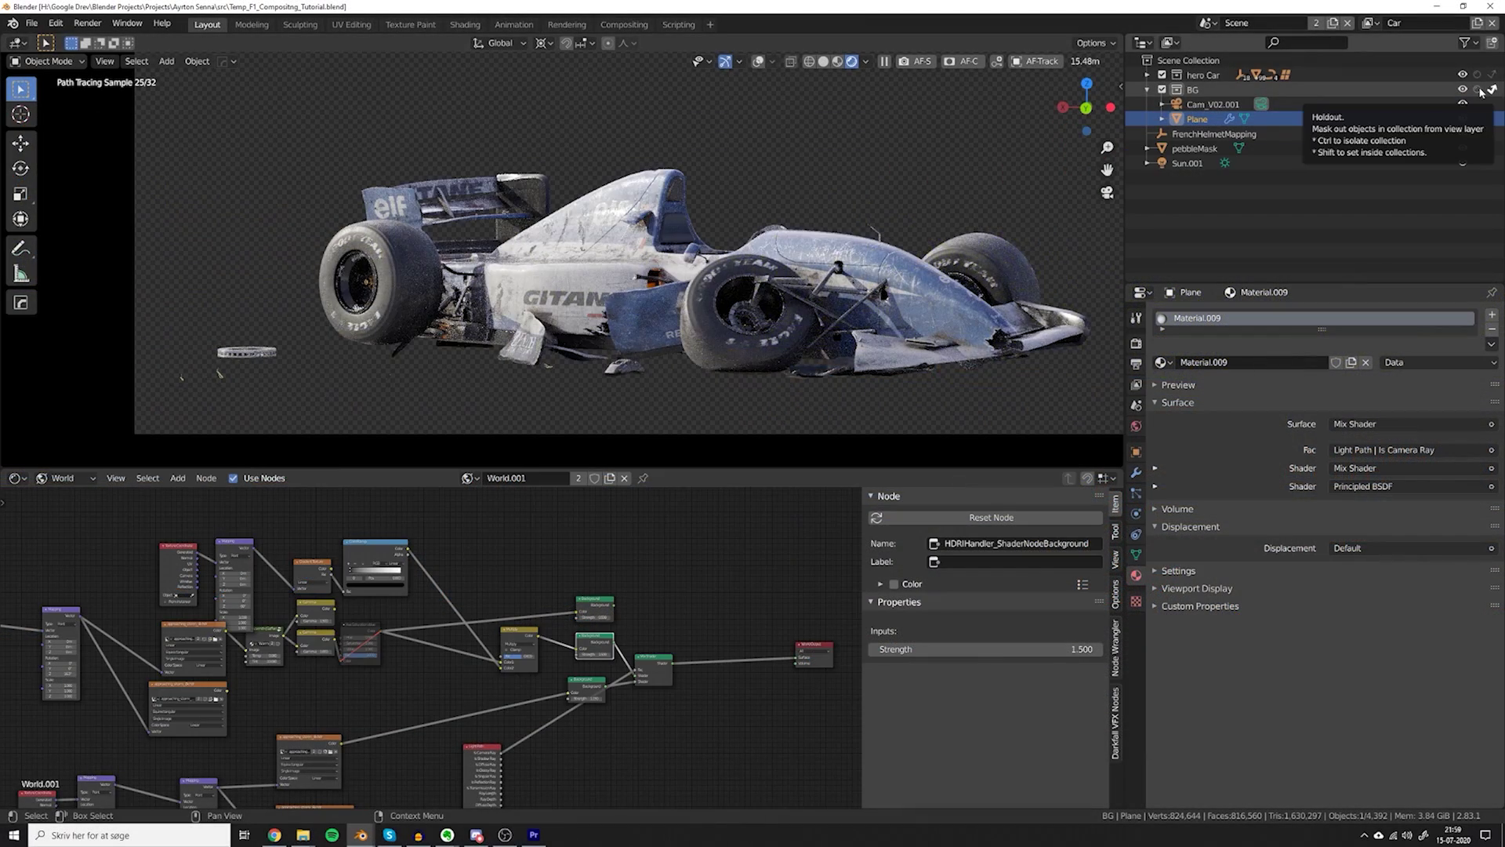
# Toggle holdout for the BG collection in the Car view layer and change the render output's file format.
pyautogui.click(1477, 88)
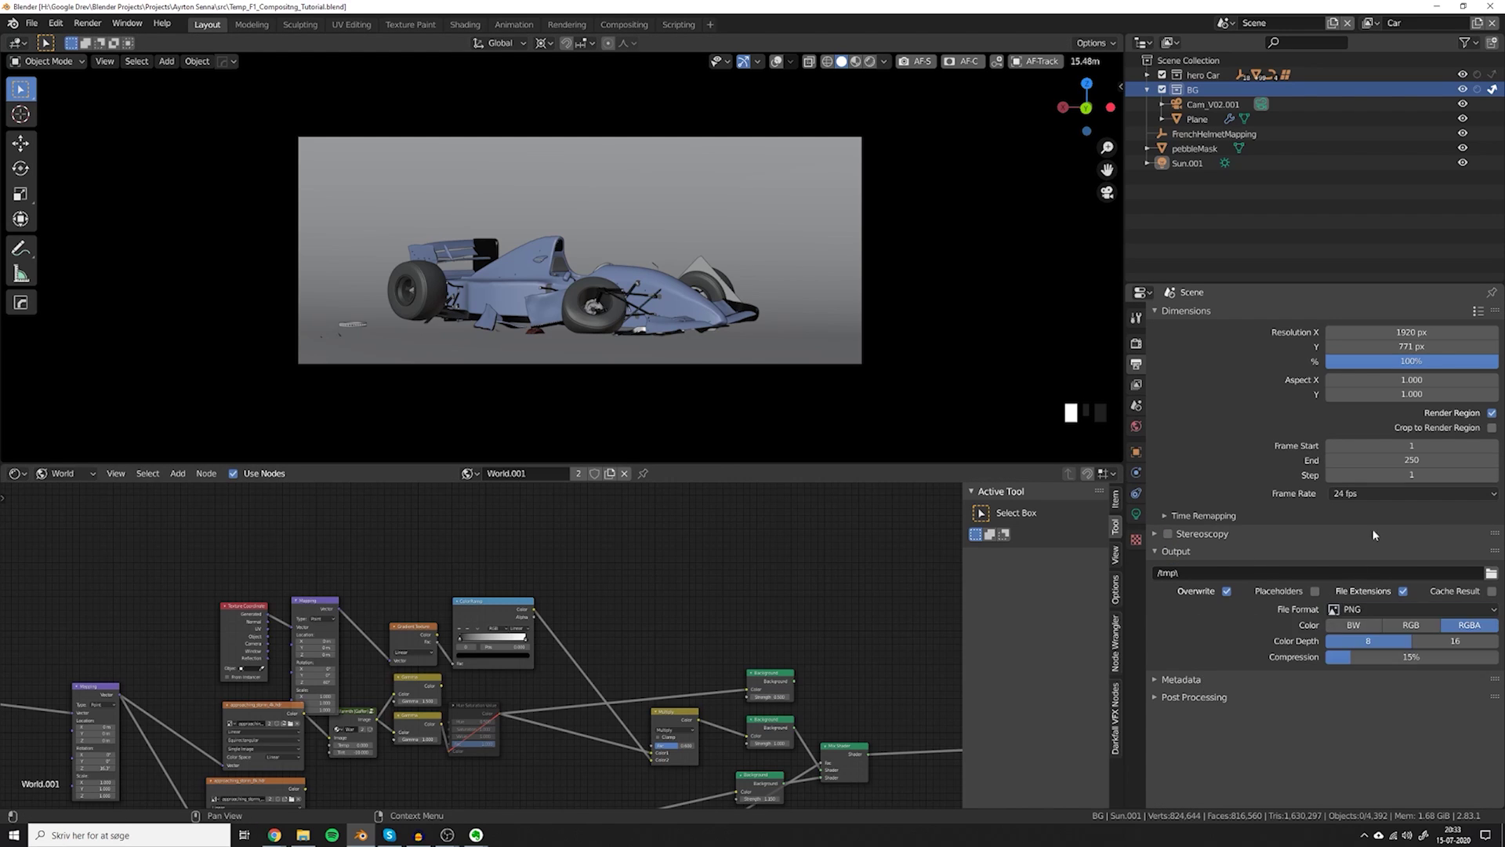
pyautogui.click(1356, 609)
pyautogui.click(1360, 694)
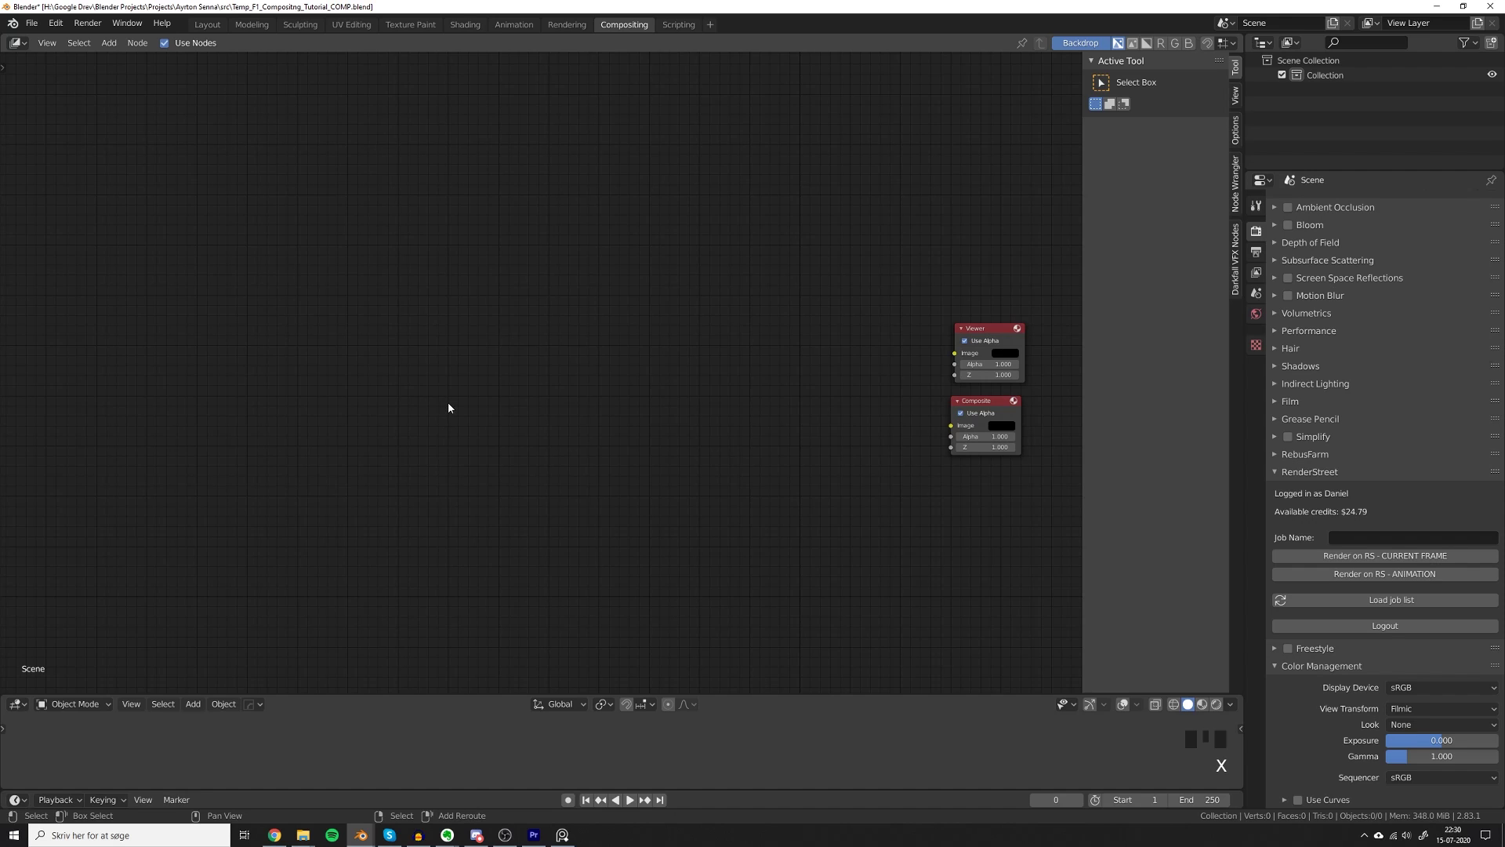
# Add an Image node to the compositor and load F1_Car0001.exr from the Tutorial_Temp folder.
pyautogui.hotkey('shift', 'a')
pyautogui.click(447, 402)
pyautogui.write('ima')
pyautogui.press('Down')
pyautogui.press('Return')
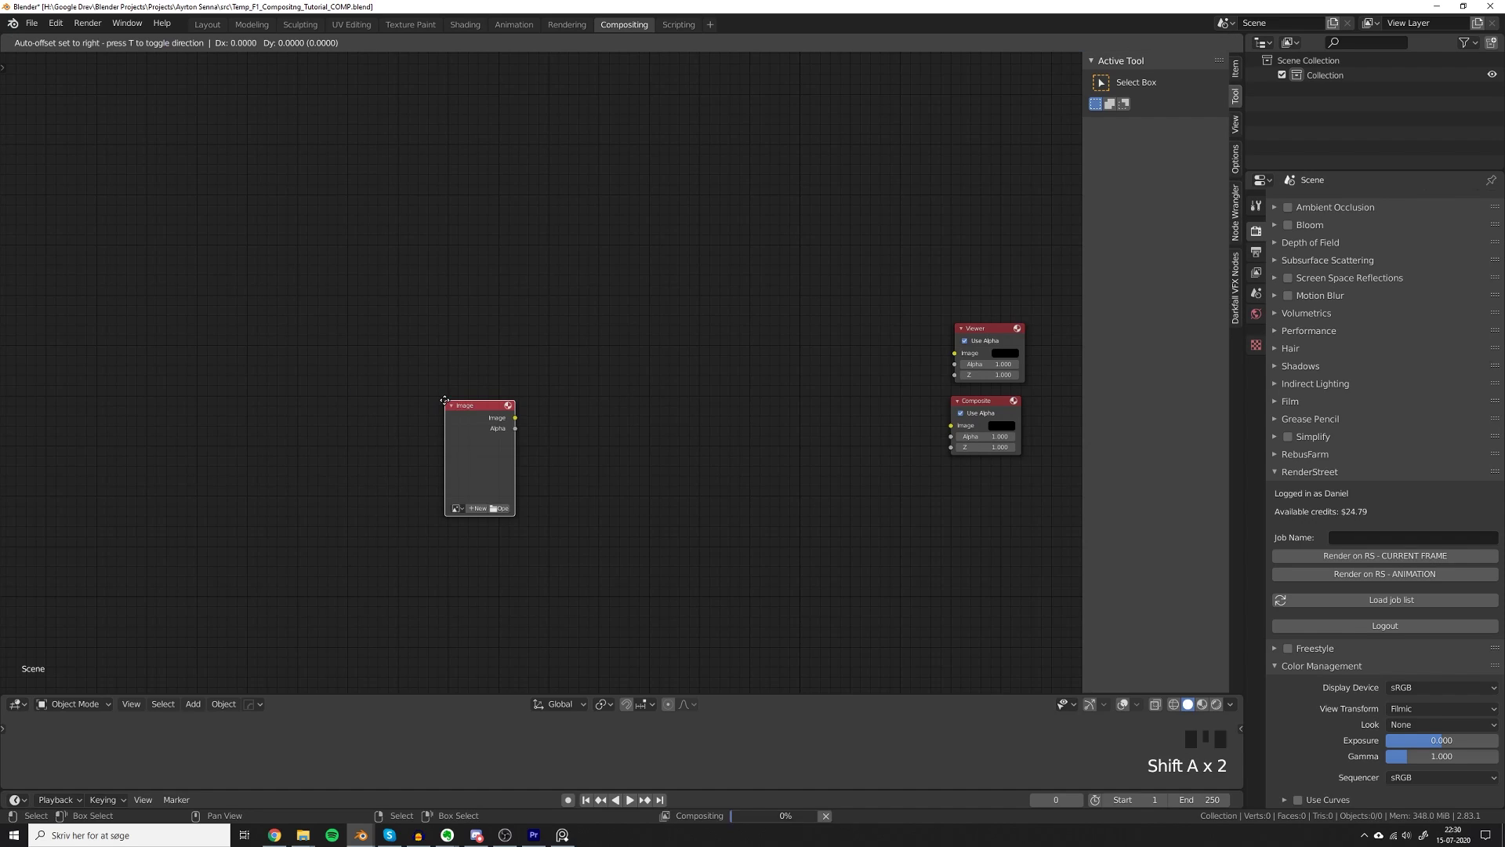
pyautogui.click(390, 301)
pyautogui.click(449, 421)
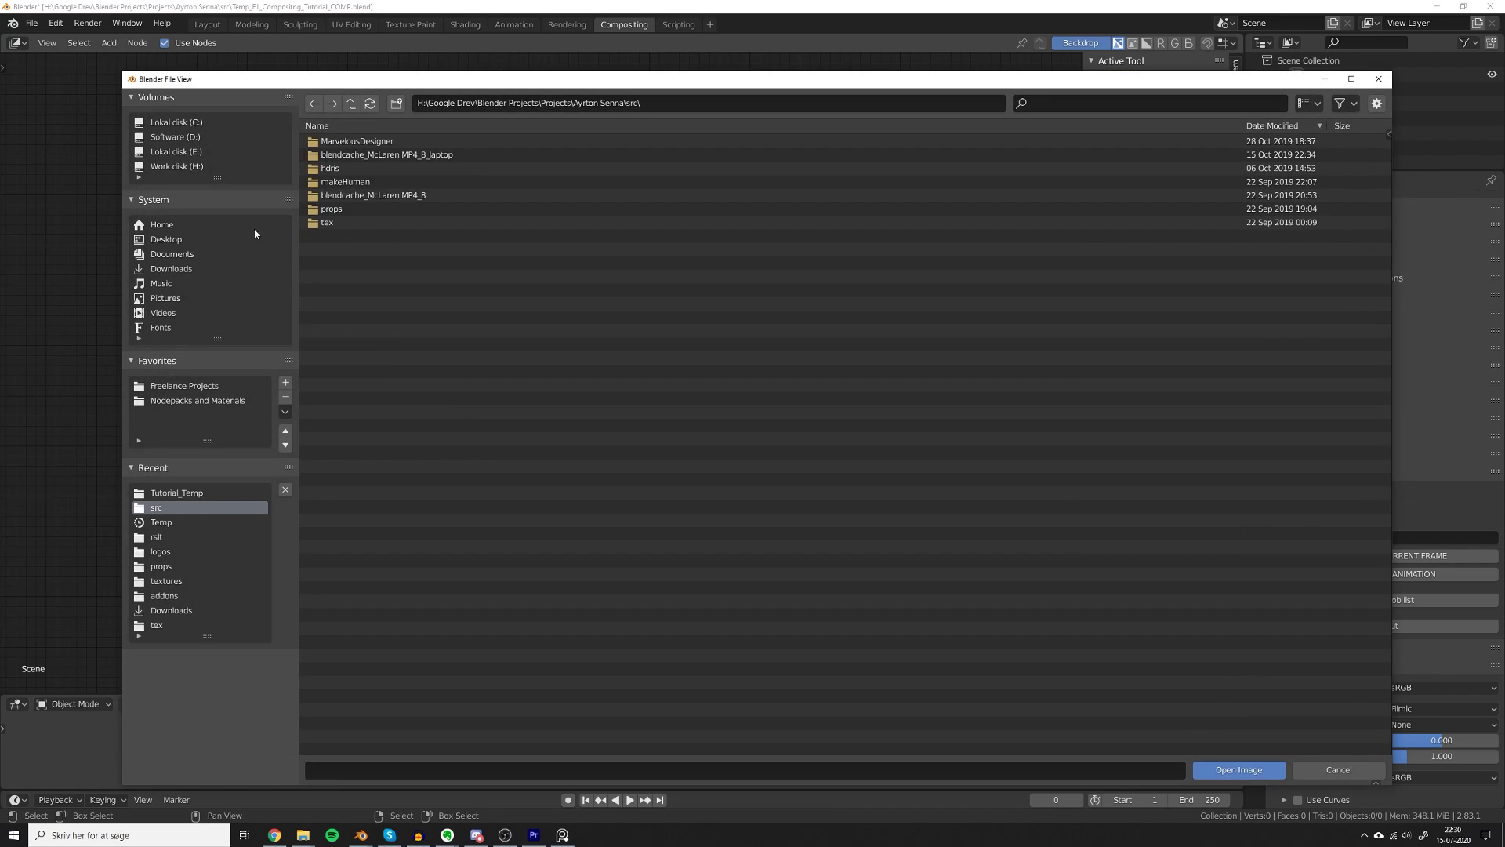
pyautogui.click(200, 492)
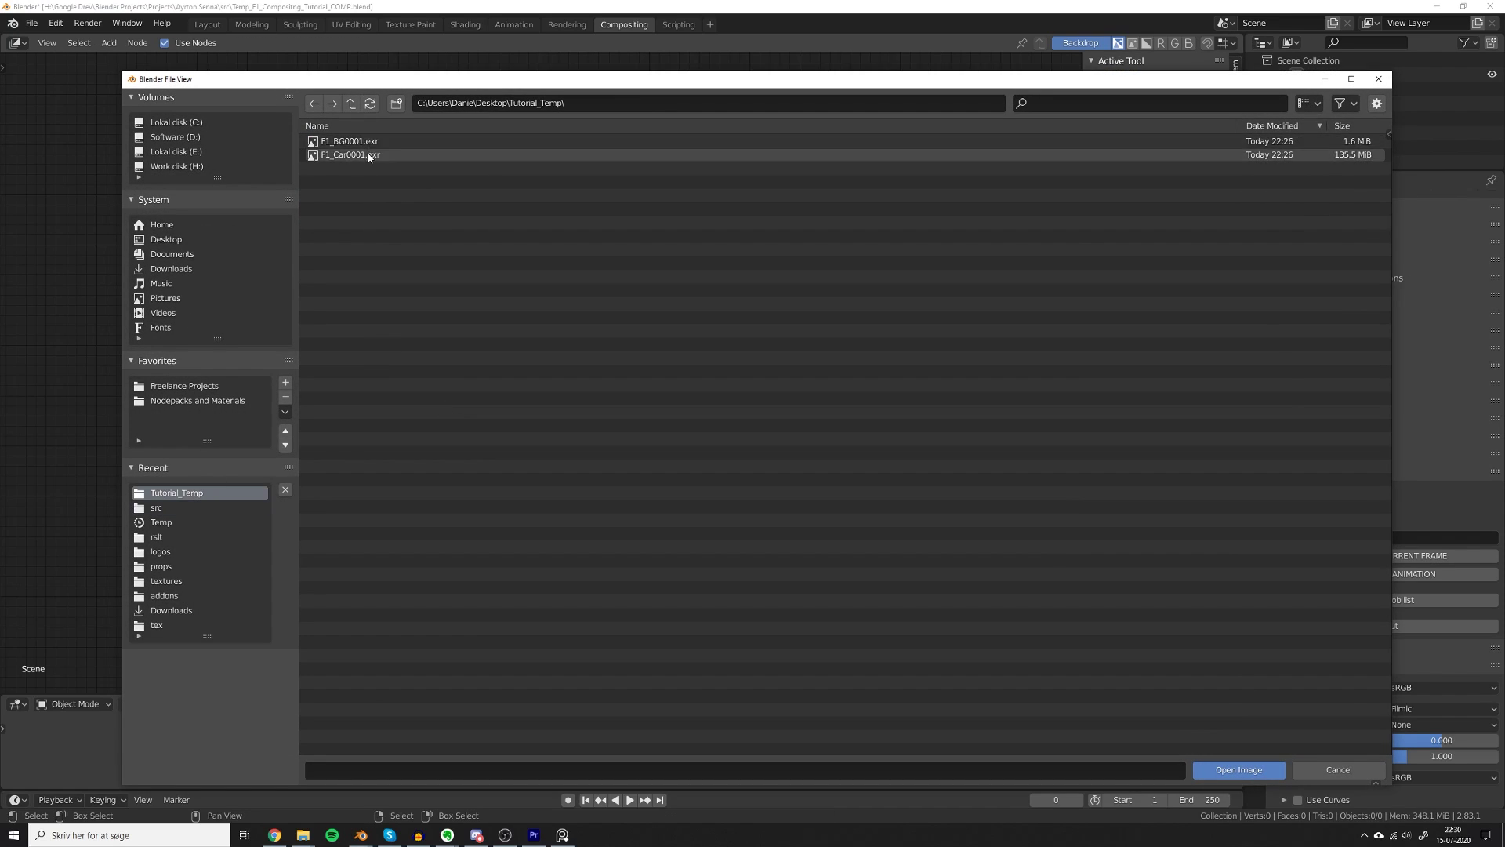
pyautogui.doubleClick(369, 155)
pyautogui.rightClick(604, 380)
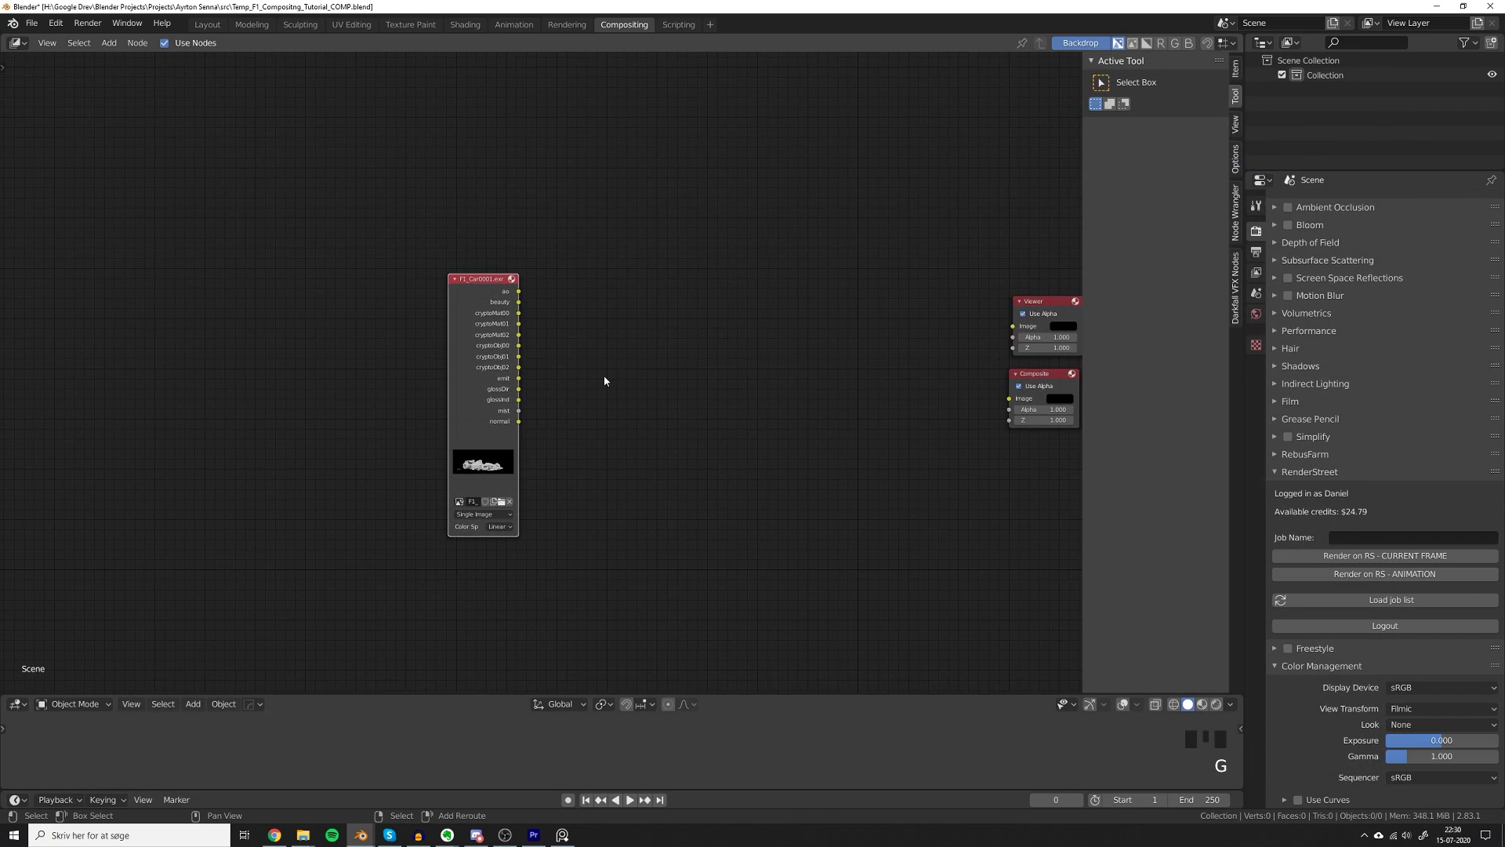
# Duplicate the car image node, load F1_BG0001.exr into the copy and place it below the car node.
pyautogui.hotkey('shift', 'd')
pyautogui.click(491, 380)
pyautogui.click(390, 507)
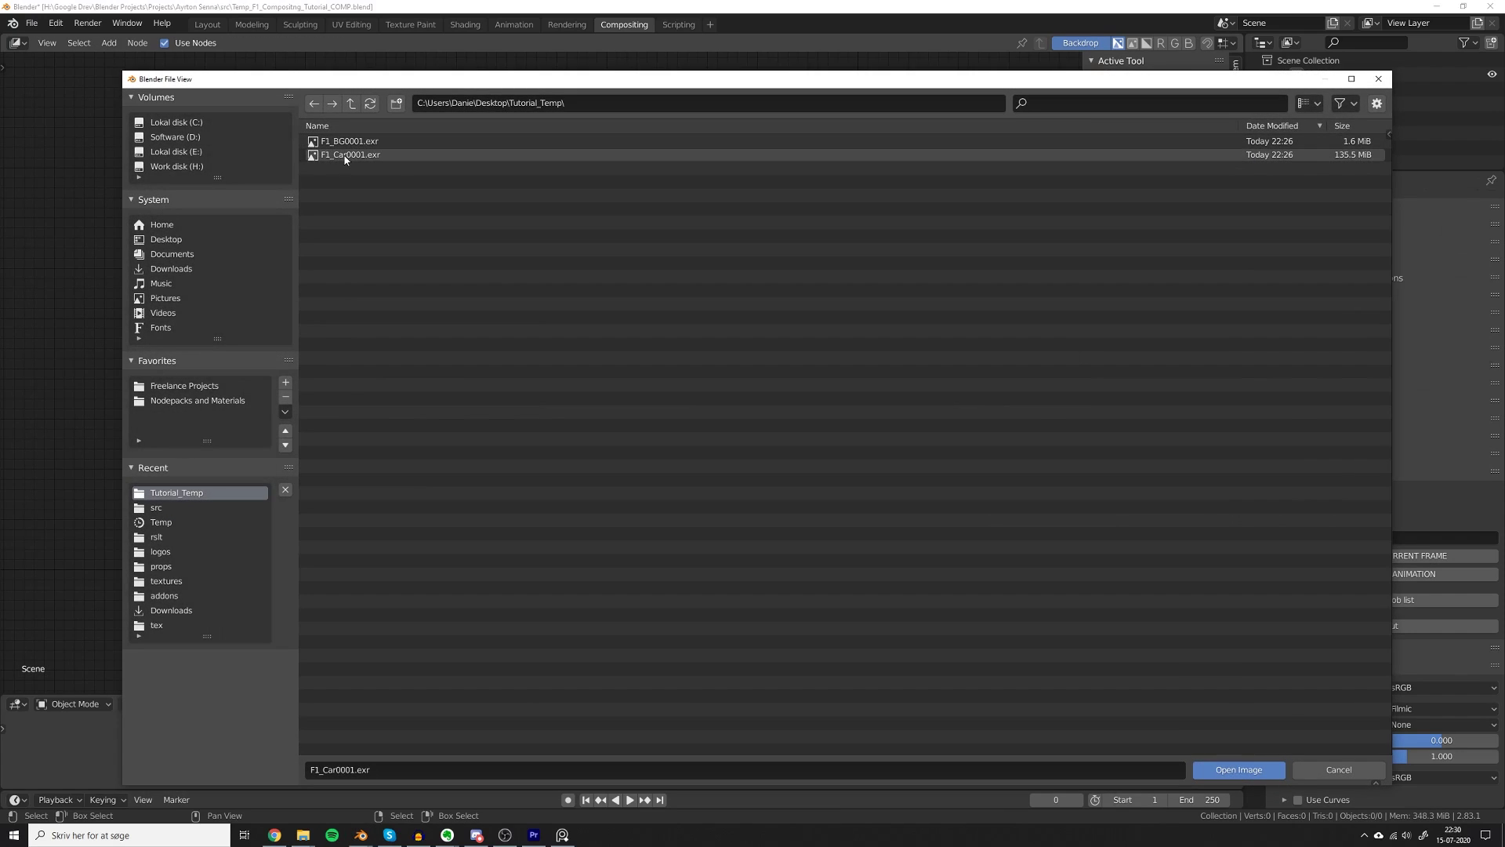
pyautogui.doubleClick(368, 143)
pyautogui.moveTo(359, 445); pyautogui.dragTo(354, 386, button='middle')
pyautogui.press('g')
pyautogui.click(471, 659)
pyautogui.moveTo(492, 277); pyautogui.dragTo(455, 313, button='middle')
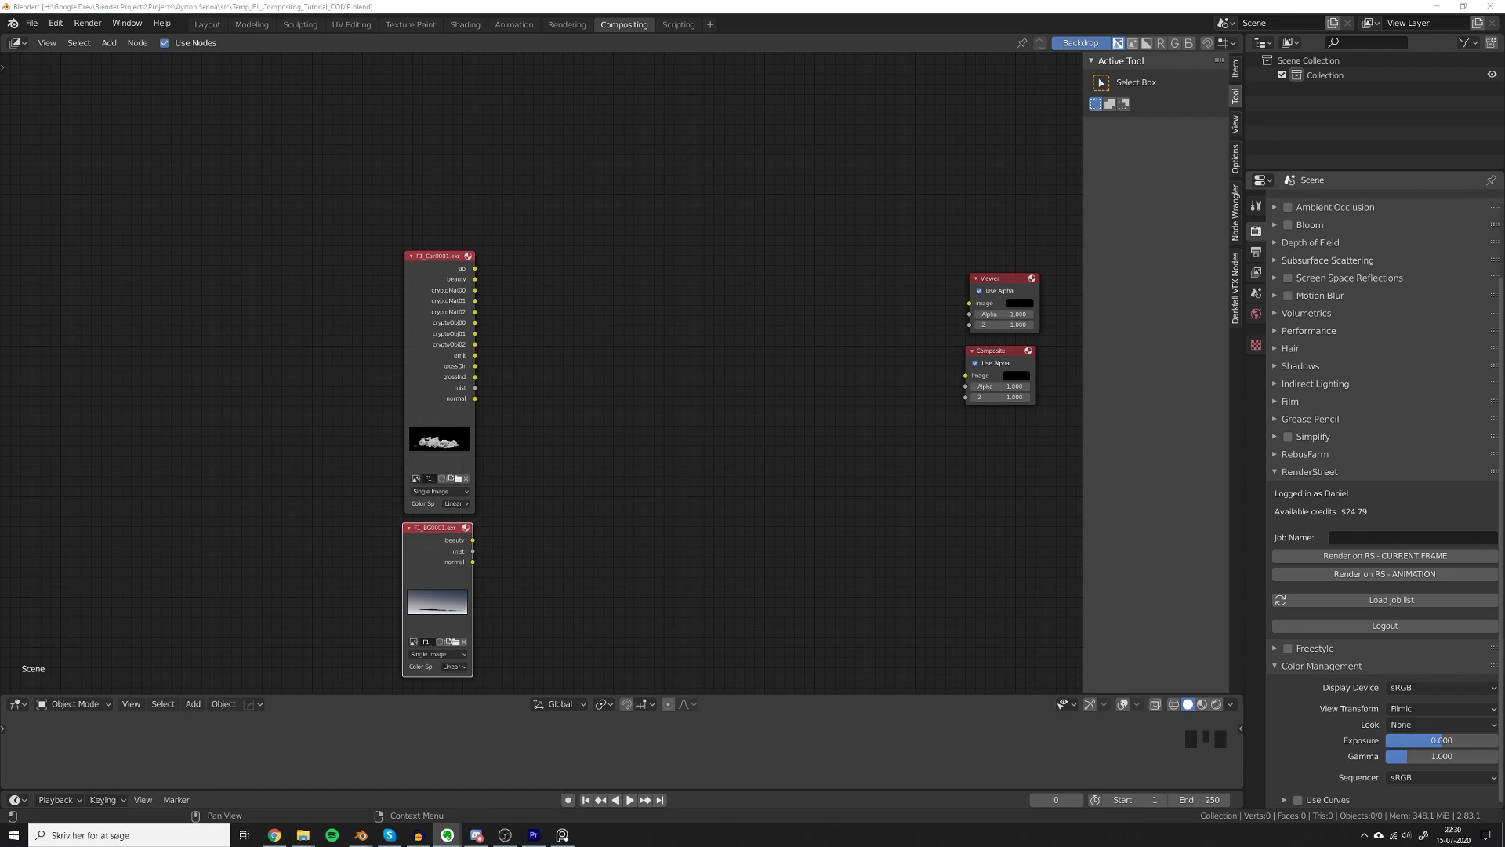
# Move the car image node up, away from the background image node.
pyautogui.click(449, 387)
pyautogui.press('g')
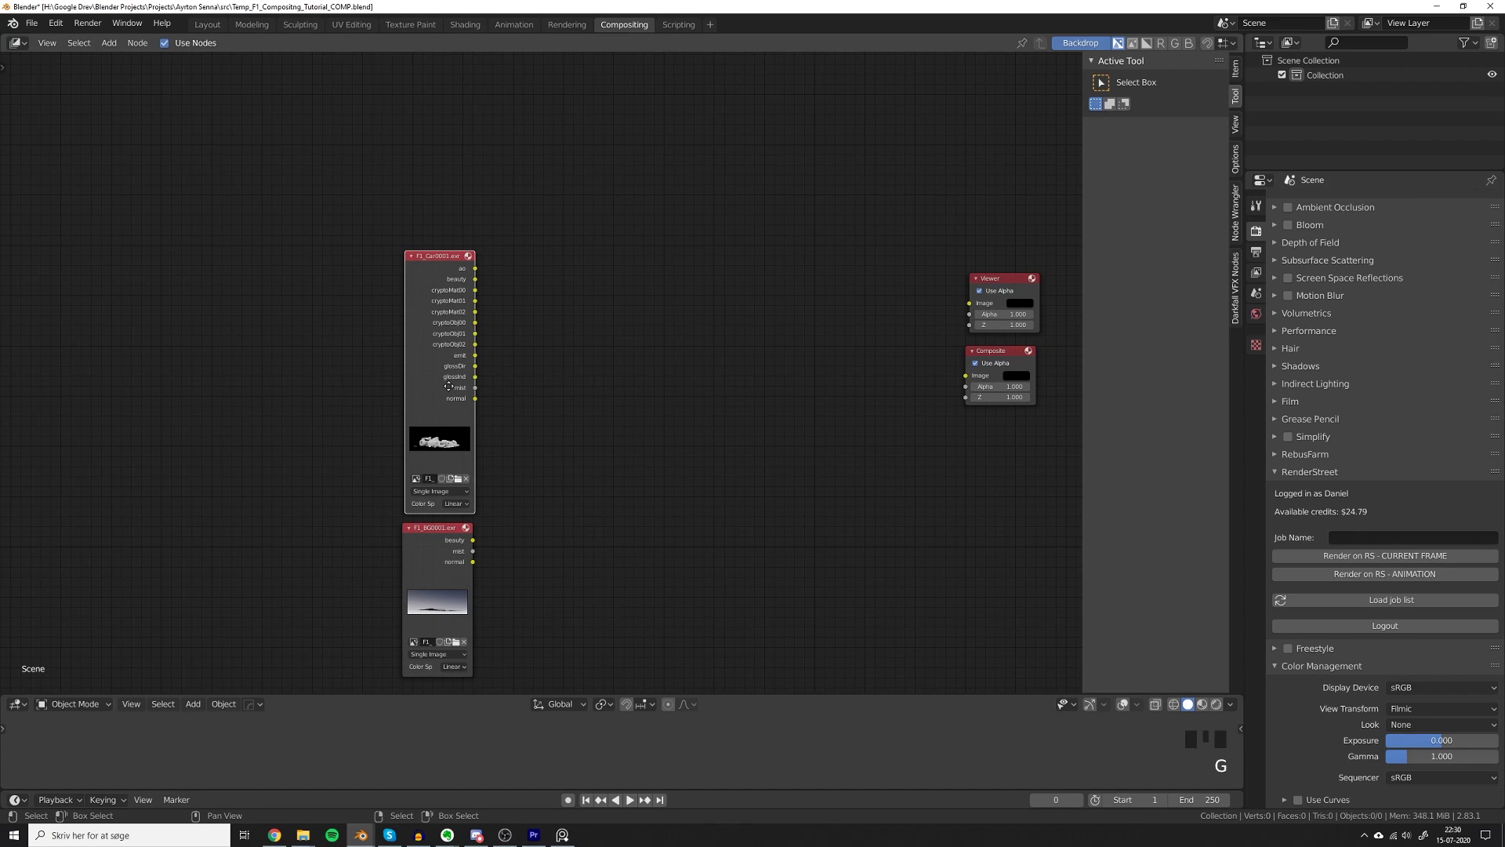
pyautogui.click(450, 332)
# Switch the car image's source to Image Sequence and open its frame count for editing.
pyautogui.moveTo(538, 465); pyautogui.dragTo(557, 459, button='middle')
pyautogui.scroll(4, 509, 443)
pyautogui.click(467, 436)
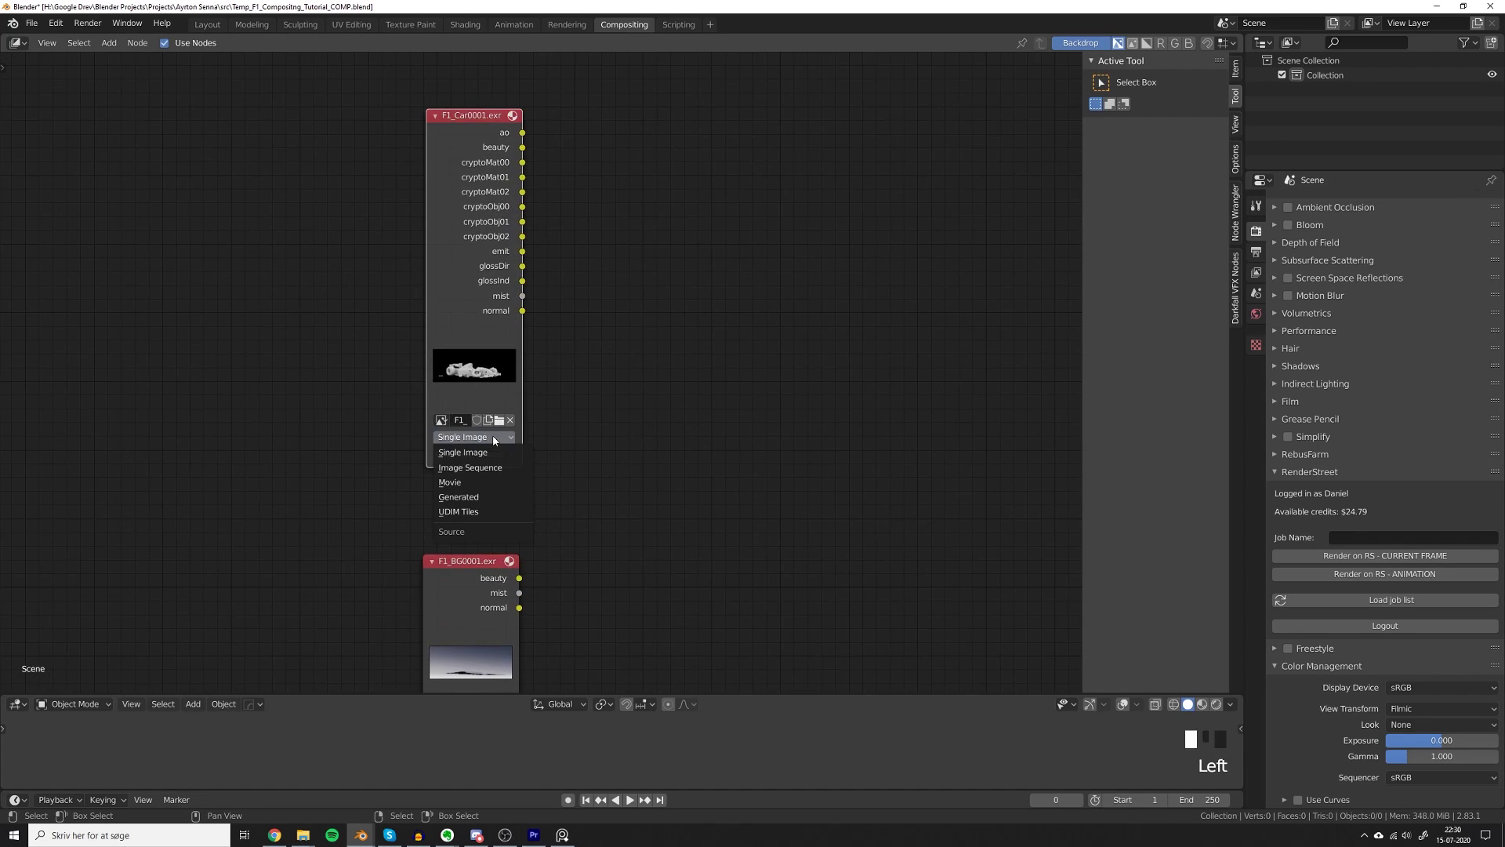
pyautogui.click(462, 452)
pyautogui.click(467, 437)
pyautogui.click(470, 467)
pyautogui.moveTo(471, 467); pyautogui.dragTo(489, 441, button='middle')
pyautogui.click(490, 443)
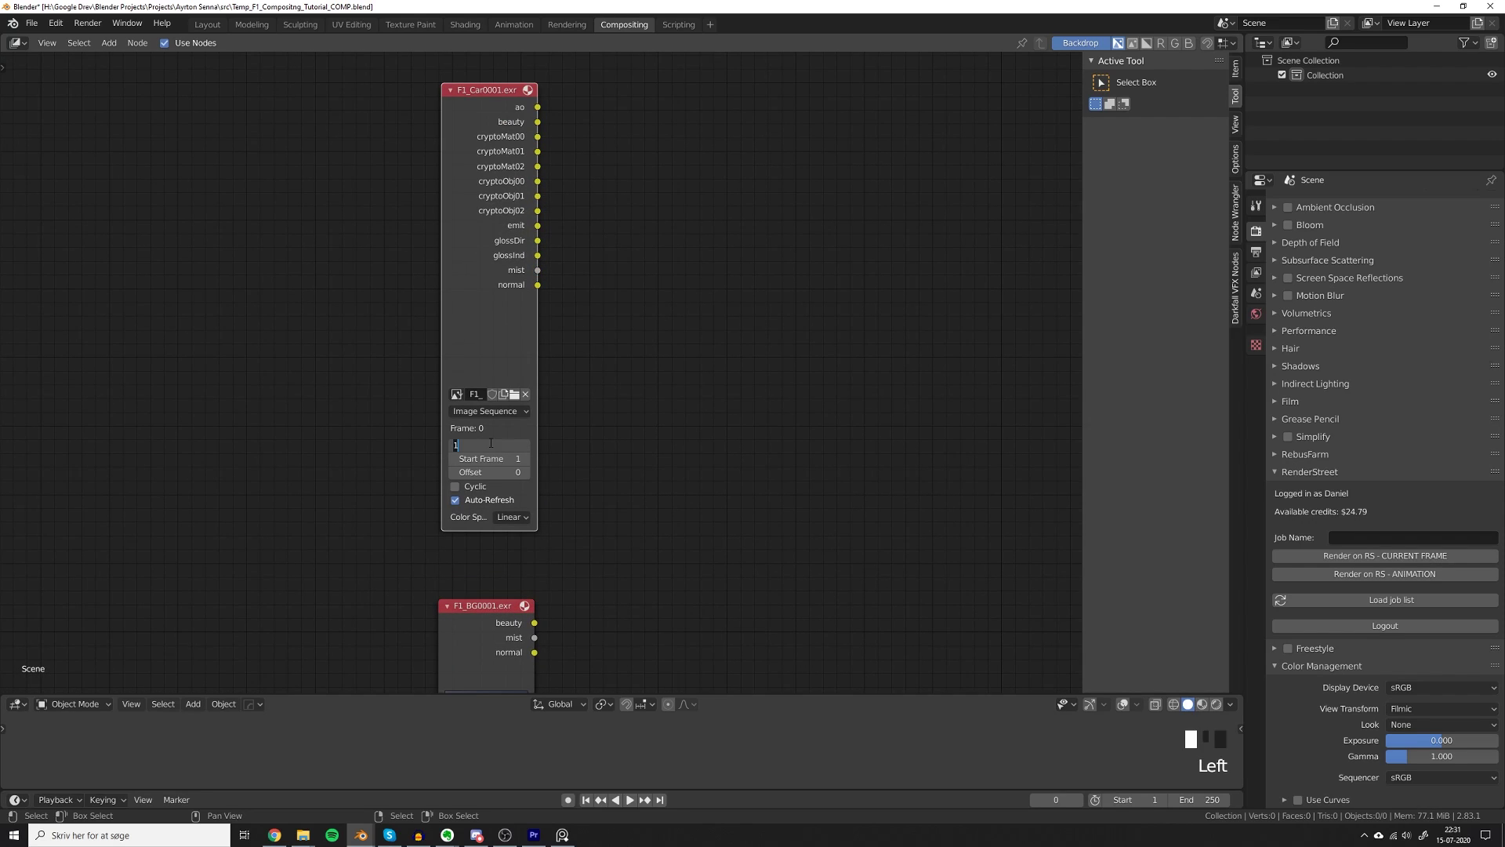
# Connect the car image's beauty pass to the Viewer node.
pyautogui.keyDown('ctrl'); pyautogui.keyDown('shift'); pyautogui.click(271, 331); pyautogui.keyUp('shift'); pyautogui.keyUp('ctrl')
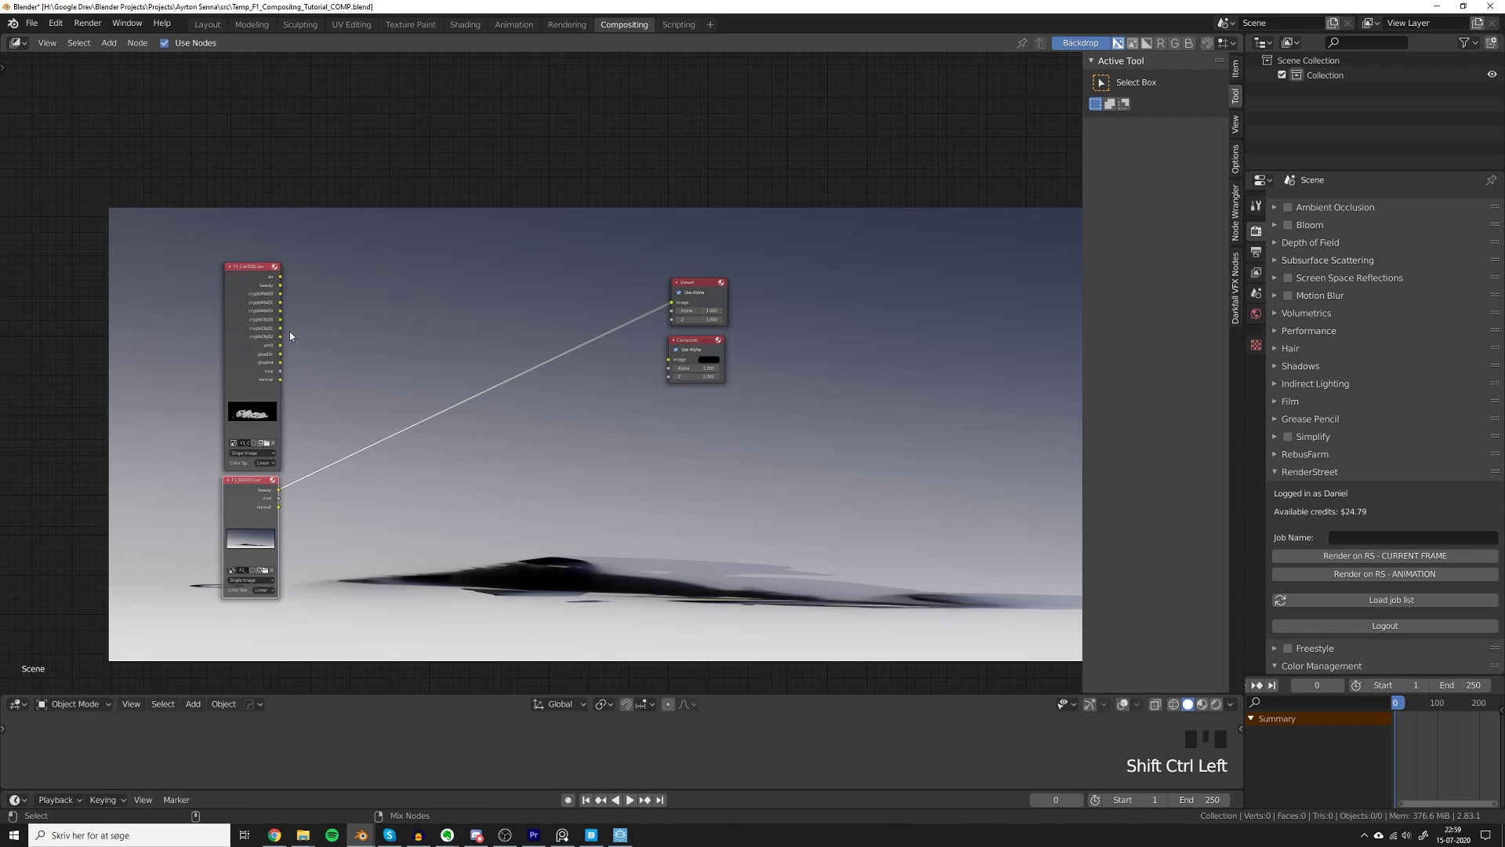
pyautogui.keyDown('ctrl'); pyautogui.keyDown('shift'); pyautogui.click(270, 330); pyautogui.keyUp('shift'); pyautogui.keyUp('ctrl')
pyautogui.keyDown('ctrl'); pyautogui.keyDown('shift'); pyautogui.click(270, 330); pyautogui.keyUp('shift'); pyautogui.keyUp('ctrl')
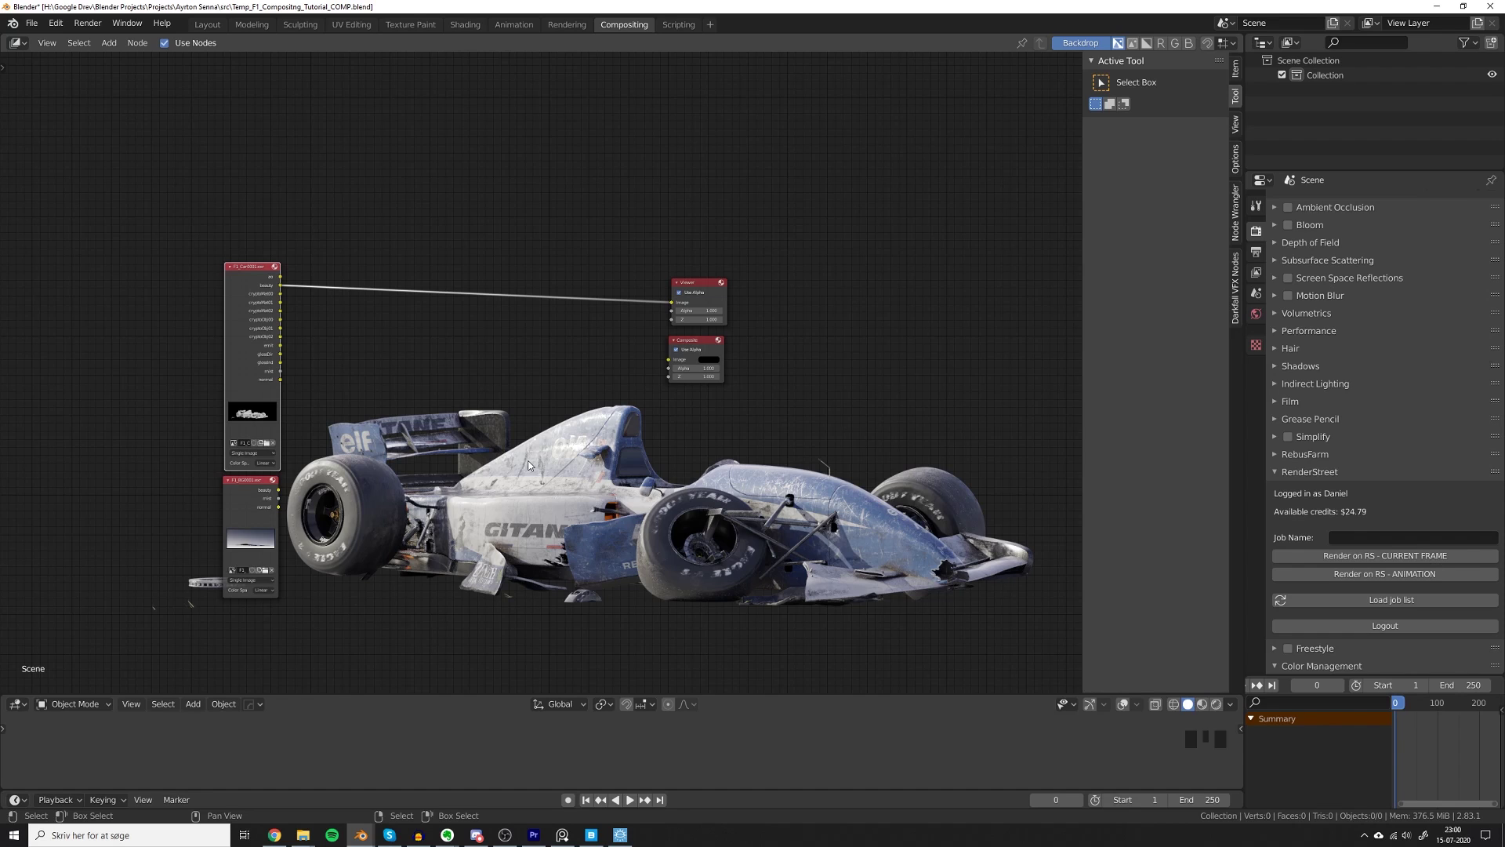
# Insert an Alpha Over node on the link between the car's beauty pass and the Viewer.
pyautogui.scroll(5, 529, 465)
pyautogui.moveTo(415, 375); pyautogui.dragTo(535, 338, button='middle')
pyautogui.hotkey('shift', 'a')
pyautogui.click(535, 338)
pyautogui.write('alp')
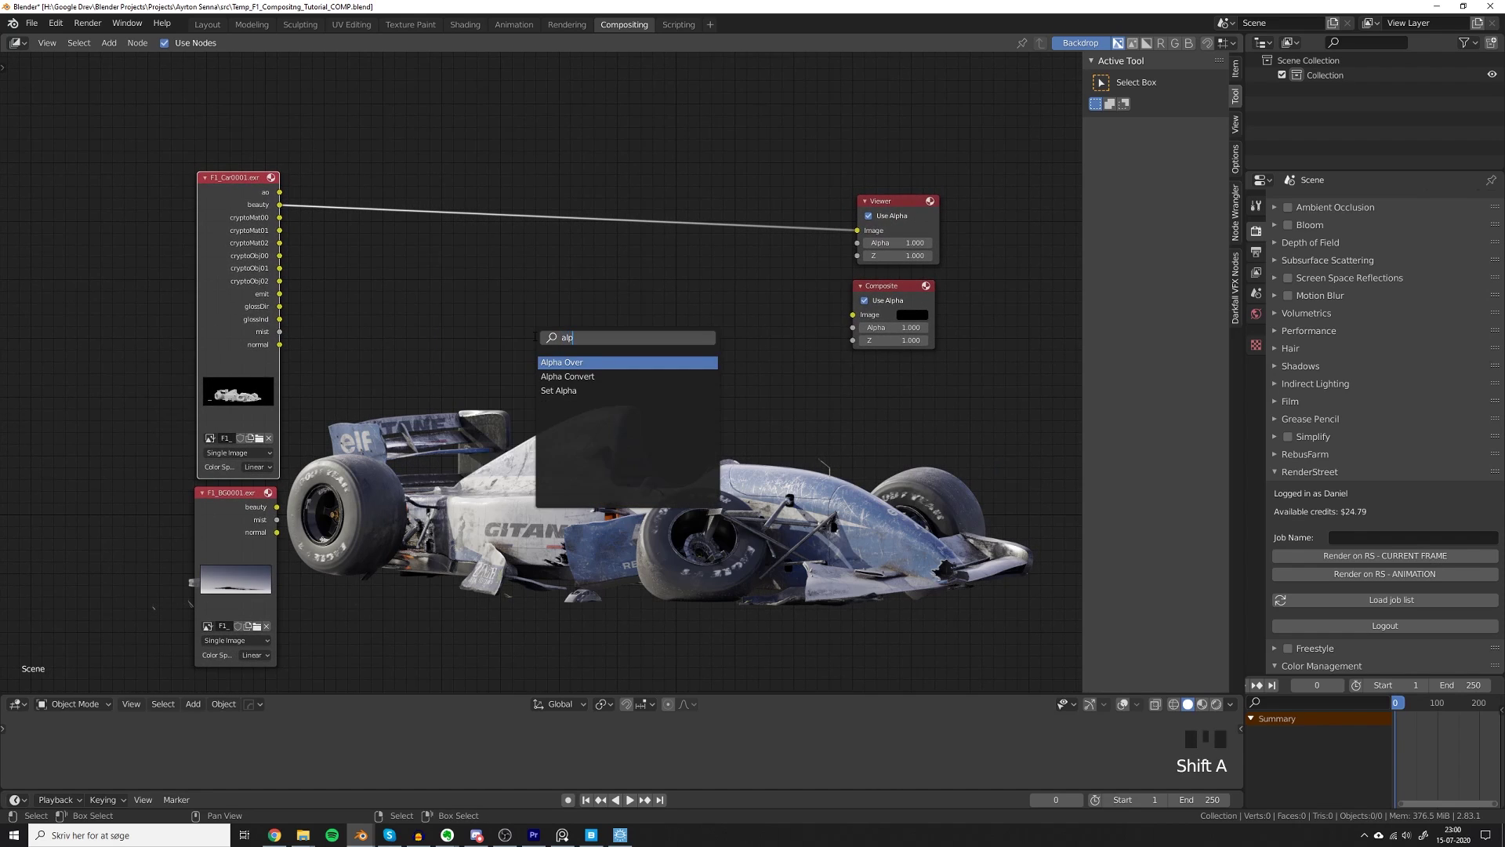
pyautogui.press('Return')
pyautogui.click(541, 252)
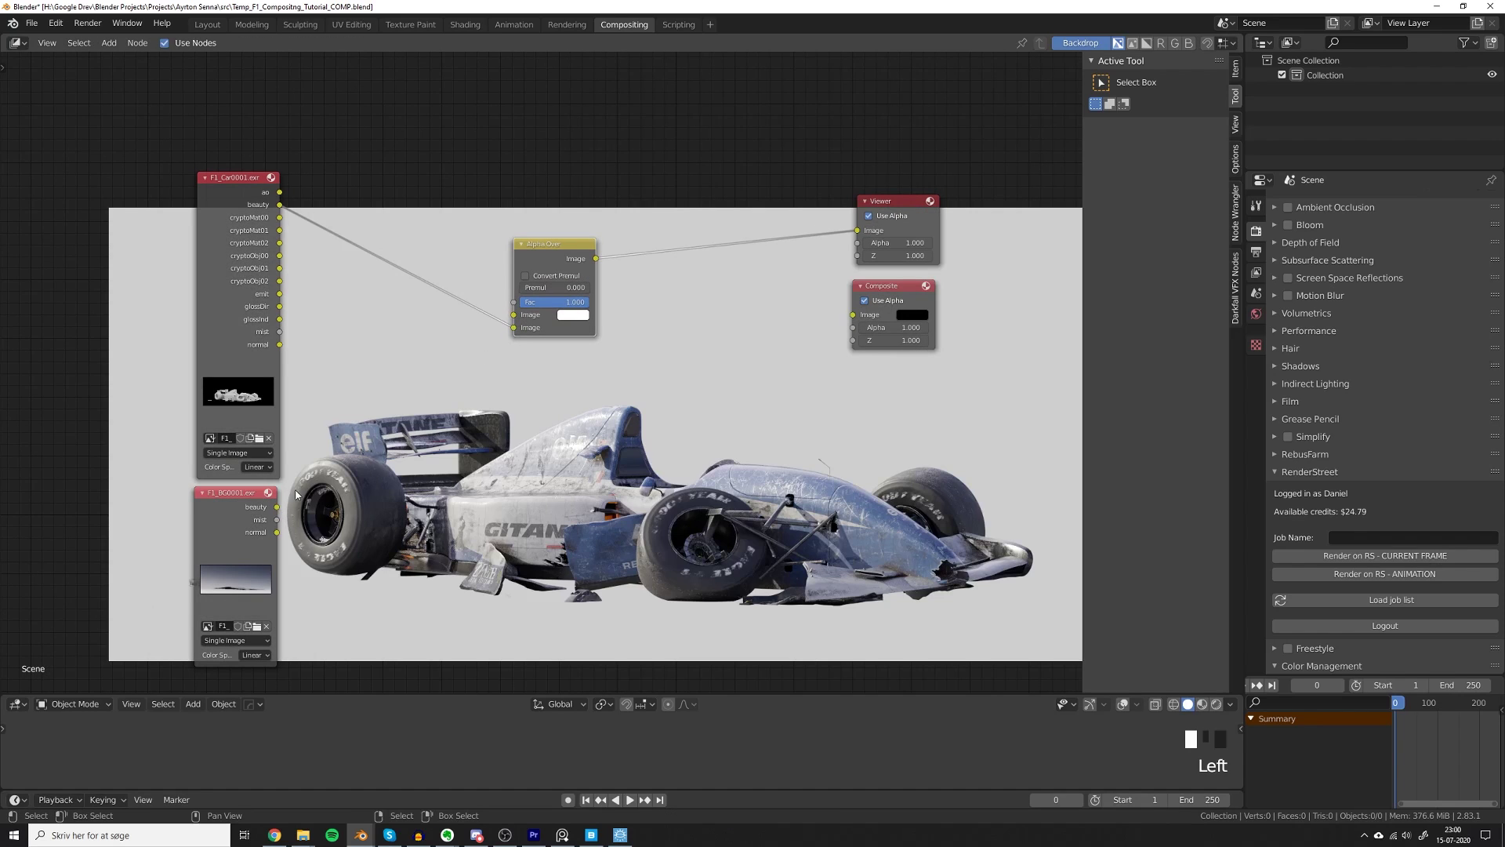
# Connect the background's beauty pass to the Alpha Over's first Image input and move that node closer to the outputs.
pyautogui.moveTo(276, 506); pyautogui.dragTo(522, 317)
pyautogui.moveTo(491, 362); pyautogui.dragTo(416, 393, button='middle')
pyautogui.moveTo(474, 287); pyautogui.dragTo(591, 273)
pyautogui.moveTo(599, 432); pyautogui.dragTo(693, 448, button='middle')
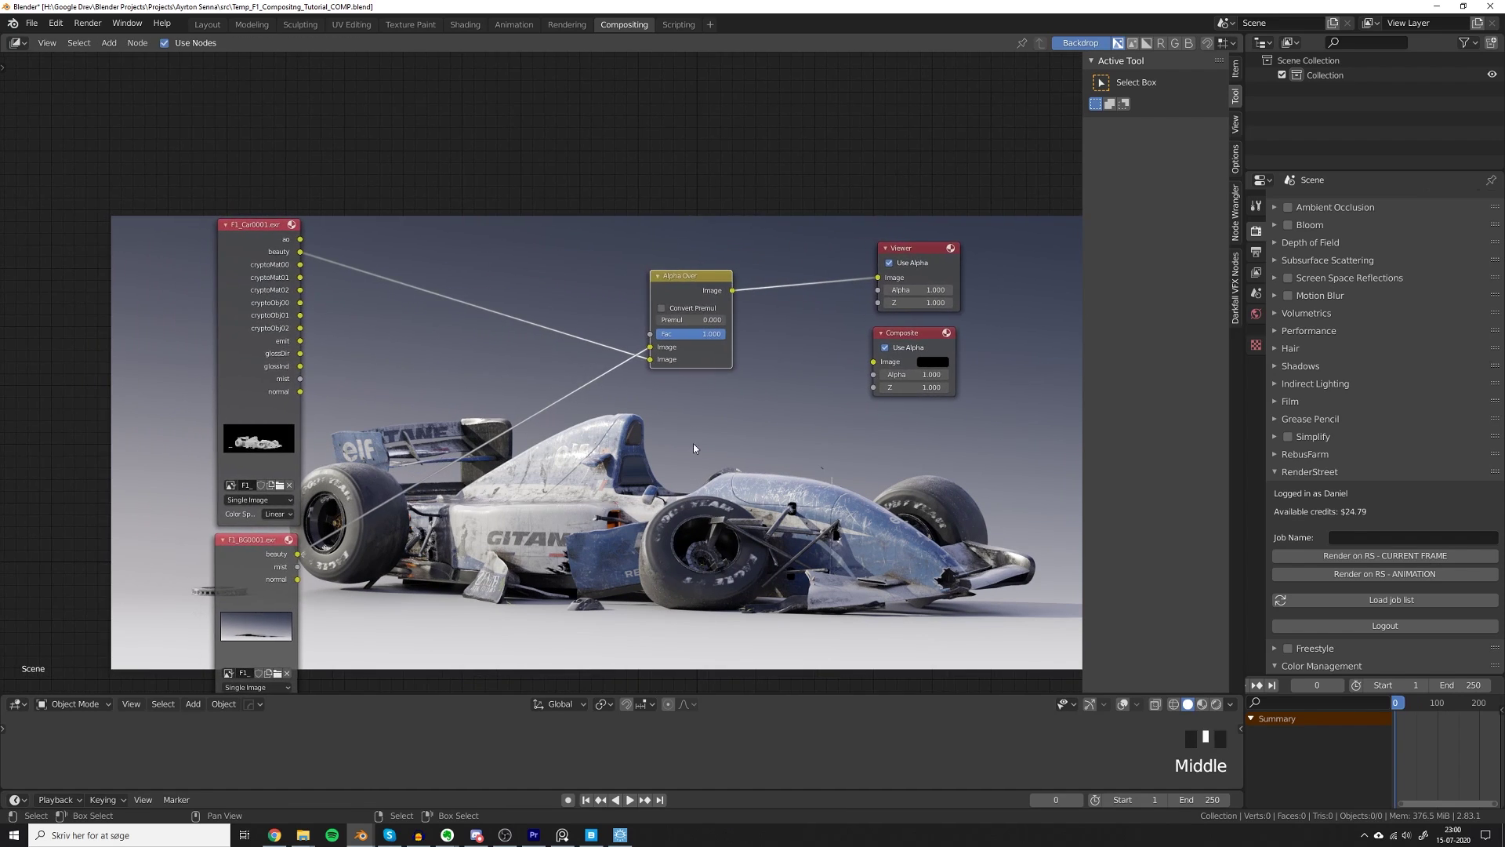
# Move the Viewer and Composite nodes farther away from the Alpha Over node to make room.
pyautogui.hotkey('alt', 'a')
pyautogui.moveTo(863, 238); pyautogui.dragTo(914, 417)
pyautogui.press('g')
pyautogui.click(1040, 414)
pyautogui.hotkey('alt', 'a')
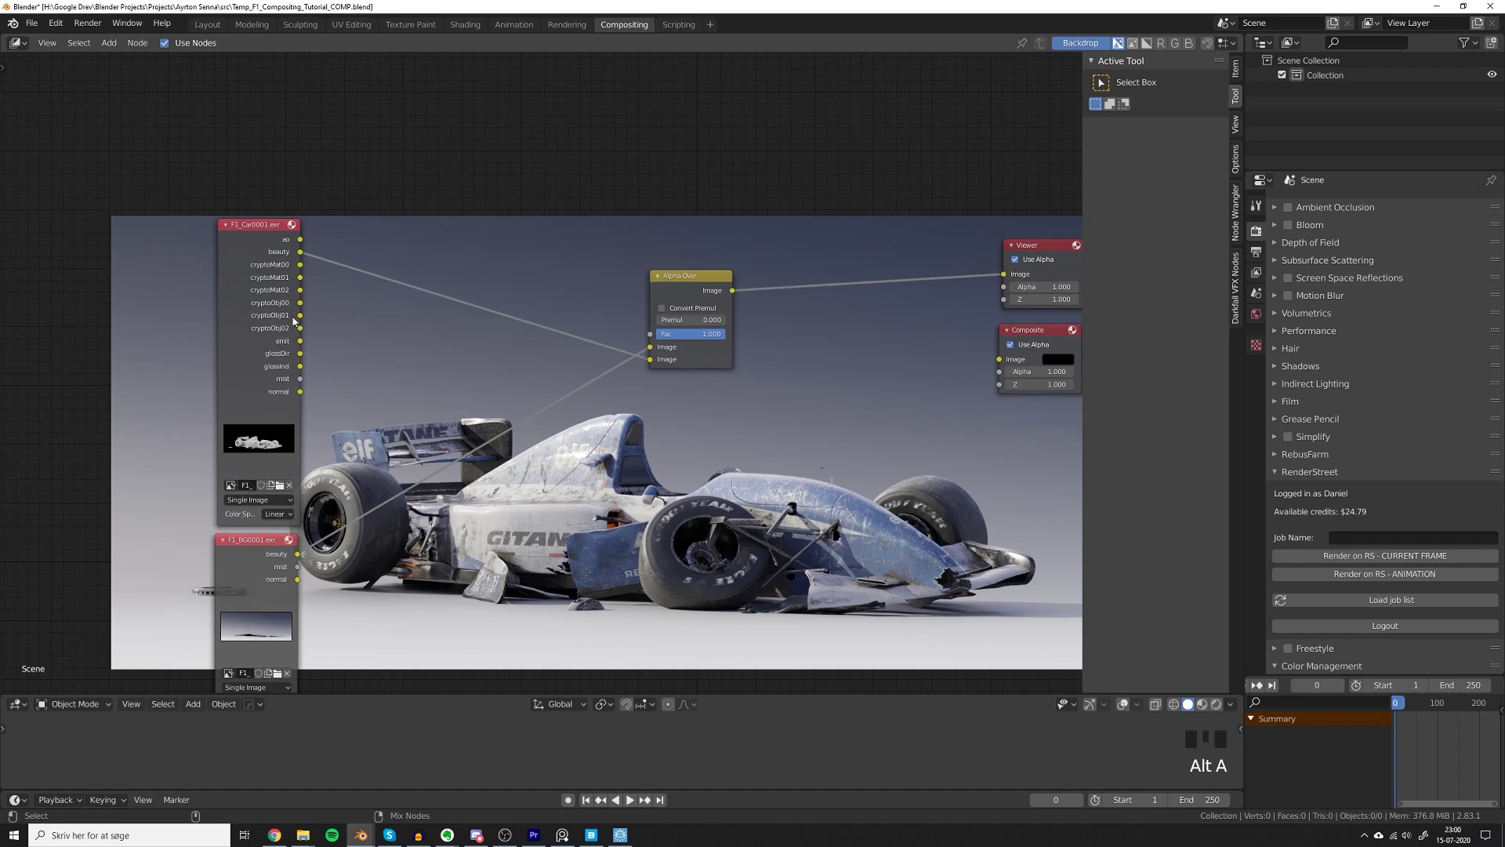
# Preview the car's glossInd and glossDir passes through the Viewer.
pyautogui.keyDown('ctrl'); pyautogui.keyDown('shift'); pyautogui.click(300, 359); pyautogui.keyUp('shift'); pyautogui.keyUp('ctrl')
pyautogui.keyDown('ctrl'); pyautogui.keyDown('shift'); pyautogui.click(300, 358); pyautogui.keyUp('shift'); pyautogui.keyUp('ctrl')
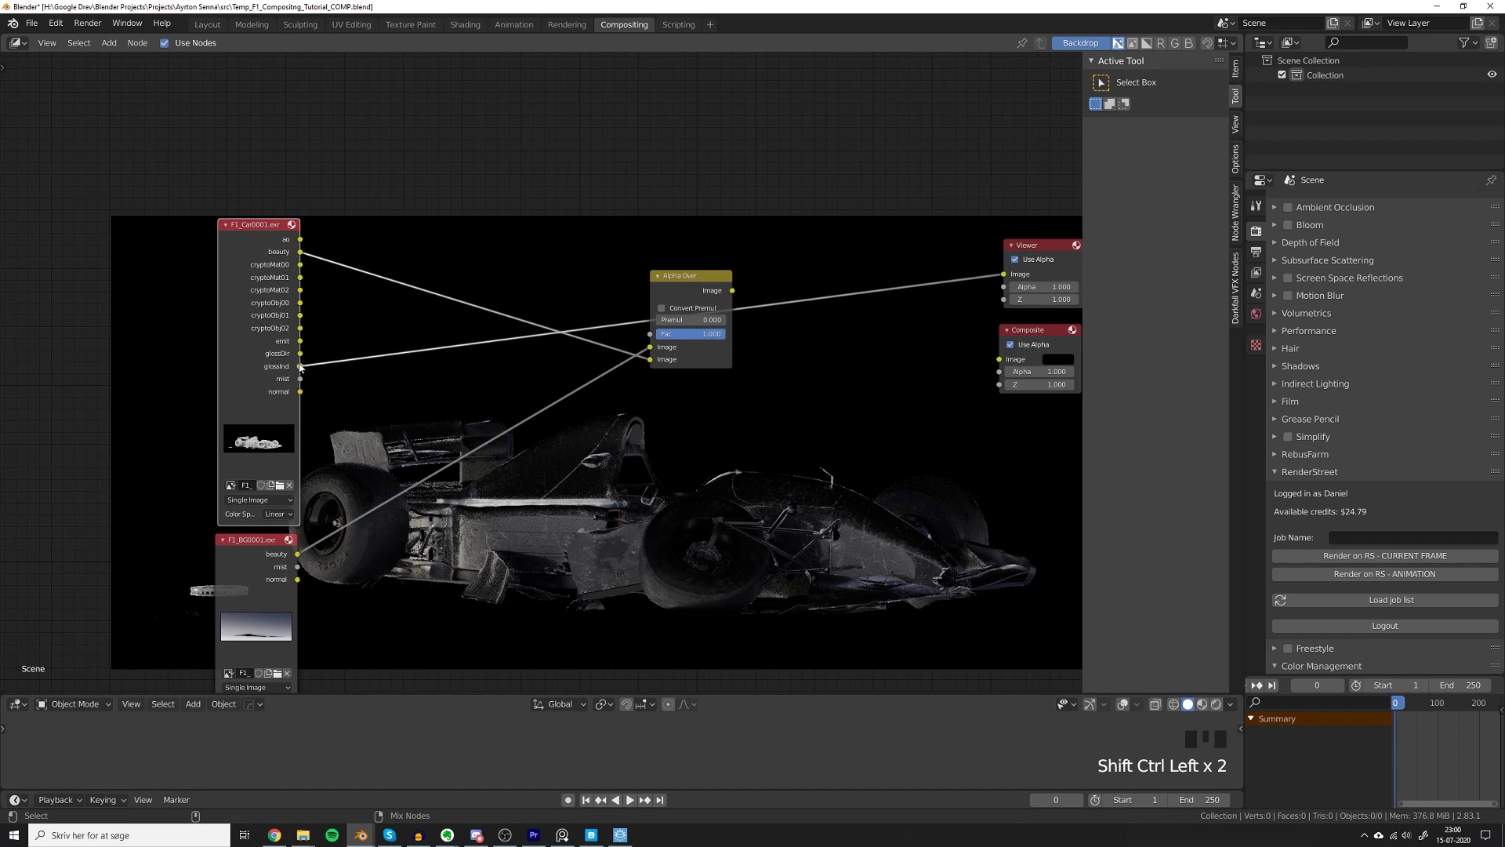
pyautogui.keyDown('ctrl'); pyautogui.keyDown('shift'); pyautogui.click(300, 358); pyautogui.keyUp('shift'); pyautogui.keyUp('ctrl')
# Insert a Mix node after the Alpha Over, feed glossDir into its second Image input and set its blend mode to Add.
pyautogui.hotkey('shift', 'a')
pyautogui.click(655, 293)
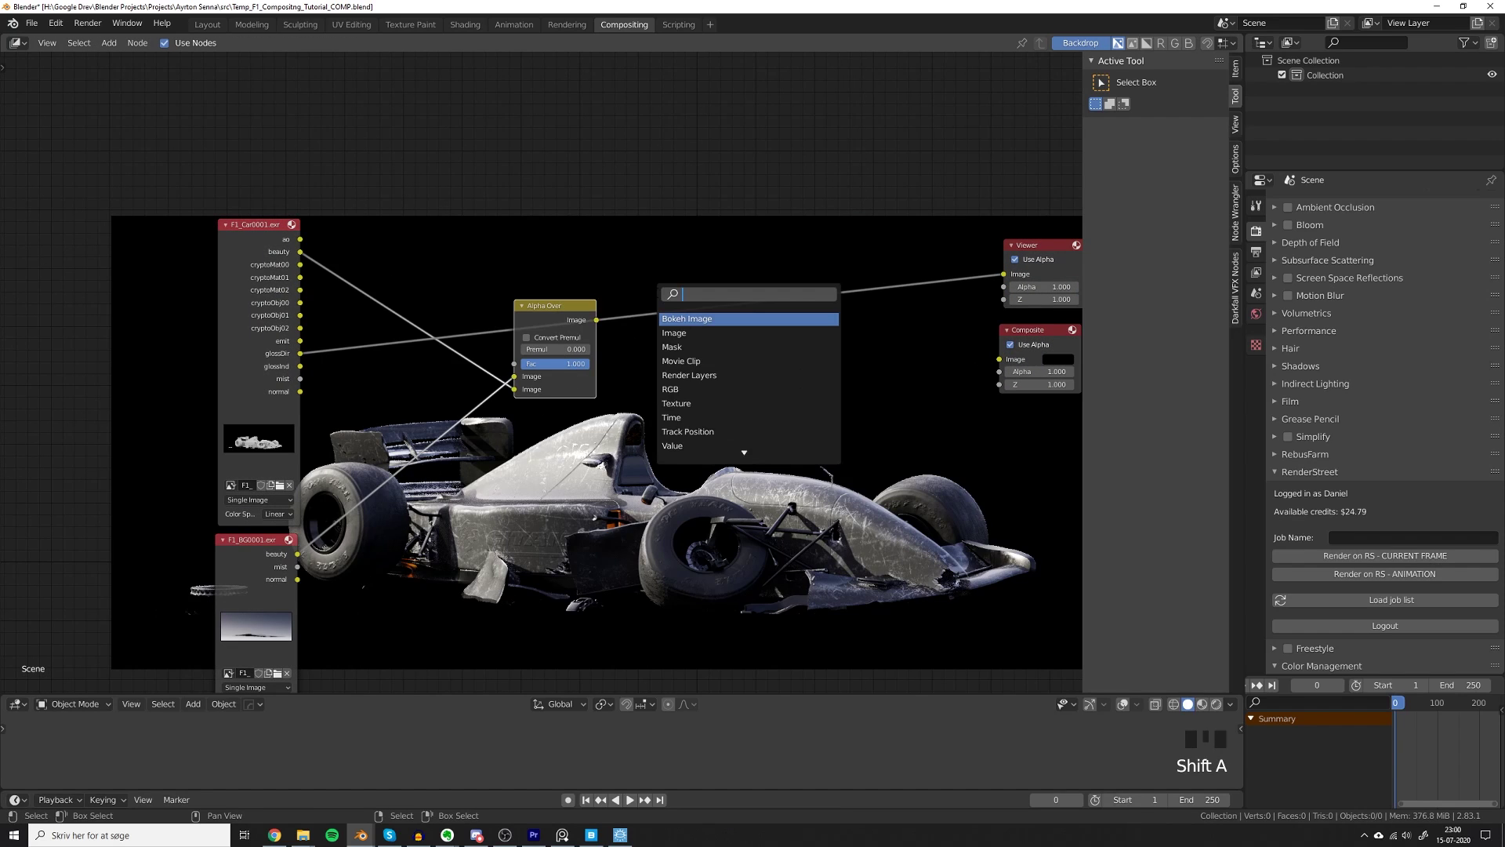
pyautogui.write('mix')
pyautogui.press('Return')
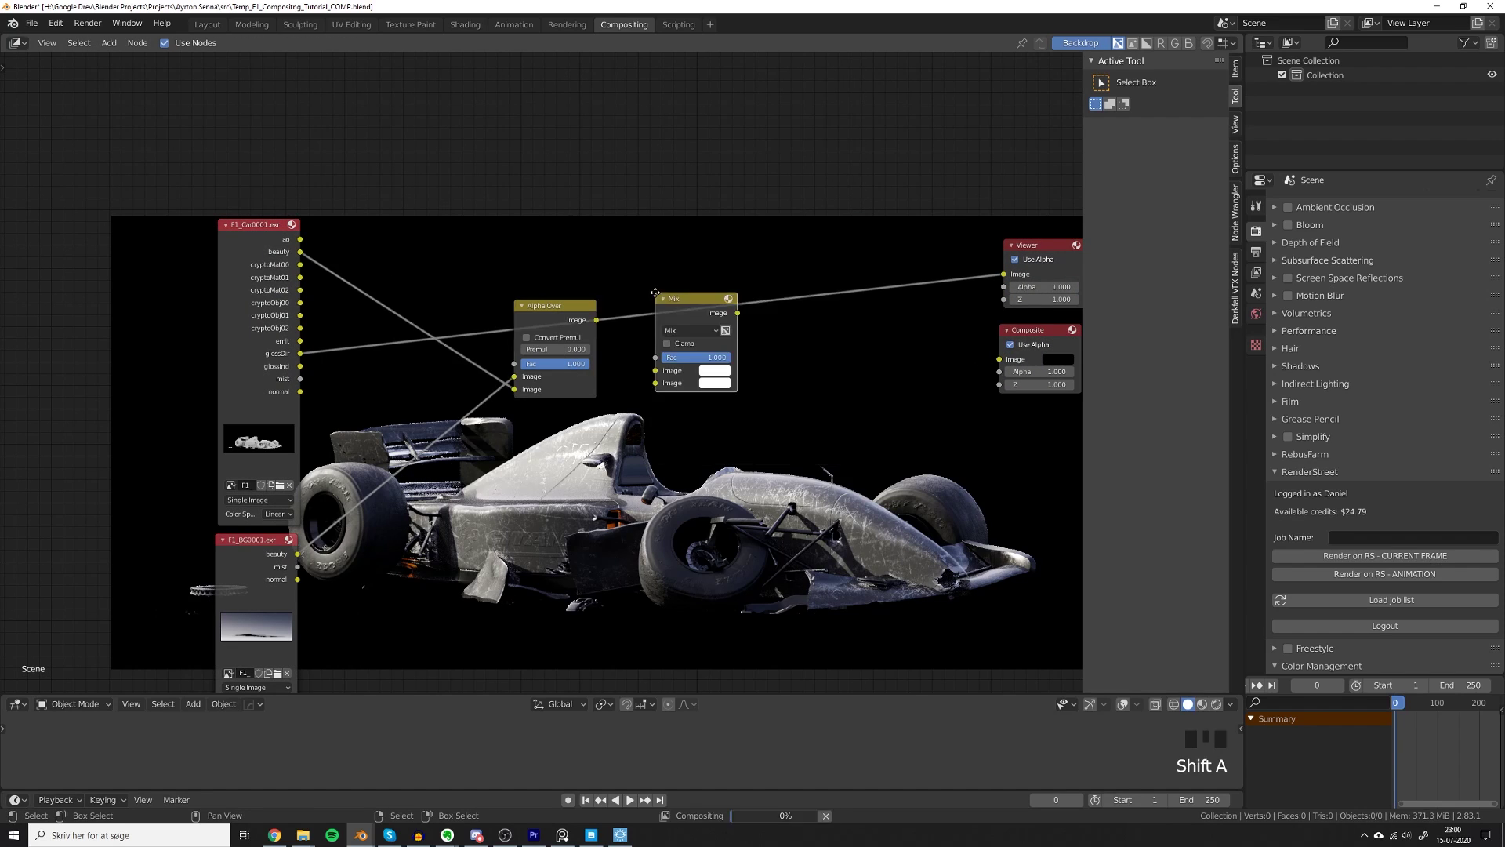
pyautogui.click(655, 293)
pyautogui.moveTo(656, 297); pyautogui.dragTo(676, 390)
pyautogui.click(710, 335)
pyautogui.click(709, 441)
pyautogui.scroll(1, 595, 496)
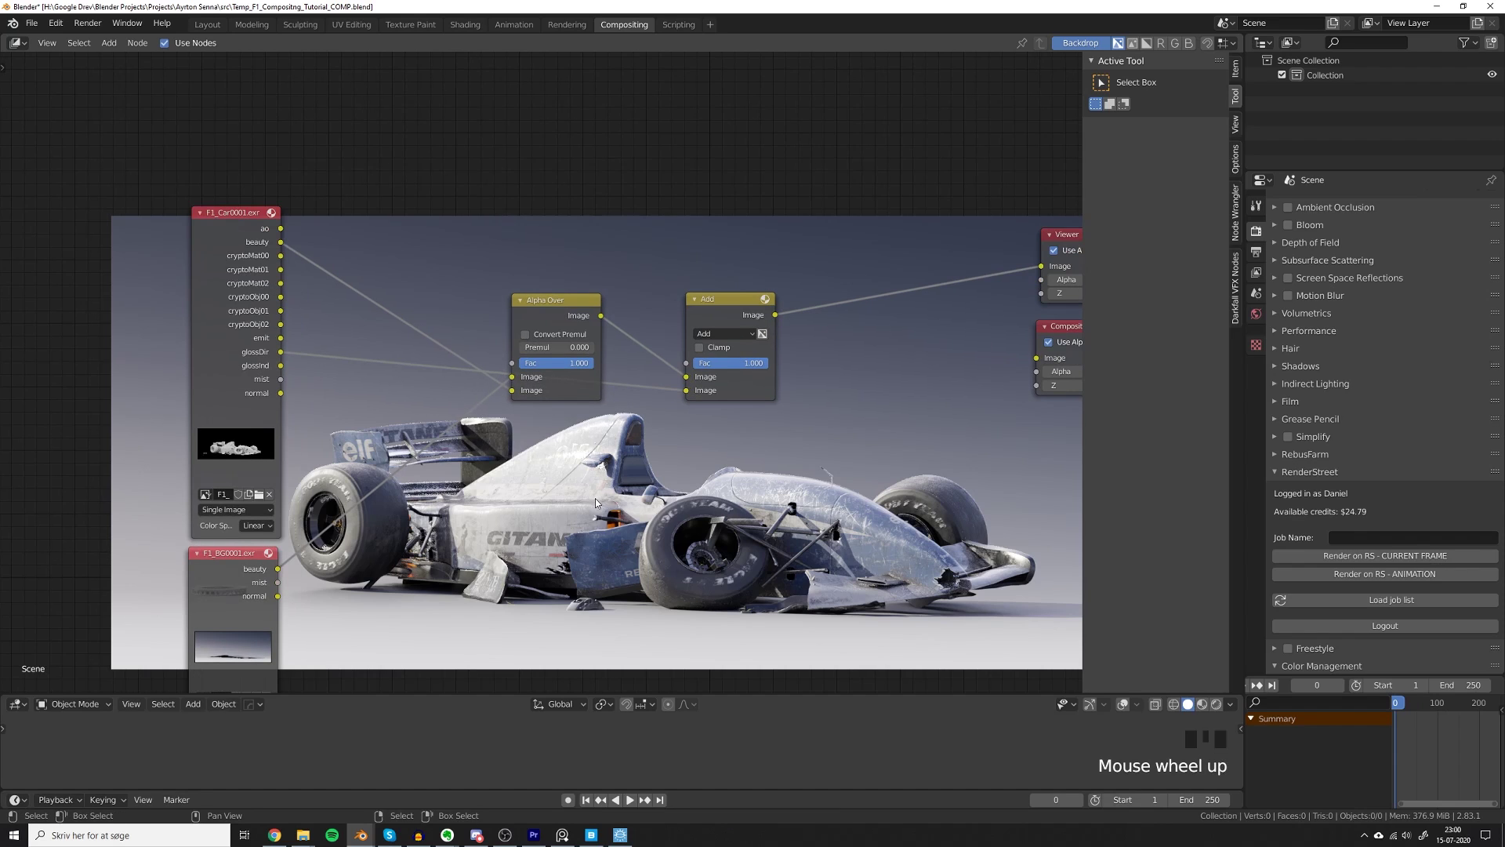
# Compare the car's direct and indirect gloss passes in the Viewer and return the preview to the Add node.
pyautogui.keyDown('ctrl'); pyautogui.keyDown('shift'); pyautogui.click(281, 352); pyautogui.keyUp('shift'); pyautogui.keyUp('ctrl')
pyautogui.keyDown('ctrl'); pyautogui.keyDown('shift'); pyautogui.click(280, 365); pyautogui.keyUp('shift'); pyautogui.keyUp('ctrl')
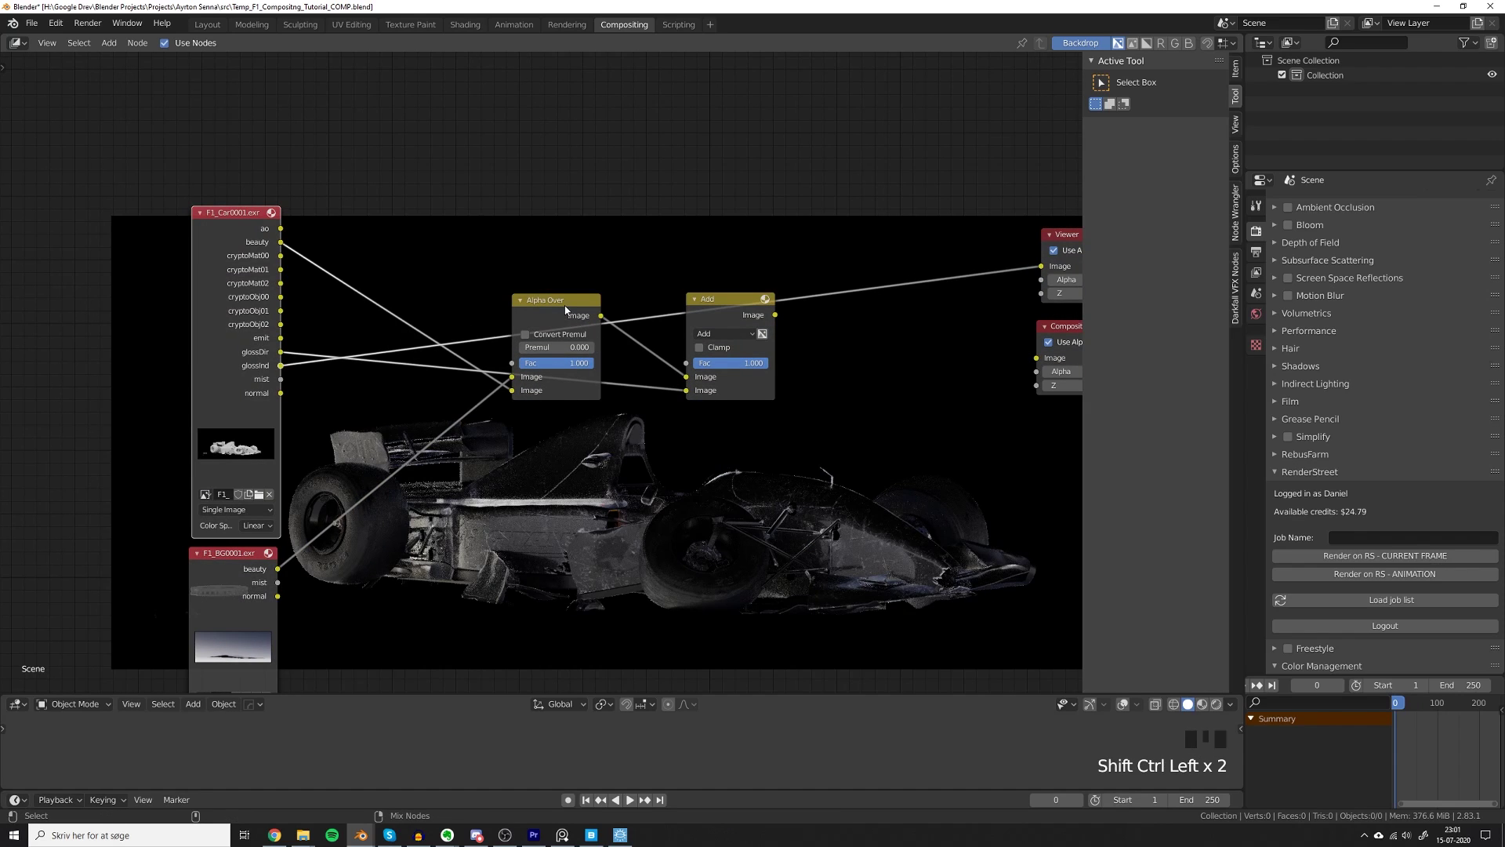
pyautogui.keyDown('ctrl'); pyautogui.keyDown('shift'); pyautogui.click(581, 510); pyautogui.keyUp('shift'); pyautogui.keyUp('ctrl')
pyautogui.keyDown('ctrl'); pyautogui.keyDown('shift'); pyautogui.click(413, 551); pyautogui.keyUp('shift'); pyautogui.keyUp('ctrl')
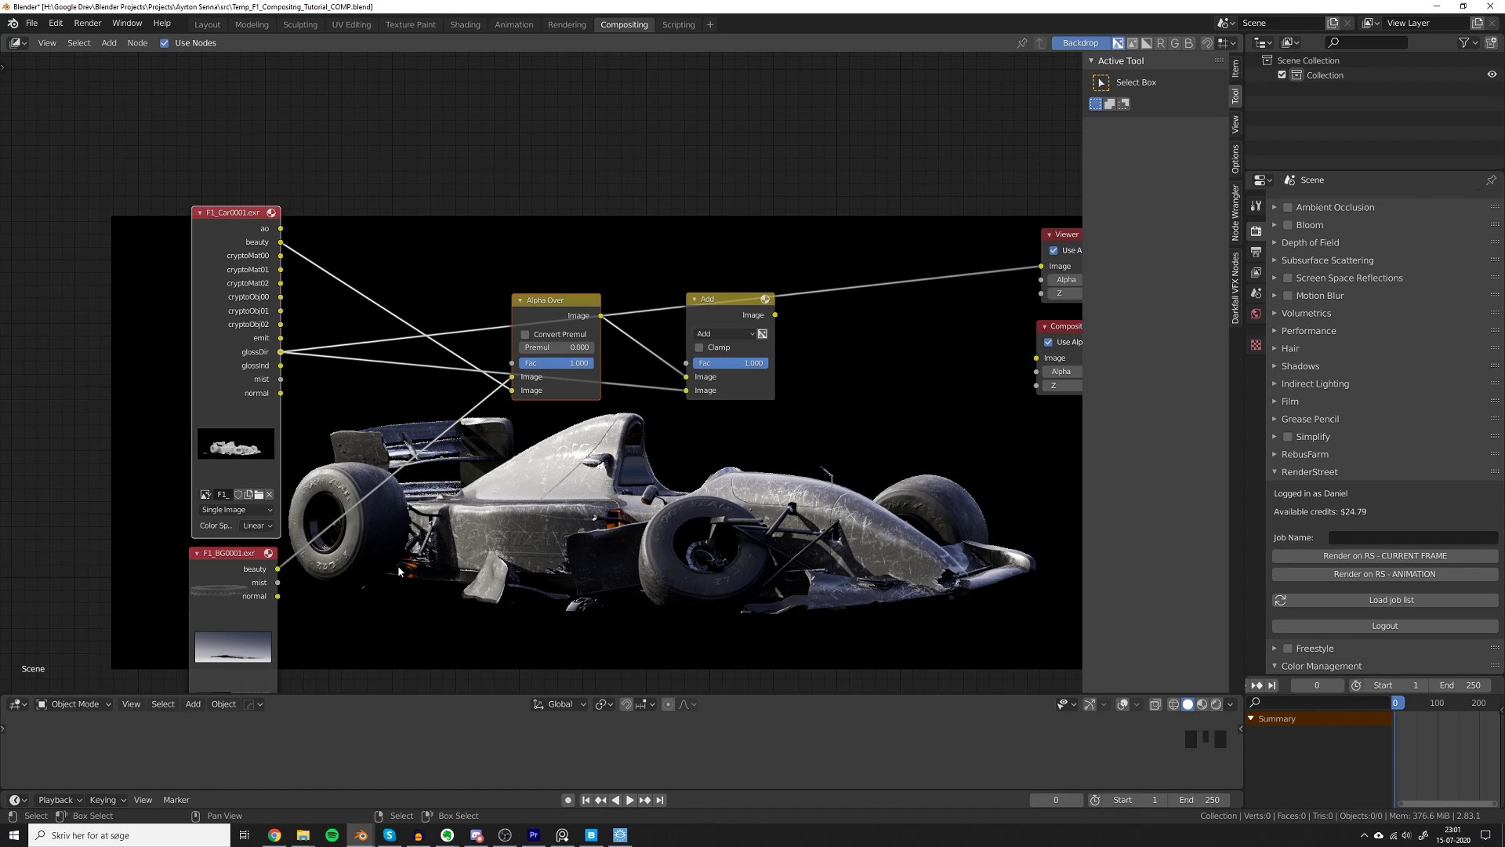
pyautogui.keyDown('ctrl'); pyautogui.keyDown('shift'); pyautogui.click(717, 313); pyautogui.keyUp('shift'); pyautogui.keyUp('ctrl')
# Add a Cryptomatte node and connect cryptoObj00, cryptoObj01 and cryptoObj02 to its Crypto 00, 01 and 02 inputs.
pyautogui.scroll(1, 575, 328)
pyautogui.moveTo(520, 261); pyautogui.dragTo(575, 328, button='middle')
pyautogui.hotkey('shift', 'a')
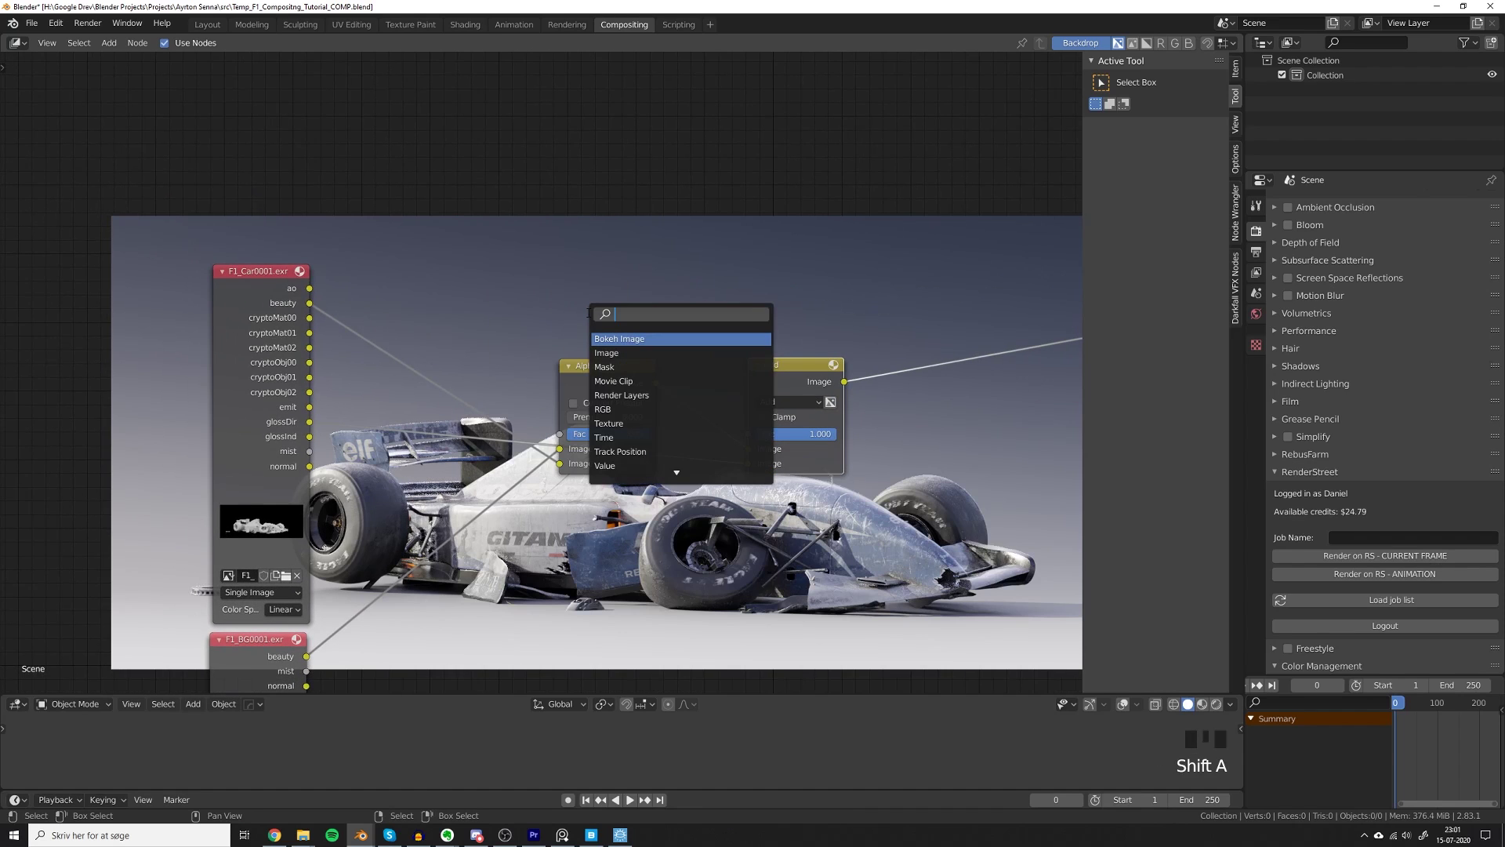
pyautogui.write('crypto')
pyautogui.press('Return')
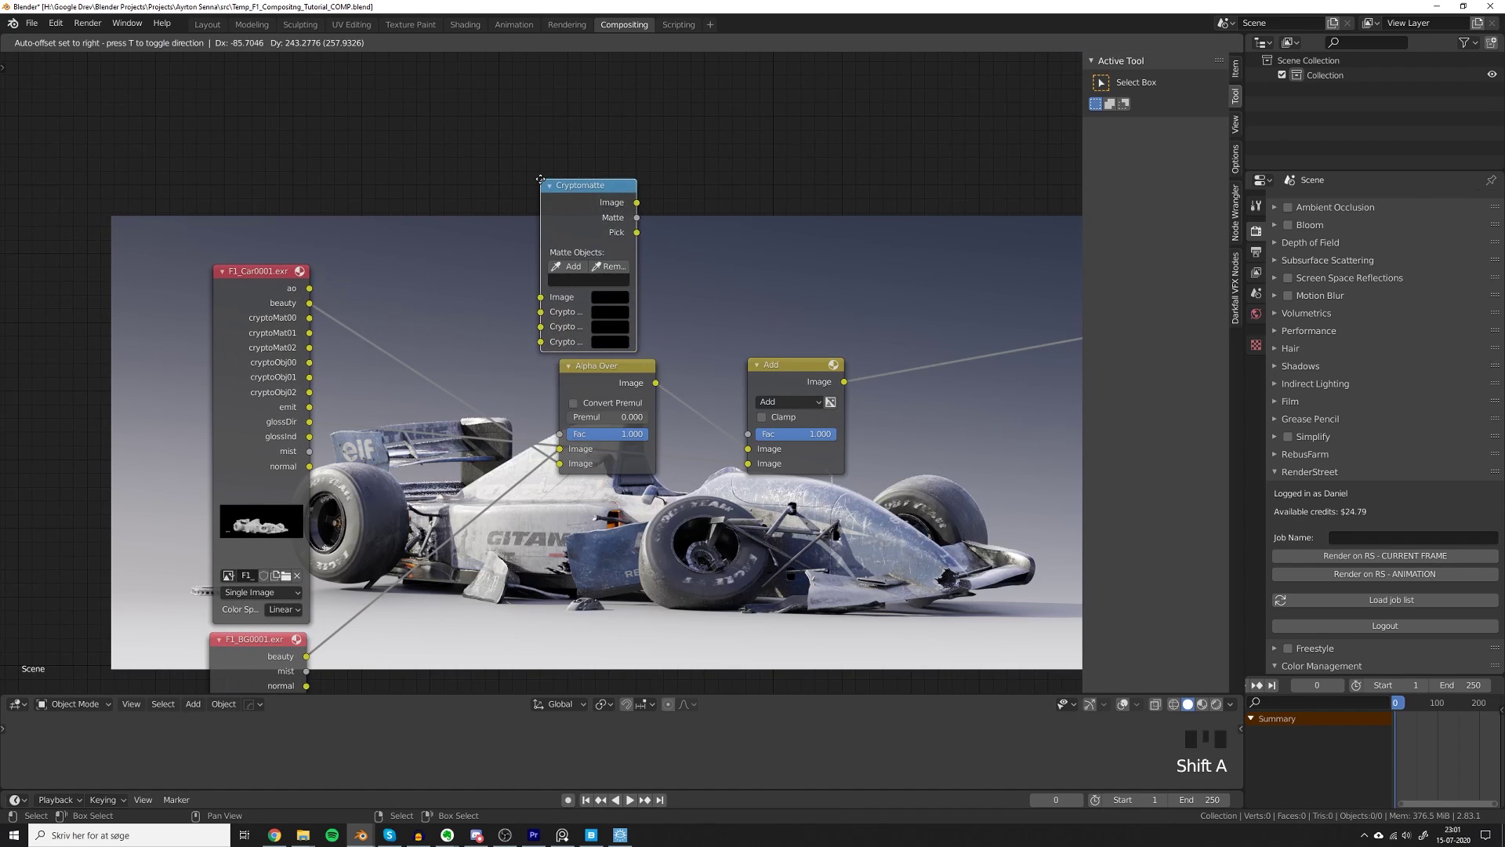
pyautogui.click(541, 178)
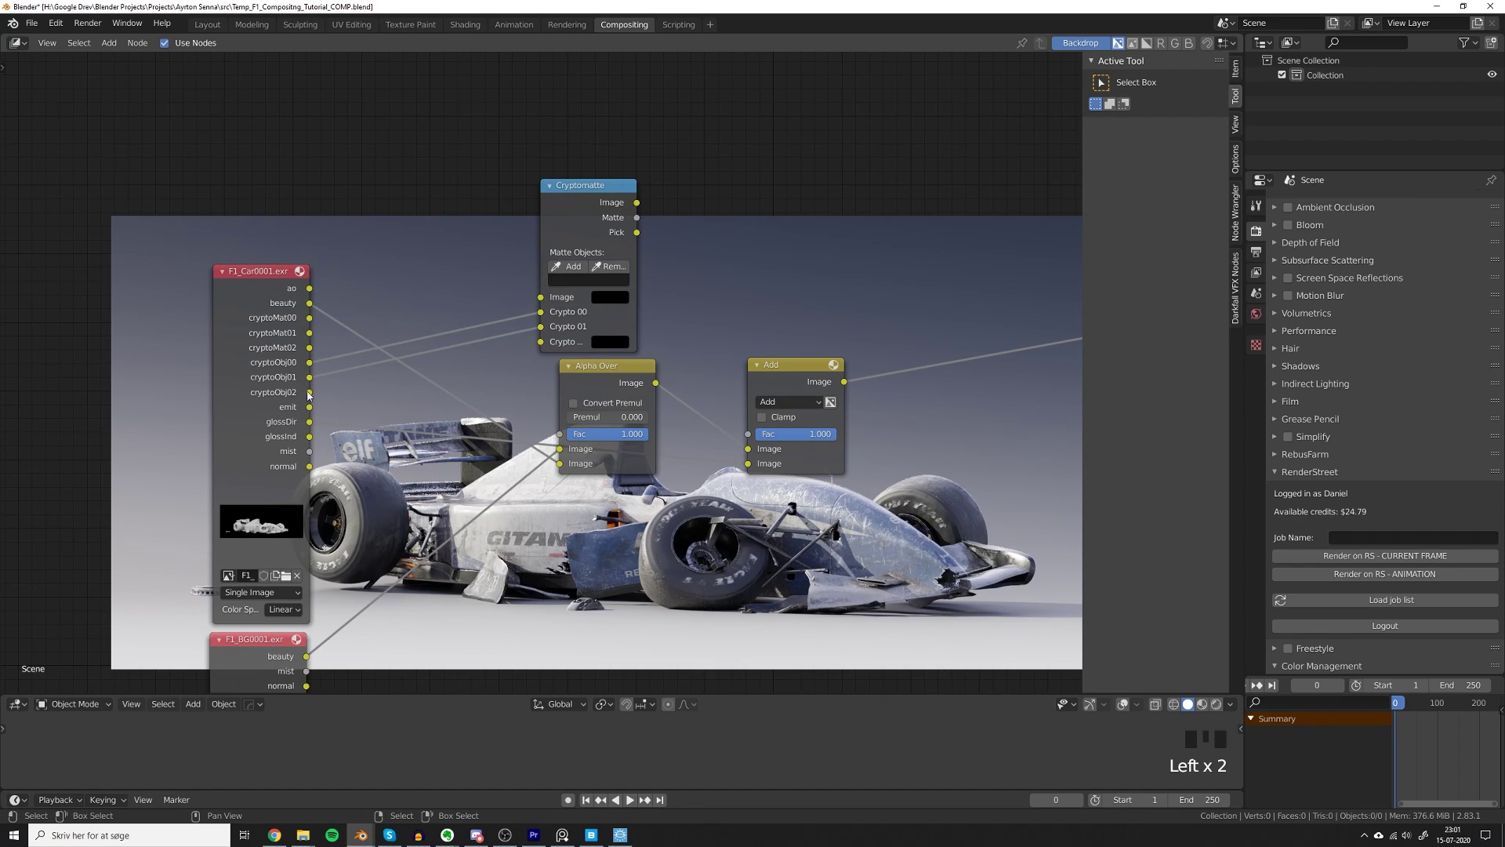
pyautogui.moveTo(310, 392); pyautogui.dragTo(542, 341)
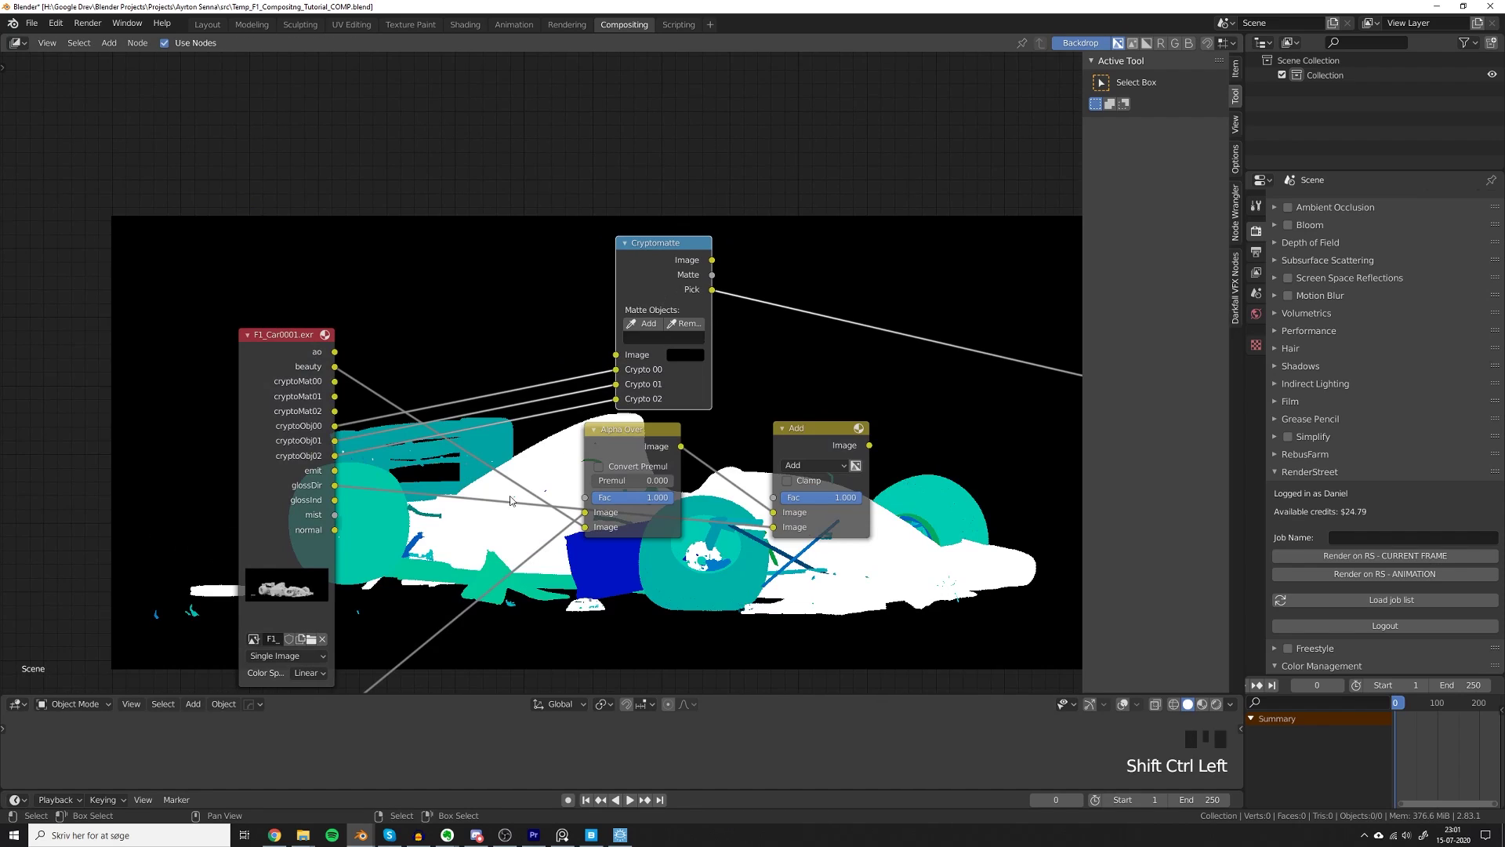
# Pick the car's floor panel beside the rear wheel as the Cryptomatte's matte object and preview the Matte output.
pyautogui.moveTo(510, 500); pyautogui.dragTo(506, 490, button='middle')
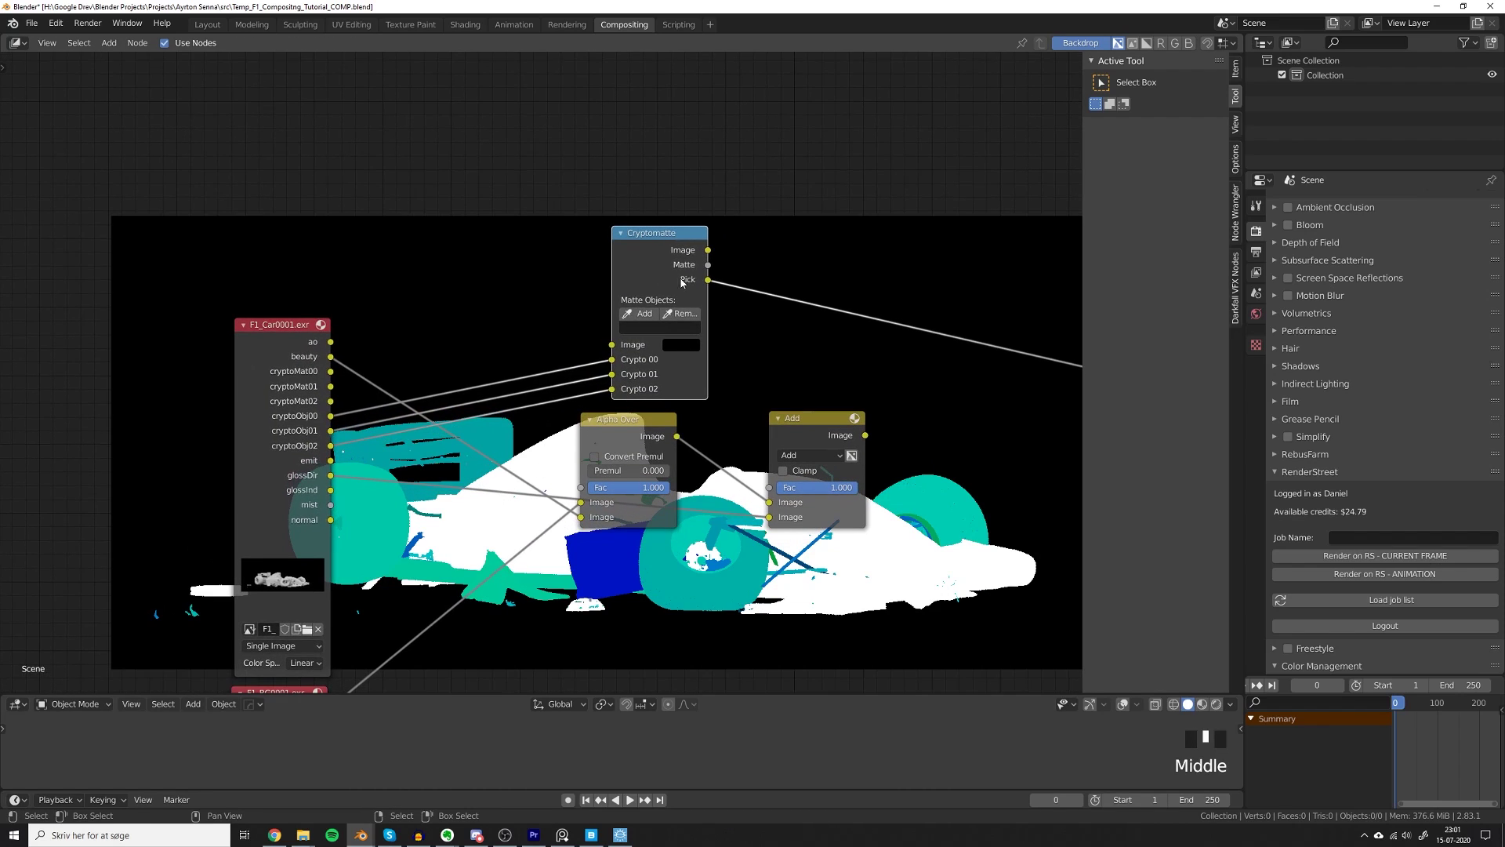
pyautogui.click(640, 313)
pyautogui.click(432, 562)
pyautogui.keyDown('ctrl'); pyautogui.keyDown('shift'); pyautogui.click(666, 270); pyautogui.keyUp('shift'); pyautogui.keyUp('ctrl')
pyautogui.keyDown('ctrl'); pyautogui.keyDown('shift'); pyautogui.click(666, 270); pyautogui.keyUp('shift'); pyautogui.keyUp('ctrl')
# Connect the Cryptomatte's Matte output to the Add node's Fac input and preview the Add node's result.
pyautogui.moveTo(666, 271); pyautogui.dragTo(630, 276)
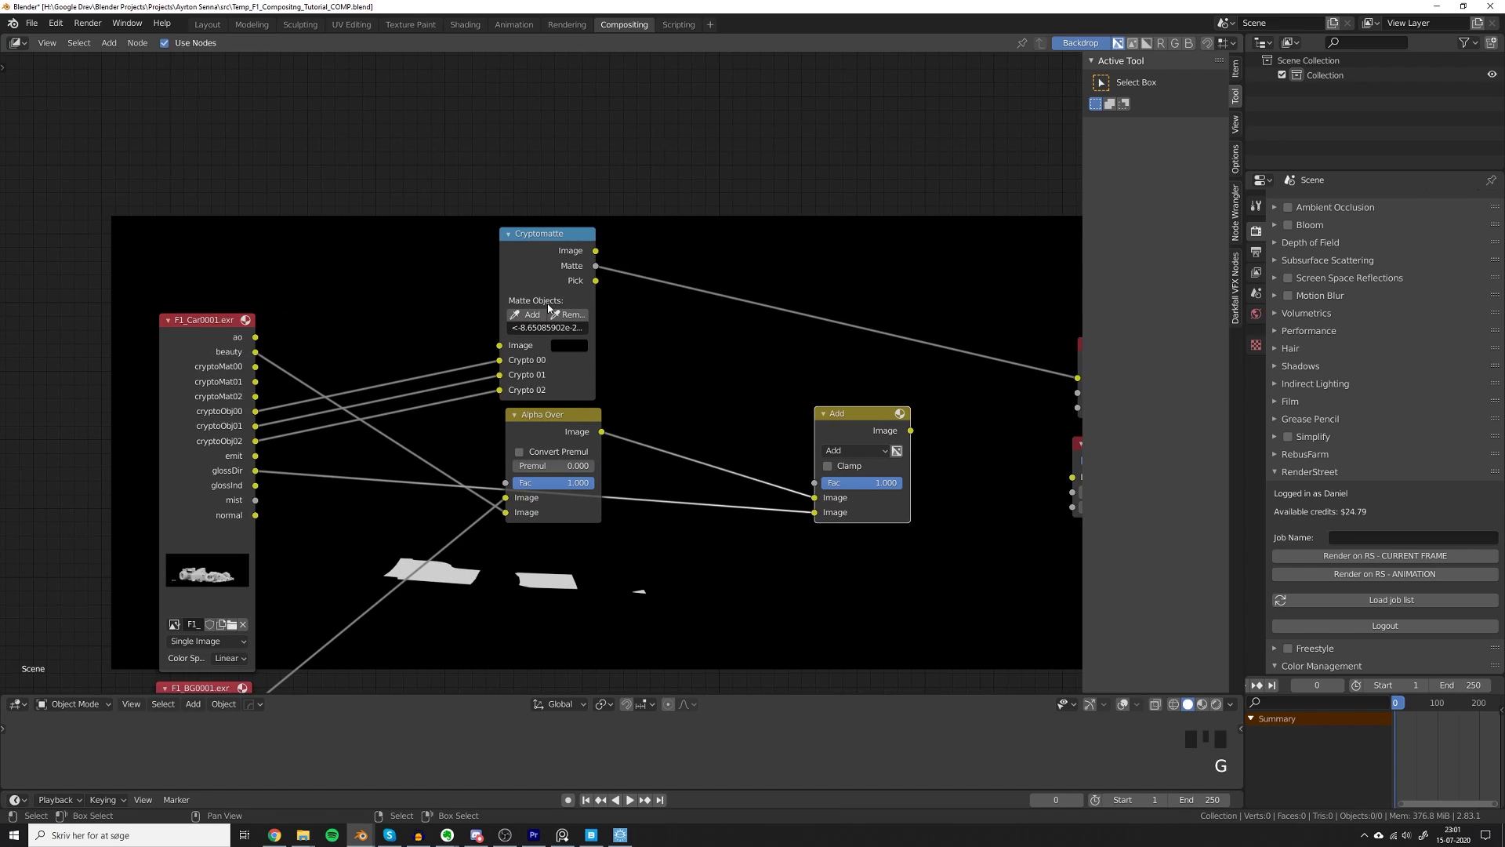
pyautogui.click(601, 268)
pyautogui.click(600, 267)
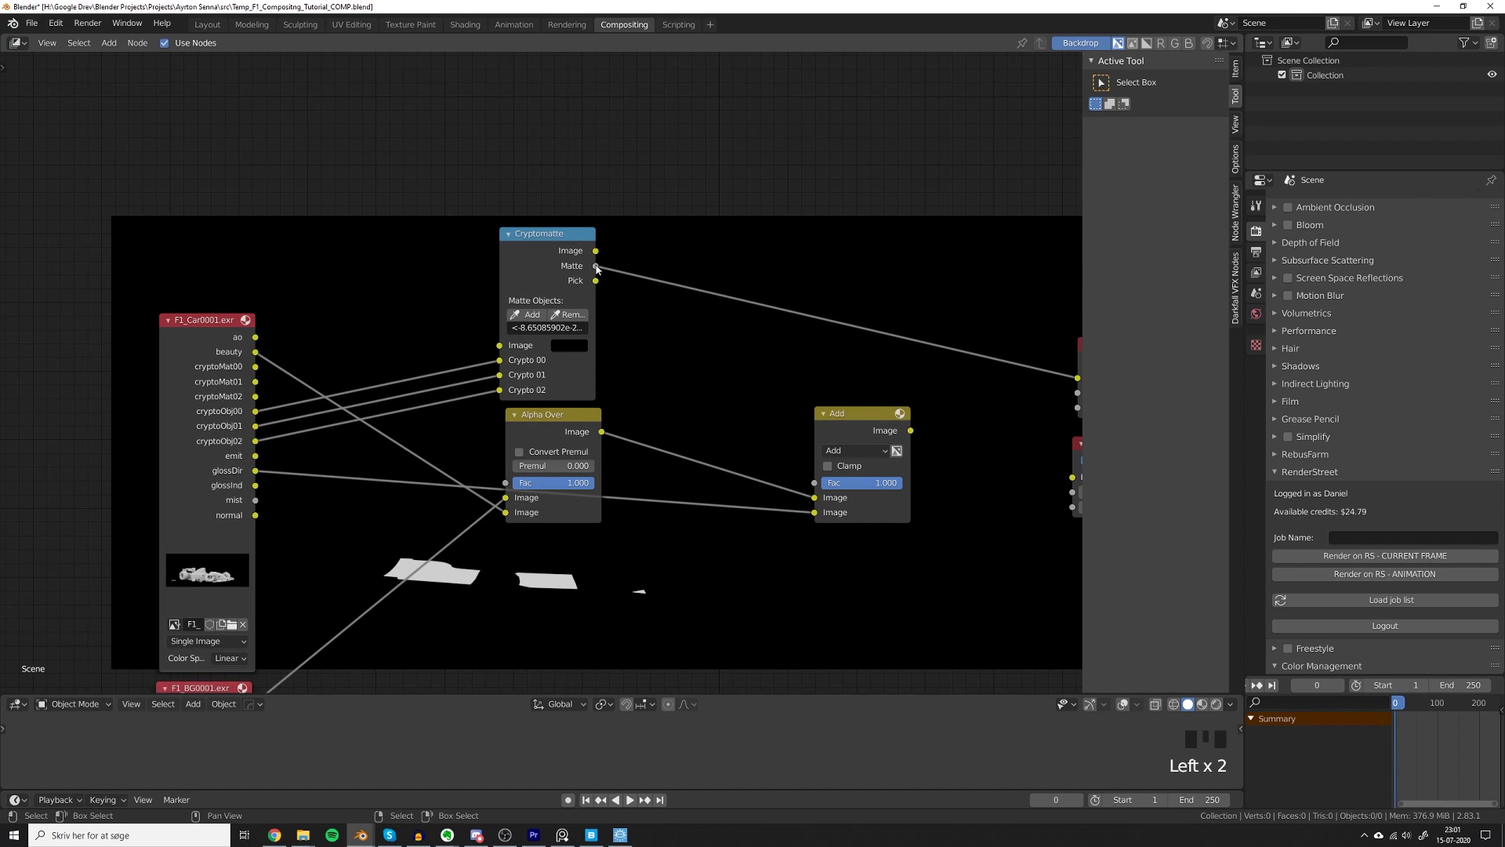
pyautogui.moveTo(597, 266); pyautogui.dragTo(815, 482)
pyautogui.moveTo(886, 410); pyautogui.dragTo(772, 415)
pyautogui.keyDown('ctrl'); pyautogui.keyDown('shift'); pyautogui.click(773, 414); pyautogui.keyUp('shift'); pyautogui.keyUp('ctrl')
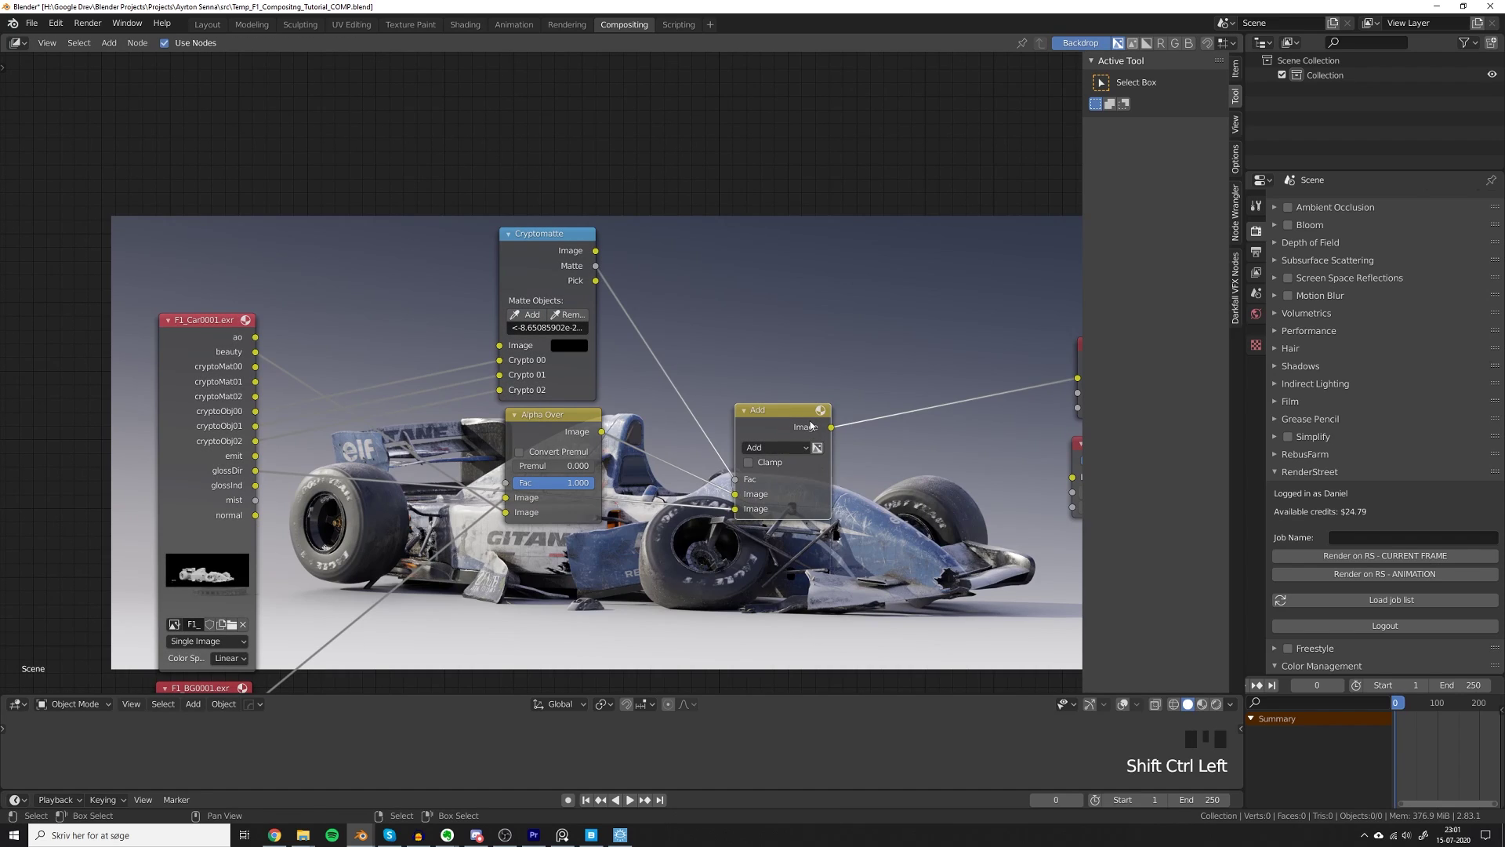
# Mute and unmute the Add node repeatedly to compare the floor panel with and without the added gloss.
pyautogui.press('m')
pyautogui.press('m')
pyautogui.press('m')
pyautogui.press('m')
pyautogui.press('m')
pyautogui.press('m')
pyautogui.press('m')
pyautogui.press('m')
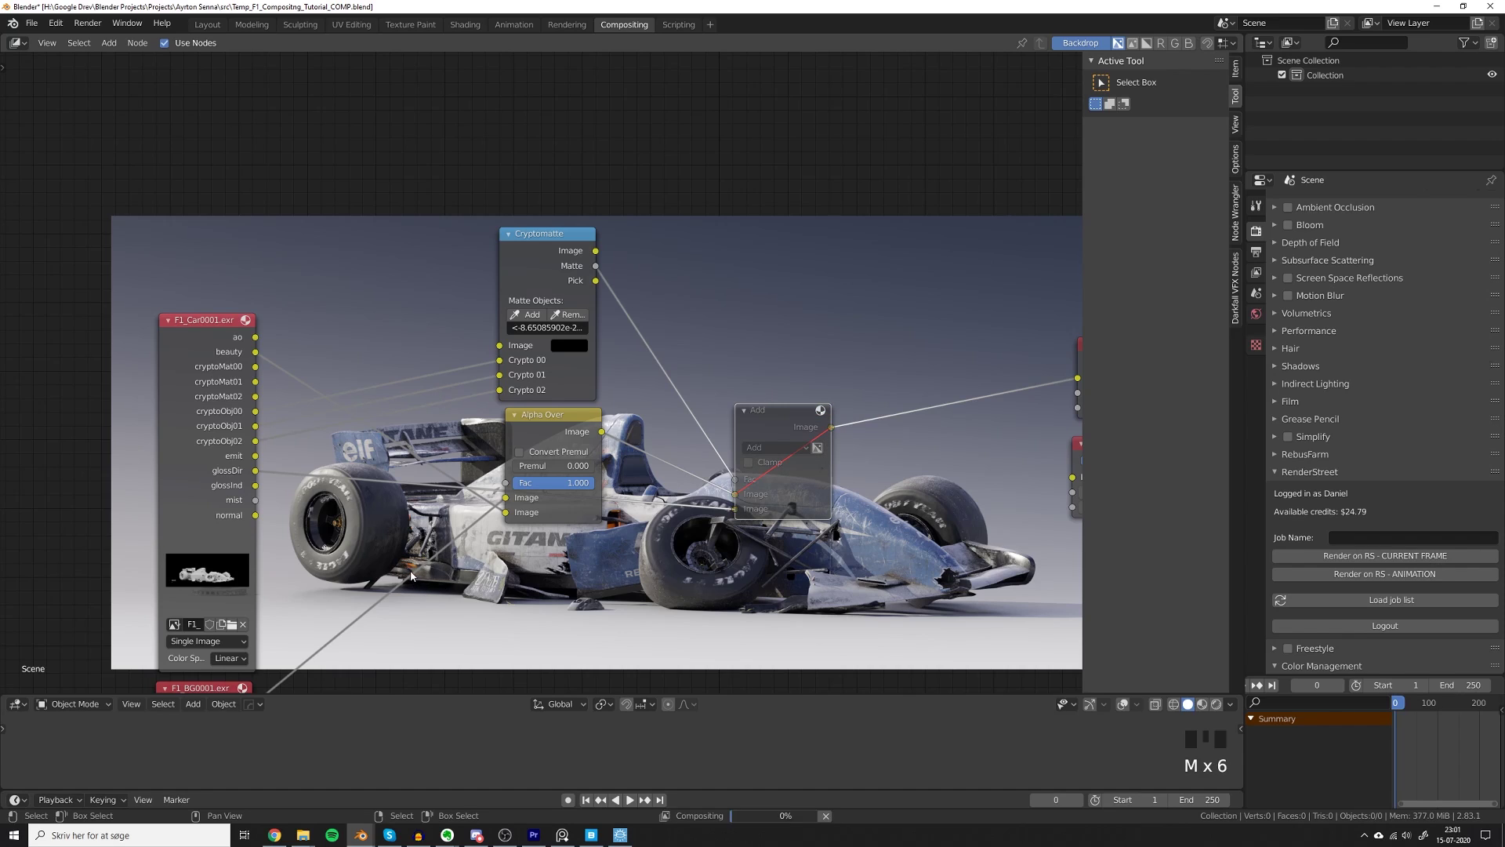
pyautogui.press('m')
pyautogui.press('m')
pyautogui.press('m')
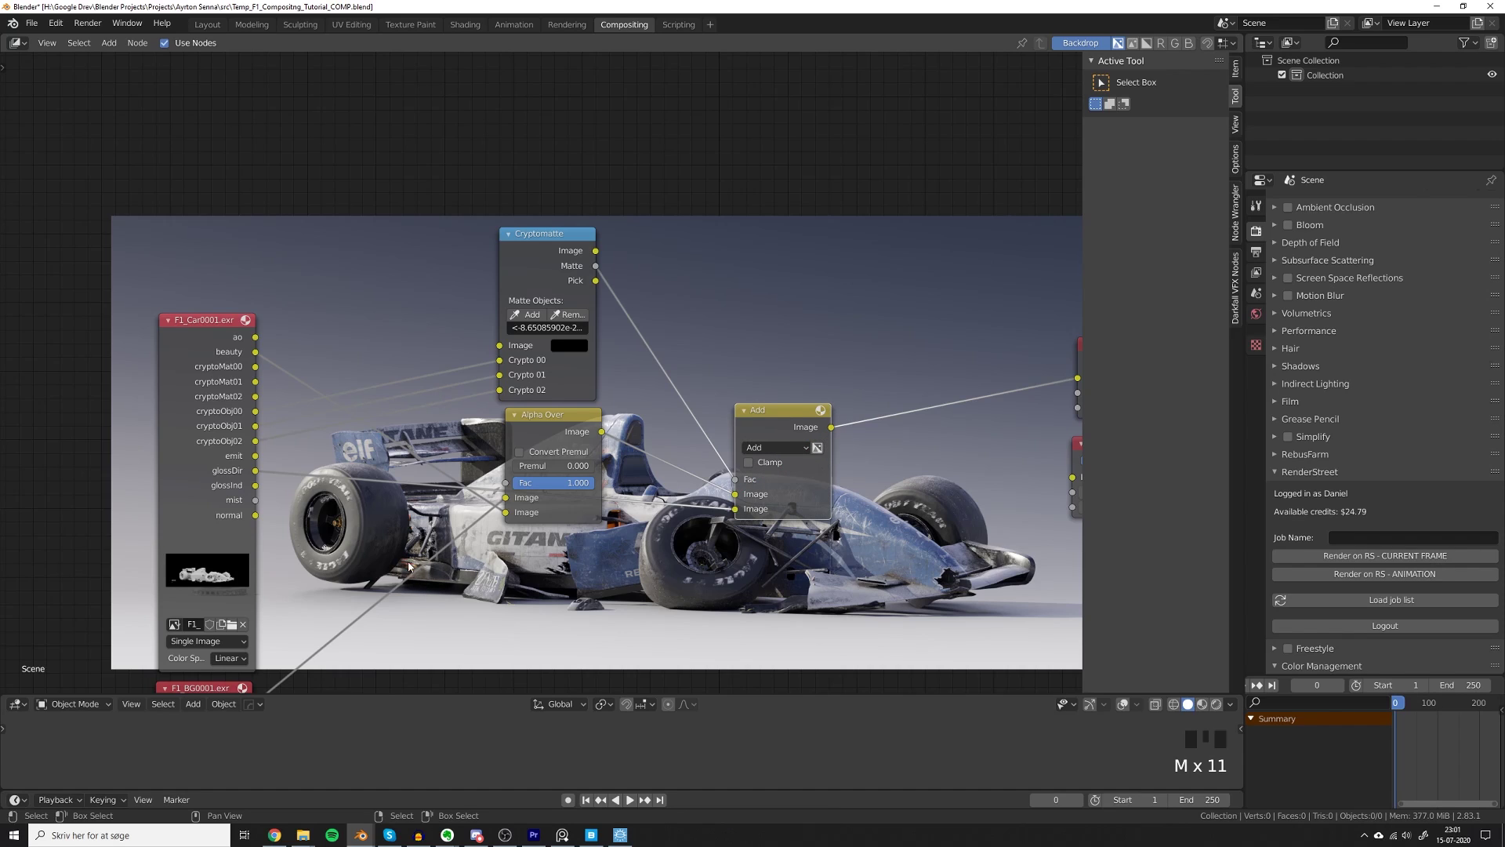
pyautogui.press('m')
pyautogui.press('m')
pyautogui.press('m')
# Examine the masked gloss on the floor panel in an enlarged backdrop, toggling the Add node's mute.
pyautogui.hotkey('alt', 'v')
pyautogui.hotkey('alt', 'v')
pyautogui.hotkey('alt', 'v')
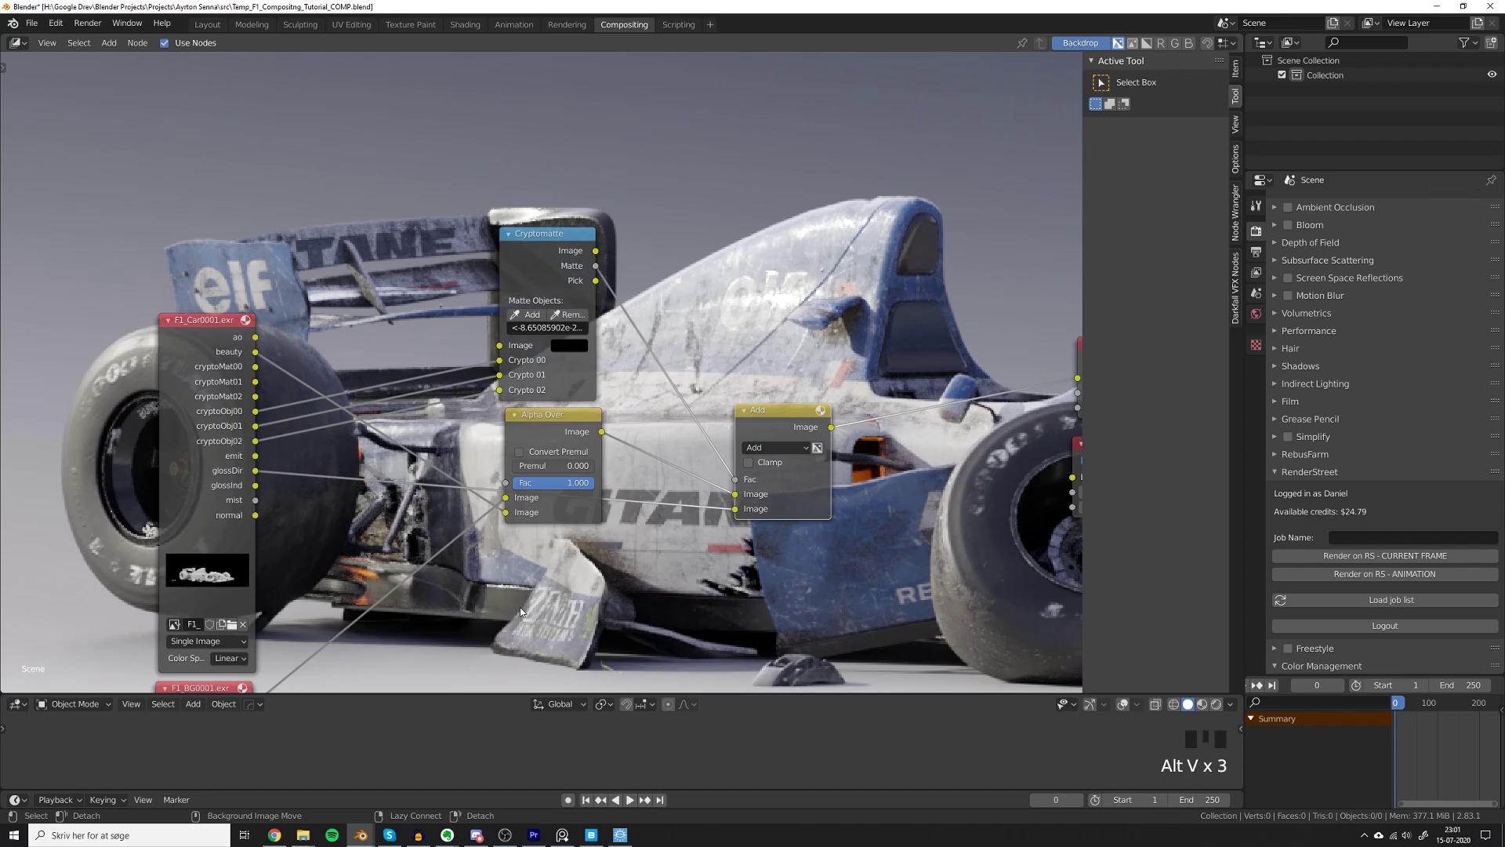
pyautogui.keyDown('alt'); pyautogui.moveTo(520, 606); pyautogui.dragTo(521, 590, button='middle'); pyautogui.keyUp('alt')
pyautogui.press('m')
pyautogui.press('m')
pyautogui.press('m')
pyautogui.press('m')
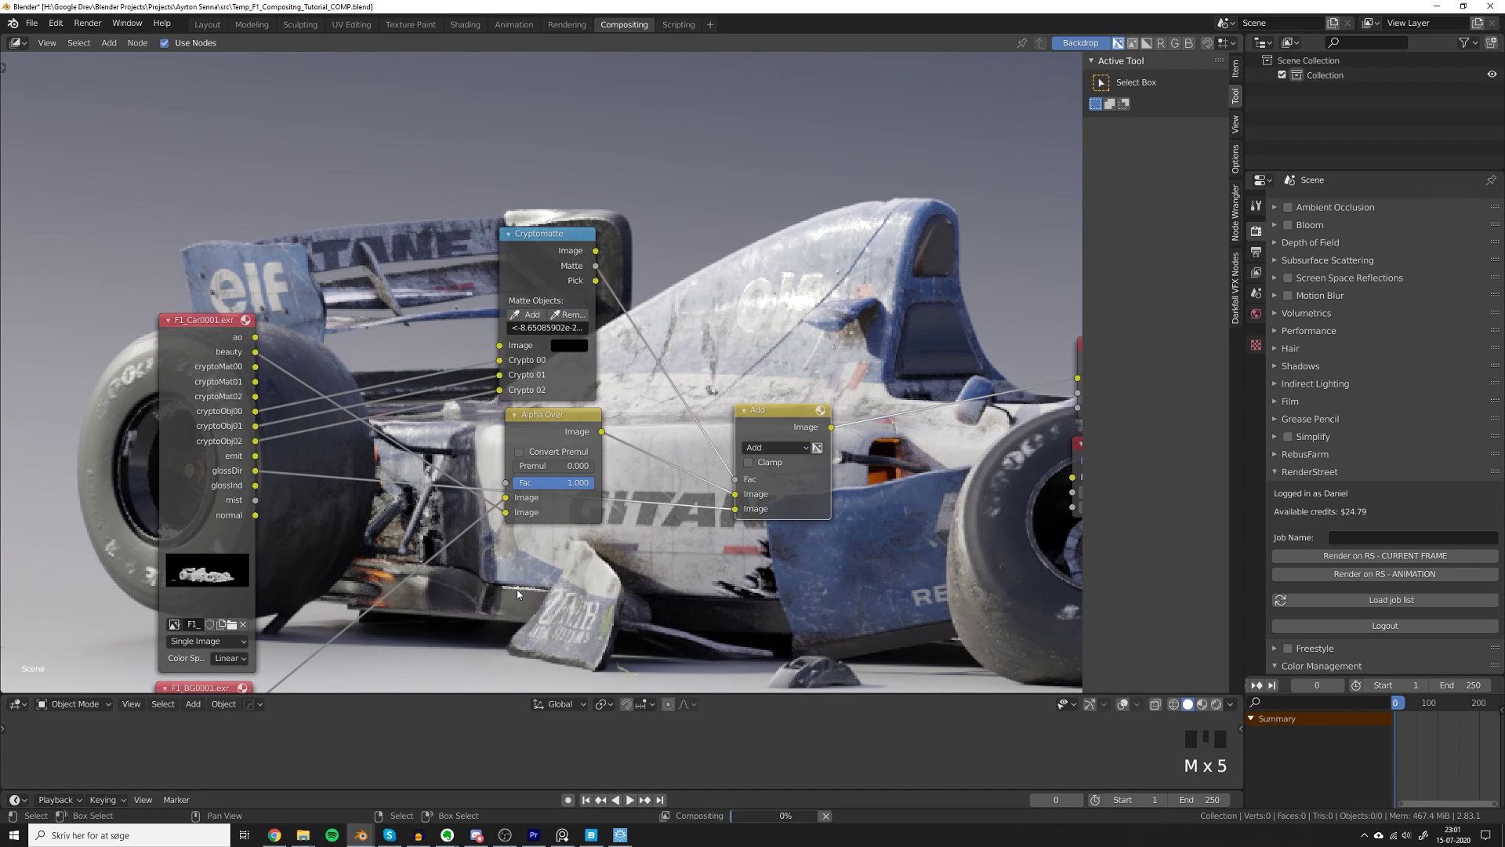
# Insert a Denoise node between the car's glossDir pass and the Add node, and preview the Add node's result.
pyautogui.press('m')
pyautogui.press('m')
pyautogui.hotkey('shift', 'a')
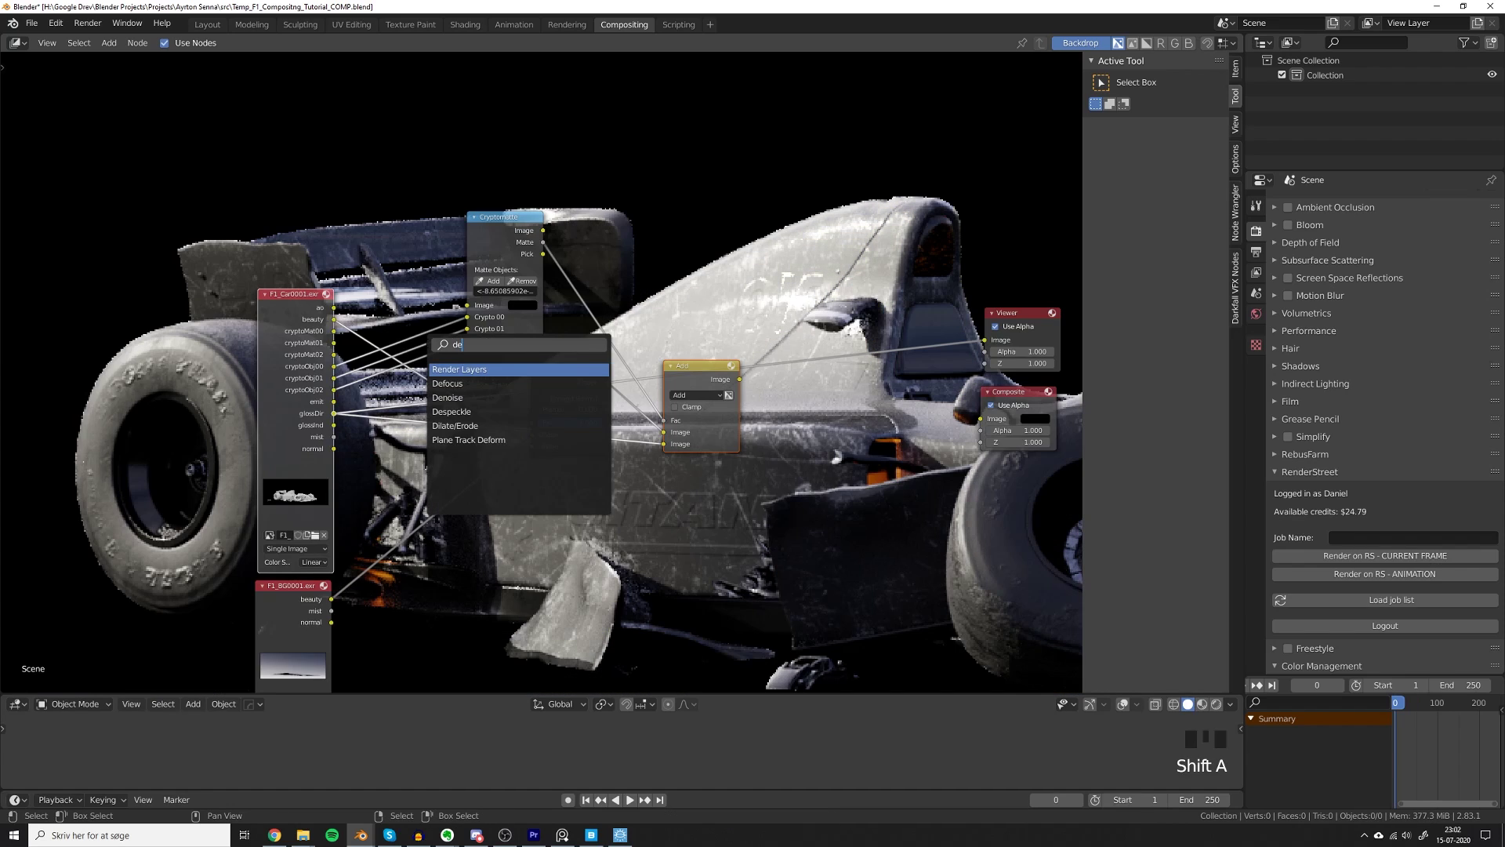
pyautogui.write('de')
pyautogui.press('Down')
pyautogui.press('Return')
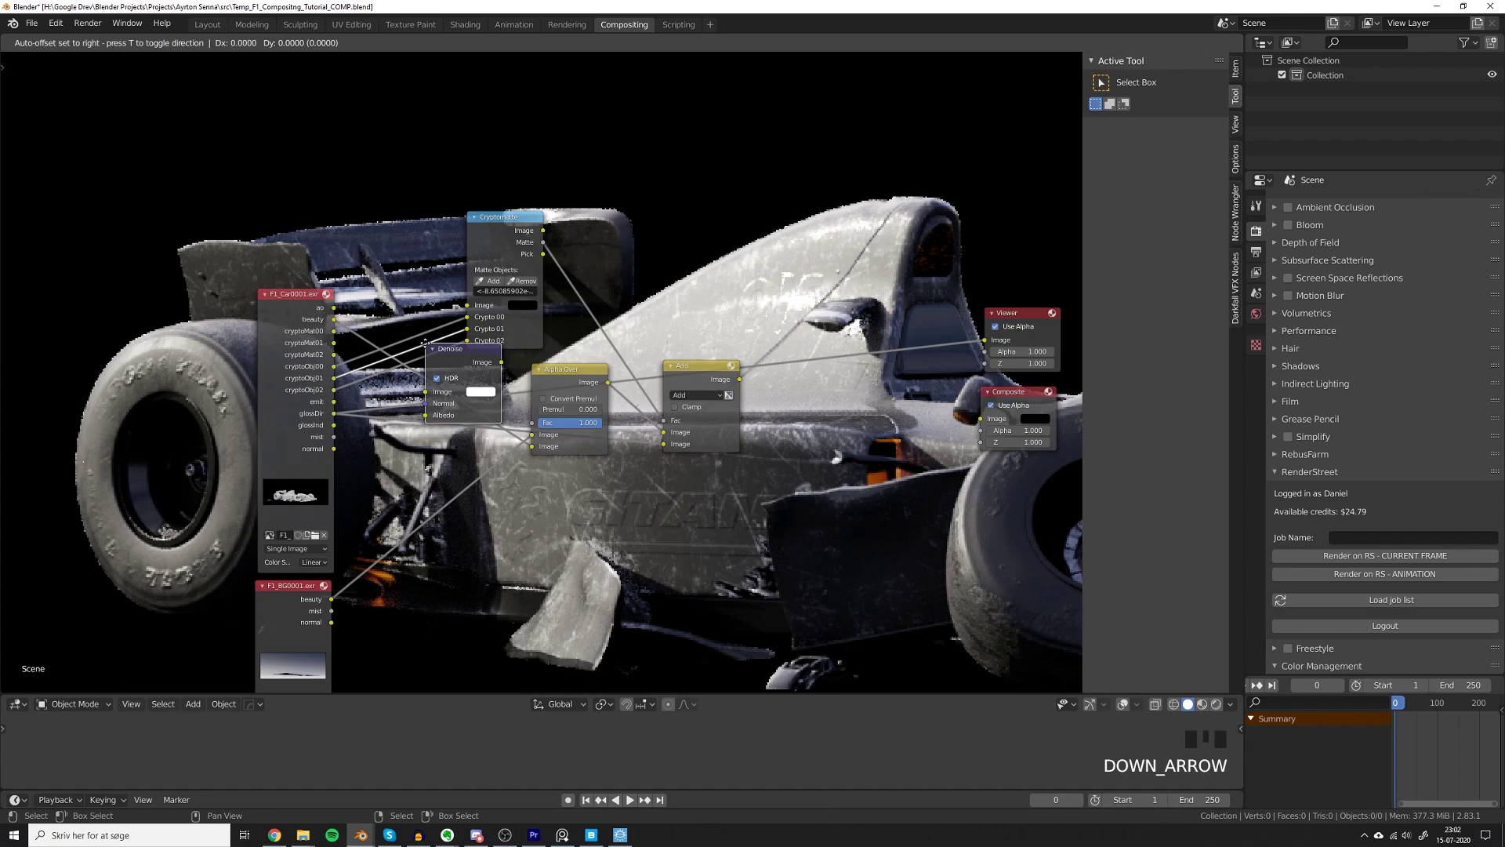
pyautogui.click(407, 418)
pyautogui.press('g')
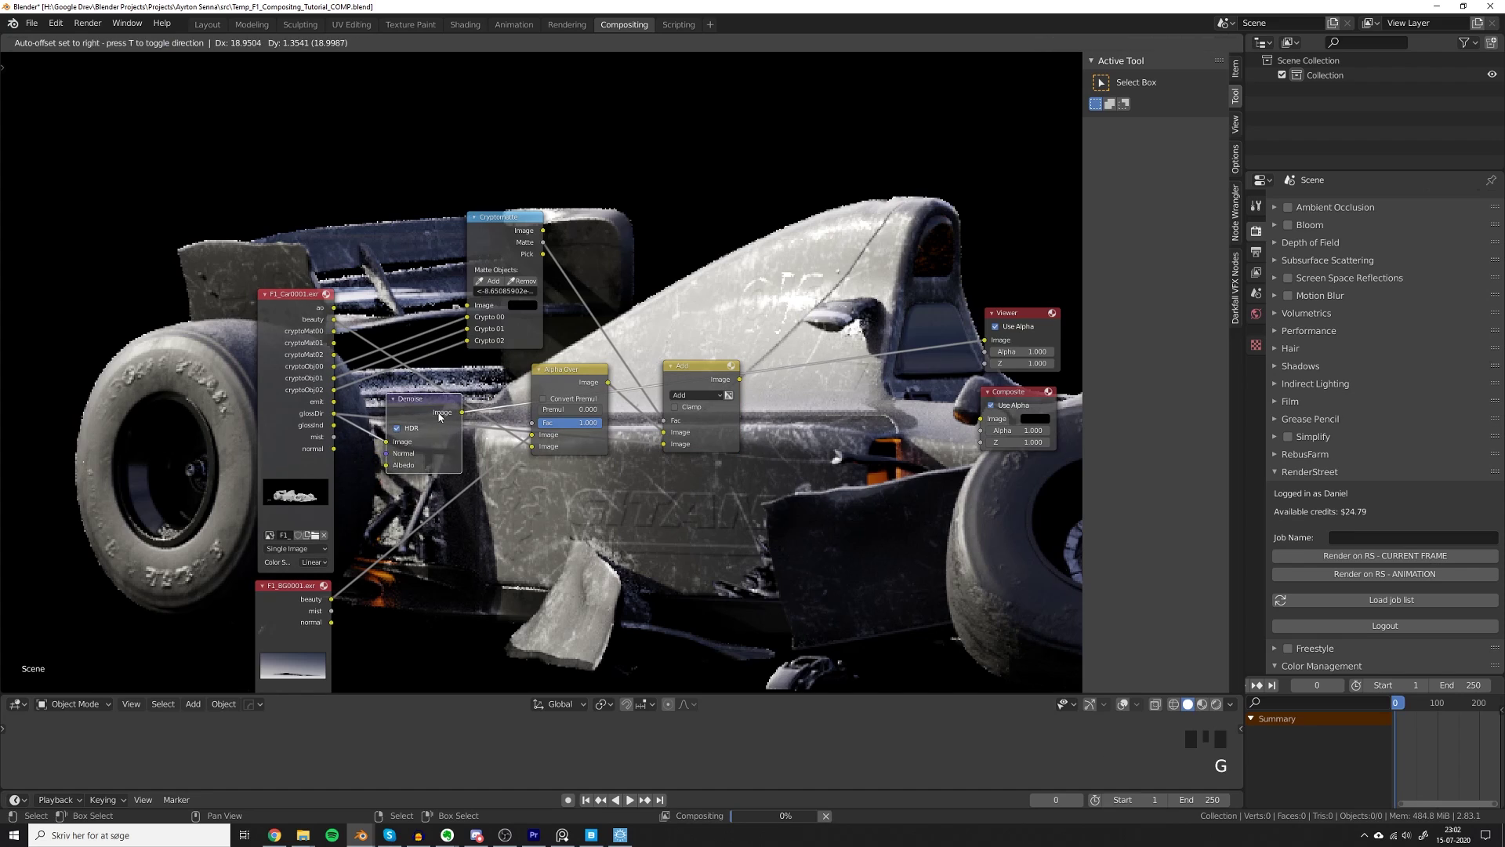
pyautogui.moveTo(472, 413); pyautogui.dragTo(667, 445)
pyautogui.keyDown('ctrl'); pyautogui.keyDown('shift'); pyautogui.click(685, 403); pyautogui.keyUp('shift'); pyautogui.keyUp('ctrl')
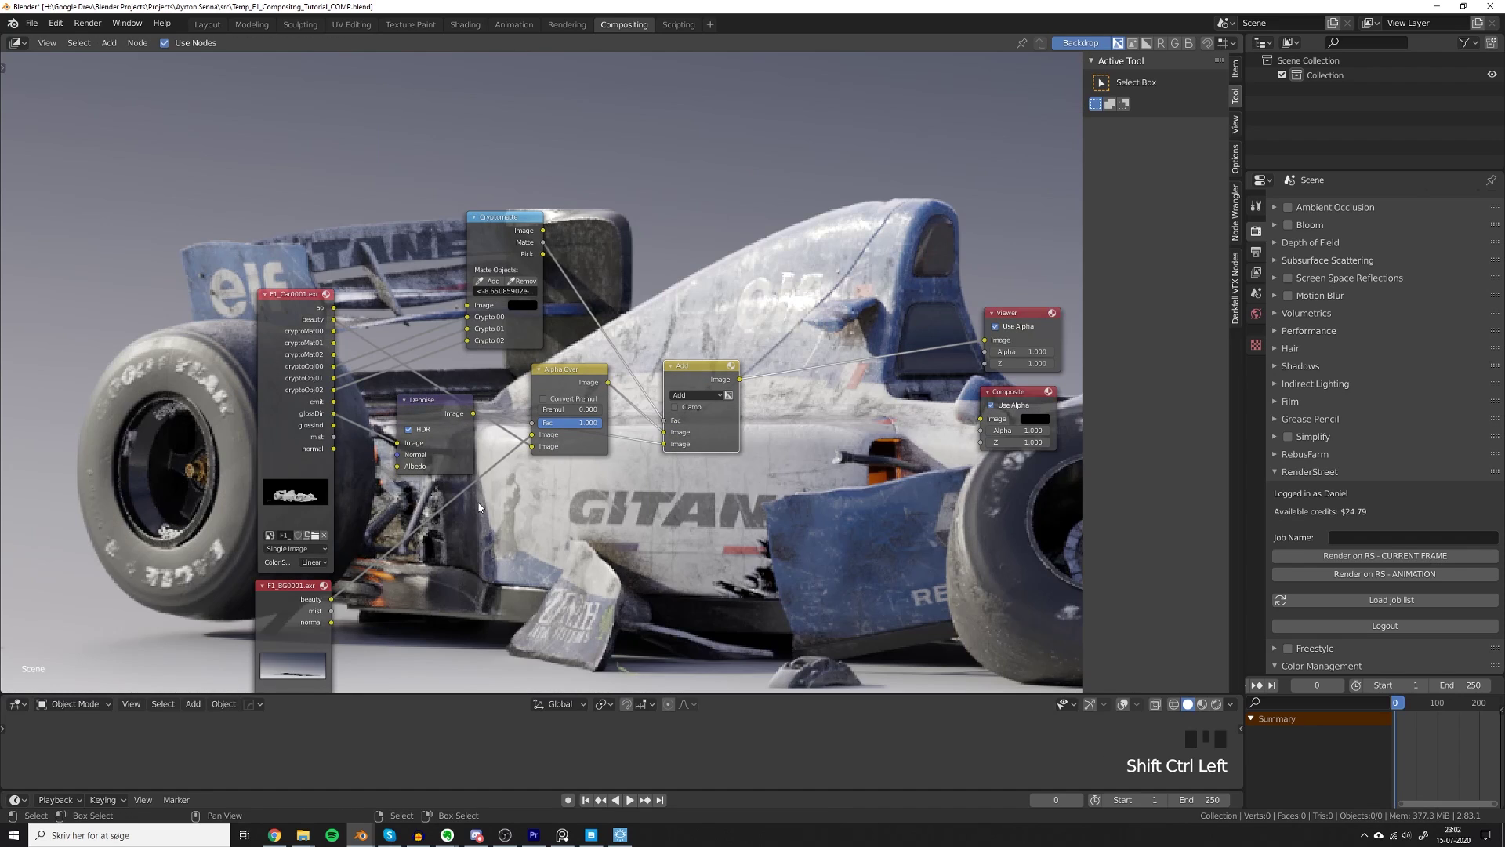
# Move the Cryptomatte, Alpha Over and Add nodes together farther from the Denoise node to make room.
pyautogui.moveTo(477, 448); pyautogui.dragTo(452, 498, button='middle')
pyautogui.hotkey('alt', 'a')
pyautogui.press('b')
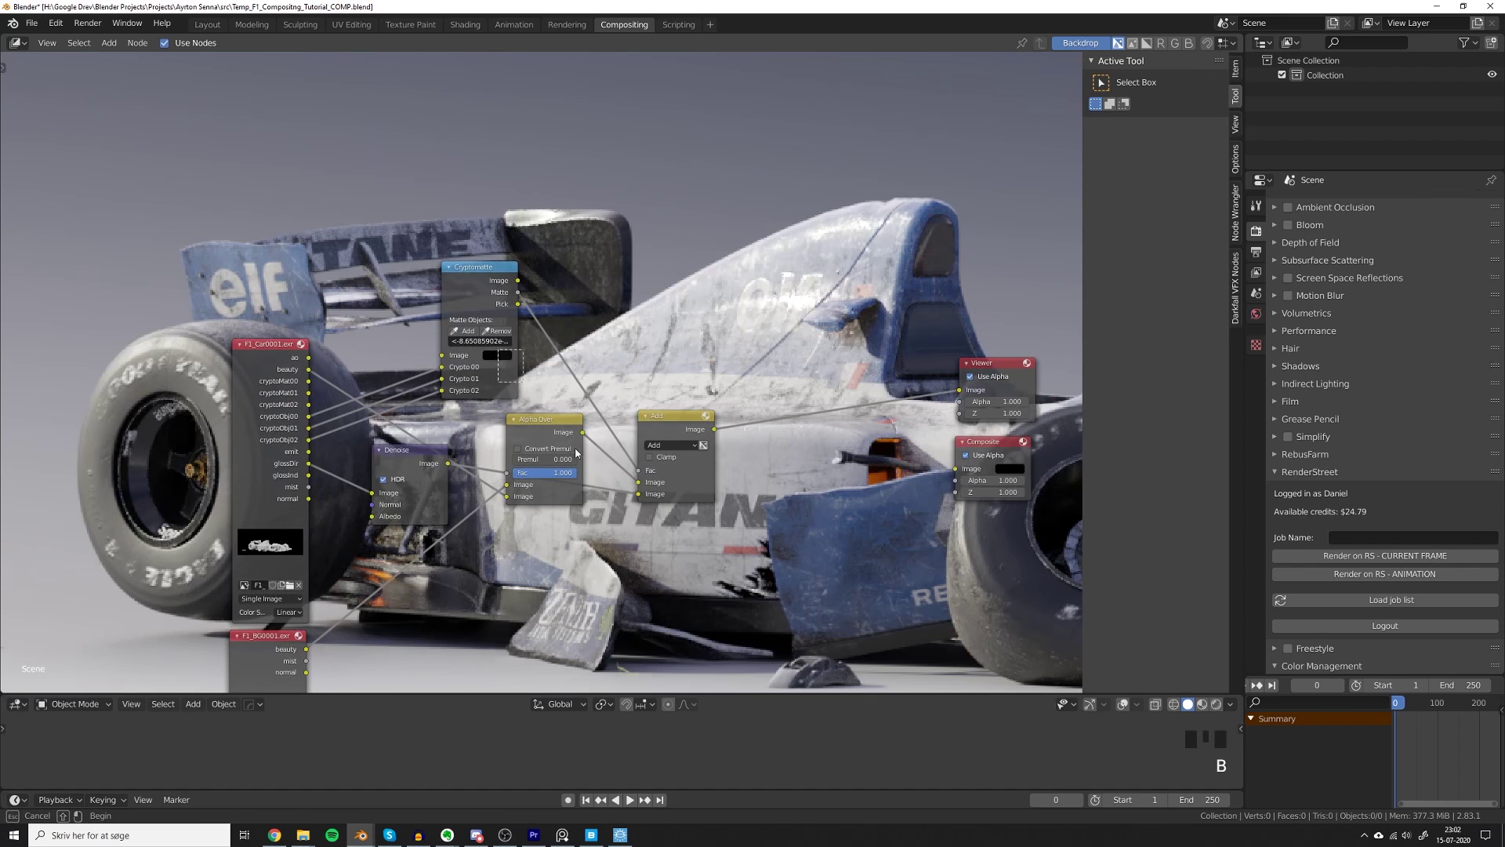
pyautogui.moveTo(506, 352); pyautogui.dragTo(674, 470)
pyautogui.press('g')
pyautogui.click(799, 478)
pyautogui.scroll(-2, 610, 471)
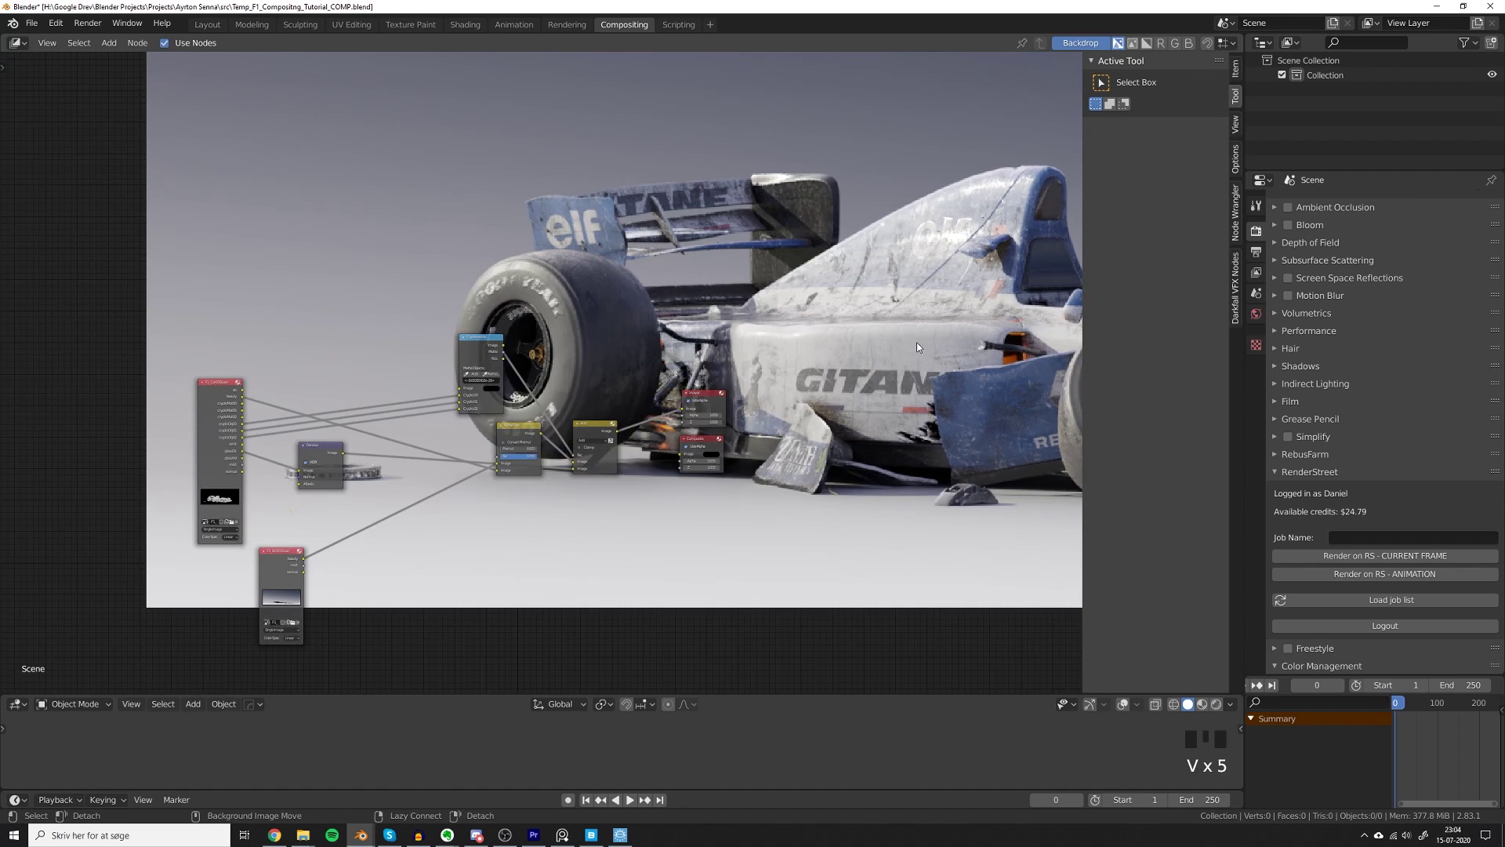
# Fit the whole car in the backdrop and move the Viewer and Composite nodes farther away from the Add node.
pyautogui.keyDown('alt'); pyautogui.moveTo(917, 347); pyautogui.dragTo(658, 378, button='middle'); pyautogui.keyUp('alt')
pyautogui.keyDown('alt'); pyautogui.moveTo(810, 338); pyautogui.dragTo(631, 345, button='middle'); pyautogui.keyUp('alt')
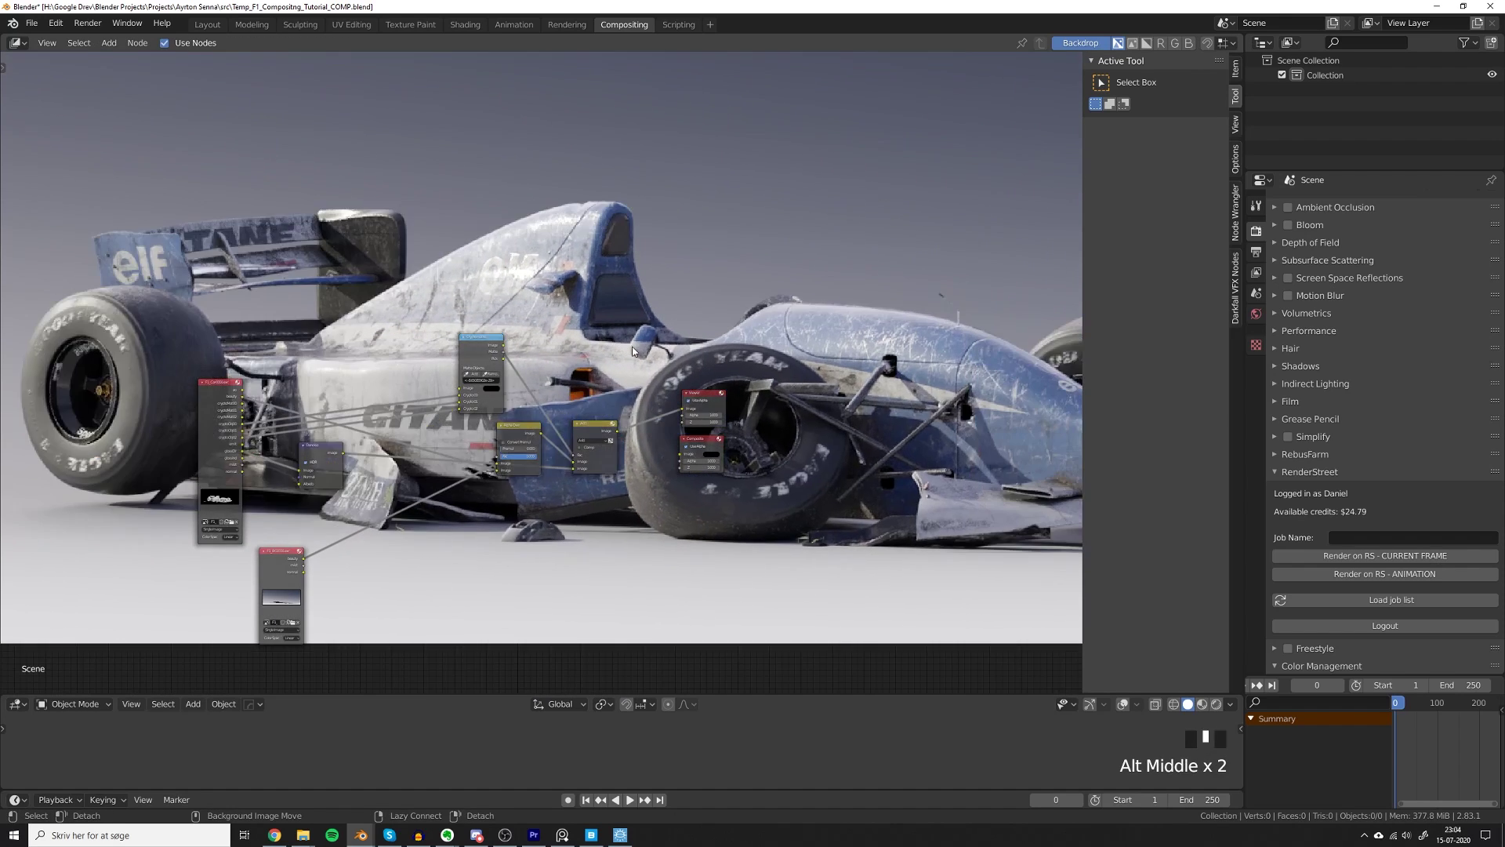
pyautogui.press('v')
pyautogui.press('v')
pyautogui.press('v')
pyautogui.keyDown('alt'); pyautogui.moveTo(732, 367); pyautogui.dragTo(725, 407, button='middle'); pyautogui.keyUp('alt')
pyautogui.scroll(-1, 674, 568)
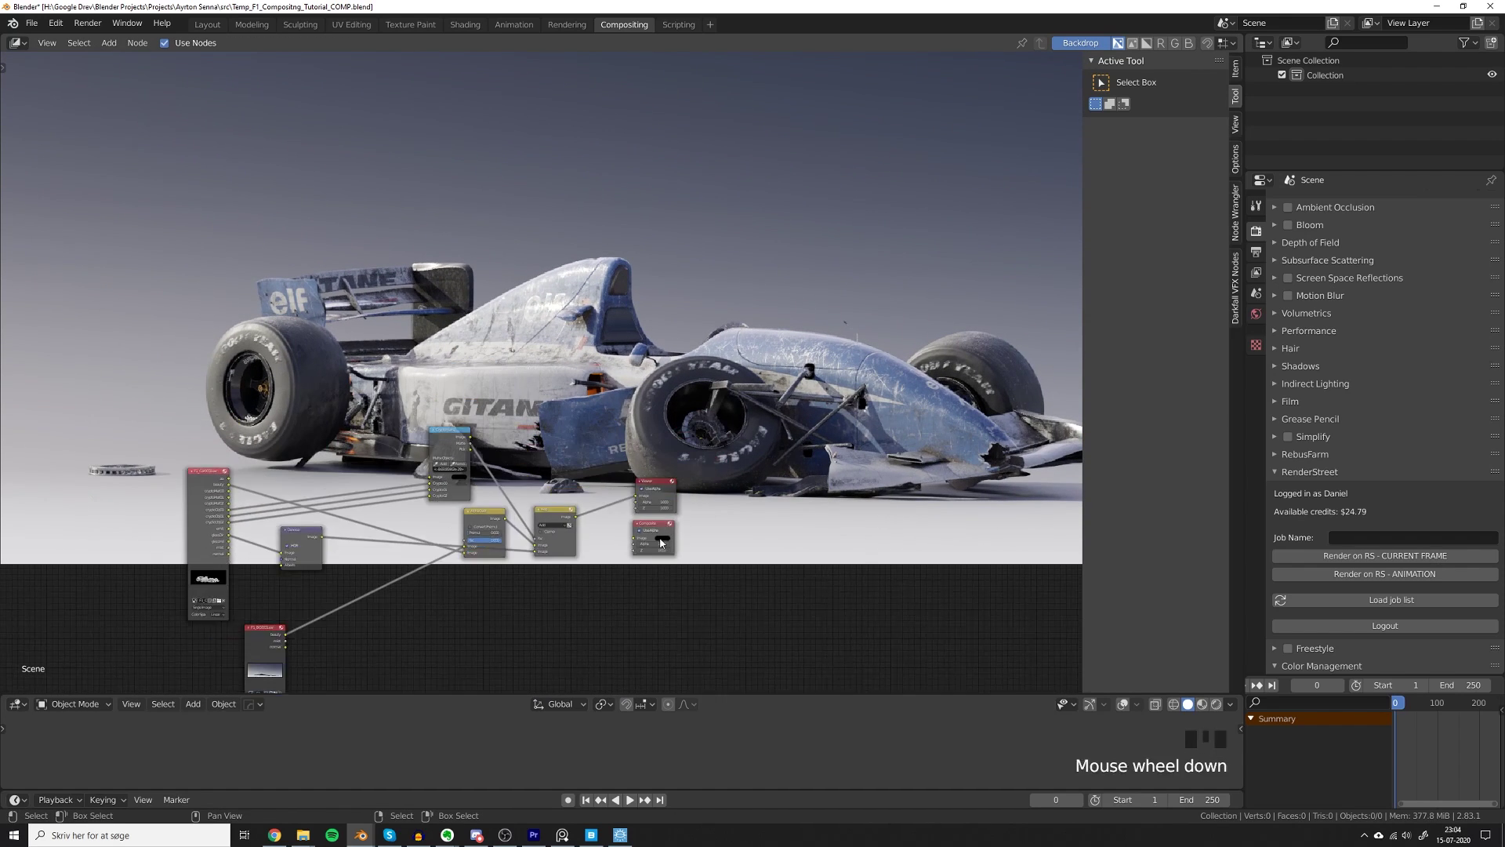
pyautogui.scroll(3, 674, 568)
pyautogui.press('g')
pyautogui.click(931, 577)
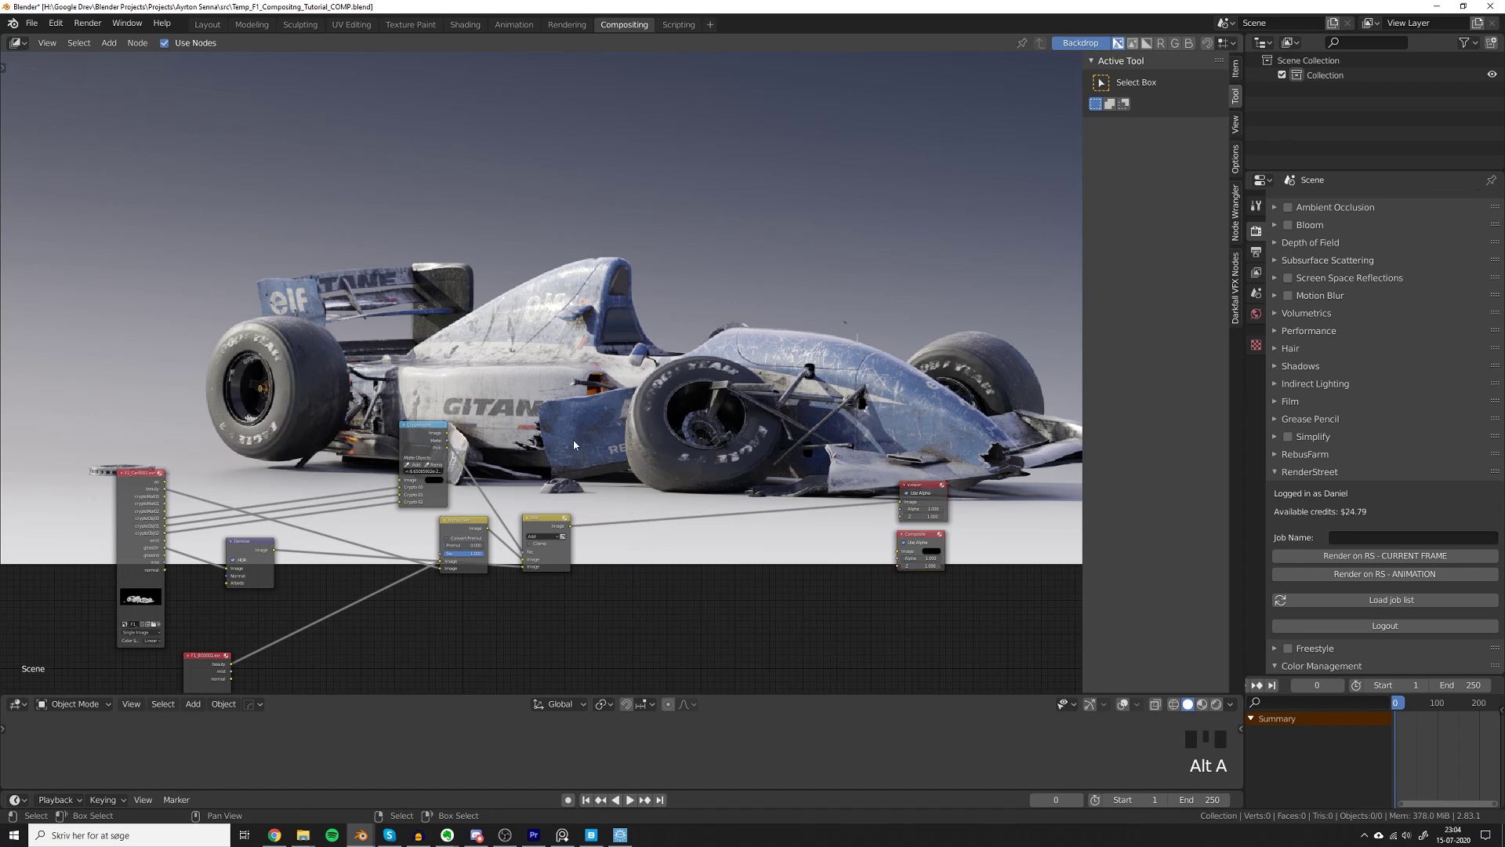
# Duplicate the Add node and insert the copy on the link between the original and the Viewer.
pyautogui.moveTo(569, 460); pyautogui.dragTo(548, 490, button='middle')
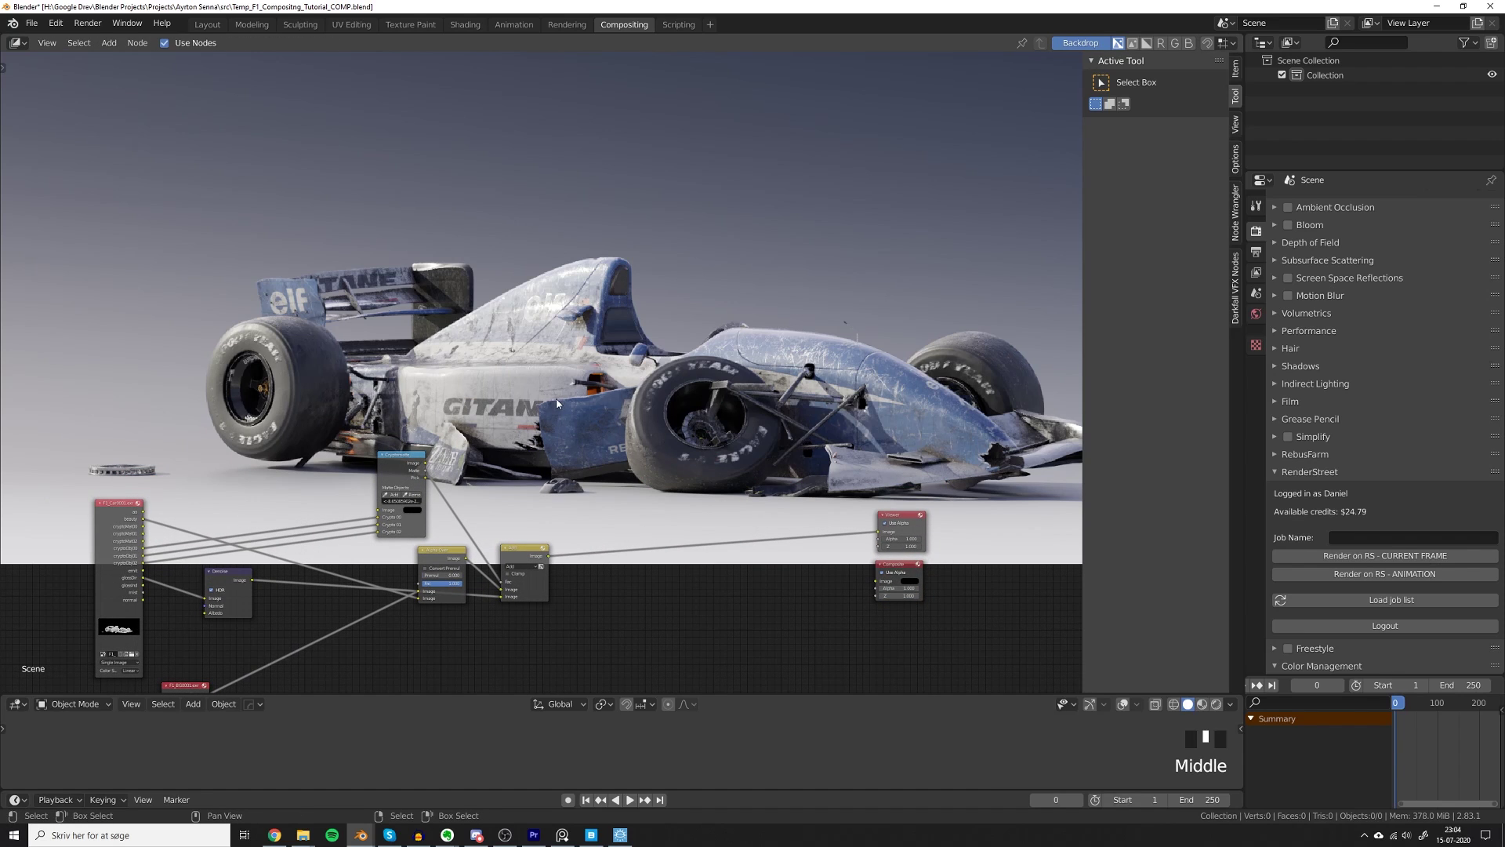
pyautogui.moveTo(556, 403); pyautogui.dragTo(567, 353, button='middle')
pyautogui.scroll(2, 568, 353)
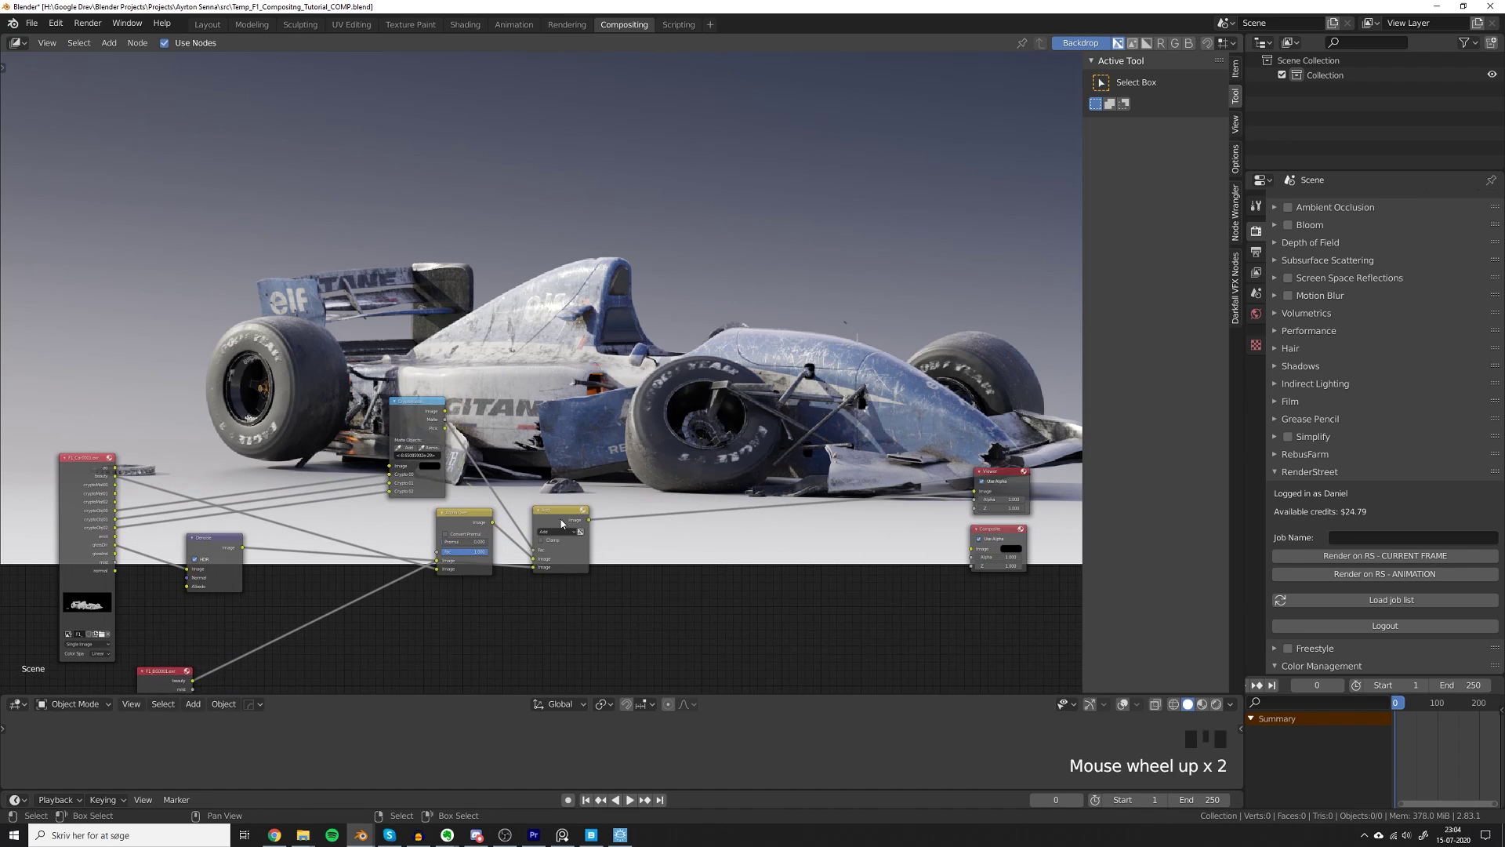
pyautogui.click(553, 519)
pyautogui.hotkey('shift', 'd')
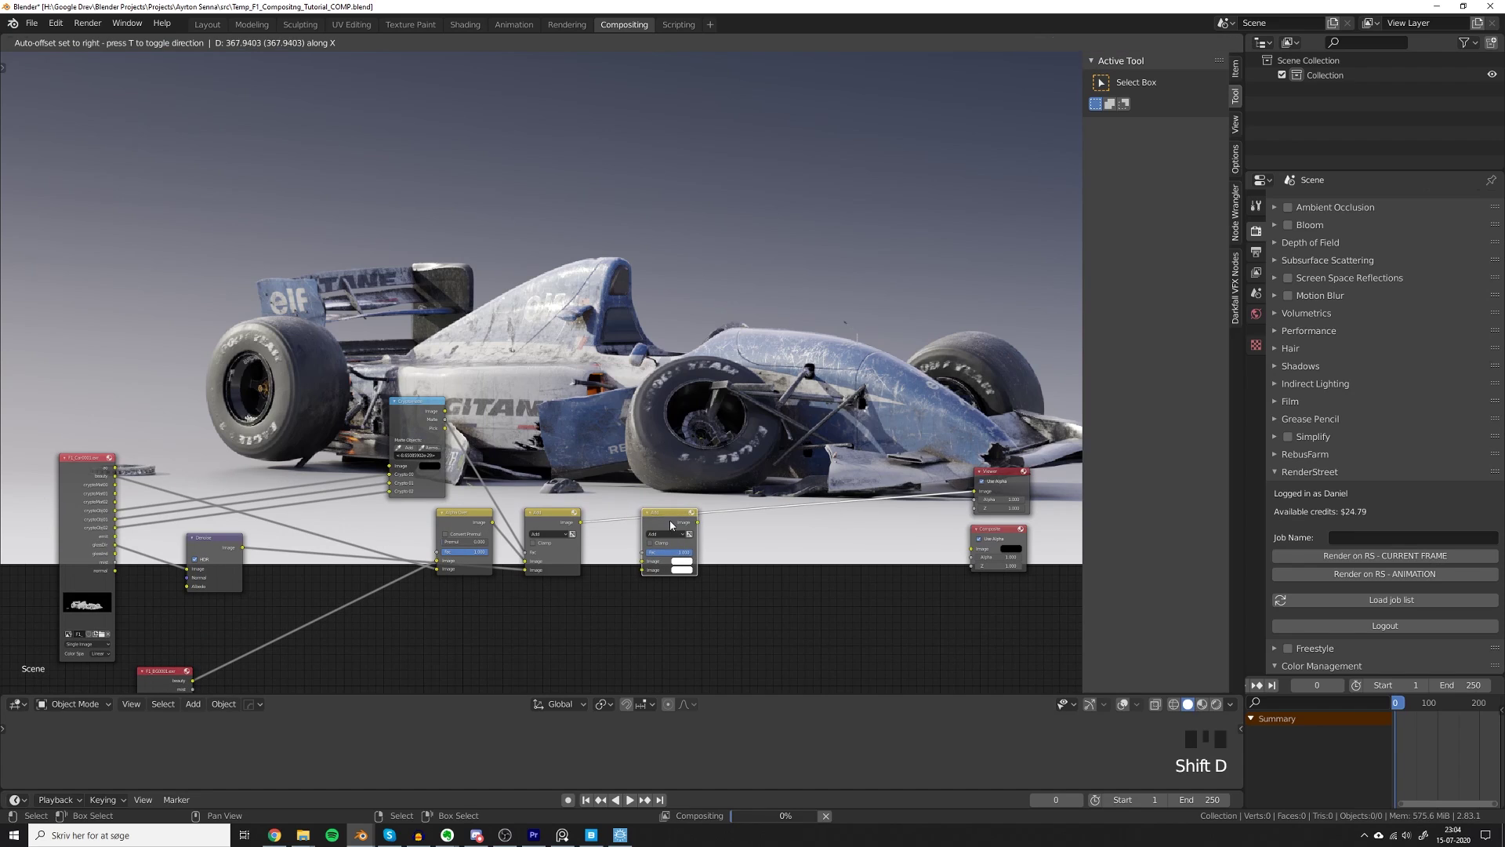
pyautogui.click(668, 520)
# Add a ColorRamp node below the Alpha Over node for the mist pass and set its white stop to position 0.228.
pyautogui.moveTo(151, 621); pyautogui.dragTo(338, 578, button='middle')
pyautogui.scroll(2, 255, 538)
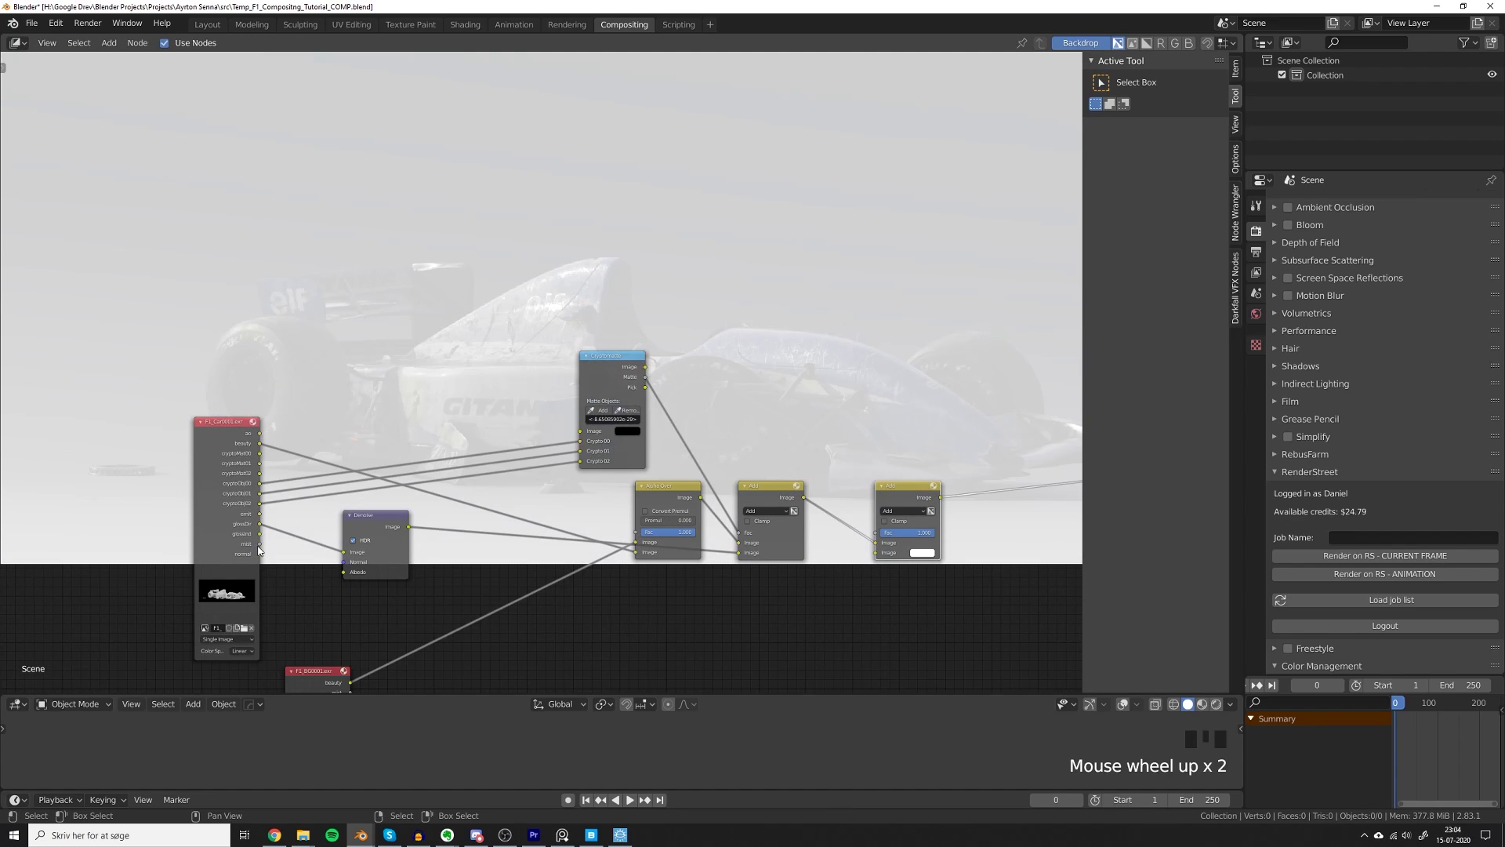
pyautogui.moveTo(258, 550); pyautogui.dragTo(188, 577, button='middle')
pyautogui.hotkey('shift', 'a')
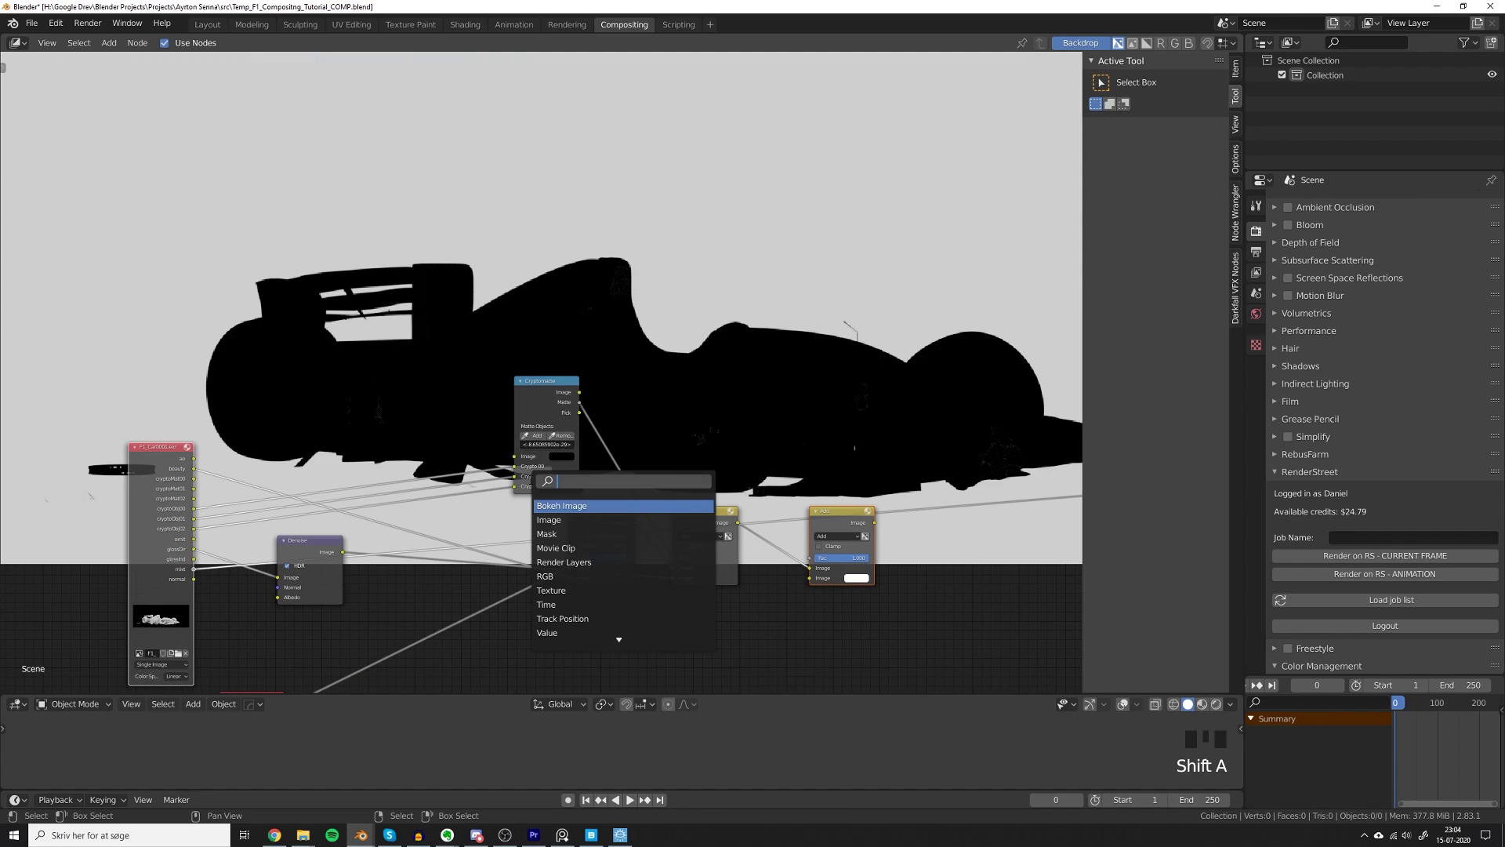
pyautogui.write('colo')
pyautogui.press('Down')
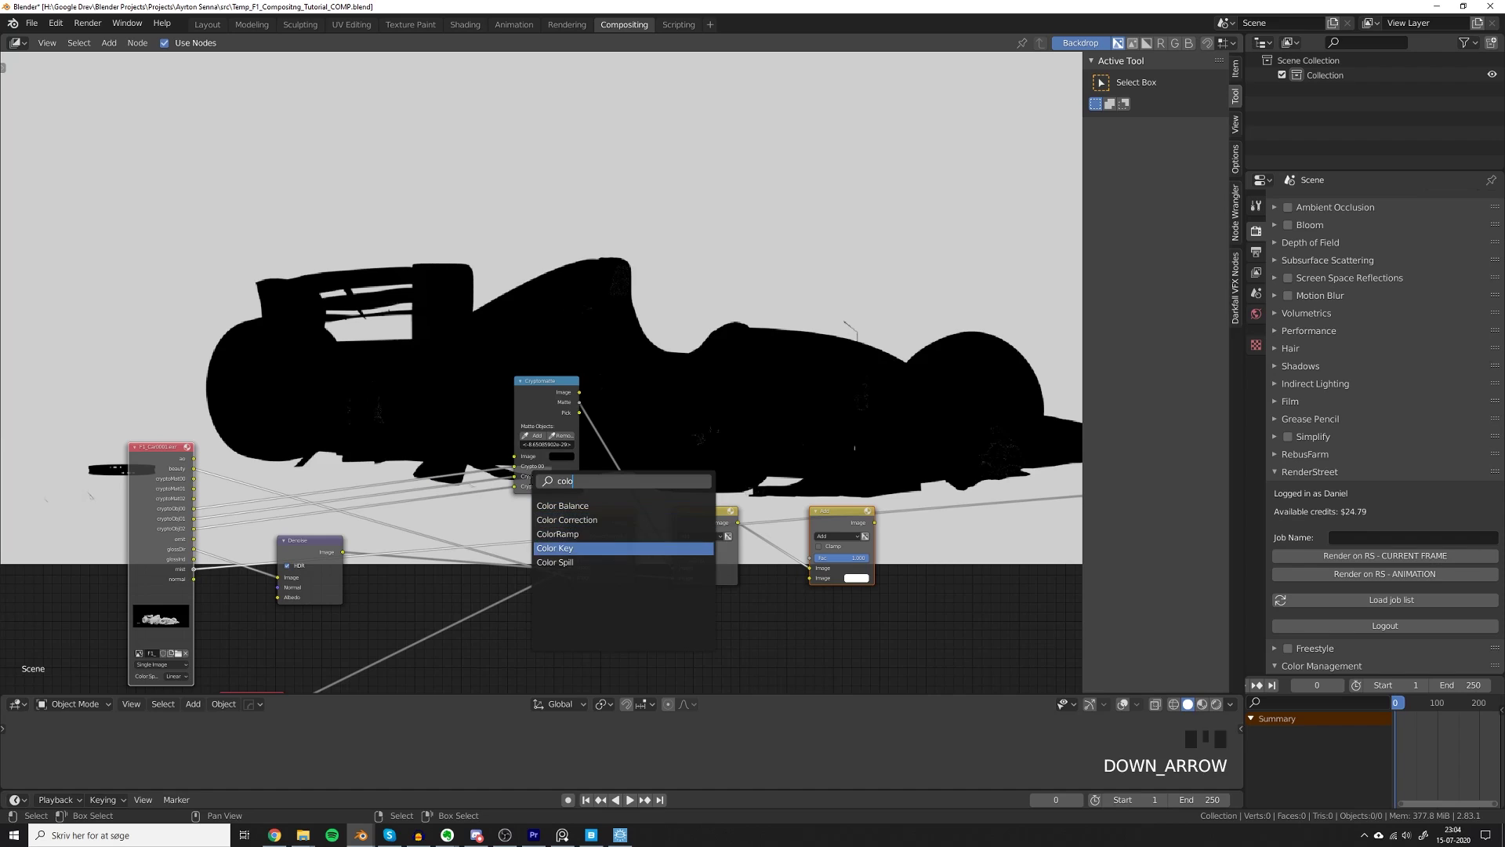
pyautogui.press('Return')
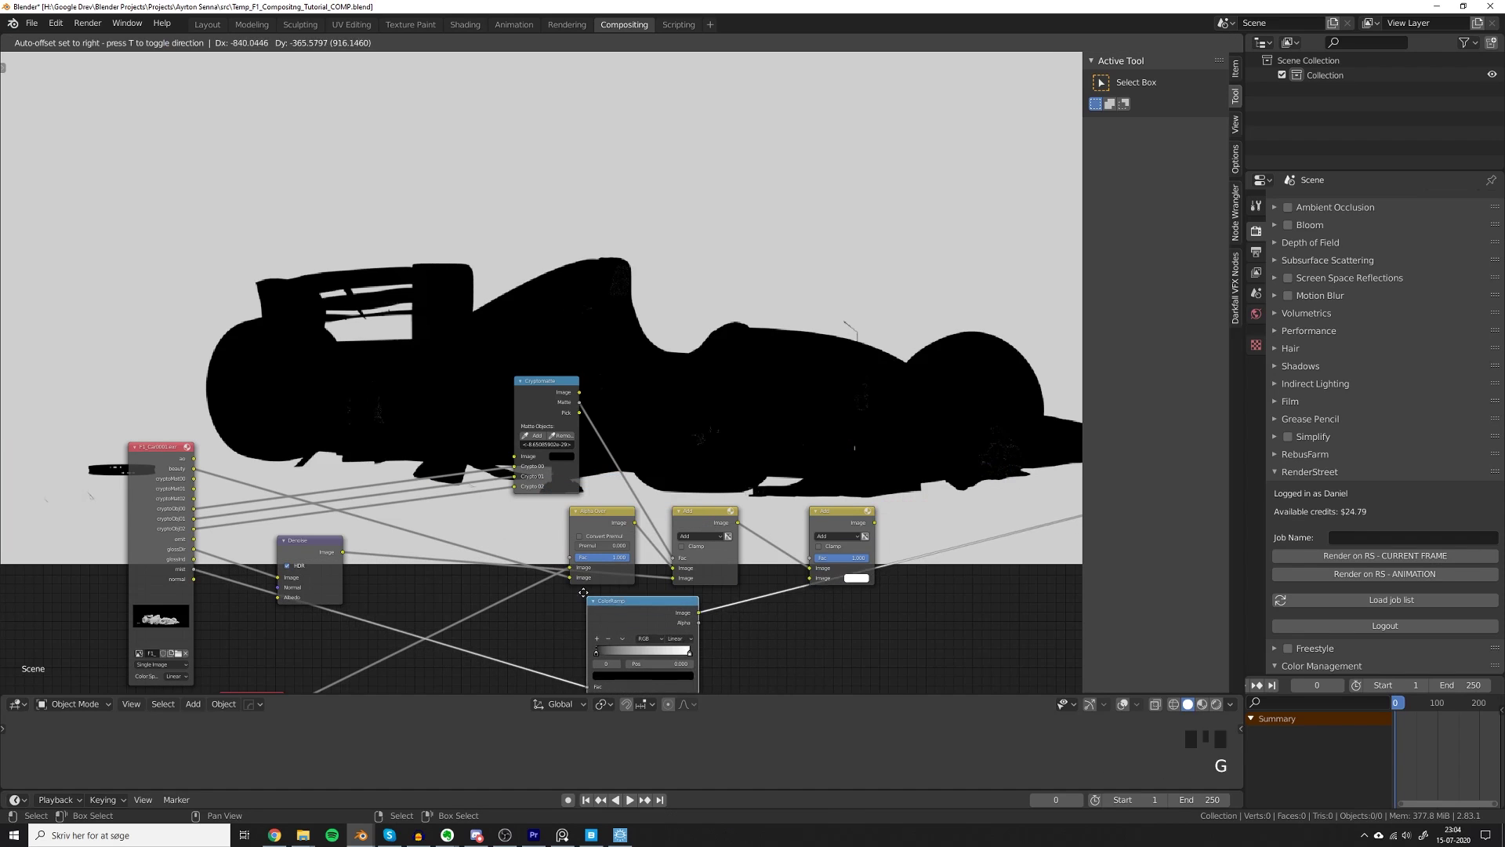
pyautogui.click(540, 611)
pyautogui.moveTo(596, 622); pyautogui.dragTo(525, 538, button='middle')
pyautogui.scroll(4, 596, 623)
pyautogui.moveTo(633, 635); pyautogui.dragTo(508, 637)
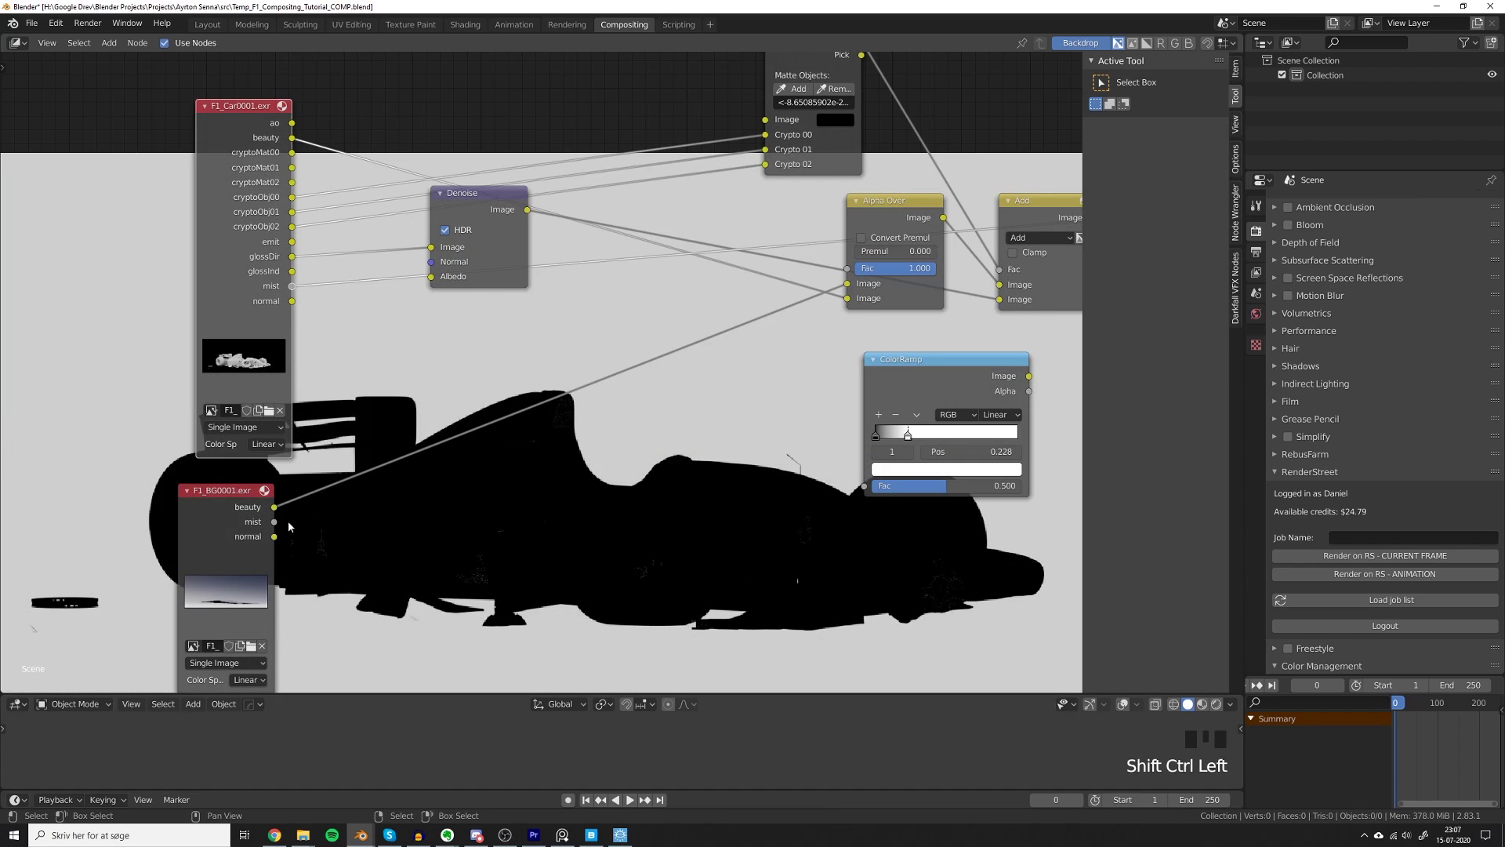
# Preview the background's mist pass and add a Math node set to Greater Than beside the image nodes.
pyautogui.keyDown('ctrl'); pyautogui.keyDown('shift'); pyautogui.click(288, 526); pyautogui.keyUp('shift'); pyautogui.keyUp('ctrl')
pyautogui.keyDown('ctrl'); pyautogui.keyDown('shift'); pyautogui.click(504, 403); pyautogui.keyUp('shift'); pyautogui.keyUp('ctrl')
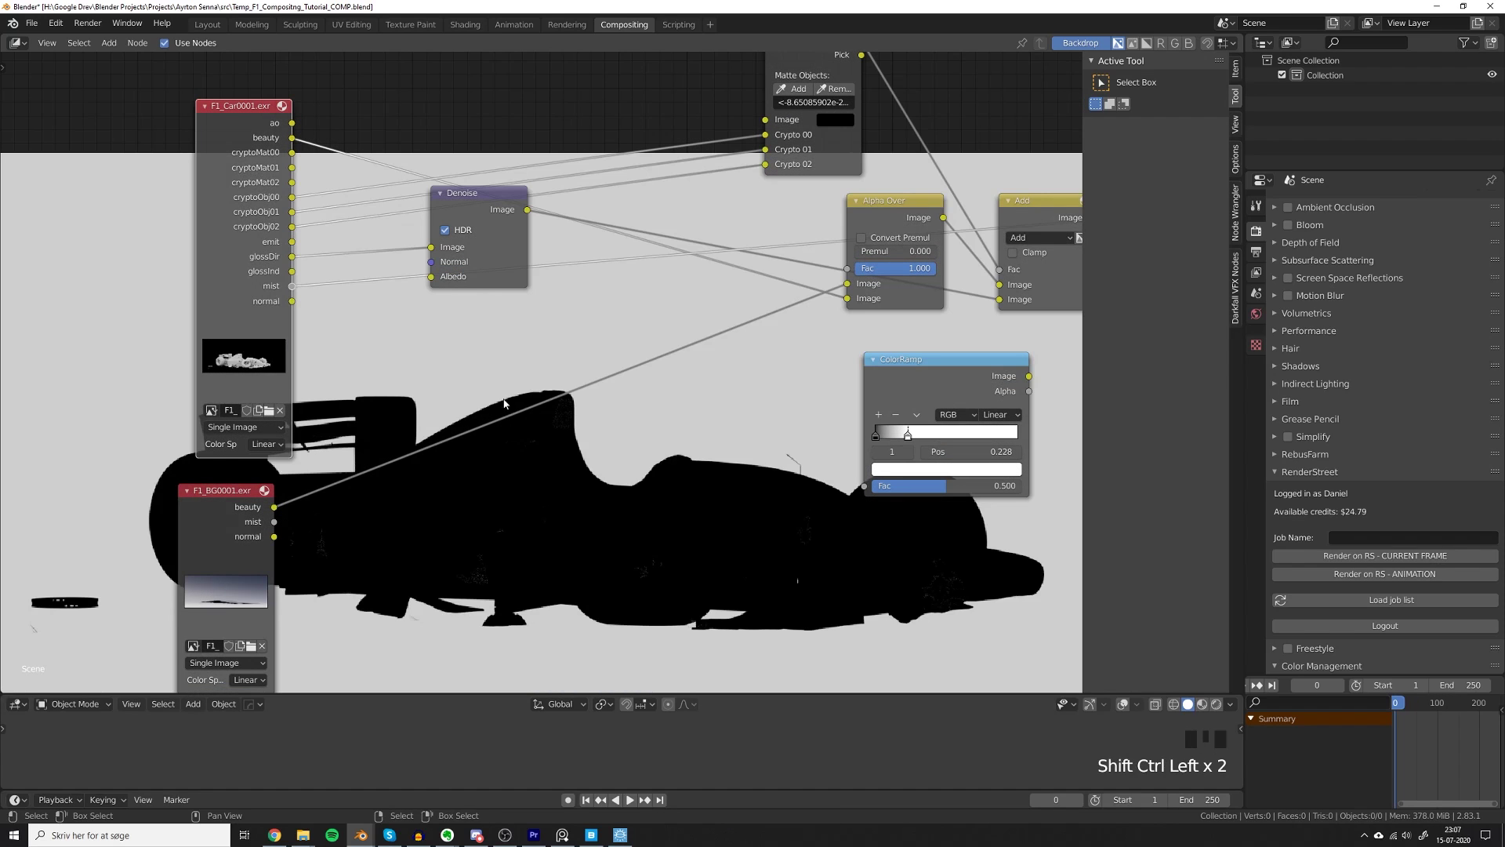
pyautogui.hotkey('shift', 'a')
pyautogui.click(555, 384)
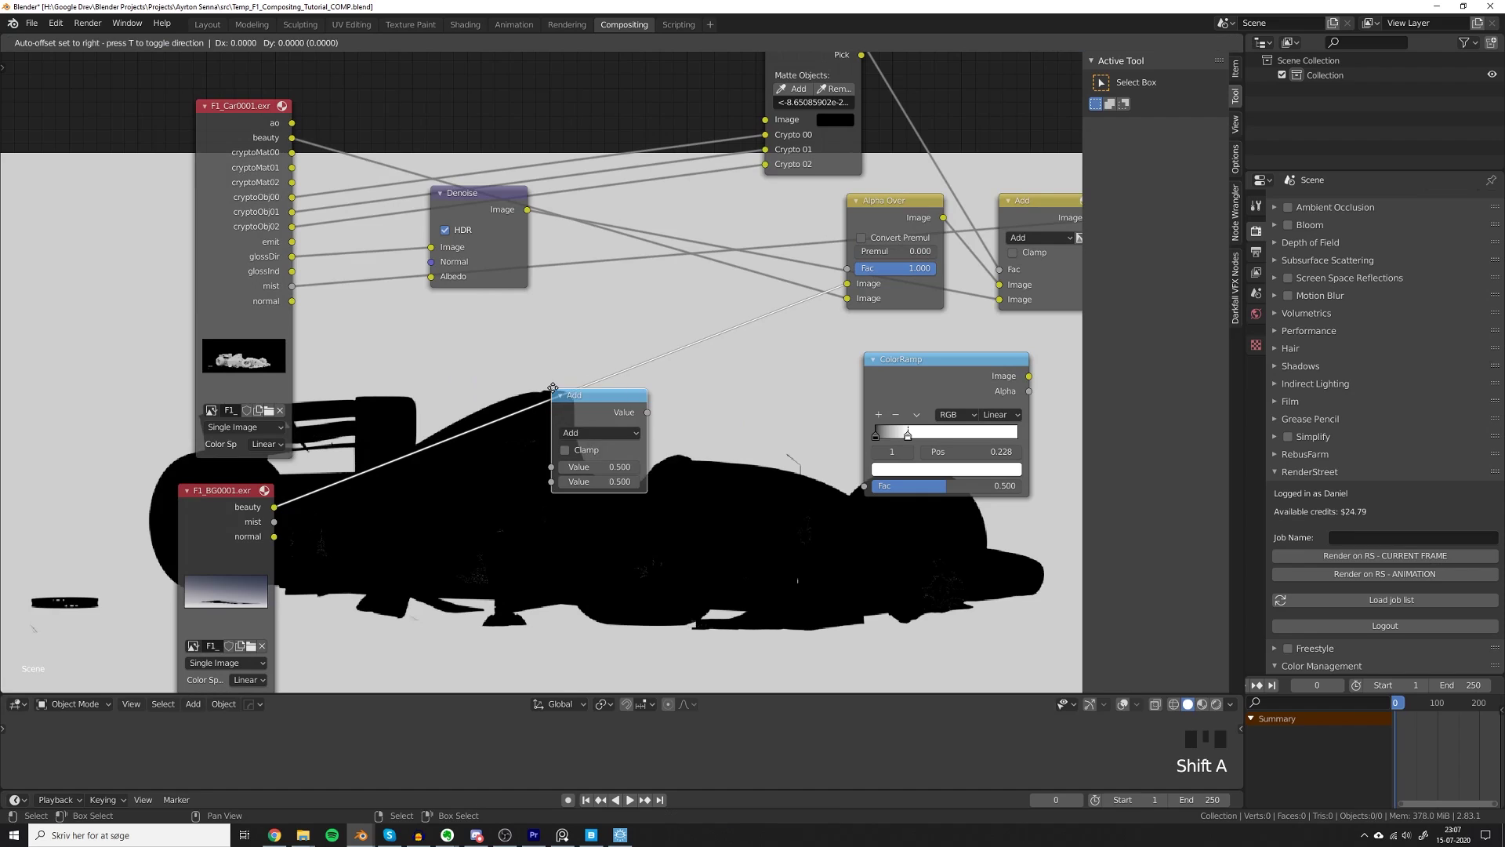
pyautogui.click(536, 429)
pyautogui.click(584, 472)
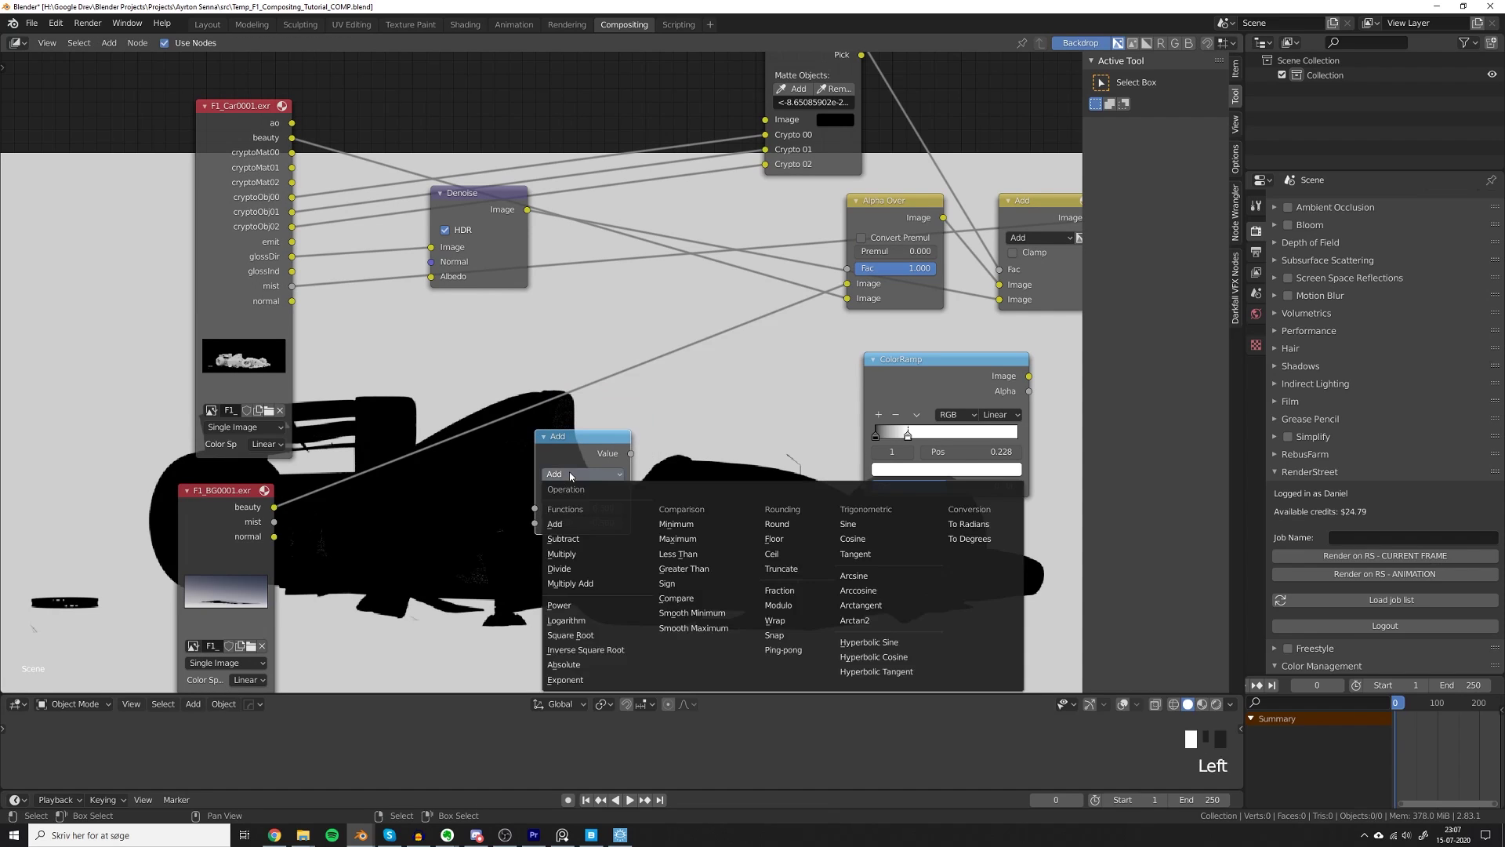
pyautogui.click(705, 571)
# Connect the background's mist to the Greater Than node's Value and the car's mist to its Threshold, and preview the result.
pyautogui.moveTo(273, 523); pyautogui.dragTo(534, 509)
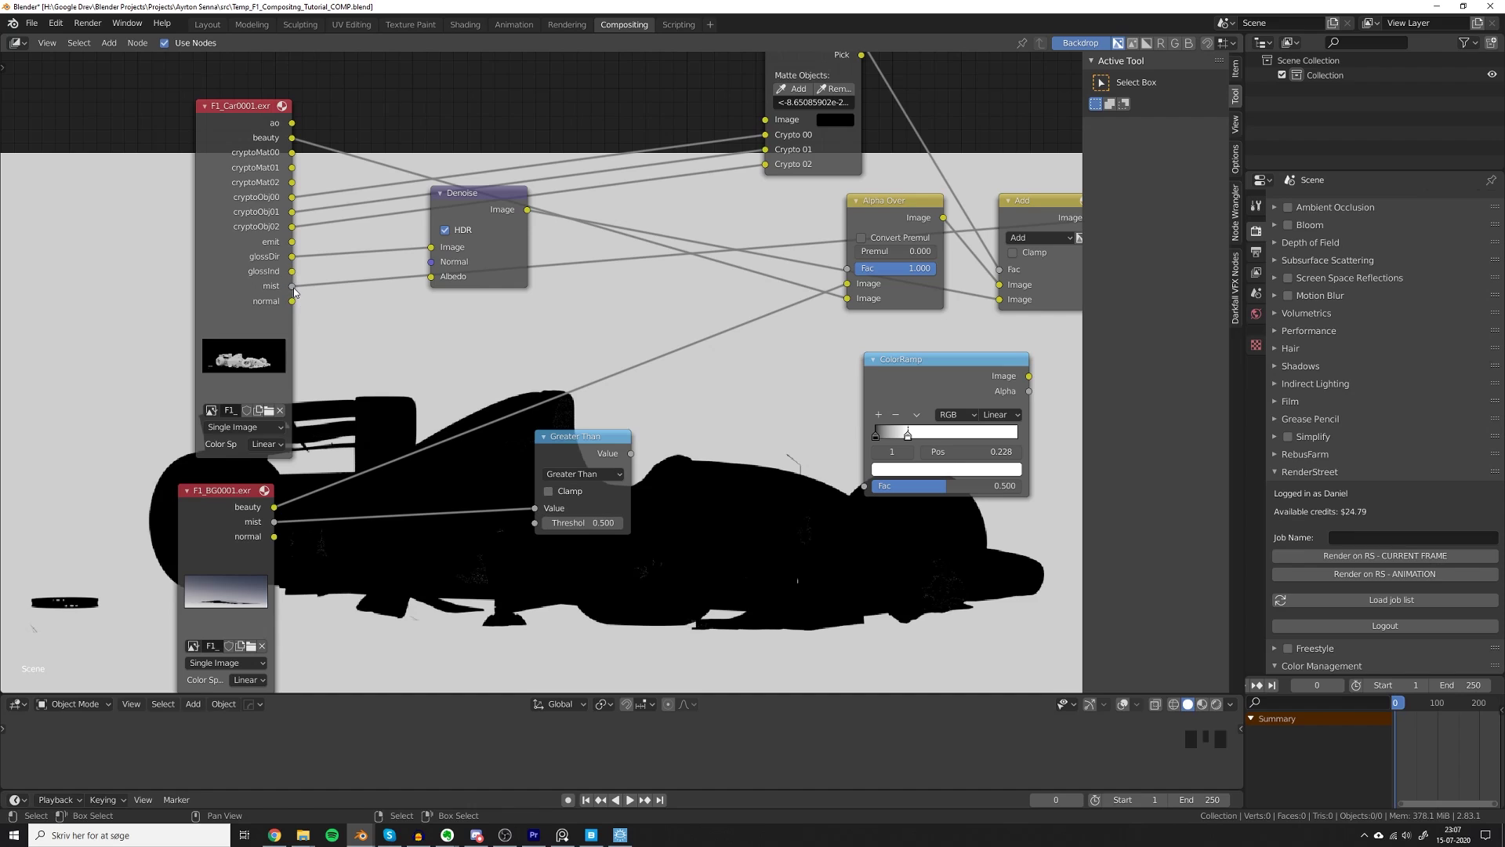
pyautogui.moveTo(293, 287); pyautogui.dragTo(534, 523)
pyautogui.moveTo(593, 444); pyautogui.dragTo(524, 448)
pyautogui.keyDown('ctrl'); pyautogui.keyDown('shift'); pyautogui.click(524, 448); pyautogui.keyUp('shift'); pyautogui.keyUp('ctrl')
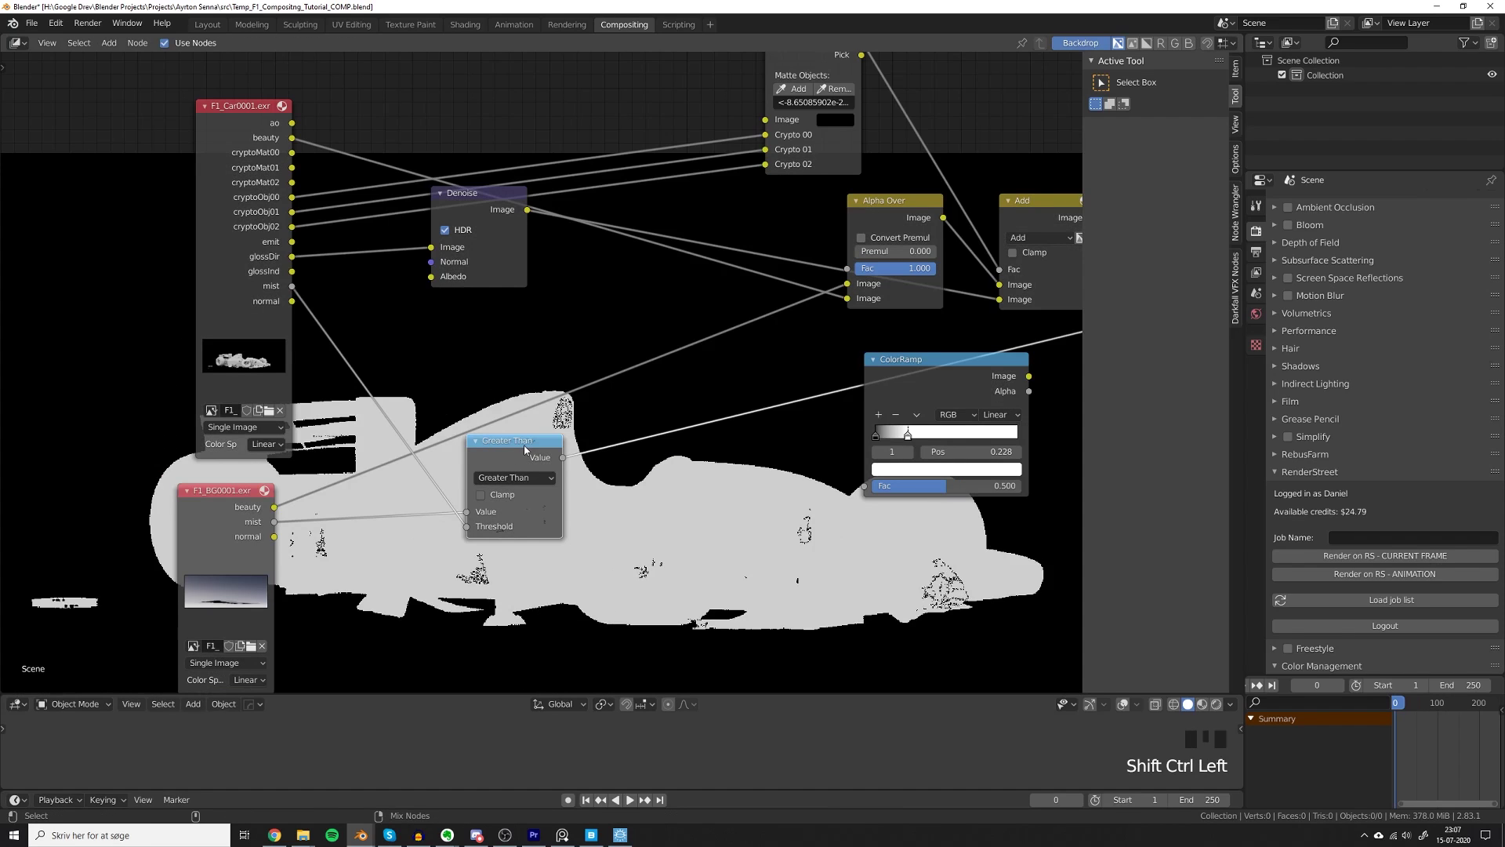
# Add a Mix node between the Greater Than node and the ColorRamp.
pyautogui.hotkey('shift', 'a')
pyautogui.click(639, 423)
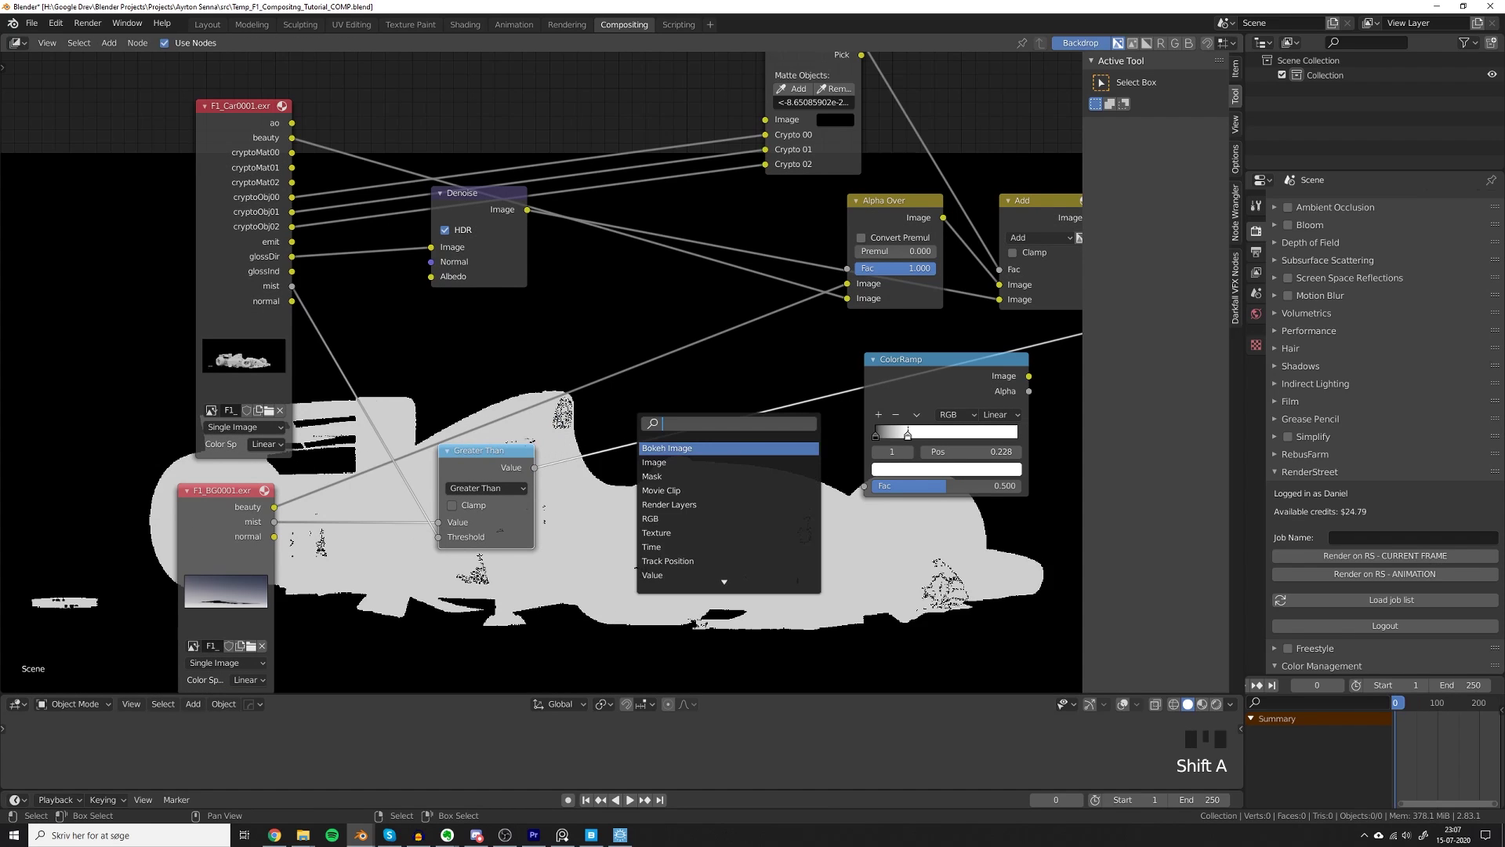
pyautogui.write('mix')
pyautogui.press('Return')
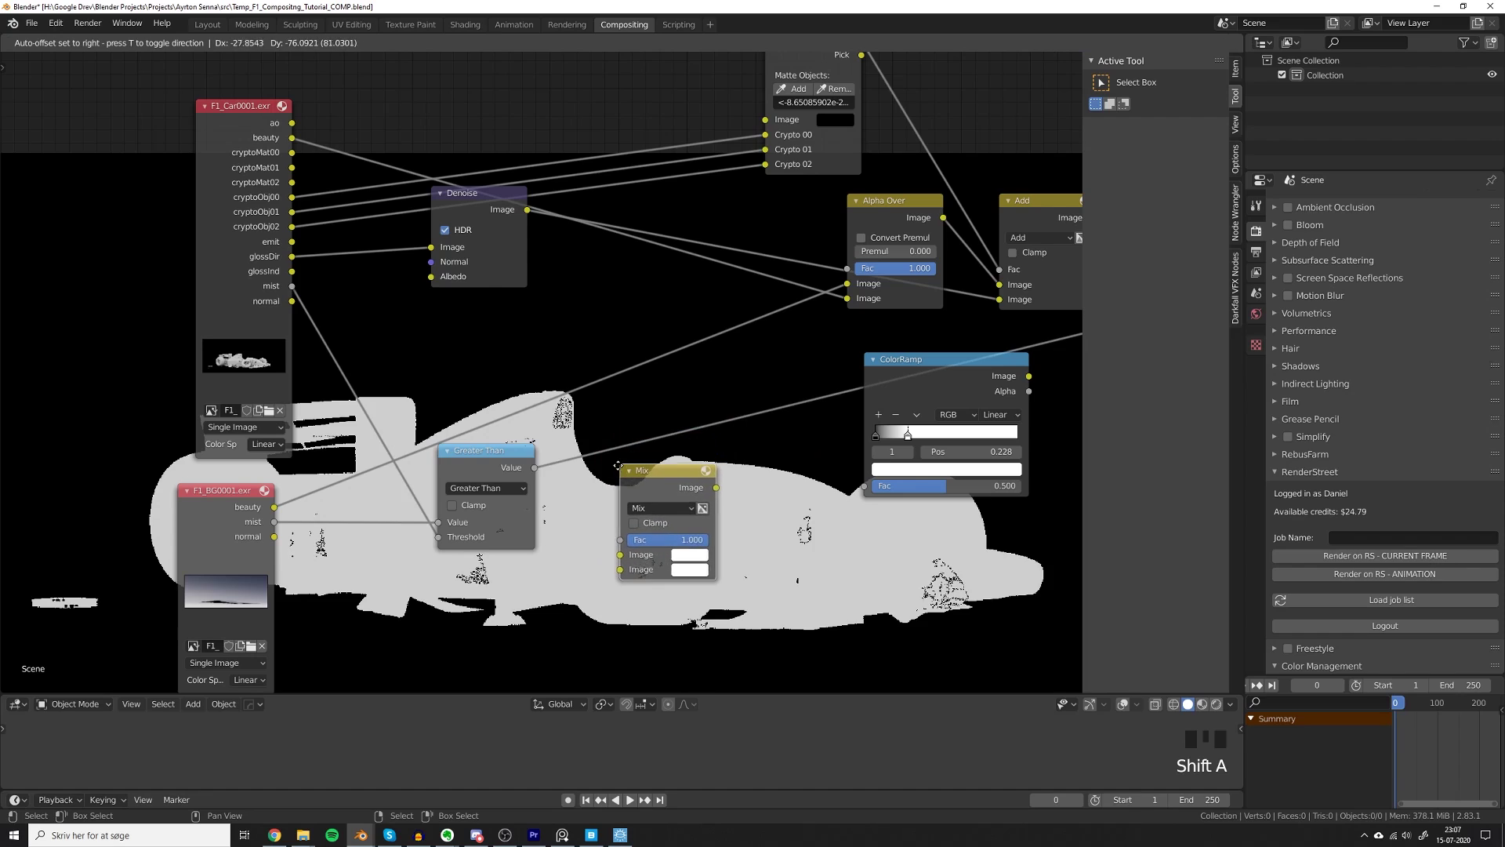
pyautogui.click(618, 465)
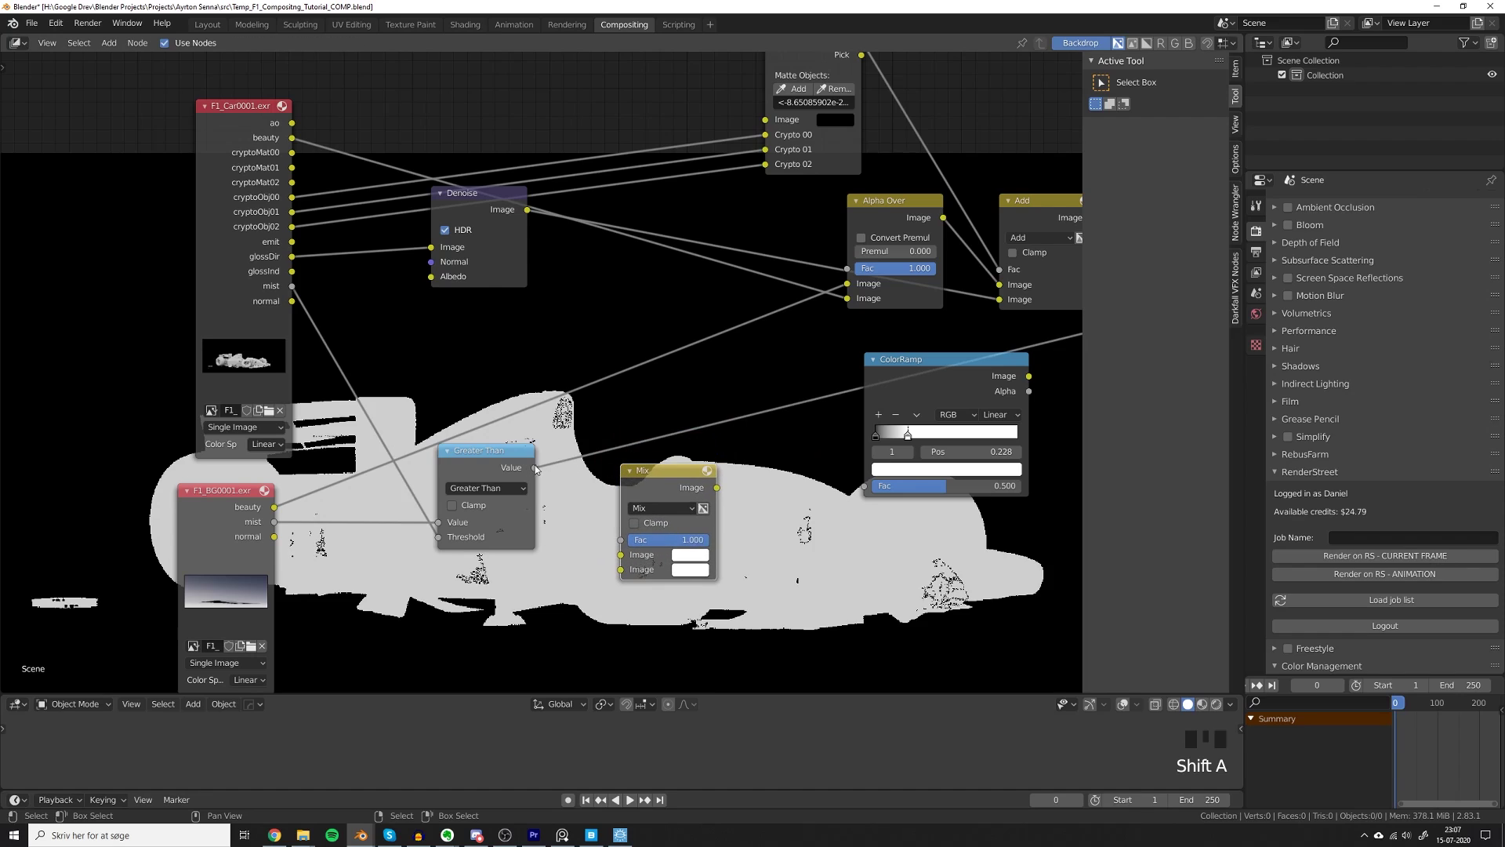
# Connect Greater Than to the Mix node's Fac, background mist to its first Image and car mist to its second, and preview it.
pyautogui.moveTo(533, 468); pyautogui.dragTo(613, 496)
pyautogui.moveTo(618, 549); pyautogui.dragTo(620, 540)
pyautogui.moveTo(655, 472); pyautogui.dragTo(657, 458)
pyautogui.moveTo(291, 287); pyautogui.dragTo(623, 558)
pyautogui.moveTo(274, 523); pyautogui.dragTo(623, 544)
pyautogui.keyDown('ctrl'); pyautogui.keyDown('shift'); pyautogui.click(651, 464); pyautogui.keyUp('shift'); pyautogui.keyUp('ctrl')
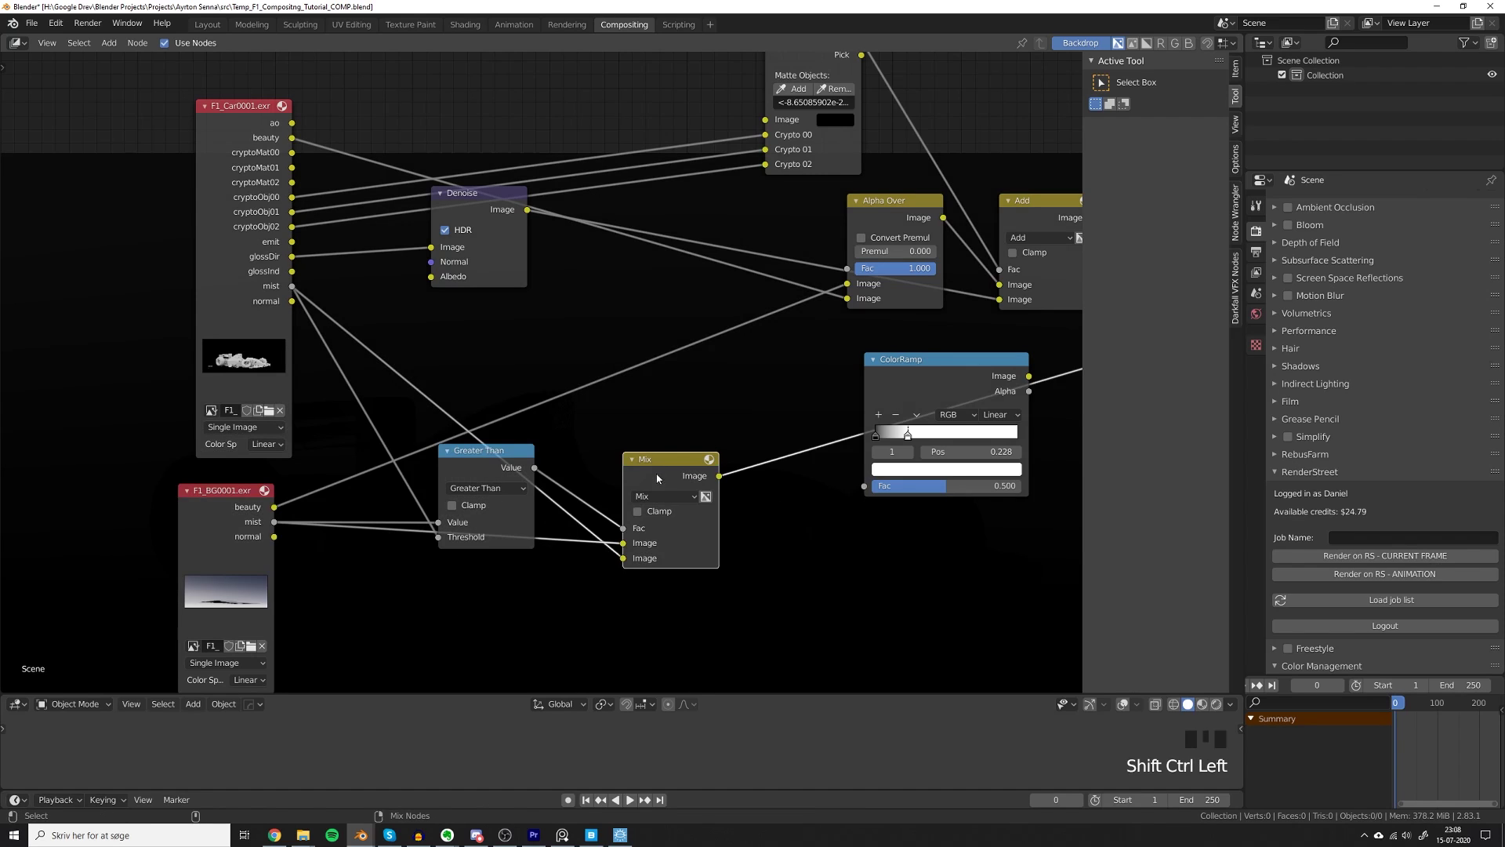
# Connect the Mix output to the ColorRamp's Fac, preview the ramp and set its white stop to position 0.051.
pyautogui.moveTo(650, 464); pyautogui.dragTo(621, 469)
pyautogui.moveTo(690, 482); pyautogui.dragTo(867, 486)
pyautogui.keyDown('ctrl'); pyautogui.keyDown('shift'); pyautogui.click(925, 390); pyautogui.keyUp('shift'); pyautogui.keyUp('ctrl')
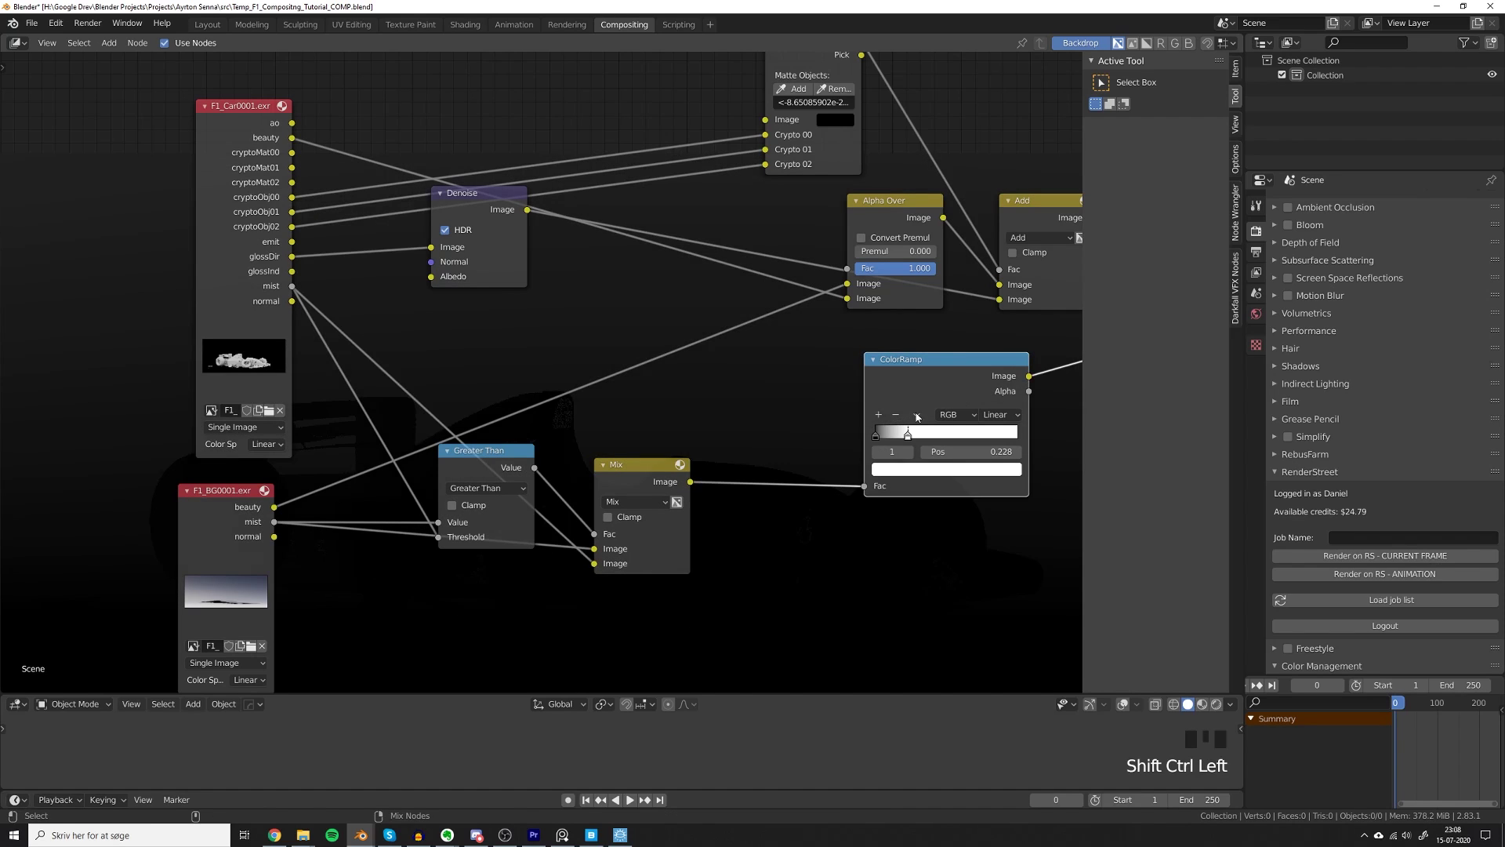
pyautogui.moveTo(910, 450); pyautogui.dragTo(812, 449, button='middle')
pyautogui.moveTo(809, 433); pyautogui.dragTo(776, 443)
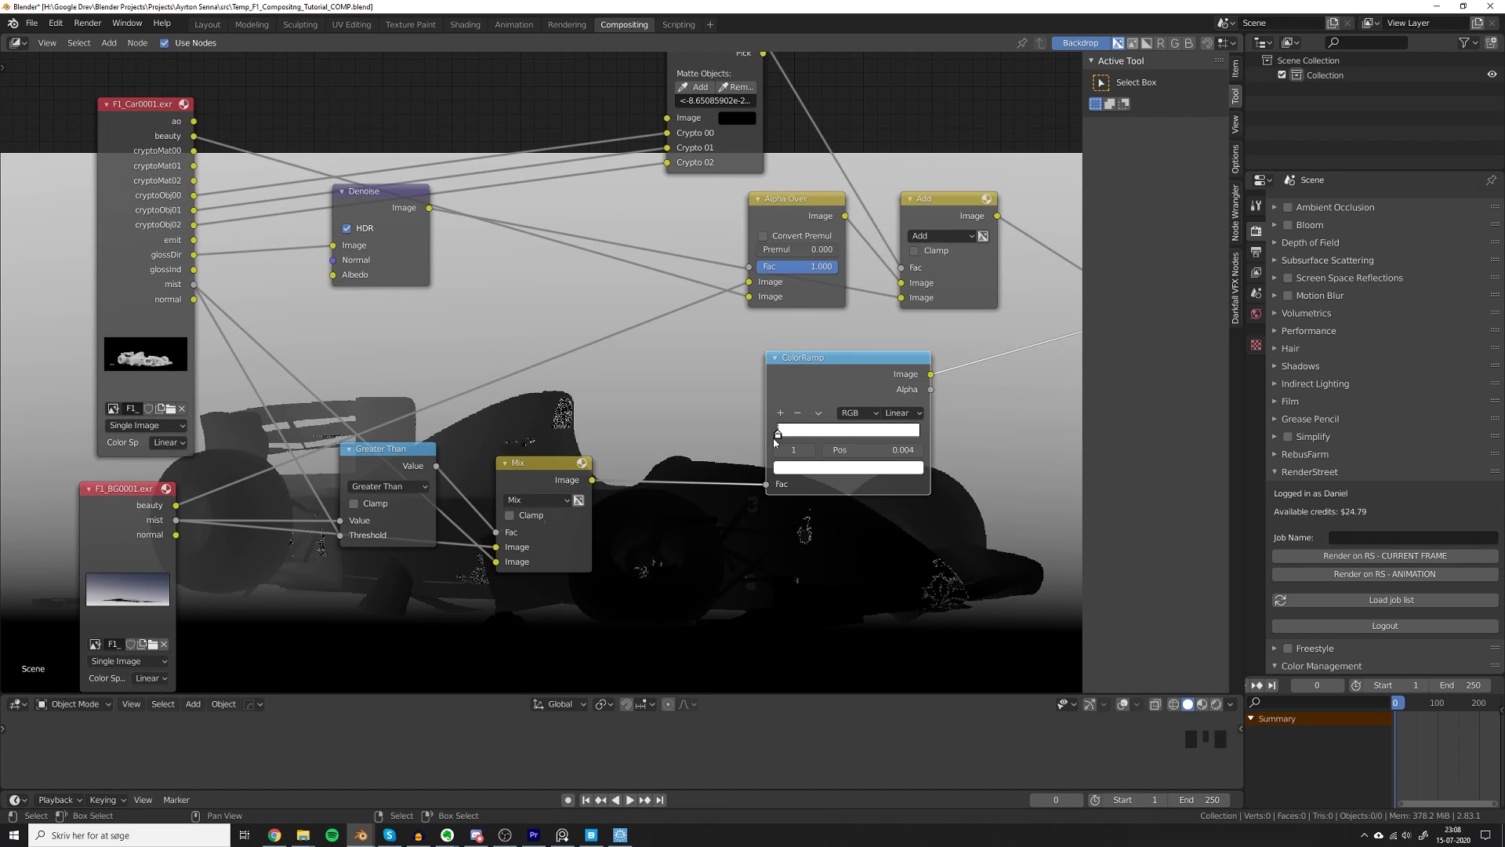
# Connect the ColorRamp's Image output to the second Add node's lower Image input and preview that Add node.
pyautogui.keyDown('alt'); pyautogui.moveTo(910, 527); pyautogui.dragTo(846, 571, button='middle'); pyautogui.keyUp('alt')
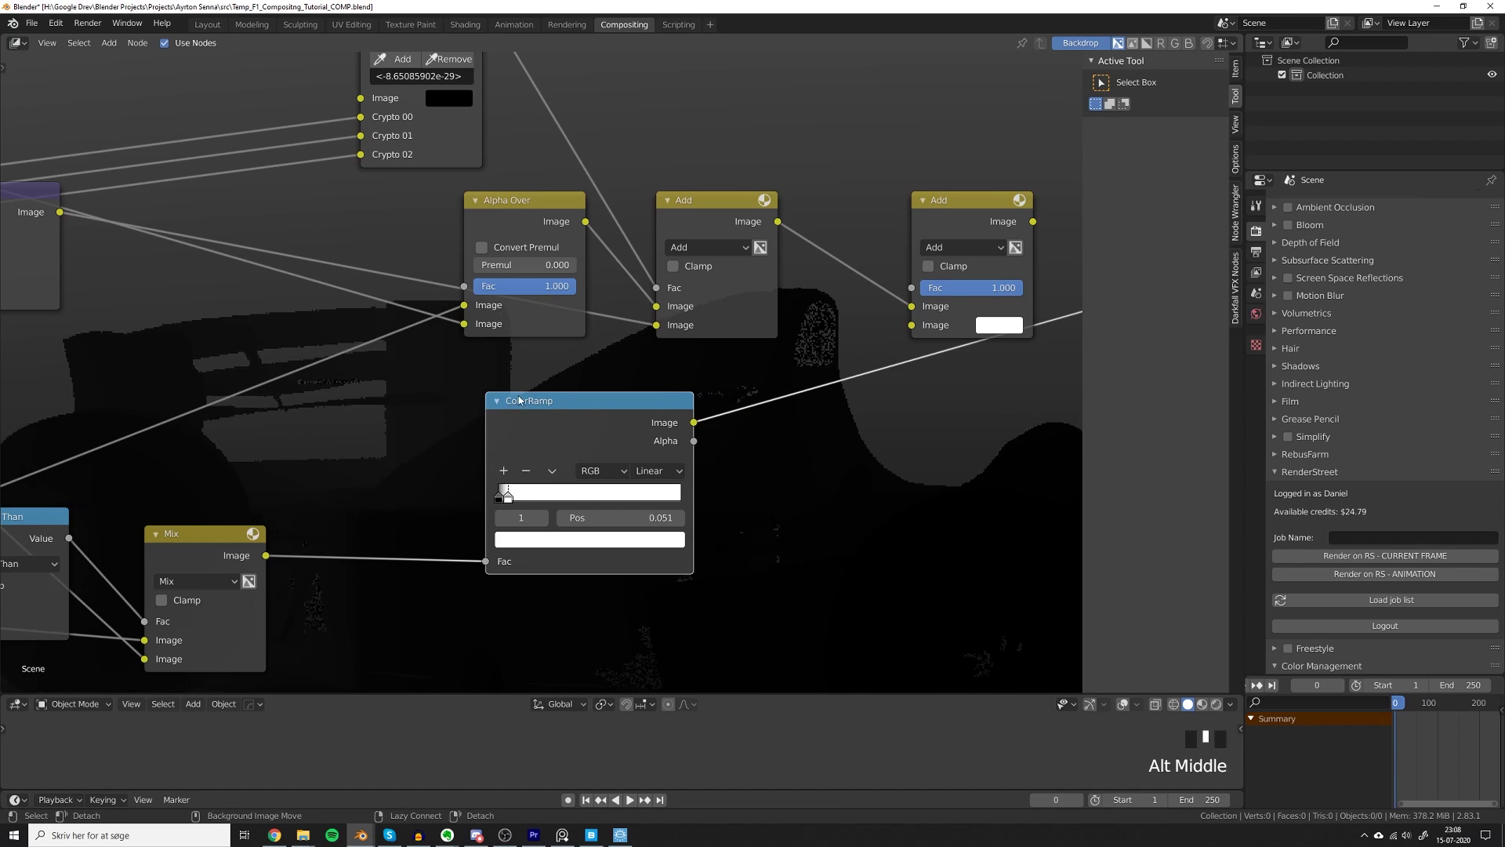
pyautogui.keyDown('alt'); pyautogui.moveTo(519, 399); pyautogui.dragTo(327, 401, button='middle'); pyautogui.keyUp('alt')
pyautogui.keyDown('alt'); pyautogui.moveTo(726, 310); pyautogui.dragTo(585, 357, button='middle'); pyautogui.keyUp('alt')
pyautogui.moveTo(694, 422); pyautogui.dragTo(911, 324)
pyautogui.scroll(-10, 737, 476)
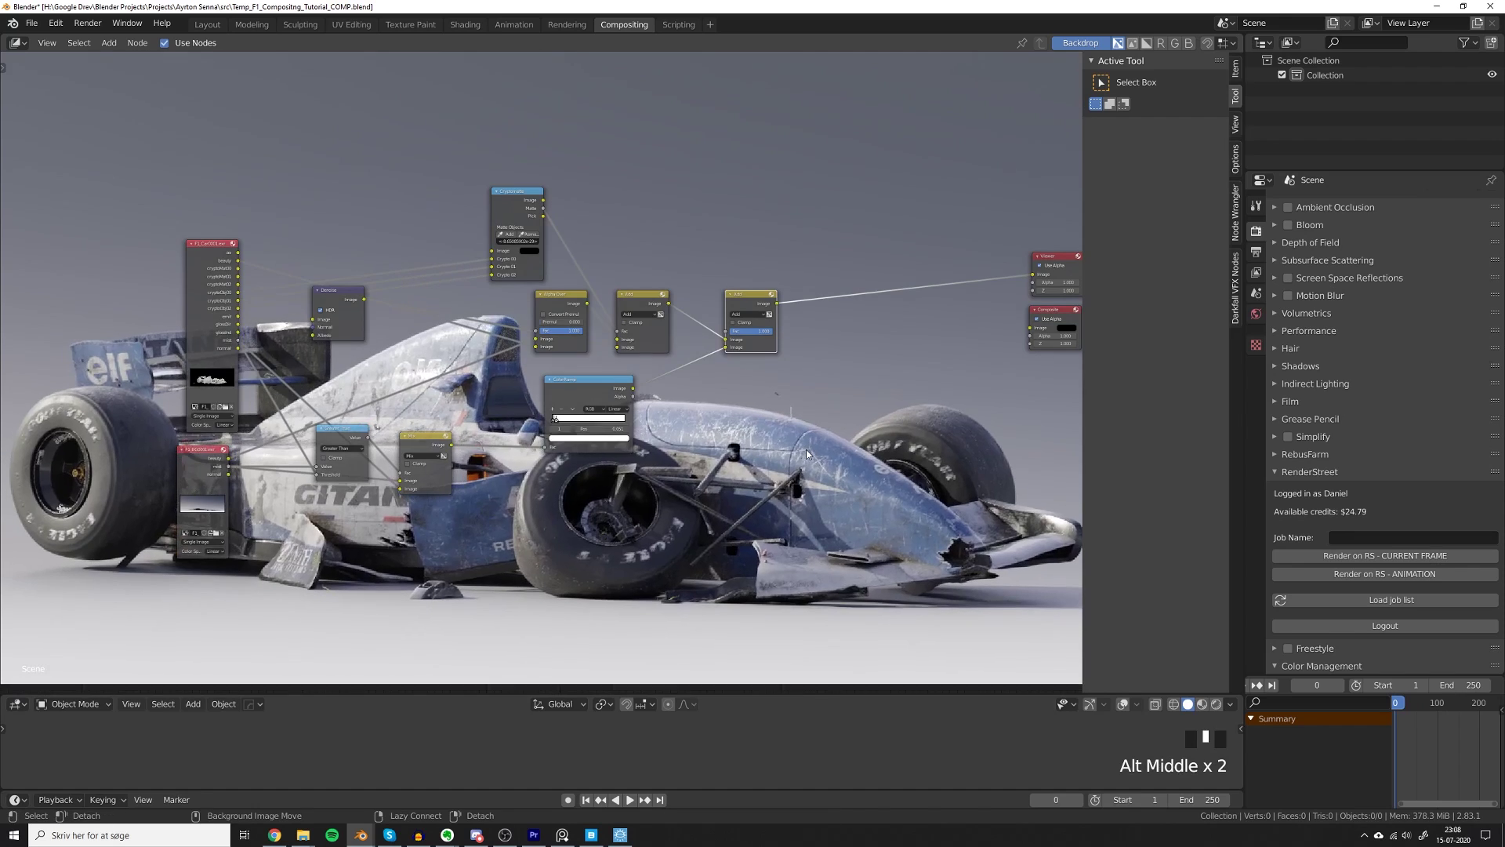
# Toggle the mute of the second Add node to compare the car with and without the added mist.
pyautogui.keyDown('alt'); pyautogui.moveTo(702, 351); pyautogui.dragTo(494, 576, button='middle'); pyautogui.keyUp('alt')
pyautogui.scroll(1, 499, 502)
pyautogui.scroll(2, 499, 502)
pyautogui.click(521, 490)
pyautogui.press('m')
pyautogui.press('m')
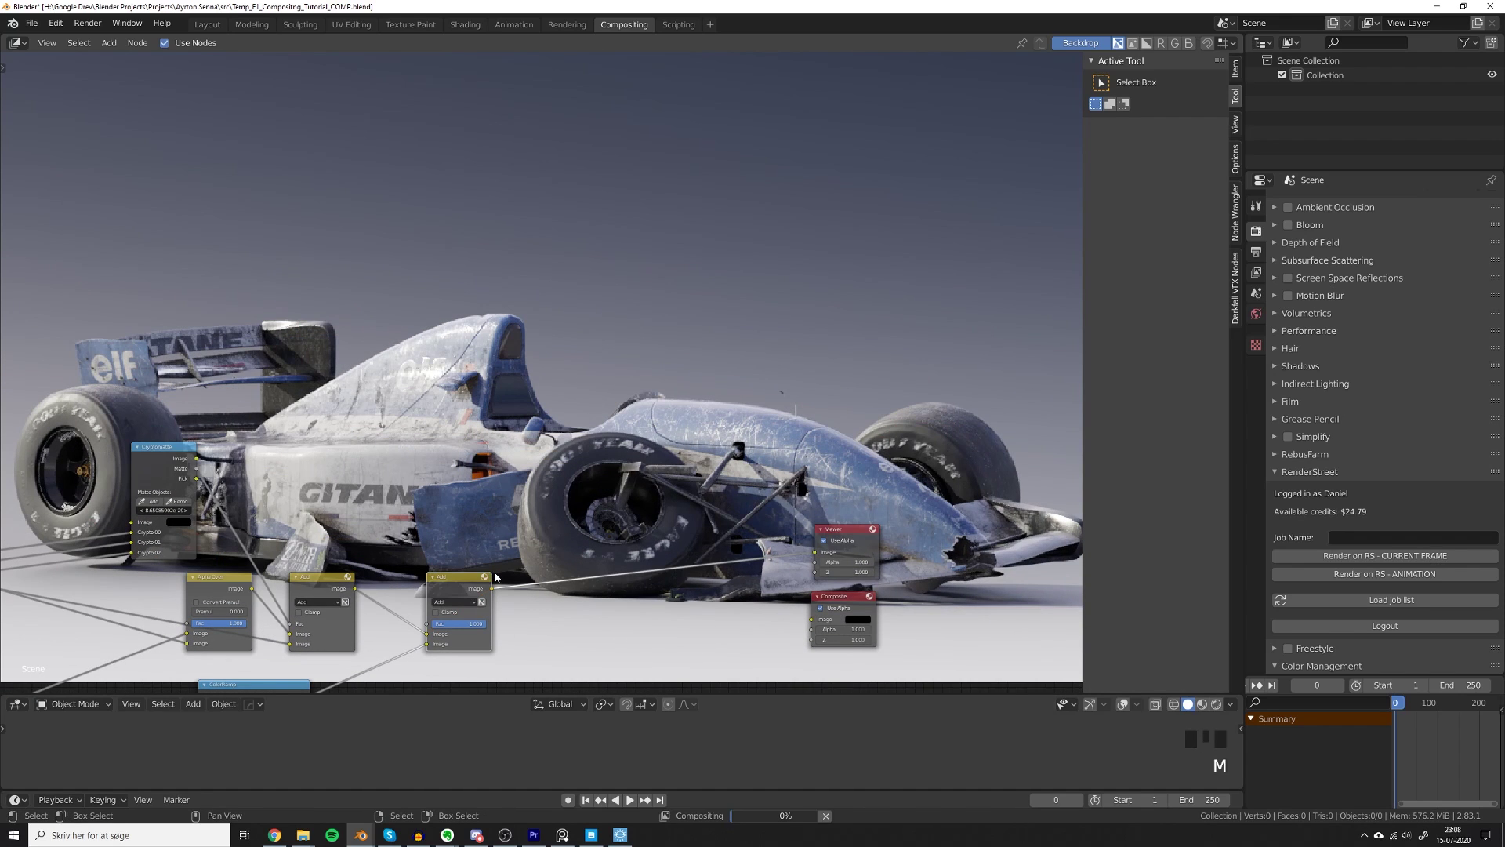
pyautogui.press('m')
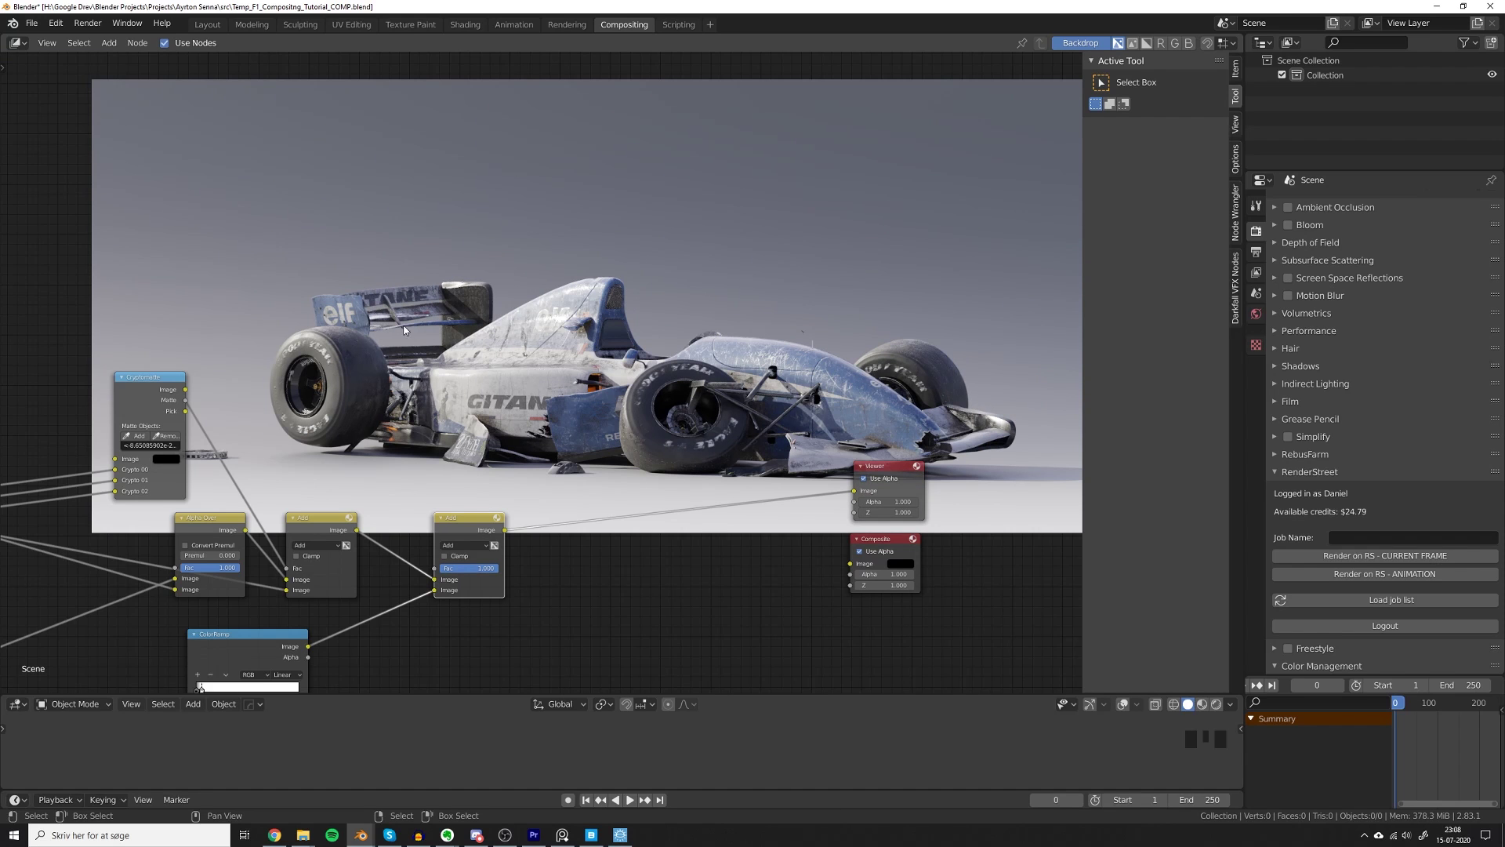
pyautogui.moveTo(428, 584); pyautogui.dragTo(526, 482, button='middle')
pyautogui.moveTo(480, 477); pyautogui.dragTo(434, 564, button='middle')
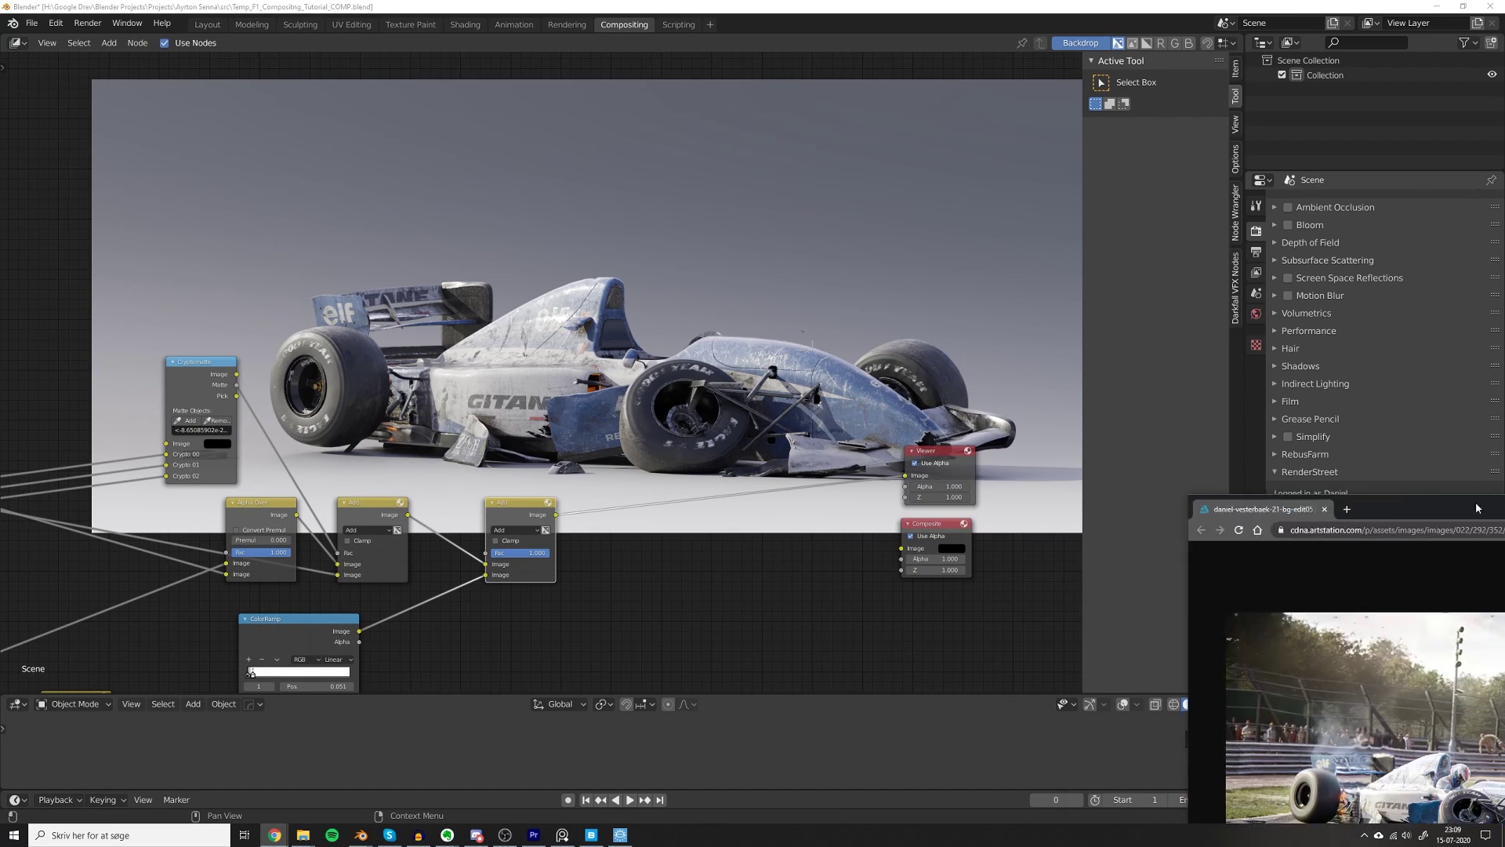
# Bring the browser window with the ArtStation reference render over the compositor and enlarge the image around the crashed car.
pyautogui.moveTo(1476, 507); pyautogui.dragTo(700, 243)
pyautogui.click(814, 468)
pyautogui.click(814, 468)
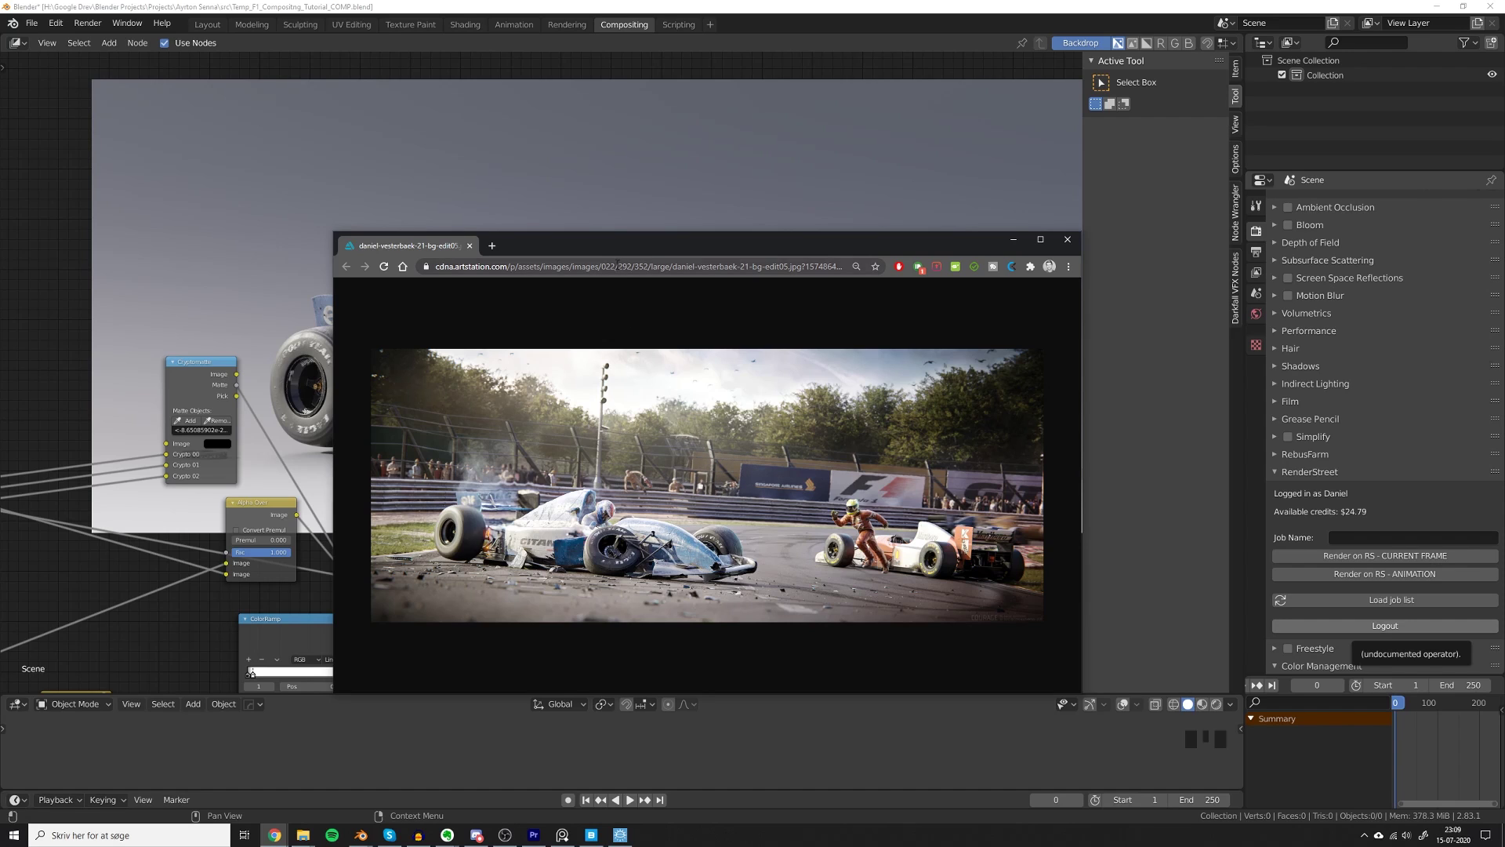
pyautogui.click(616, 417)
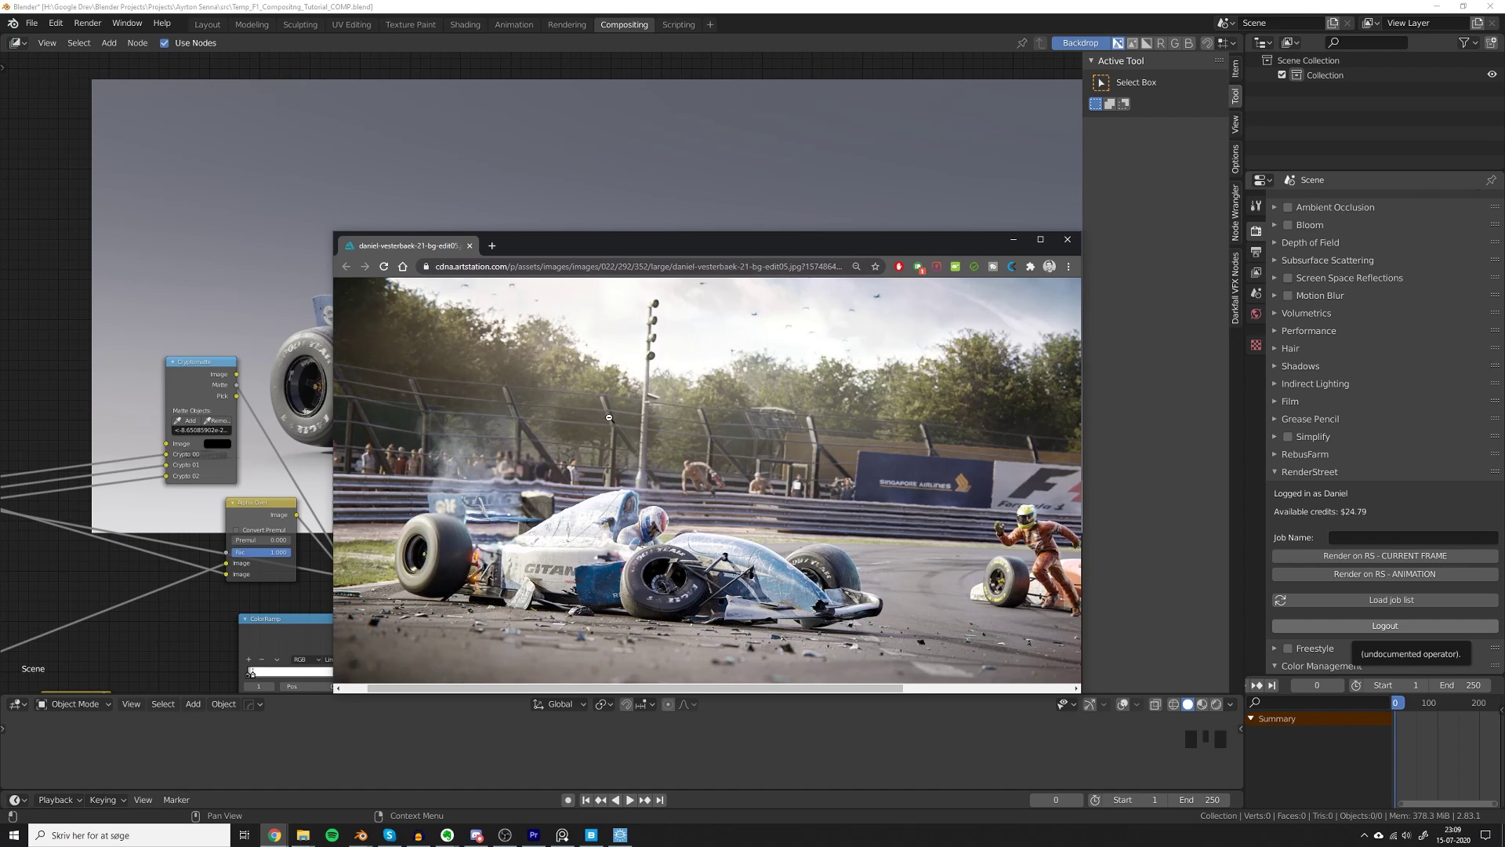
# Shrink the reference render to show the whole picture, and move the browser window out of the compositor's way.
pyautogui.click(664, 392)
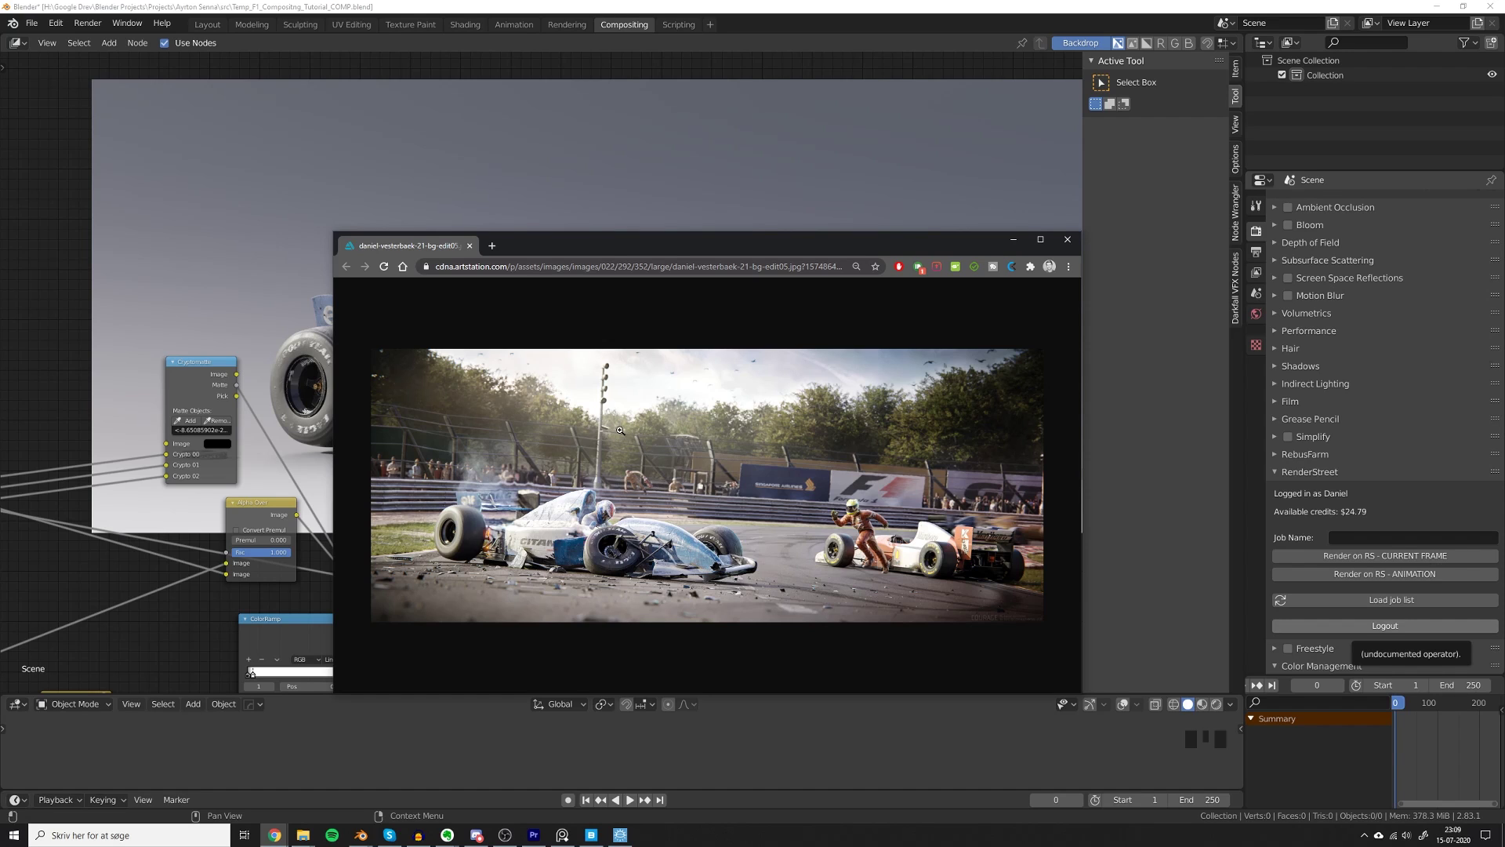
pyautogui.moveTo(661, 249); pyautogui.dragTo(1134, 243)
pyautogui.moveTo(1010, 233); pyautogui.dragTo(1504, 282)
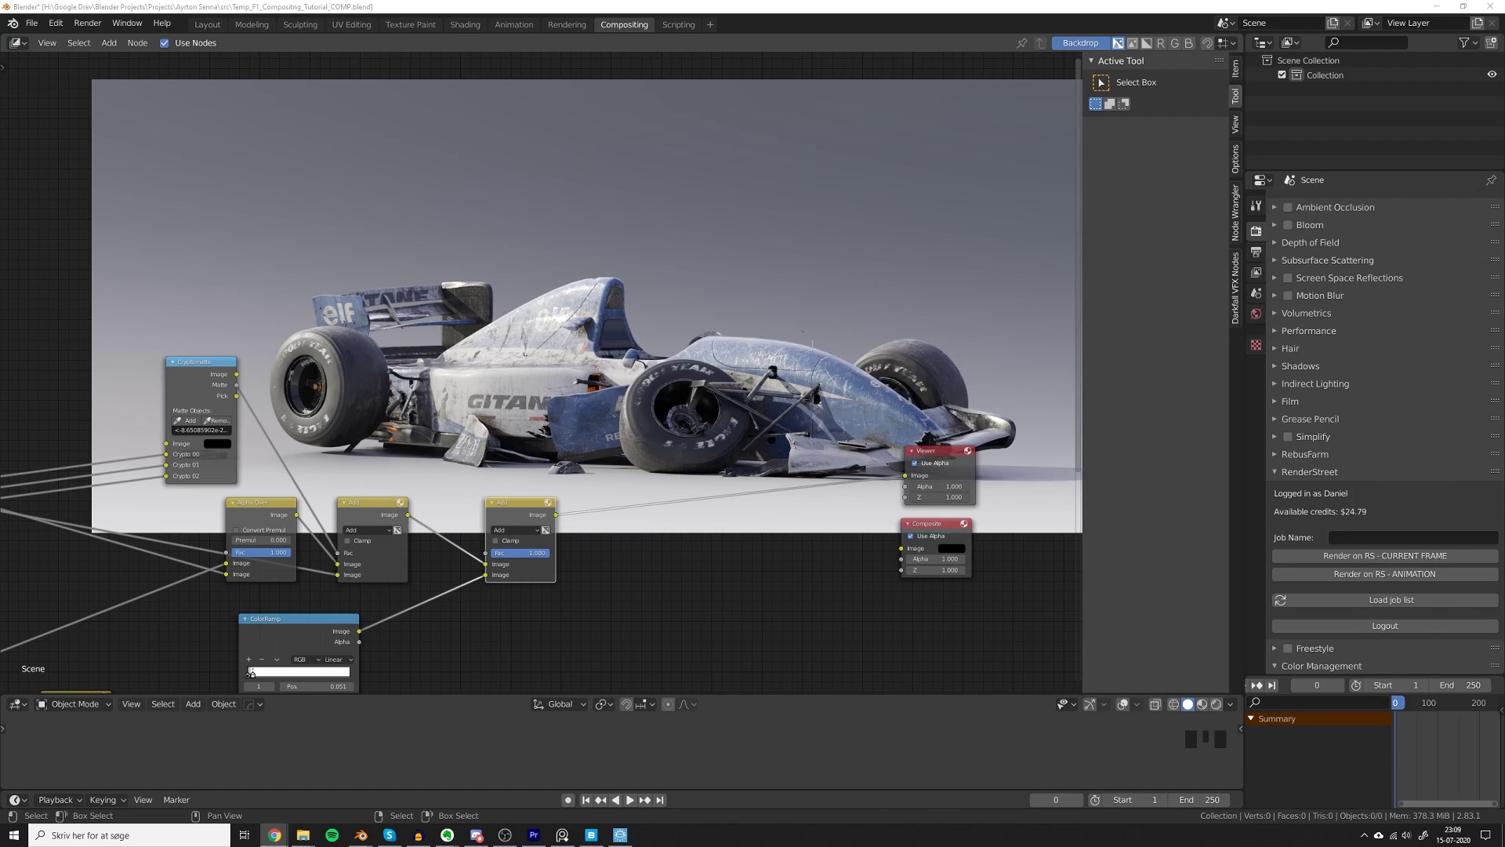
# Place the second Add node farther from the first, preview the ColorRamp output, and return the preview to the second Add node.
pyautogui.moveTo(522, 414); pyautogui.dragTo(522, 415, button='middle')
pyautogui.scroll(4, 550, 550)
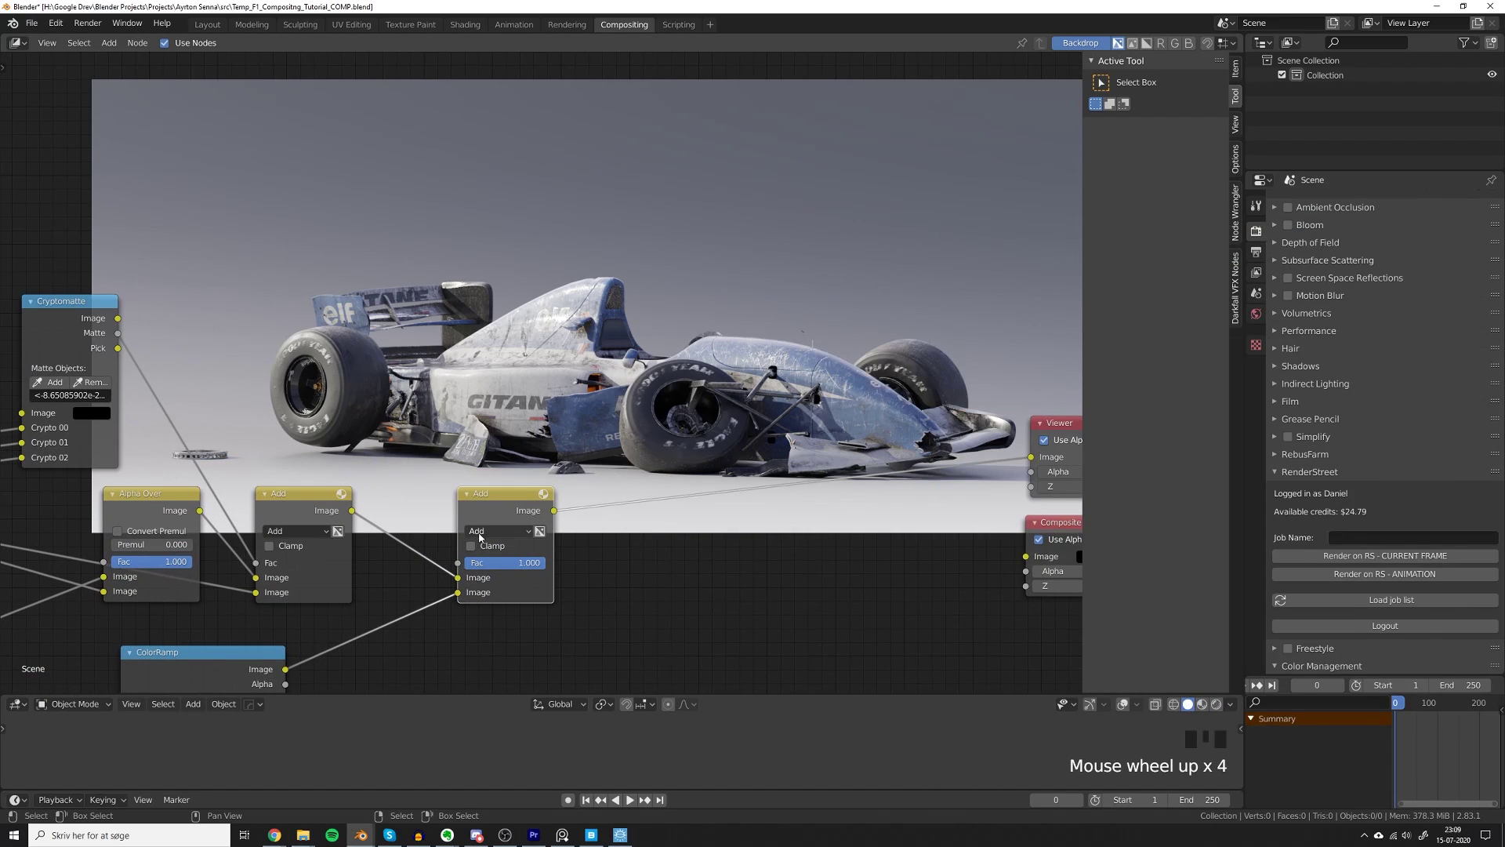
pyautogui.moveTo(491, 505); pyautogui.dragTo(526, 491, button='middle')
pyautogui.moveTo(536, 483); pyautogui.dragTo(516, 481)
pyautogui.moveTo(658, 439); pyautogui.dragTo(635, 394, button='middle')
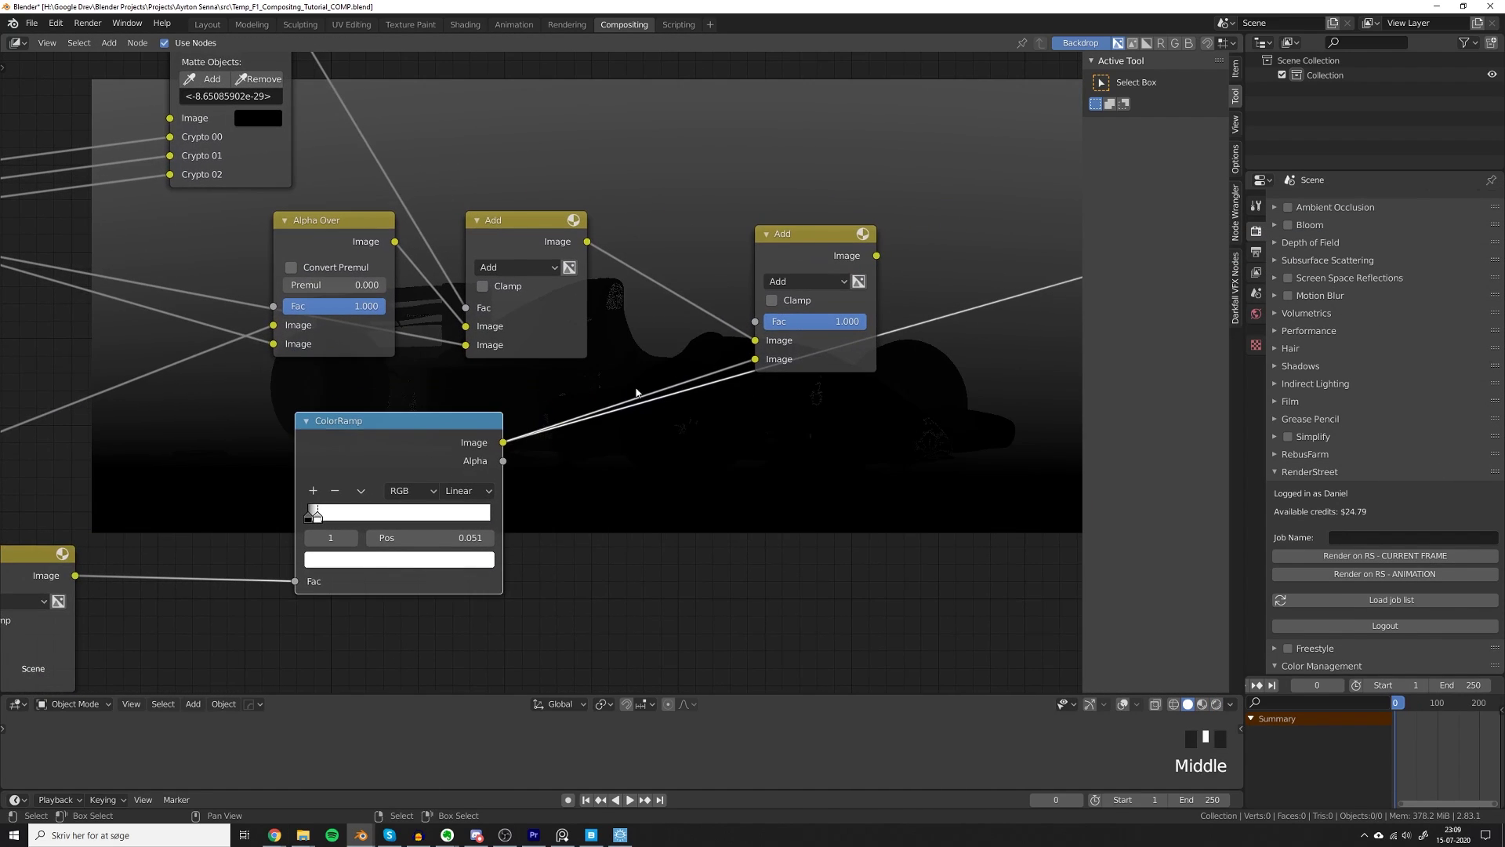
pyautogui.keyDown('ctrl'); pyautogui.keyDown('shift'); pyautogui.click(816, 250); pyautogui.keyUp('shift'); pyautogui.keyUp('ctrl')
# Tint the ColorRamp's white stop light blue, with hue 0.572, saturation 0.459 and value 1.000.
pyautogui.moveTo(317, 462); pyautogui.dragTo(126, 413, button='middle')
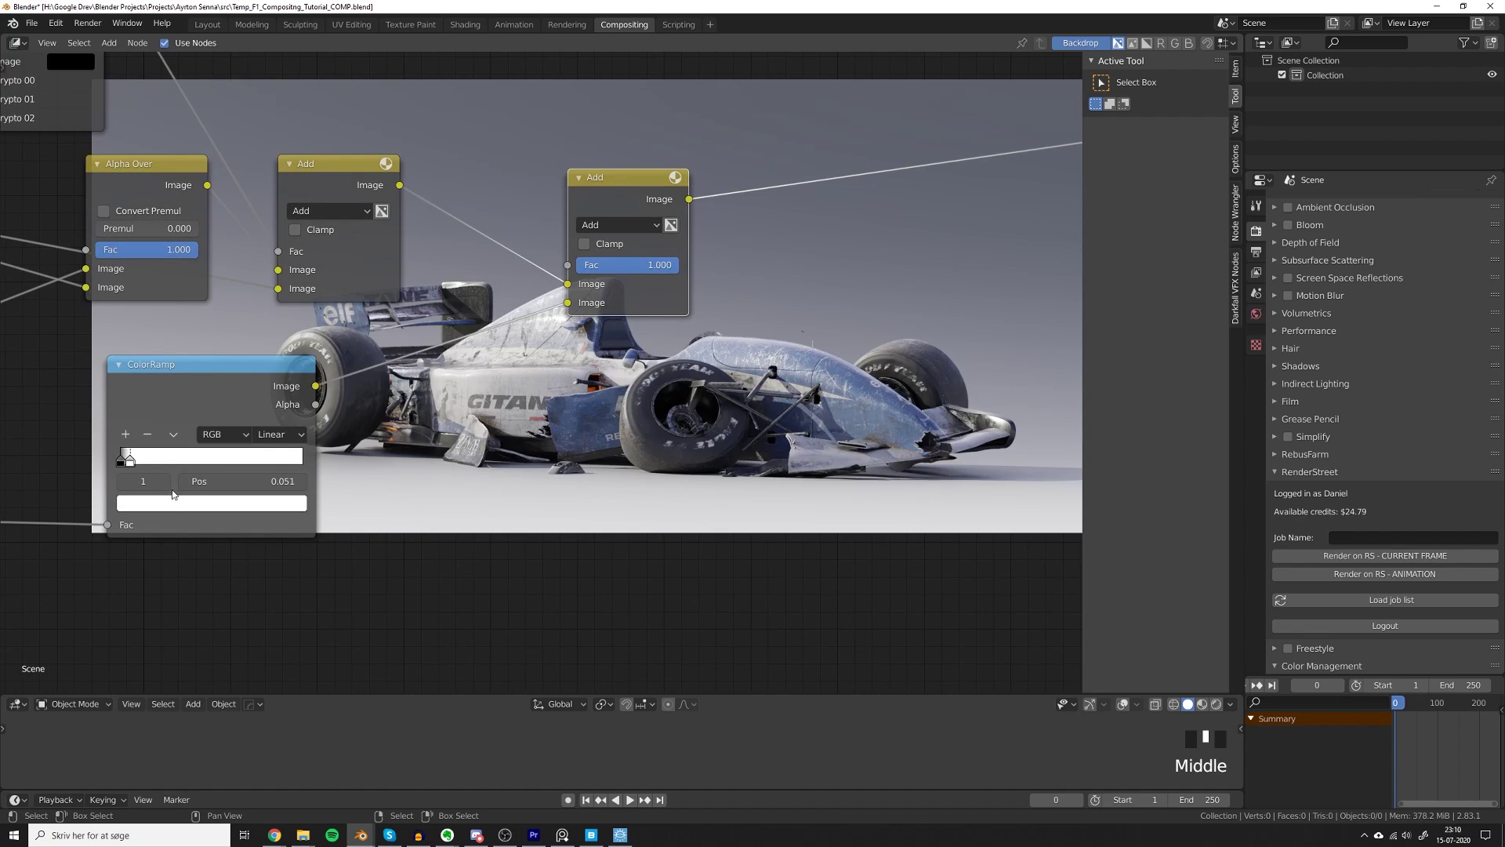
pyautogui.click(211, 503)
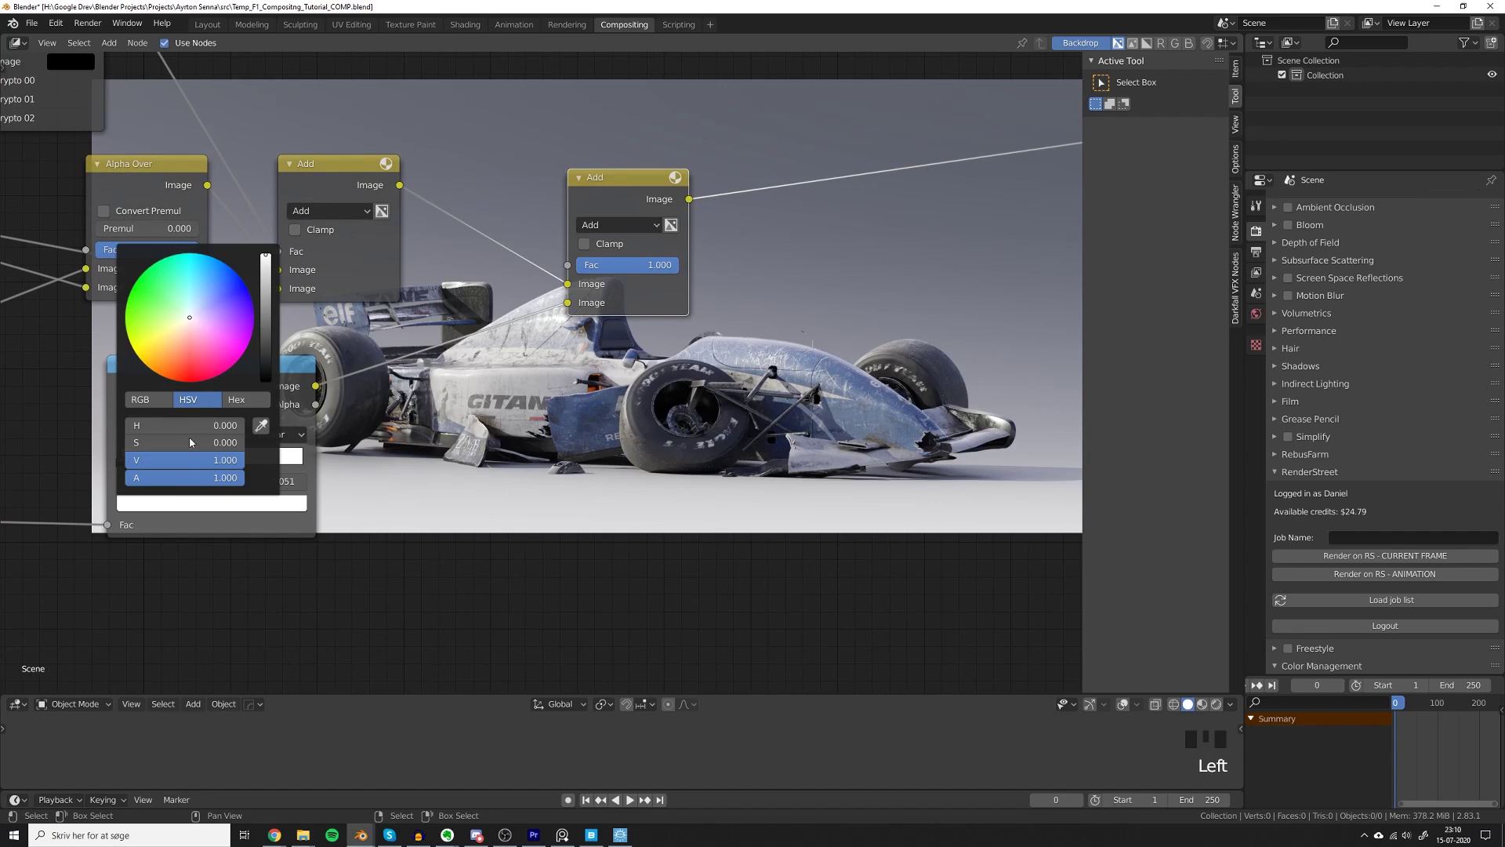
pyautogui.click(198, 307)
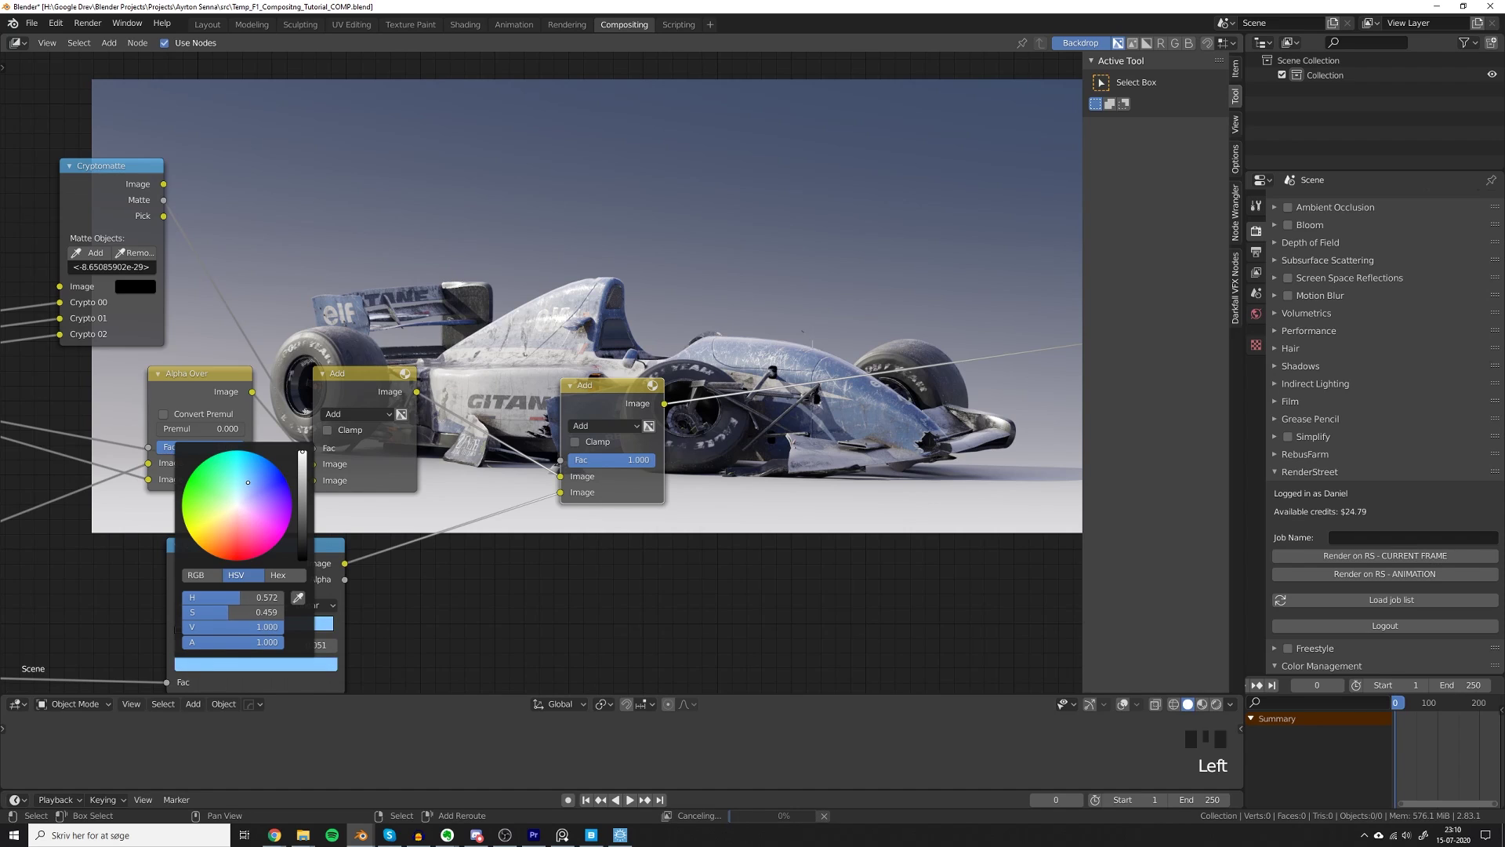
# Toggle the mute of the second Add node to compare the image with and without the blue mist.
pyautogui.moveTo(510, 392); pyautogui.dragTo(459, 444, button='middle')
pyautogui.click(562, 444)
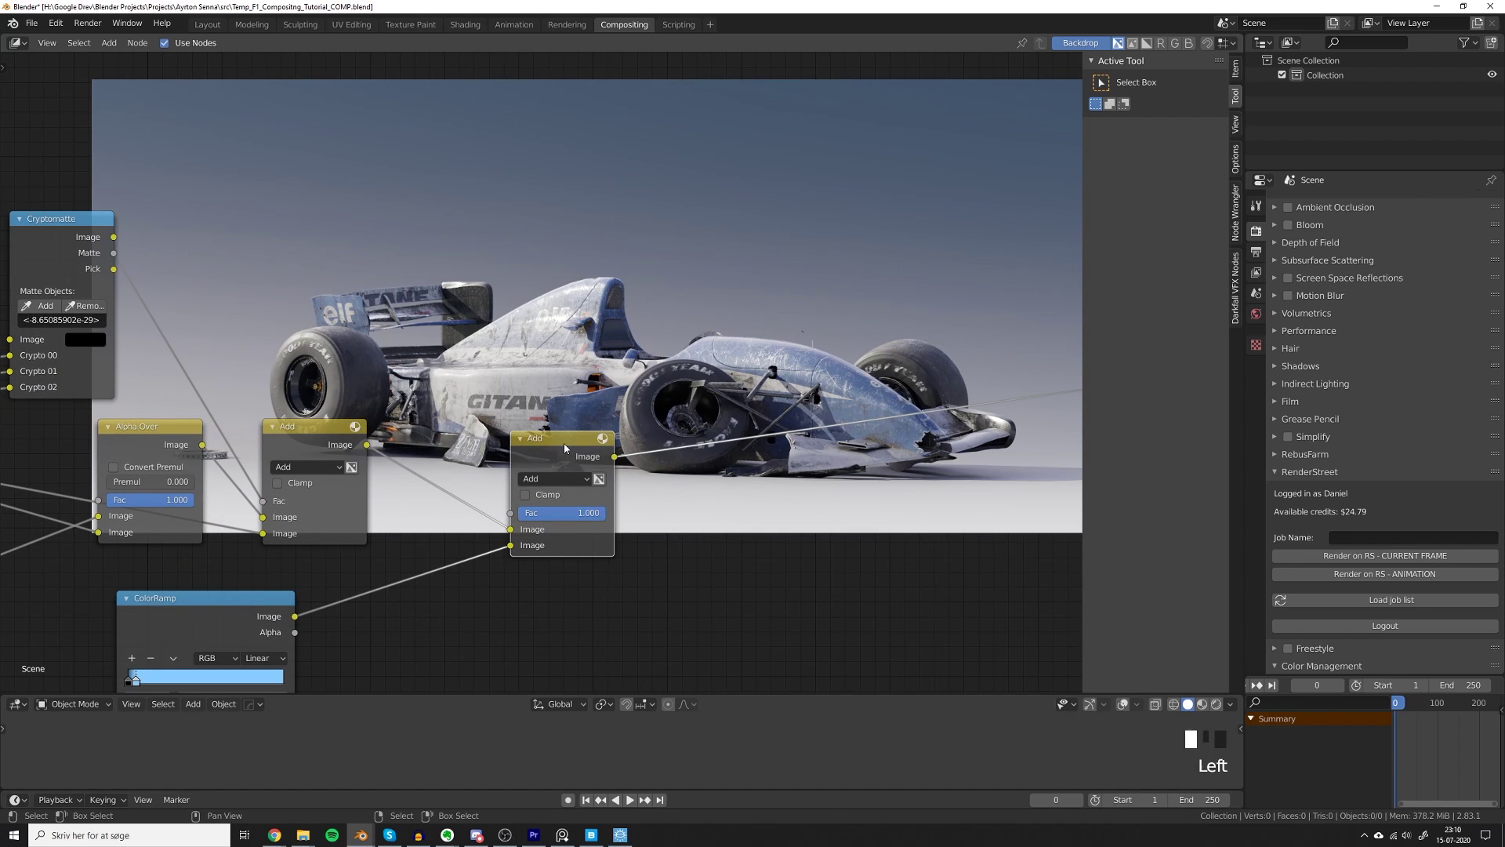
pyautogui.press('m')
pyautogui.press('m')
pyautogui.press('m')
pyautogui.press('m')
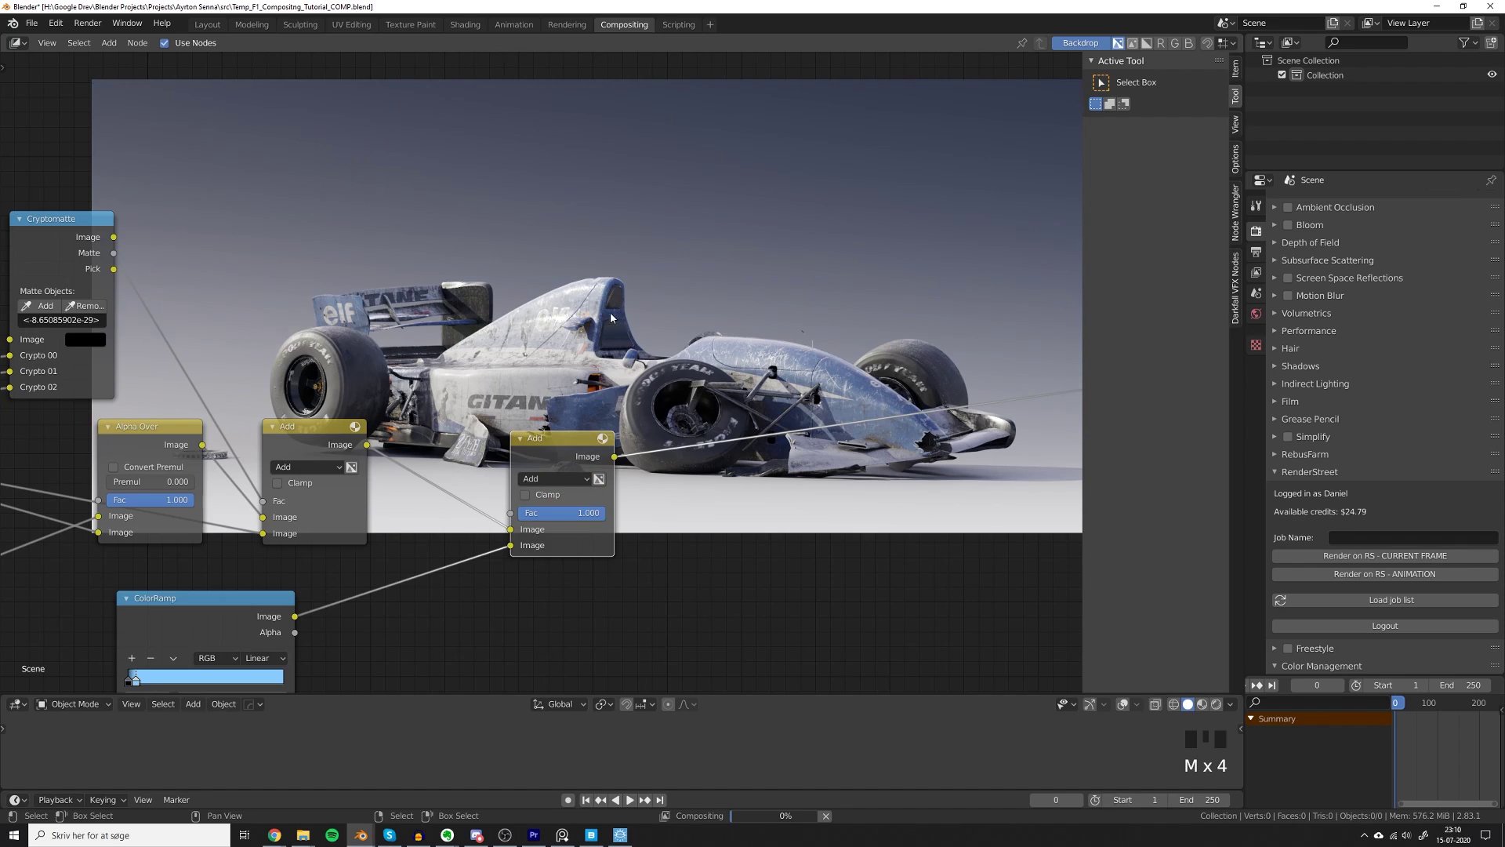
pyautogui.middleClick(561, 368)
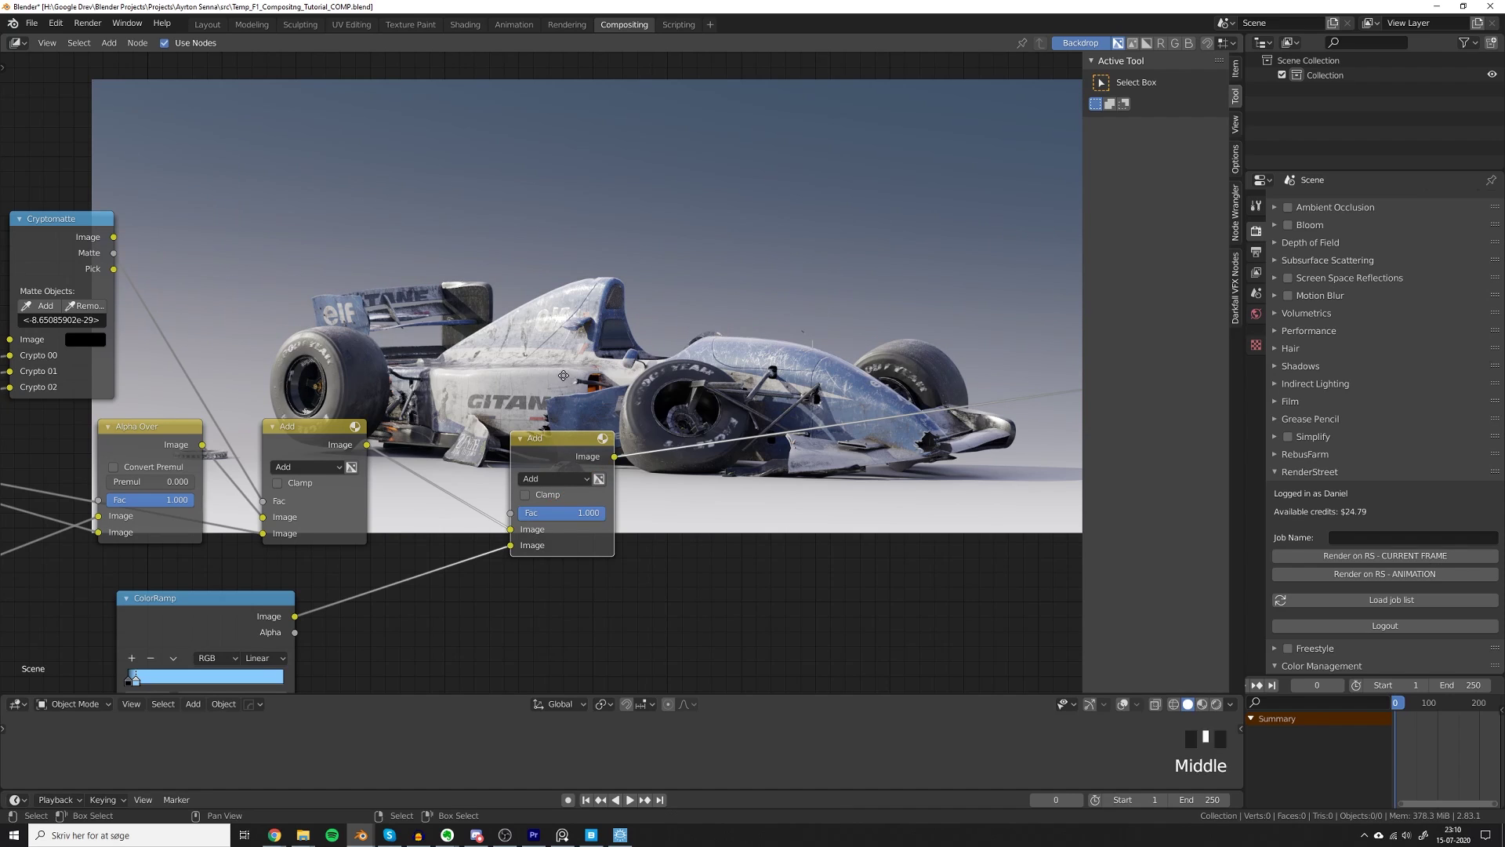
# Move the second Add node closer to the first and review its blending modes, keeping it on Add.
pyautogui.moveTo(431, 549); pyautogui.dragTo(431, 538)
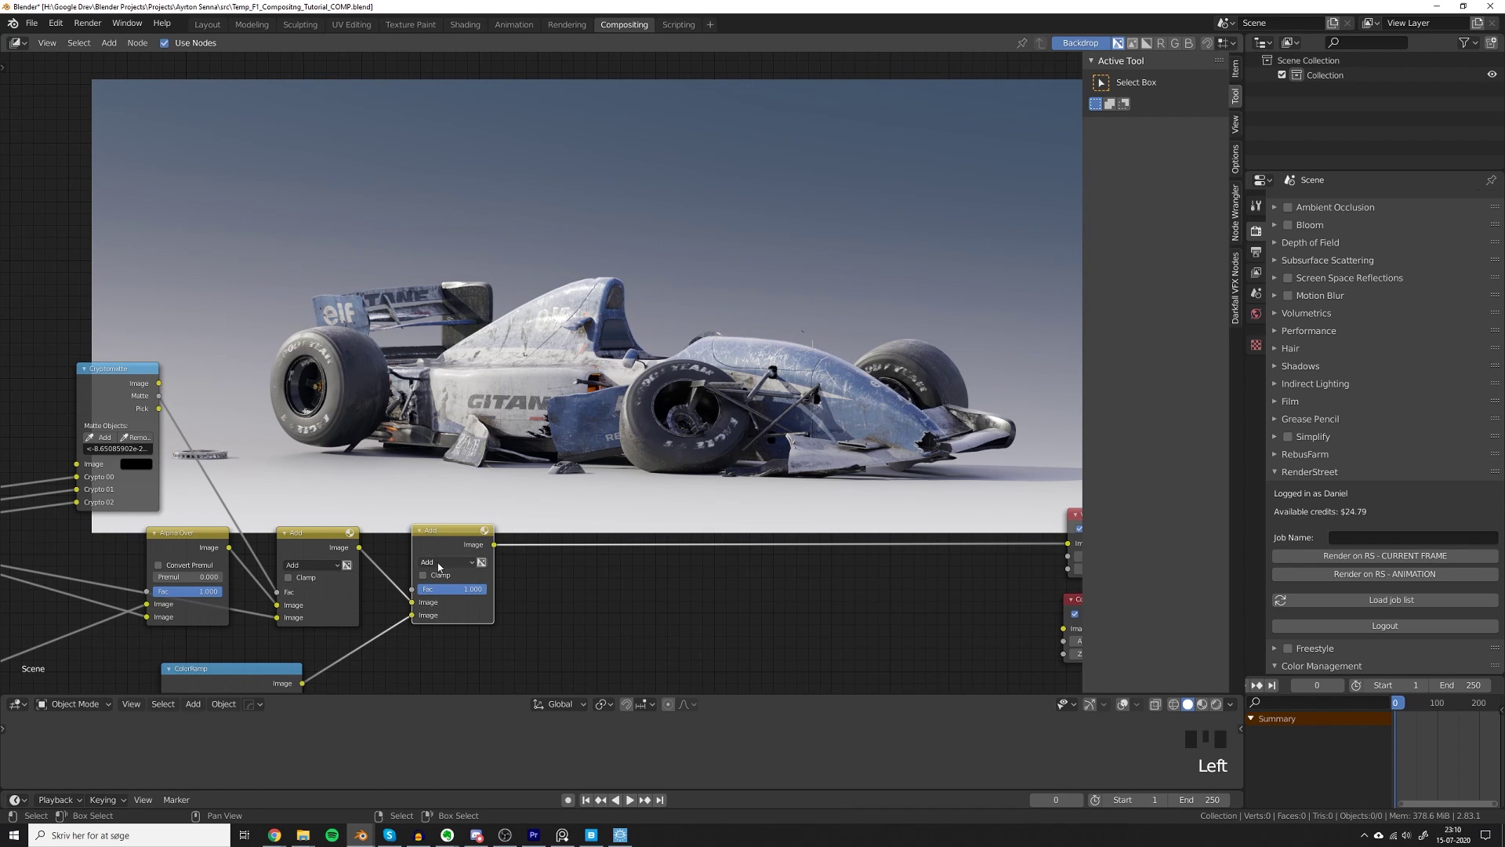
pyautogui.click(444, 562)
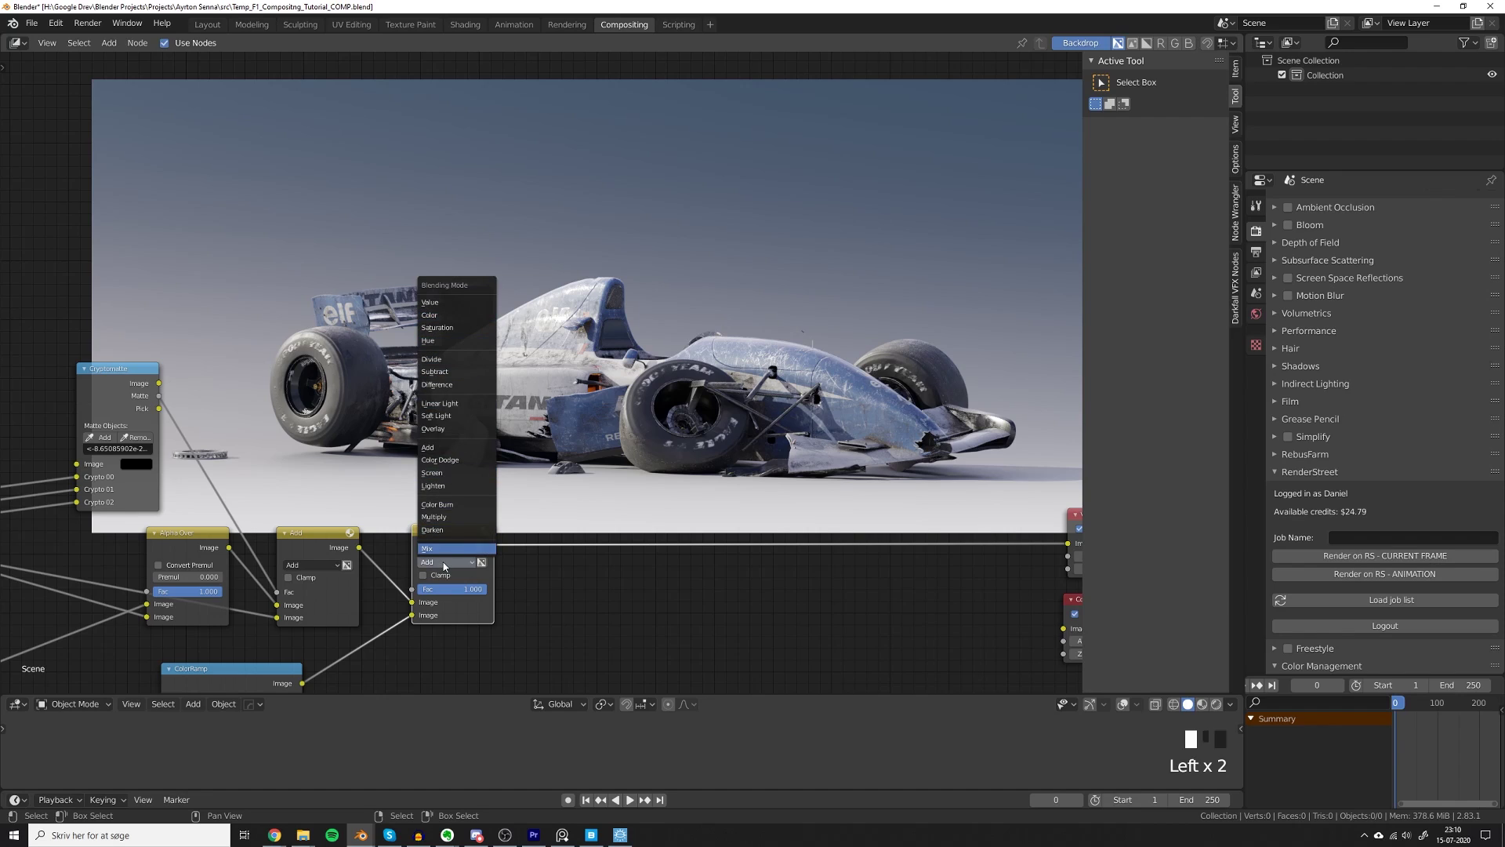
pyautogui.click(444, 447)
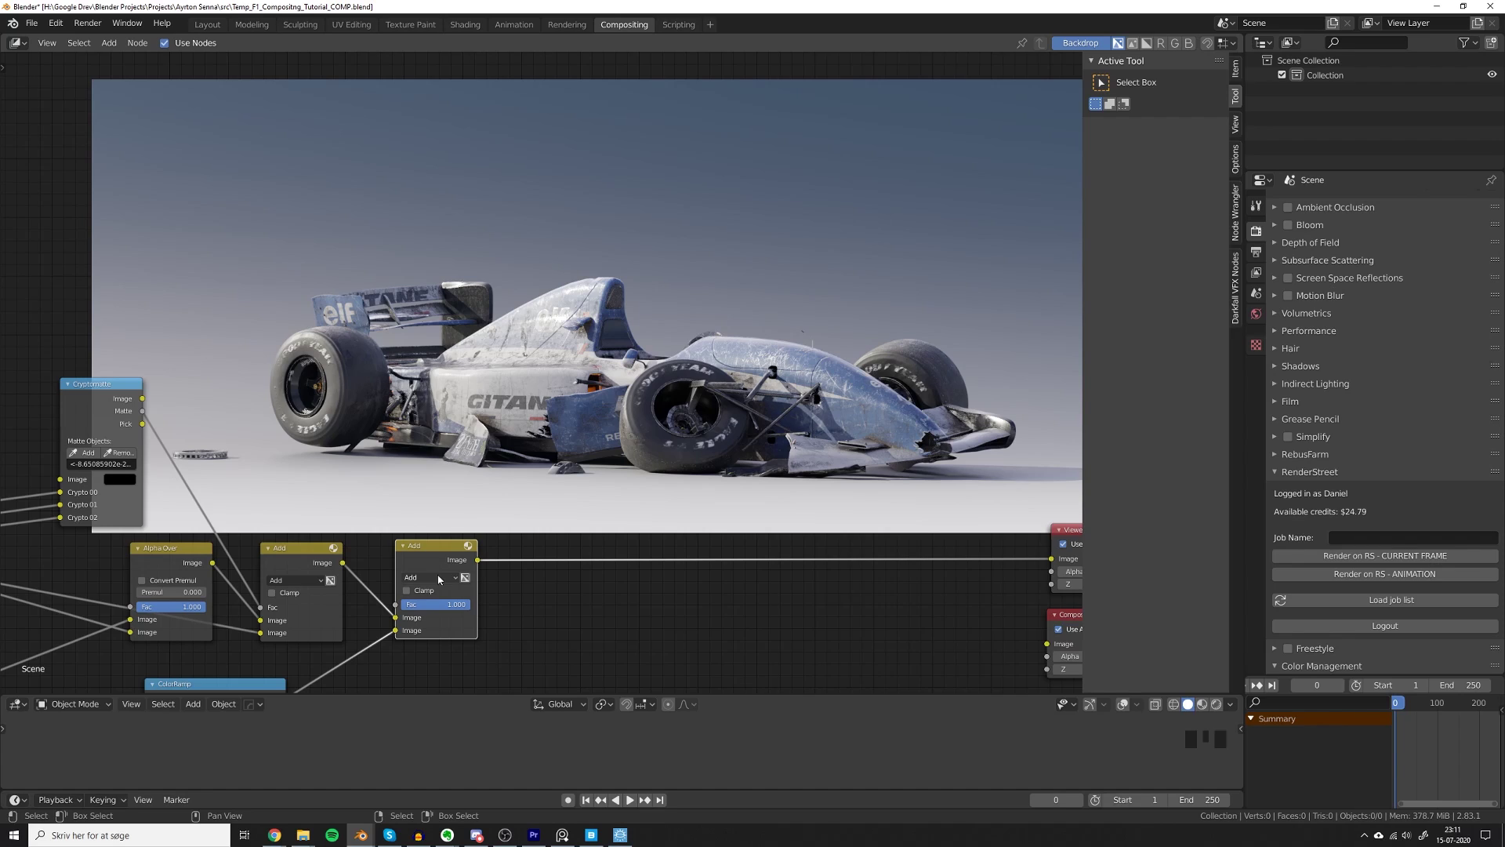
pyautogui.click(439, 580)
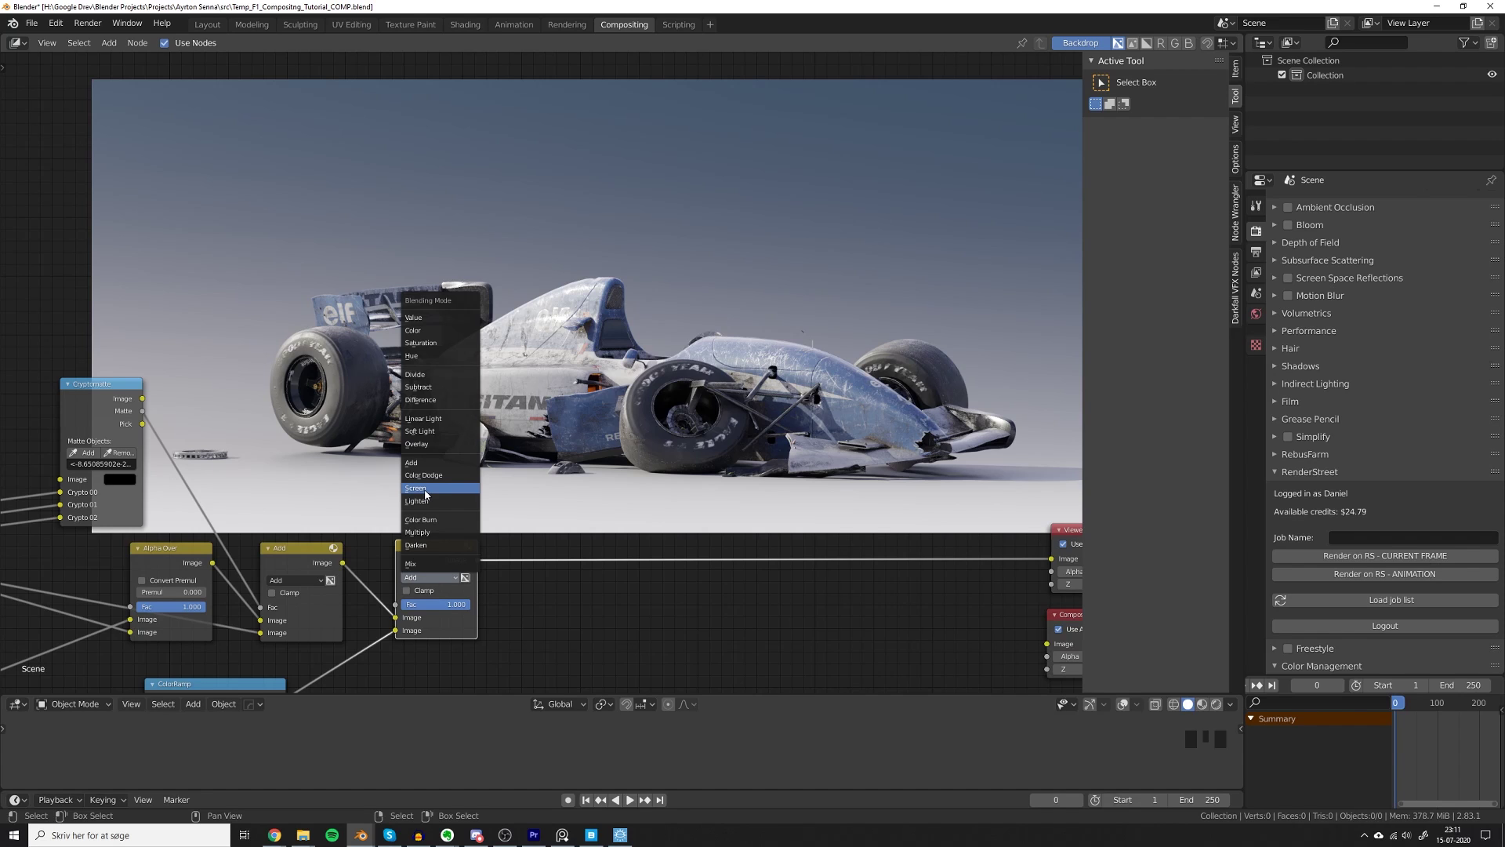
pyautogui.click(491, 549)
# Insert a Mix node after the second Add node, on its link to the Viewer.
pyautogui.scroll(-4, 509, 541)
pyautogui.moveTo(524, 534); pyautogui.dragTo(778, 504, button='middle')
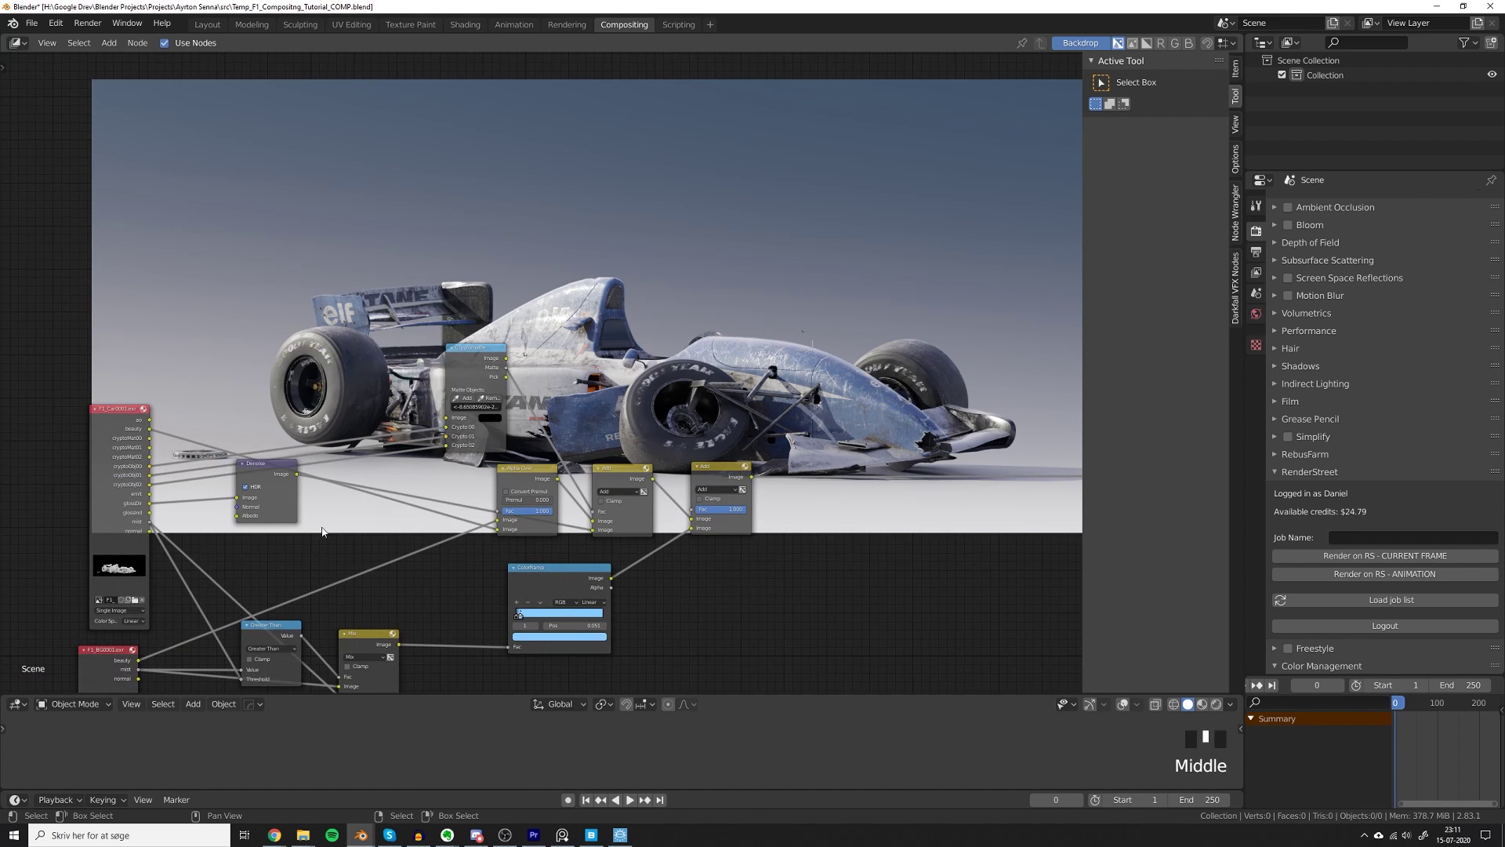
pyautogui.moveTo(125, 595); pyautogui.dragTo(182, 584, button='middle')
pyautogui.scroll(4, 576, 502)
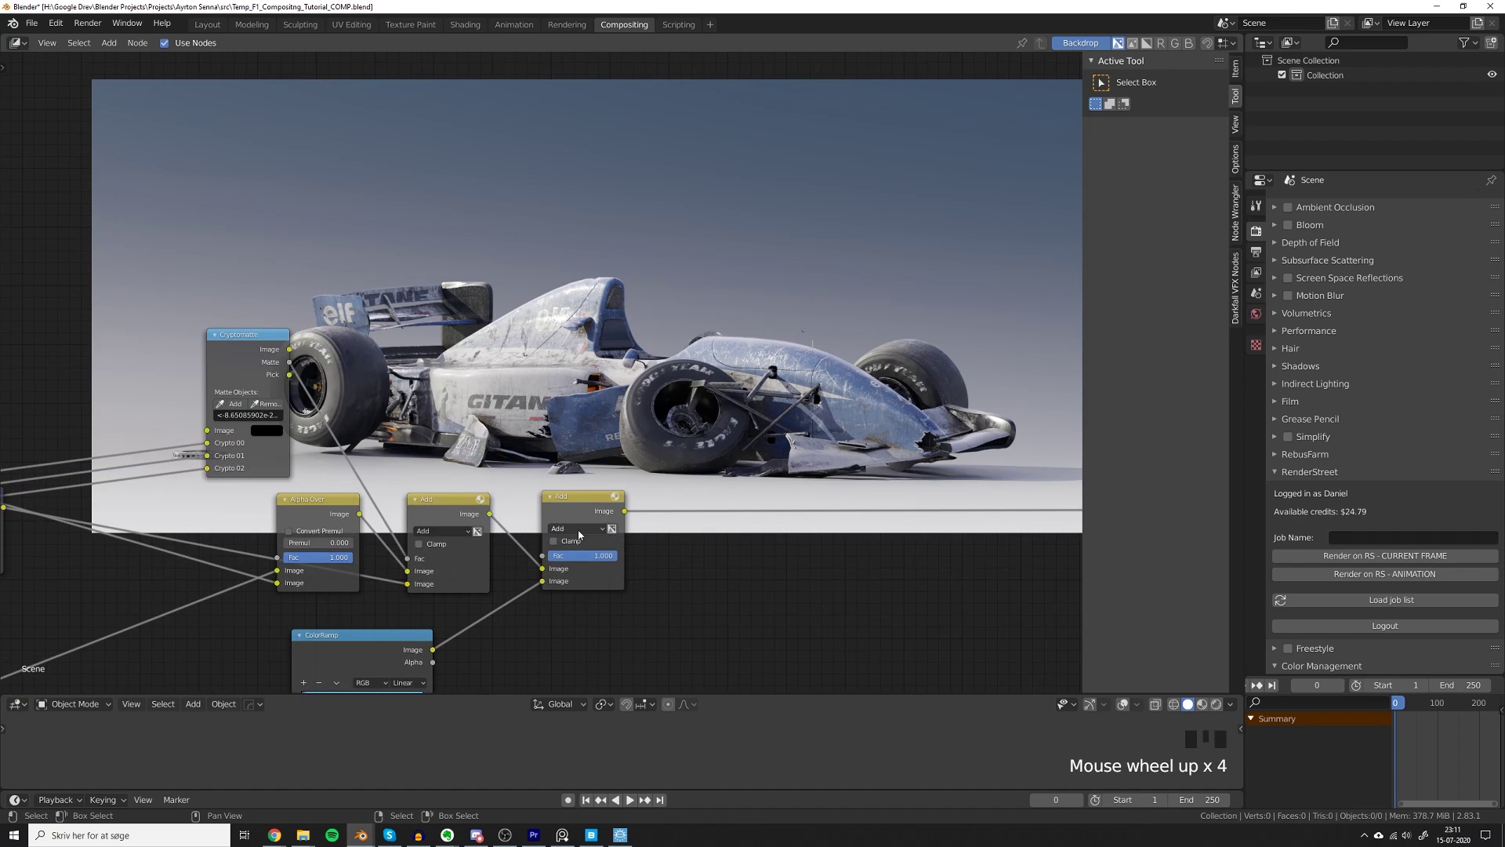
pyautogui.click(578, 533)
pyautogui.moveTo(577, 529); pyautogui.dragTo(439, 523, button='middle')
pyautogui.scroll(-1, 483, 628)
pyautogui.hotkey('shift', 'a')
pyautogui.click(553, 470)
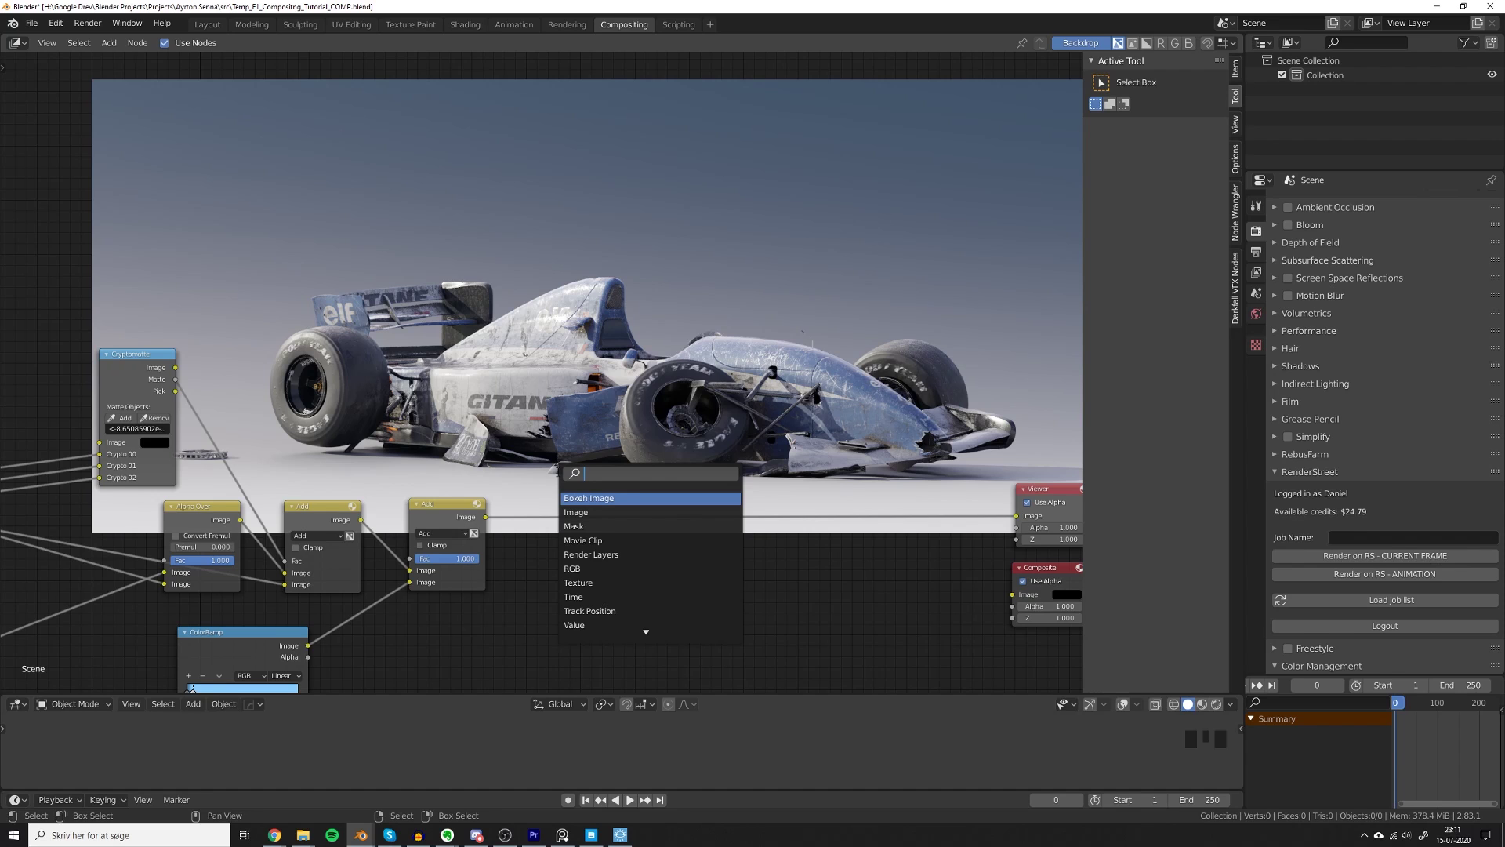
pyautogui.write('mix')
pyautogui.press('Return')
pyautogui.click(553, 469)
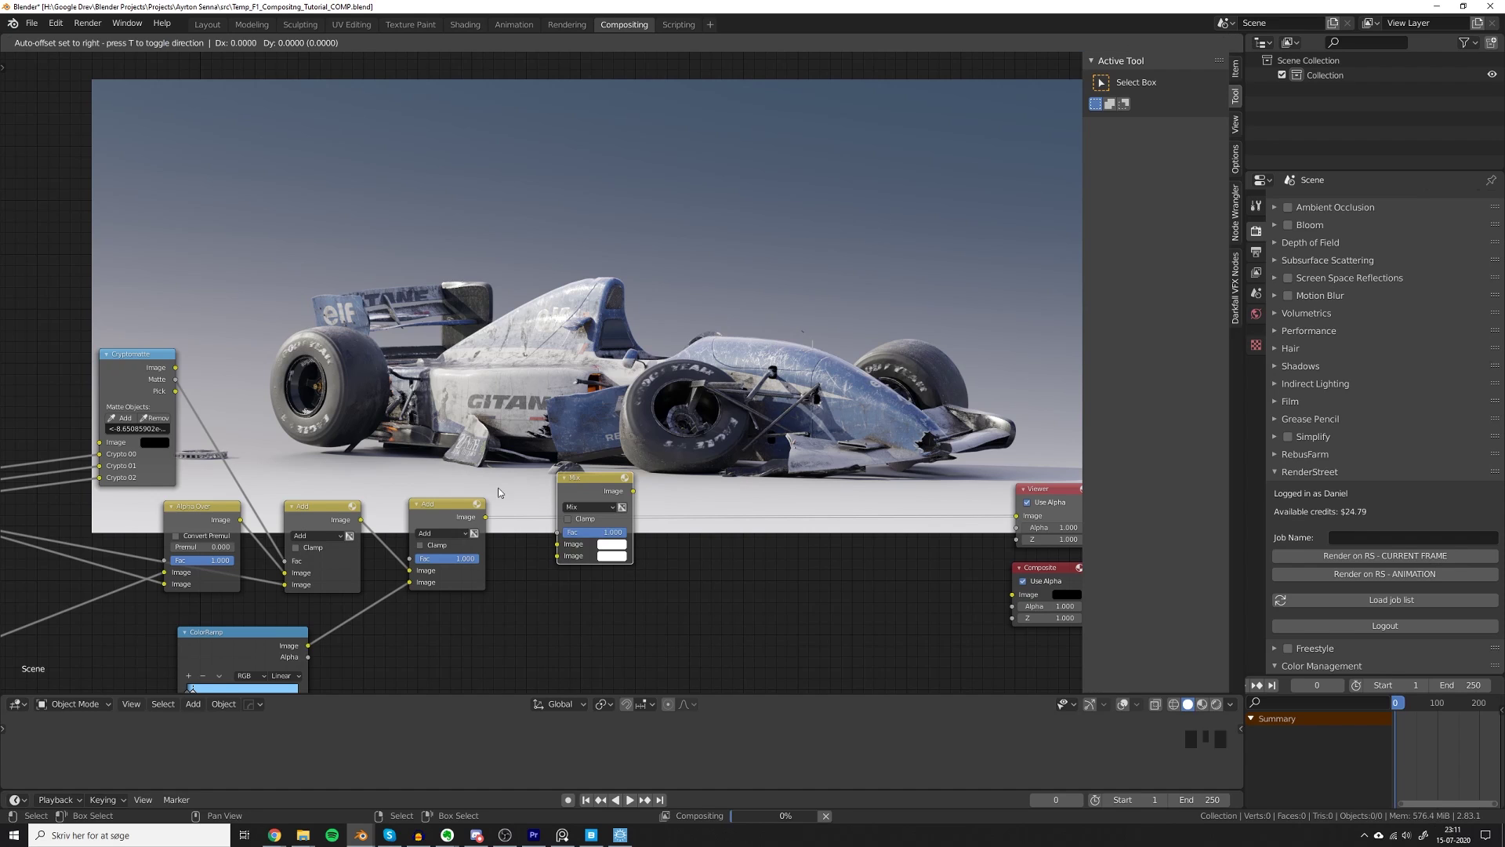
# Preview the ambient occlusion output of the car's image node.
pyautogui.scroll(-5, 502, 494)
pyautogui.moveTo(505, 502); pyautogui.dragTo(711, 464, button='middle')
pyautogui.scroll(2, 712, 464)
pyautogui.keyDown('ctrl'); pyautogui.keyDown('shift'); pyautogui.click(149, 399); pyautogui.keyUp('shift'); pyautogui.keyUp('ctrl')
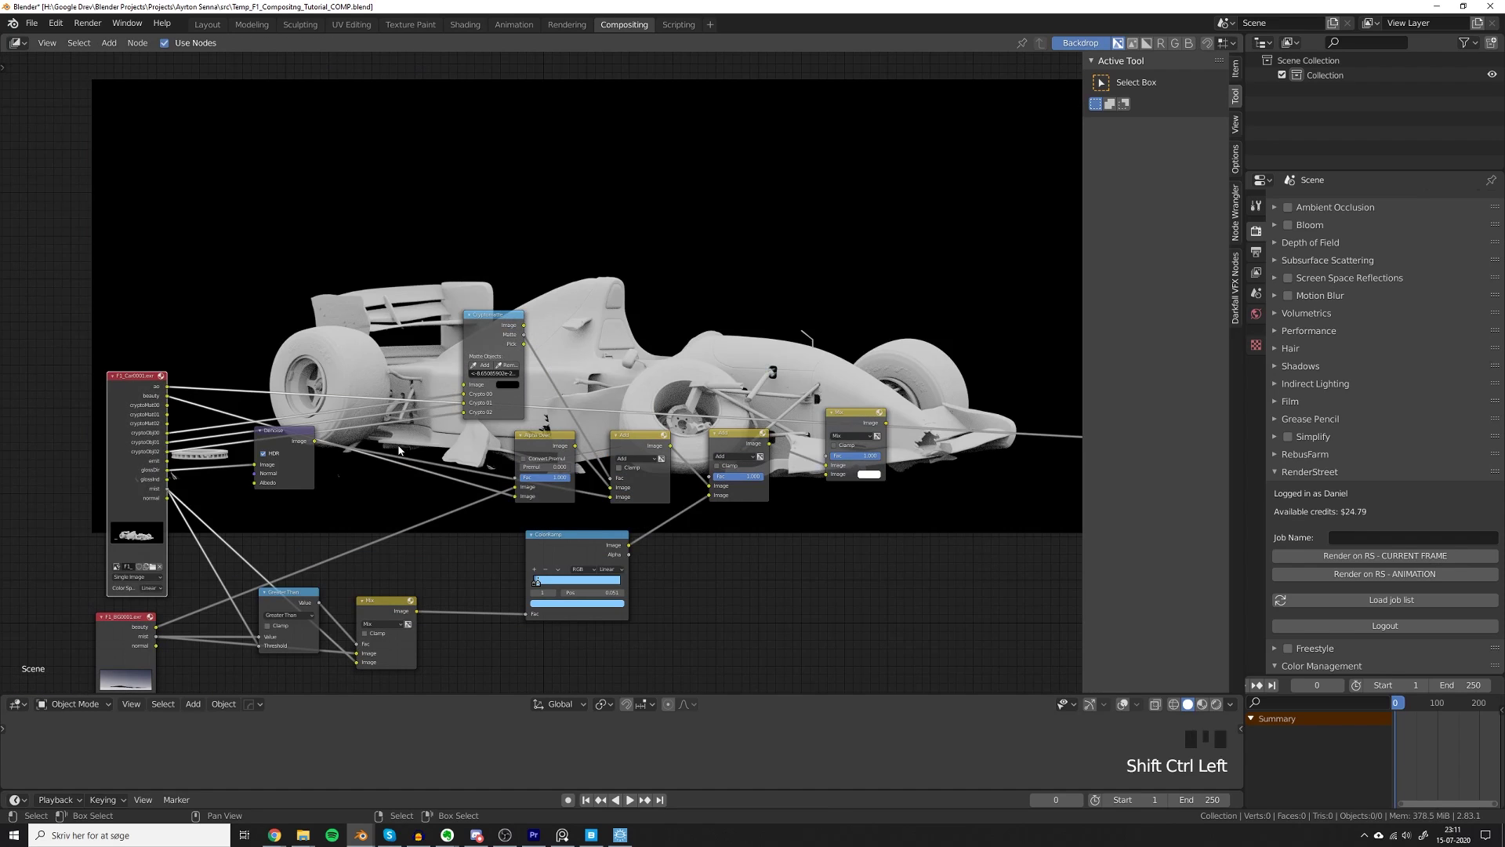
pyautogui.moveTo(363, 459); pyautogui.dragTo(297, 488, button='middle')
pyautogui.scroll(2, 297, 487)
# Set the new Mix node's blending mode to Multiply.
pyautogui.click(874, 499)
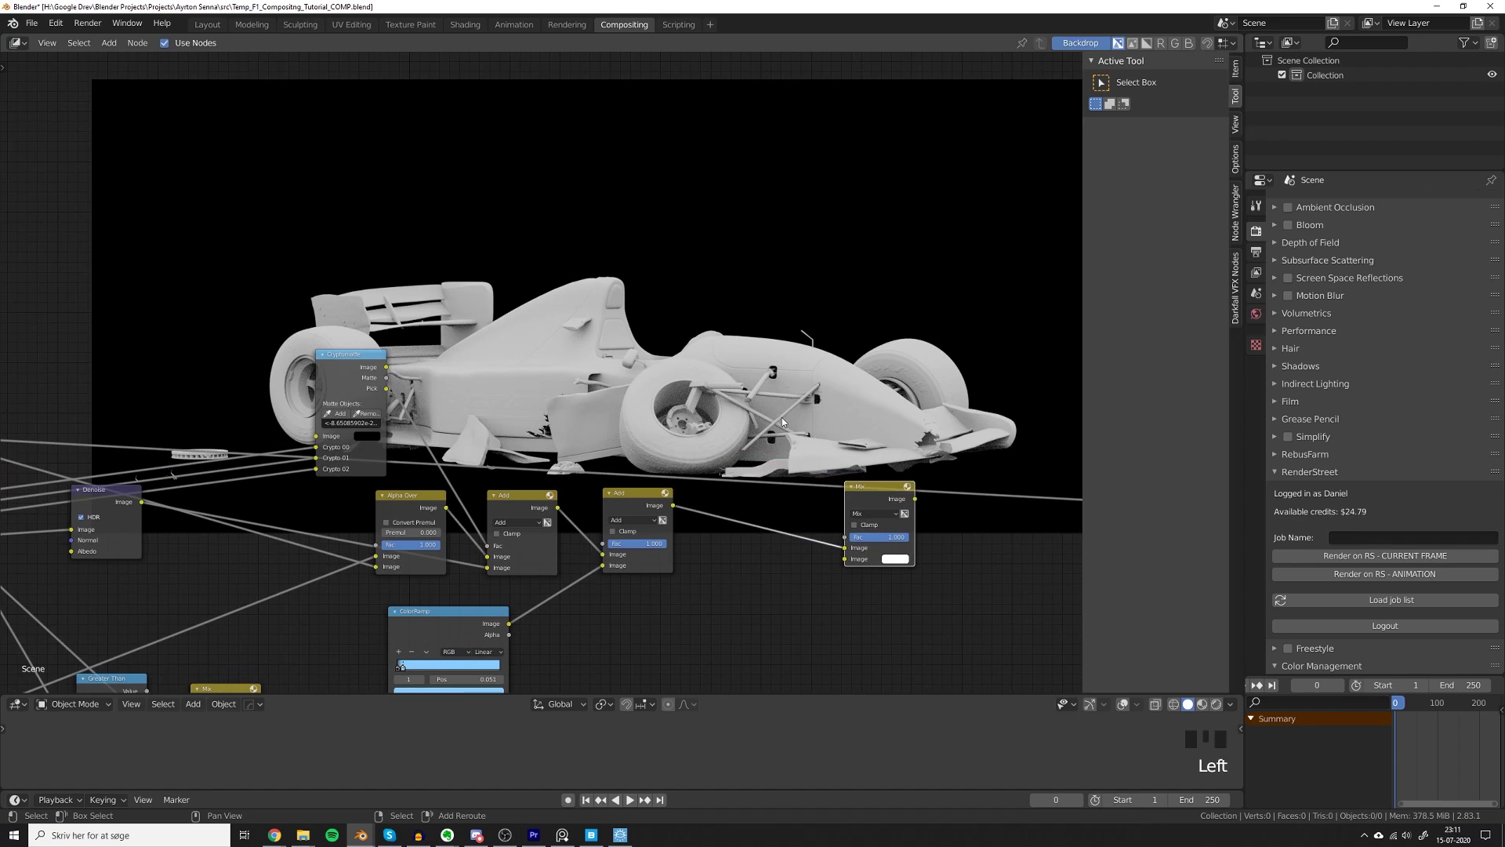
pyautogui.click(874, 514)
pyautogui.click(885, 555)
# Insert an RGB Curves node on the ambient occlusion link to the Viewer.
pyautogui.hotkey('shift', 'a')
pyautogui.click(628, 384)
pyautogui.write('cur')
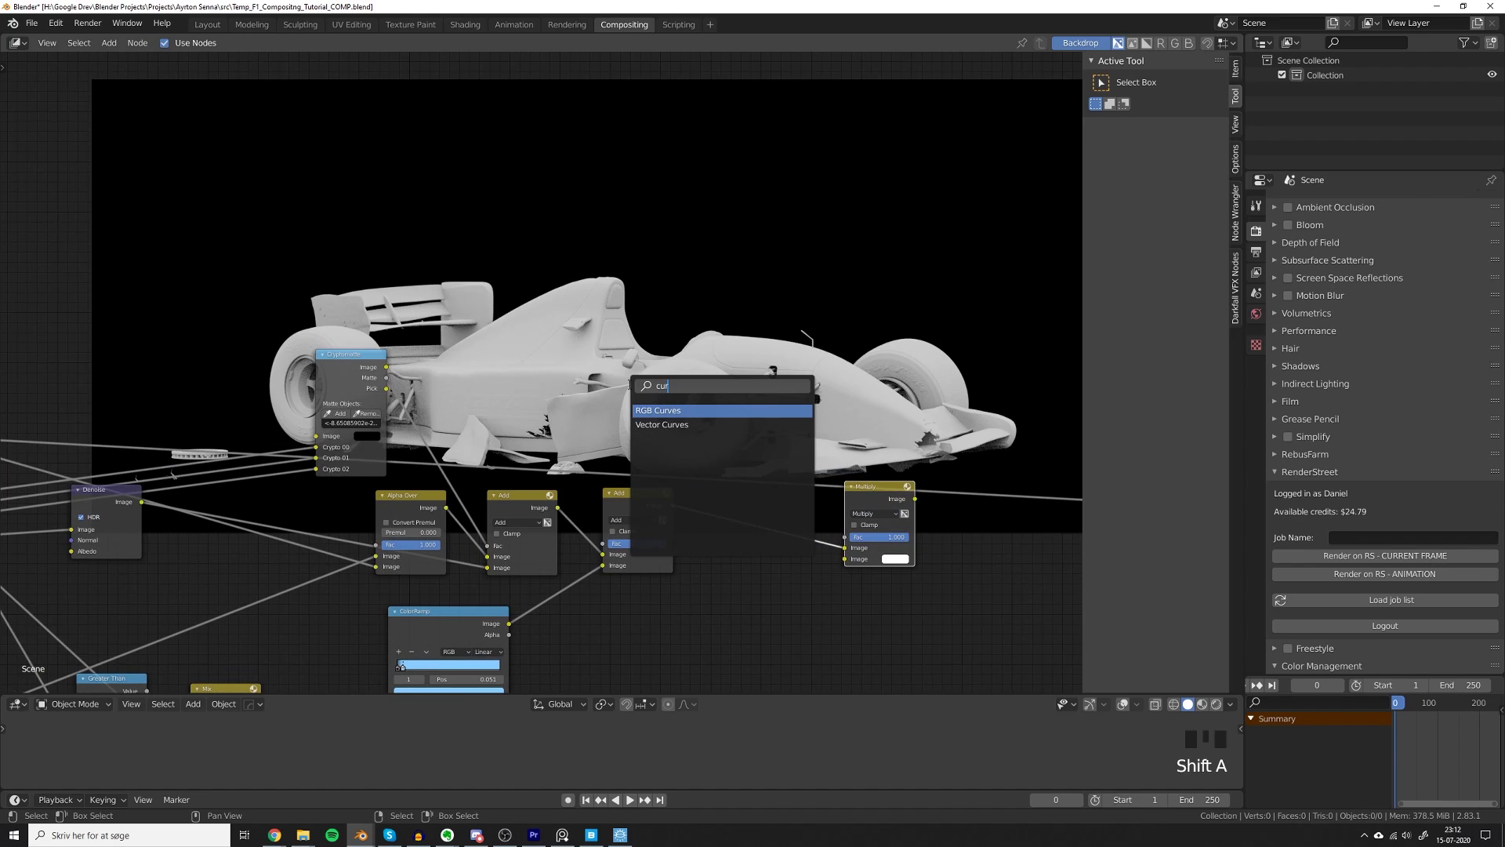
pyautogui.press('Return')
pyautogui.click(629, 384)
# Shape the ambient occlusion curve with an upper point at X 0.558, Y 0.92 and a low shadow point near X 0.11, and make room before the node.
pyautogui.scroll(5, 429, 510)
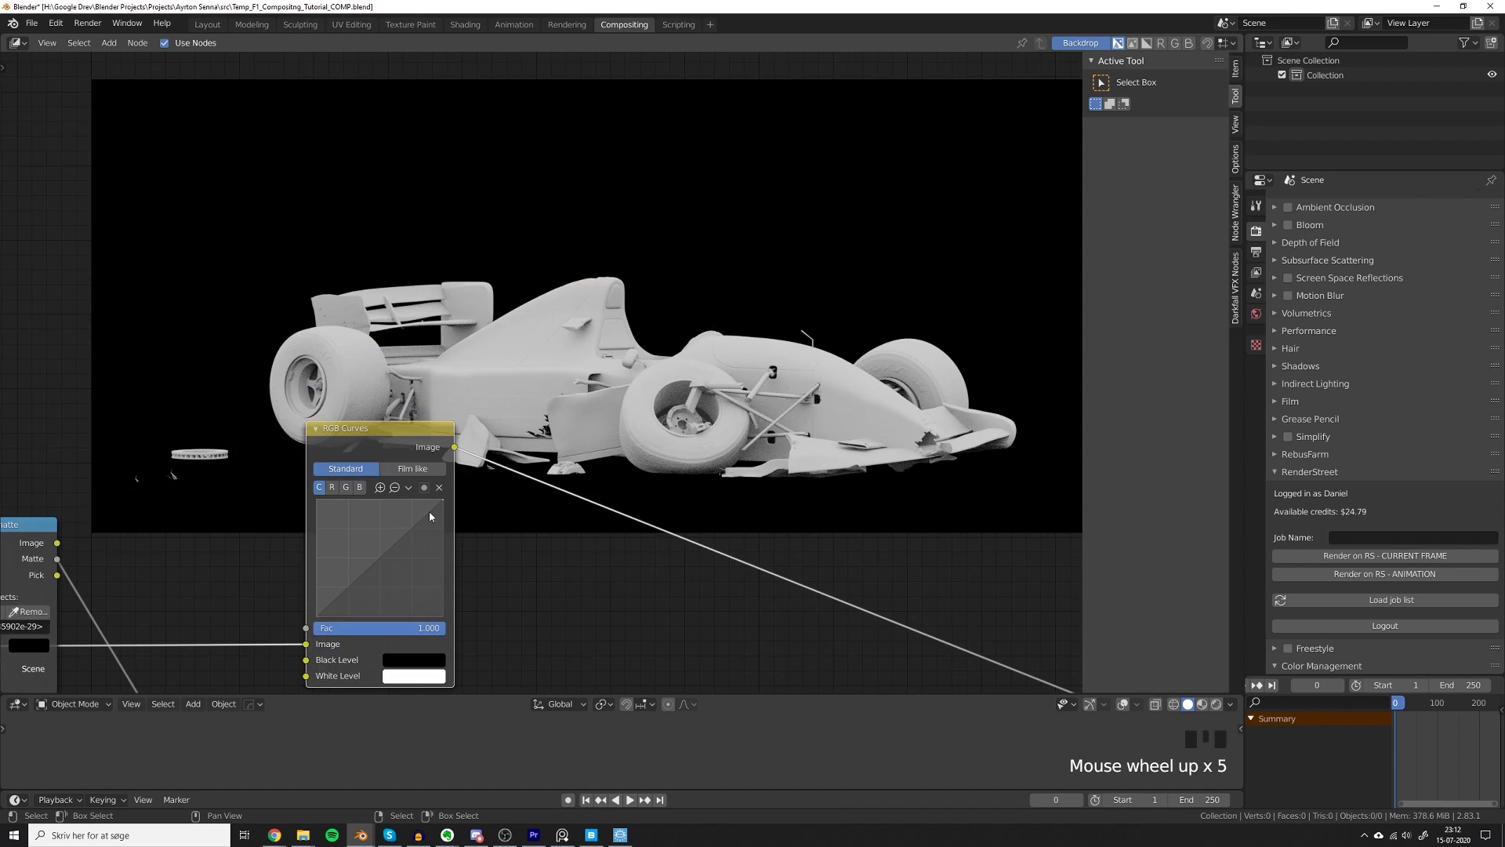
pyautogui.moveTo(419, 523); pyautogui.dragTo(390, 509)
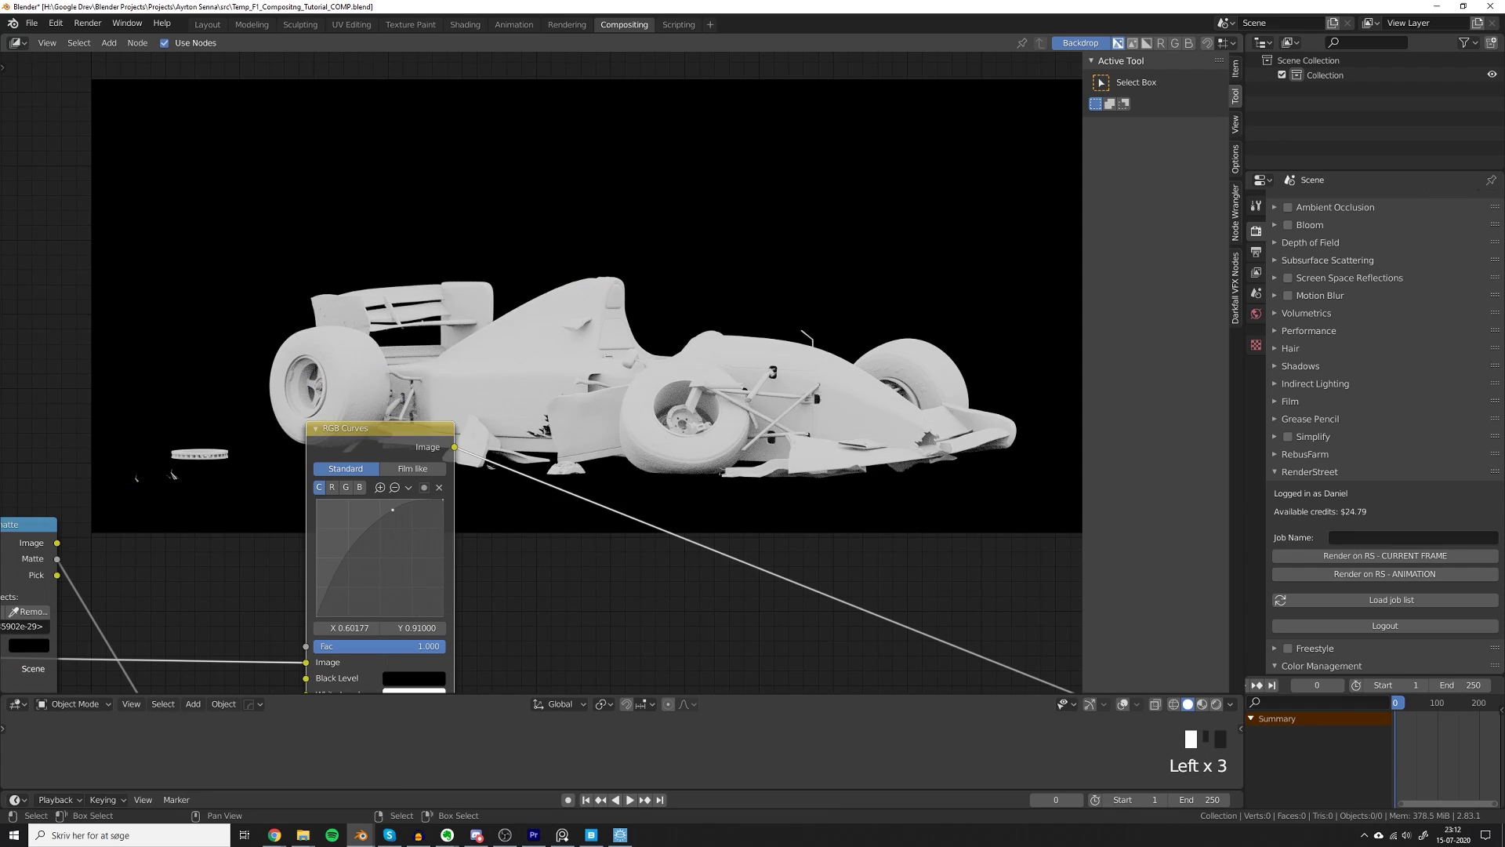
pyautogui.moveTo(325, 588); pyautogui.dragTo(329, 606)
pyautogui.click(330, 604)
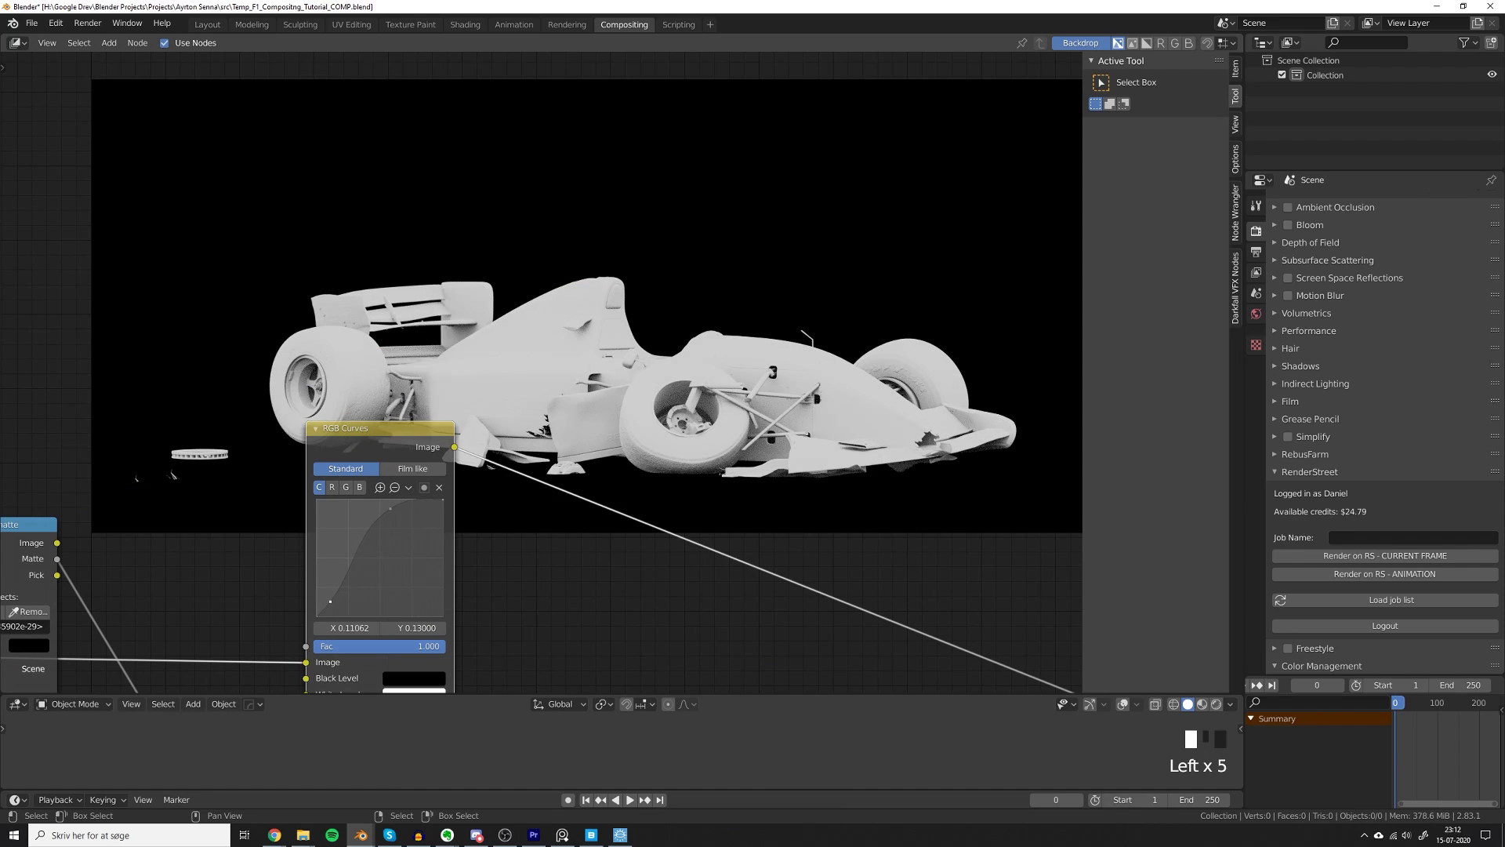
pyautogui.click(329, 605)
pyautogui.moveTo(391, 508); pyautogui.dragTo(387, 509)
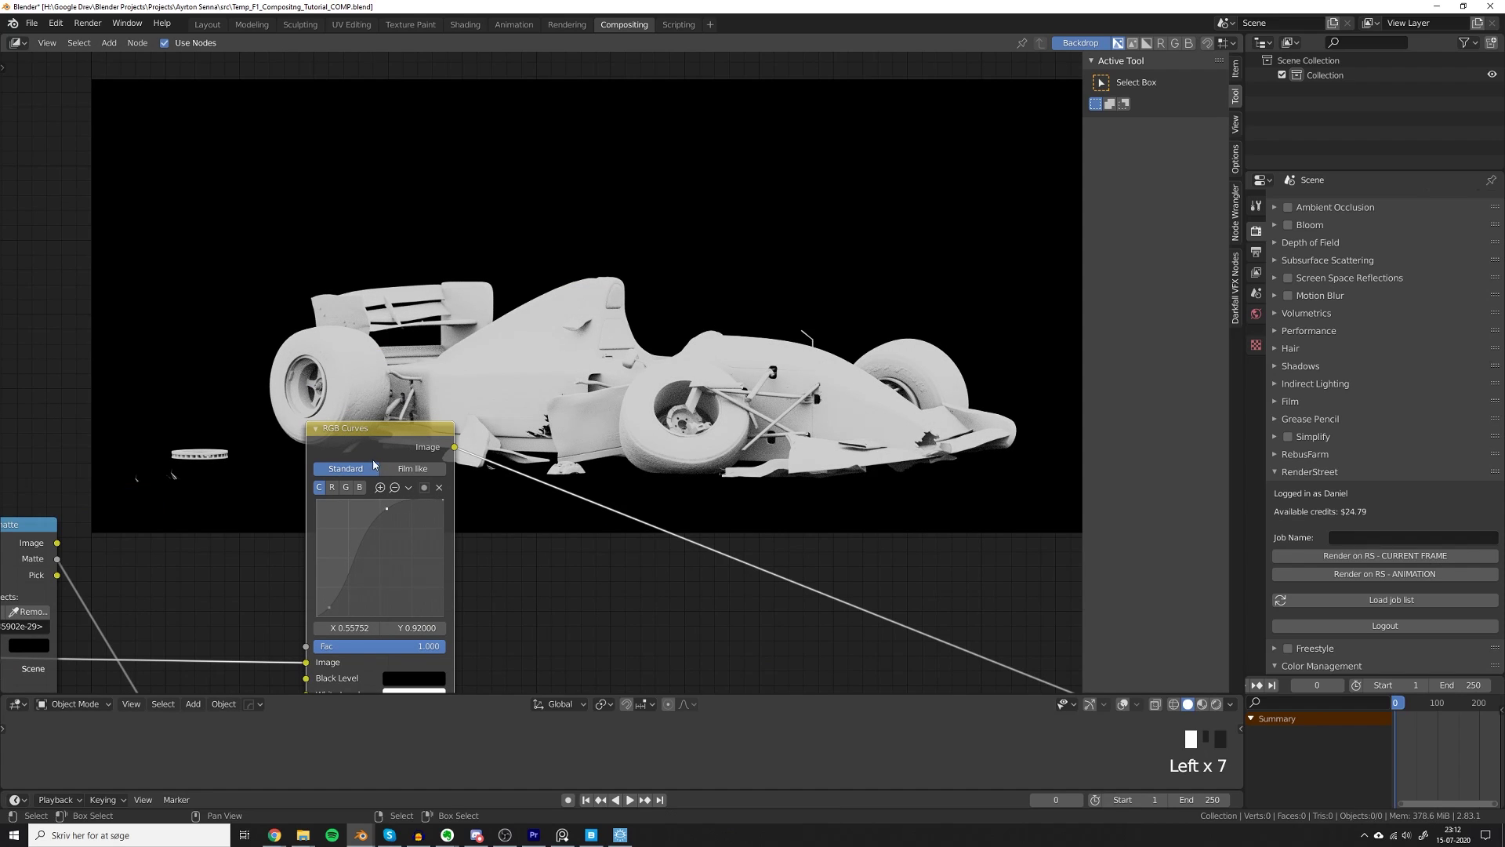
pyautogui.press('g')
pyautogui.click(475, 425)
# Insert a Denoise node on the ambient occlusion link before the RGB Curves node.
pyautogui.hotkey('shift', 'a')
pyautogui.click(382, 380)
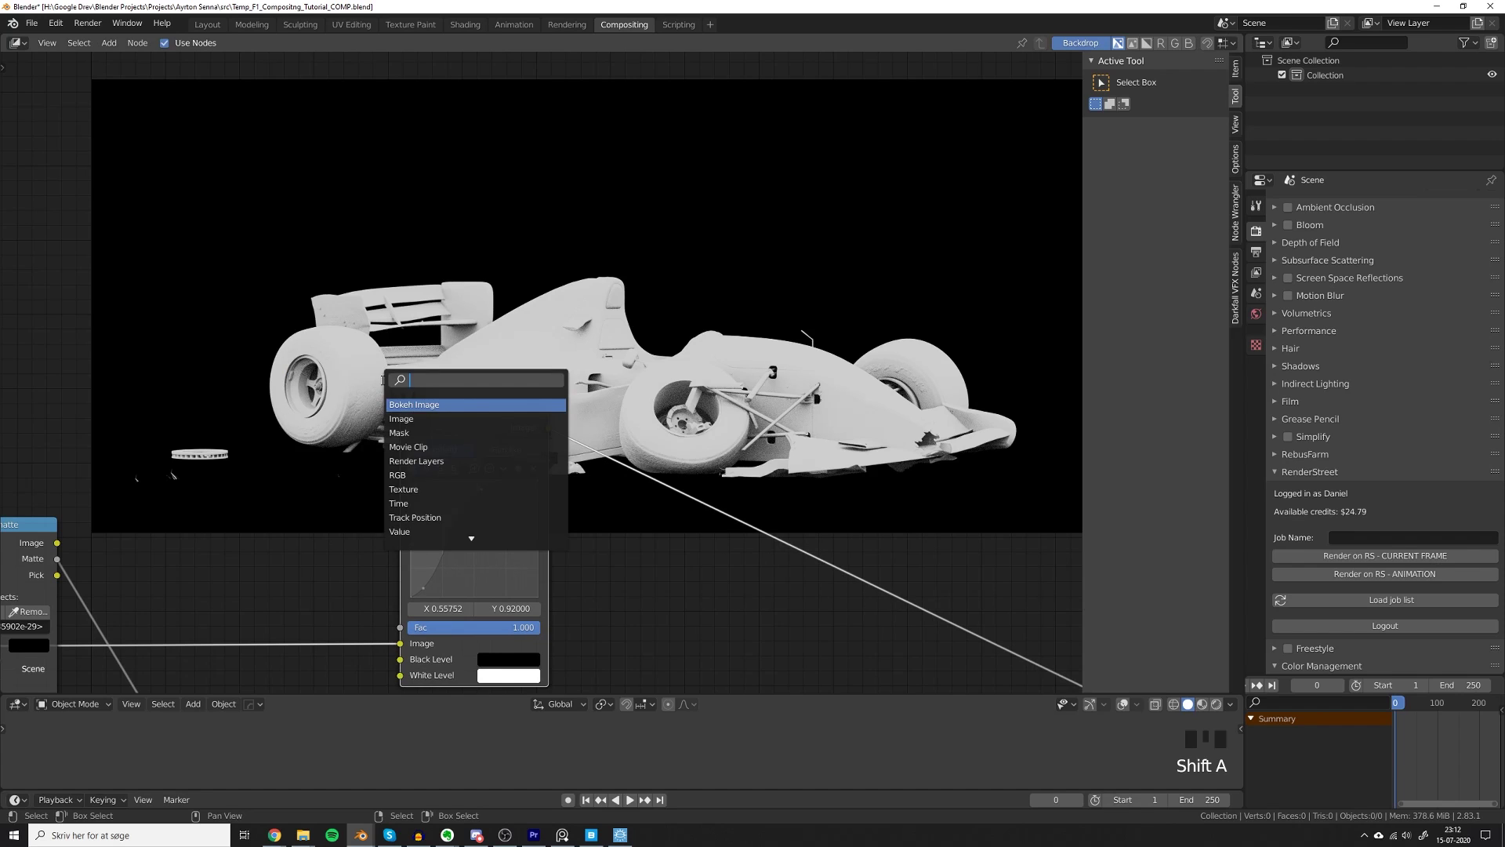
pyautogui.write('de')
pyautogui.press('Down')
pyautogui.press('Down')
pyautogui.press('Return')
pyautogui.click(266, 564)
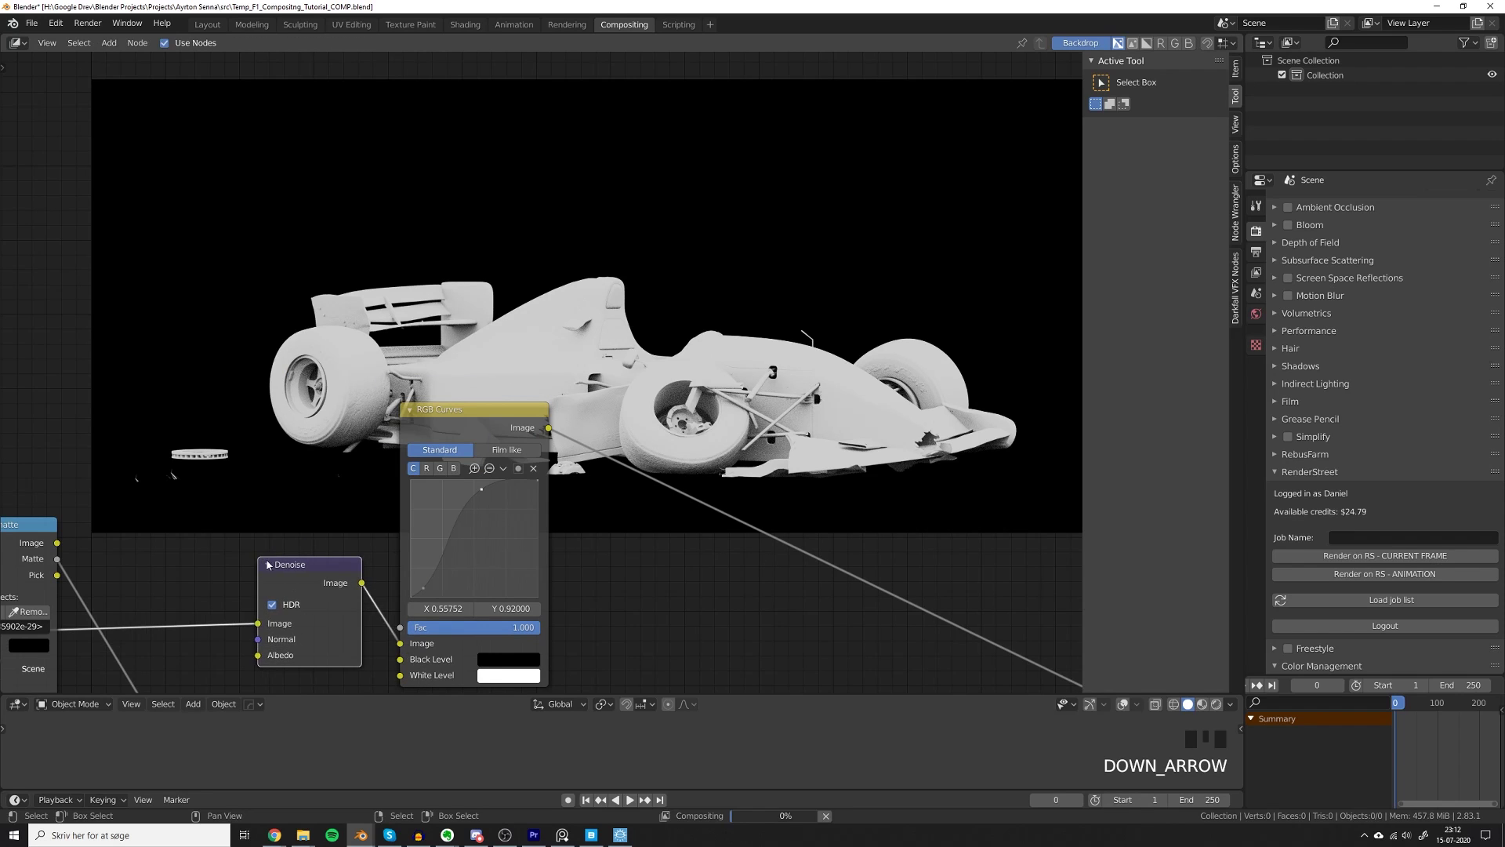
# Connect the RGB Curves Image output to the Multiply node's lower Image input and preview the Multiply node.
pyautogui.moveTo(676, 490); pyautogui.dragTo(619, 376, button='middle')
pyautogui.scroll(-4, 549, 373)
pyautogui.scroll(3, 457, 370)
pyautogui.moveTo(453, 304); pyautogui.dragTo(671, 682)
pyautogui.keyDown('ctrl'); pyautogui.keyDown('shift'); pyautogui.click(690, 629); pyautogui.keyUp('shift'); pyautogui.keyUp('ctrl')
pyautogui.moveTo(689, 629); pyautogui.dragTo(584, 622, button='middle')
pyautogui.scroll(3, 526, 637)
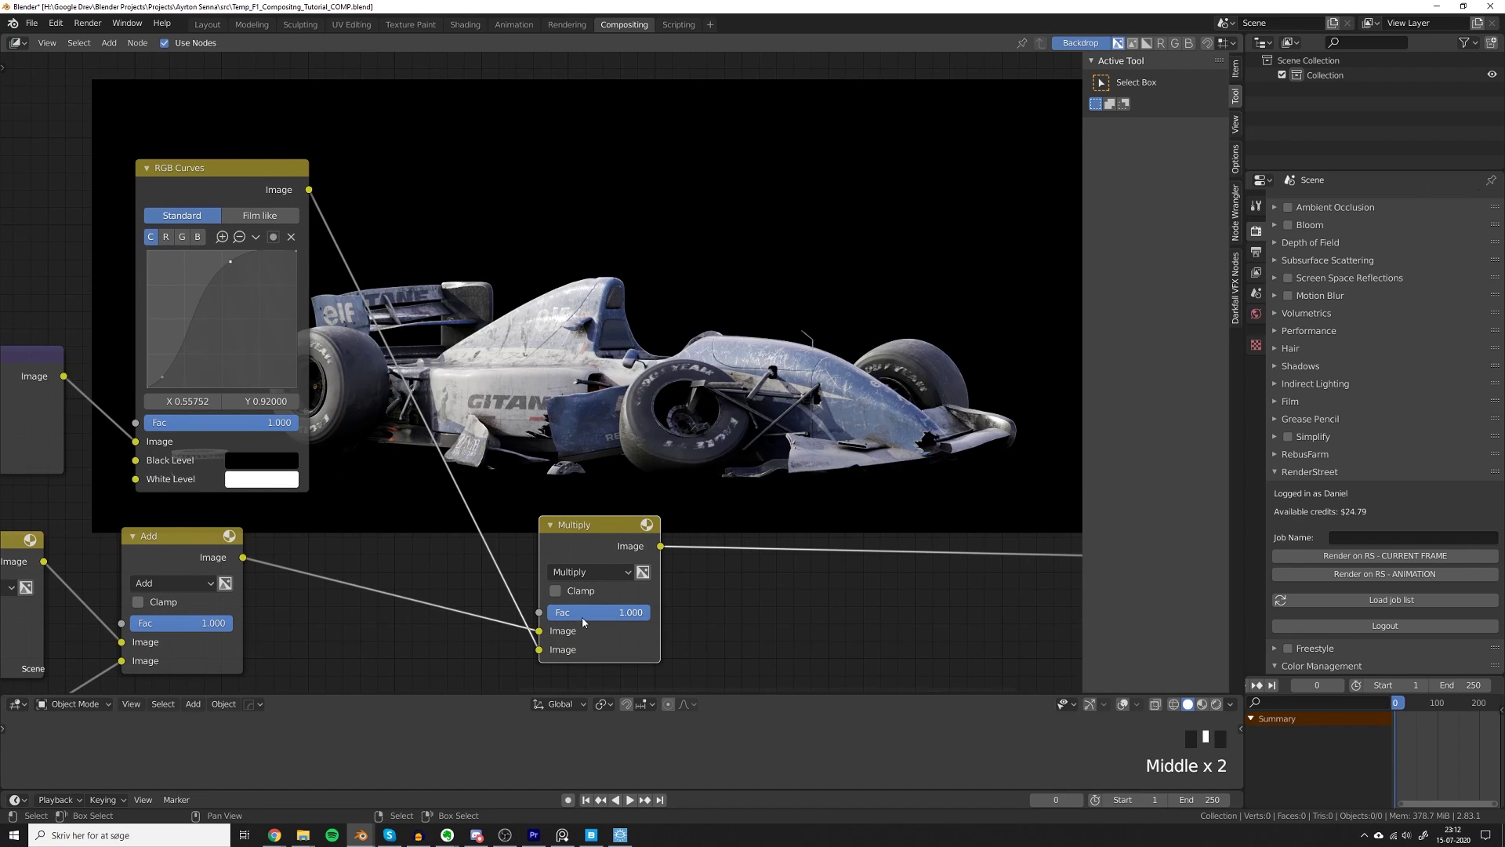
# Try the Multiply node's Fac at 0, and restore it to 1.000.
pyautogui.click(614, 617)
pyautogui.write('10')
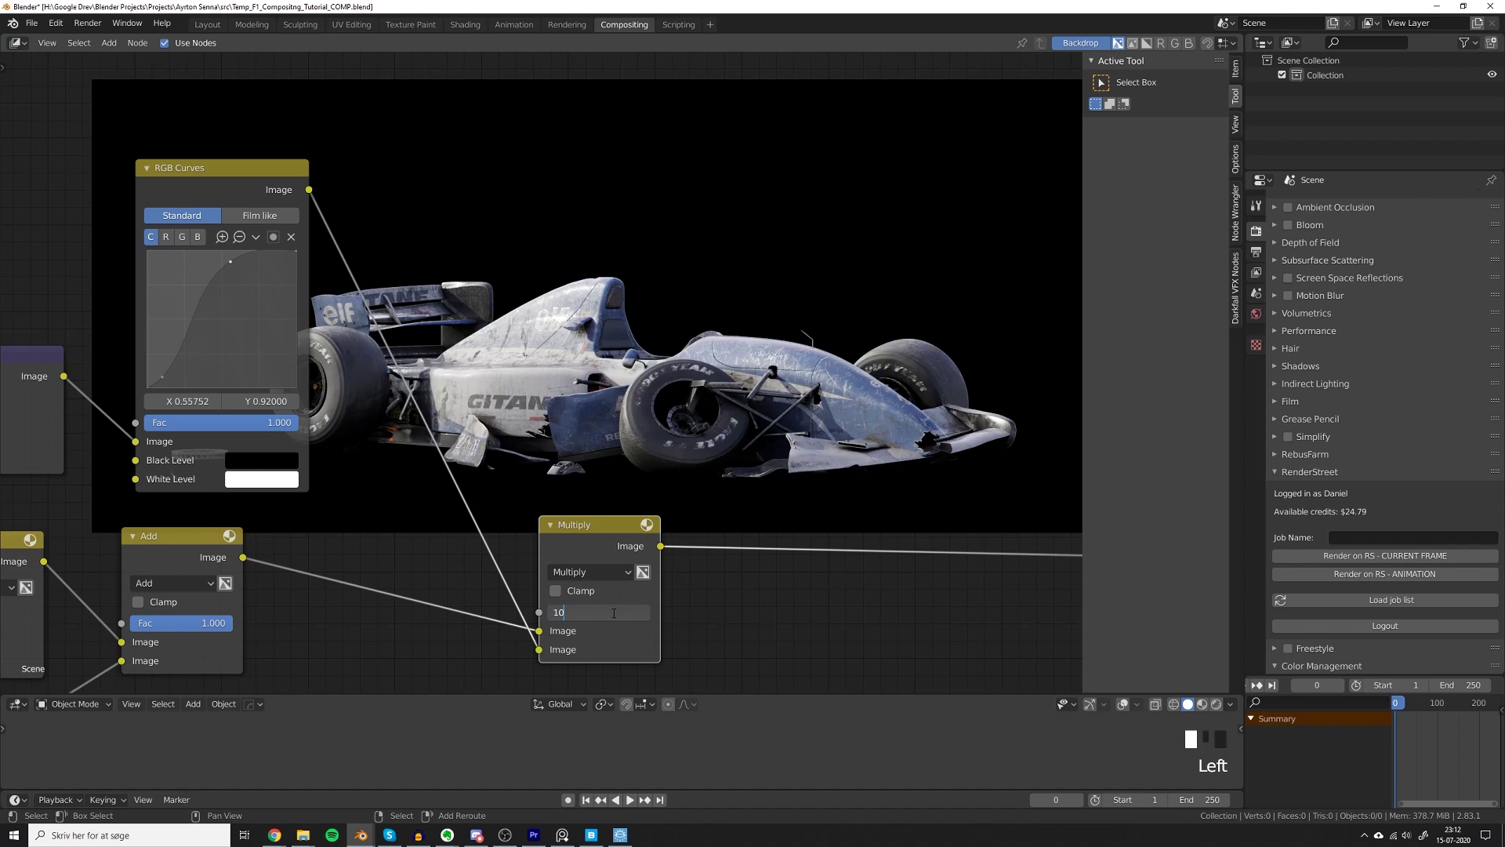
pyautogui.hotkey('shift', 'Left')
pyautogui.hotkey('shift', 'Left')
pyautogui.write('0')
pyautogui.press('Return')
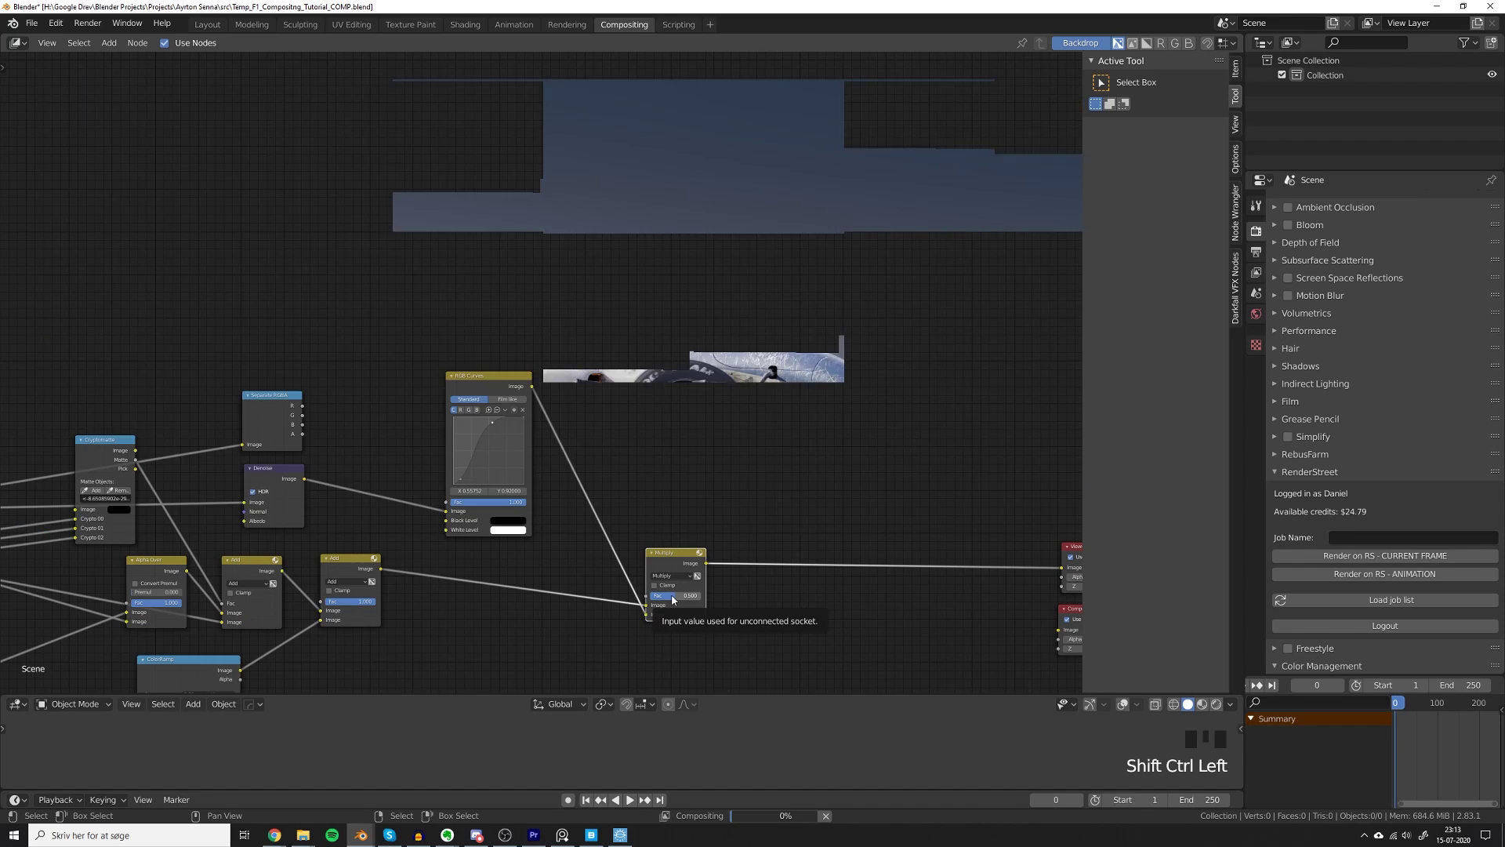
pyautogui.moveTo(672, 599)
pyautogui.mouseDown()
pyautogui.moveTo(623, 599)
pyautogui.moveTo(672, 600)
pyautogui.mouseUp()
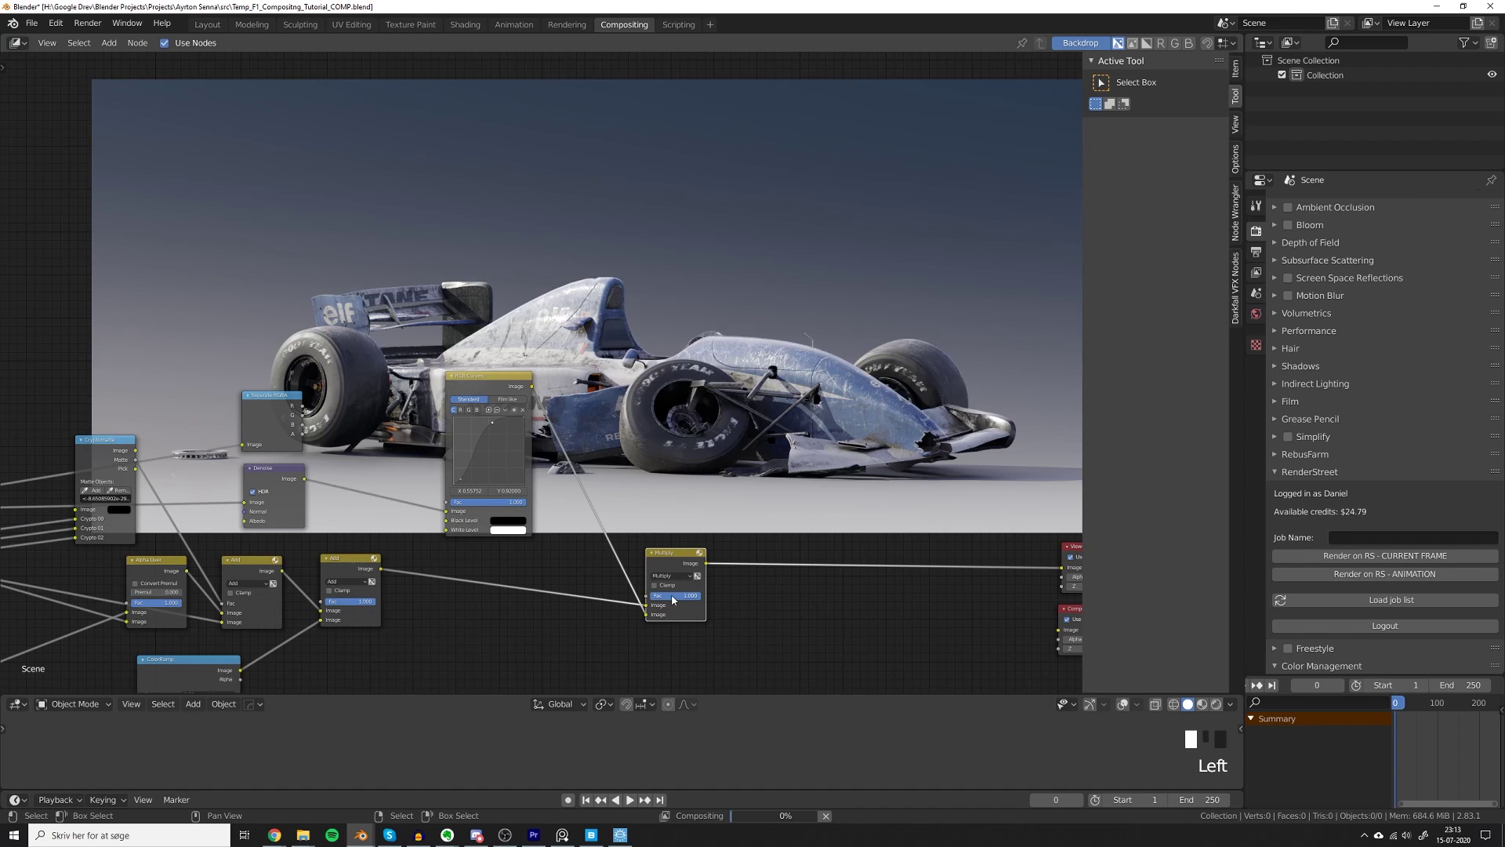
# Preview the denoised ambient occlusion pass, followed by the beauty output of the car's image node.
pyautogui.keyDown('ctrl'); pyautogui.keyDown('shift'); pyautogui.click(301, 478); pyautogui.keyUp('shift'); pyautogui.keyUp('ctrl')
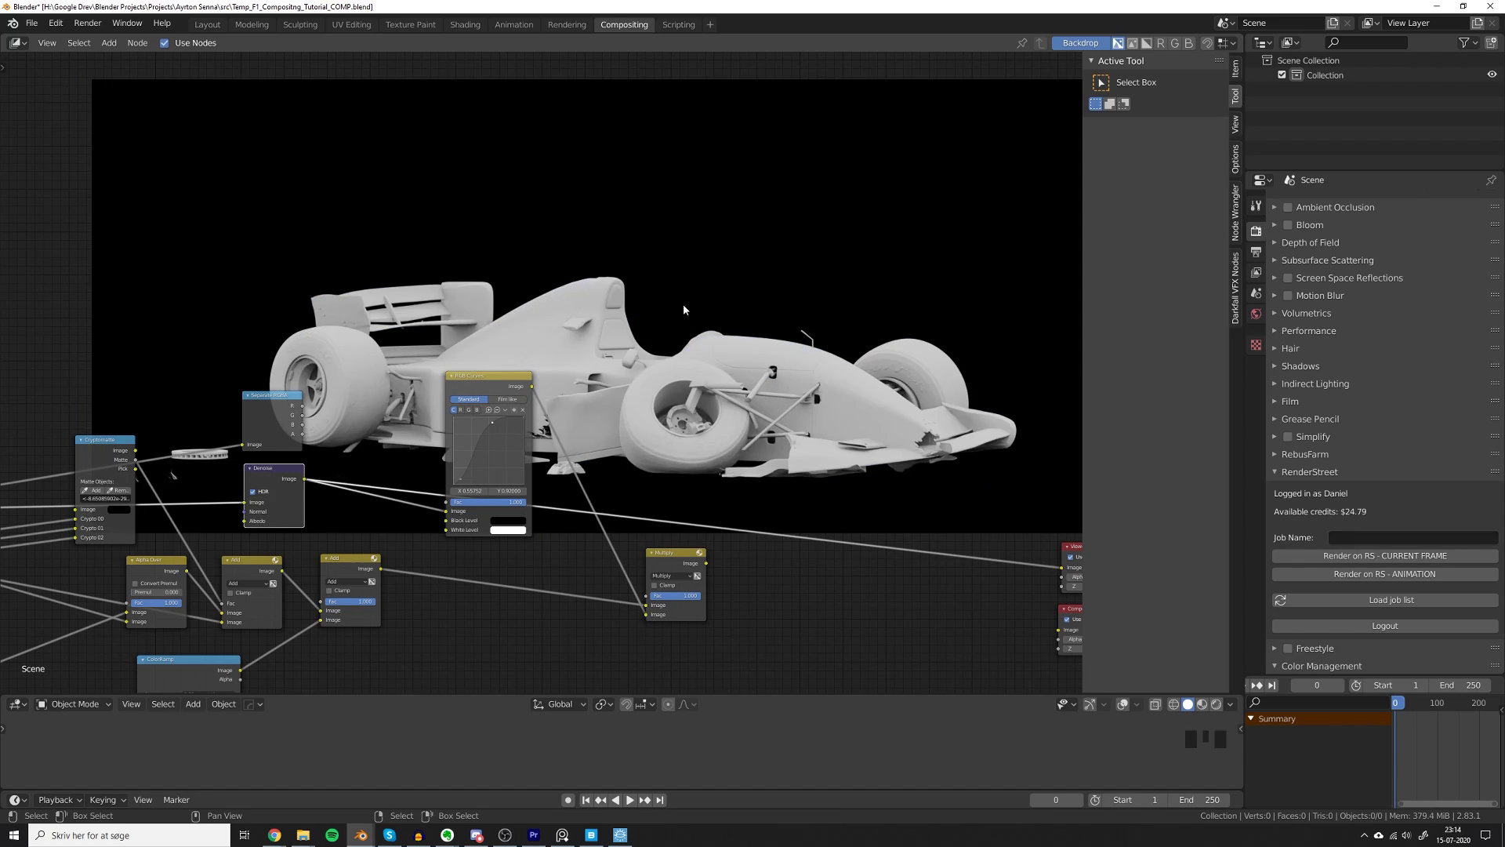
pyautogui.moveTo(378, 409); pyautogui.dragTo(408, 381, button='middle')
pyautogui.moveTo(532, 316); pyautogui.dragTo(598, 346, button='middle')
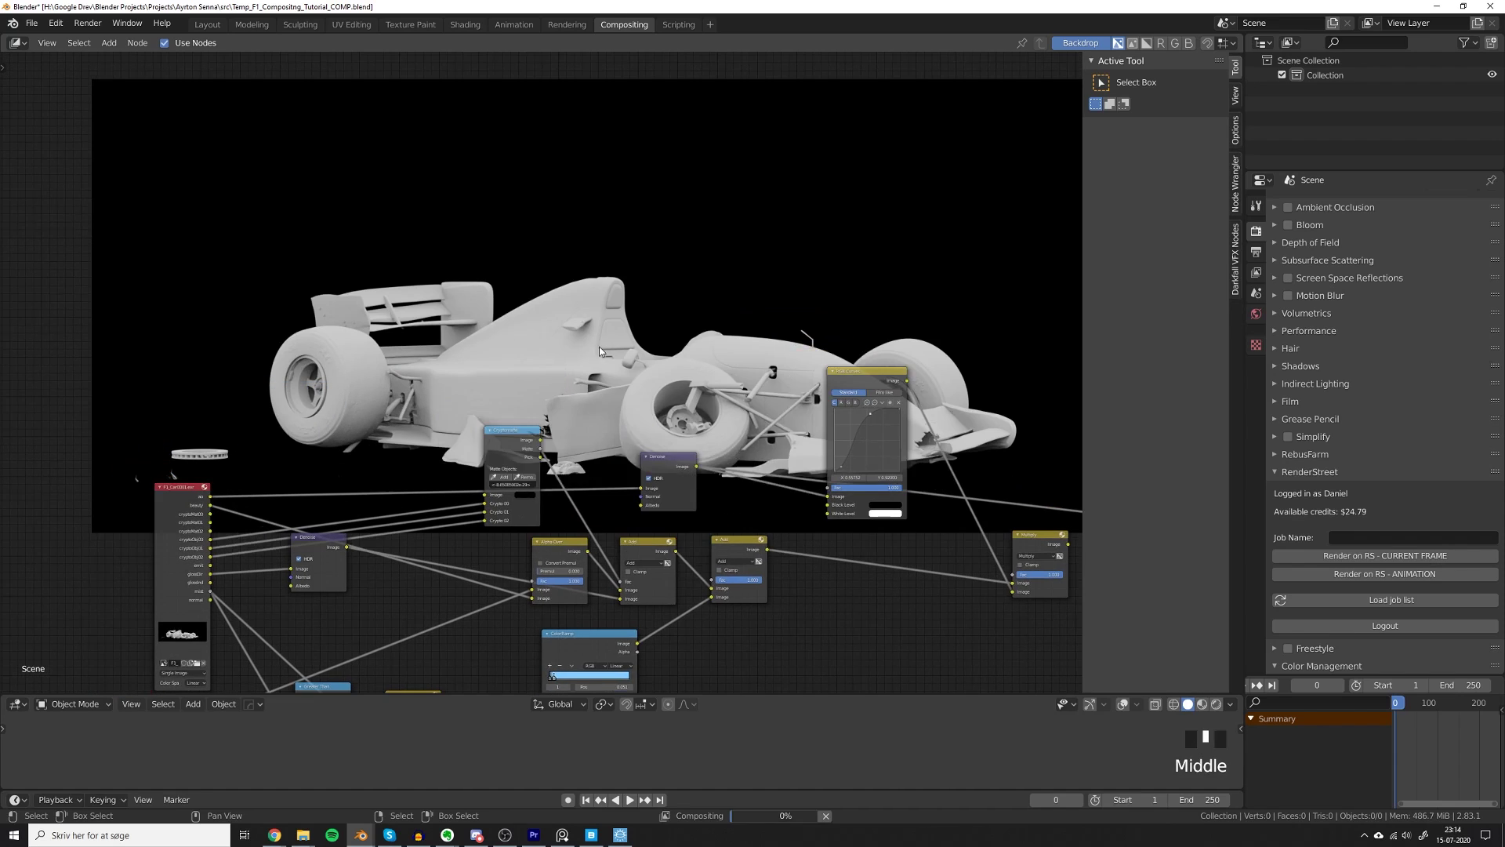
pyautogui.hotkey('shift', 'a')
pyautogui.click(599, 346)
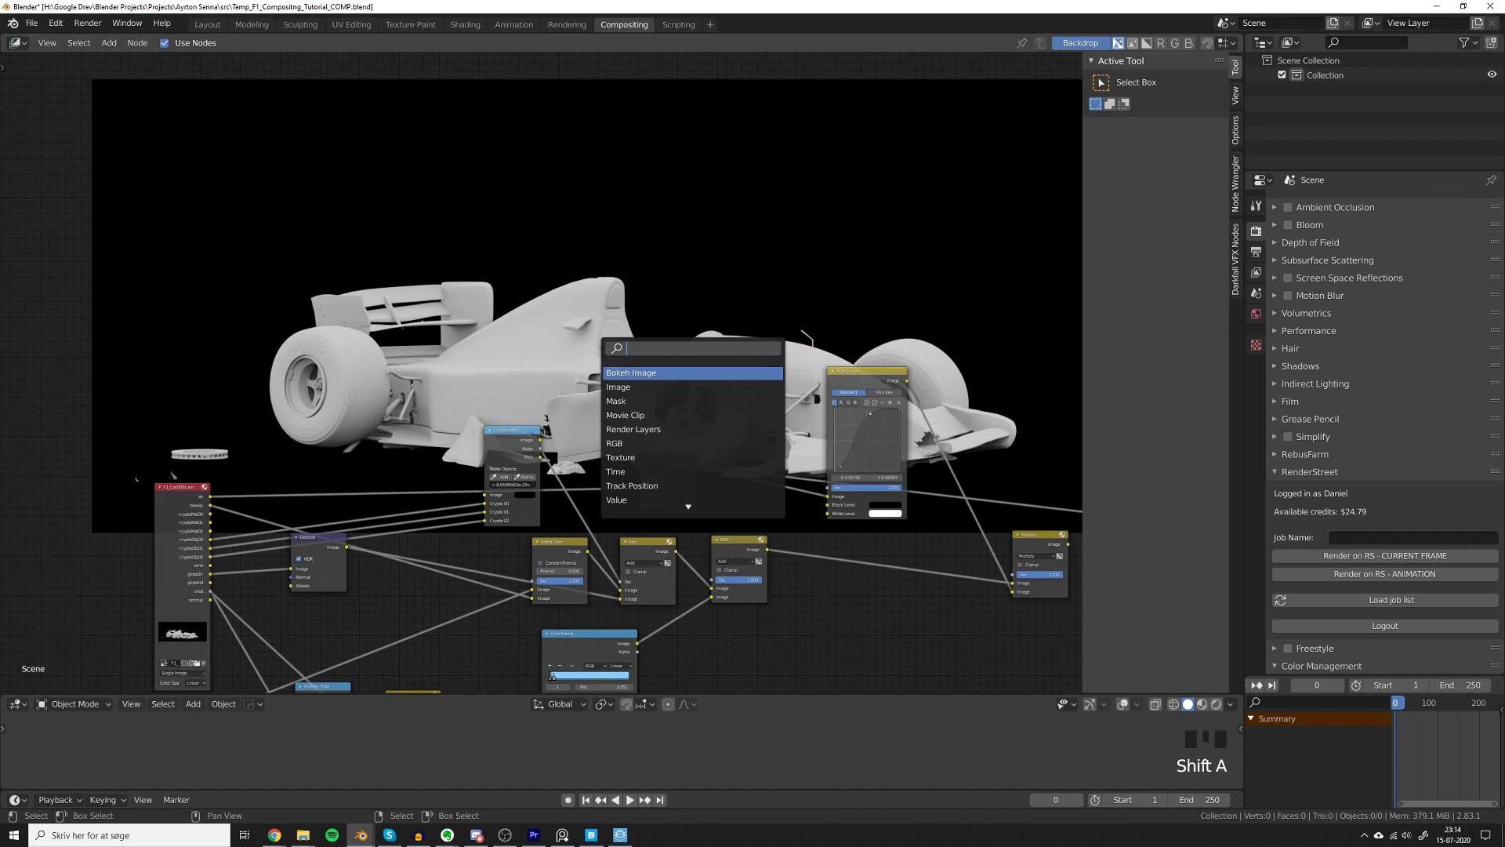
pyautogui.keyDown('ctrl'); pyautogui.keyDown('shift'); pyautogui.click(206, 506); pyautogui.keyUp('shift'); pyautogui.keyUp('ctrl')
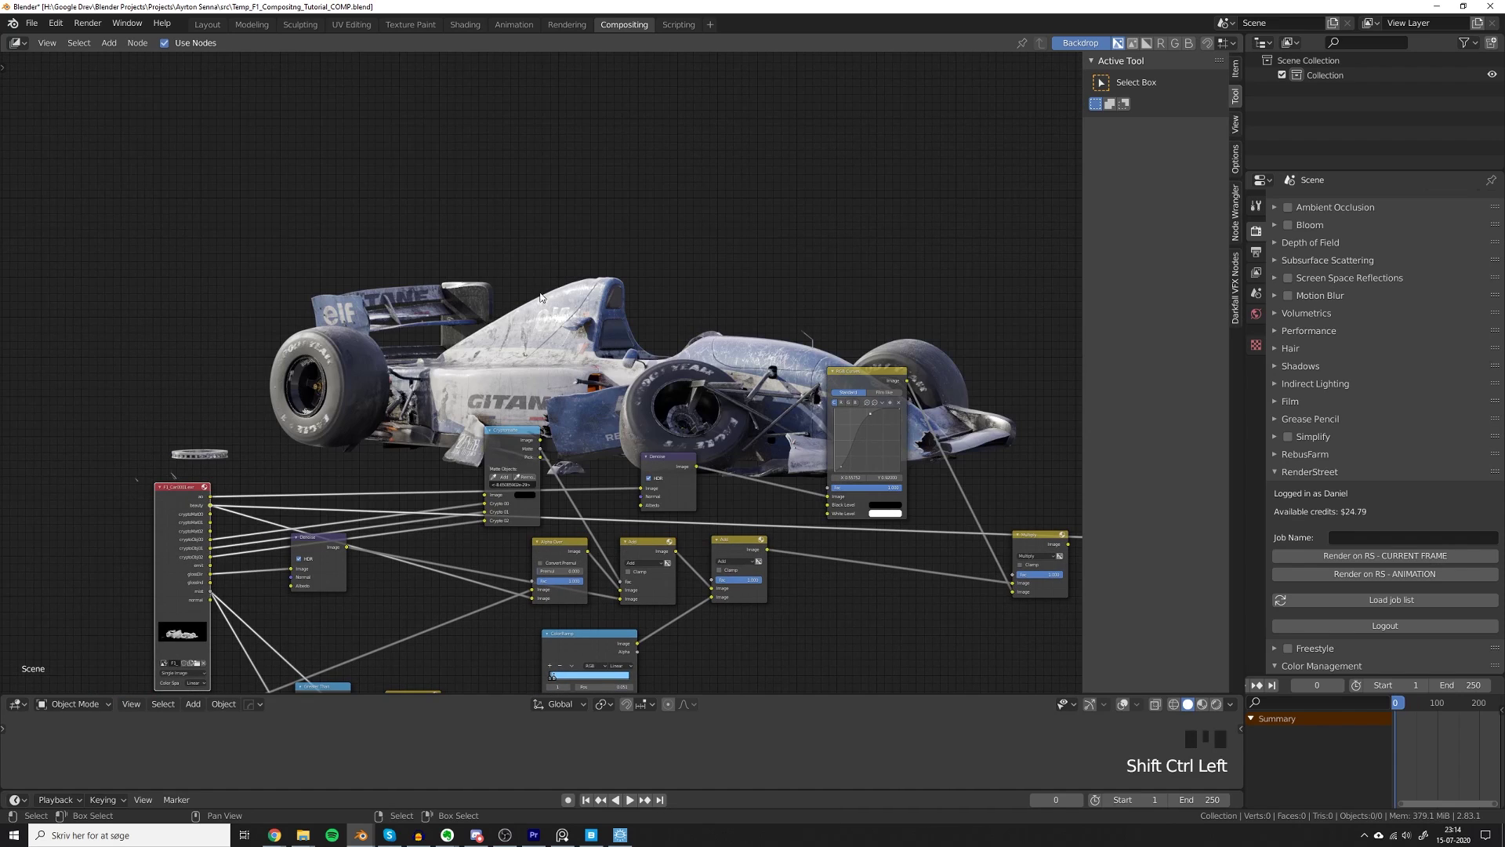
# Add a Separate RGBA node and connect the car image's beauty output to its Image input.
pyautogui.hotkey('shift', 'a')
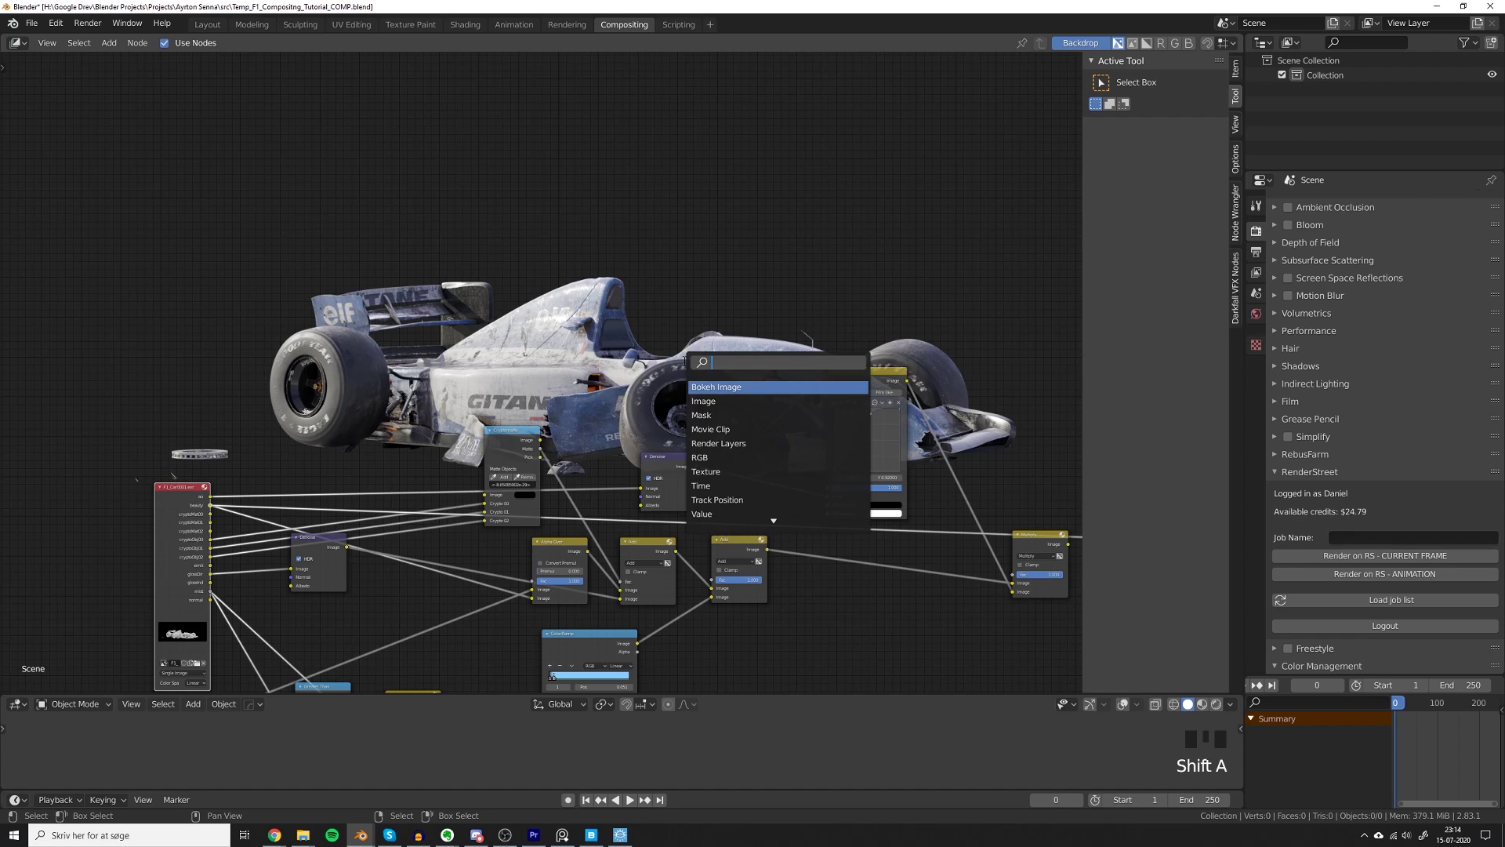
pyautogui.write('sep')
pyautogui.press('Down')
pyautogui.press('Return')
pyautogui.click(653, 374)
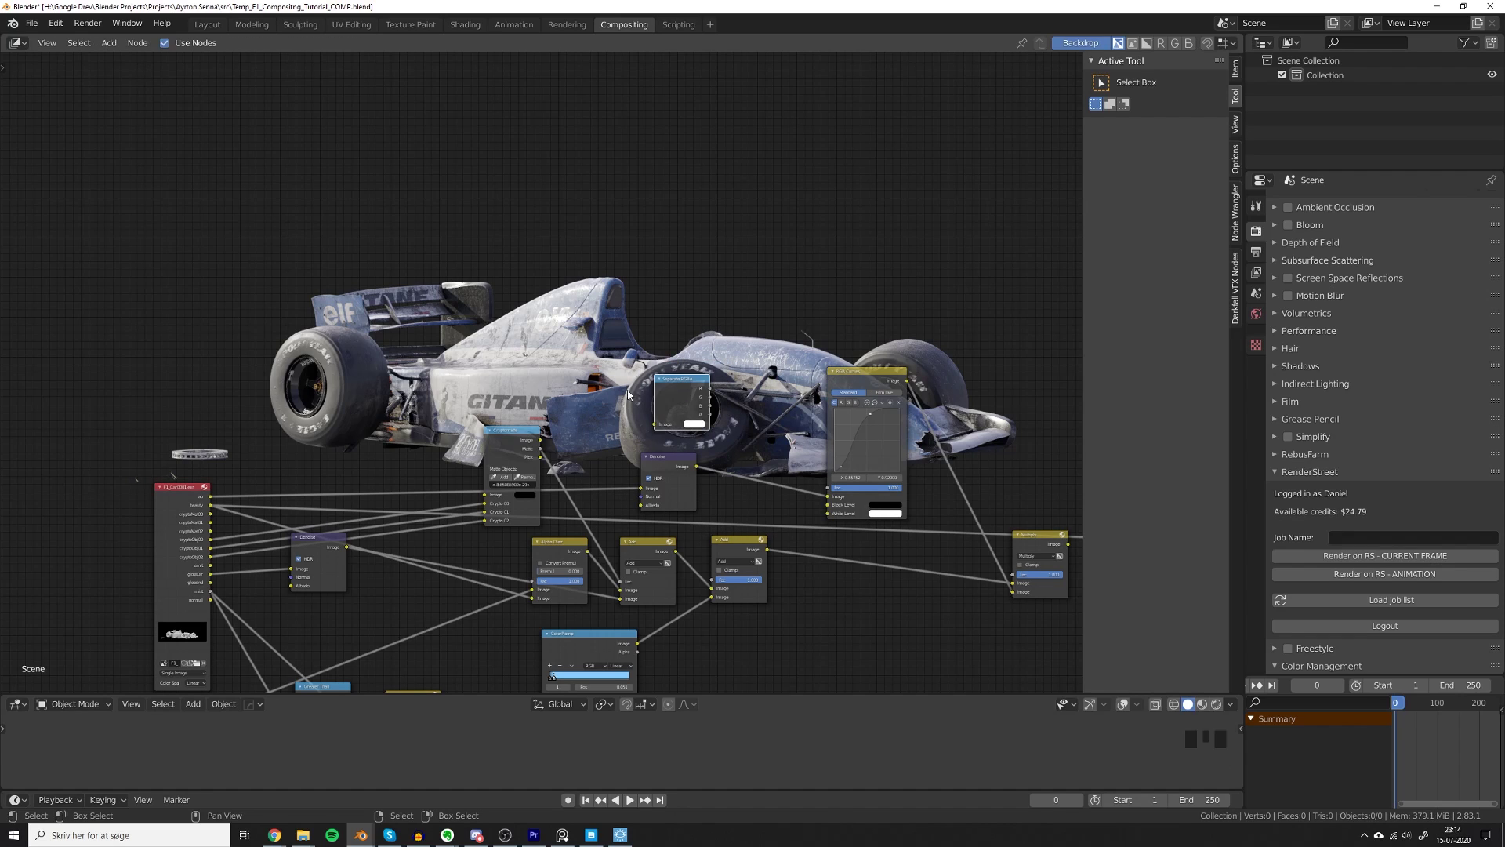
pyautogui.moveTo(210, 511); pyautogui.dragTo(688, 407)
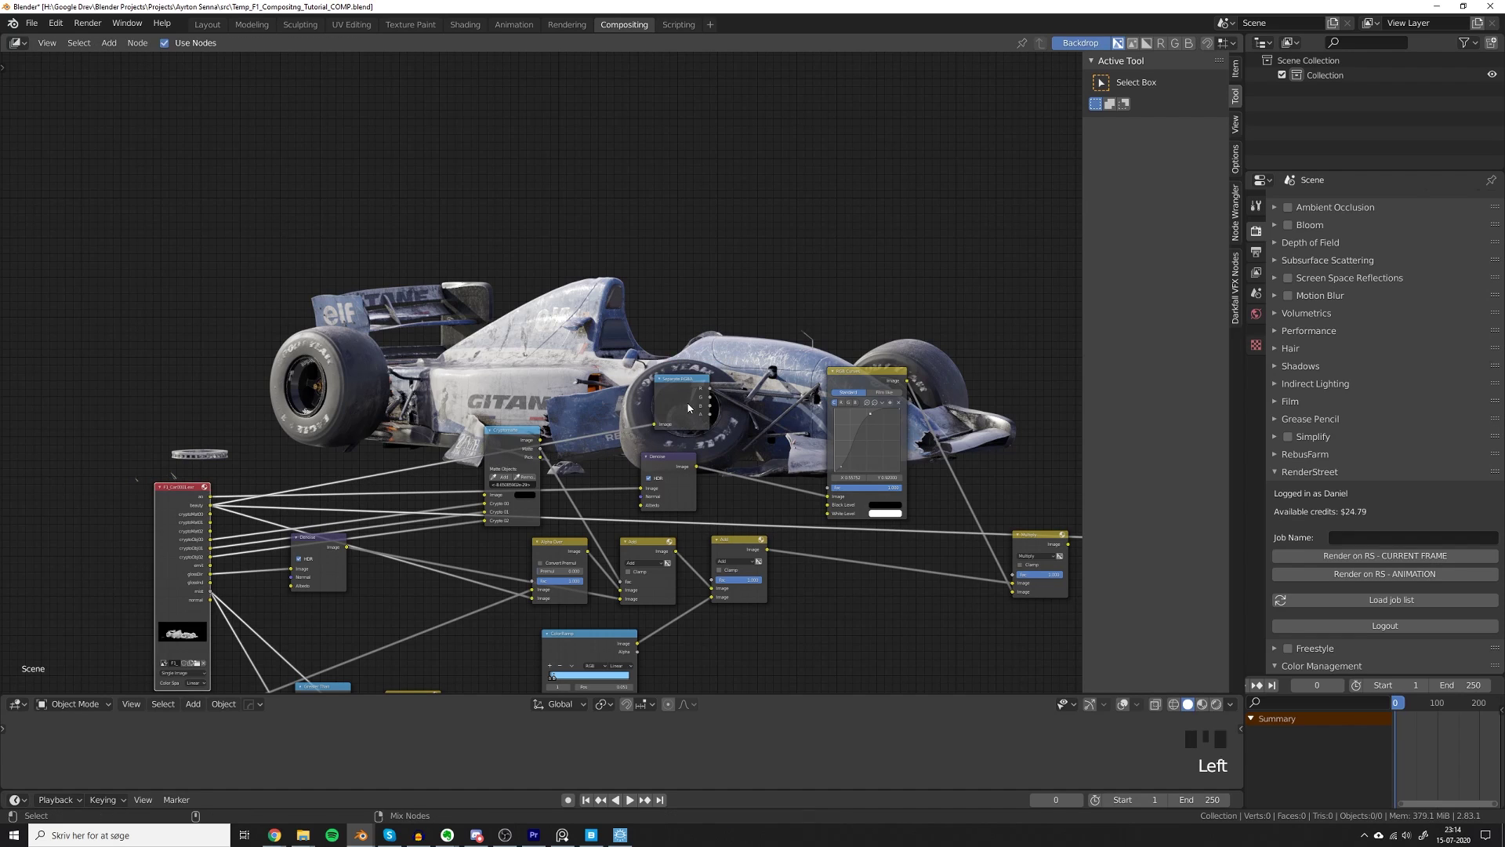
# Connect the Separate RGBA node's A output to the Multiply mix node's Fac and preview the Multiply node.
pyautogui.moveTo(711, 418); pyautogui.dragTo(439, 414, button='middle')
pyautogui.scroll(1, 418, 412)
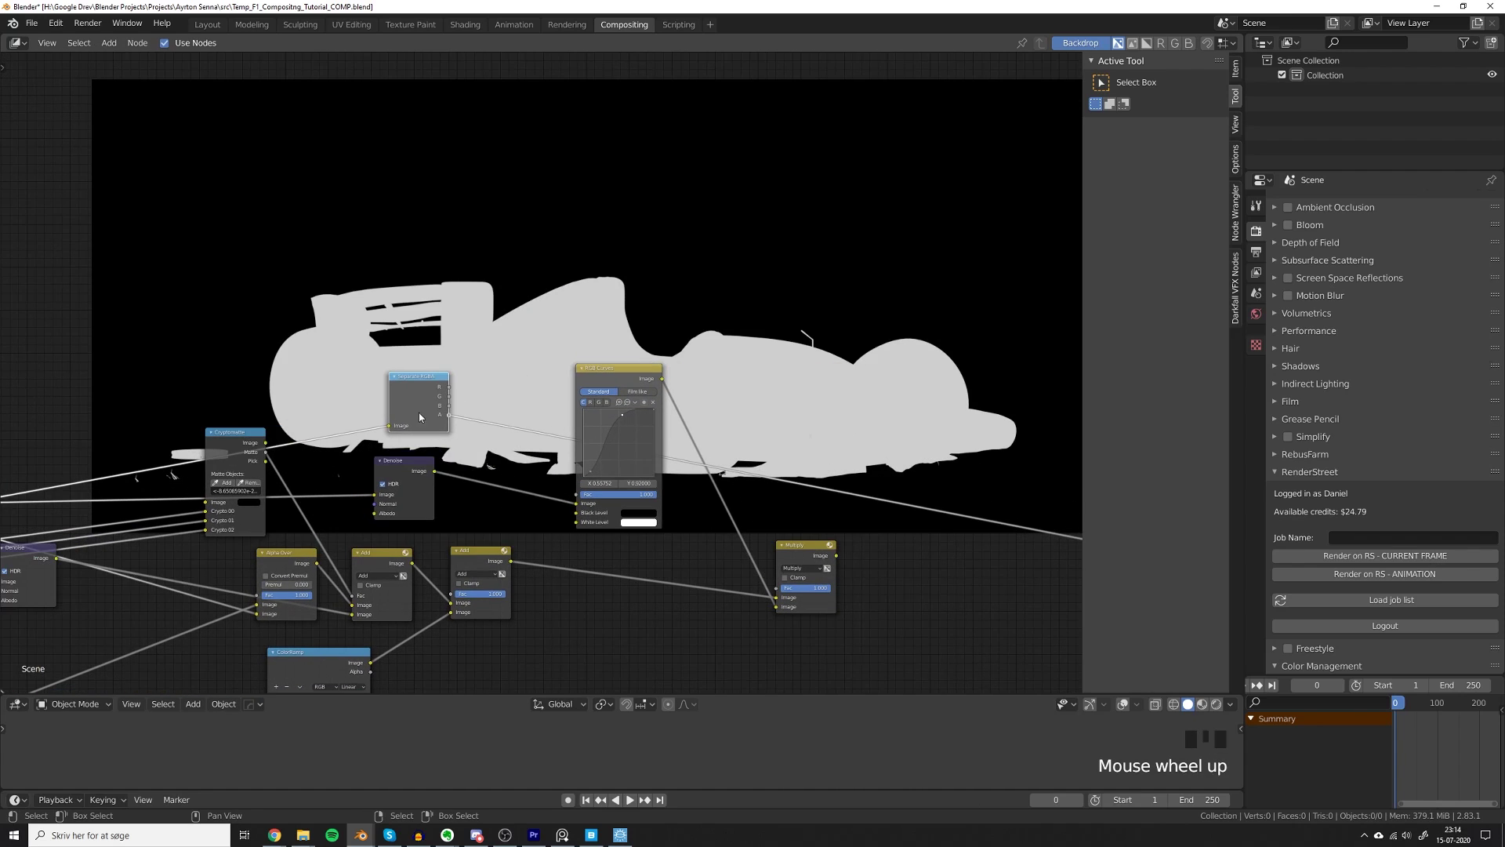
pyautogui.moveTo(447, 417); pyautogui.dragTo(776, 587)
pyautogui.keyDown('ctrl'); pyautogui.keyDown('shift'); pyautogui.click(802, 547); pyautogui.keyUp('shift'); pyautogui.keyUp('ctrl')
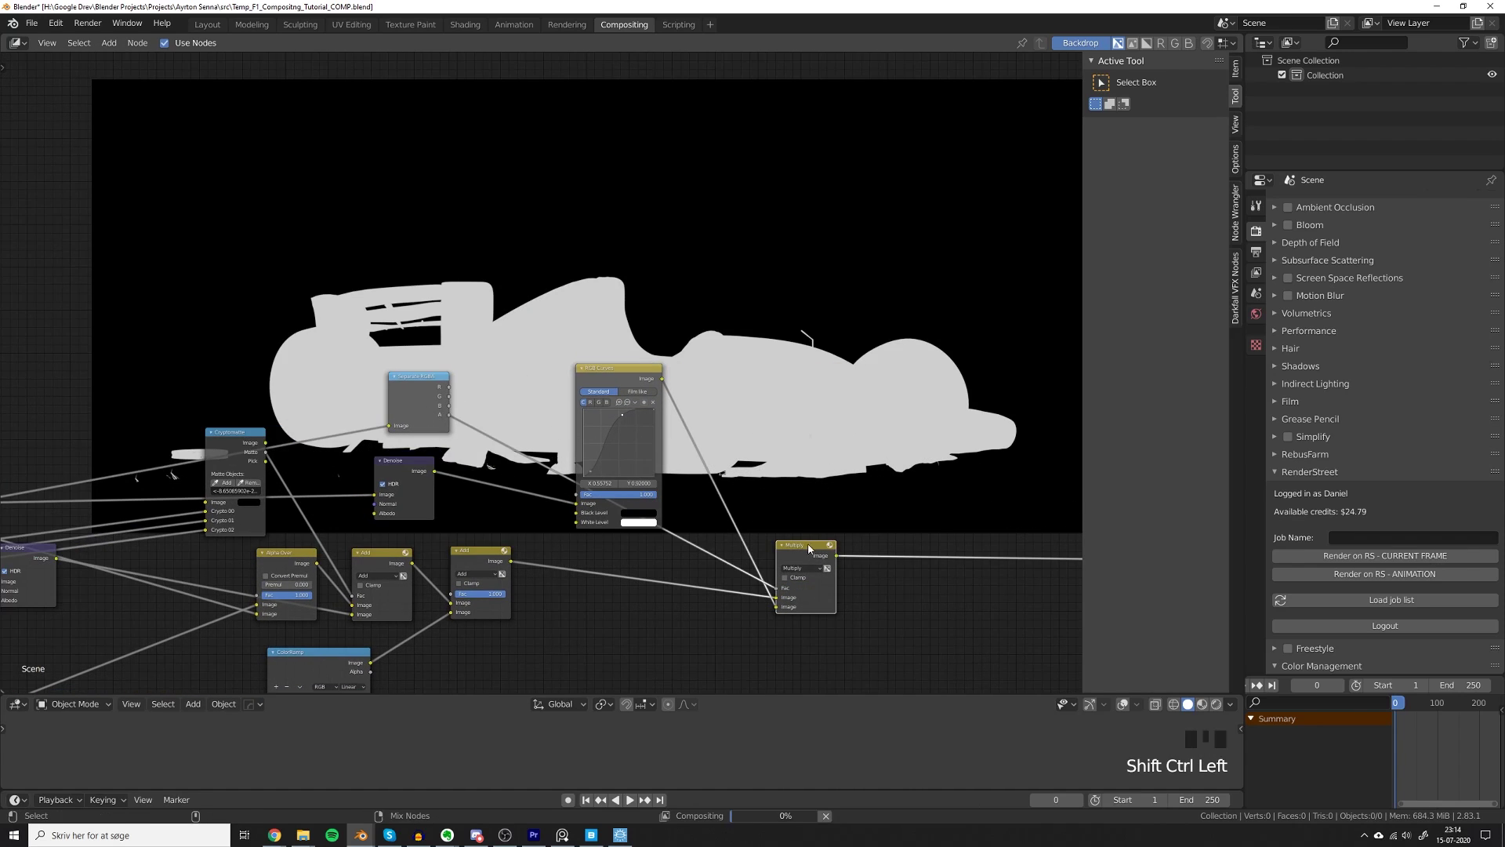
# Swap the Multiply mix node's inputs and back, and mute and unmute it to compare the ambient occlusion effect.
pyautogui.moveTo(825, 558); pyautogui.dragTo(654, 539, button='middle')
pyautogui.scroll(4, 661, 576)
pyautogui.moveTo(671, 583); pyautogui.dragTo(708, 574)
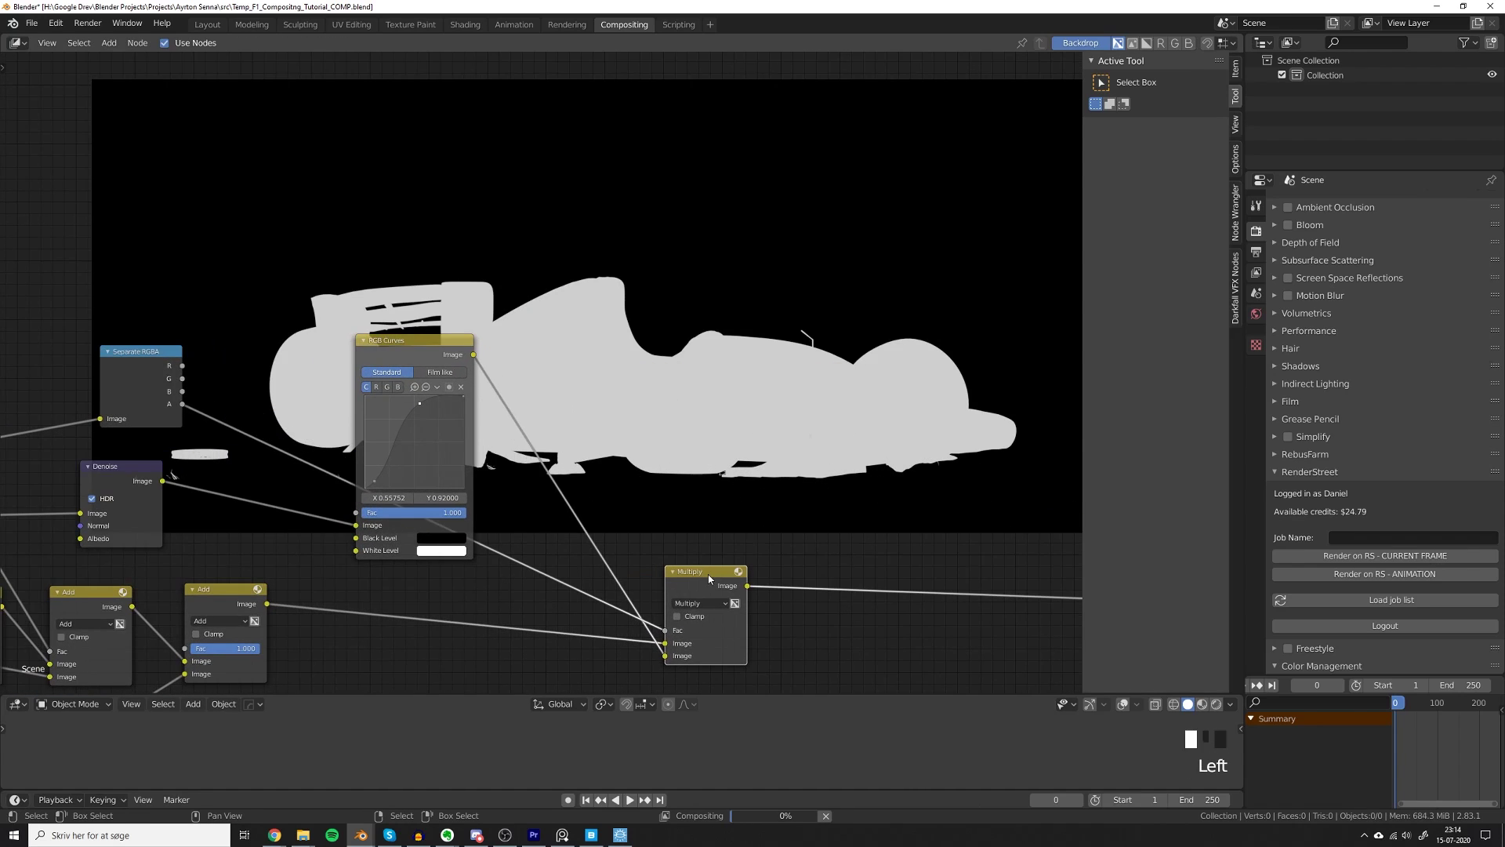
pyautogui.hotkey('alt', 's')
pyautogui.hotkey('alt', 's')
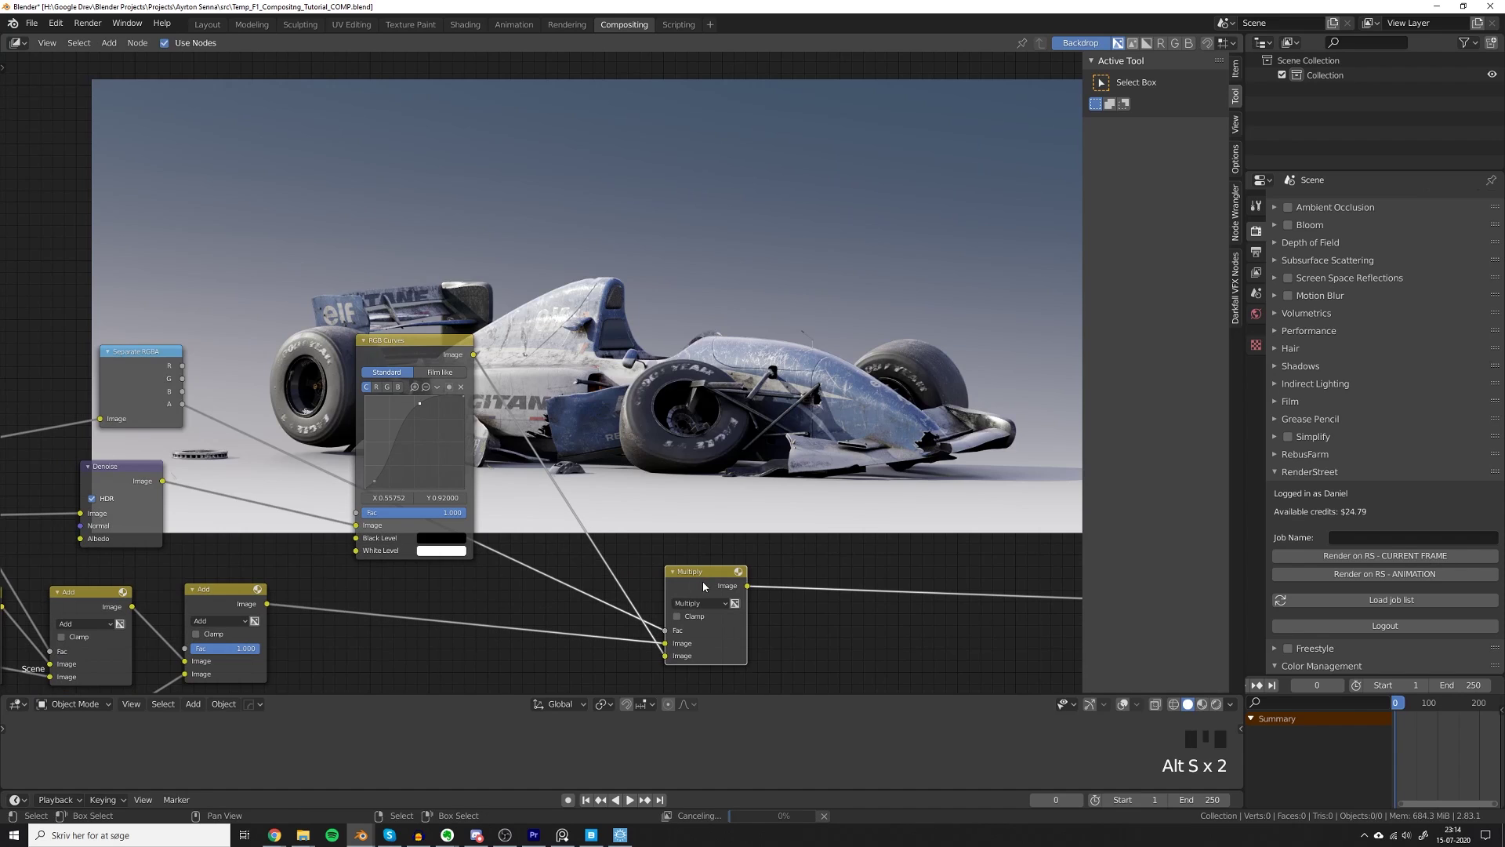
pyautogui.press('m')
pyautogui.press('m')
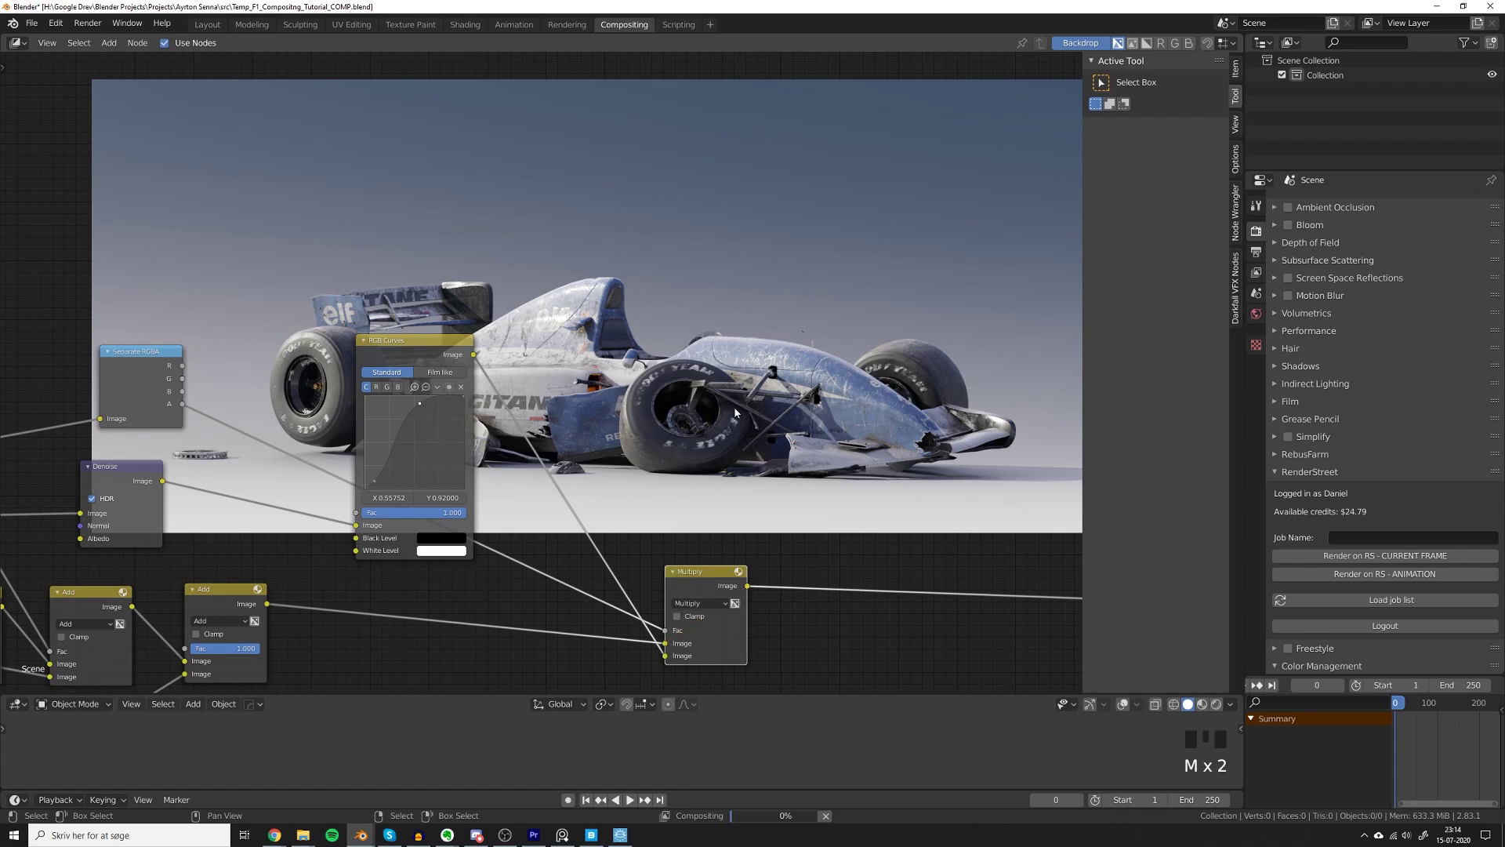
# Move the RGB Curves node away from the Multiply mix node to make room on their link.
pyautogui.moveTo(596, 560); pyautogui.dragTo(661, 502, button='middle')
pyautogui.scroll(-5, 661, 502)
pyautogui.moveTo(497, 325); pyautogui.dragTo(504, 379, button='middle')
pyautogui.scroll(6, 504, 380)
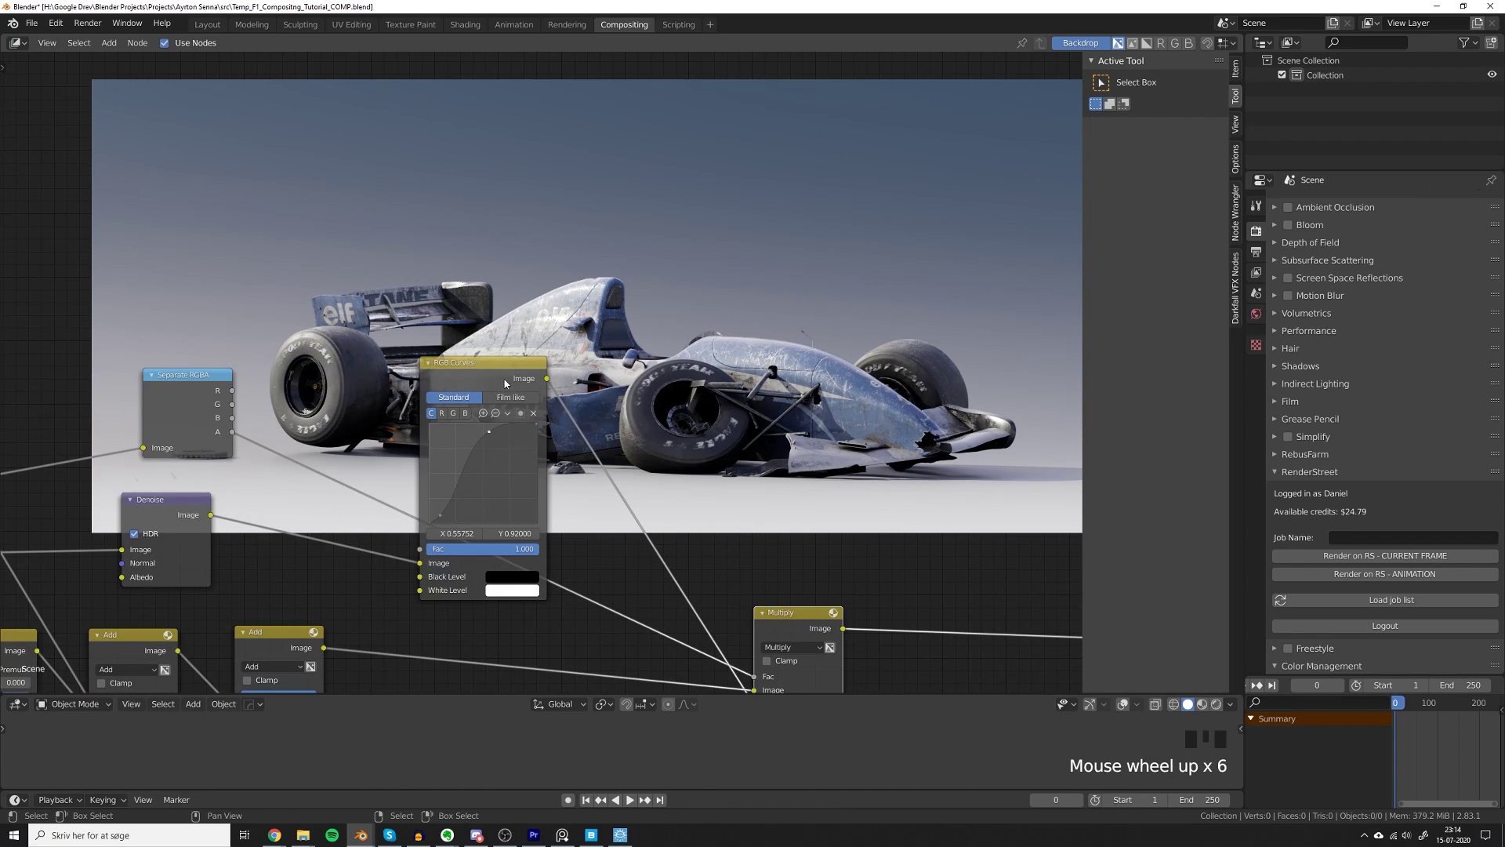
pyautogui.click(495, 366)
pyautogui.press('g')
pyautogui.click(436, 330)
pyautogui.scroll(-1, 509, 511)
pyautogui.moveTo(631, 487); pyautogui.dragTo(514, 463, button='middle')
pyautogui.scroll(2, 515, 463)
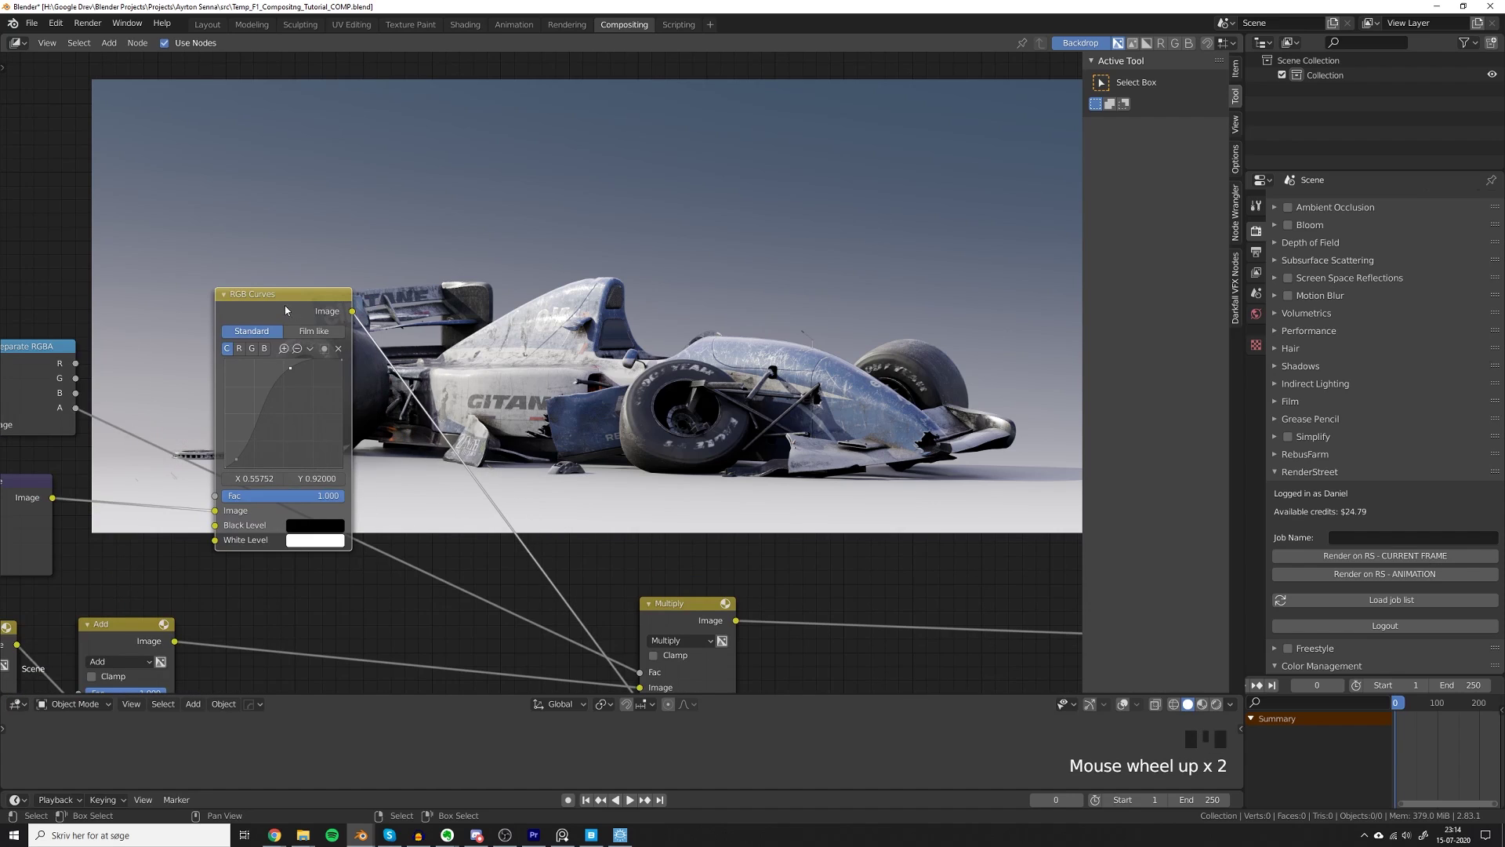
pyautogui.moveTo(271, 311); pyautogui.dragTo(195, 336)
# Insert a Math node set to Add between RGB Curves and the Multiply mix node, and preview its output.
pyautogui.hotkey('shift', 'a')
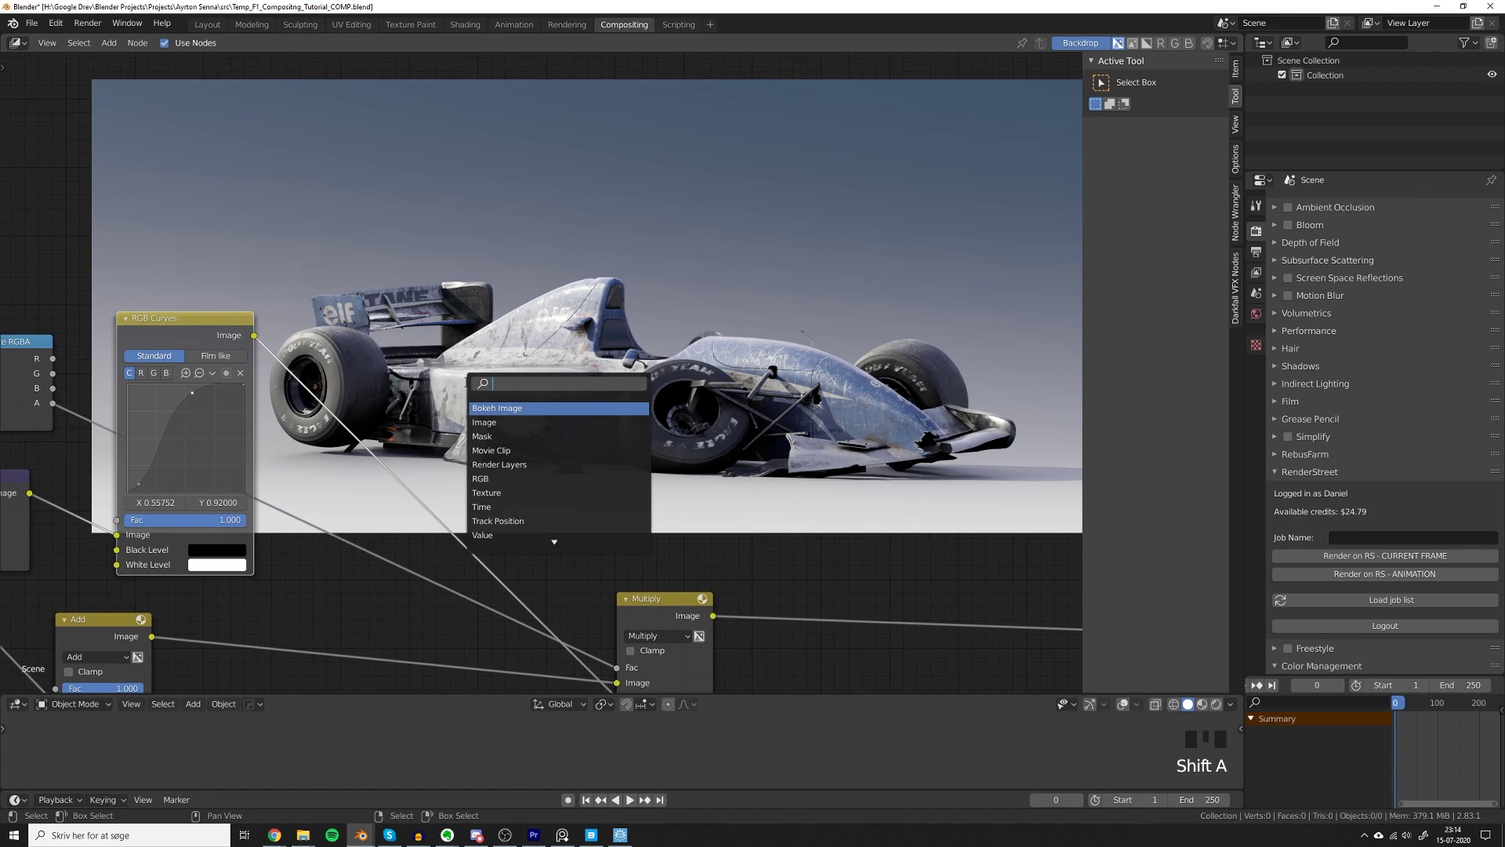
pyautogui.write('math')
pyautogui.press('Return')
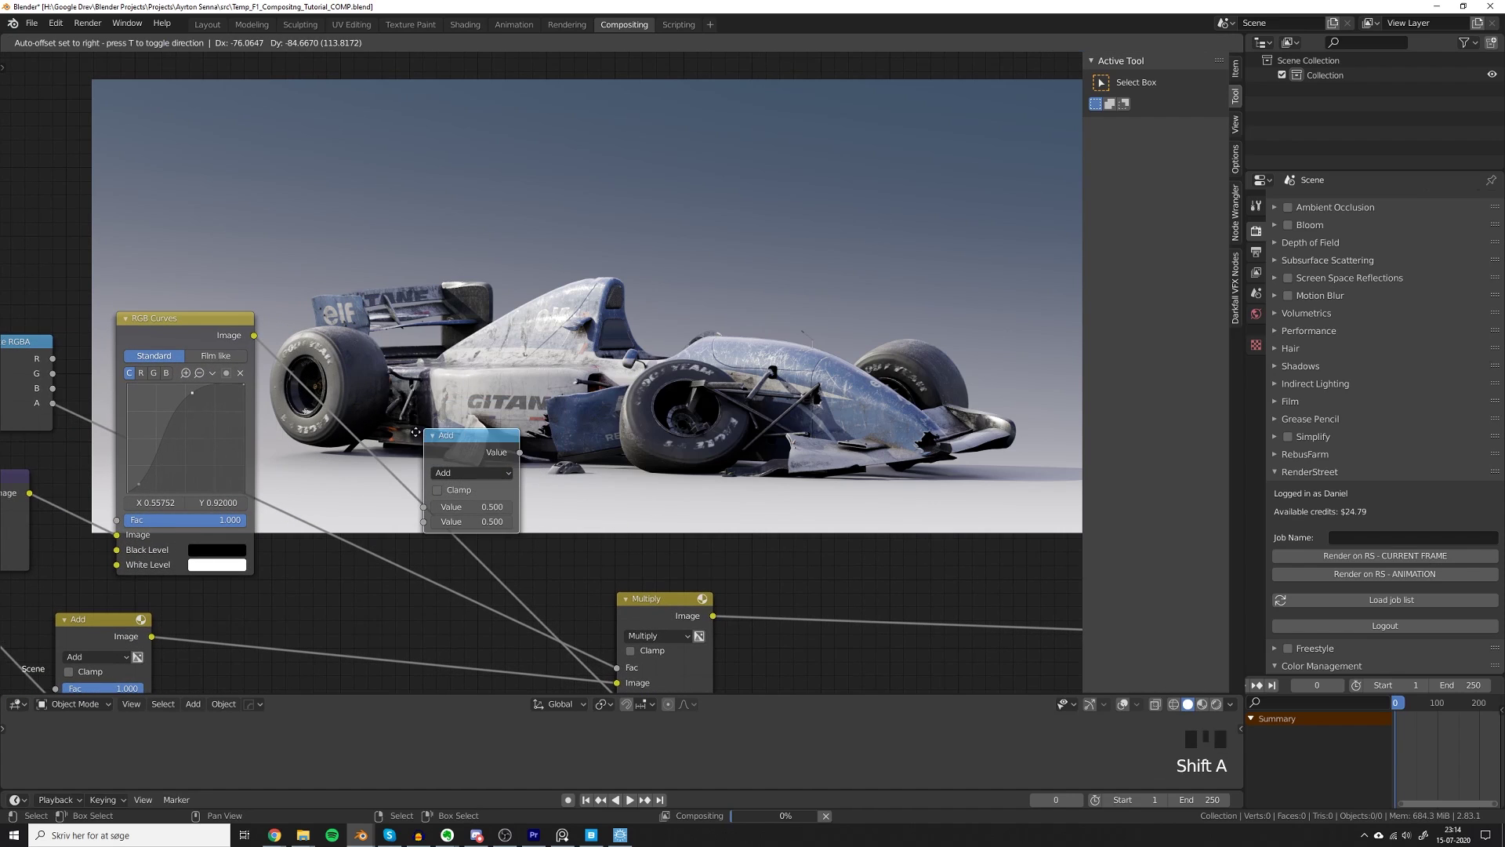
pyautogui.click(412, 439)
pyautogui.keyDown('ctrl'); pyautogui.keyDown('shift'); pyautogui.click(448, 450); pyautogui.keyUp('shift'); pyautogui.keyUp('ctrl')
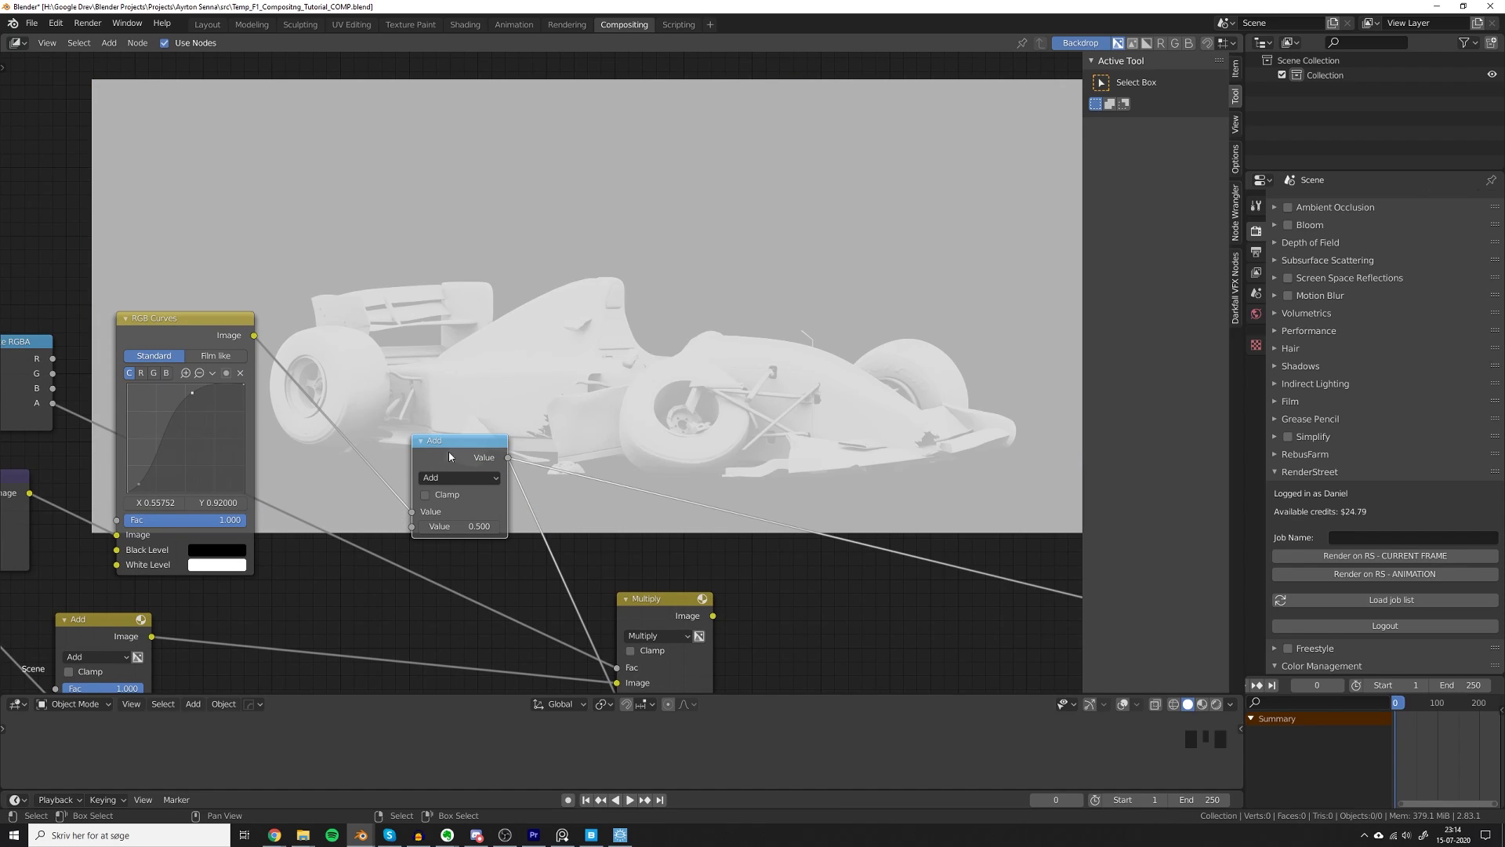
# Preview the Multiply mix node and repeatedly mute and unmute it to compare the car with and without ambient occlusion.
pyautogui.moveTo(602, 413); pyautogui.dragTo(491, 457, button='middle')
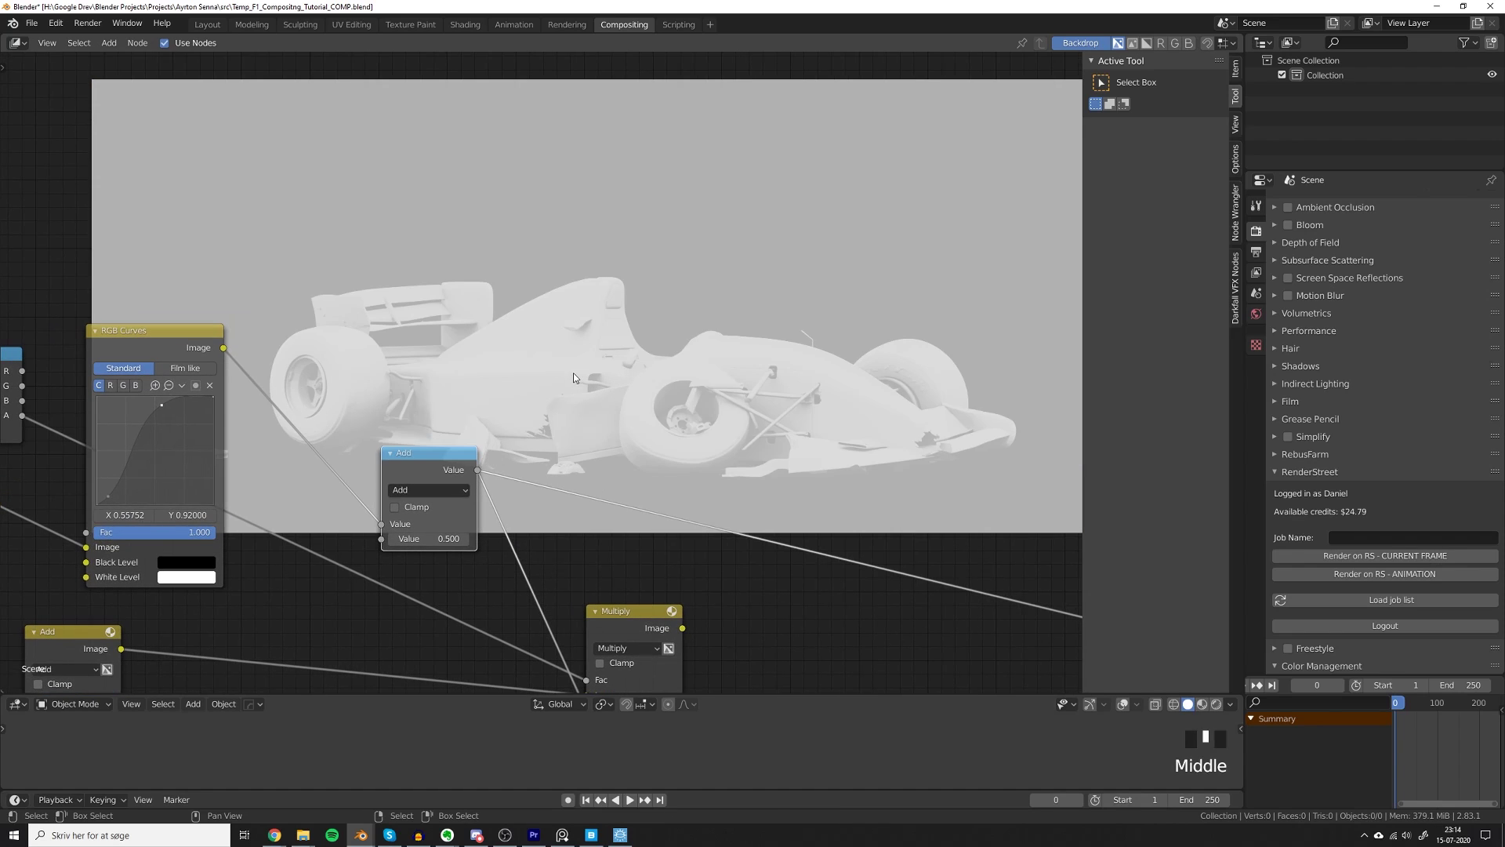
pyautogui.moveTo(531, 381); pyautogui.dragTo(541, 310, button='middle')
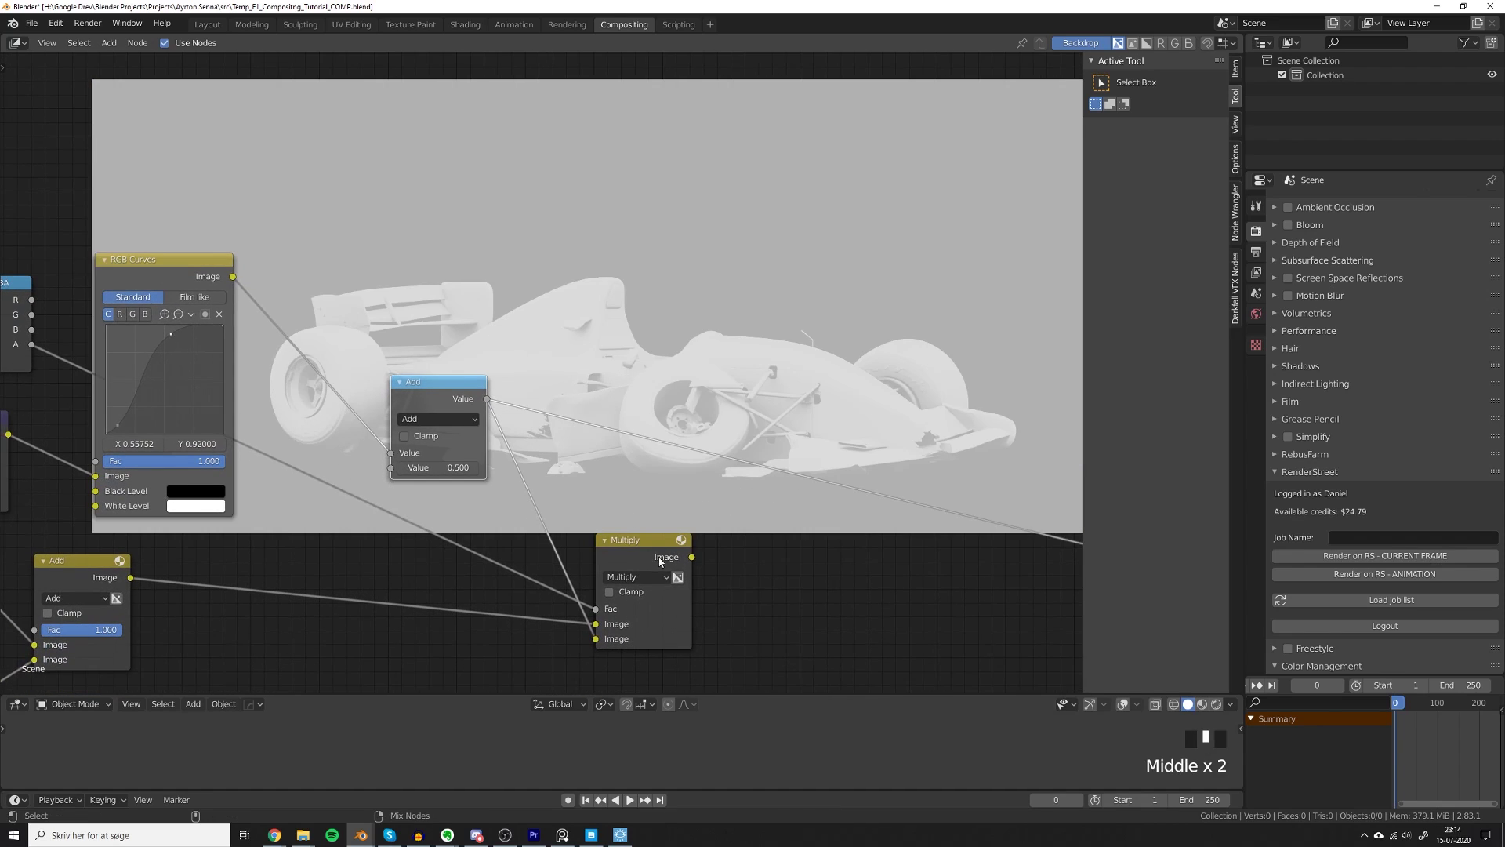
pyautogui.keyDown('ctrl'); pyautogui.keyDown('shift'); pyautogui.click(639, 580); pyautogui.keyUp('shift'); pyautogui.keyUp('ctrl')
pyautogui.moveTo(490, 491); pyautogui.dragTo(458, 517, button='middle')
pyautogui.press('m')
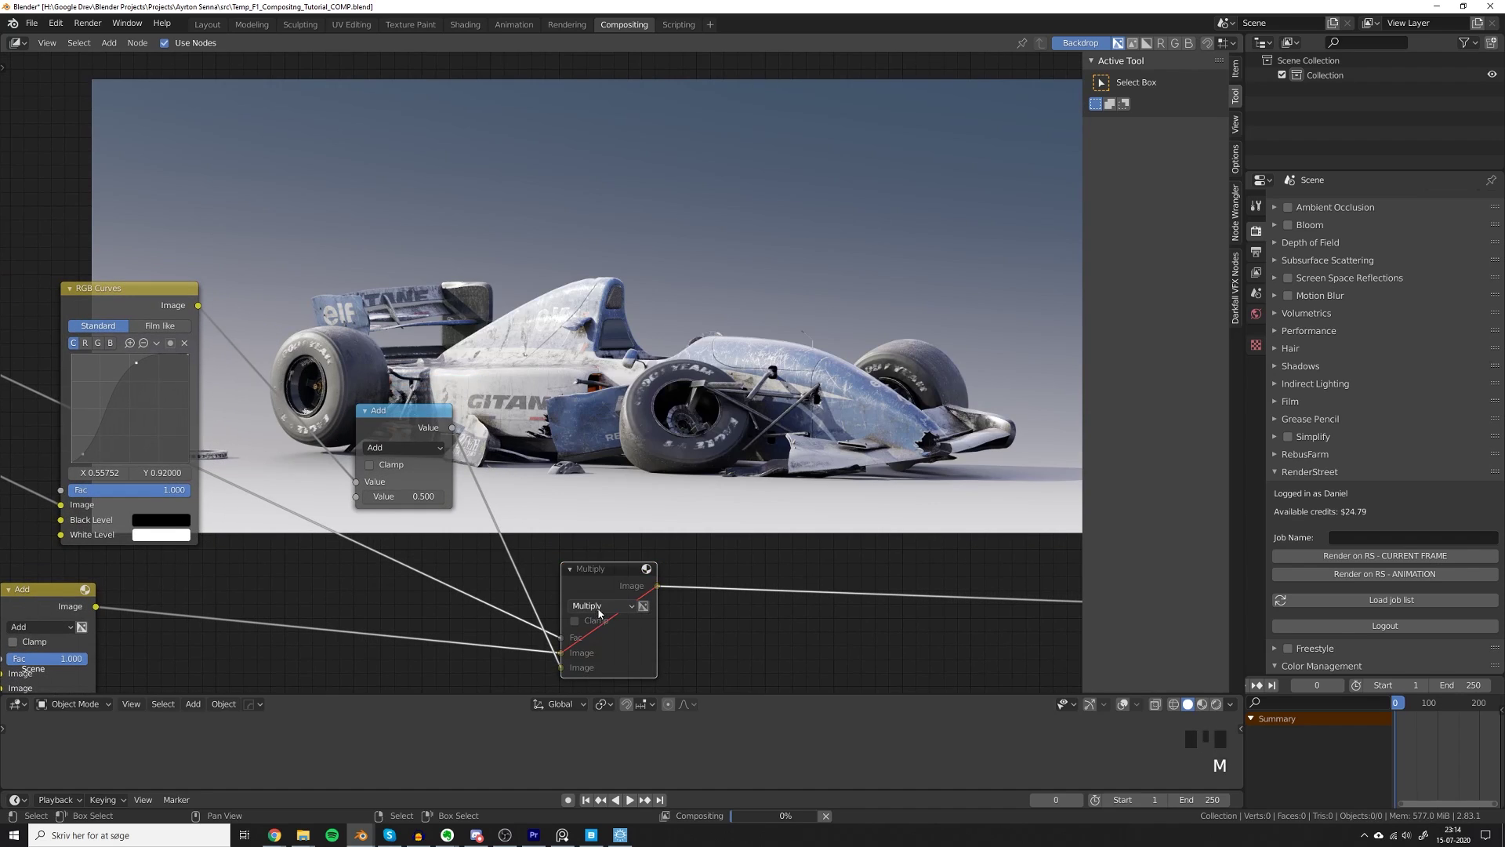
pyautogui.moveTo(612, 597); pyautogui.dragTo(514, 634, button='middle')
pyautogui.press('m')
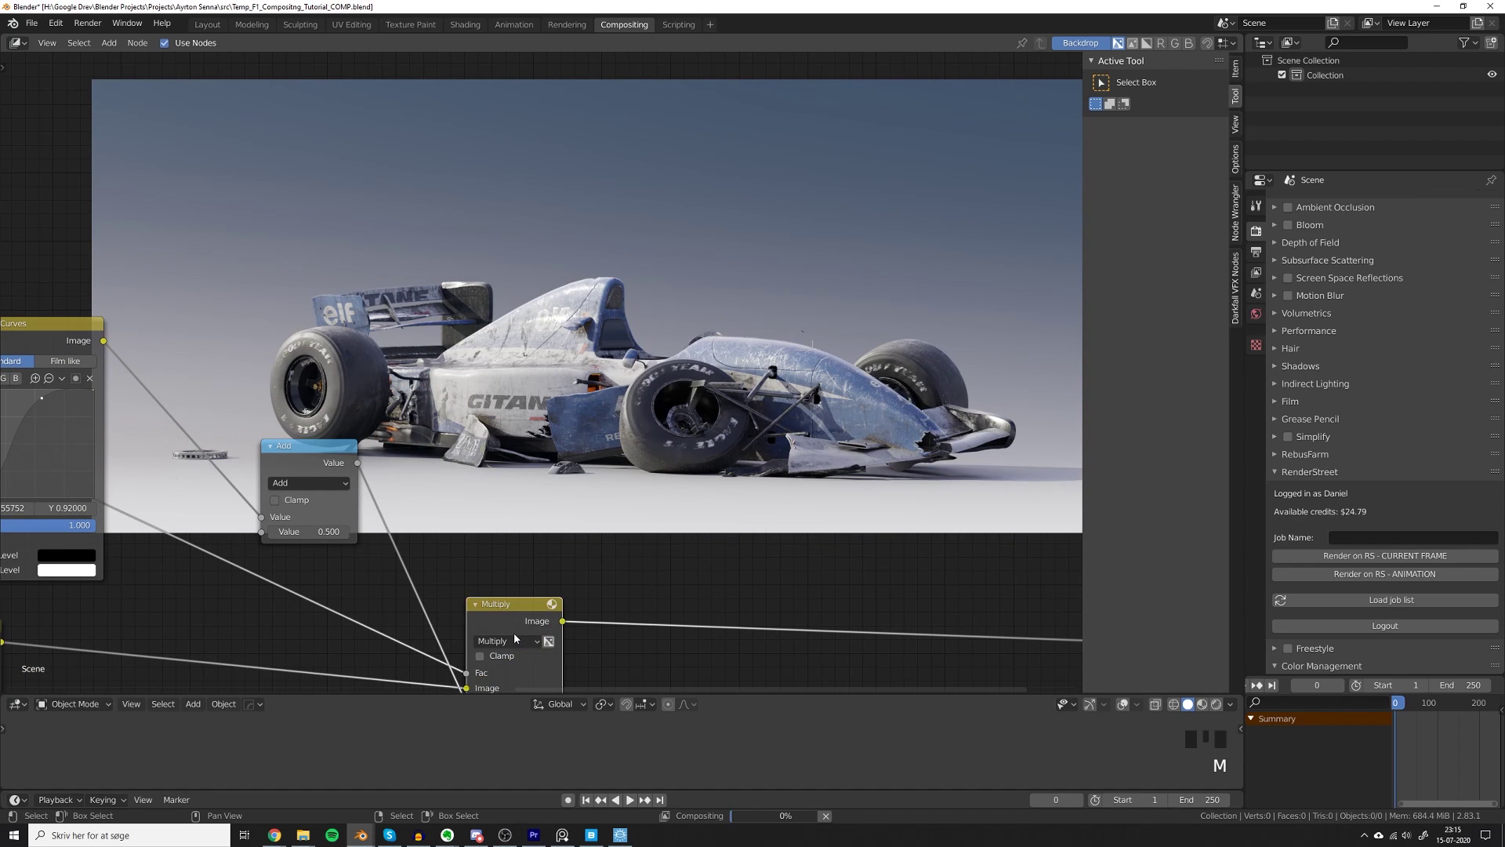
pyautogui.press('m')
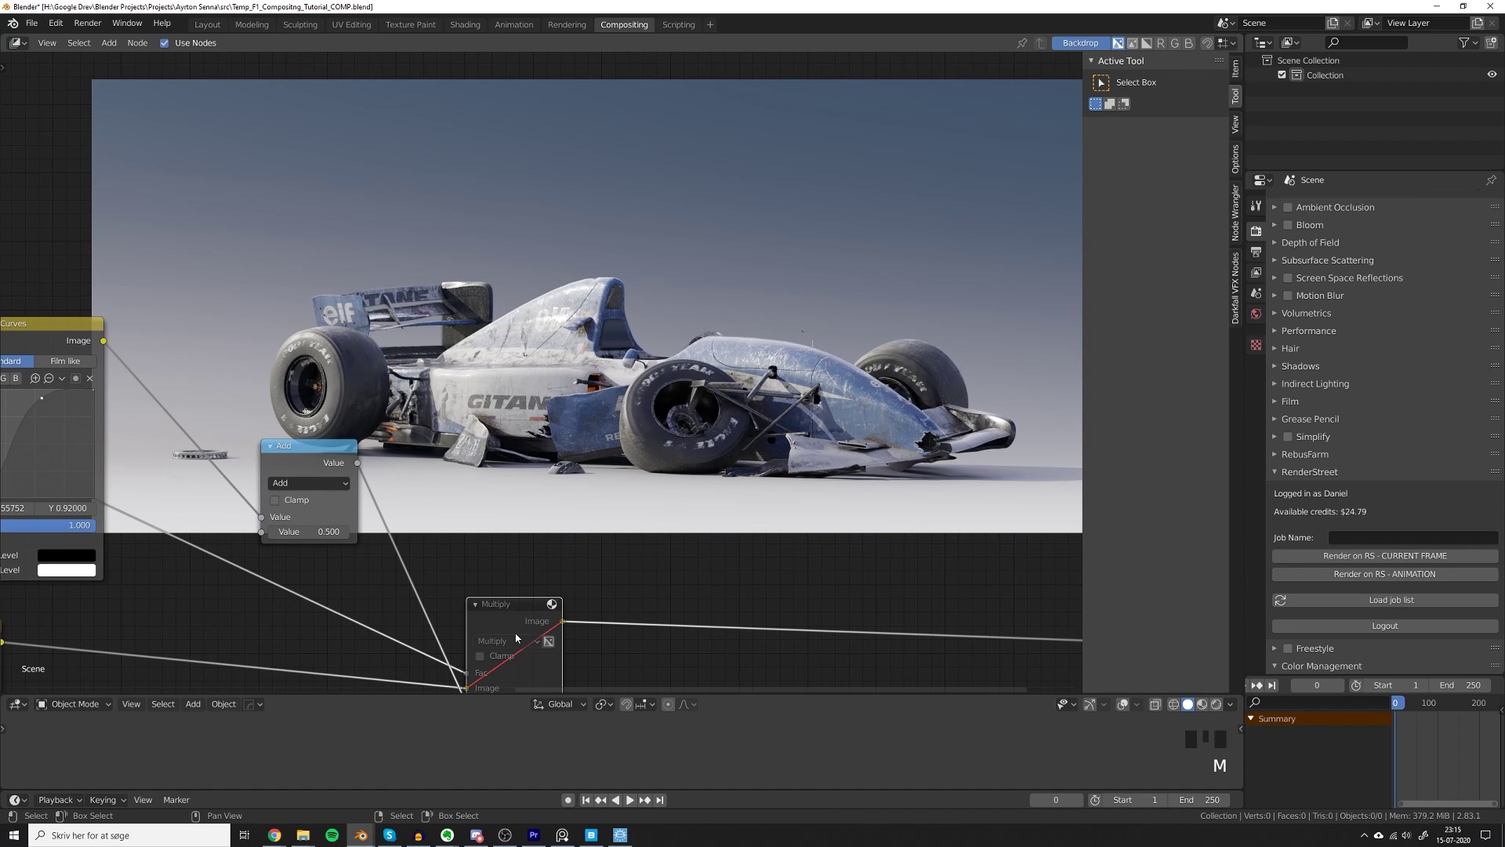
pyautogui.press('m')
pyautogui.moveTo(516, 637); pyautogui.dragTo(462, 603, button='middle')
pyautogui.press('m')
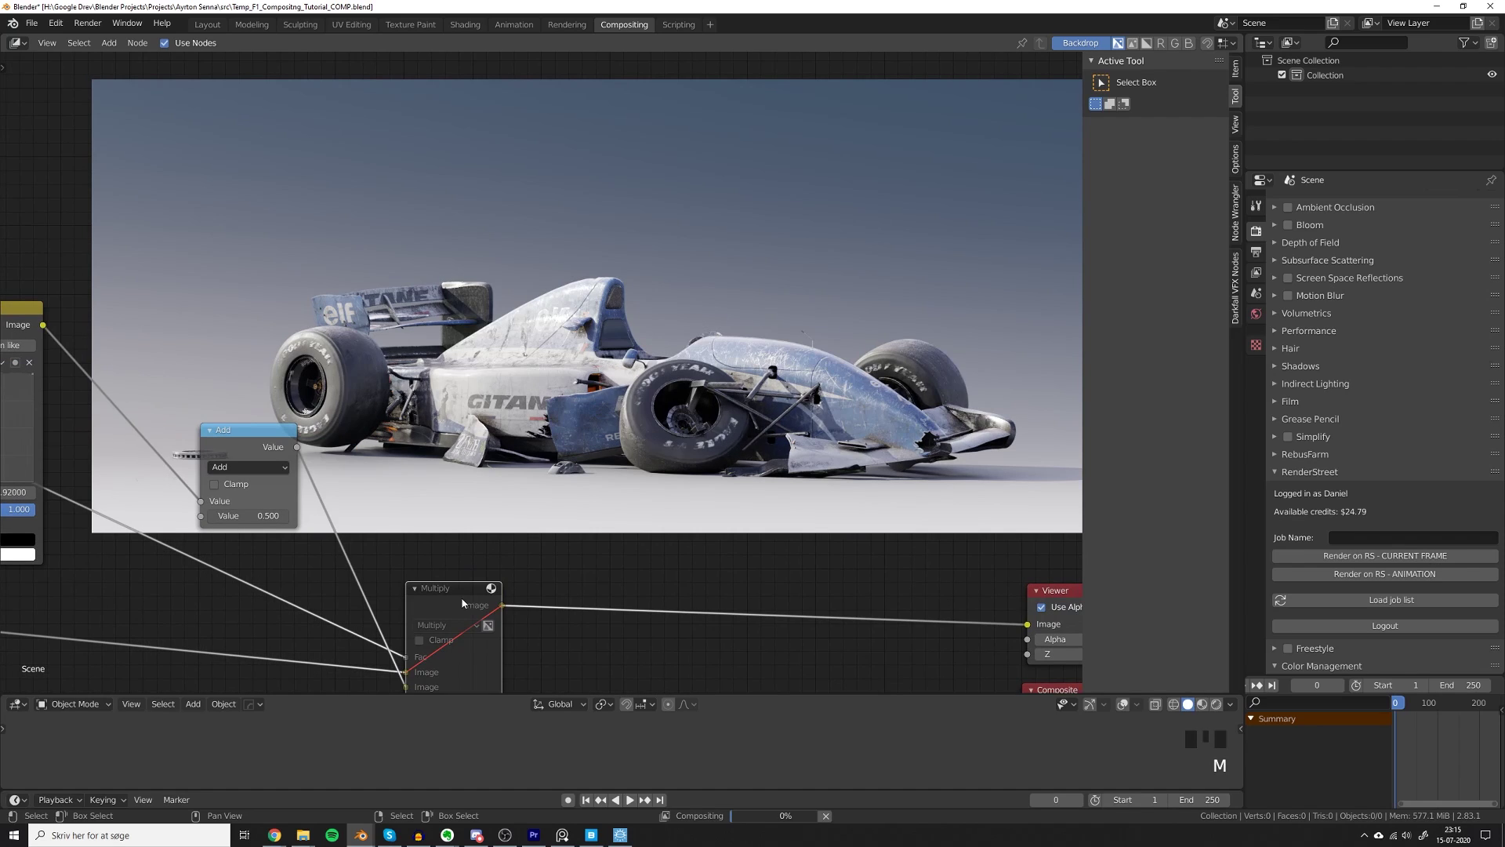
pyautogui.press('m')
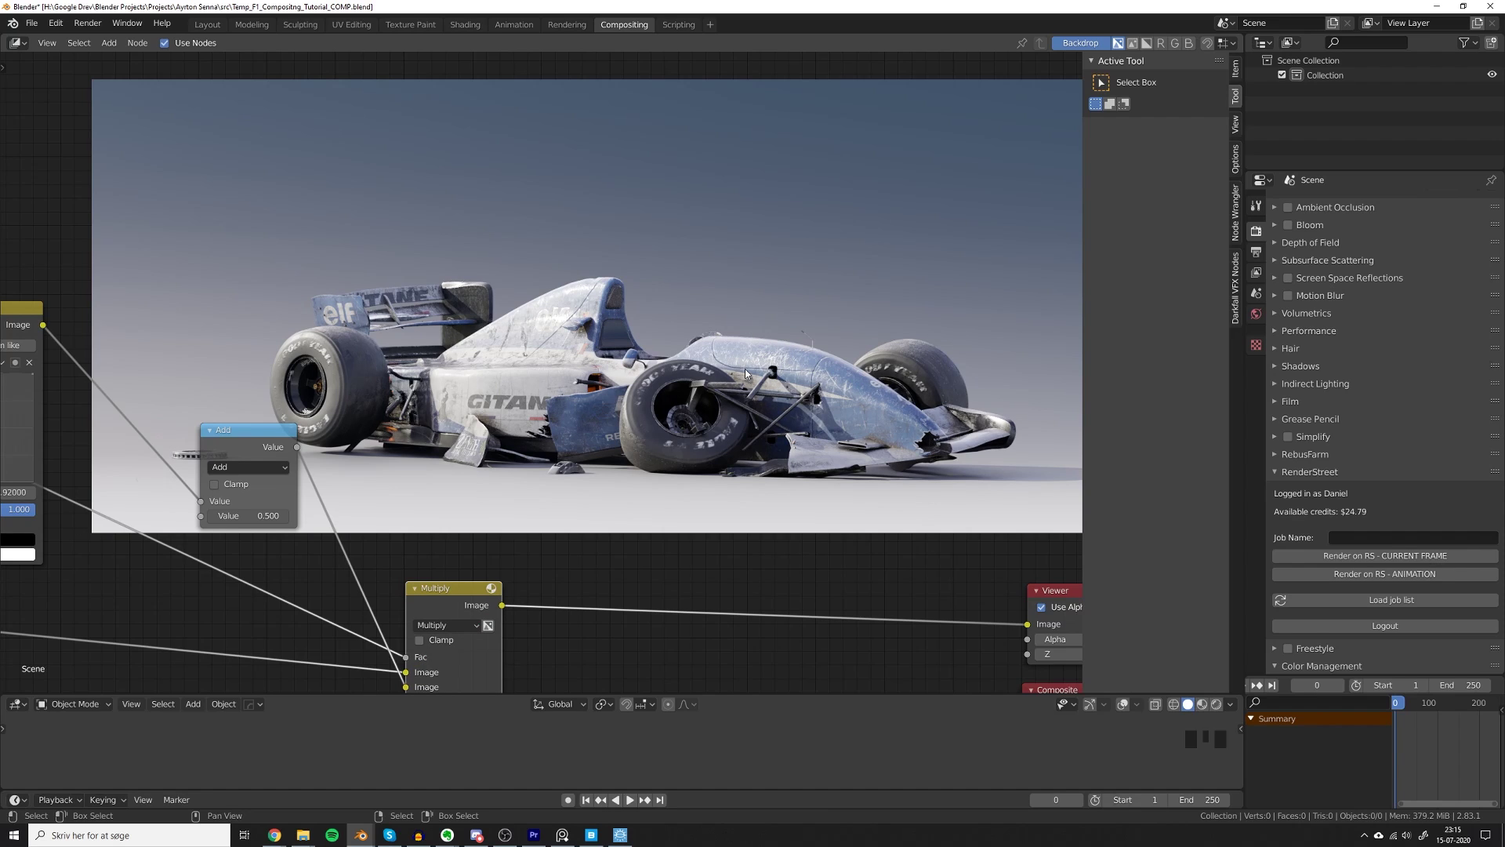
# Move the Math Add node up beside the RGB Curves node.
pyautogui.moveTo(495, 570); pyautogui.dragTo(615, 509, button='middle')
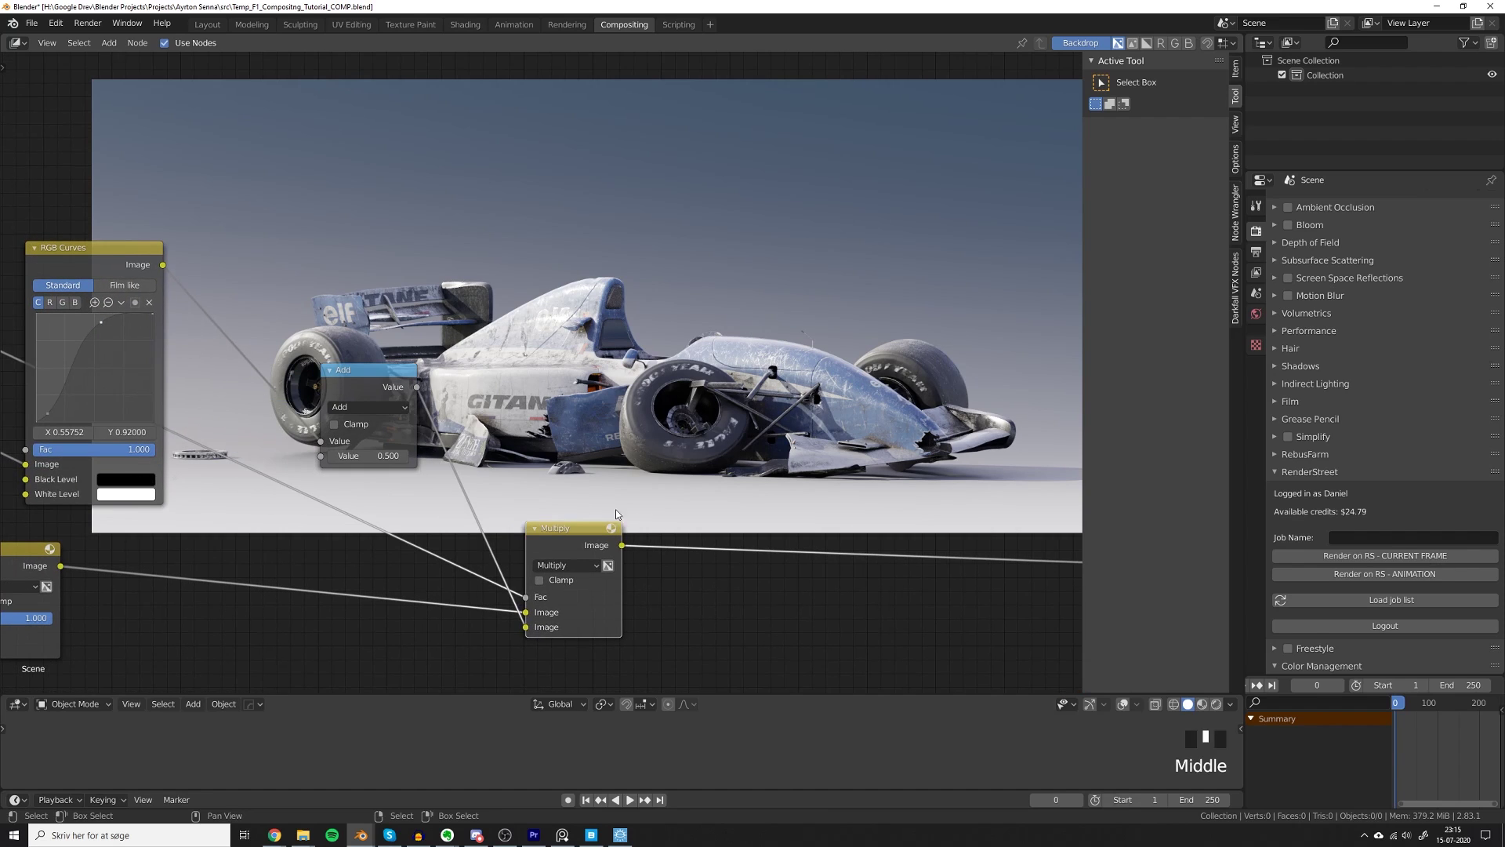
pyautogui.moveTo(373, 384); pyautogui.dragTo(271, 360)
pyautogui.scroll(-3, 456, 486)
pyautogui.moveTo(456, 486); pyautogui.dragTo(520, 438, button='middle')
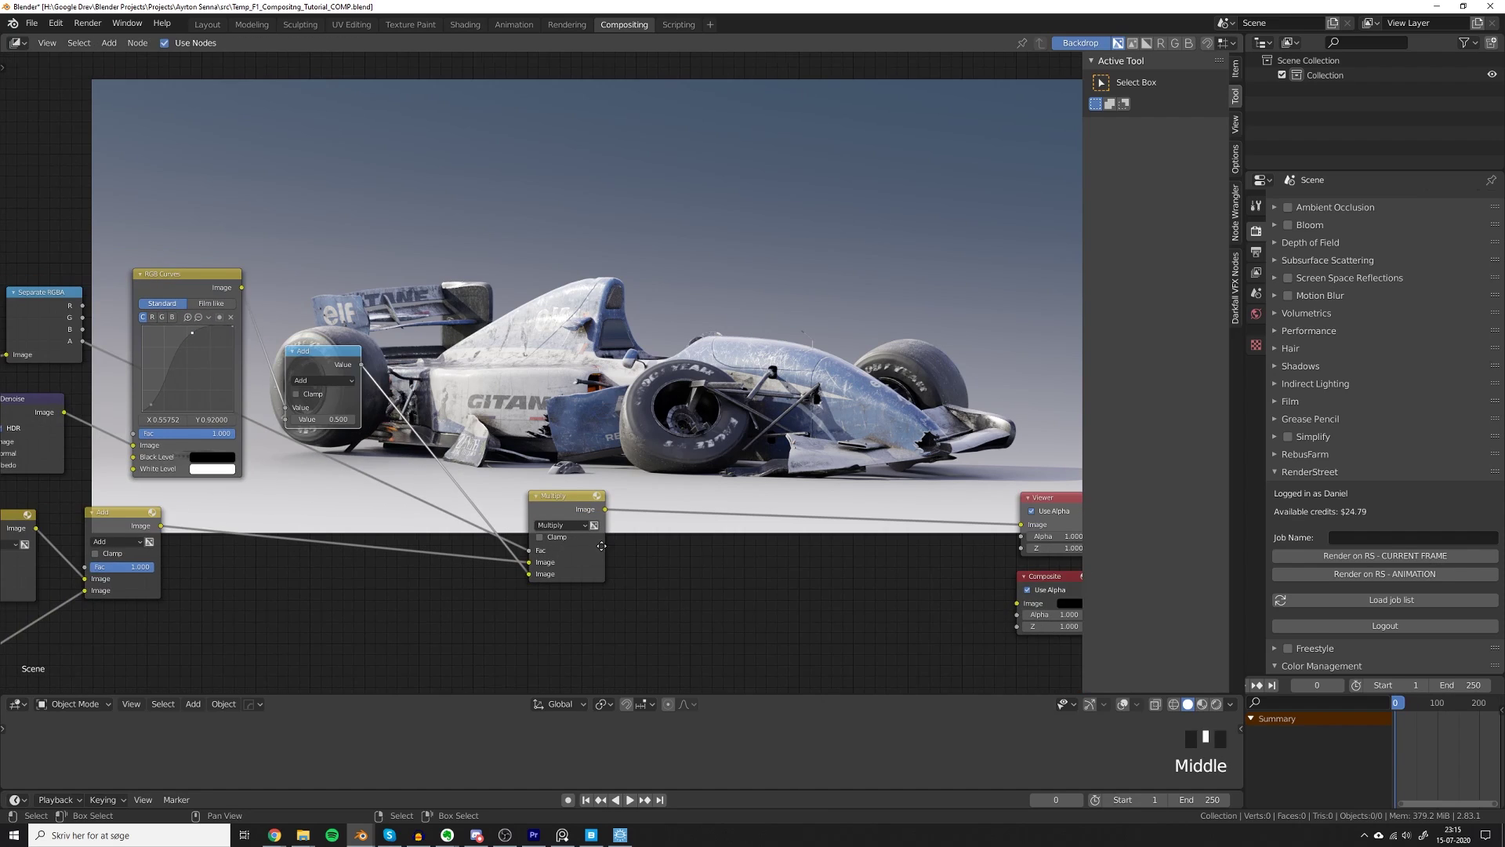
pyautogui.scroll(3, 369, 341)
pyautogui.moveTo(370, 341); pyautogui.dragTo(327, 241)
# Insert a Math node set to Multiply with value 0 on the alpha link, placed beside the mix node's Fac input.
pyautogui.hotkey('shift', 'a')
pyautogui.click(548, 462)
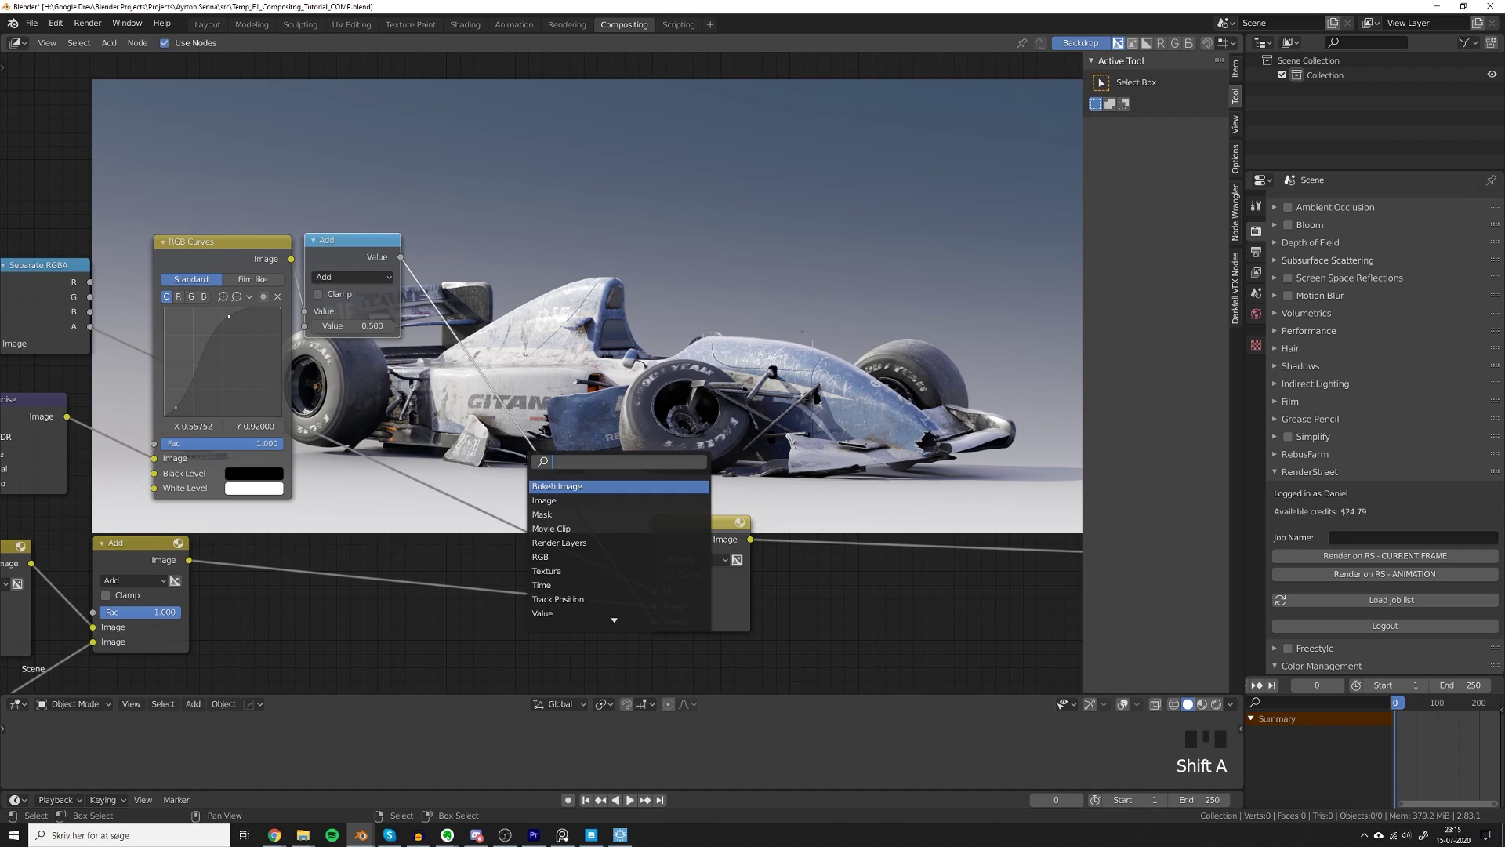
pyautogui.write('mat')
pyautogui.press('Return')
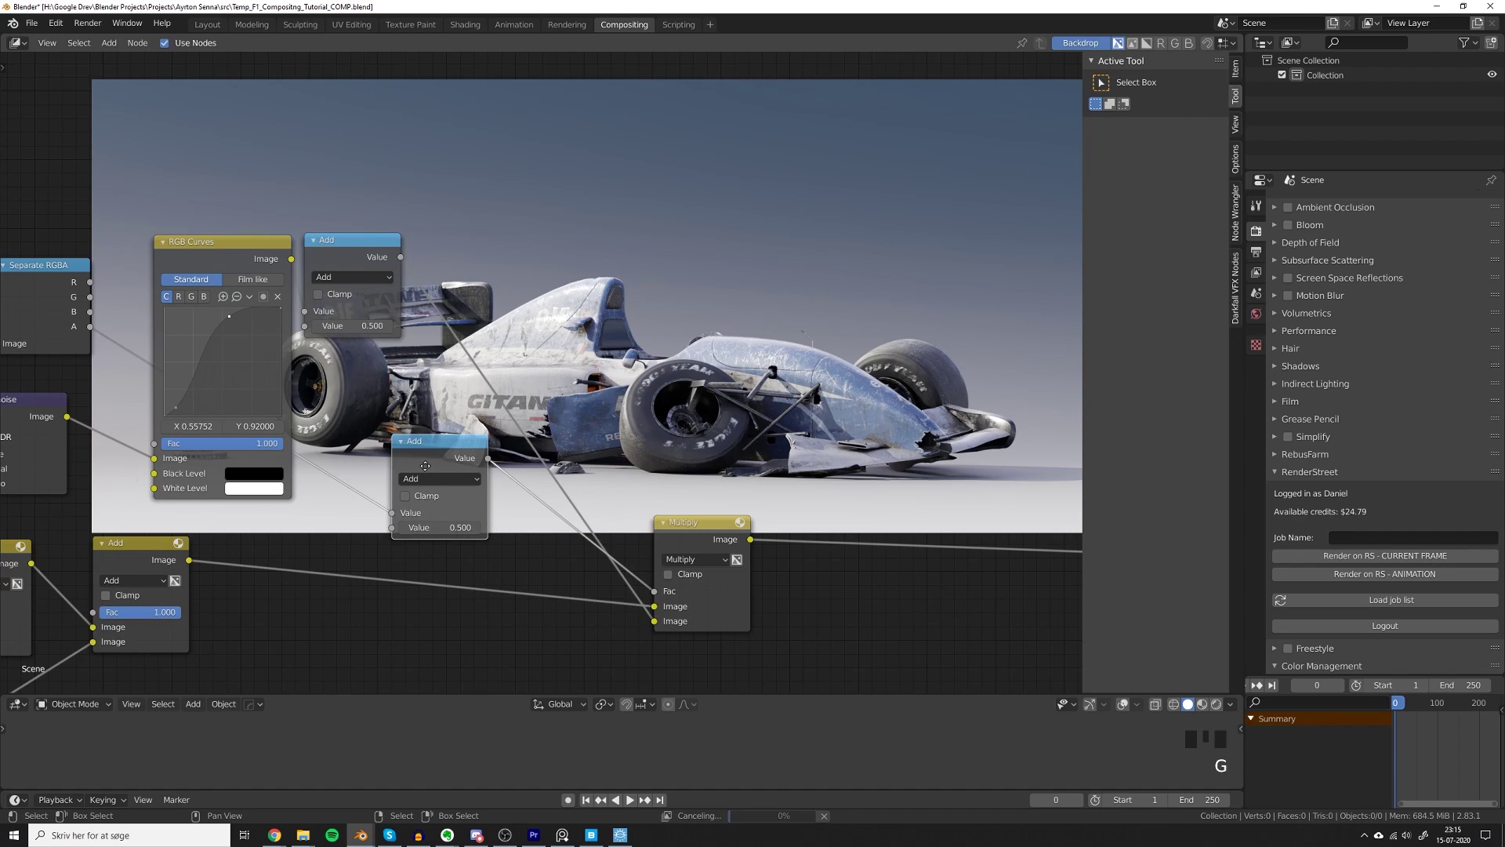
pyautogui.click(438, 492)
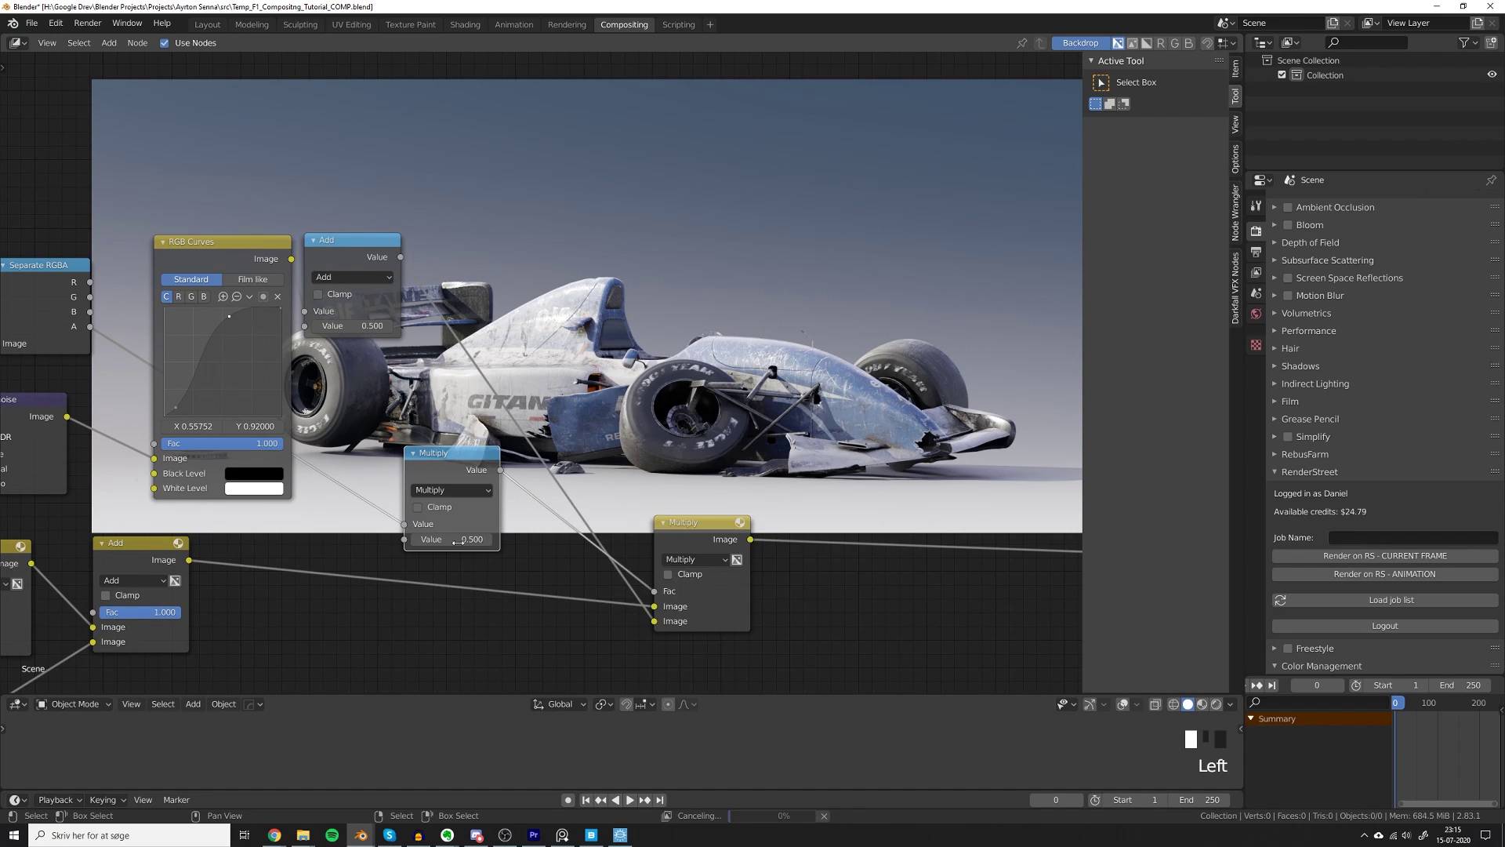
pyautogui.click(442, 567)
pyautogui.click(459, 539)
pyautogui.write('0')
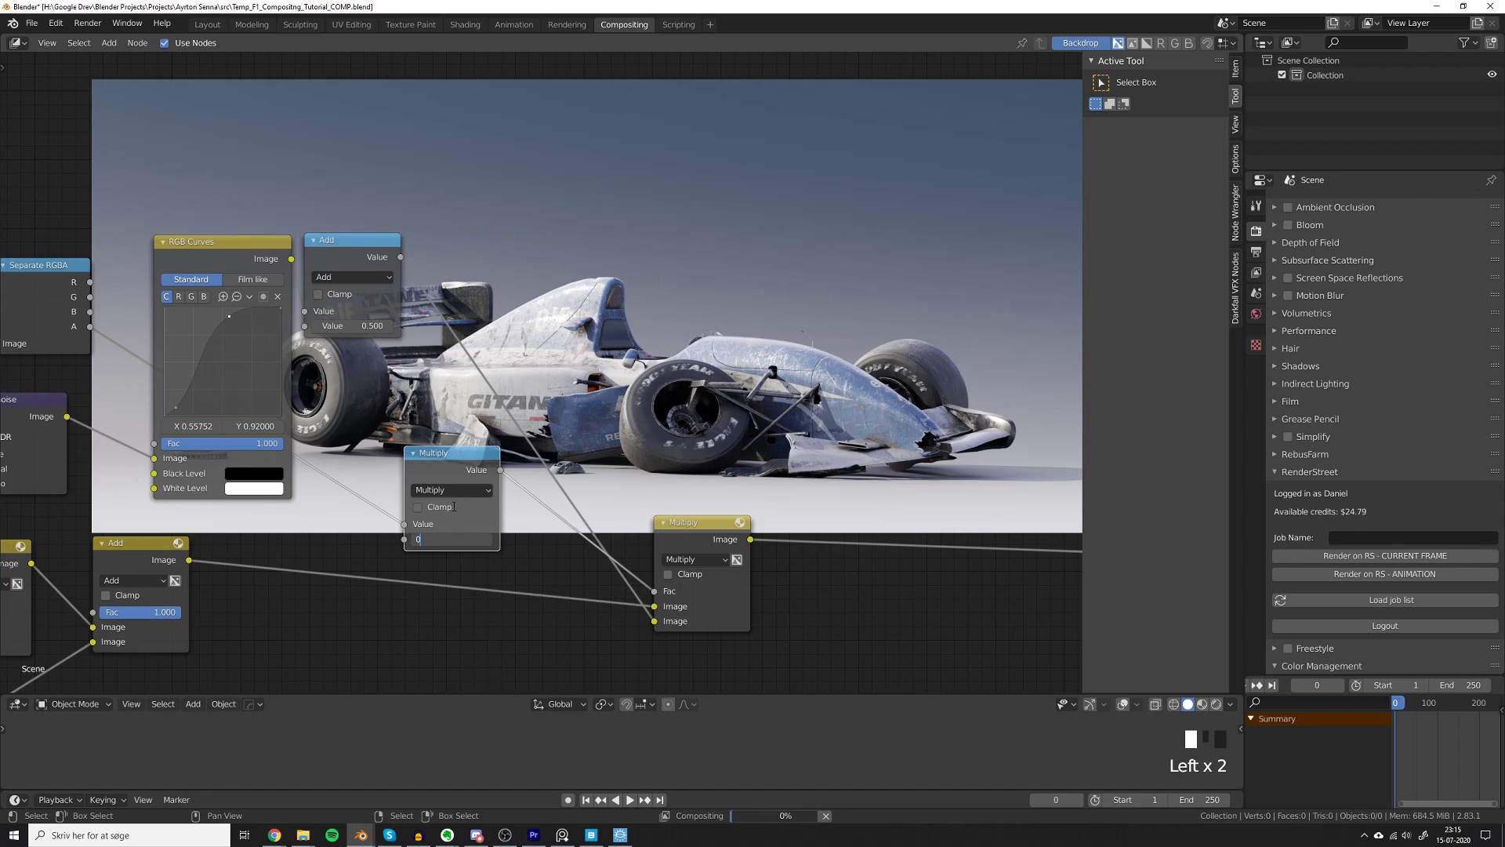
pyautogui.click(507, 486)
pyautogui.moveTo(506, 486); pyautogui.dragTo(564, 594)
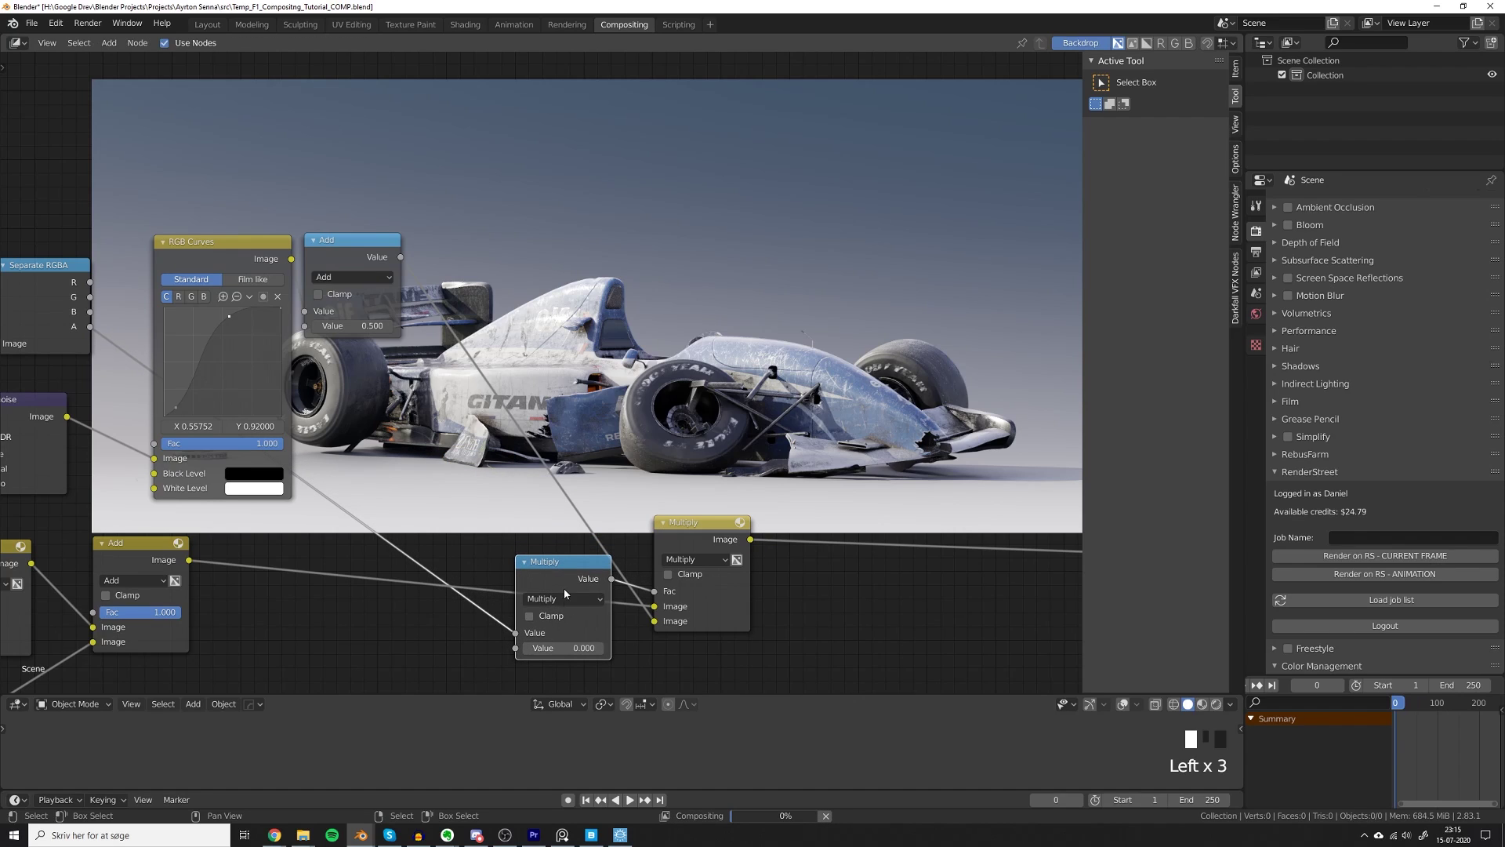
# Set the Math Multiply node's second value to 0.5.
pyautogui.click(563, 650)
pyautogui.write('0.5')
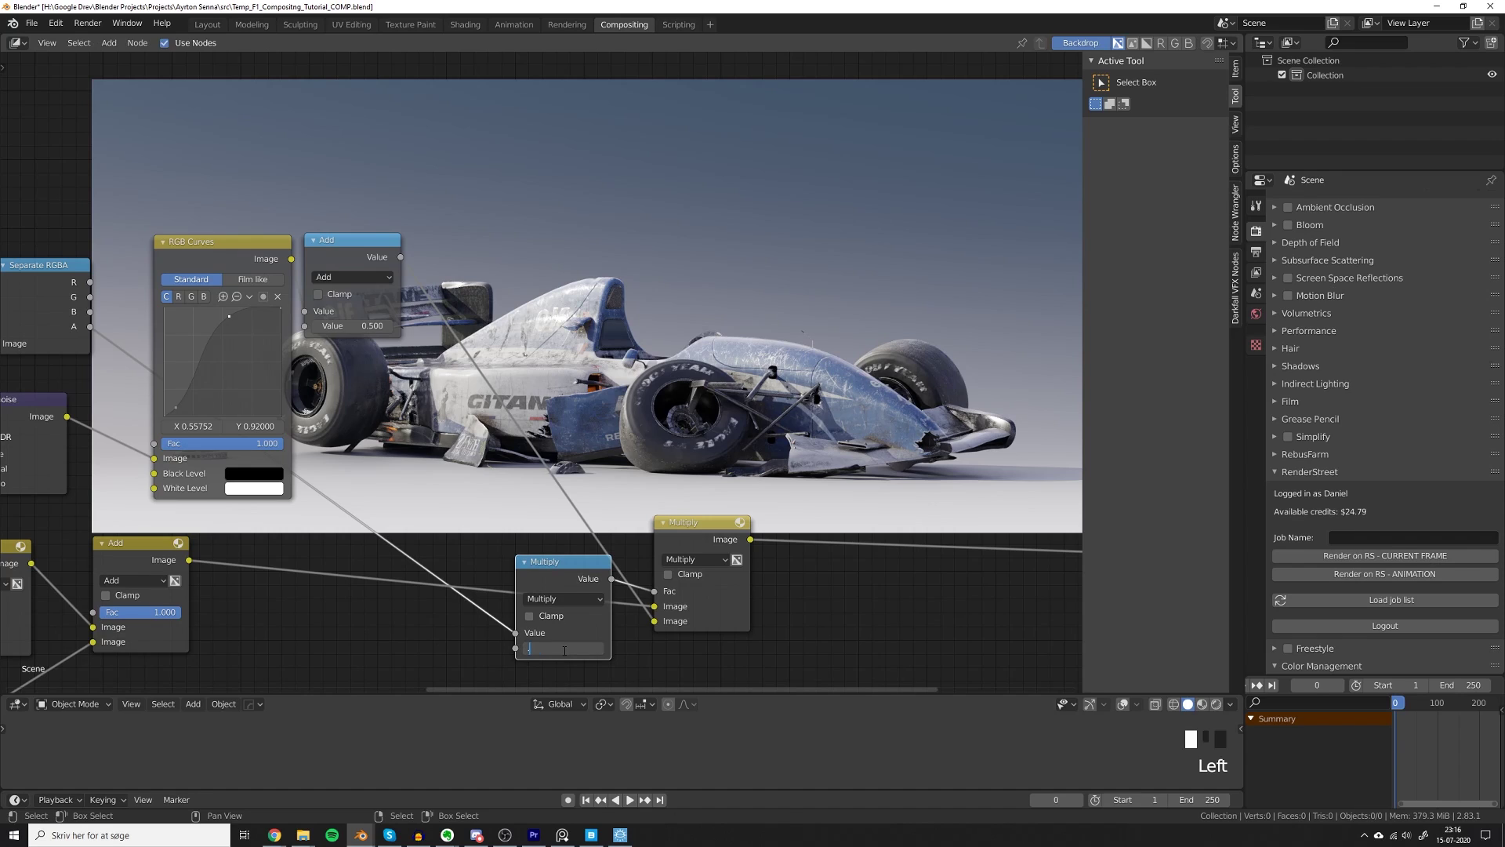
pyautogui.press('Return')
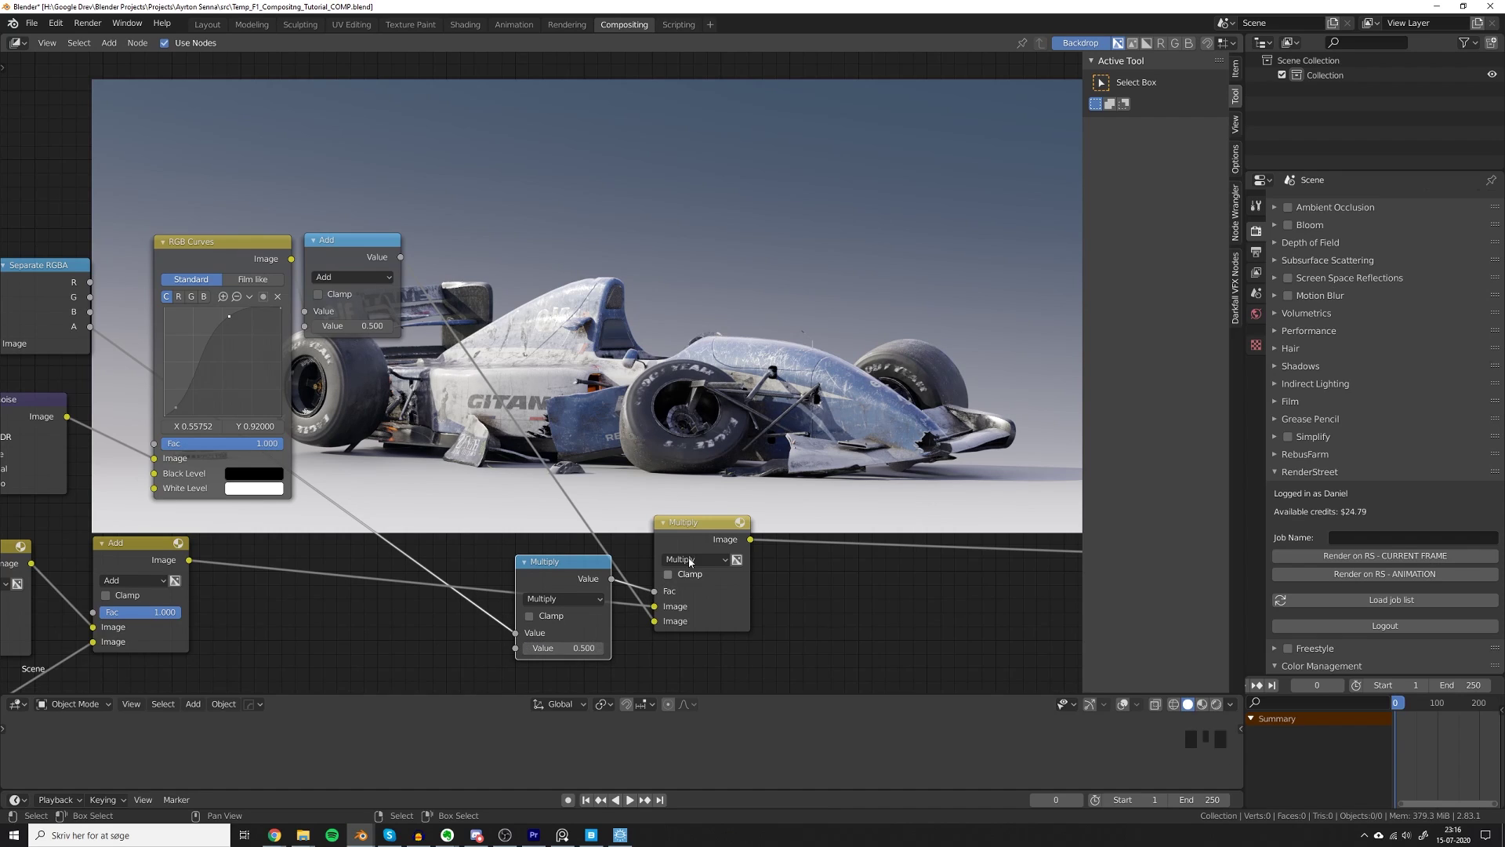
# Mute and unmute the Multiply mix node to compare the reduced ambient occlusion strength on the car.
pyautogui.click(704, 533)
pyautogui.moveTo(679, 541); pyautogui.dragTo(492, 577, button='middle')
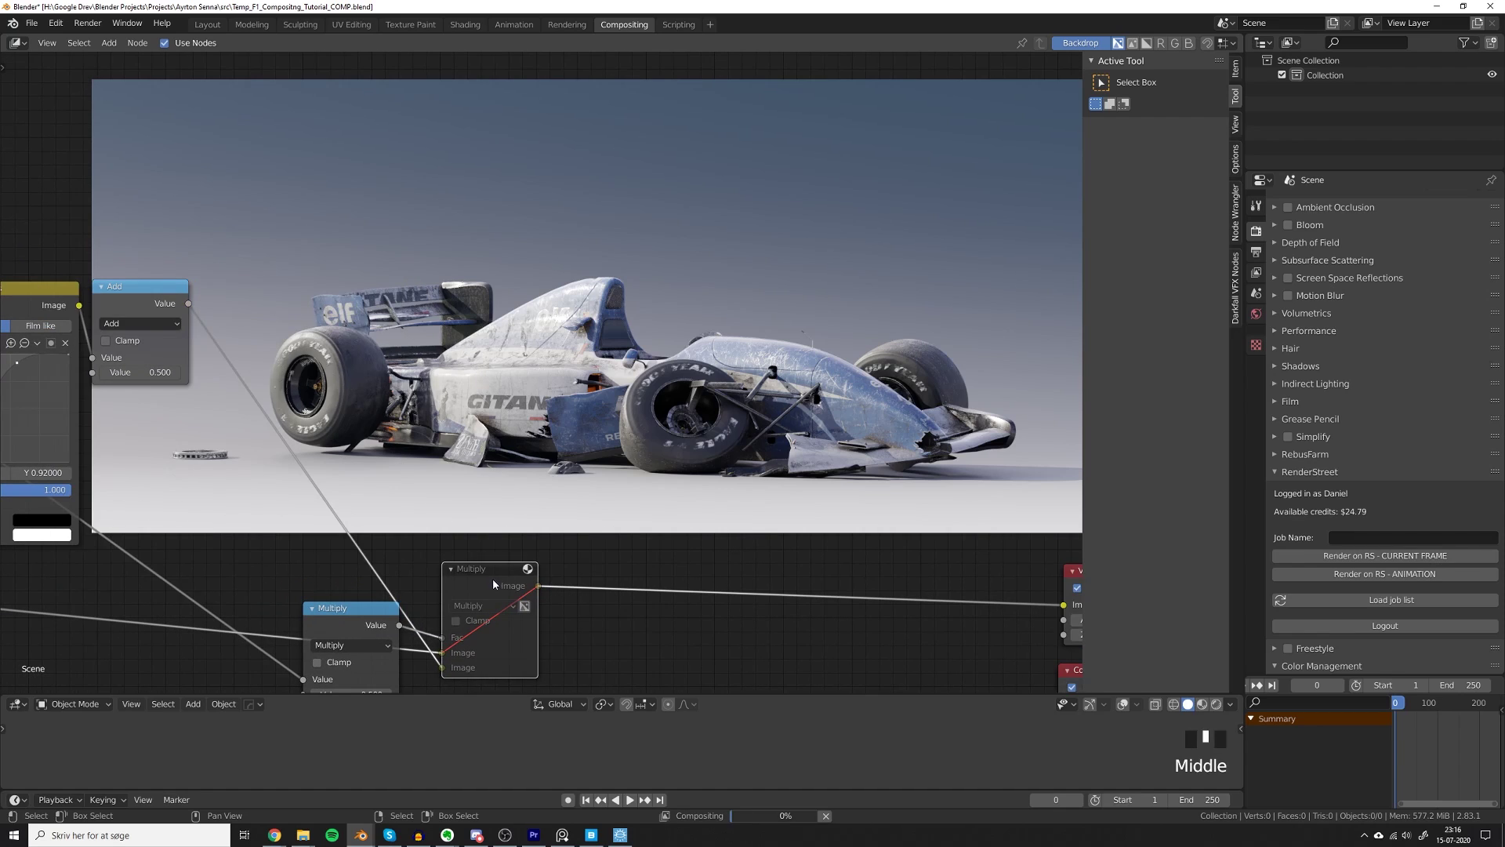
pyautogui.press('m')
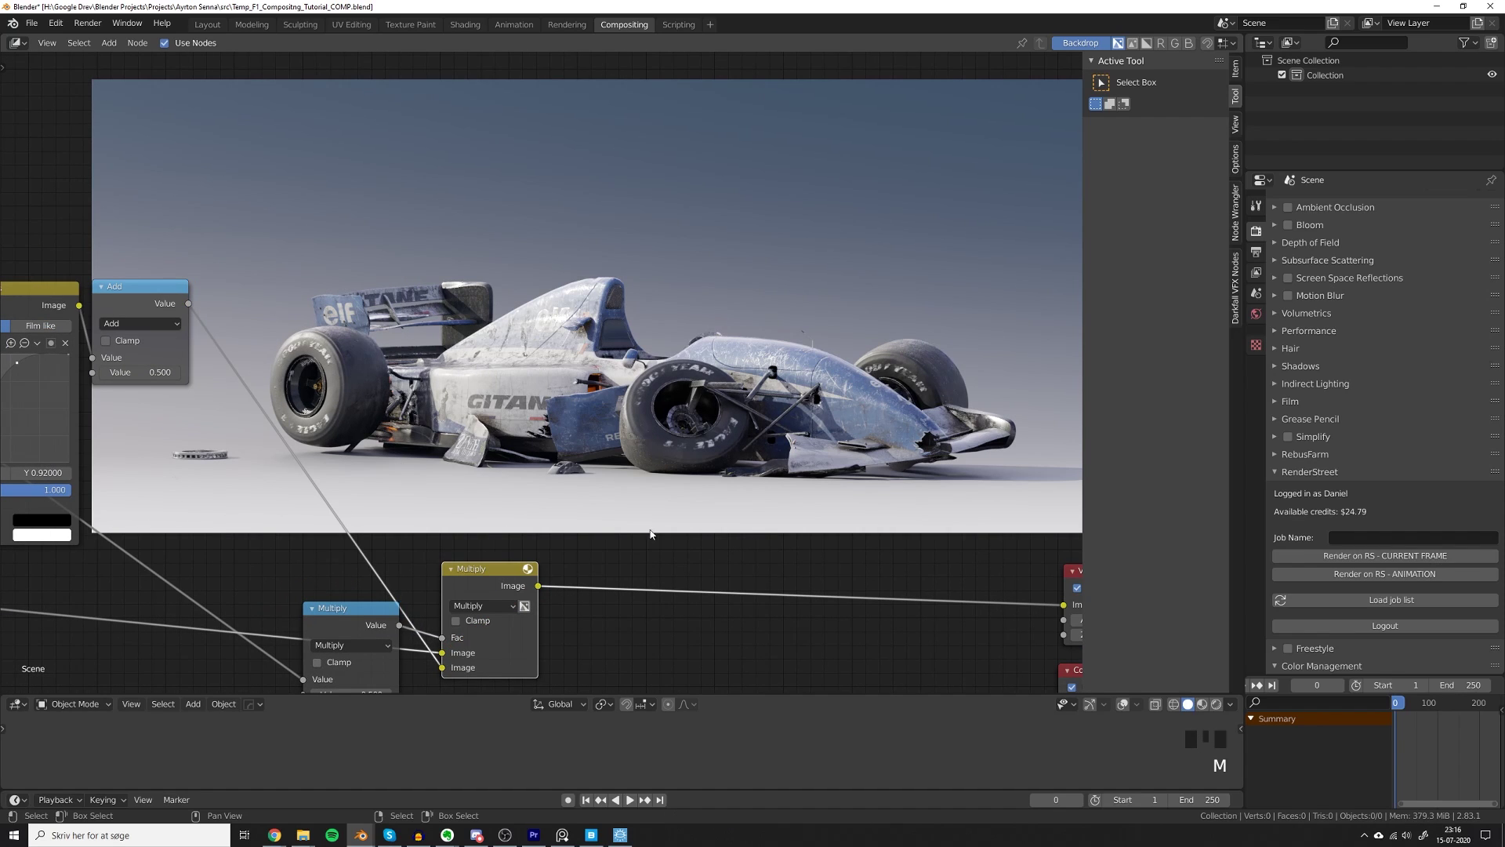
pyautogui.press('m')
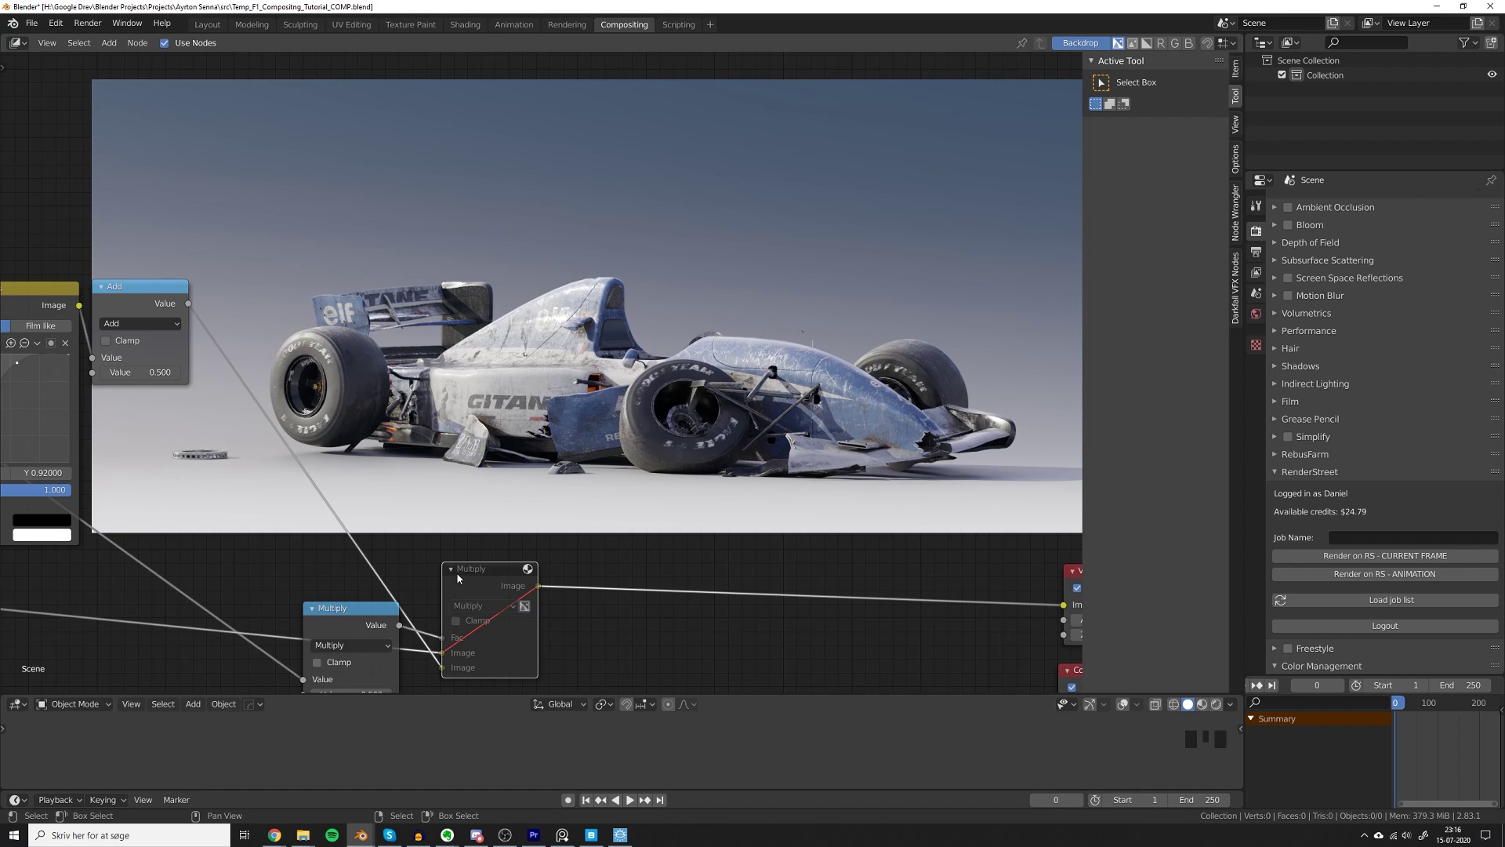
pyautogui.press('m')
# Preview the Alpha Over composite, followed by the final Multiply mix node.
pyautogui.scroll(-2, 576, 540)
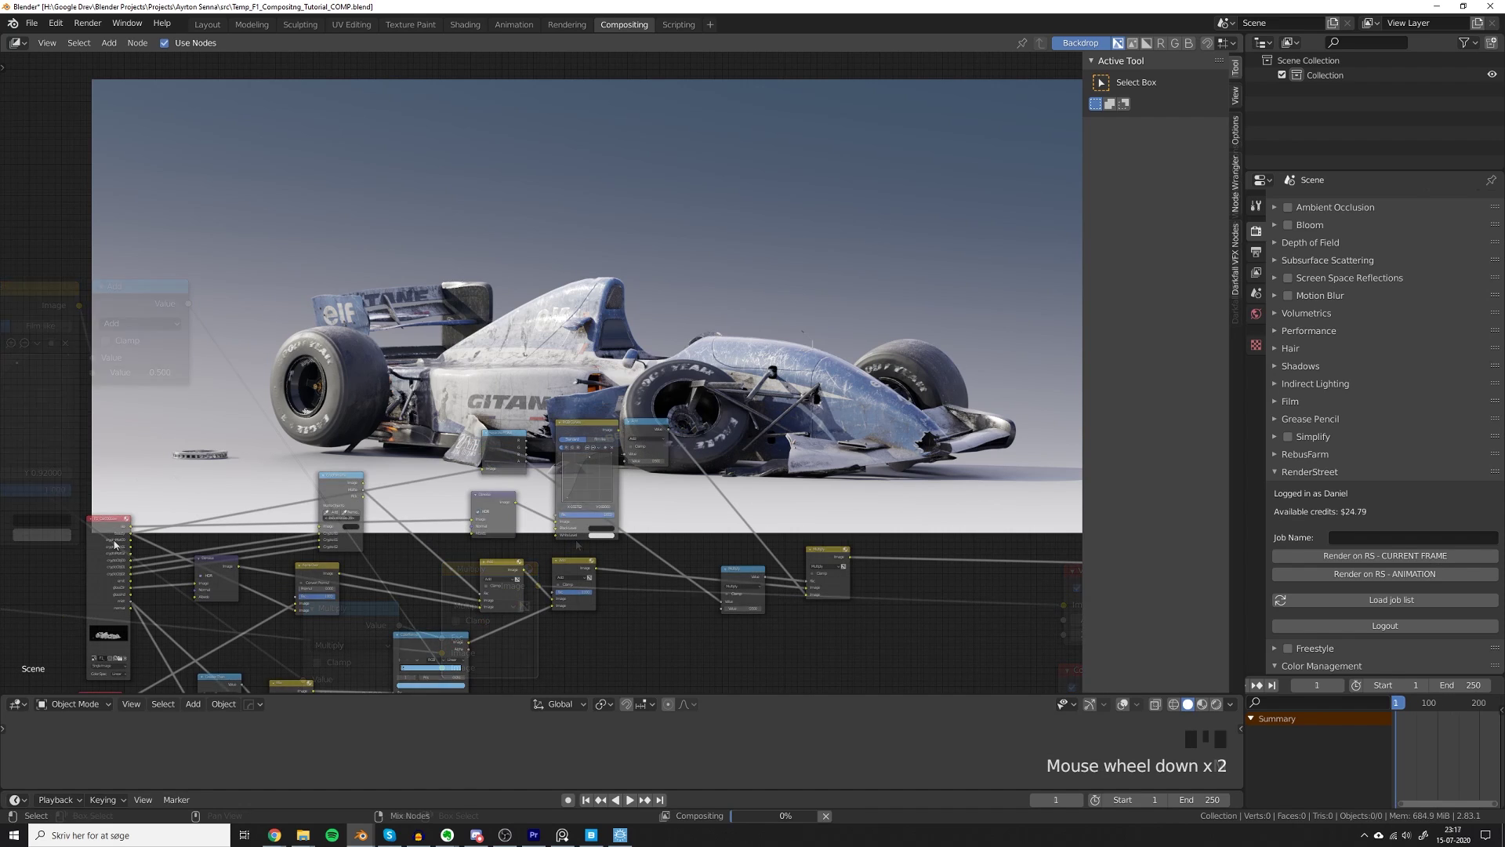
pyautogui.keyDown('ctrl'); pyautogui.keyDown('shift'); pyautogui.click(316, 573); pyautogui.keyUp('shift'); pyautogui.keyUp('ctrl')
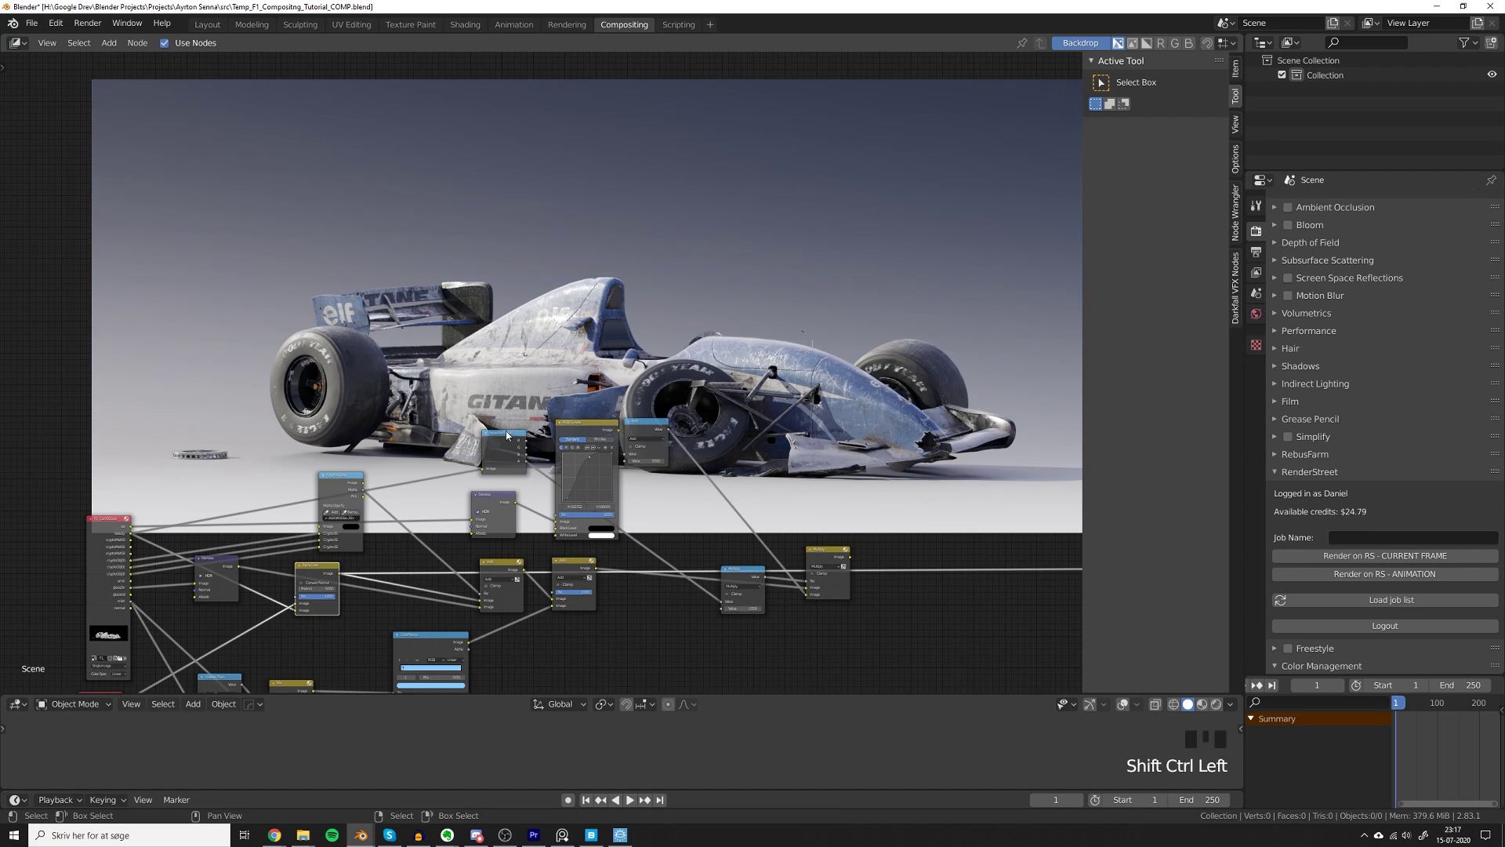
pyautogui.keyDown('ctrl'); pyautogui.keyDown('shift'); pyautogui.click(821, 558); pyautogui.keyUp('shift'); pyautogui.keyUp('ctrl')
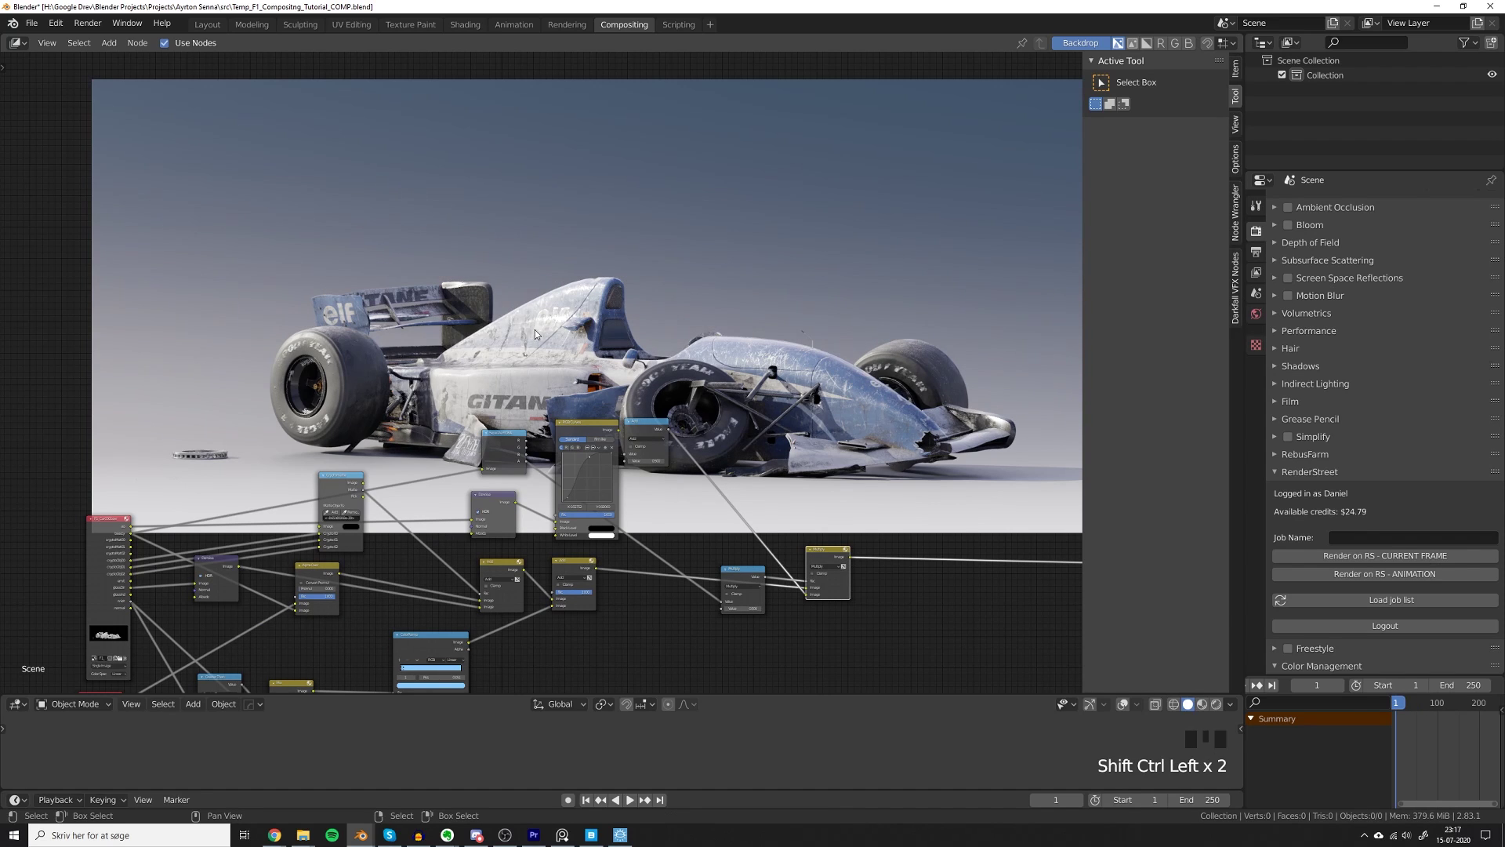
# Move all nodes except the Viewer and Composite outputs as a group, widening the gap before the outputs.
pyautogui.scroll(-4, 489, 360)
pyautogui.press('a')
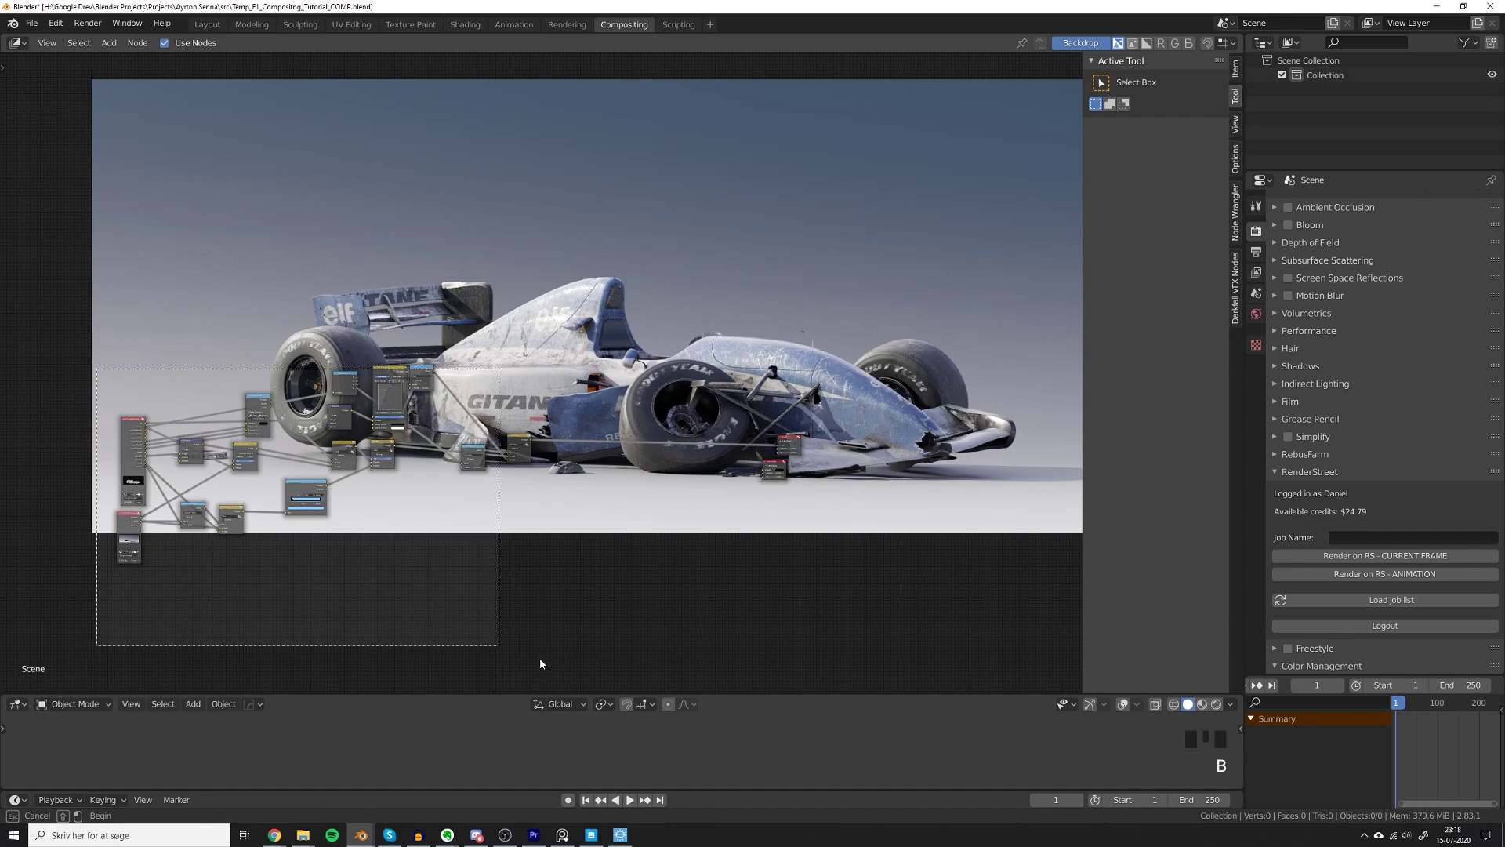
pyautogui.press('g')
pyautogui.click(474, 513)
pyautogui.hotkey('alt', 'a')
pyautogui.moveTo(474, 512); pyautogui.dragTo(469, 482, button='middle')
pyautogui.scroll(4, 475, 488)
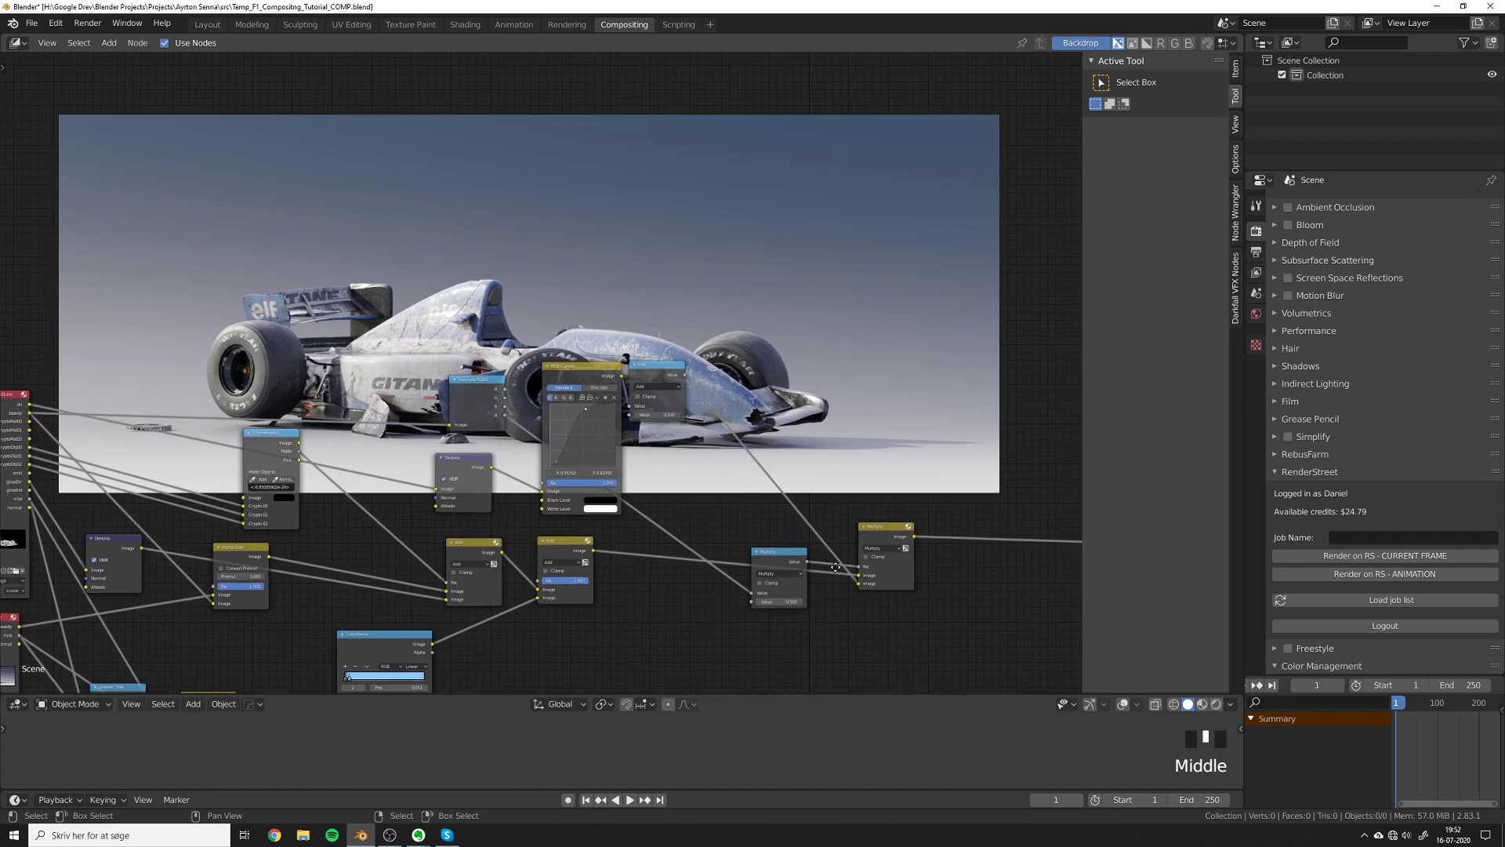
# Add a Glare node in the free space beyond the final Multiply mix node.
pyautogui.moveTo(835, 566); pyautogui.dragTo(794, 586, button='middle')
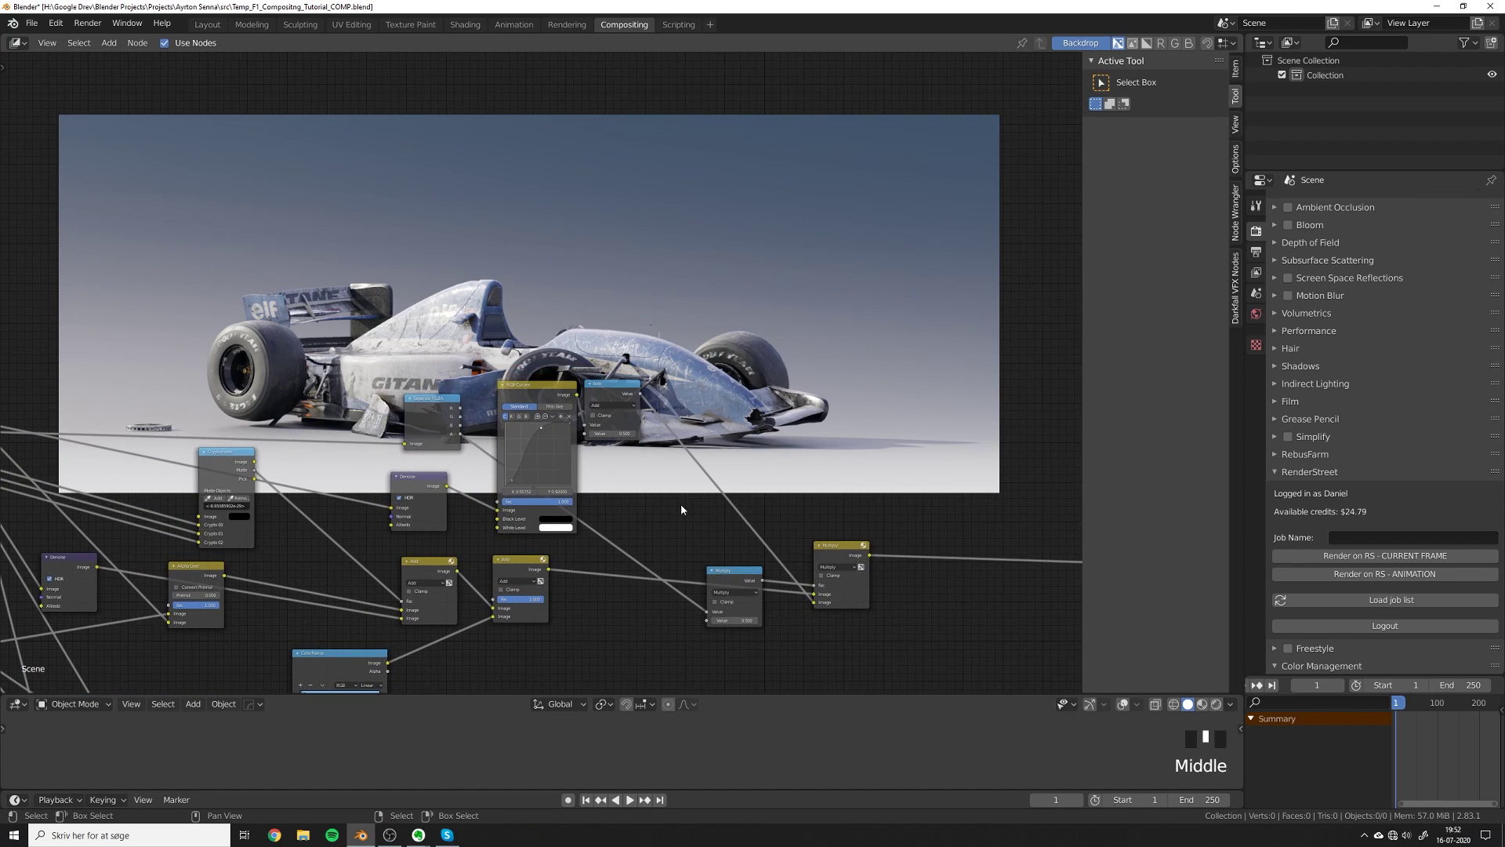
pyautogui.moveTo(680, 510); pyautogui.dragTo(559, 511, button='middle')
pyautogui.hotkey('shift', 'a')
pyautogui.write('gla')
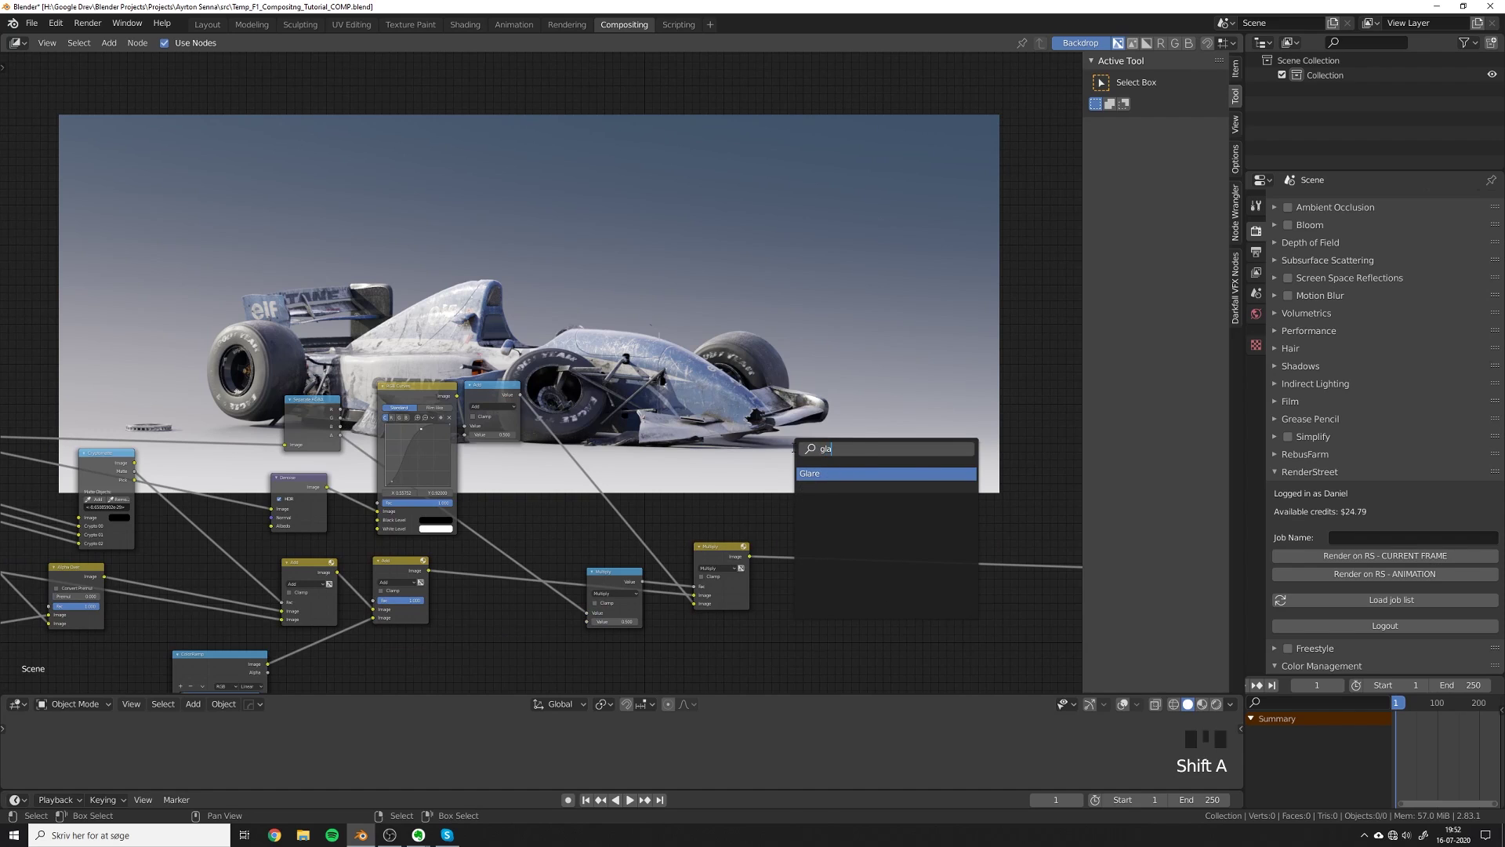
pyautogui.press('Return')
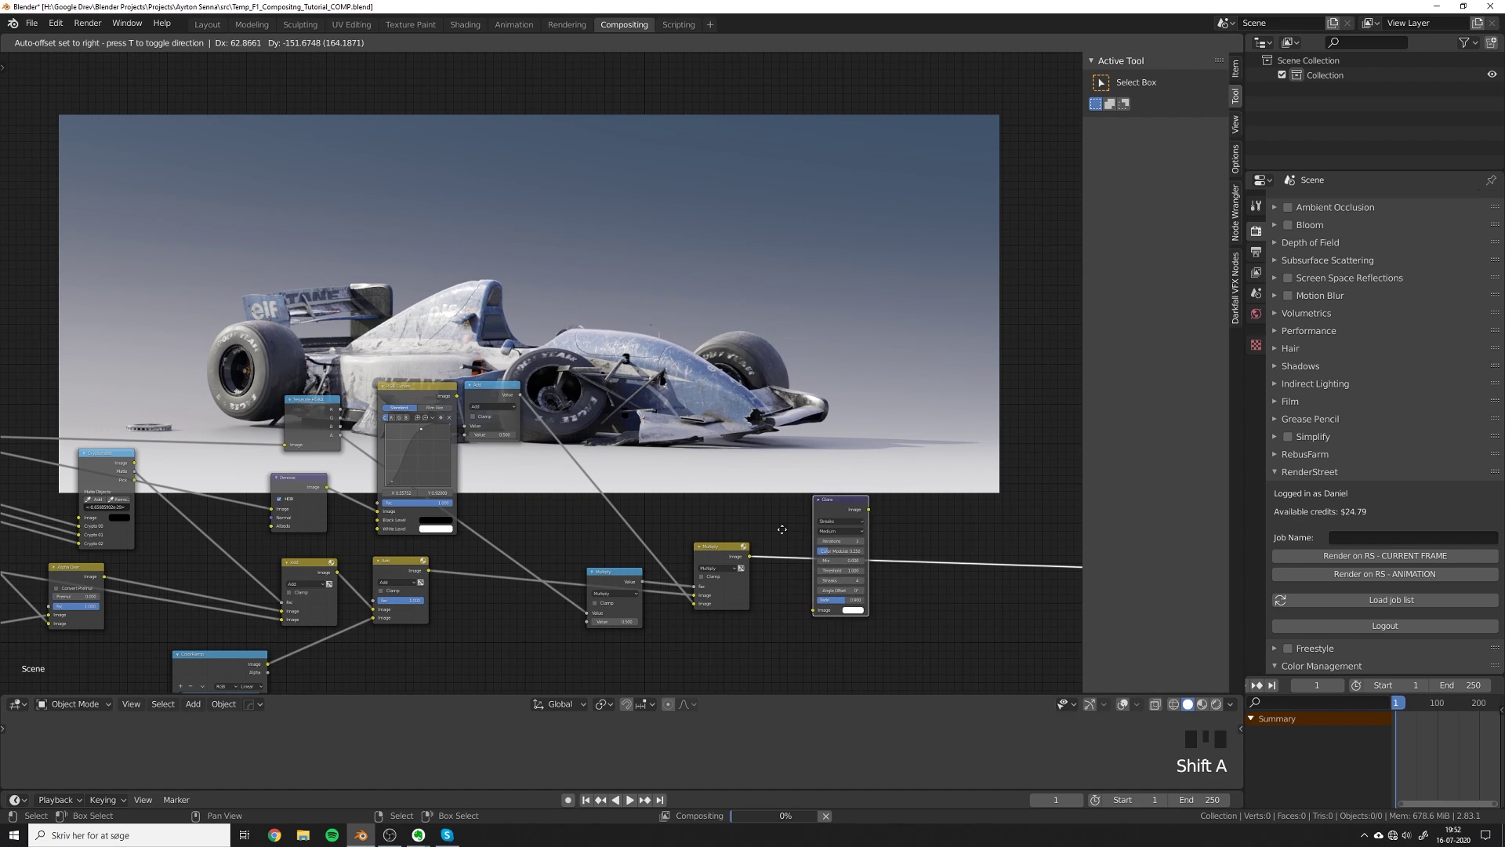
pyautogui.click(812, 407)
# Connect the car render's emit pass to the Glare node's image input and preview the Glare result with the backdrop scaled.
pyautogui.moveTo(526, 383); pyautogui.dragTo(521, 427, button='middle')
pyautogui.moveTo(330, 426); pyautogui.dragTo(546, 400, button='middle')
pyautogui.scroll(-1, 114, 515)
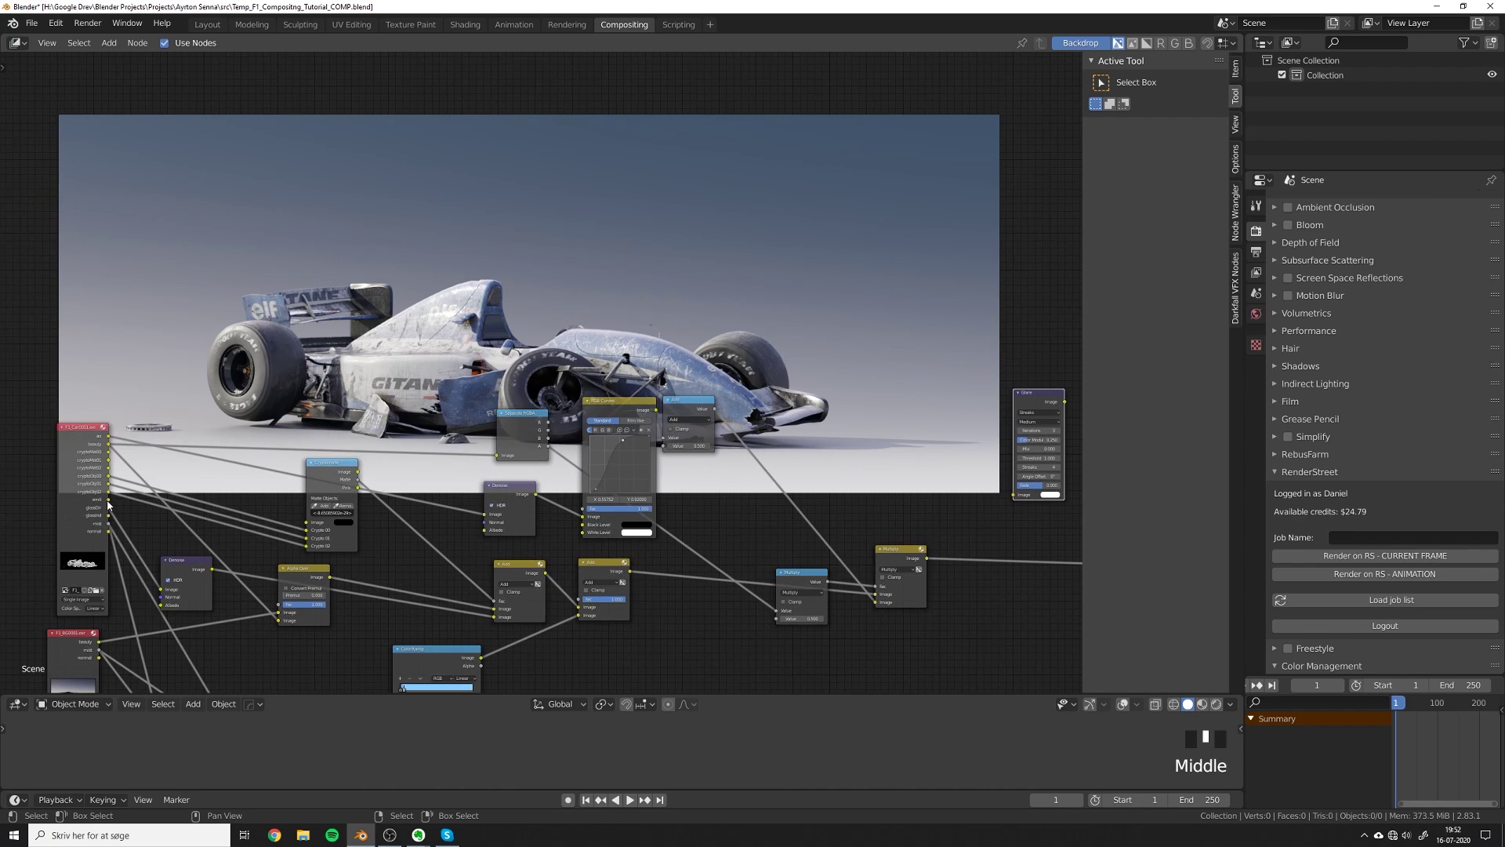
pyautogui.moveTo(108, 499); pyautogui.dragTo(1019, 454)
pyautogui.keyDown('ctrl'); pyautogui.keyDown('shift'); pyautogui.click(1028, 423); pyautogui.keyUp('shift'); pyautogui.keyUp('ctrl')
pyautogui.moveTo(975, 419); pyautogui.dragTo(636, 464, button='middle')
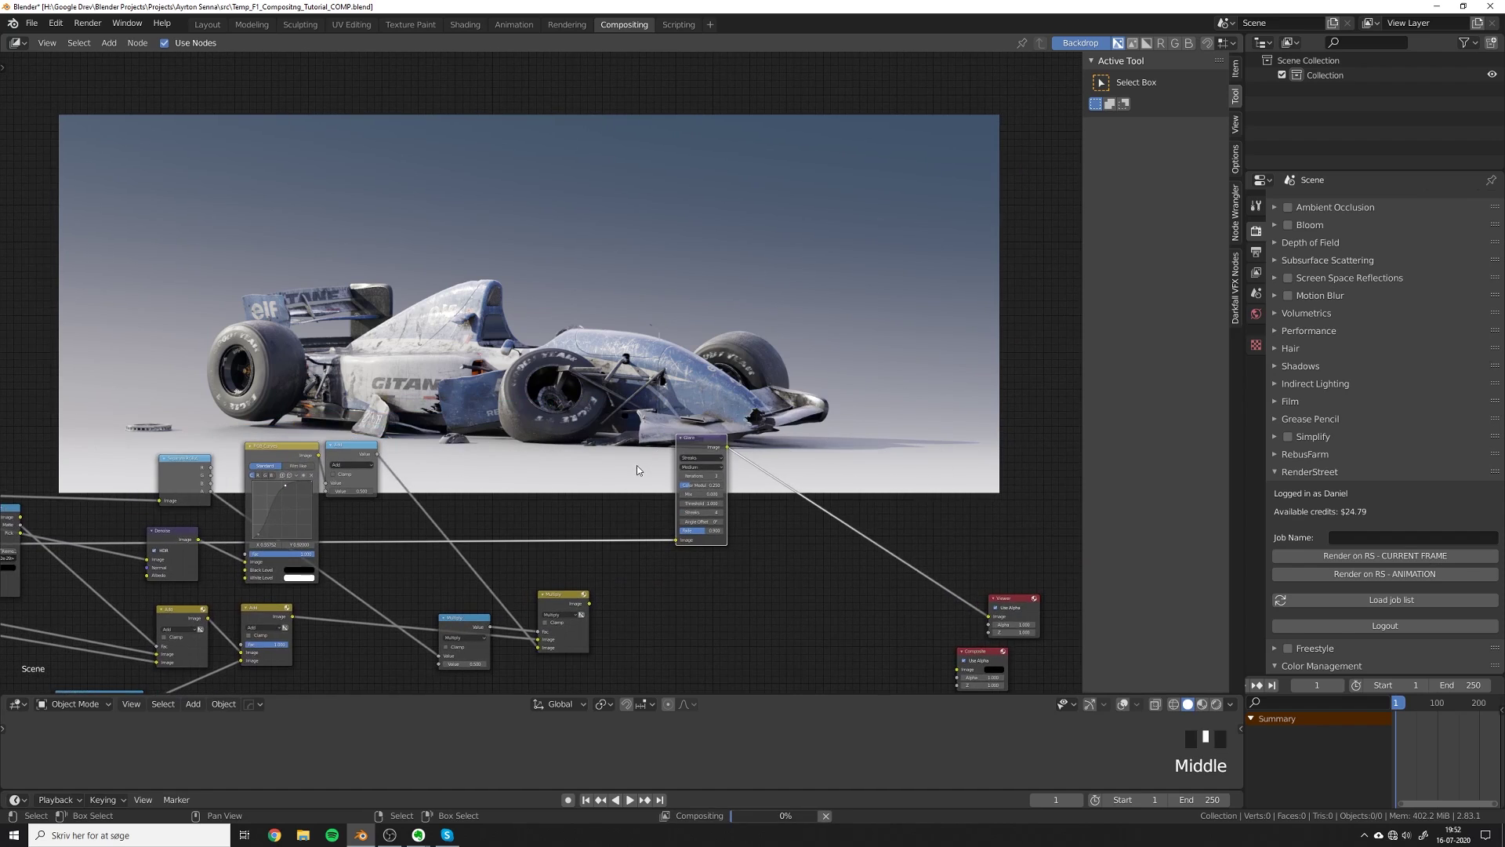
pyautogui.scroll(2, 637, 464)
pyautogui.moveTo(329, 408); pyautogui.dragTo(299, 397, button='middle')
pyautogui.hotkey('alt', 'v')
pyautogui.hotkey('alt', 'v')
pyautogui.hotkey('alt', 'v')
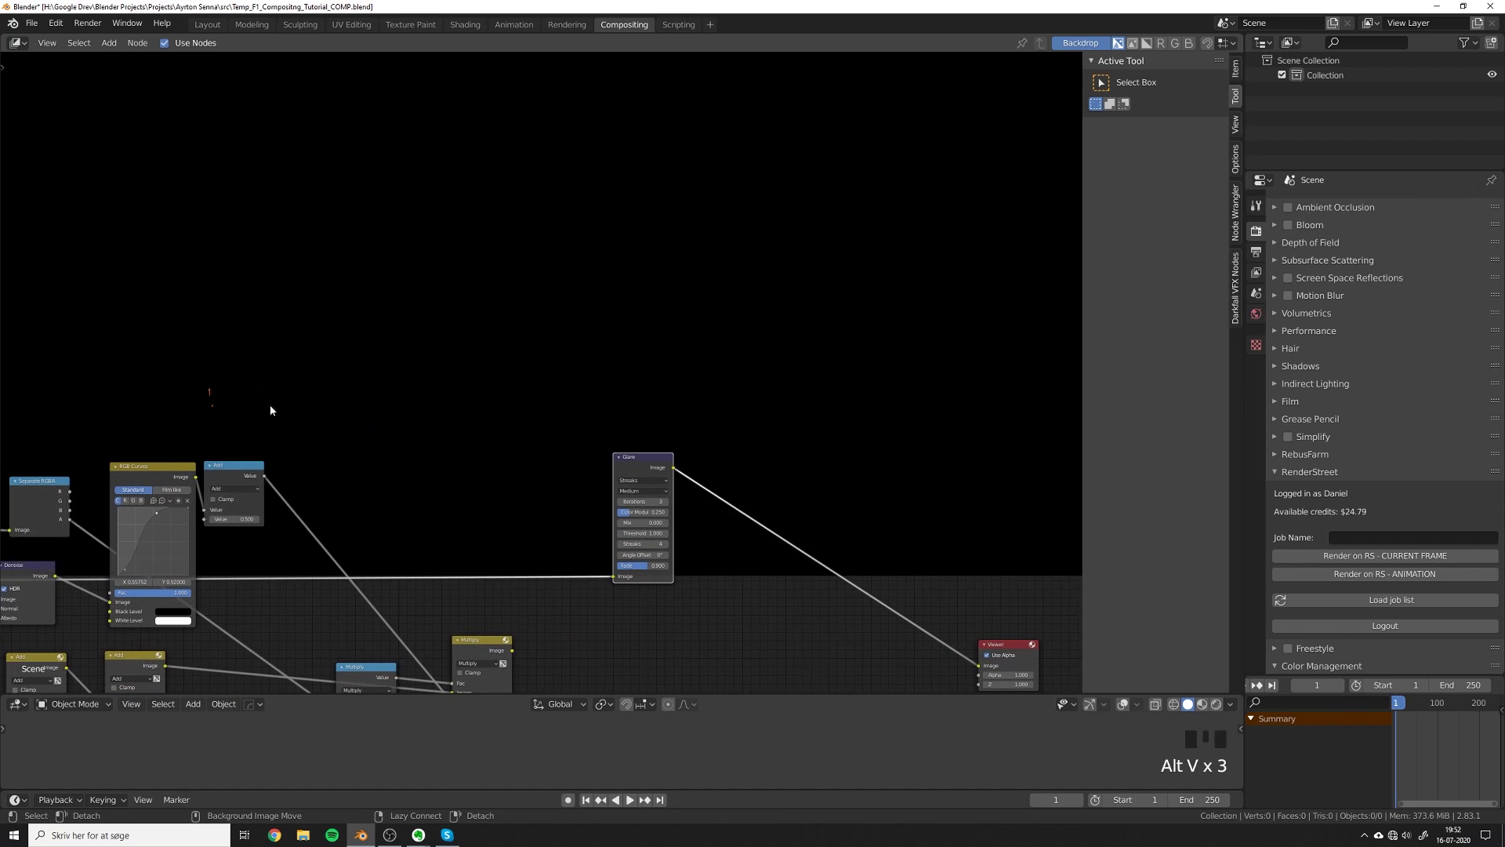
# Set the Glare node to 5 iterations and High quality, and lower its threshold to 0.001.
pyautogui.scroll(4, 270, 409)
pyautogui.moveTo(683, 545); pyautogui.dragTo(684, 512, button='middle')
pyautogui.click(684, 512)
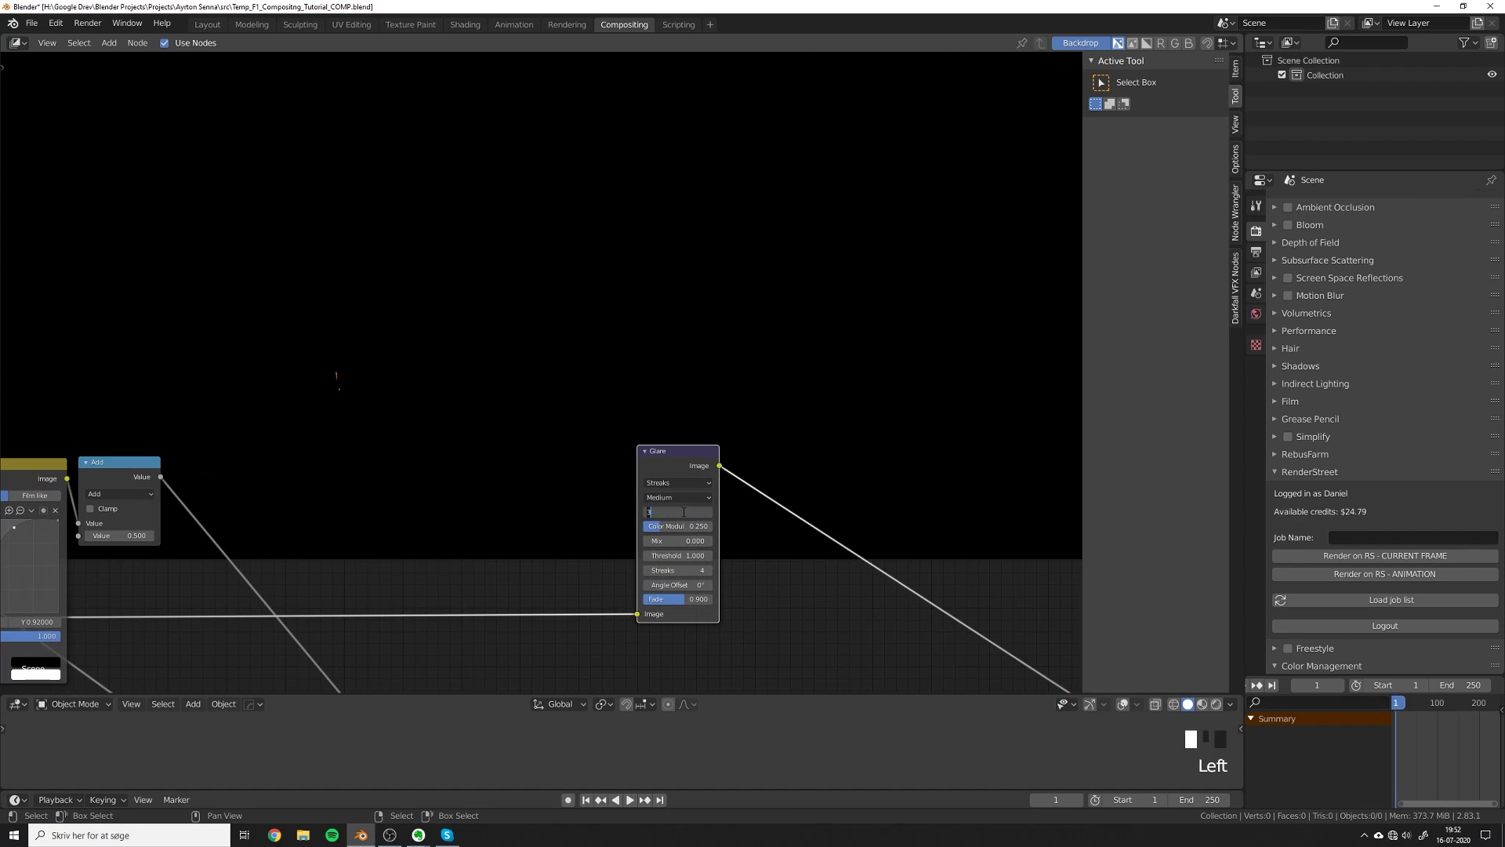
pyautogui.write('5')
pyautogui.press('Return')
pyautogui.click(678, 497)
pyautogui.click(649, 546)
pyautogui.moveTo(684, 555); pyautogui.dragTo(679, 555)
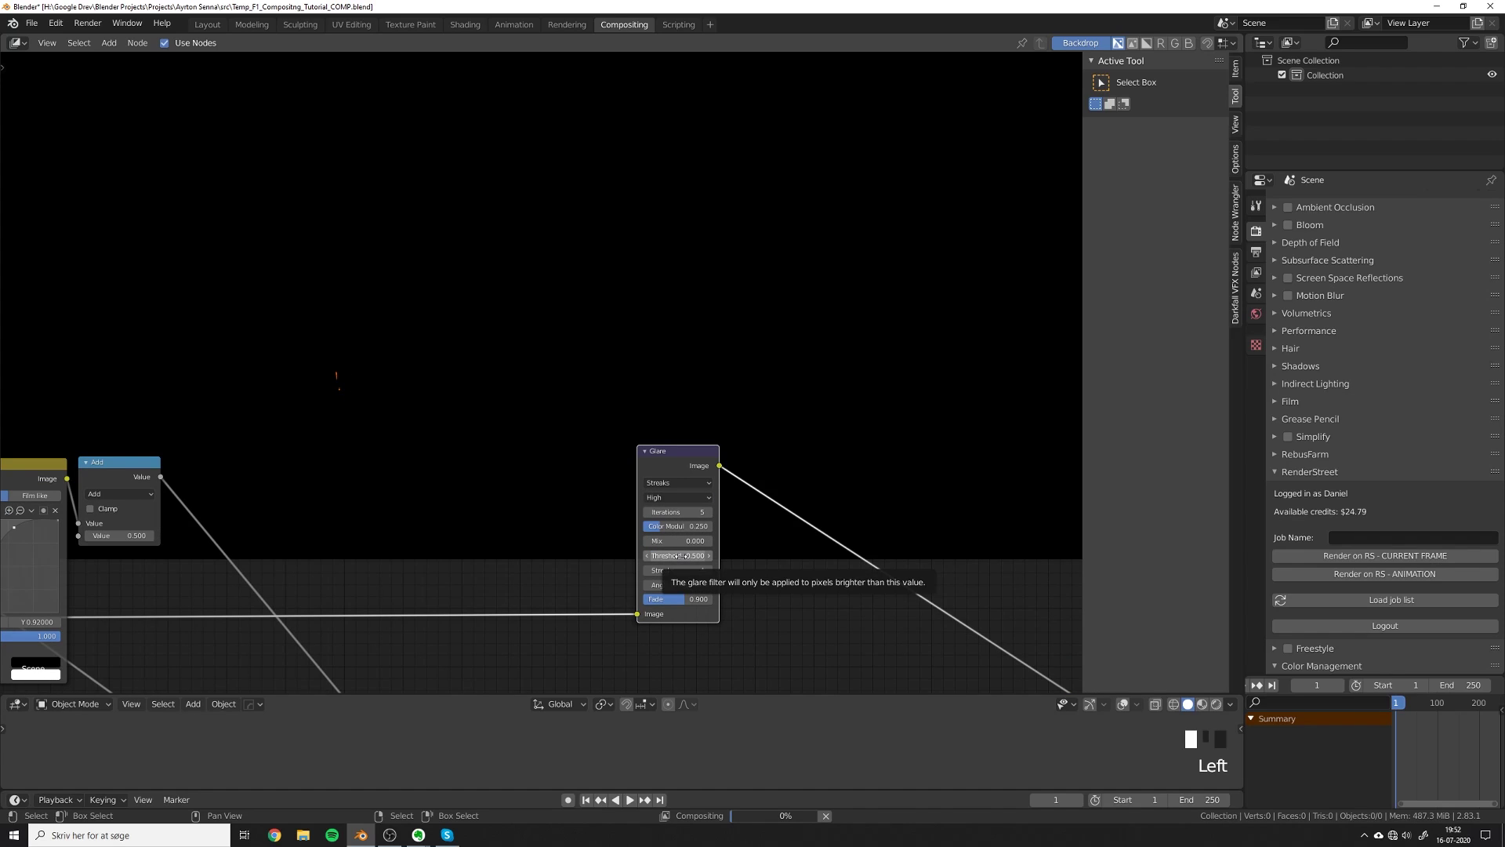
# Switch the Glare type to Fog Glow.
pyautogui.click(686, 483)
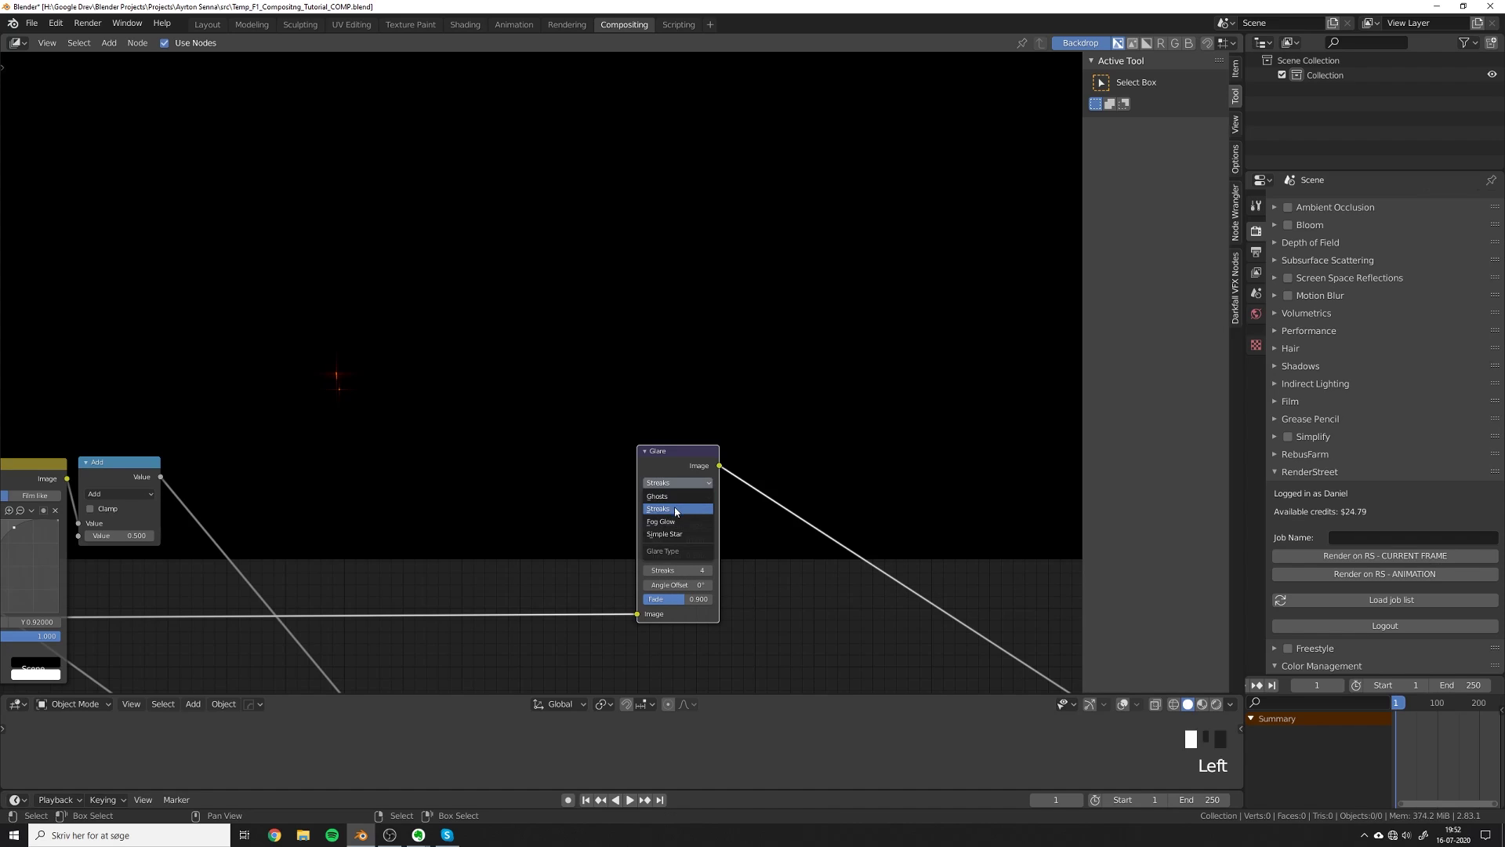
pyautogui.click(661, 521)
pyautogui.keyDown('alt'); pyautogui.moveTo(369, 389); pyautogui.dragTo(451, 346, button='middle'); pyautogui.keyUp('alt')
# Insert an RGB Curves node before the Glare node and raise its curve to about X 0.30, Y 0.81.
pyautogui.hotkey('shift', 'a')
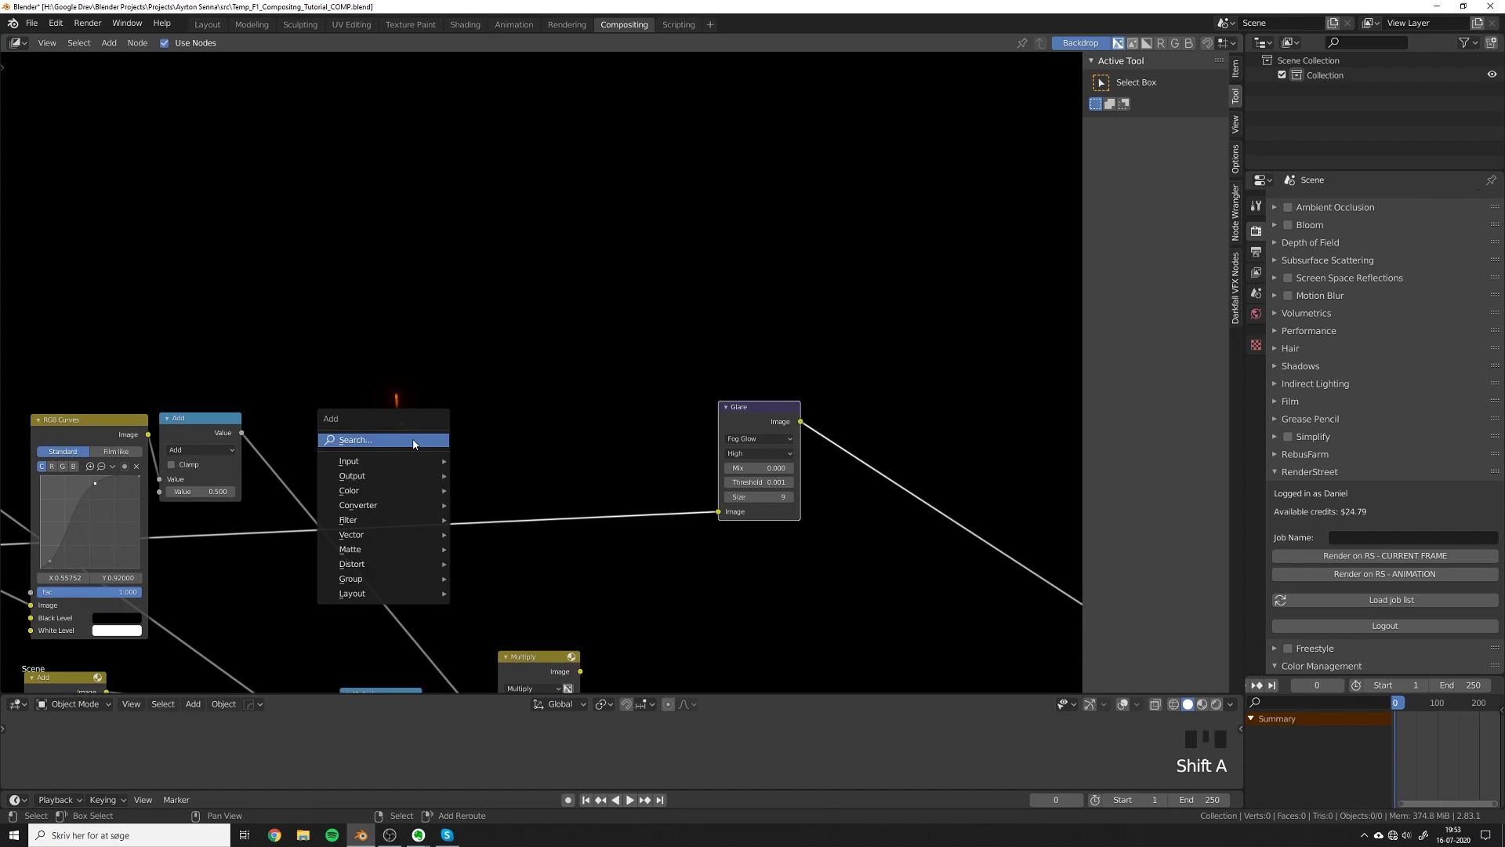
pyautogui.click(414, 441)
pyautogui.write('cur')
pyautogui.press('Return')
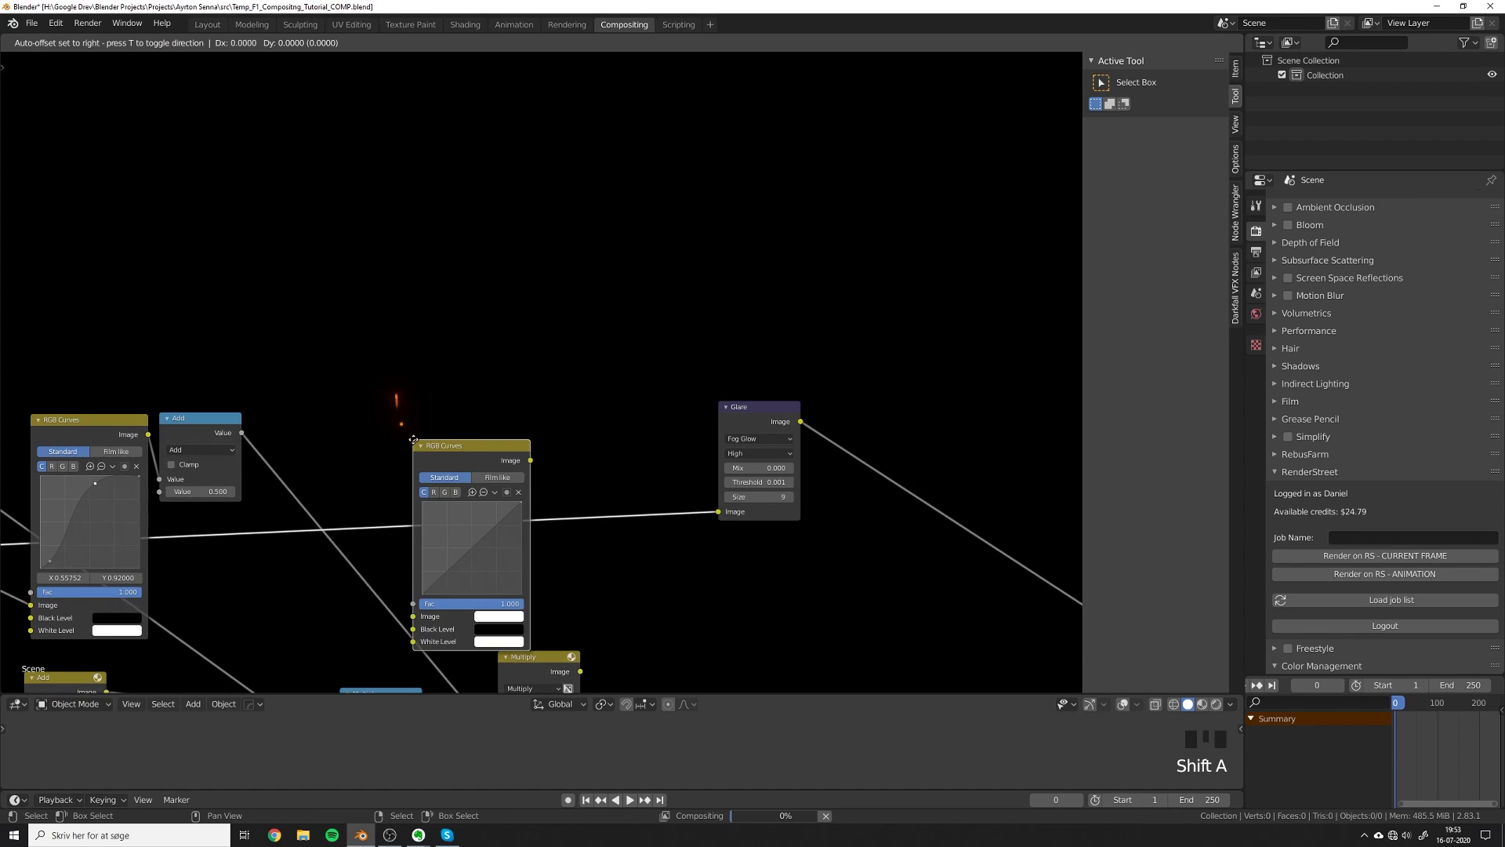
pyautogui.click(549, 233)
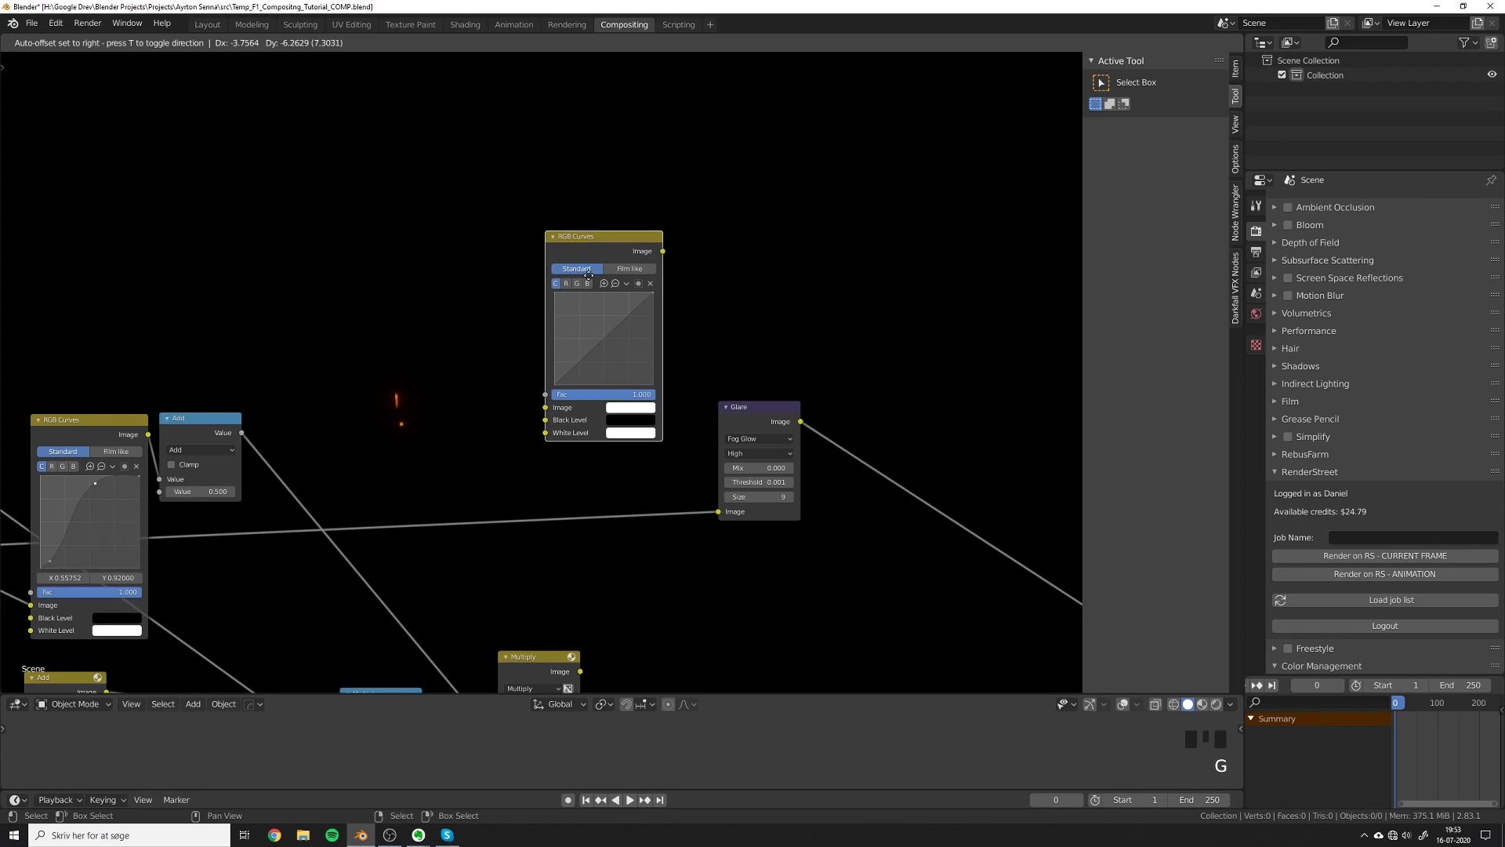
pyautogui.moveTo(595, 251); pyautogui.dragTo(587, 360)
pyautogui.scroll(4, 588, 375)
pyautogui.moveTo(634, 477); pyautogui.dragTo(589, 440)
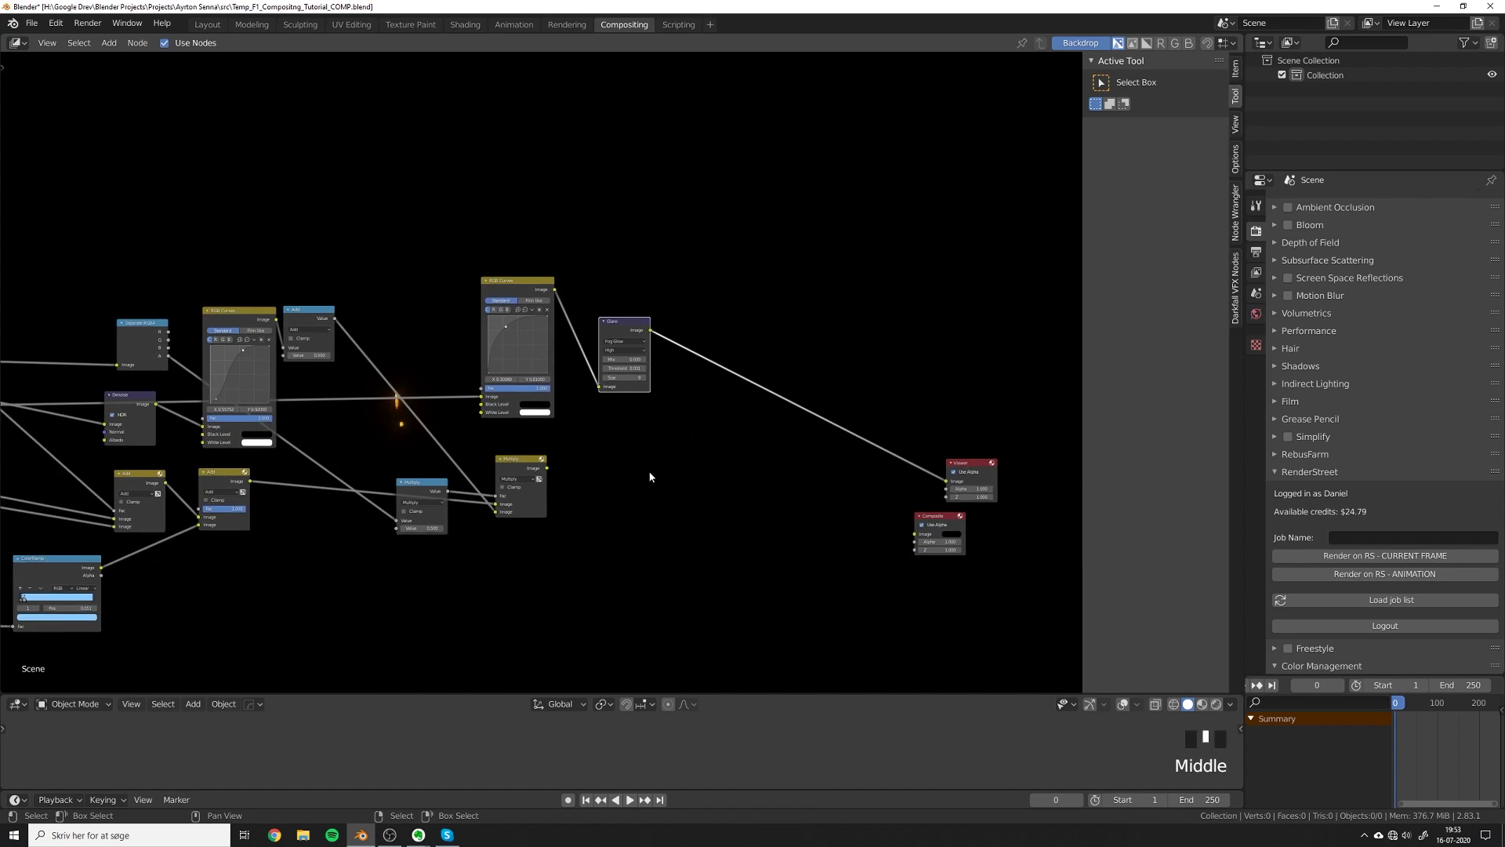
# Preview the final Multiply mix node and place a duplicate of it on its link to the Viewer.
pyautogui.scroll(3, 648, 474)
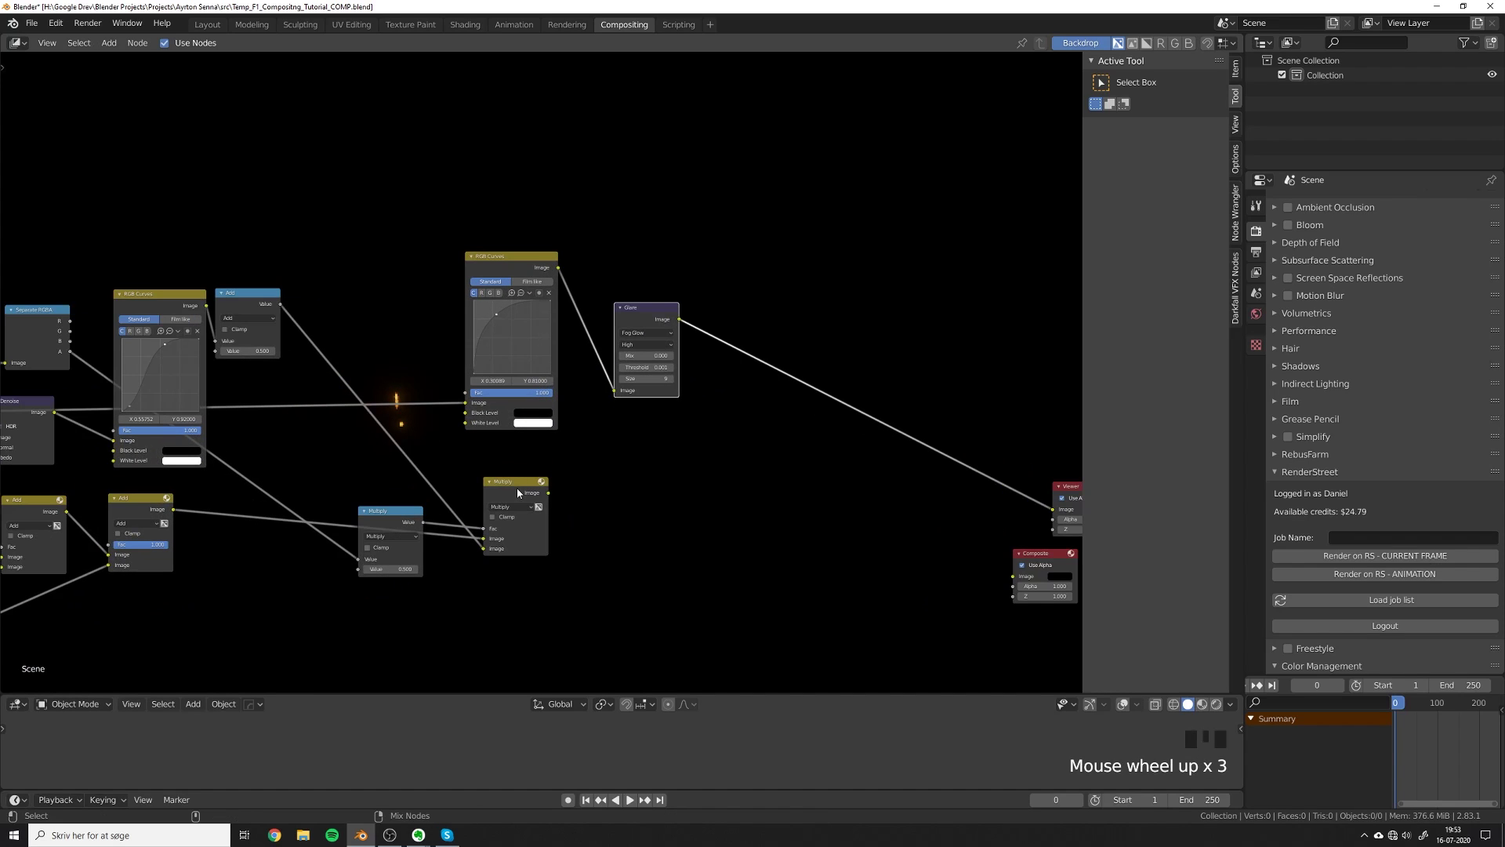
pyautogui.keyDown('ctrl'); pyautogui.keyDown('shift'); pyautogui.click(520, 485); pyautogui.keyUp('shift'); pyautogui.keyUp('ctrl')
pyautogui.hotkey('shift', 'd')
pyautogui.click(819, 490)
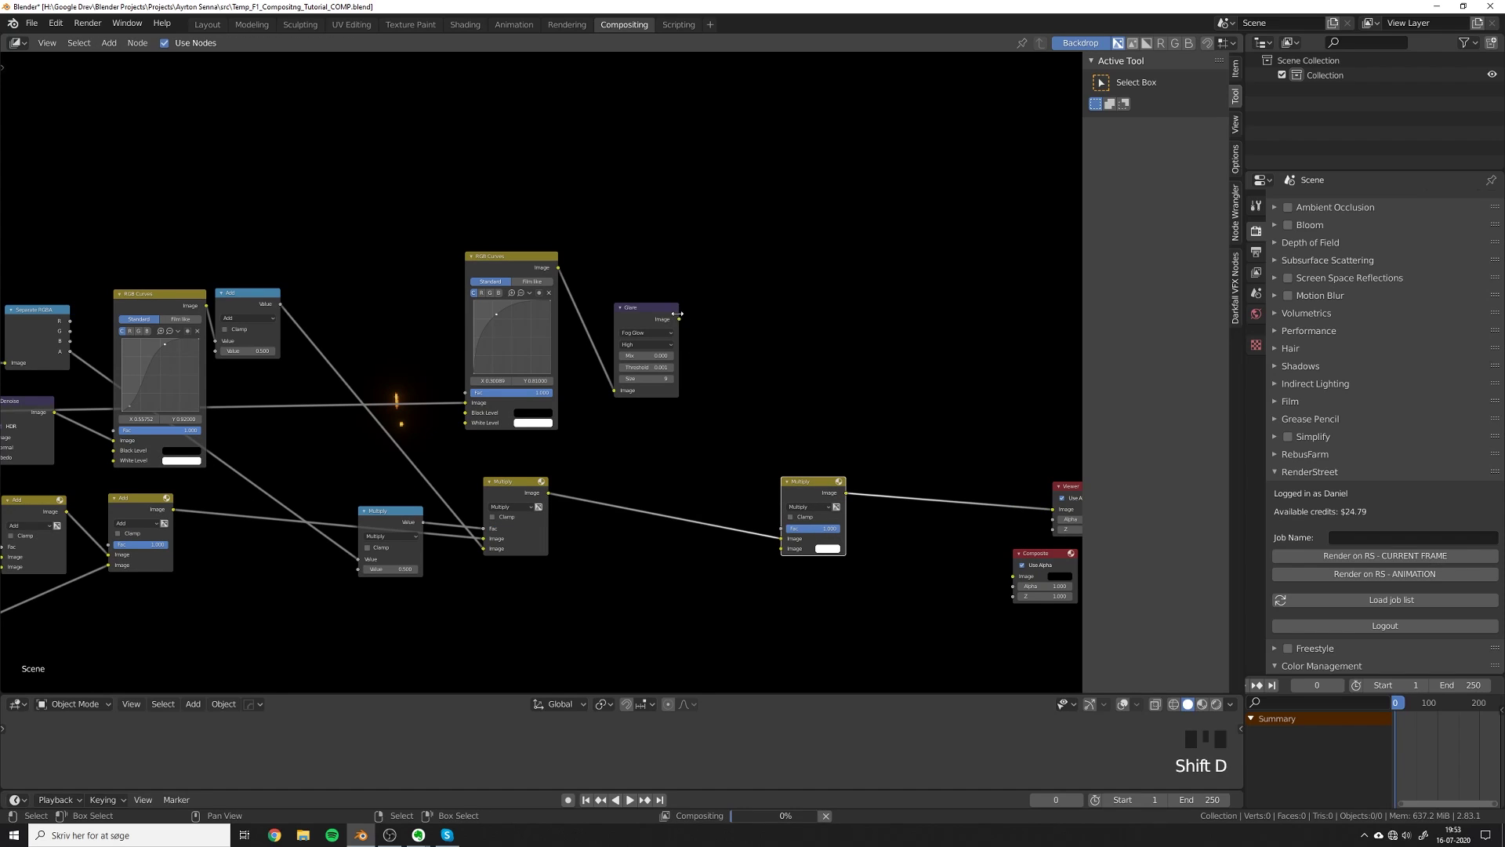
# Feed the Glare output into the duplicated mix node's second image input and set its blend mode to Add.
pyautogui.moveTo(679, 318); pyautogui.dragTo(794, 516)
pyautogui.click(801, 507)
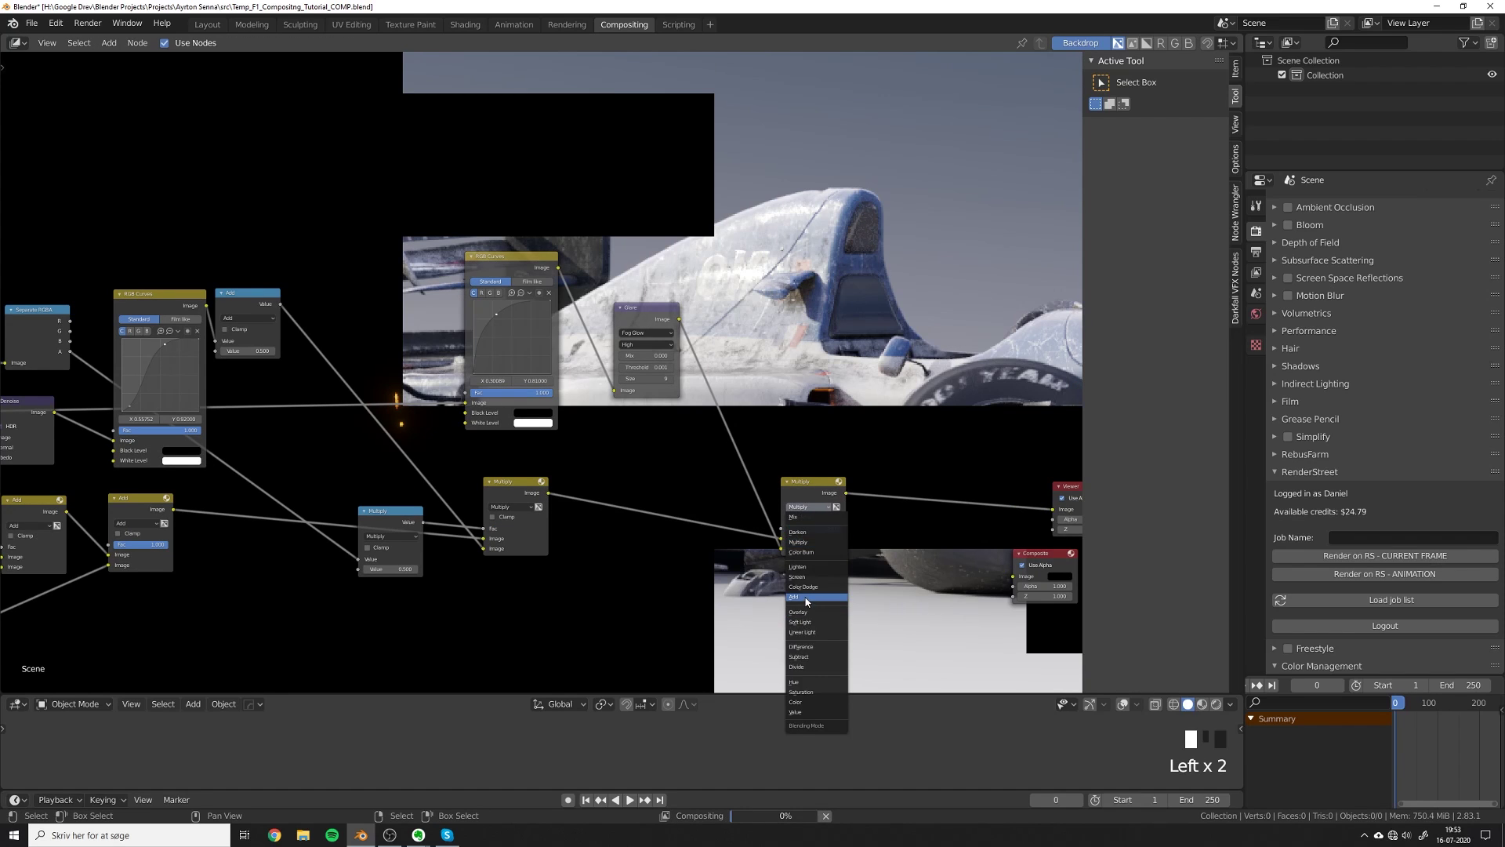
pyautogui.click(794, 596)
# Mute and unmute the glare Add node to compare the glow on the car.
pyautogui.moveTo(776, 538); pyautogui.dragTo(772, 543, button='middle')
pyautogui.scroll(1, 779, 423)
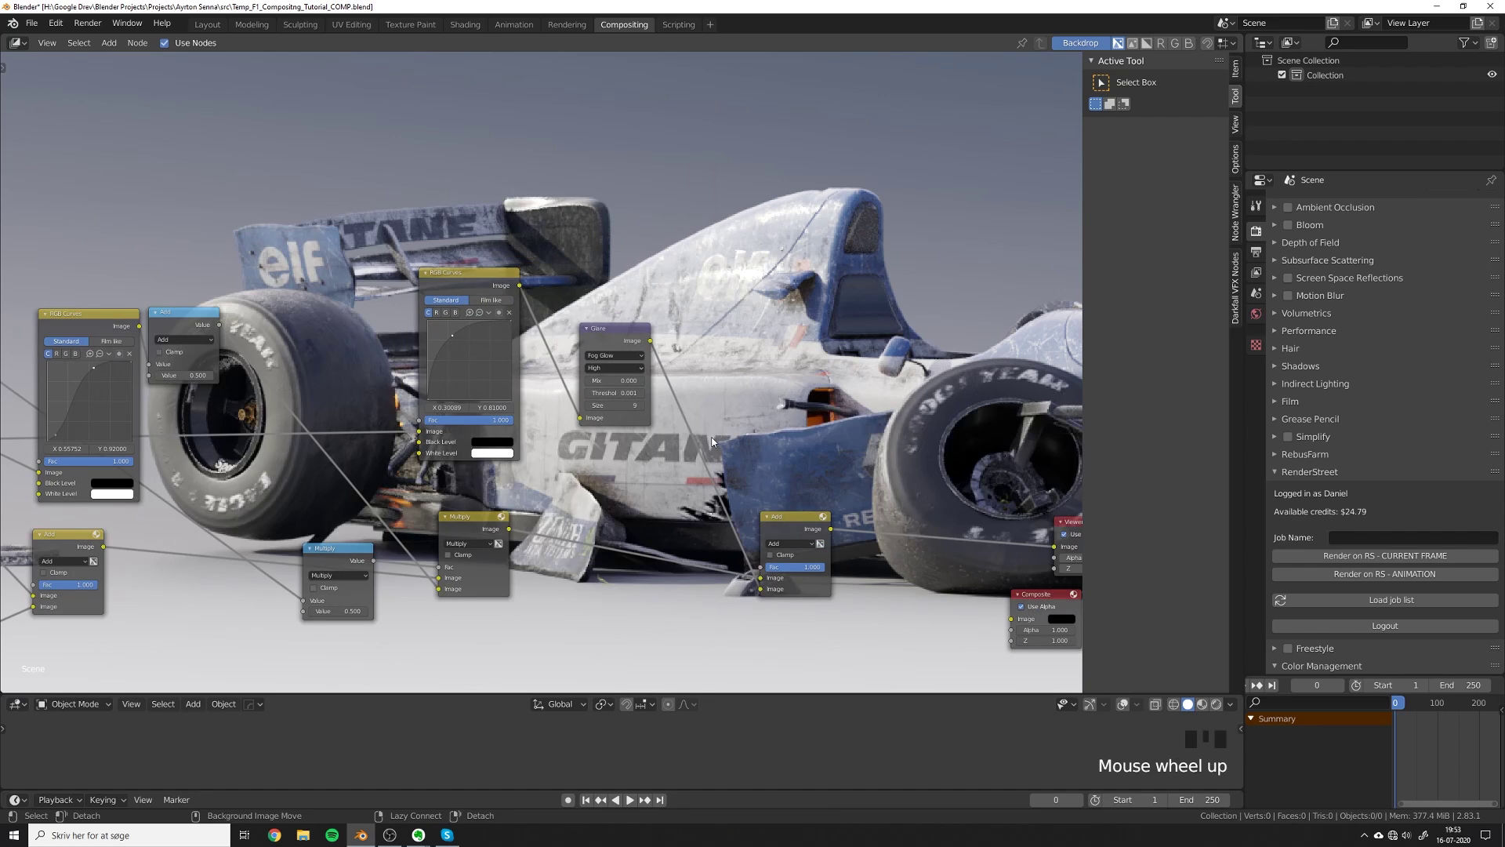
pyautogui.keyDown('alt'); pyautogui.moveTo(826, 497); pyautogui.dragTo(794, 517, button='middle'); pyautogui.keyUp('alt')
pyautogui.click(796, 521)
pyautogui.press('m')
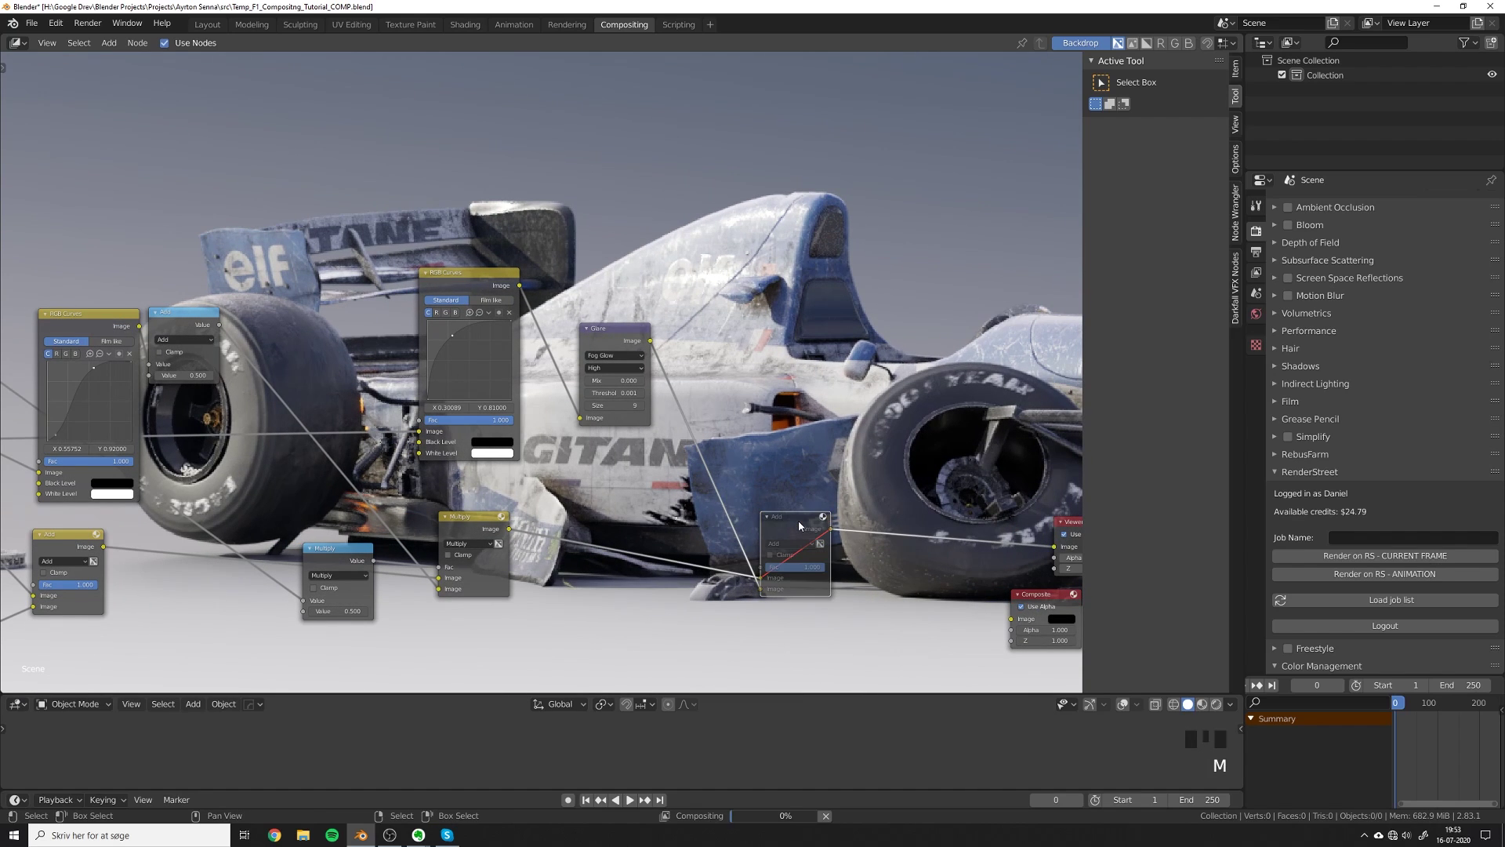
pyautogui.press('m')
# Insert a Blur node on the link between the Glare node and the Add mix node.
pyautogui.hotkey('shift', 'a')
pyautogui.write('blu')
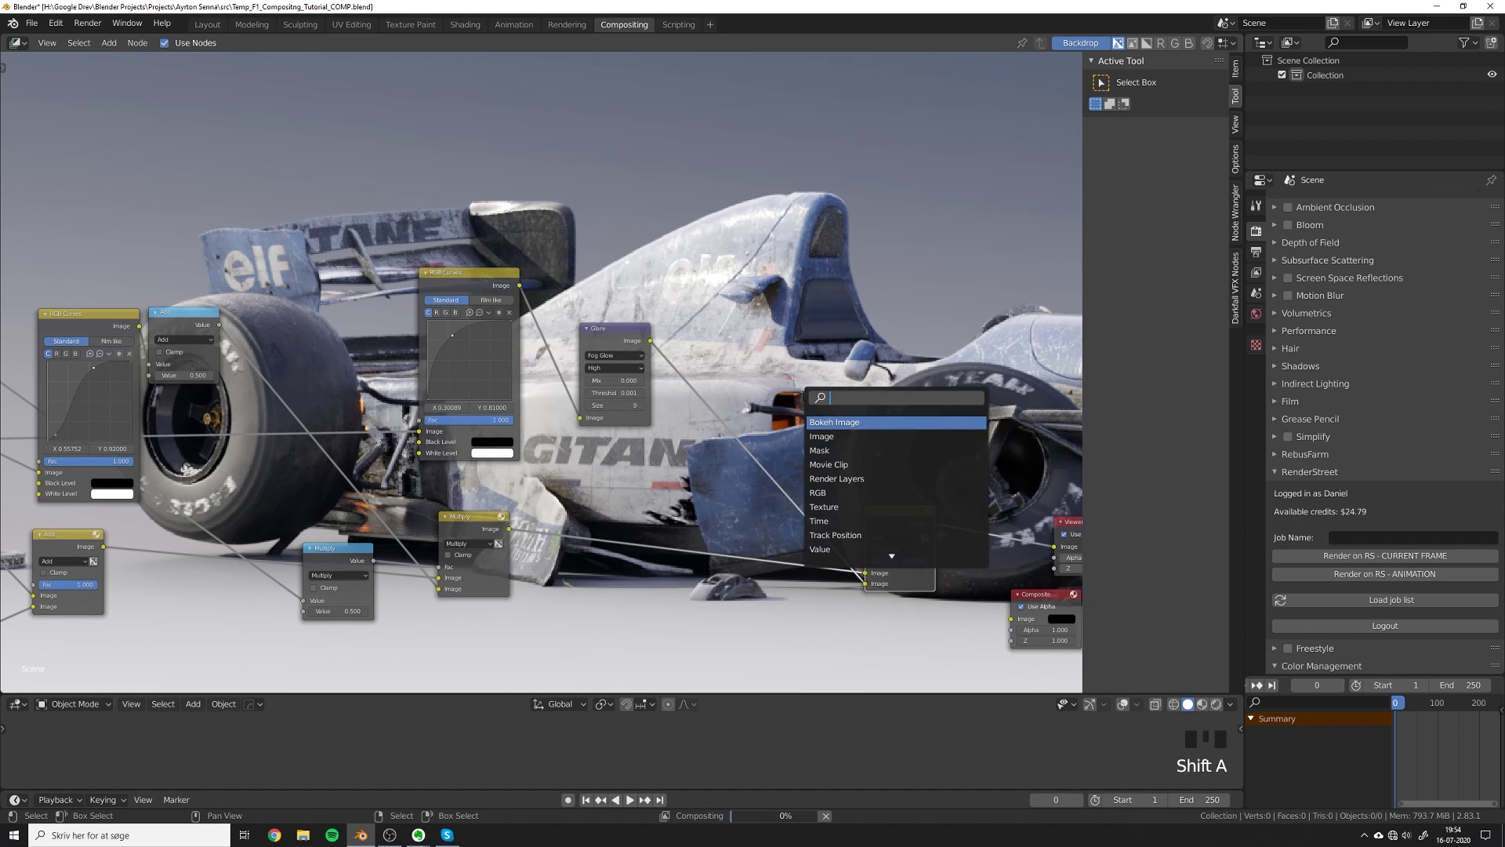
pyautogui.write('r')
pyautogui.click(837, 436)
pyautogui.click(749, 425)
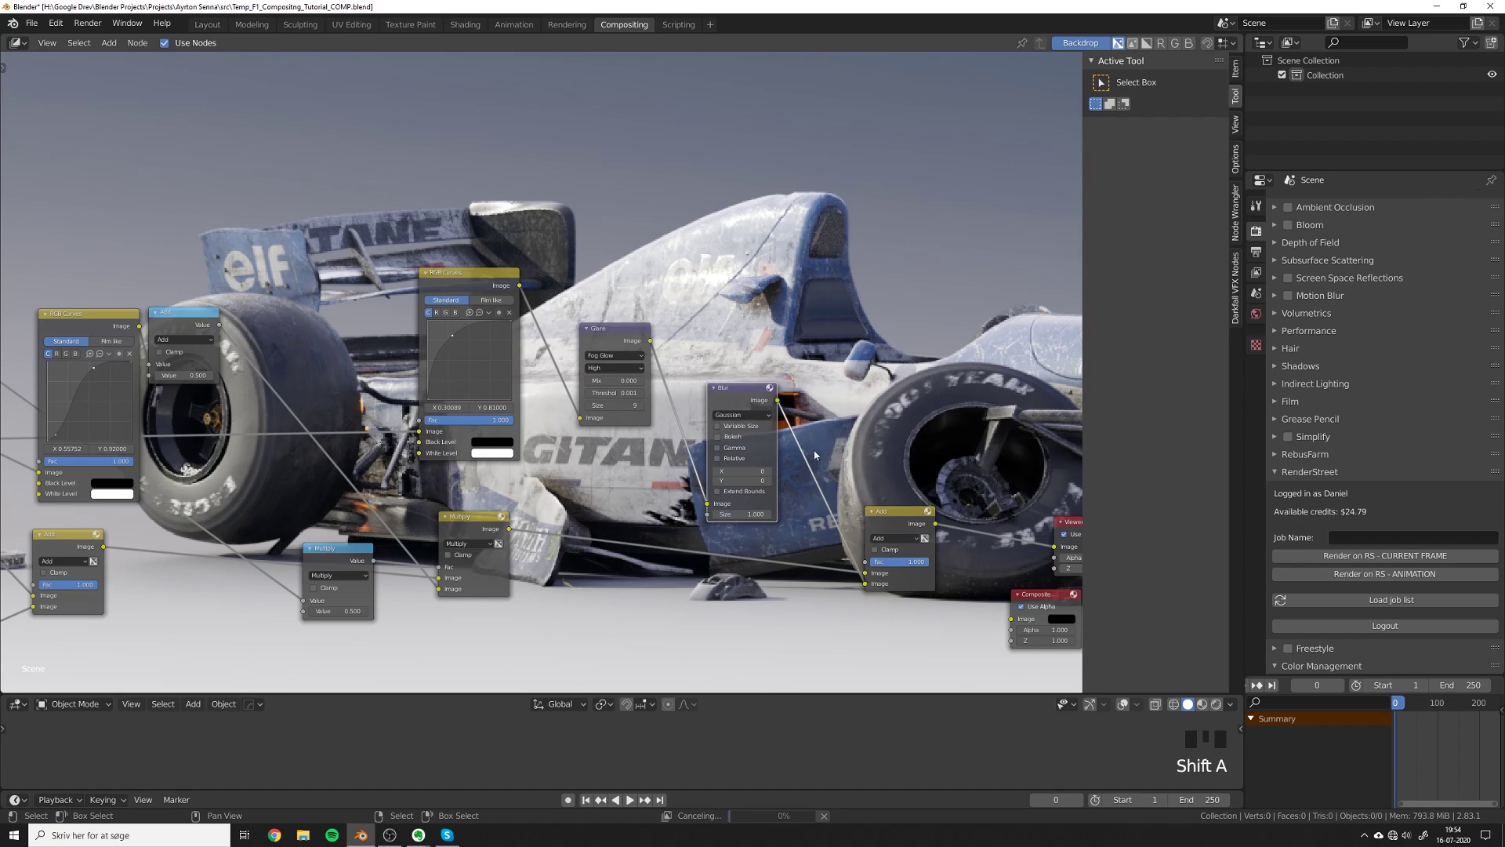
# Set the Blur node to Fast Gaussian, Relative, Y aspect correction and 1% in X and Y, and adjust its placement.
pyautogui.click(728, 422)
pyautogui.click(732, 436)
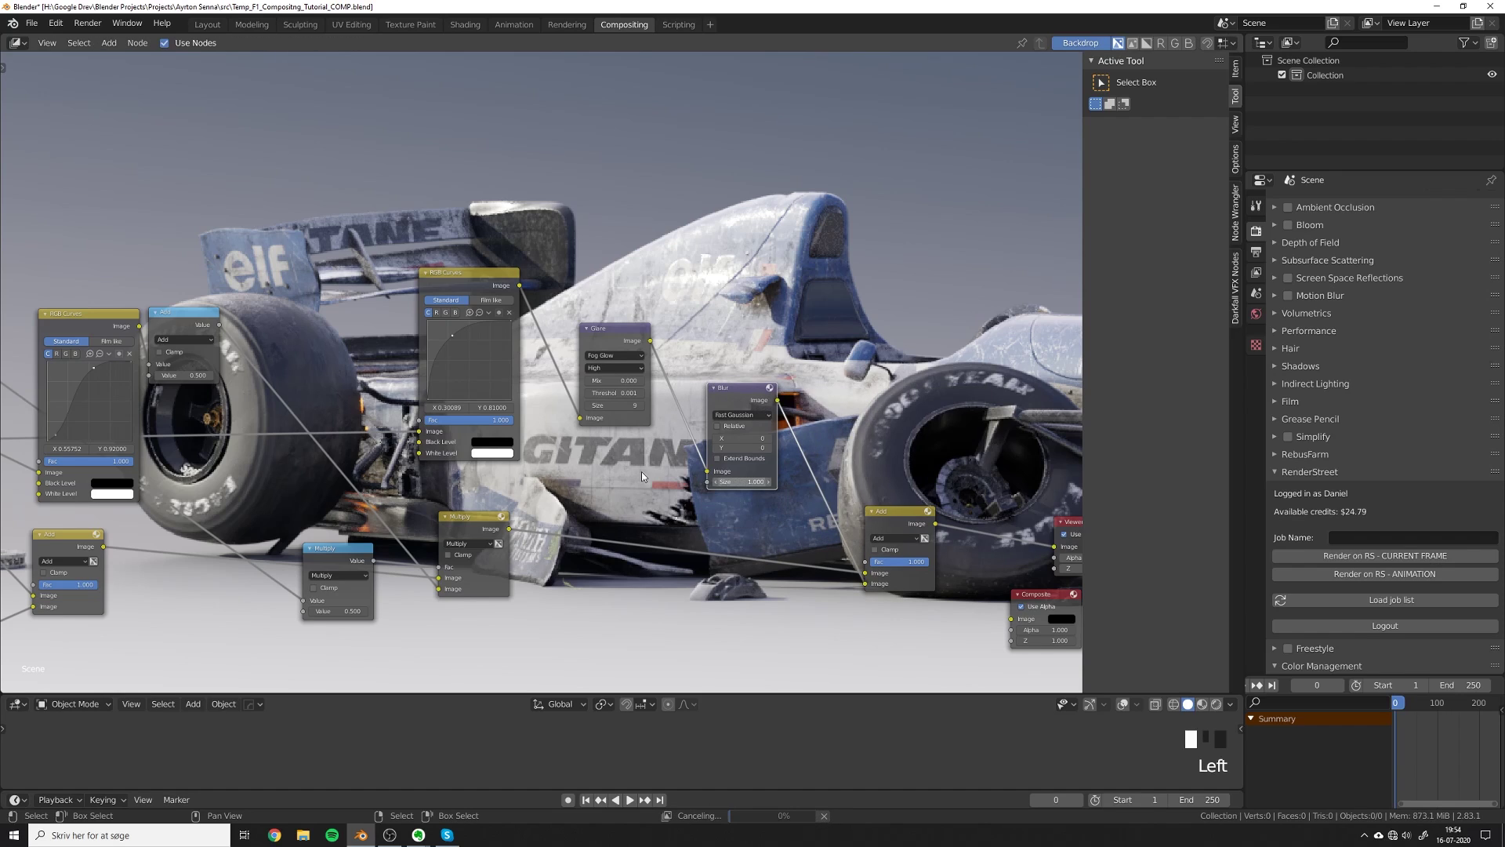
pyautogui.click(717, 426)
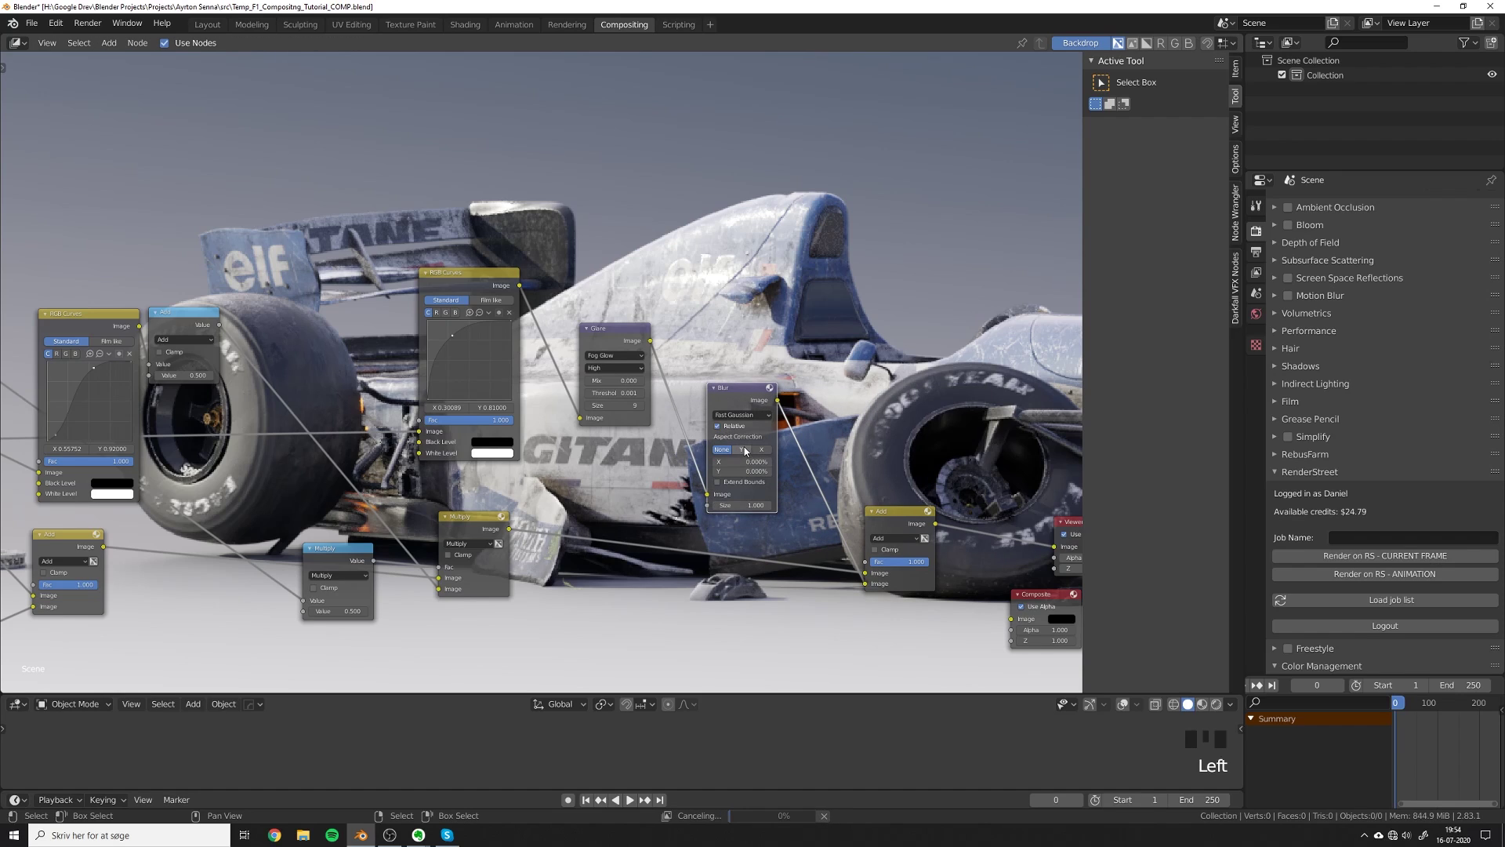
pyautogui.click(745, 451)
pyautogui.click(744, 450)
pyautogui.write('1')
pyautogui.press('Return')
pyautogui.moveTo(732, 396); pyautogui.dragTo(692, 406, button='middle')
pyautogui.press('g')
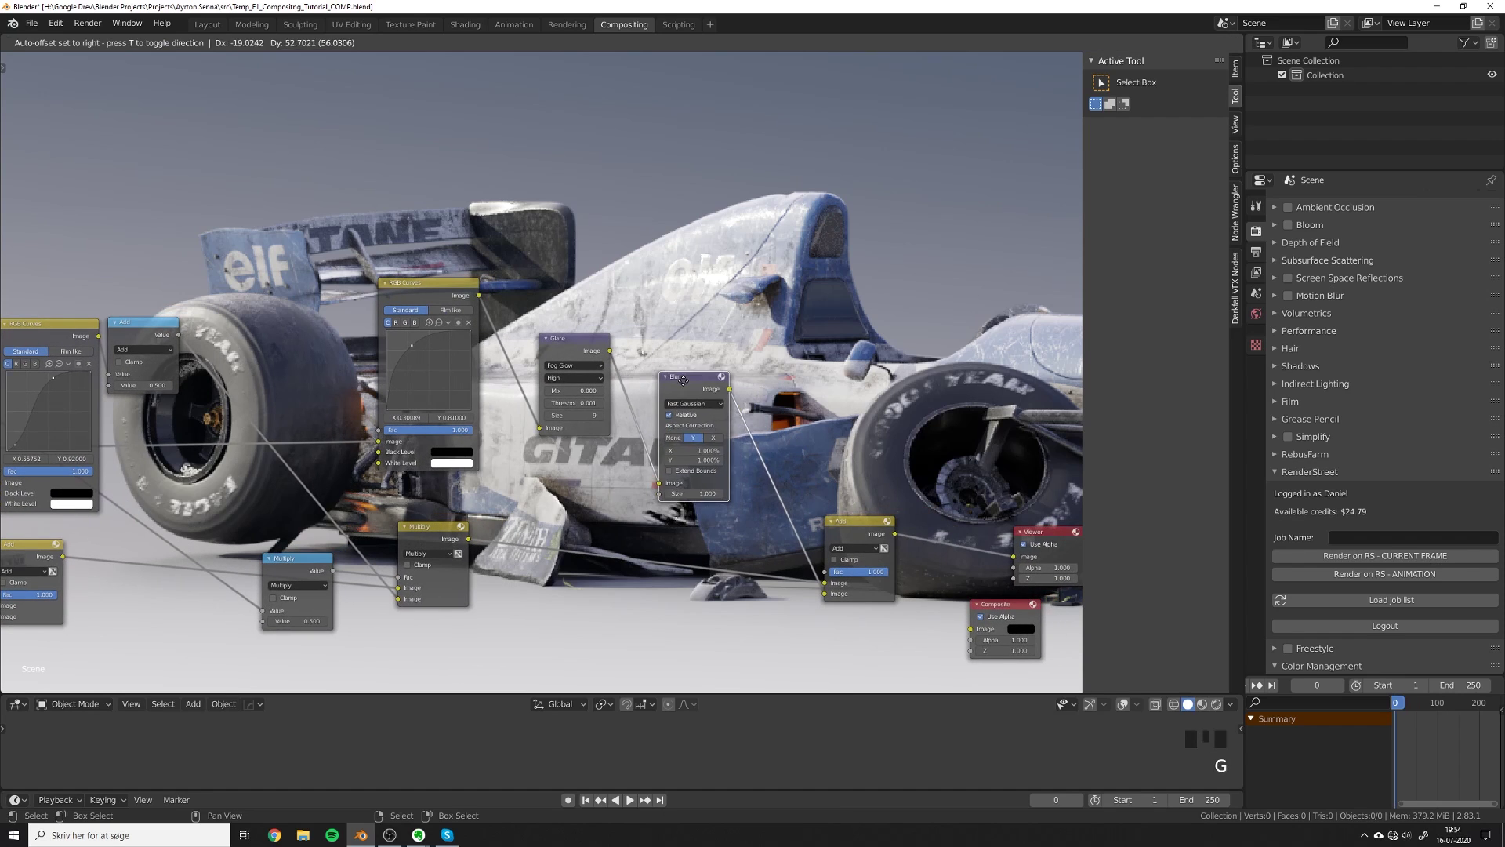
pyautogui.click(683, 382)
# Duplicate the glare Add mix node and place the copy between it and the Viewer.
pyautogui.moveTo(865, 526); pyautogui.dragTo(797, 525)
pyautogui.hotkey('shift', 'd')
pyautogui.middleClick(847, 526)
pyautogui.click(907, 526)
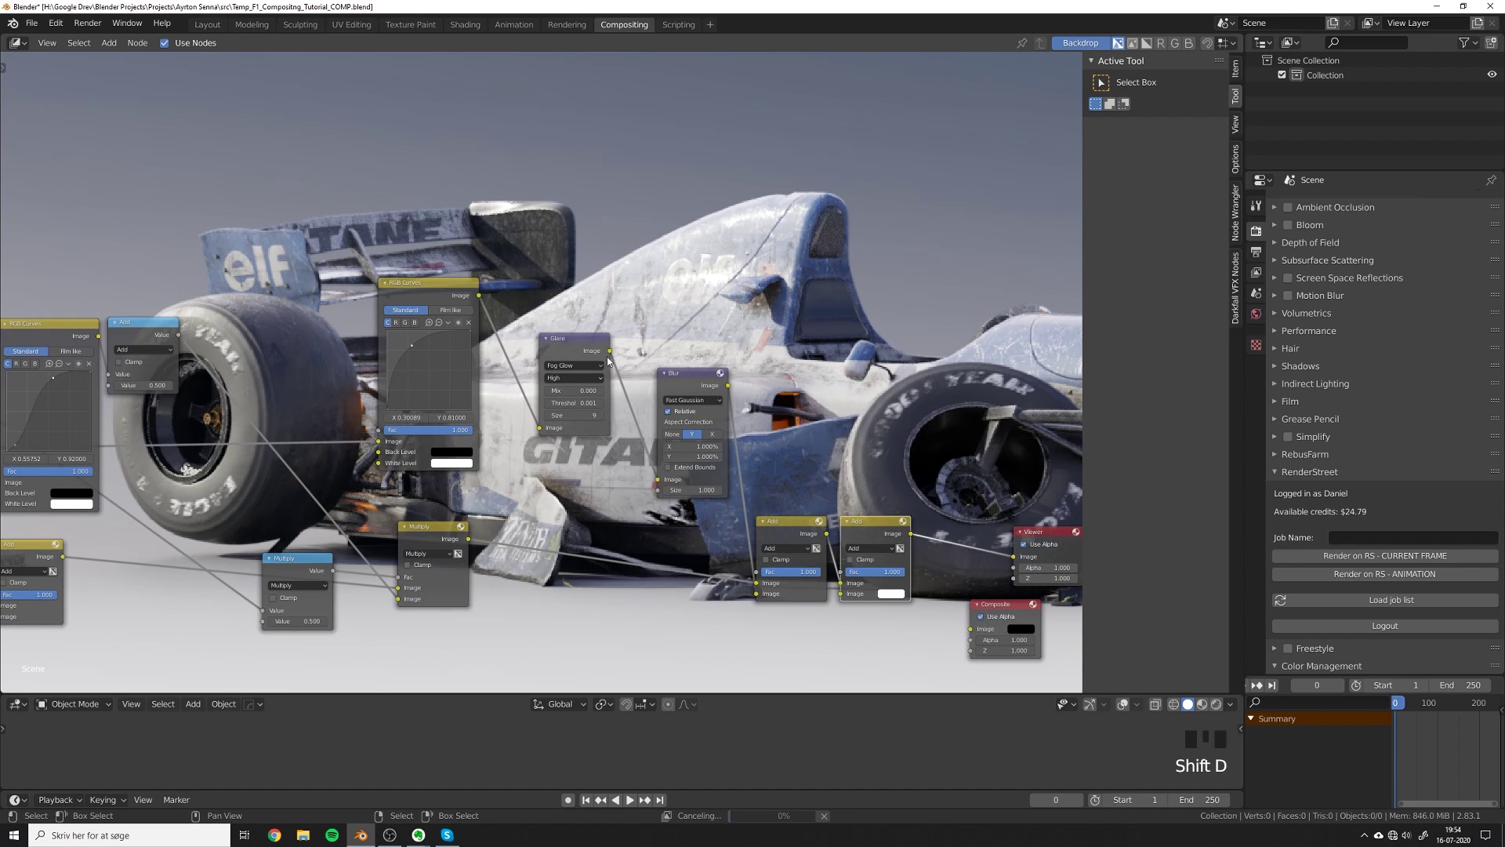
# Connect the unblurred Glare output to the second Add node and set the Blur node's X and Y to 0.5%.
pyautogui.moveTo(878, 587); pyautogui.dragTo(769, 501, button='middle')
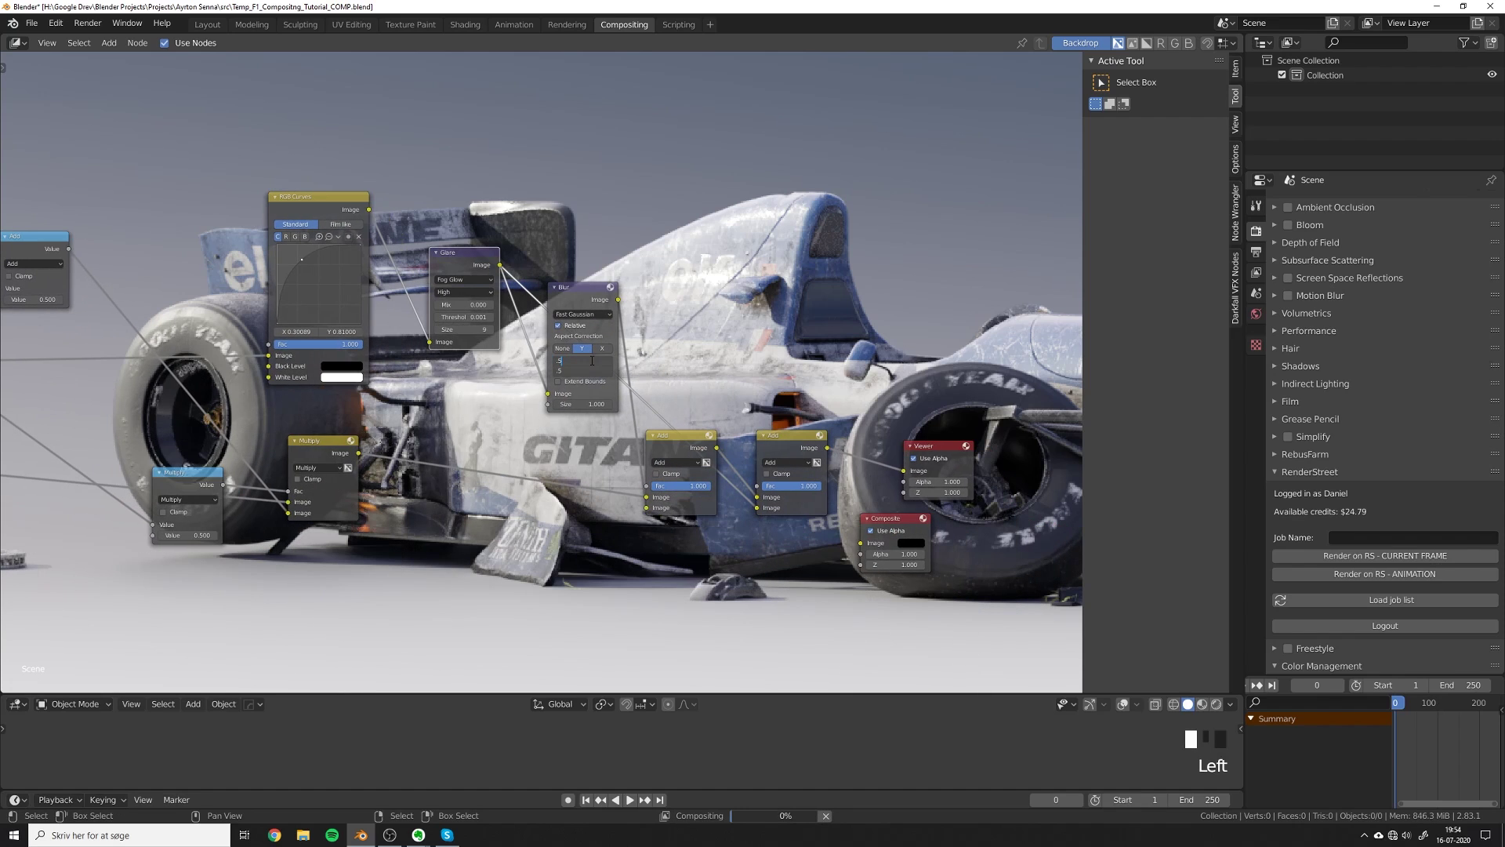
pyautogui.press('Return')
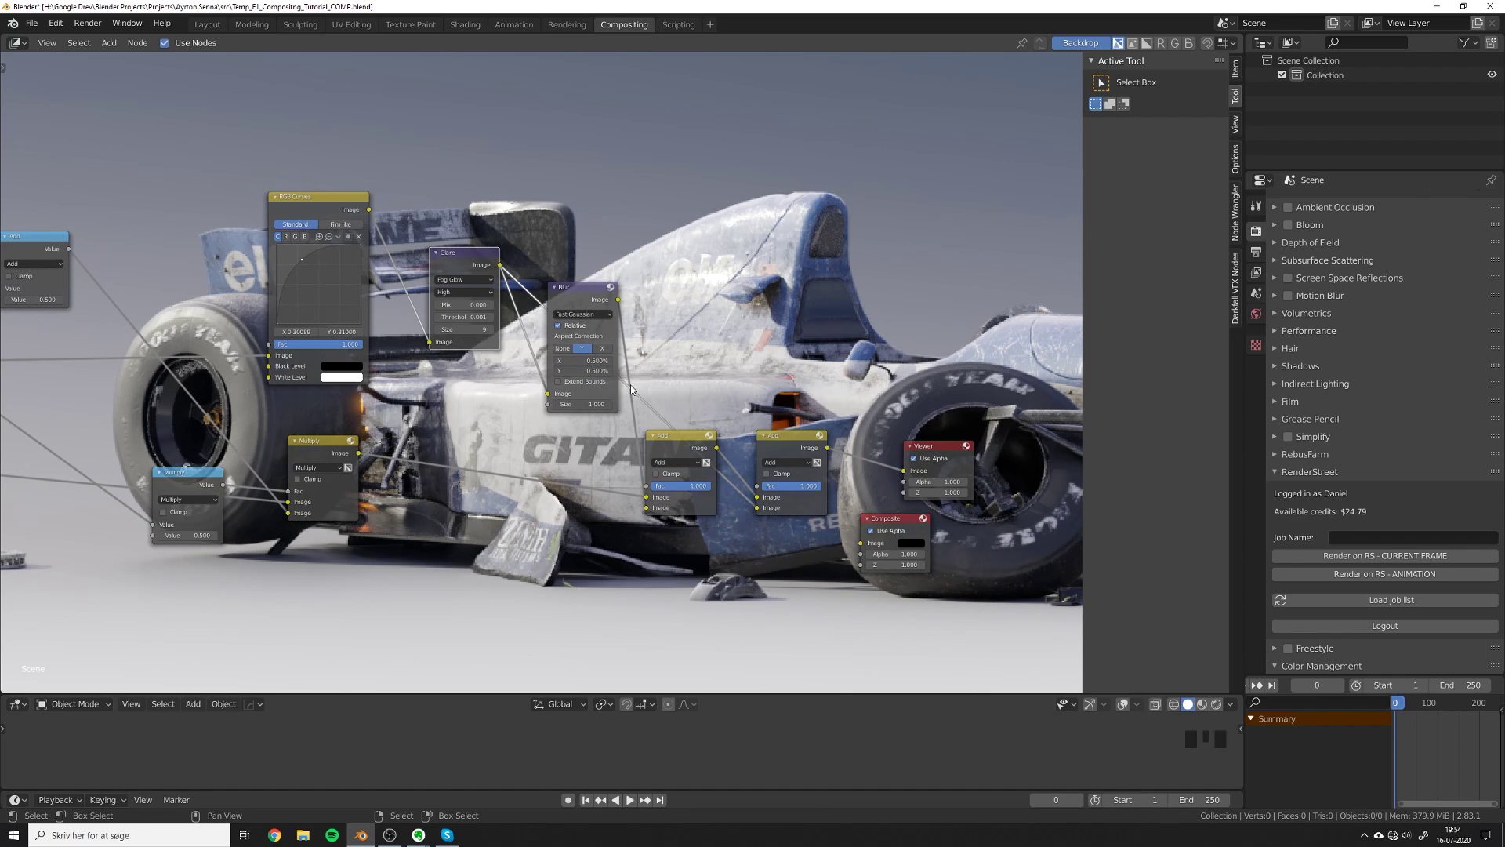
pyautogui.moveTo(593, 380); pyautogui.dragTo(267, 543, button='middle')
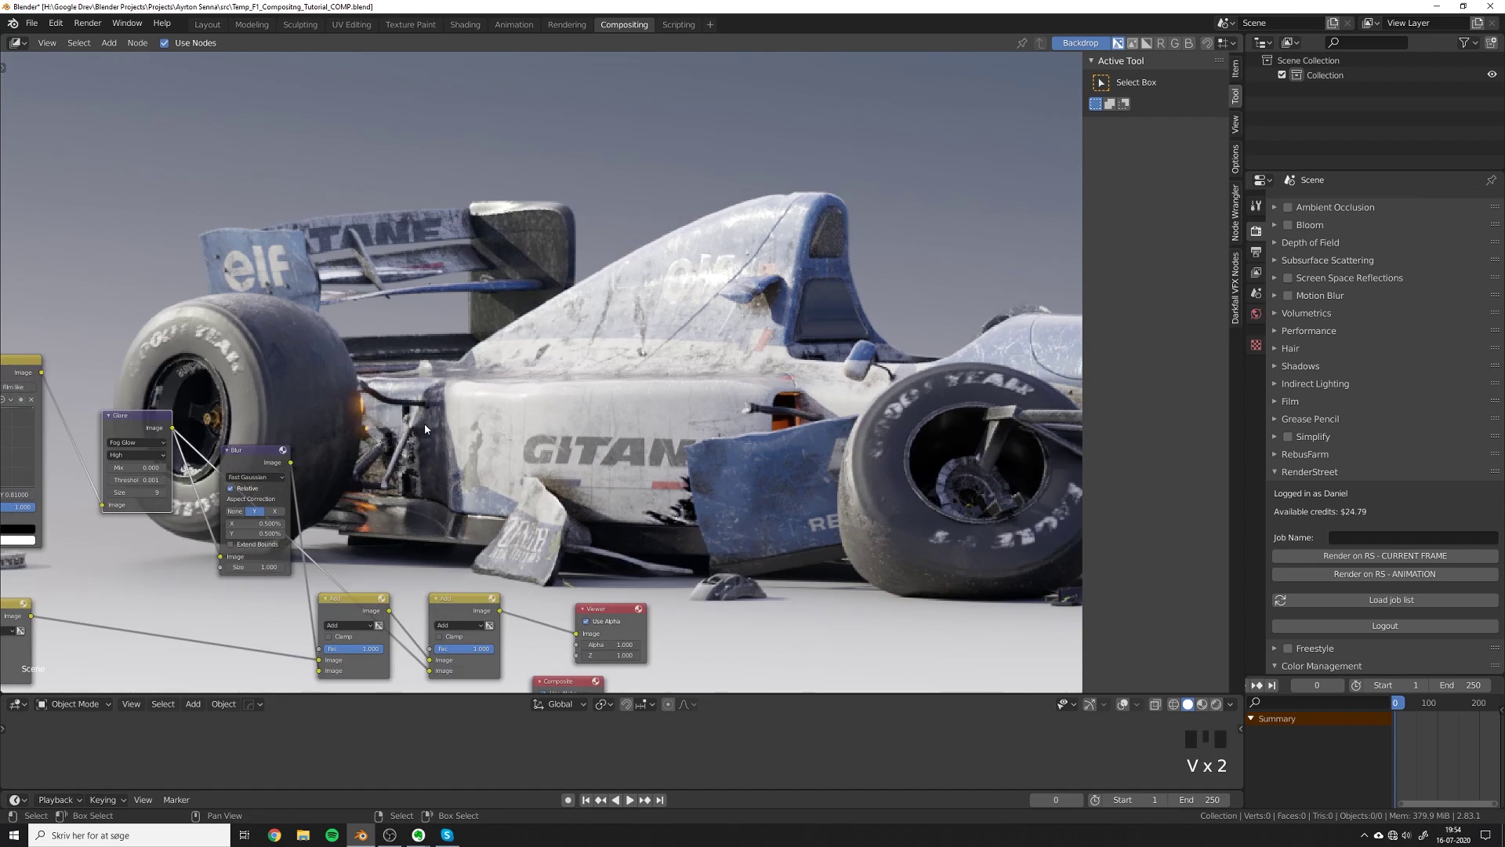
pyautogui.press('v')
pyautogui.keyDown('alt'); pyautogui.moveTo(423, 419); pyautogui.dragTo(346, 396, button='middle'); pyautogui.keyUp('alt')
pyautogui.press('v')
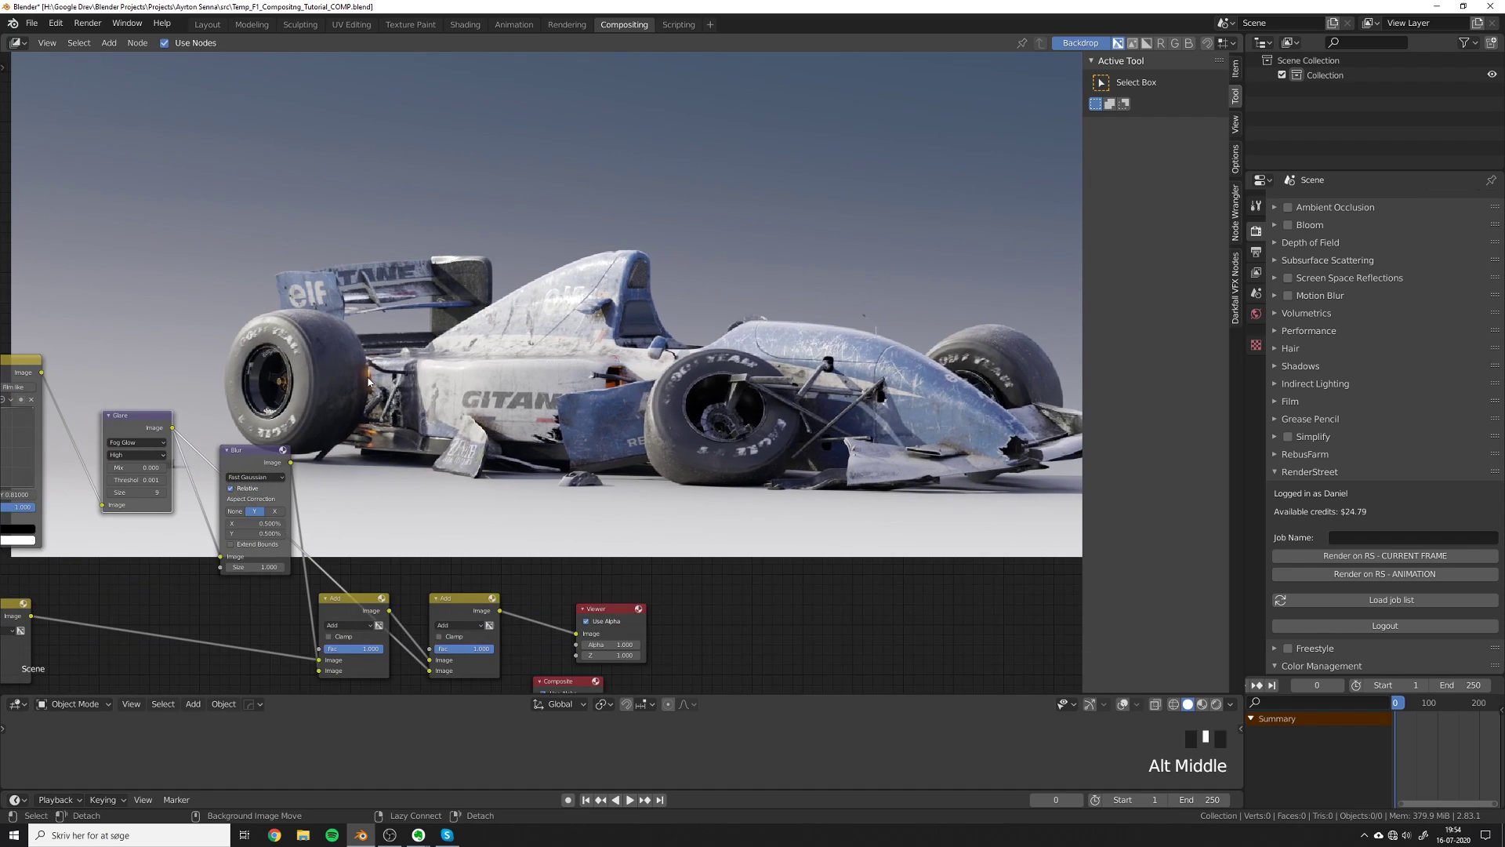
# Move the Viewer and Composite nodes further away from the Add nodes, and nudge the first Add node.
pyautogui.hotkey('alt', 'a')
pyautogui.moveTo(515, 649); pyautogui.dragTo(483, 577, button='middle')
pyautogui.press('b')
pyautogui.moveTo(502, 517); pyautogui.dragTo(627, 671)
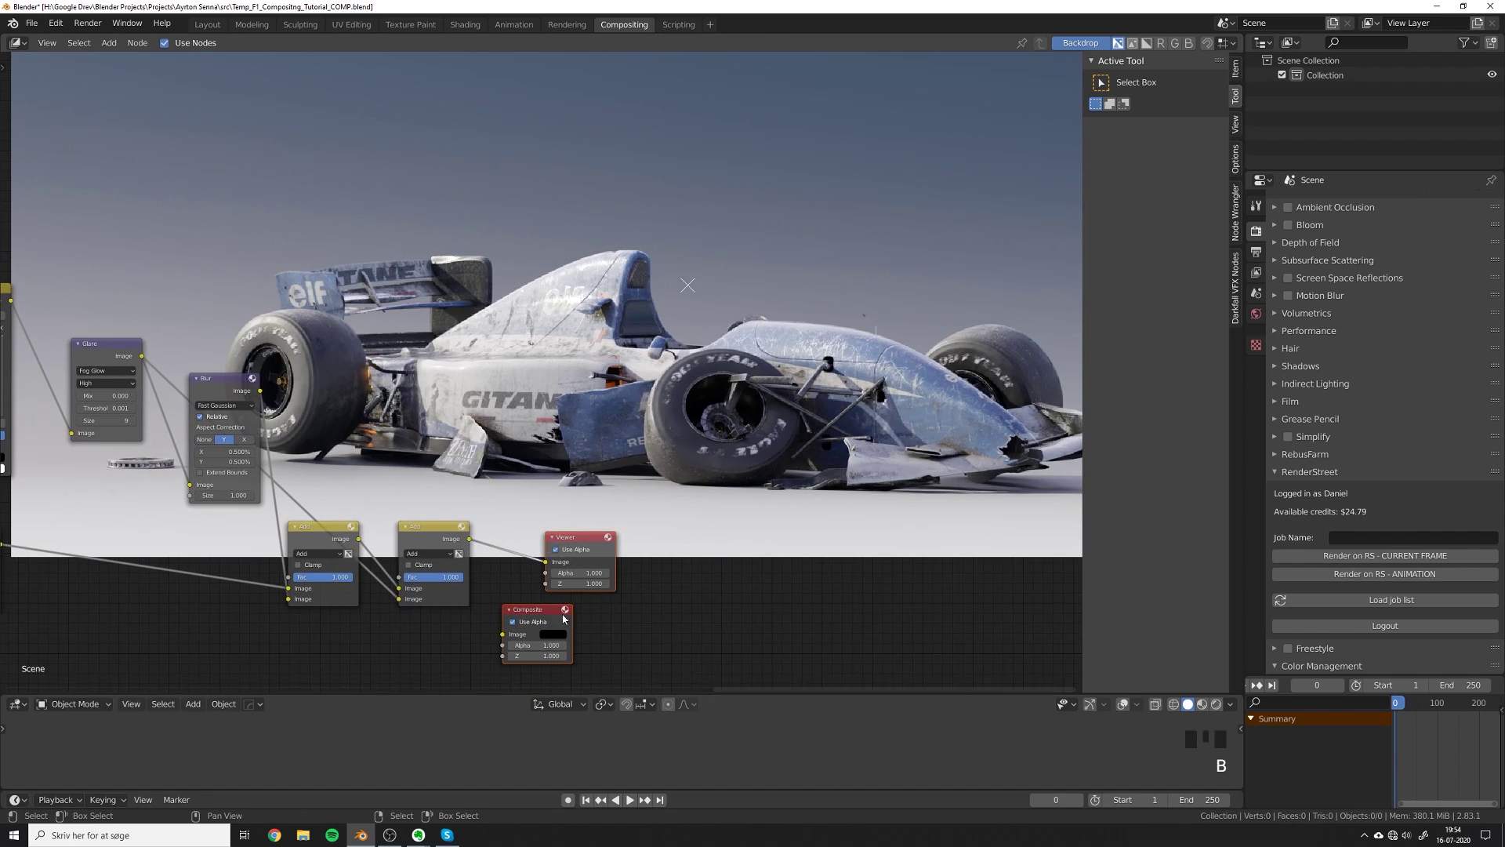
pyautogui.press('g')
pyautogui.click(878, 599)
pyautogui.hotkey('alt', 'a')
pyautogui.moveTo(557, 456); pyautogui.dragTo(519, 470, button='middle')
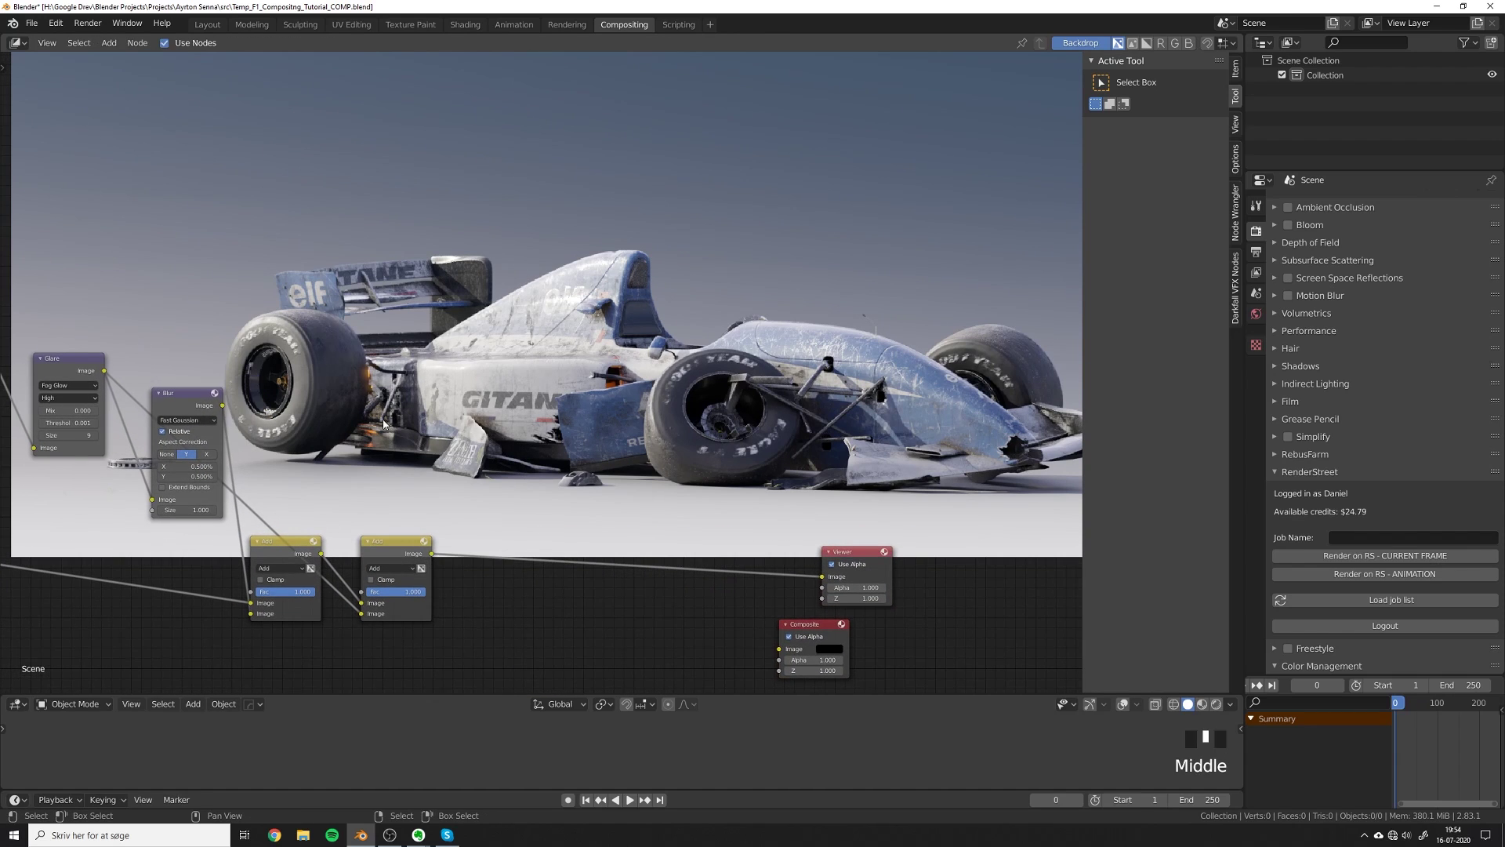
pyautogui.click(274, 552)
pyautogui.press('g')
pyautogui.click(277, 547)
pyautogui.scroll(-4, 274, 545)
pyautogui.moveTo(272, 544); pyautogui.dragTo(376, 536, button='middle')
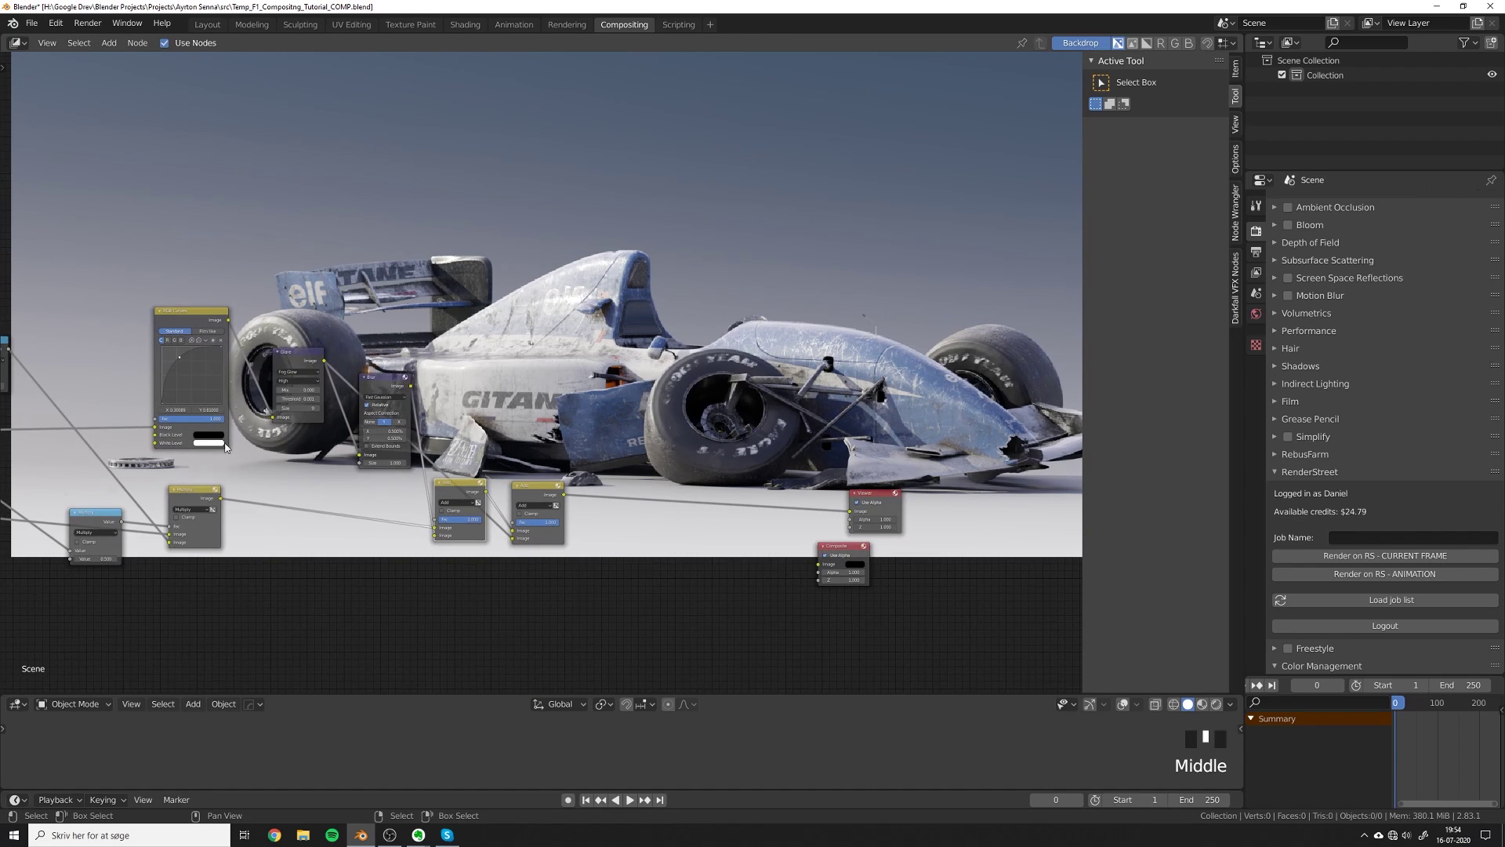
pyautogui.moveTo(97, 486); pyautogui.dragTo(578, 481, button='middle')
pyautogui.scroll(-3, 579, 481)
pyautogui.moveTo(53, 443); pyautogui.dragTo(181, 394, button='middle')
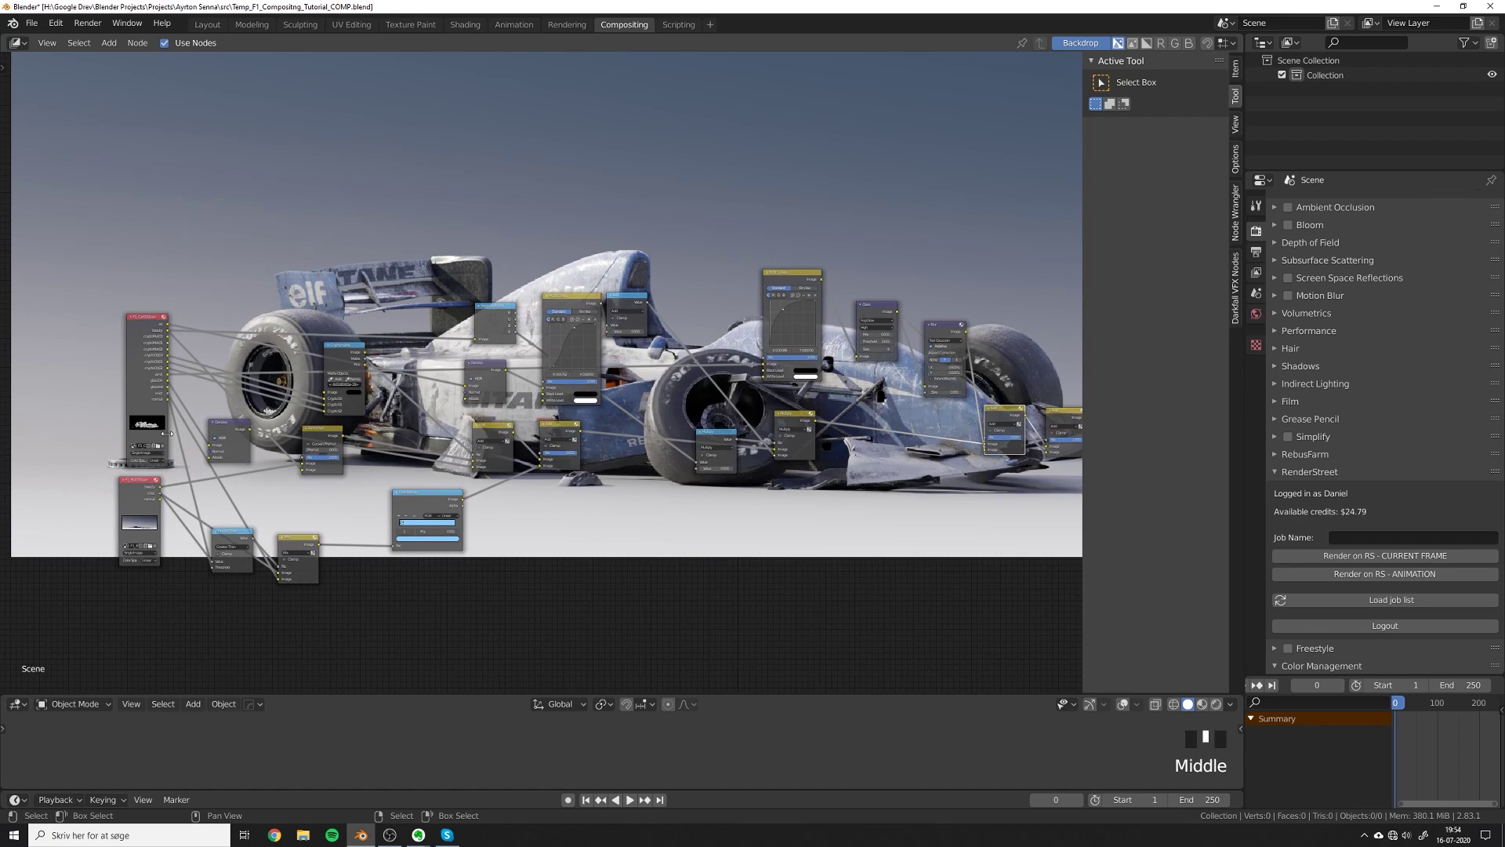
pyautogui.moveTo(180, 486); pyautogui.dragTo(100, 503, button='middle')
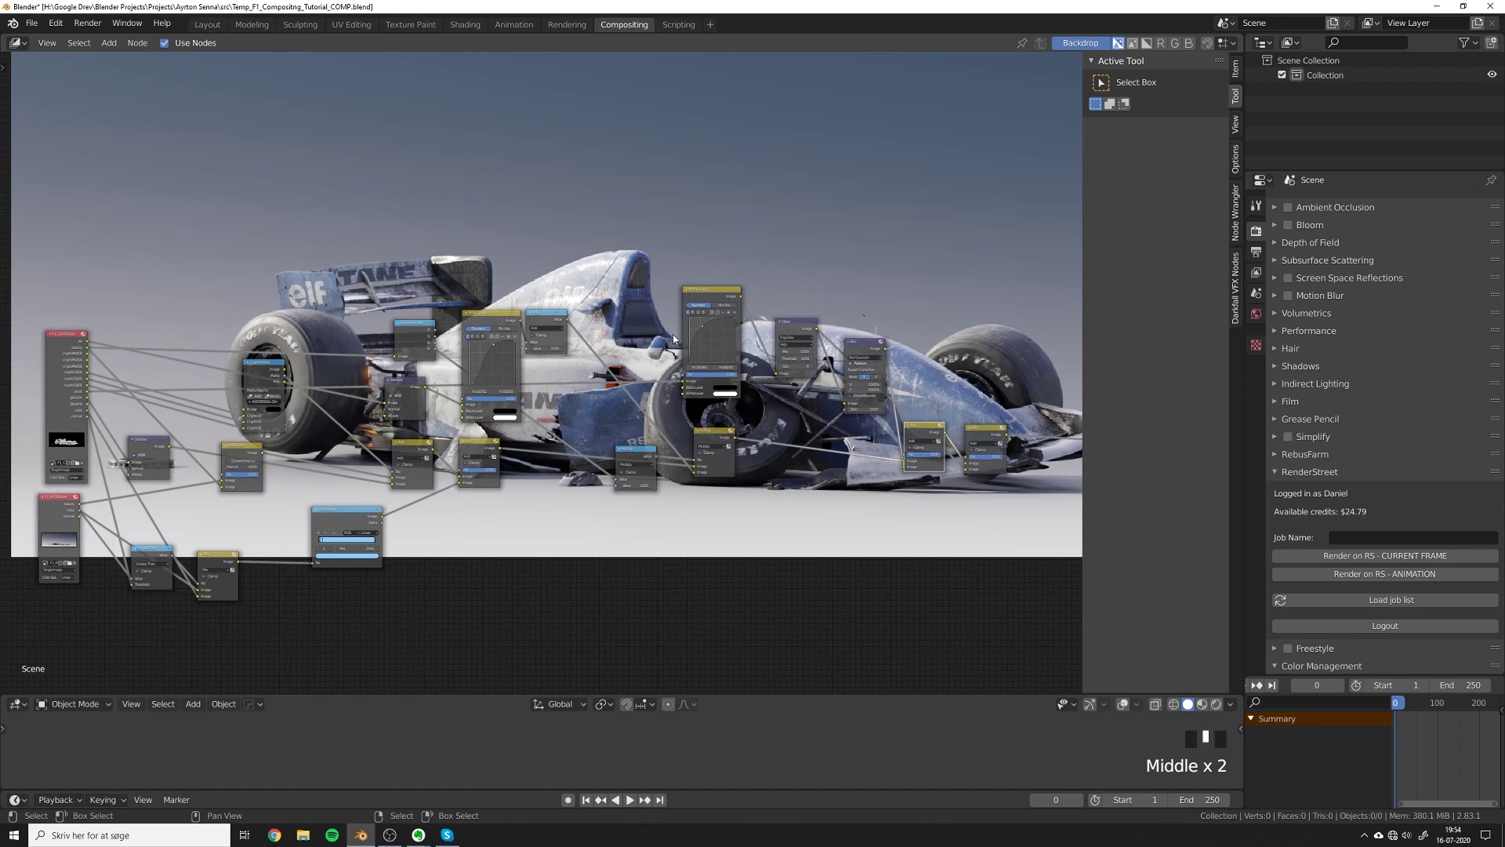
# Duplicate the Fog Glow Glare node and insert the copy between the second Add node and the Viewer.
pyautogui.moveTo(672, 339); pyautogui.dragTo(631, 441, button='middle')
pyautogui.scroll(7, 596, 392)
pyautogui.scroll(3, 631, 441)
pyautogui.moveTo(576, 522); pyautogui.dragTo(174, 333, button='middle')
pyautogui.scroll(-2, 453, 541)
pyautogui.hotkey('shift', 'a')
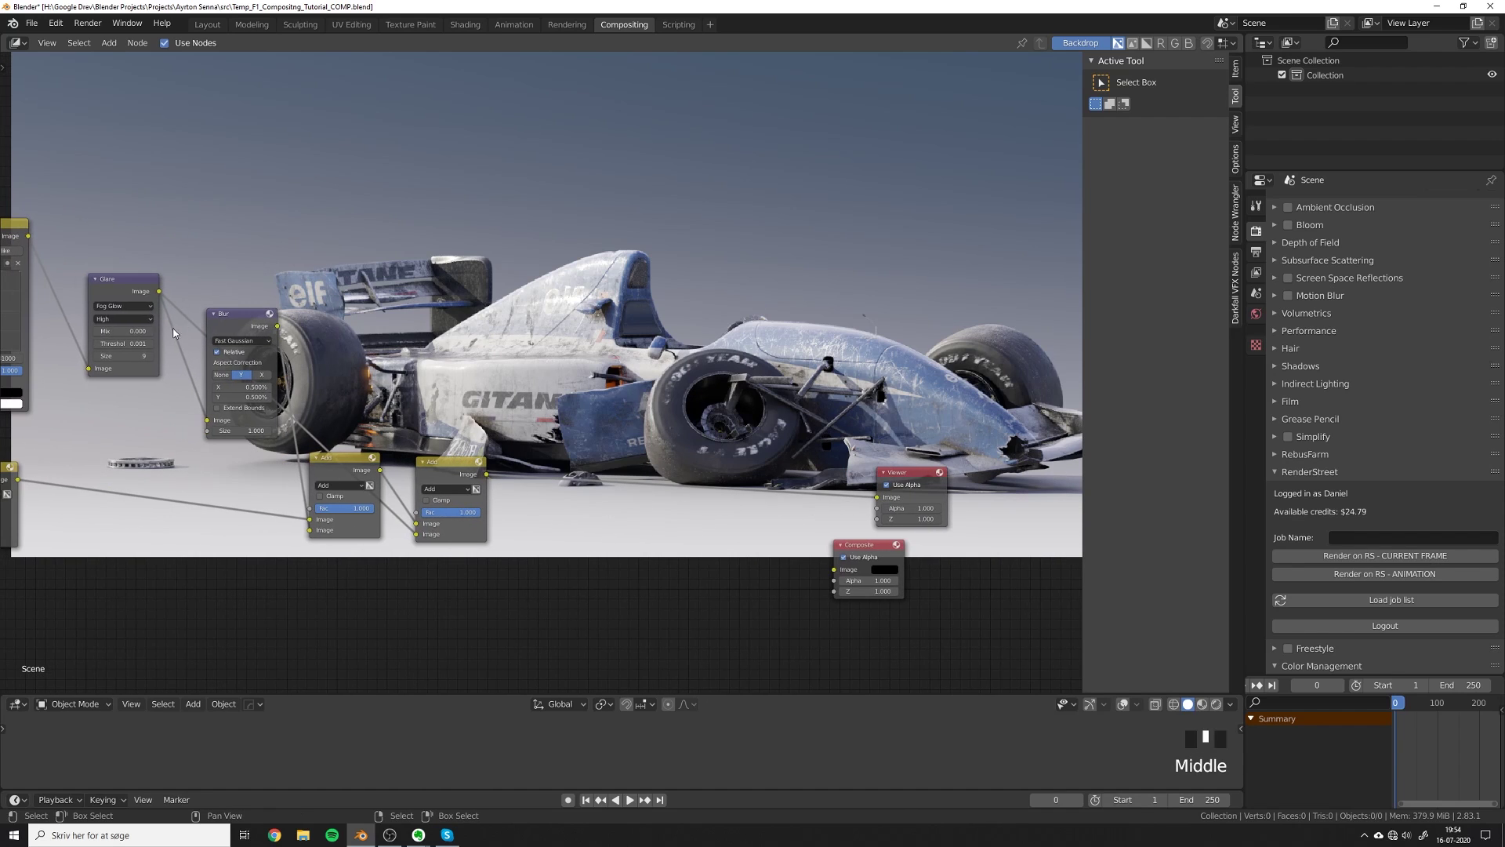
pyautogui.click(109, 288)
pyautogui.hotkey('shift', 'd')
pyautogui.click(627, 461)
# Reduce the copied Glare node's Size to 8 and try Threshold values of 1 and 5.
pyautogui.scroll(6, 593, 479)
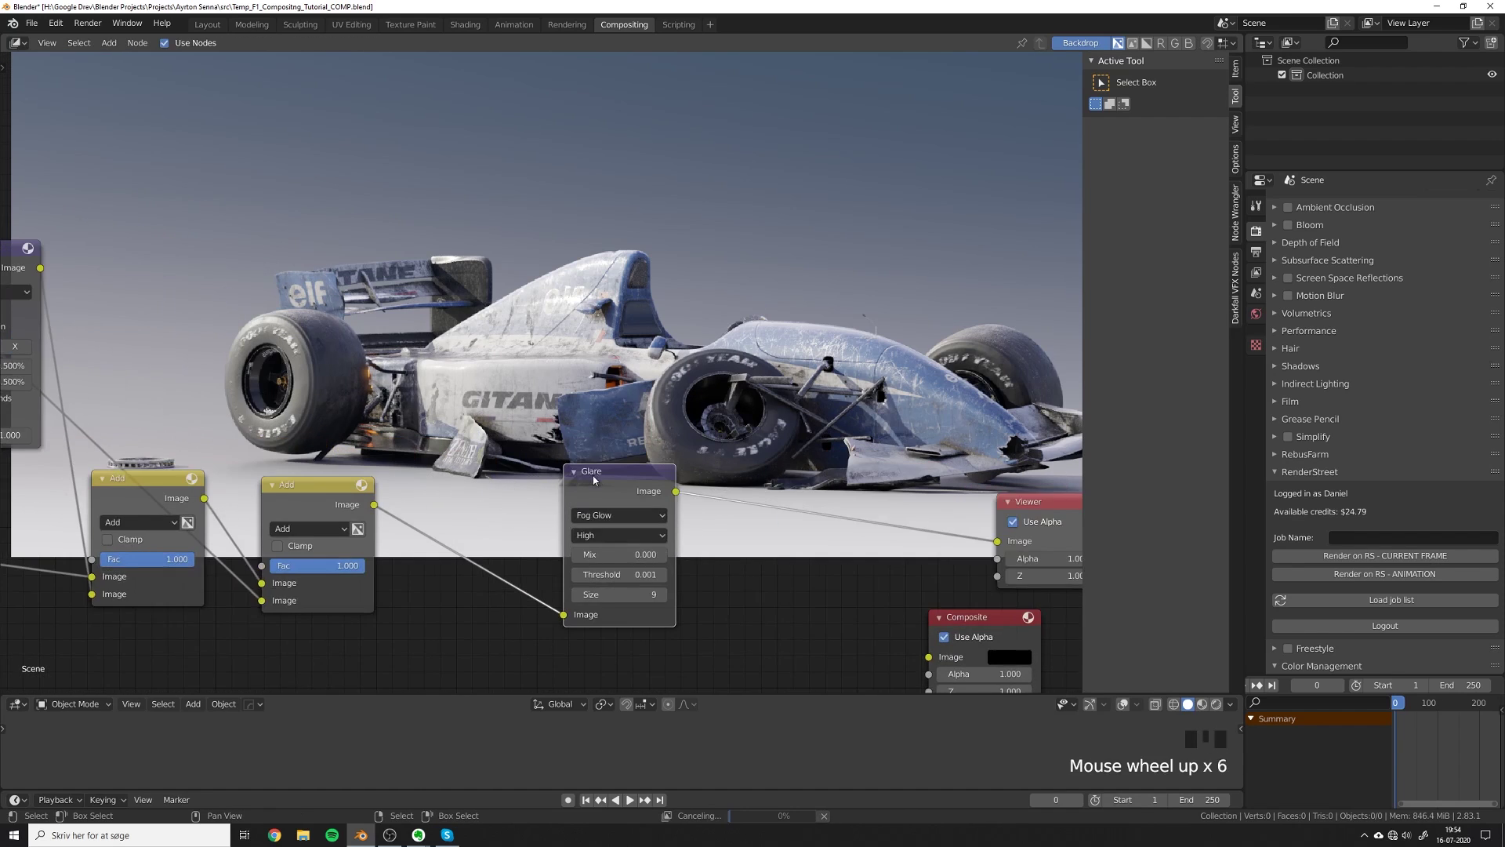
pyautogui.moveTo(594, 479); pyautogui.dragTo(508, 479, button='middle')
pyautogui.click(495, 596)
pyautogui.click(544, 577)
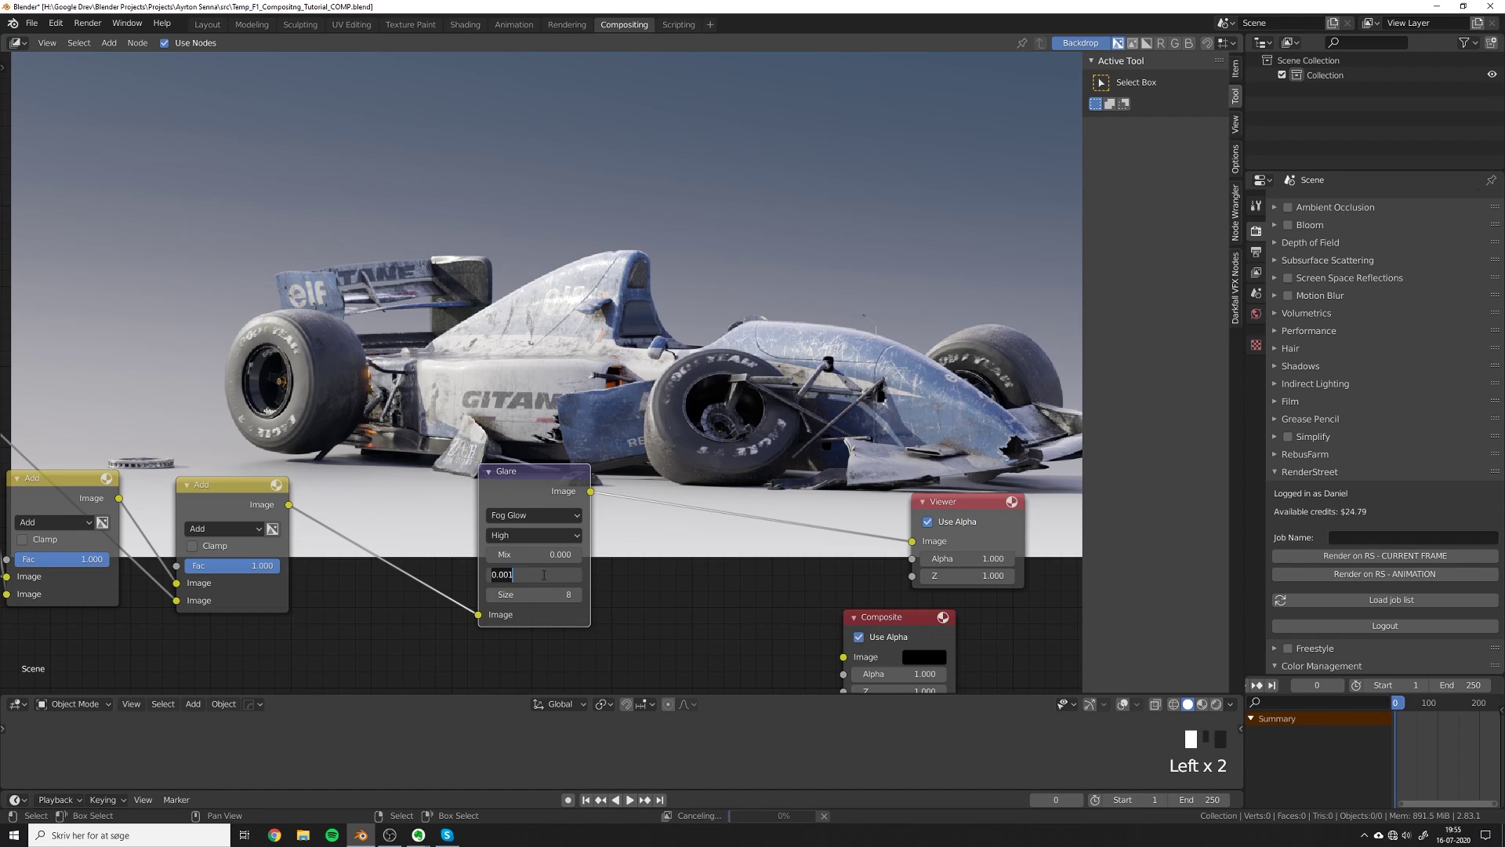
pyautogui.write('1')
pyautogui.press('Return')
pyautogui.click(535, 580)
pyautogui.write('5')
pyautogui.press('Return')
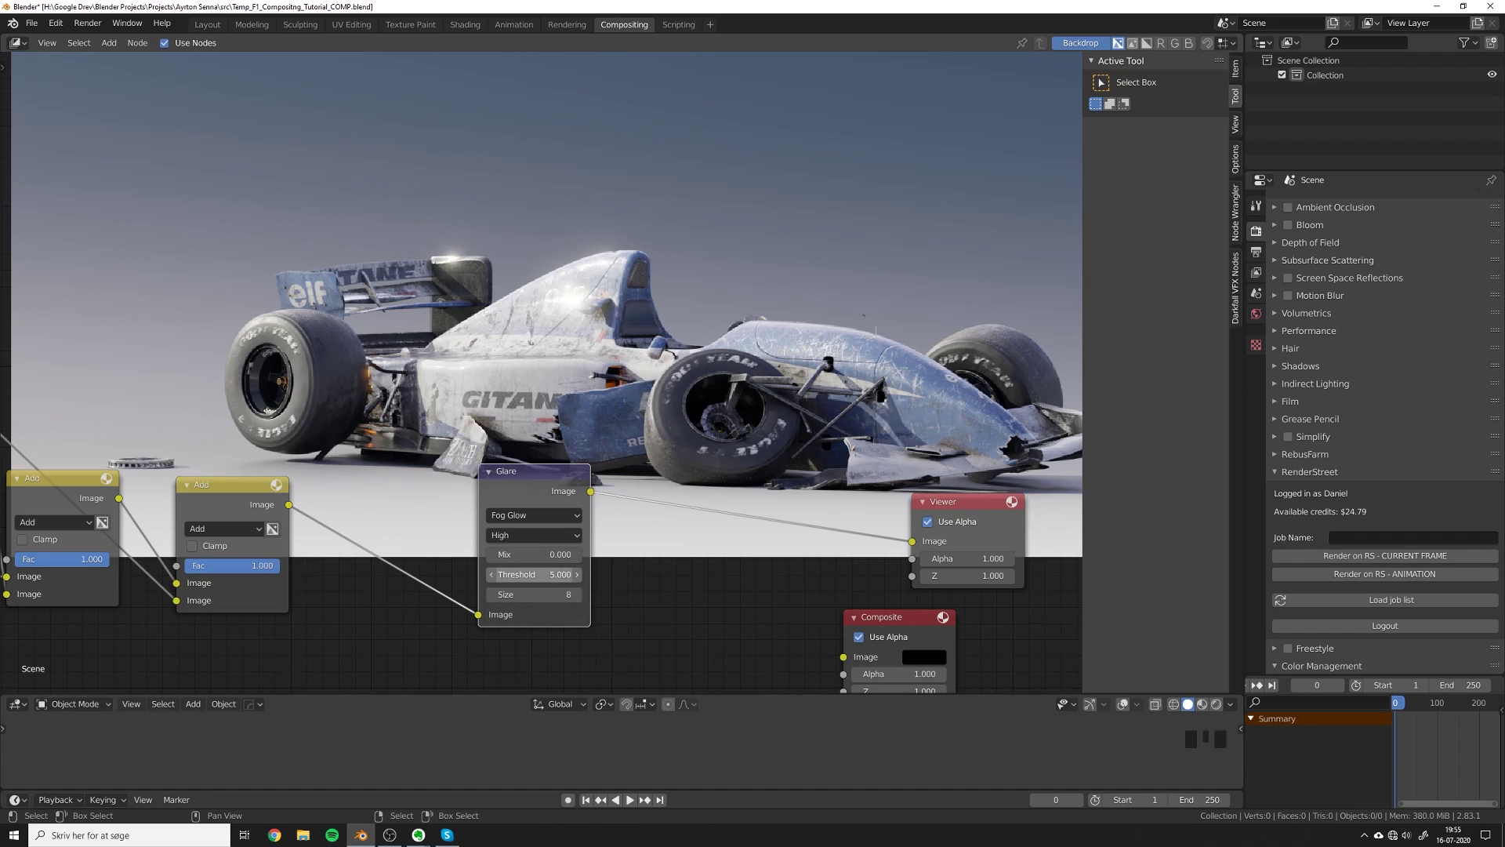
# Try Thresholds of 10, 50 and 500 on the copied Glare node, settle on 300, and move it closer to the Add nodes.
pyautogui.click(544, 574)
pyautogui.press('Return')
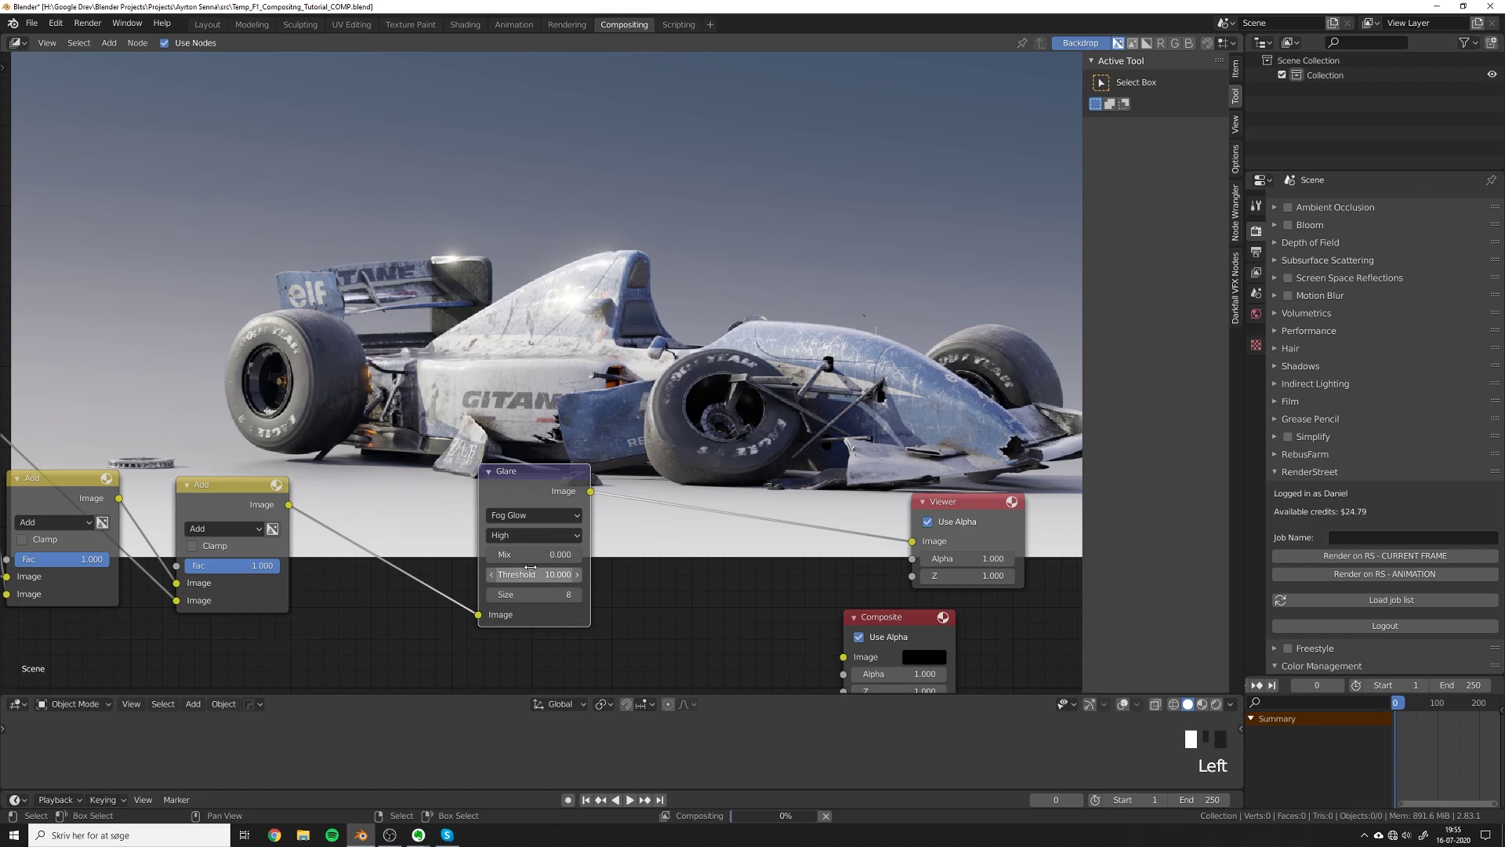
pyautogui.click(525, 570)
pyautogui.write('50')
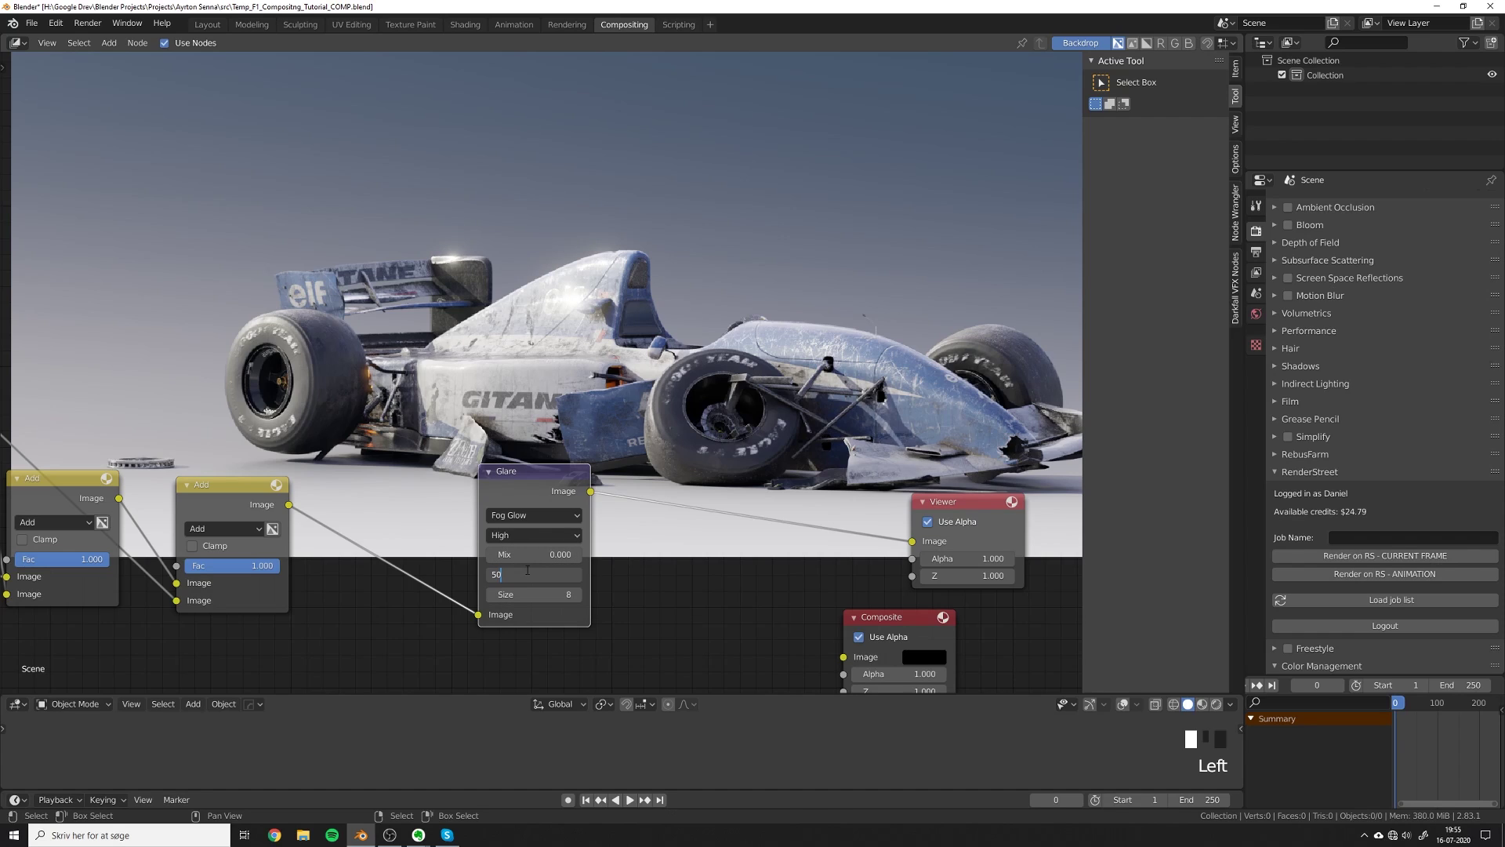
pyautogui.press('Return')
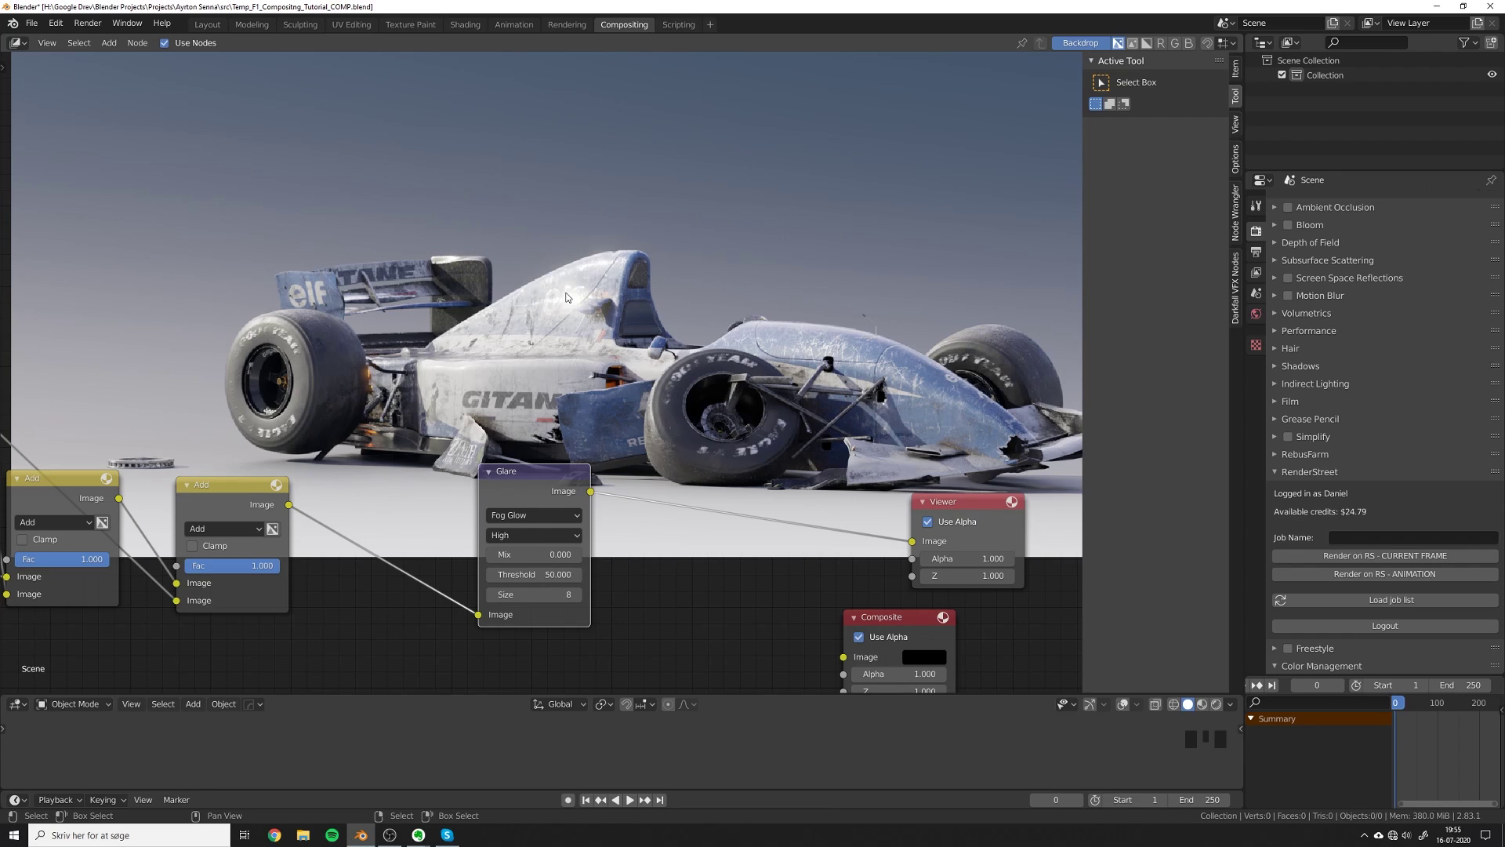
pyautogui.click(538, 574)
pyautogui.write('500.0')
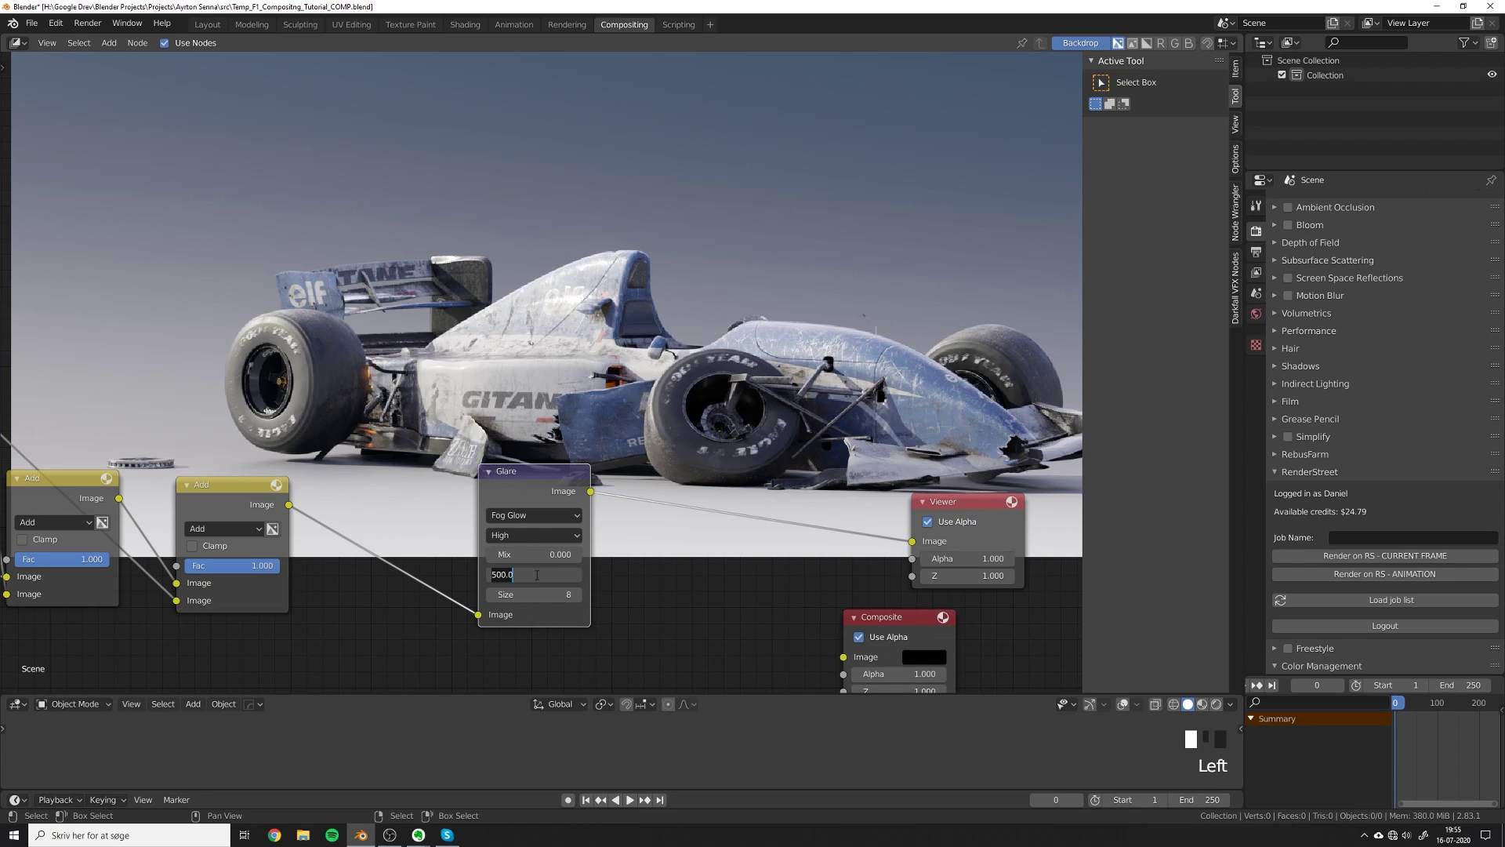
pyautogui.write('0')
pyautogui.press('Return')
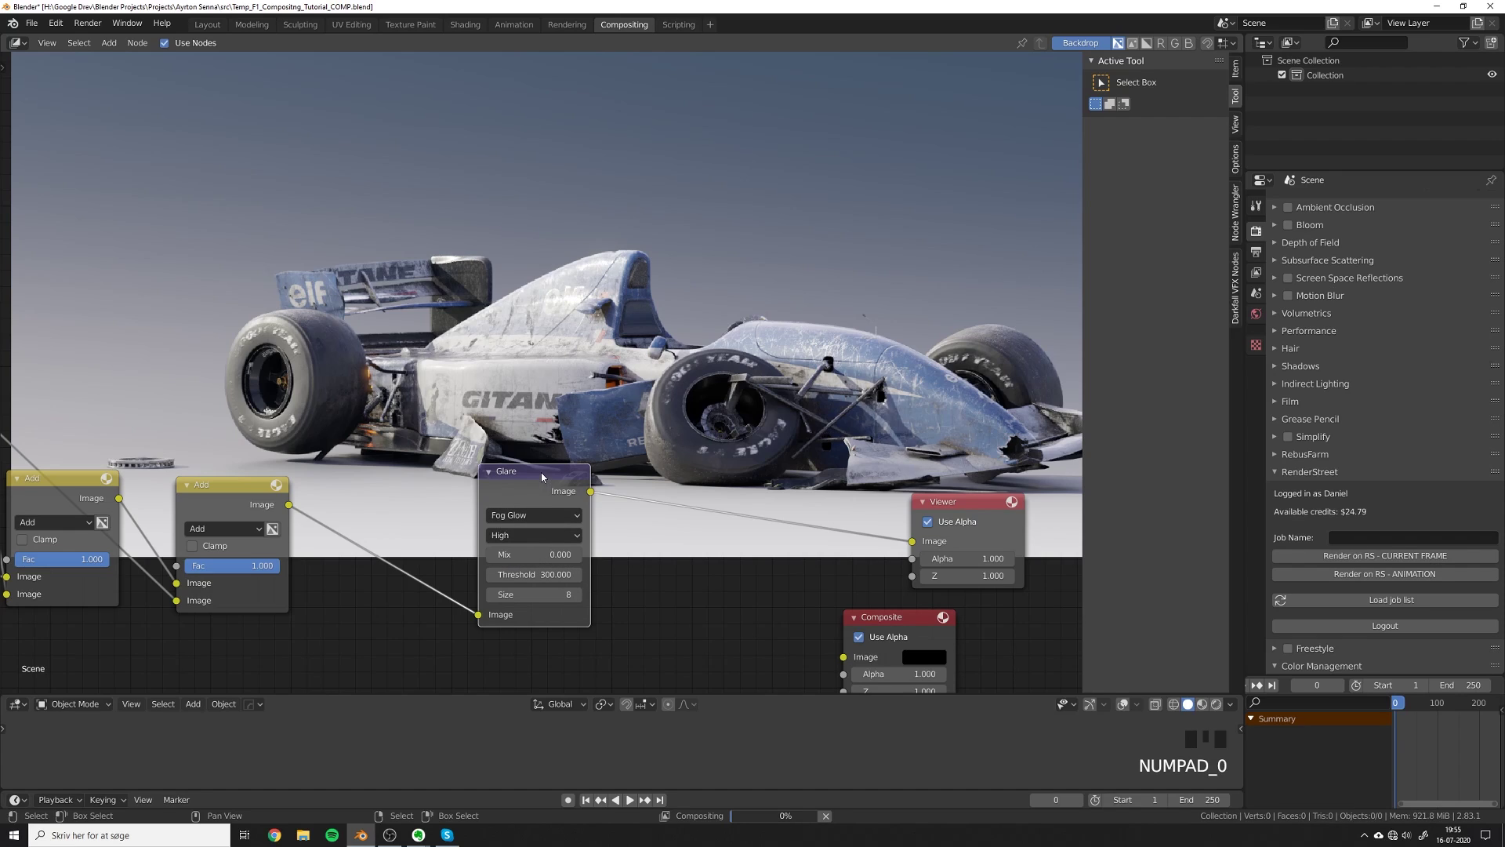
pyautogui.moveTo(533, 478); pyautogui.dragTo(462, 469)
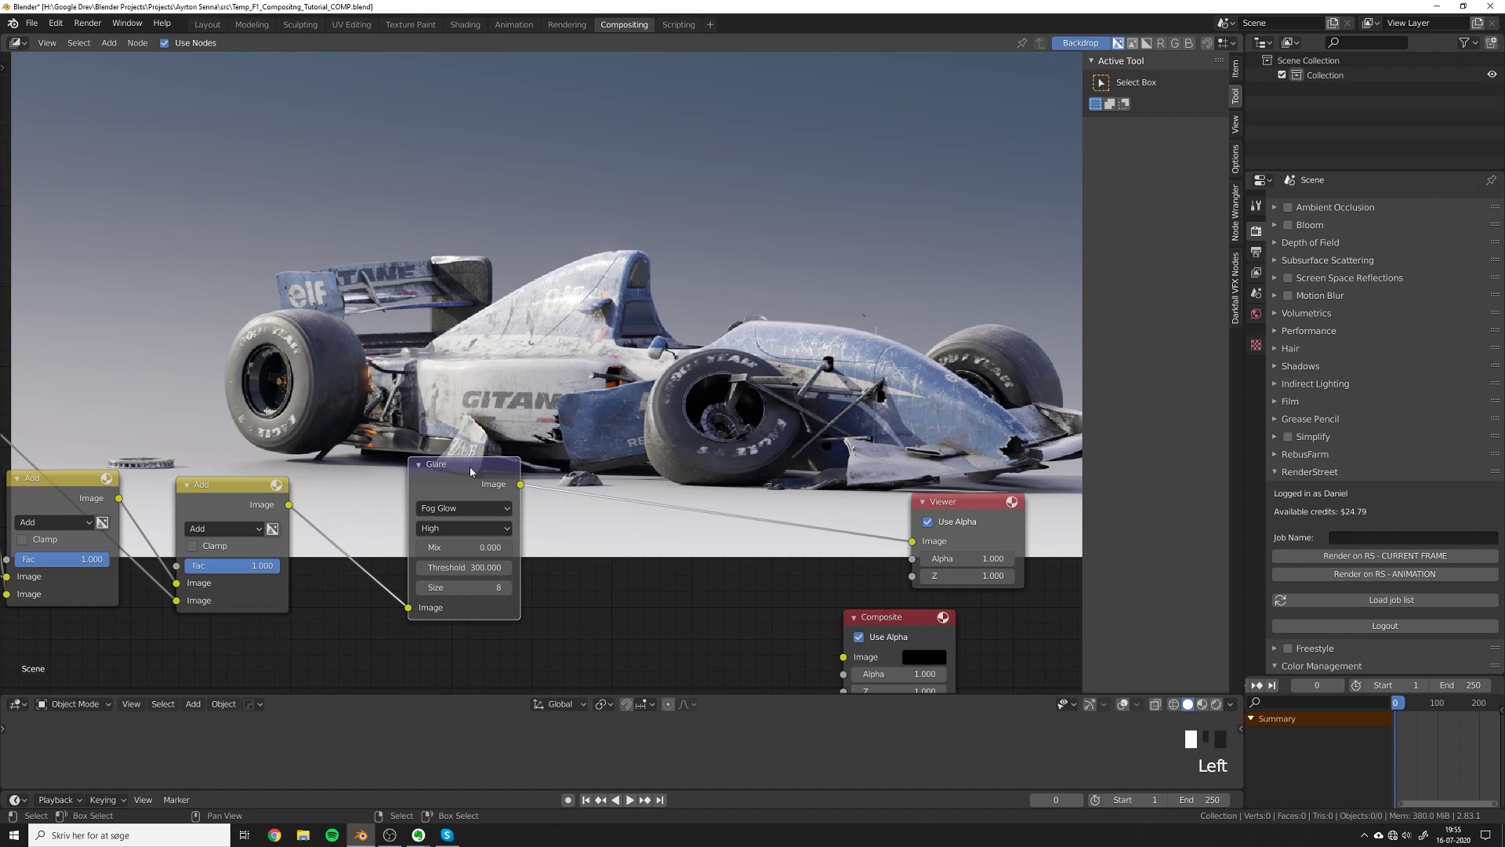
# Add a Box Mask node over the engine cover highlight, positioned at 0.410, 0.470 and sized 0.073 by 0.028.
pyautogui.scroll(-3, 462, 469)
pyautogui.moveTo(463, 469); pyautogui.dragTo(648, 510, button='middle')
pyautogui.hotkey('shift', 'a')
pyautogui.click(596, 367)
pyautogui.write('box')
pyautogui.press('Return')
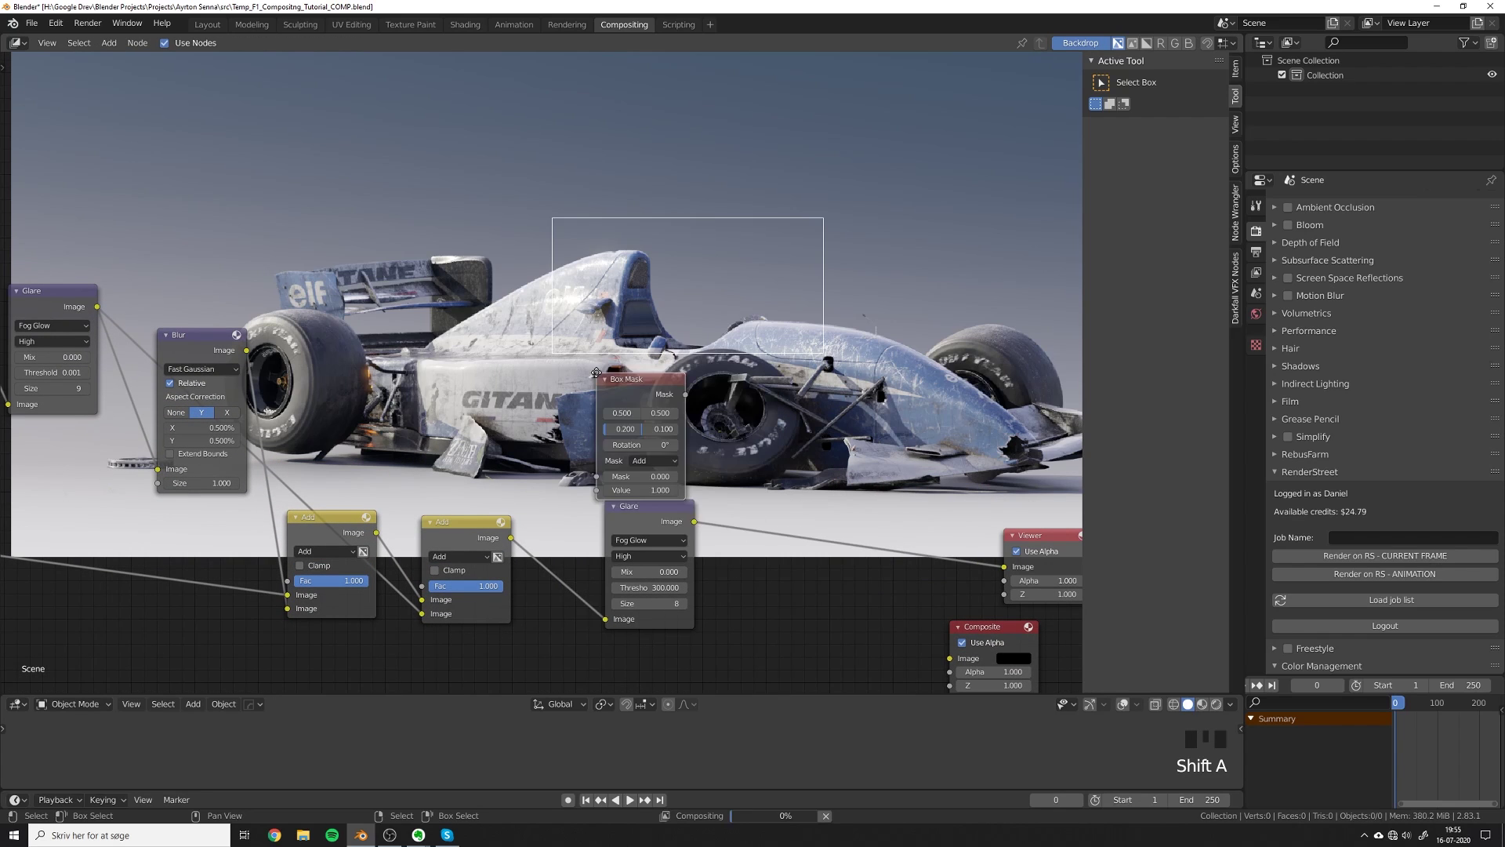
pyautogui.click(477, 333)
pyautogui.moveTo(477, 332); pyautogui.dragTo(494, 406, button='middle')
pyautogui.moveTo(518, 445); pyautogui.dragTo(562, 444)
pyautogui.scroll(-2, 627, 509)
# Move the copied Glare node above the main chain and spread it and the Box Mask node apart.
pyautogui.click(627, 509)
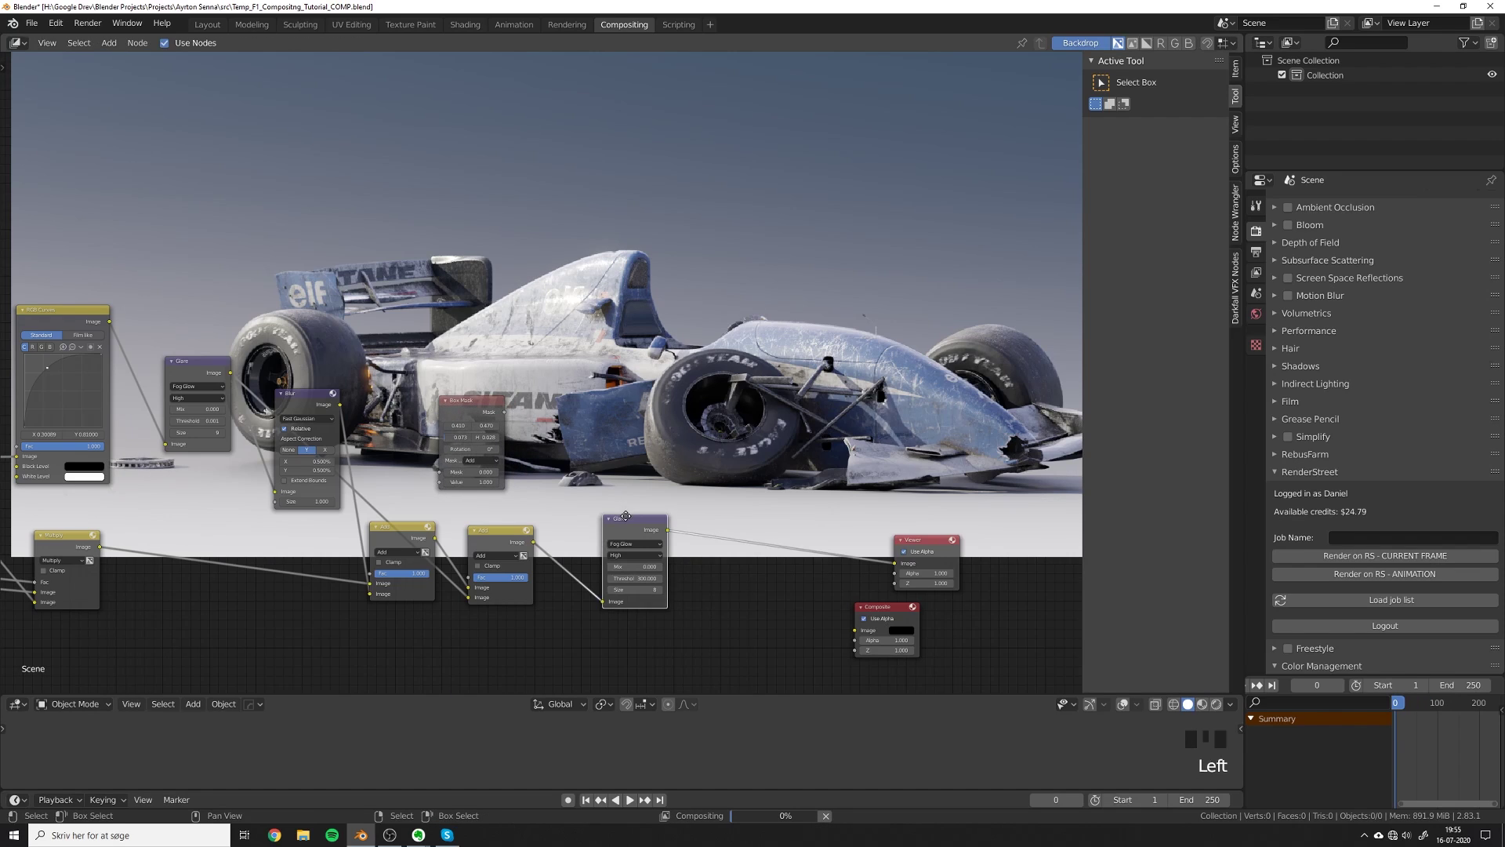
pyautogui.press('g')
pyautogui.click(600, 343)
pyautogui.scroll(3, 543, 387)
pyautogui.moveTo(542, 388); pyautogui.dragTo(414, 432, button='middle')
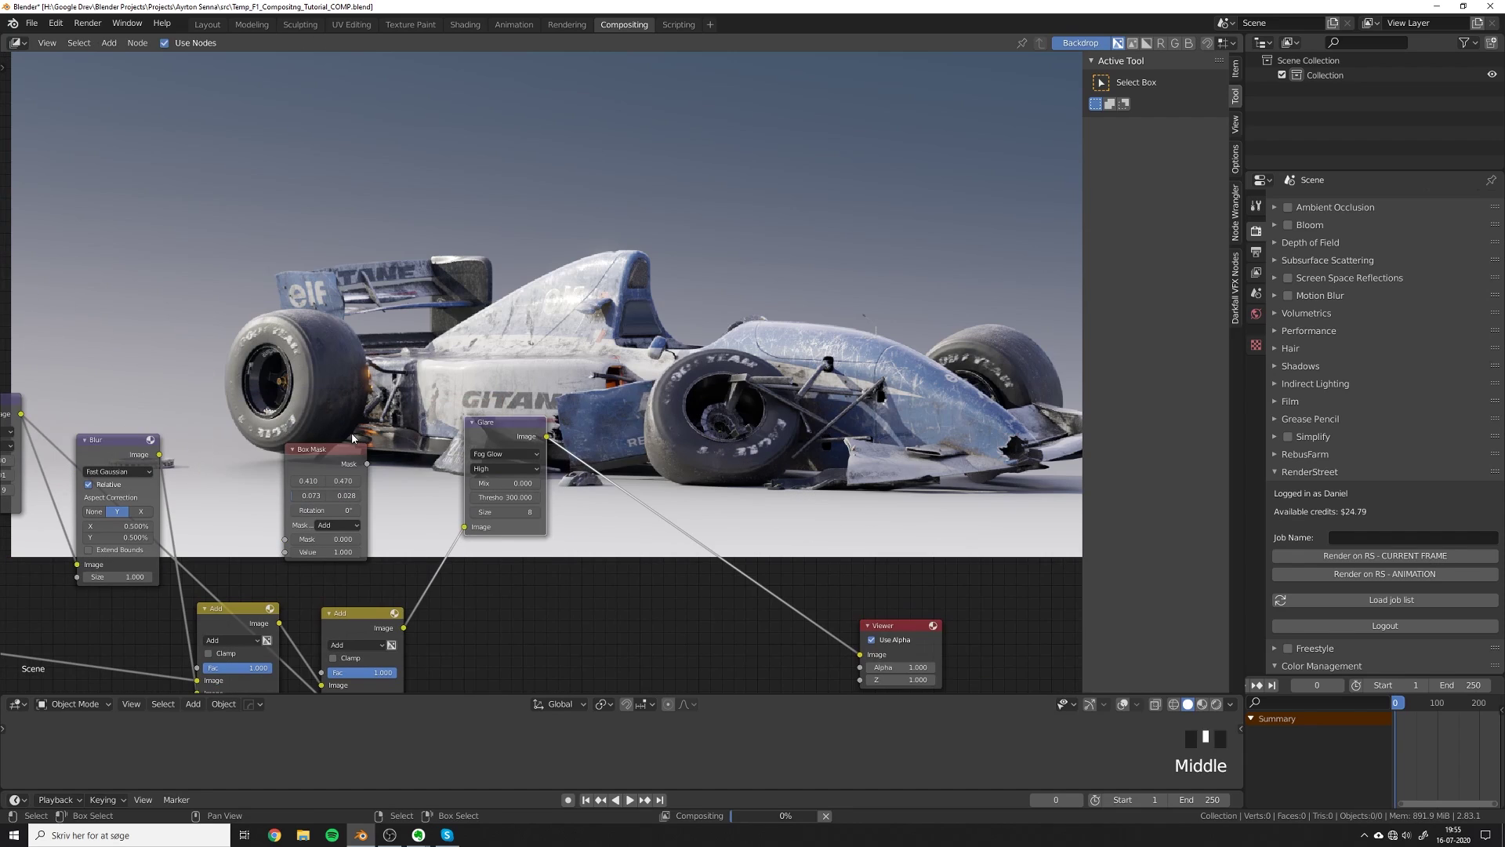
pyautogui.click(316, 444)
pyautogui.press('g')
pyautogui.click(260, 423)
# Insert a Mix node between the second Add node and the copied Glare, and set its blend mode to Multiply.
pyautogui.hotkey('shift', 'a')
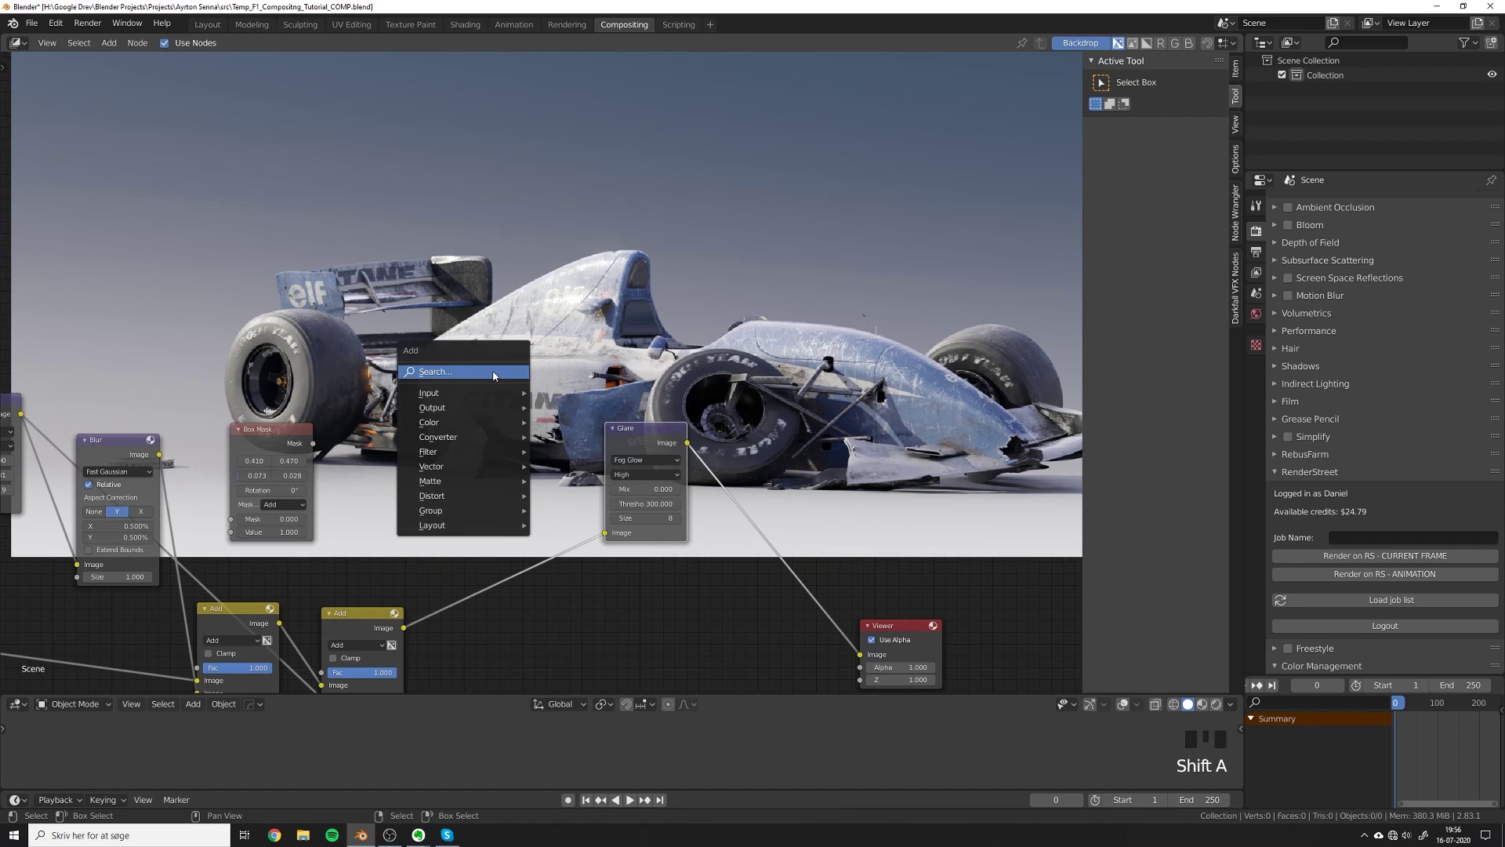
pyautogui.write('mix')
pyautogui.click(504, 397)
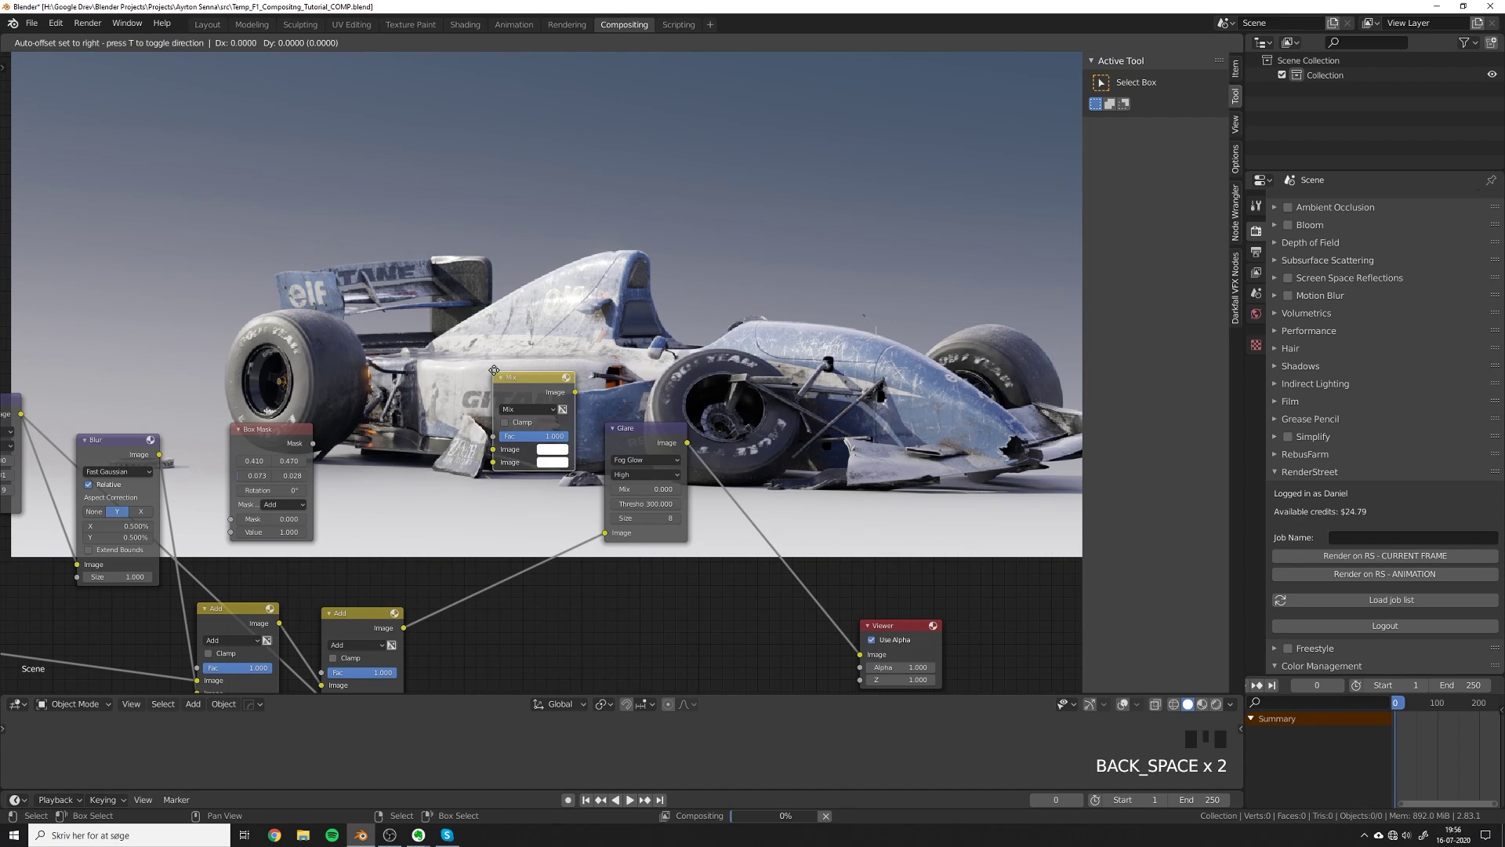
pyautogui.click(504, 548)
pyautogui.press('g')
pyautogui.click(480, 485)
pyautogui.click(500, 470)
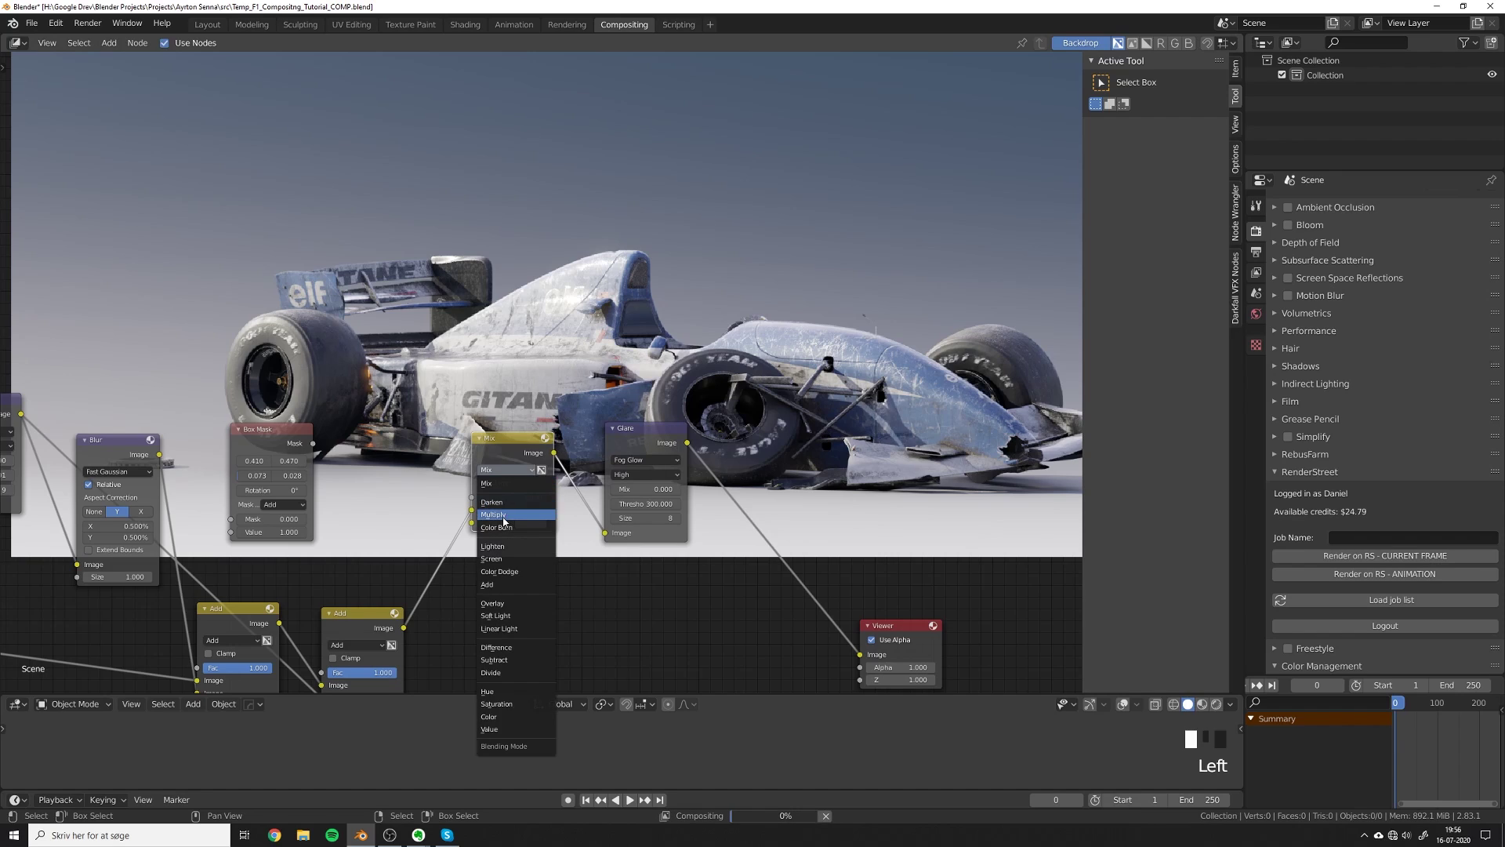
pyautogui.click(494, 514)
# Preview the Box Mask, connect it to the Multiply node's second Image input, and preview the multiplied result.
pyautogui.keyDown('ctrl'); pyautogui.keyDown('shift'); pyautogui.click(510, 454); pyautogui.keyUp('shift'); pyautogui.keyUp('ctrl')
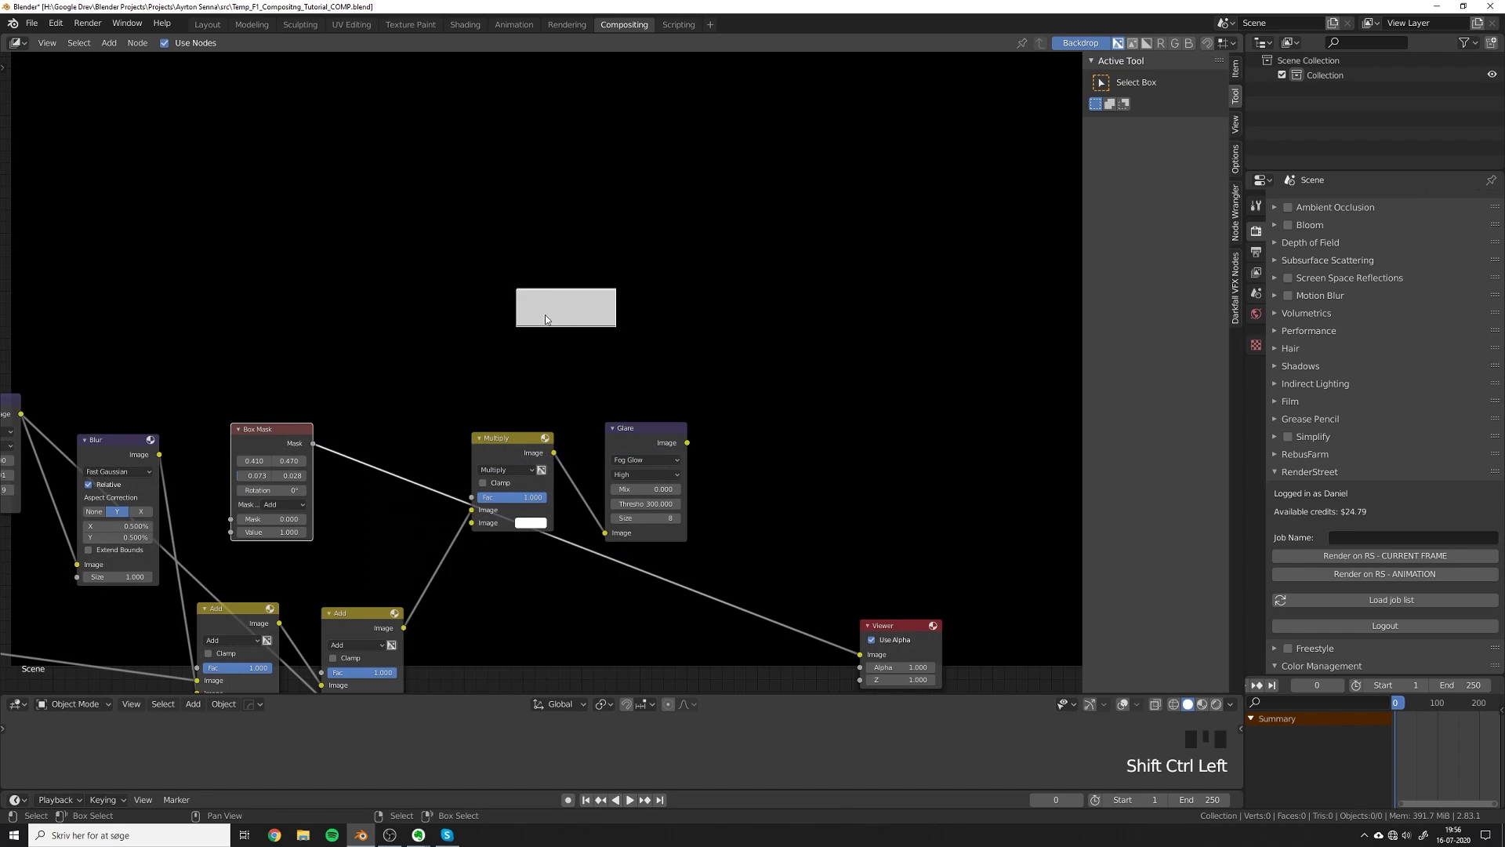
pyautogui.hotkey('alt', 'v')
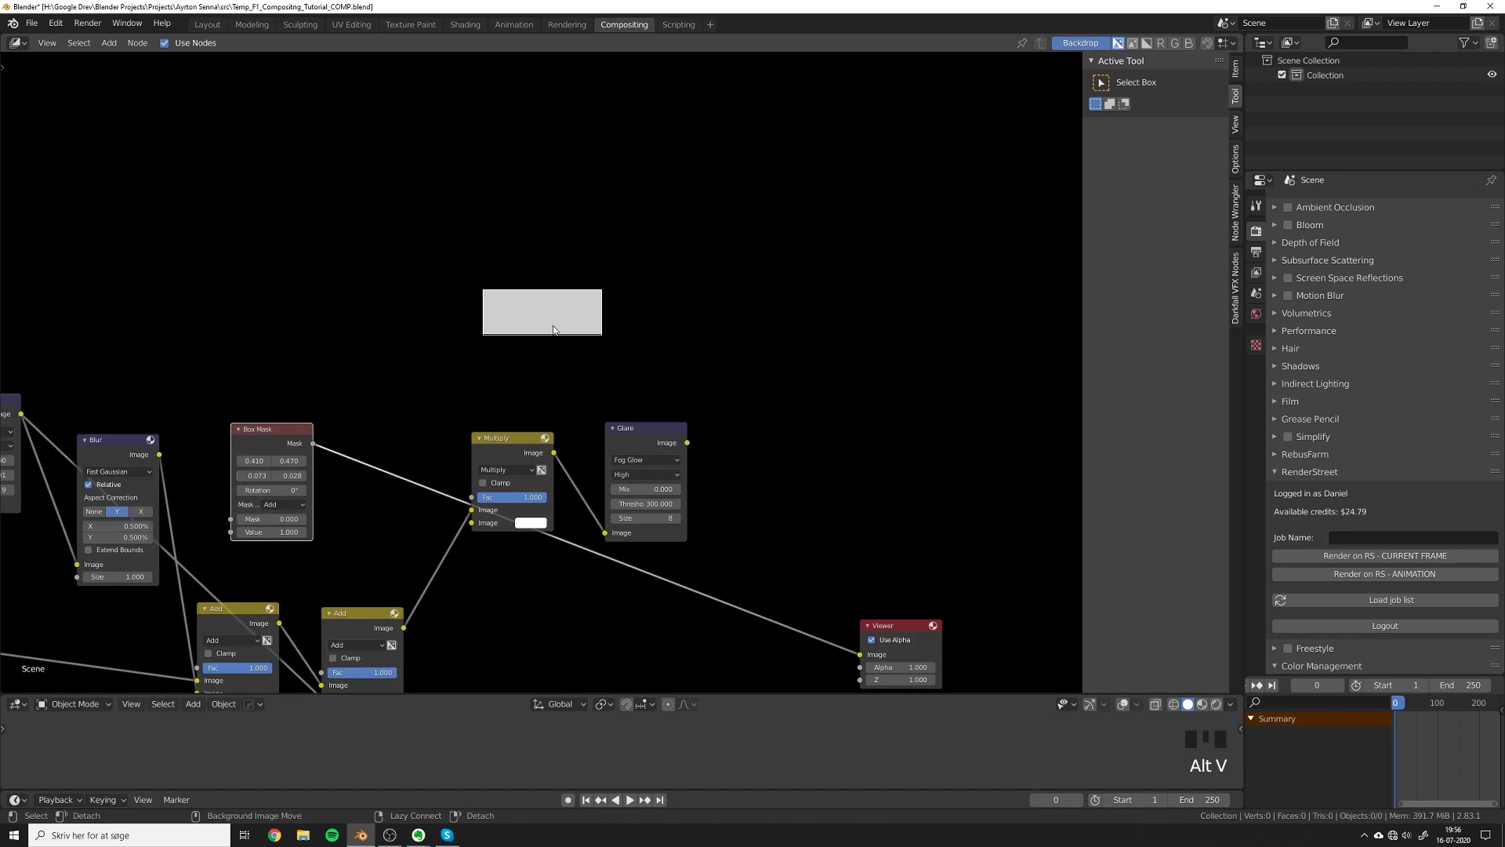
pyautogui.keyDown('alt'); pyautogui.moveTo(561, 329); pyautogui.dragTo(534, 295, button='middle'); pyautogui.keyUp('alt')
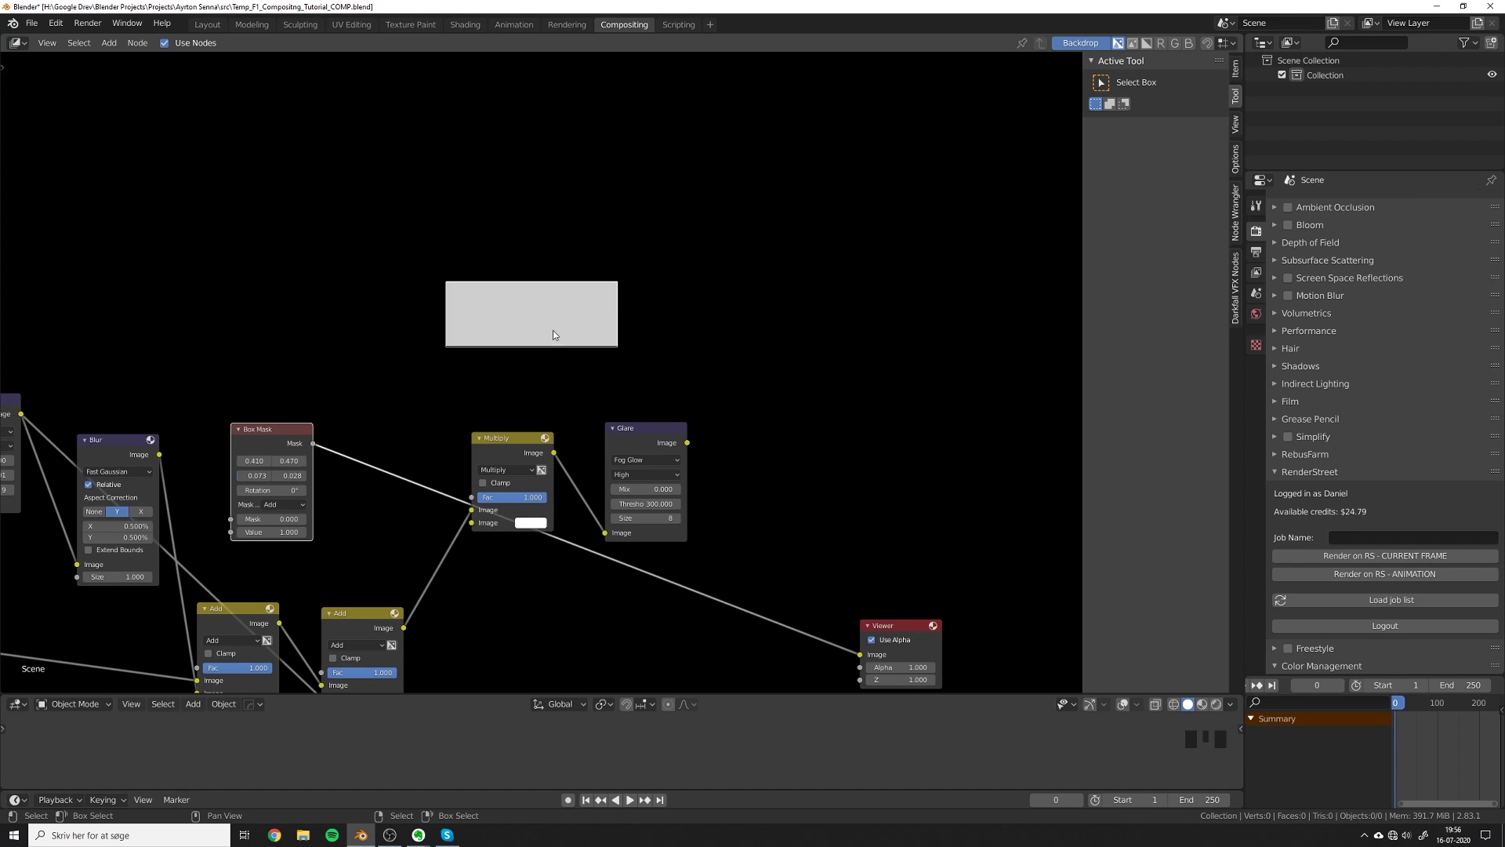
pyautogui.moveTo(309, 445); pyautogui.dragTo(471, 522)
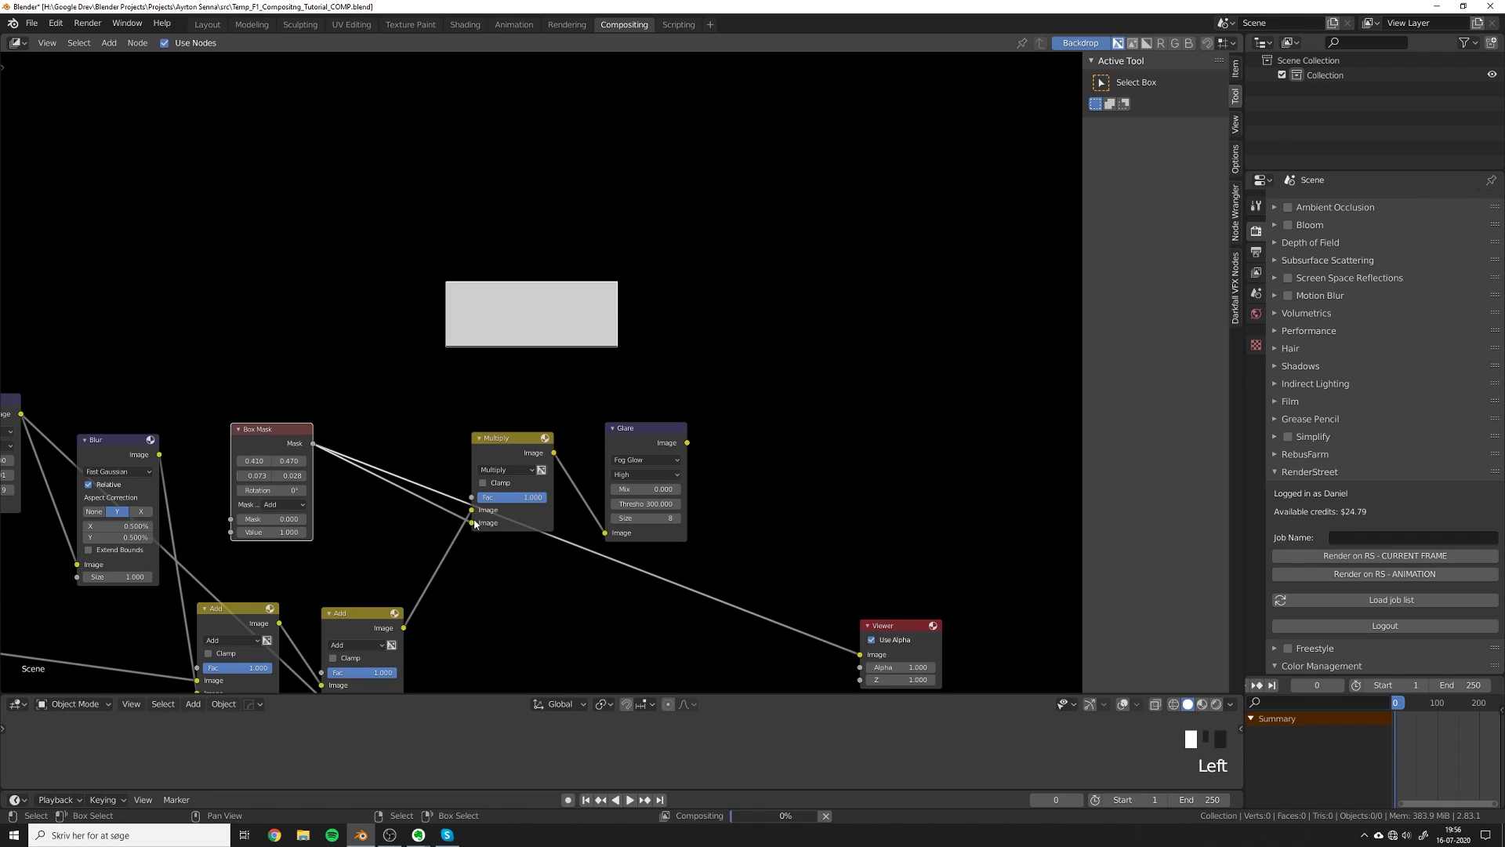
pyautogui.keyDown('ctrl'); pyautogui.keyDown('shift'); pyautogui.click(511, 459); pyautogui.keyUp('shift'); pyautogui.keyUp('ctrl')
# Line up the Multiply, Box Mask and copied Glare nodes closer together.
pyautogui.moveTo(511, 459); pyautogui.dragTo(504, 481)
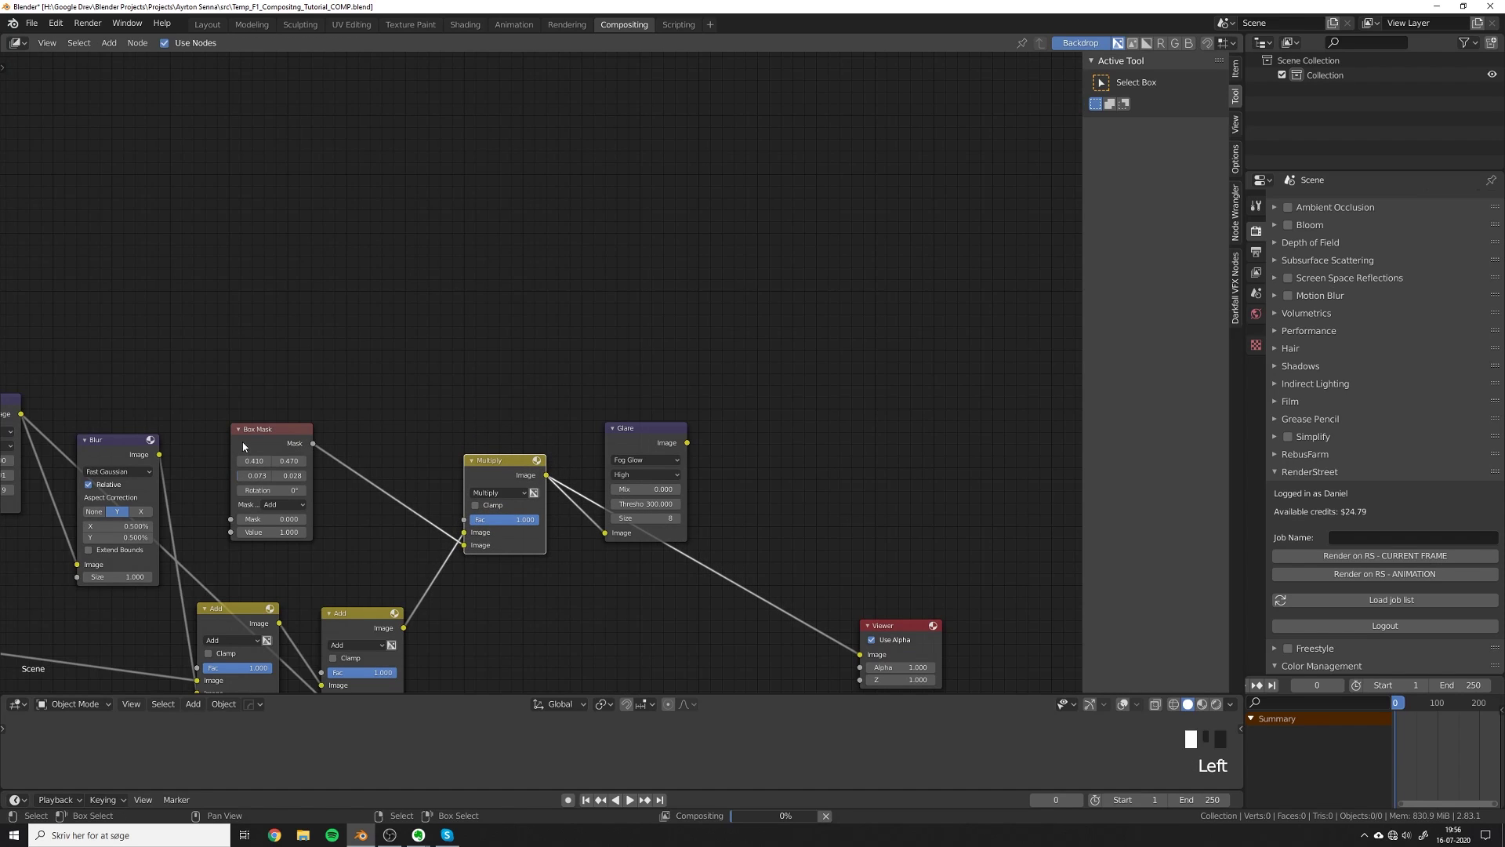
pyautogui.moveTo(253, 440); pyautogui.dragTo(359, 473)
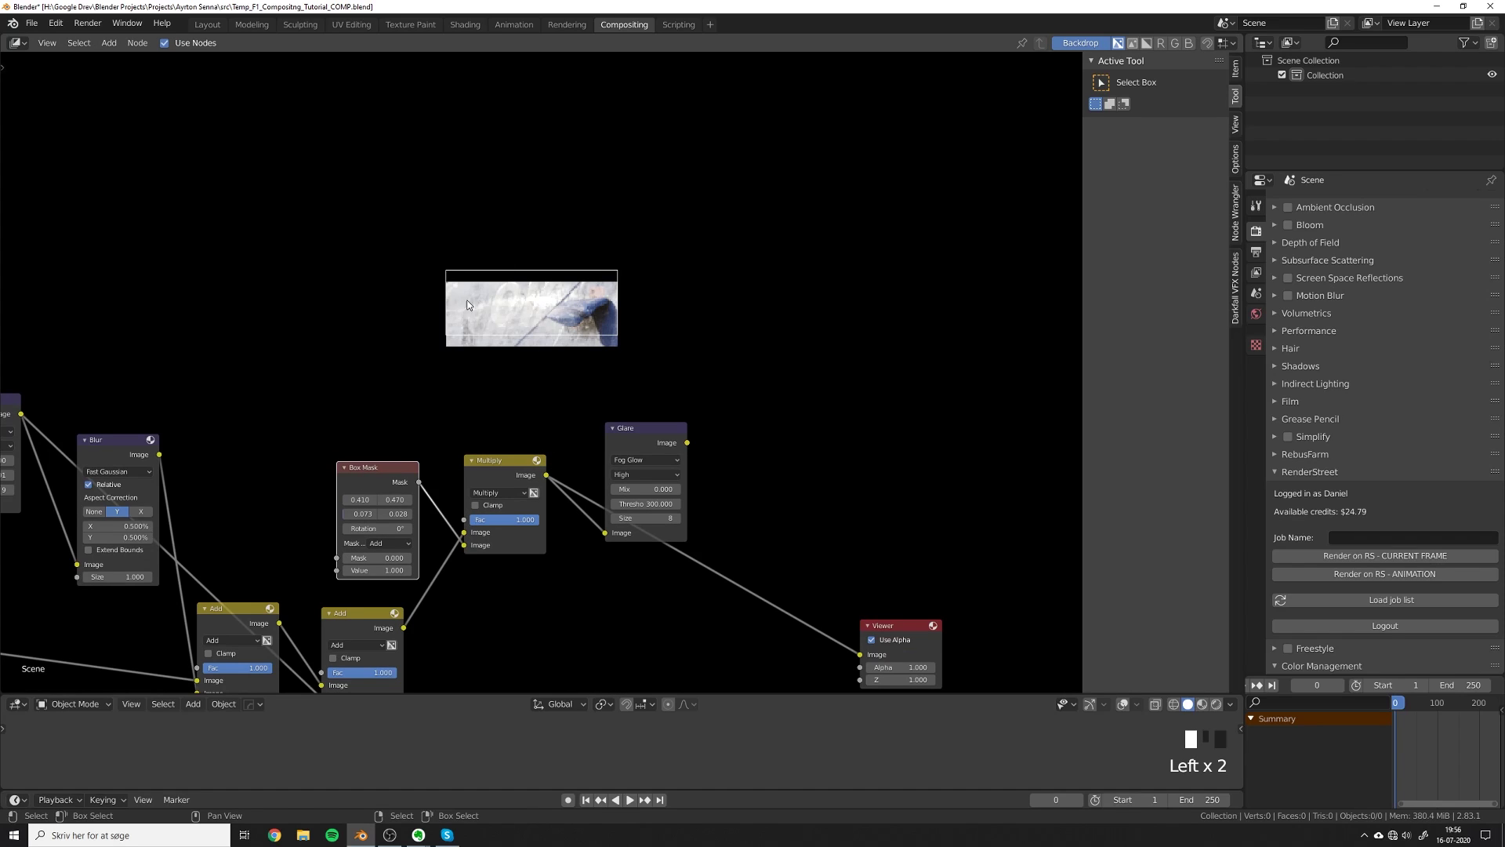
pyautogui.moveTo(633, 432); pyautogui.dragTo(621, 460)
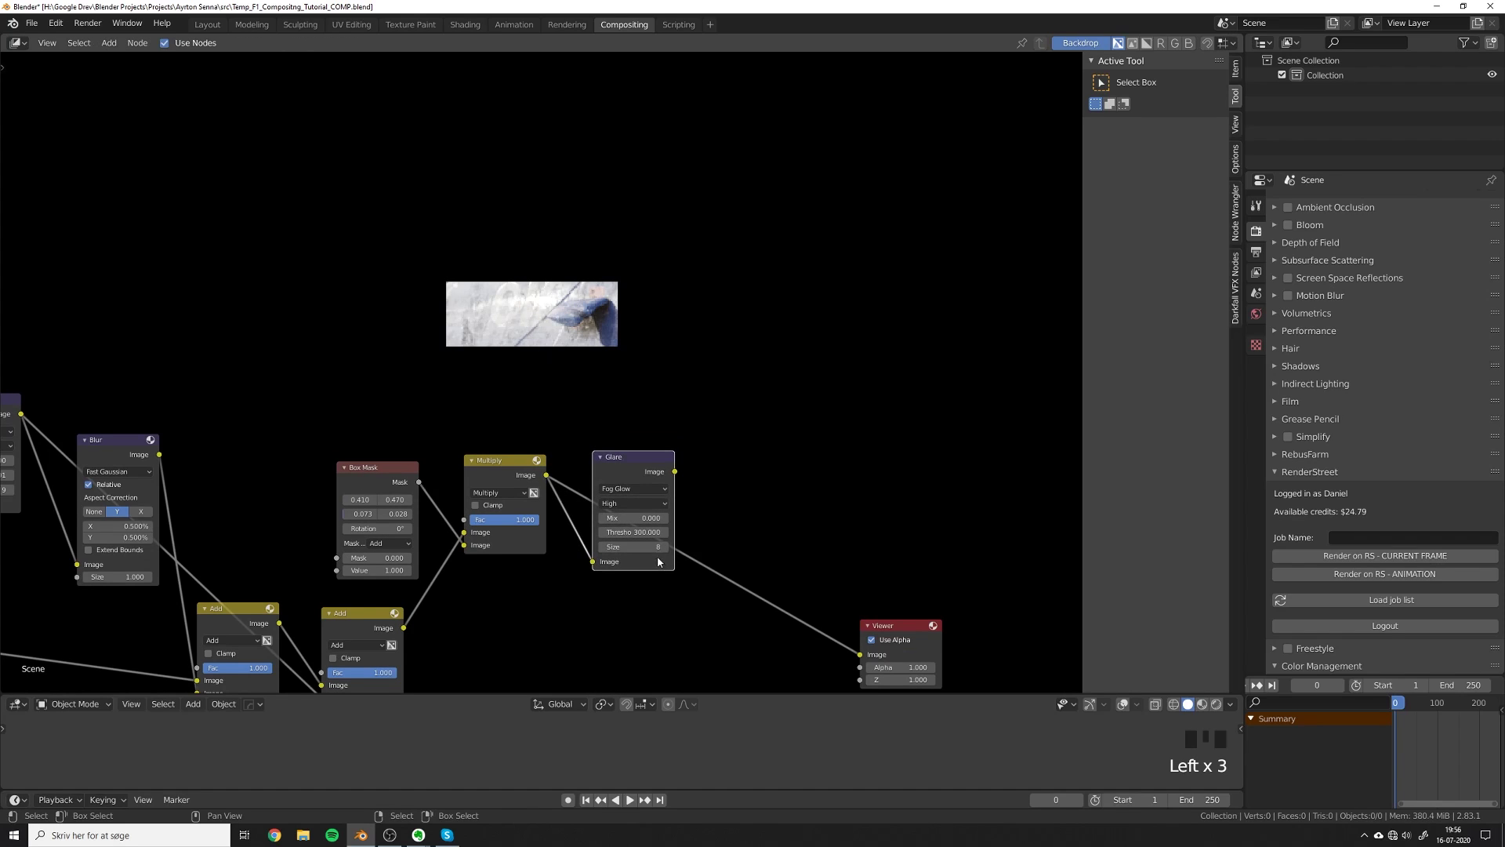
# Preview the masked Glare node's output and set its Mix to 1 so it outputs only the glare.
pyautogui.moveTo(656, 557); pyautogui.dragTo(633, 536, button='middle')
pyautogui.keyDown('ctrl'); pyautogui.keyDown('shift'); pyautogui.click(633, 536); pyautogui.keyUp('shift'); pyautogui.keyUp('ctrl')
pyautogui.scroll(2, 593, 382)
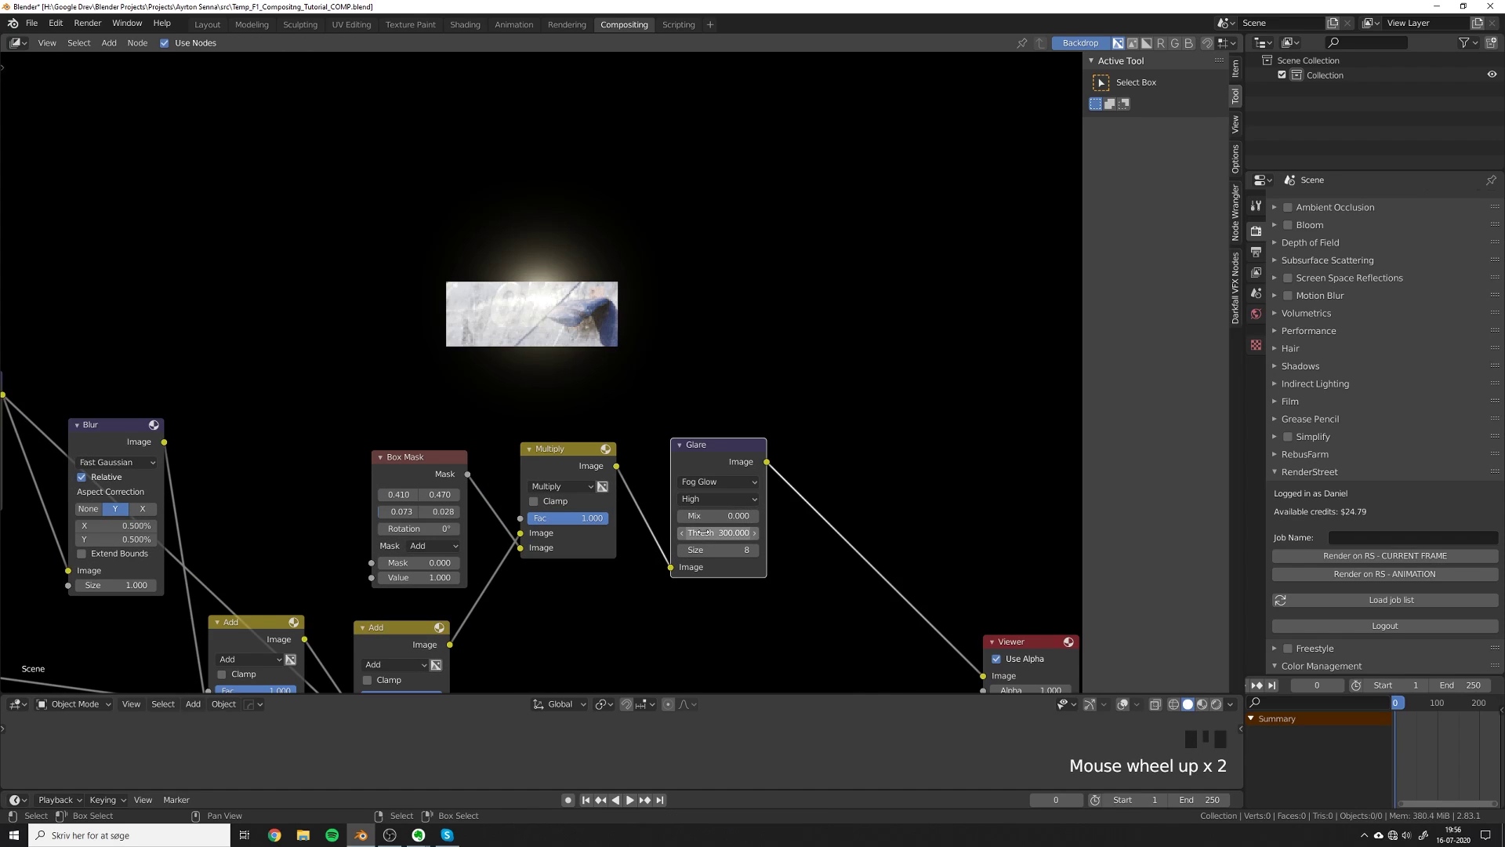
pyautogui.click(714, 519)
pyautogui.write('1')
pyautogui.press('Return')
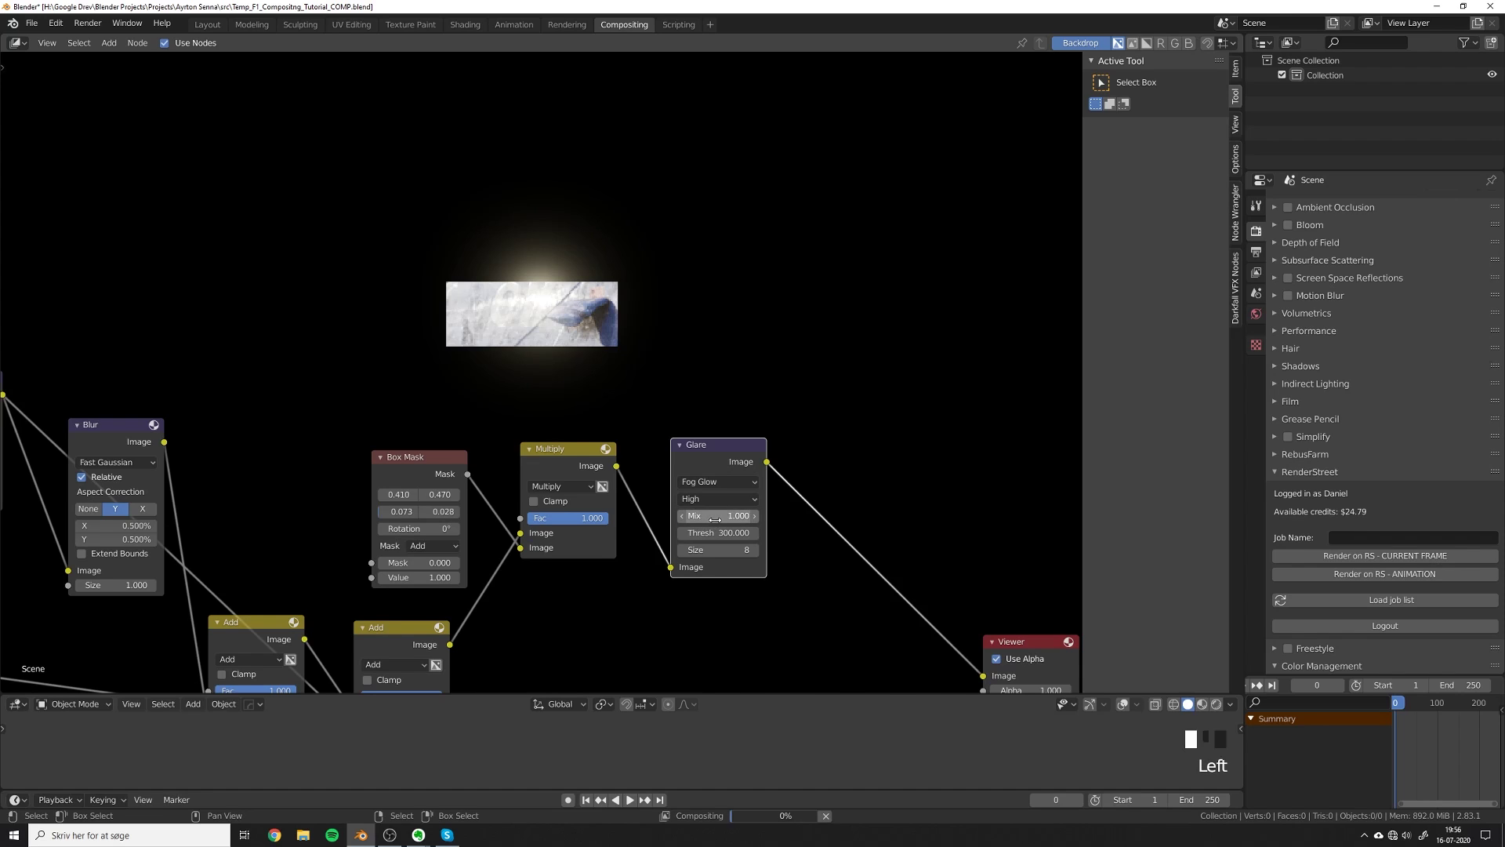
# Move the Viewer and Composite nodes further away from the masked Glare node.
pyautogui.moveTo(659, 587); pyautogui.dragTo(556, 488, button='middle')
pyautogui.scroll(-1, 568, 511)
pyautogui.moveTo(844, 623); pyautogui.dragTo(777, 607, button='middle')
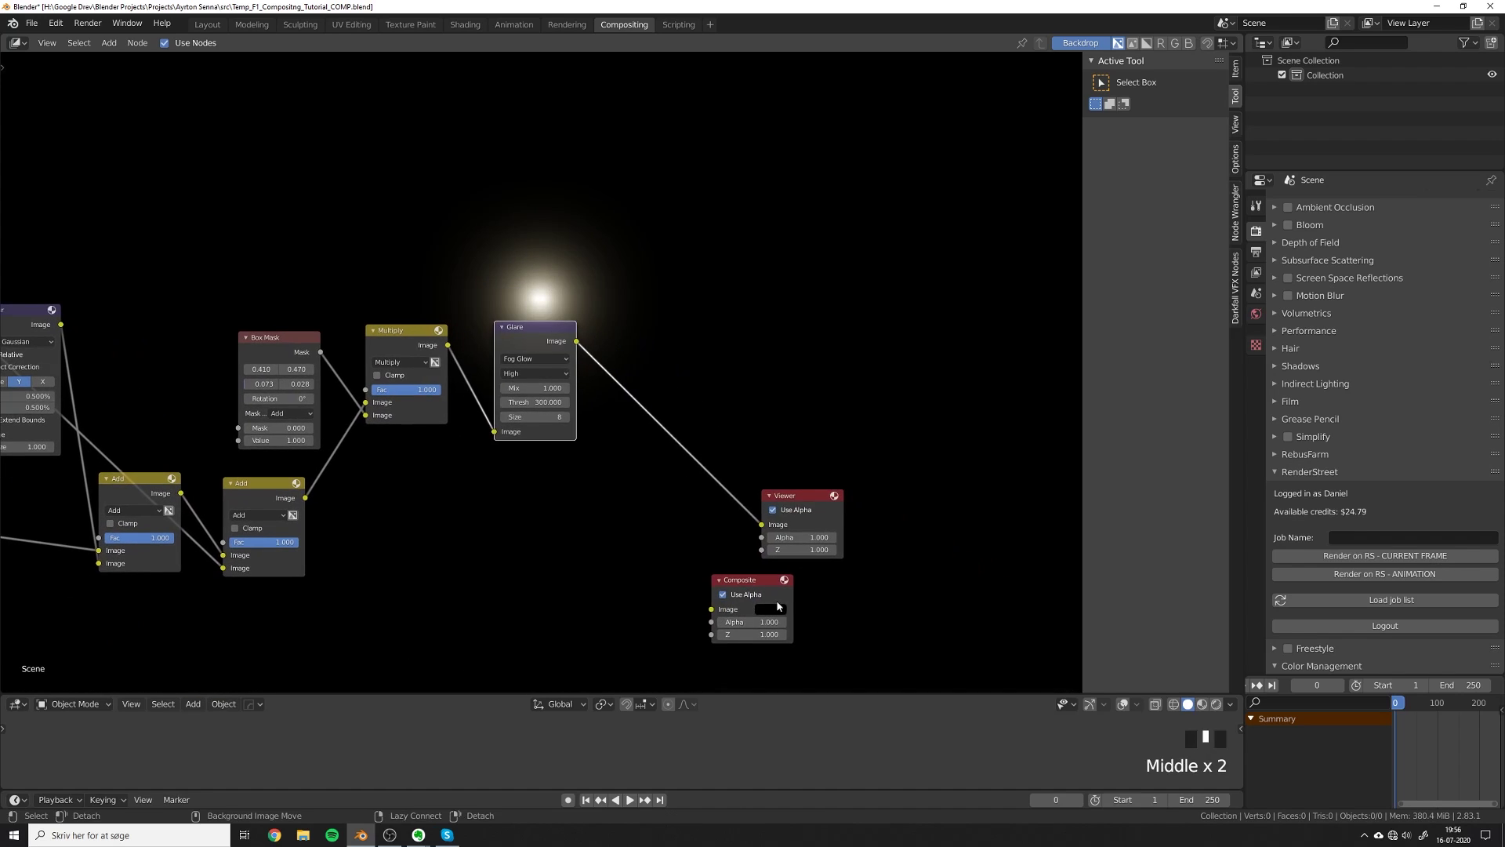
pyautogui.hotkey('alt', 'a')
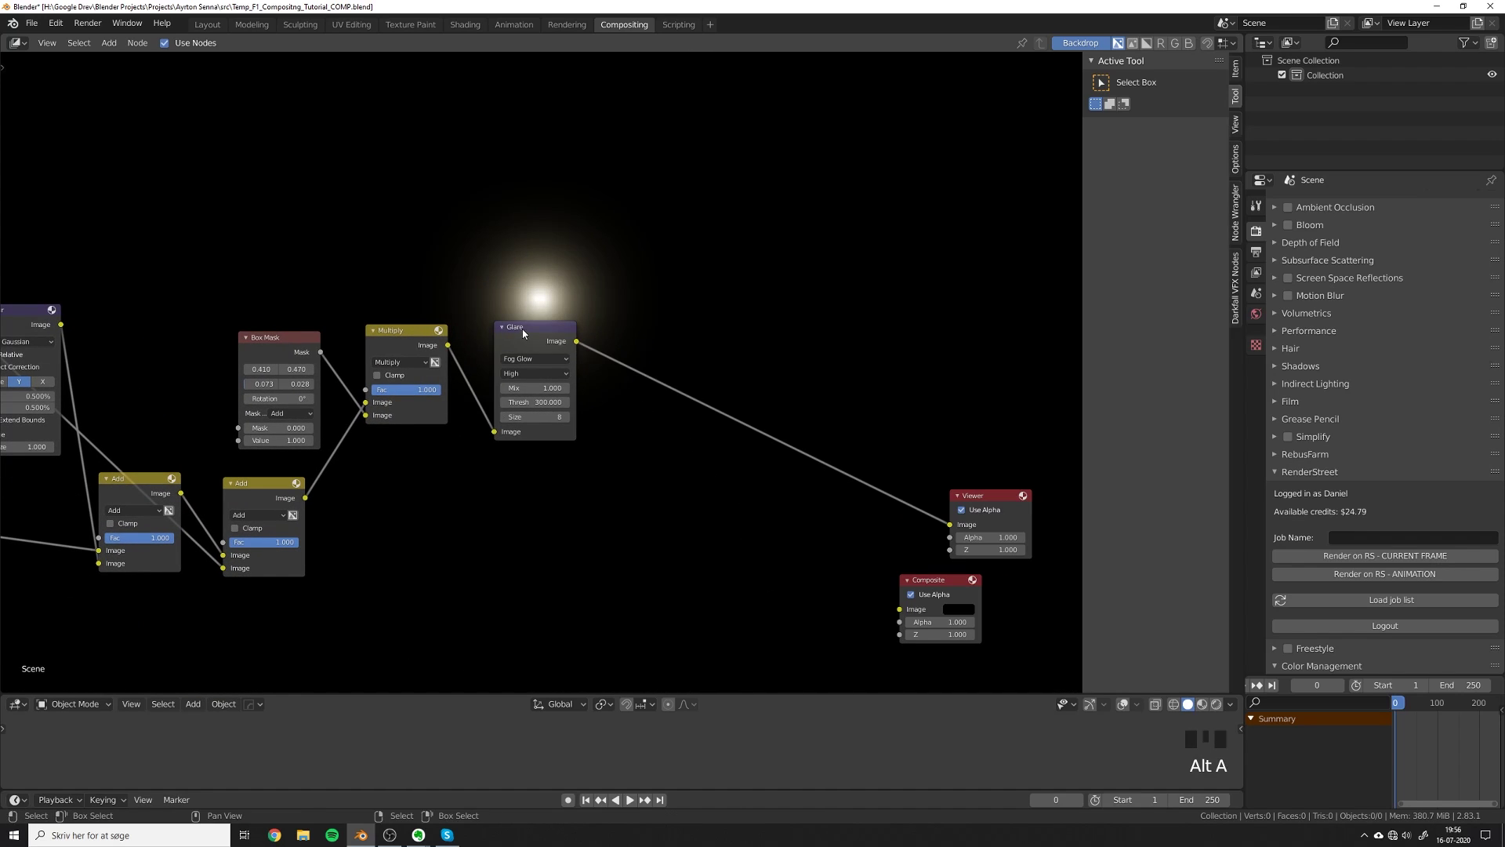
# Duplicate the Multiply and masked Glare nodes with their incoming links and place the copies below the originals.
pyautogui.click(521, 332)
pyautogui.press('b')
pyautogui.moveTo(364, 323); pyautogui.dragTo(503, 447)
pyautogui.hotkey('ctrl', 'shift', 'd')
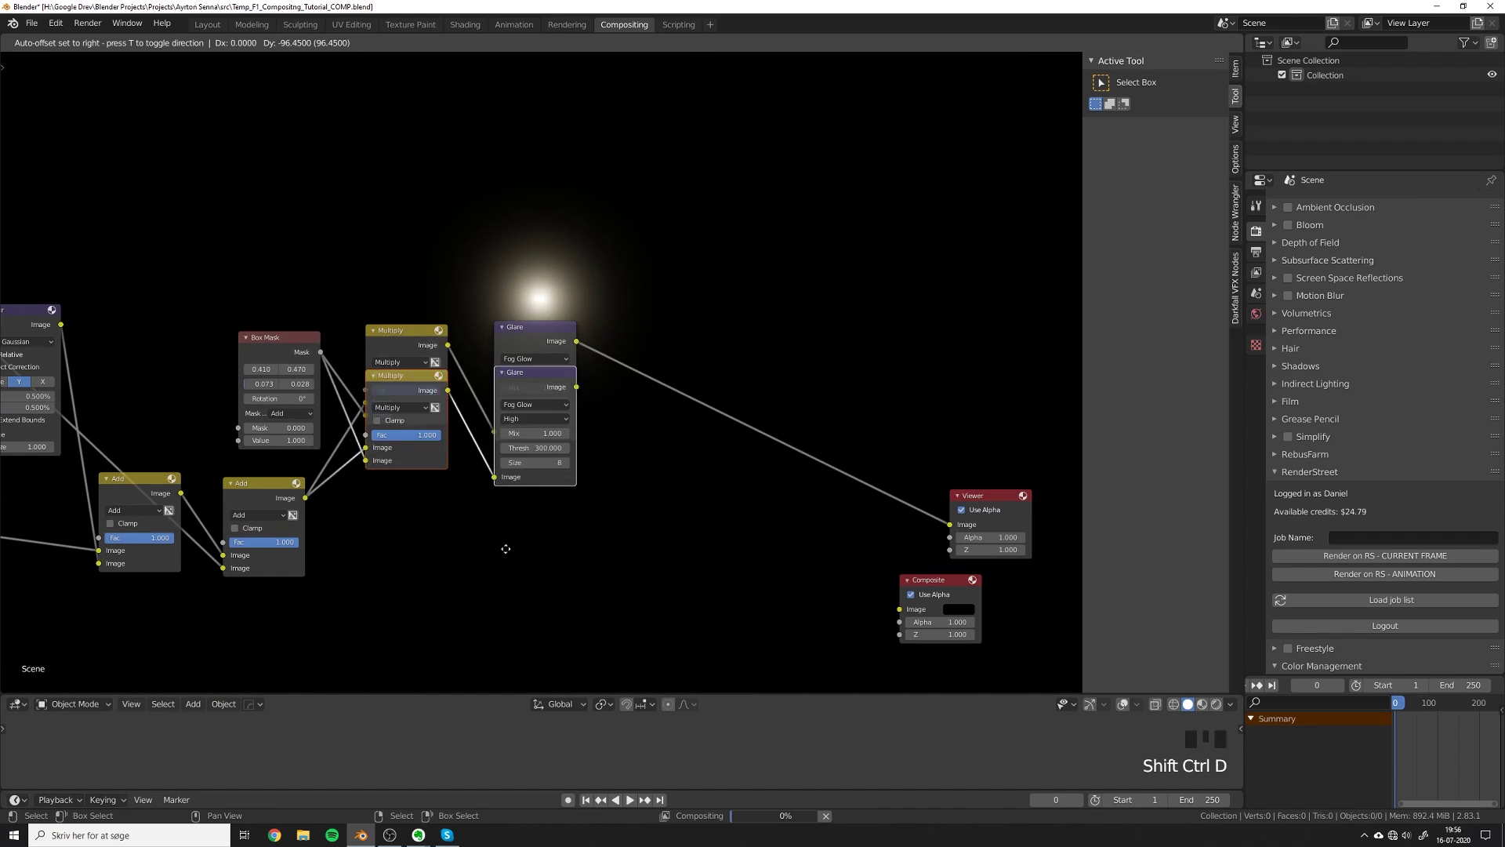
pyautogui.click(505, 673)
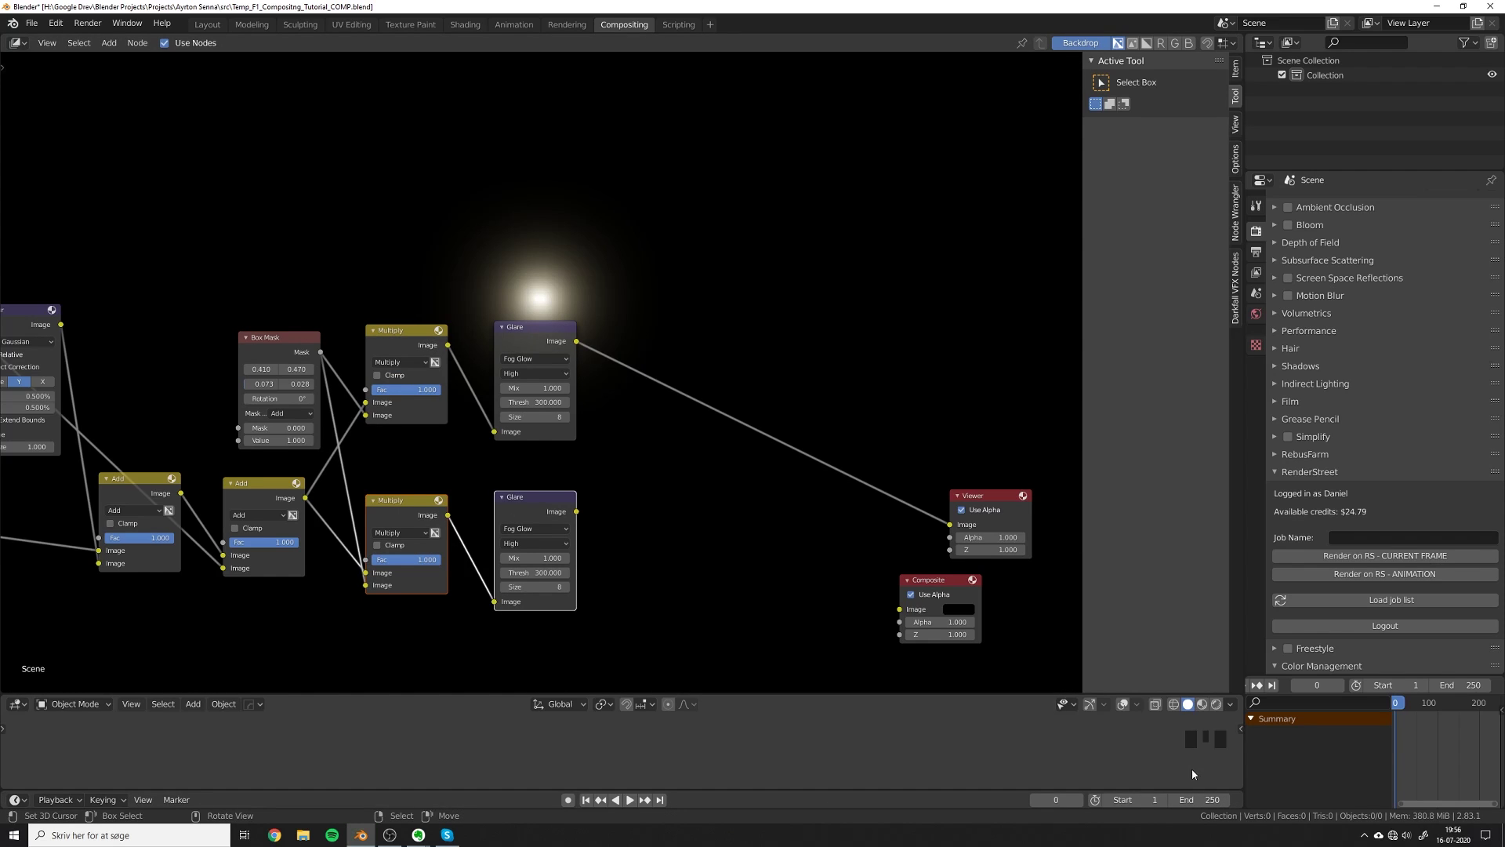
pyautogui.moveTo(307, 379); pyautogui.dragTo(336, 367, button='middle')
pyautogui.moveTo(443, 549); pyautogui.dragTo(470, 541, button='middle')
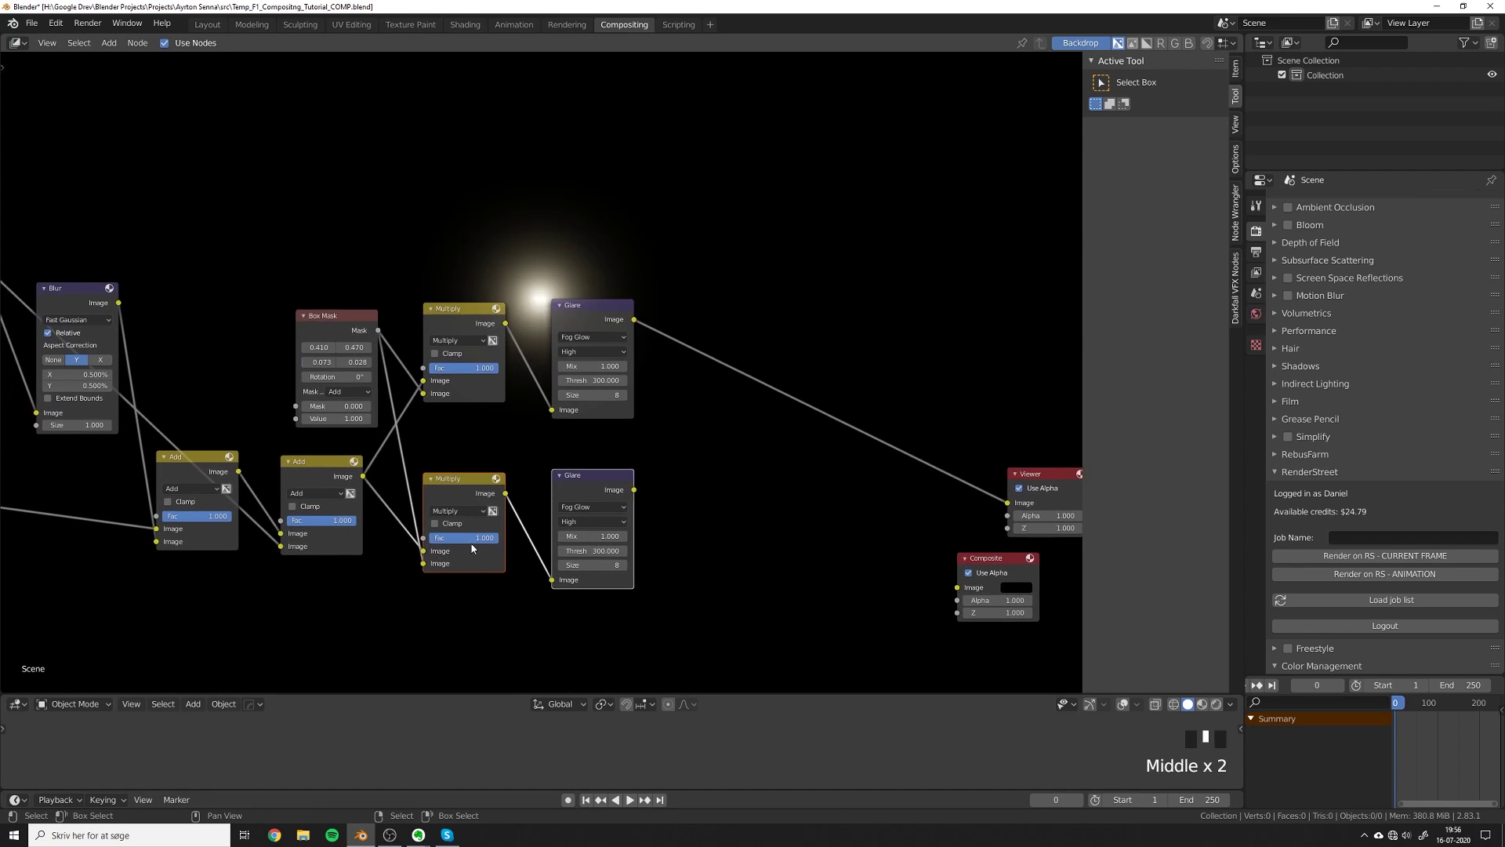
# Shift the duplicated Multiply and Glare nodes away and insert an Invert node between the Box Mask and the duplicated Multiply.
pyautogui.press('g')
pyautogui.click(689, 541)
pyautogui.click(604, 444)
pyautogui.hotkey('shift', 'a')
pyautogui.click(555, 394)
pyautogui.write('inv')
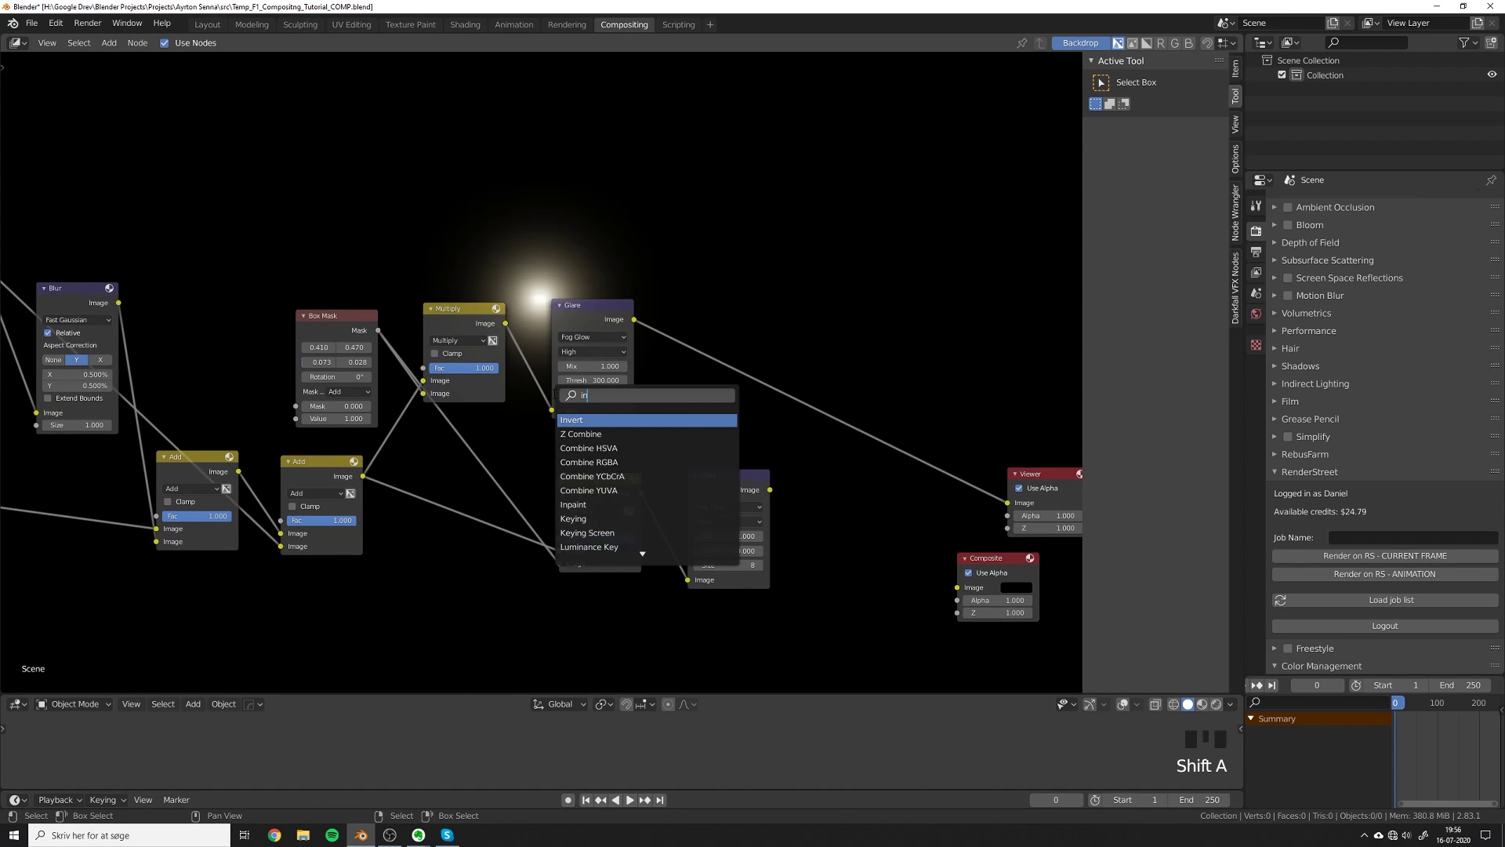
pyautogui.press('Return')
pyautogui.click(471, 415)
pyautogui.press('g')
pyautogui.click(447, 481)
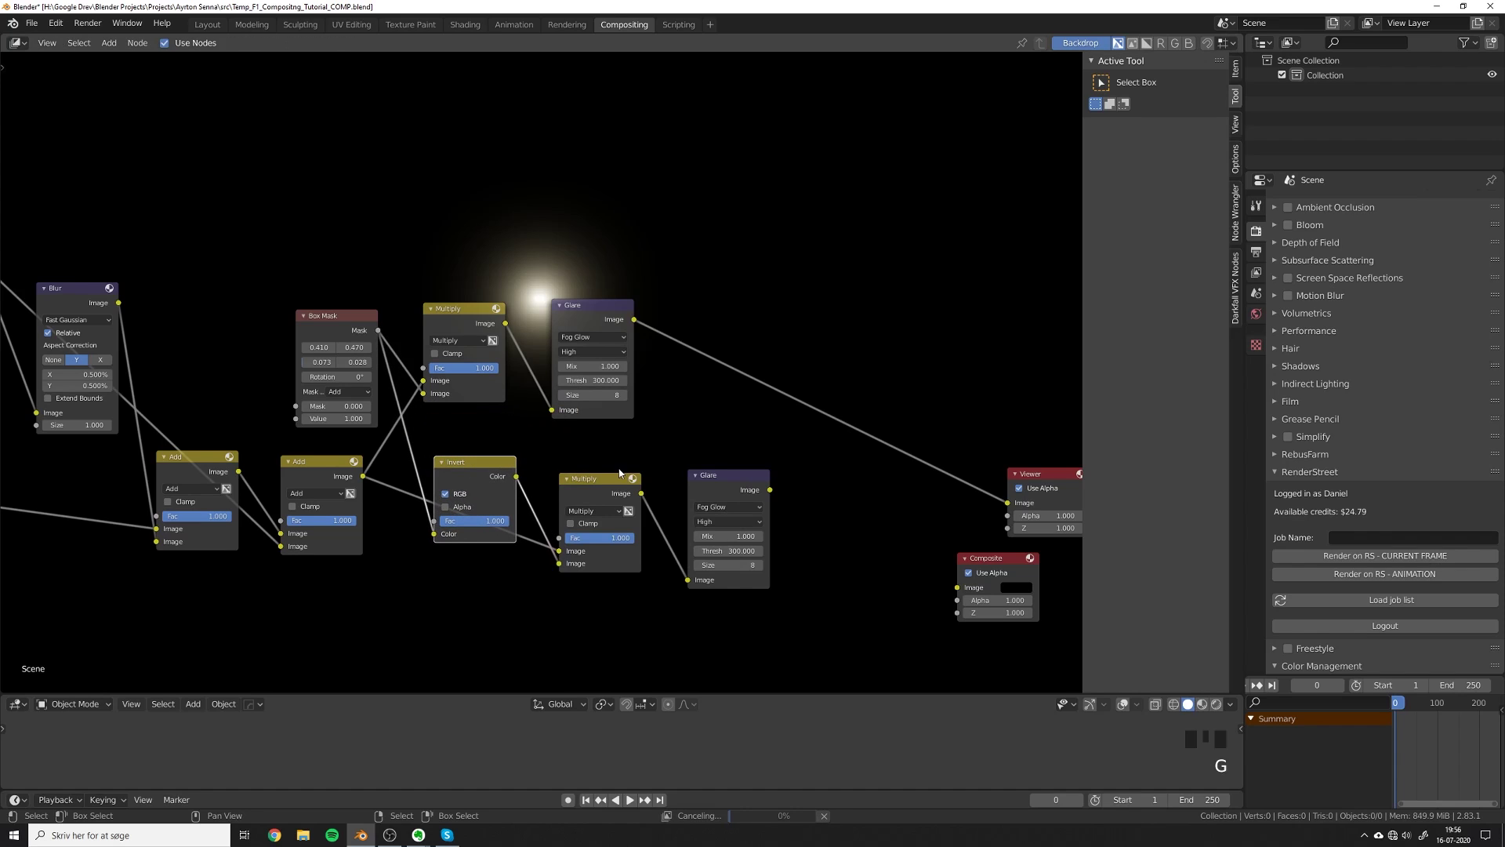
# Preview the duplicated Glare node's output with the backdrop adjusted, and set its Threshold to 50.
pyautogui.keyDown('ctrl'); pyautogui.keyDown('shift'); pyautogui.click(729, 502); pyautogui.keyUp('shift'); pyautogui.keyUp('ctrl')
pyautogui.moveTo(813, 443); pyautogui.dragTo(669, 549, button='middle')
pyautogui.hotkey('alt', 'v')
pyautogui.hotkey('alt', 'v')
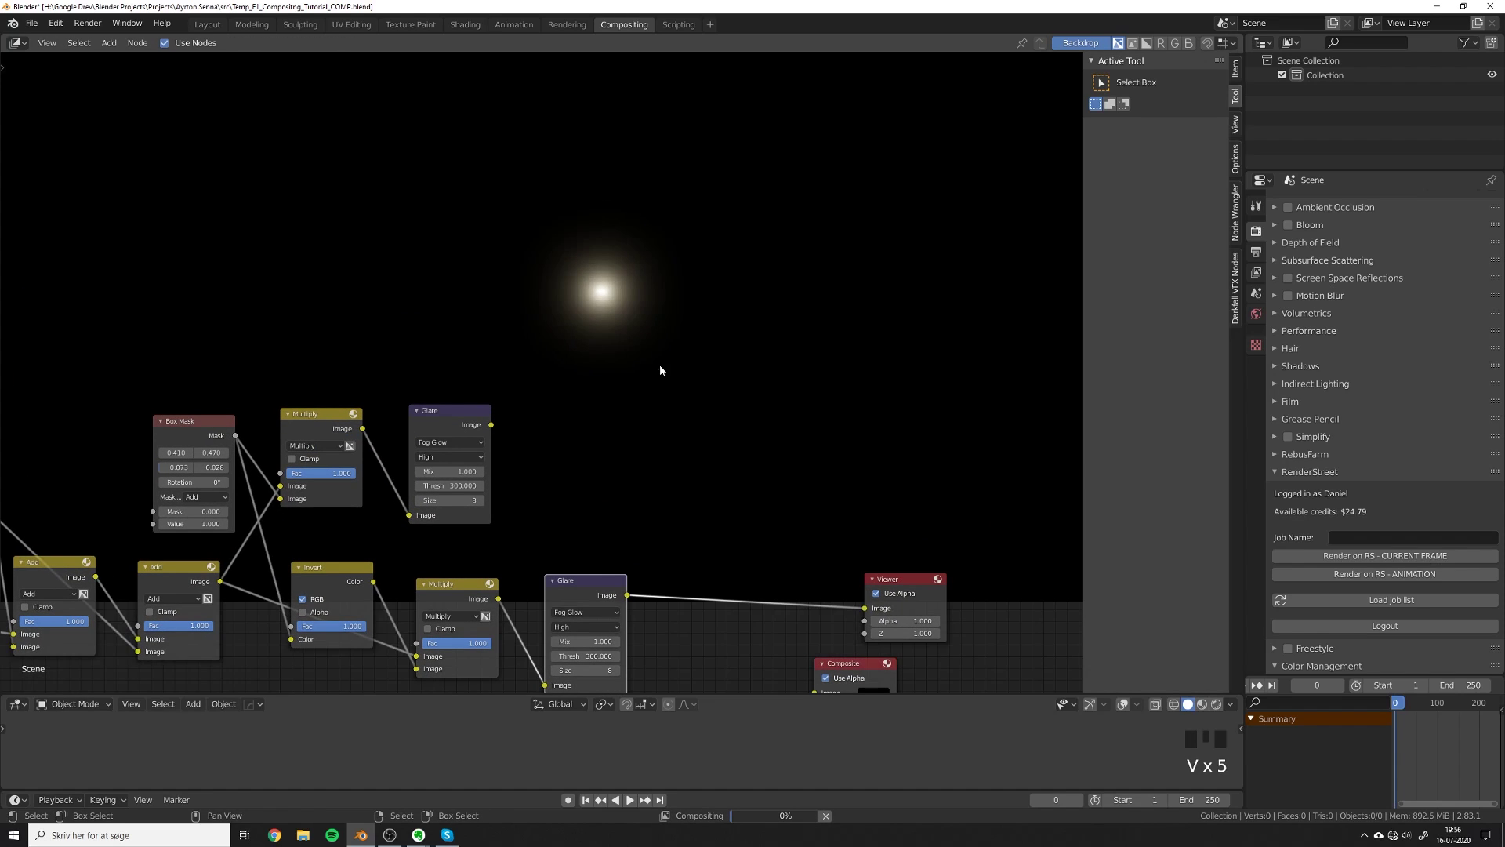
pyautogui.keyDown('alt'); pyautogui.moveTo(660, 363); pyautogui.dragTo(662, 430, button='middle'); pyautogui.keyUp('alt')
pyautogui.hotkey('alt', 'v')
pyautogui.moveTo(578, 593); pyautogui.dragTo(570, 521, button='middle')
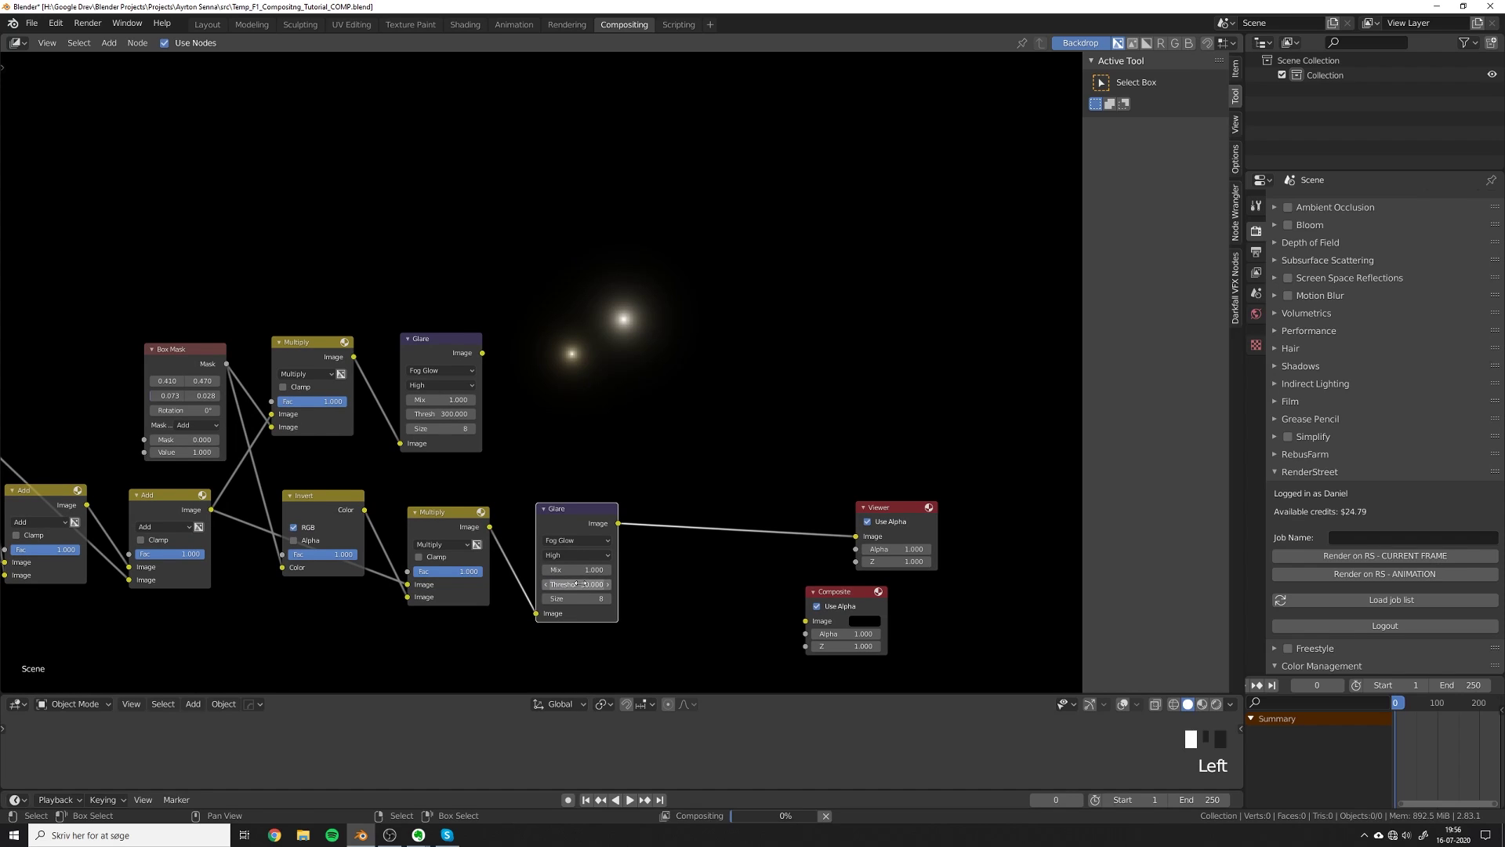
# Preview the Invert node's output to check the inverted box mask.
pyautogui.hotkey('alt', 'a')
pyautogui.scroll(2, 351, 433)
pyautogui.keyDown('ctrl'); pyautogui.keyDown('shift'); pyautogui.click(330, 420); pyautogui.keyUp('shift'); pyautogui.keyUp('ctrl')
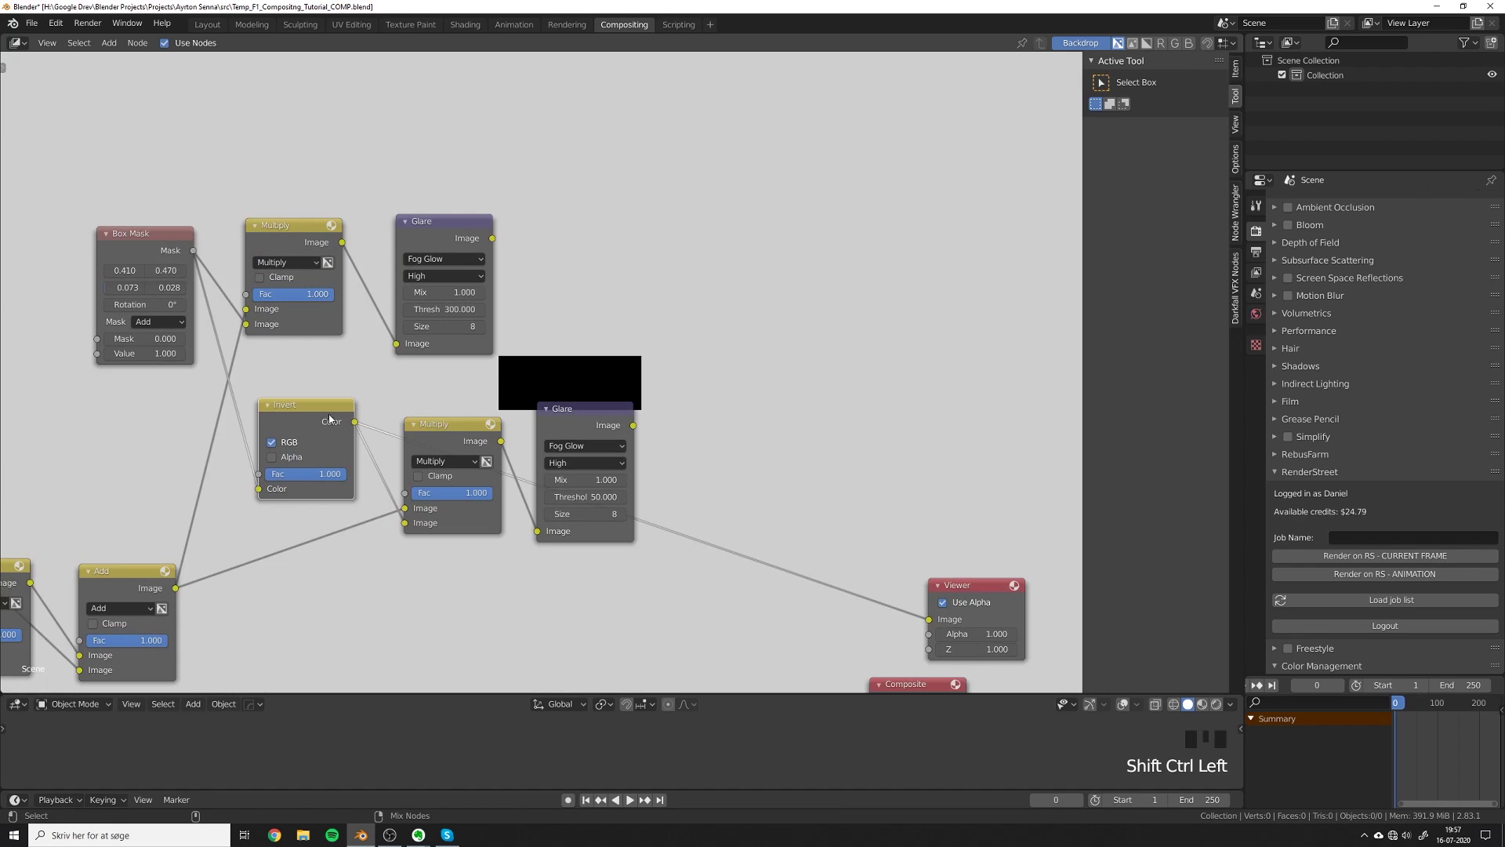
# Preview the lower Glare node's output and set the Box Mask's Y position to 0.480.
pyautogui.keyDown('ctrl'); pyautogui.keyDown('shift'); pyautogui.click(576, 429); pyautogui.keyUp('shift'); pyautogui.keyUp('ctrl')
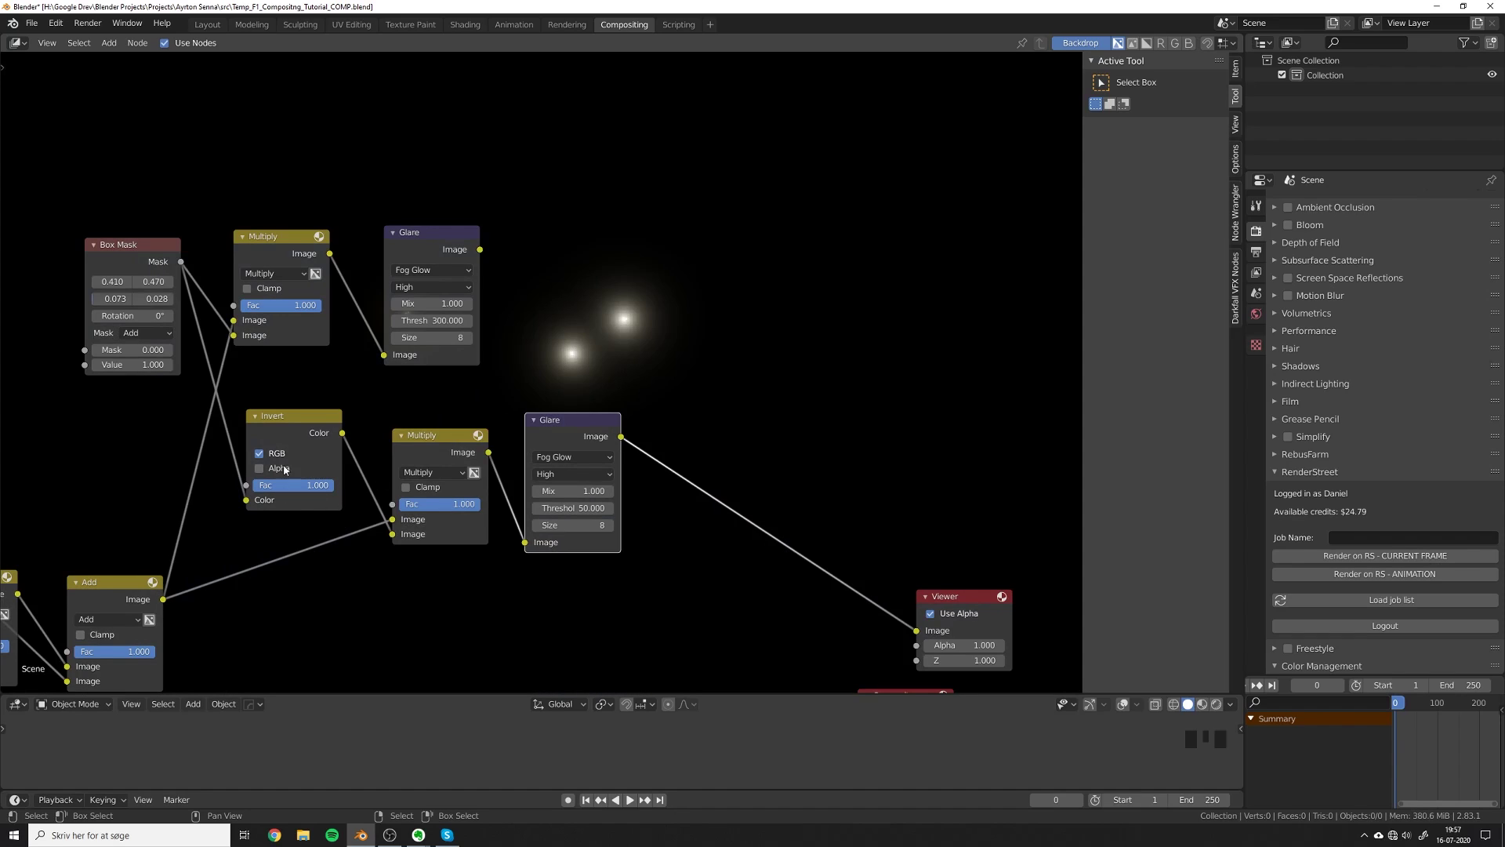
pyautogui.click(130, 252)
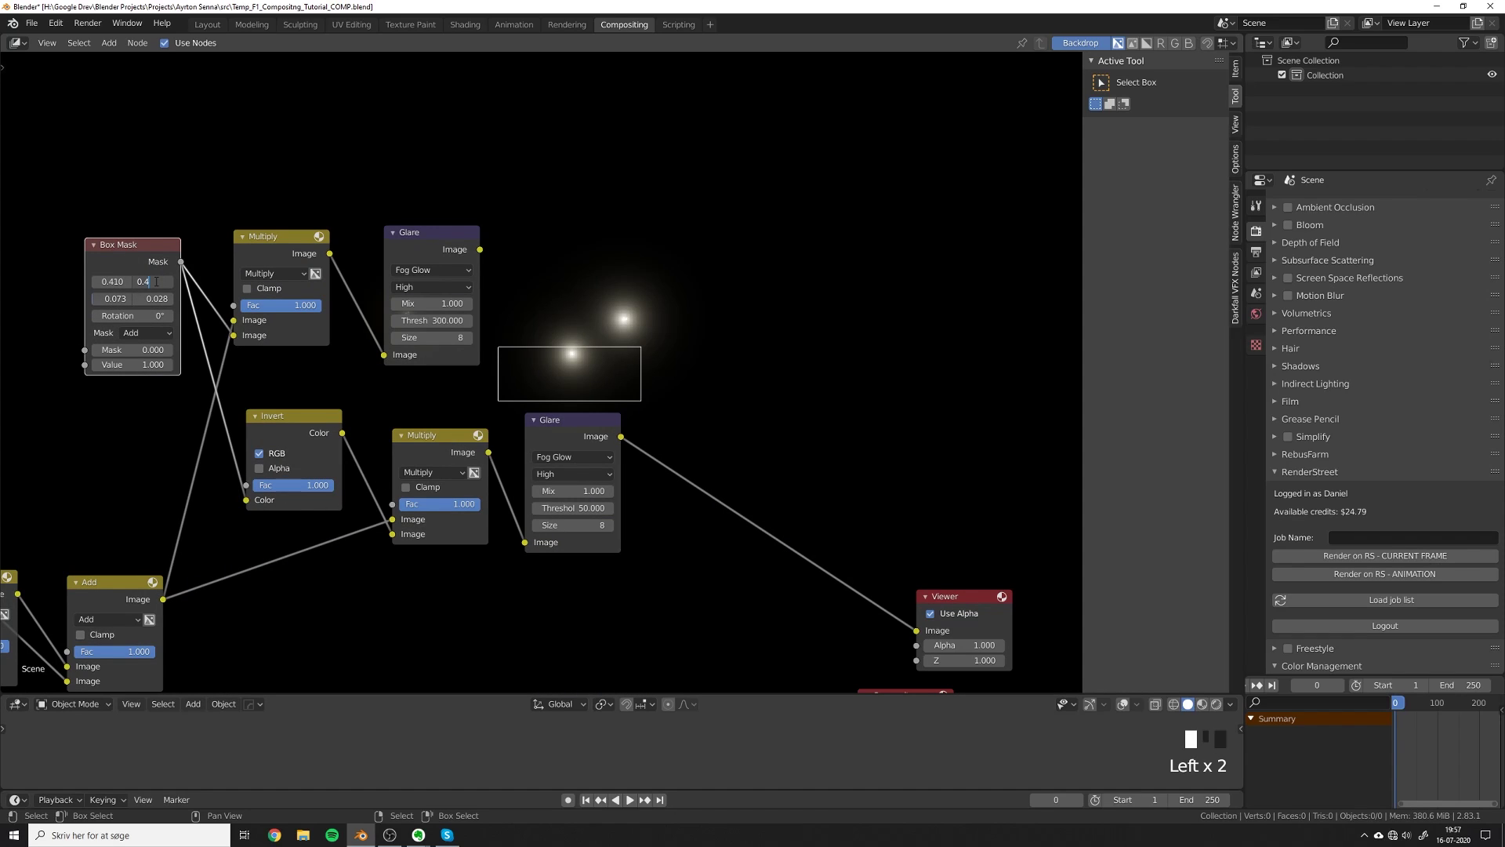
pyautogui.moveTo(156, 286); pyautogui.dragTo(155, 281)
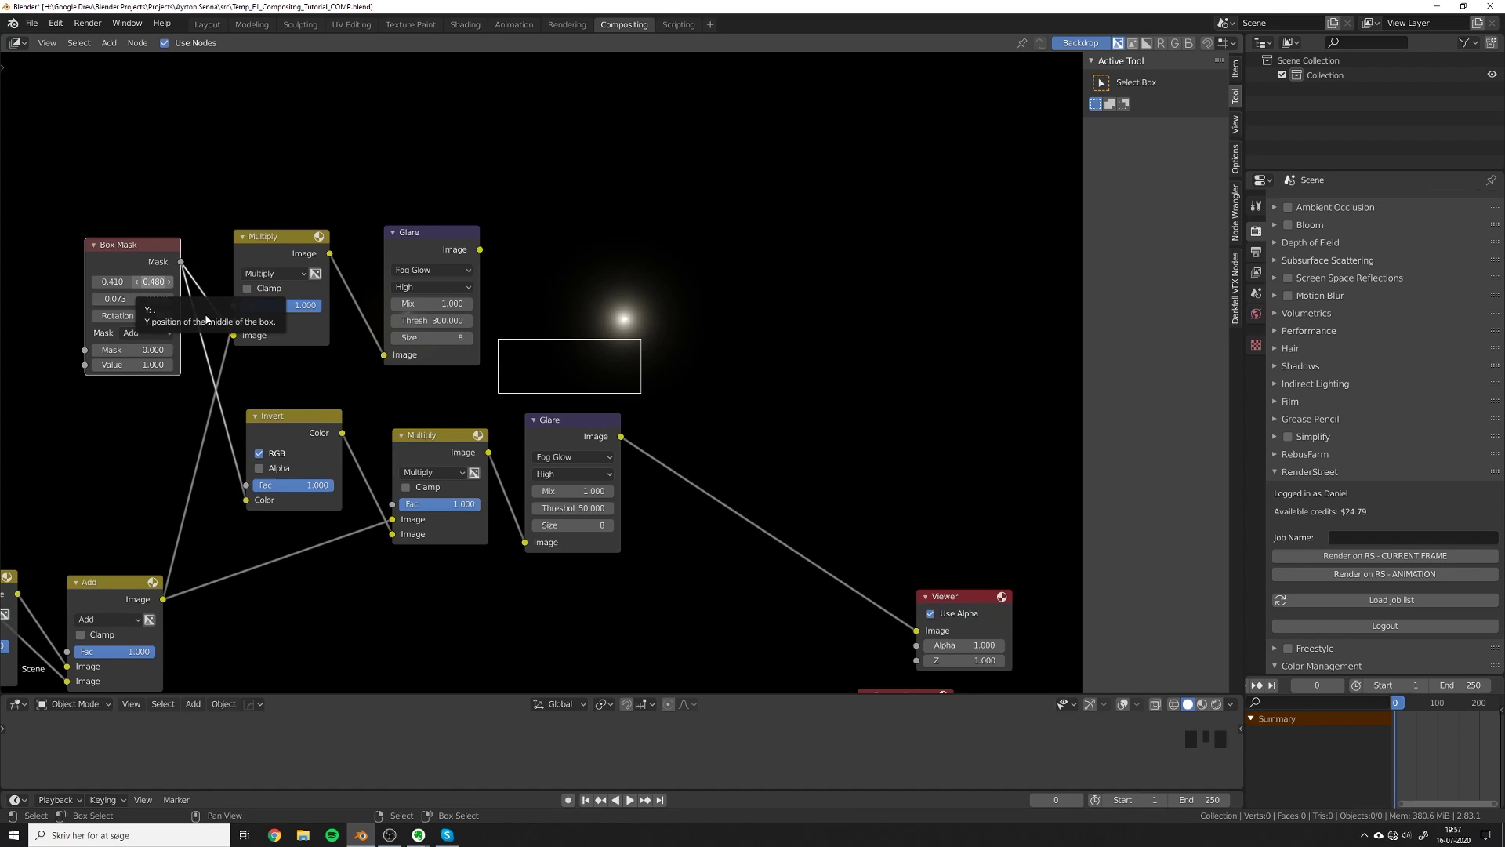
# Duplicate an Add node below the Glare nodes, linking the original Add's output and the upper Glare into its two Image inputs.
pyautogui.scroll(-2, 598, 457)
pyautogui.moveTo(598, 457); pyautogui.dragTo(578, 380, button='middle')
pyautogui.scroll(2, 584, 428)
pyautogui.hotkey('shift', 'a')
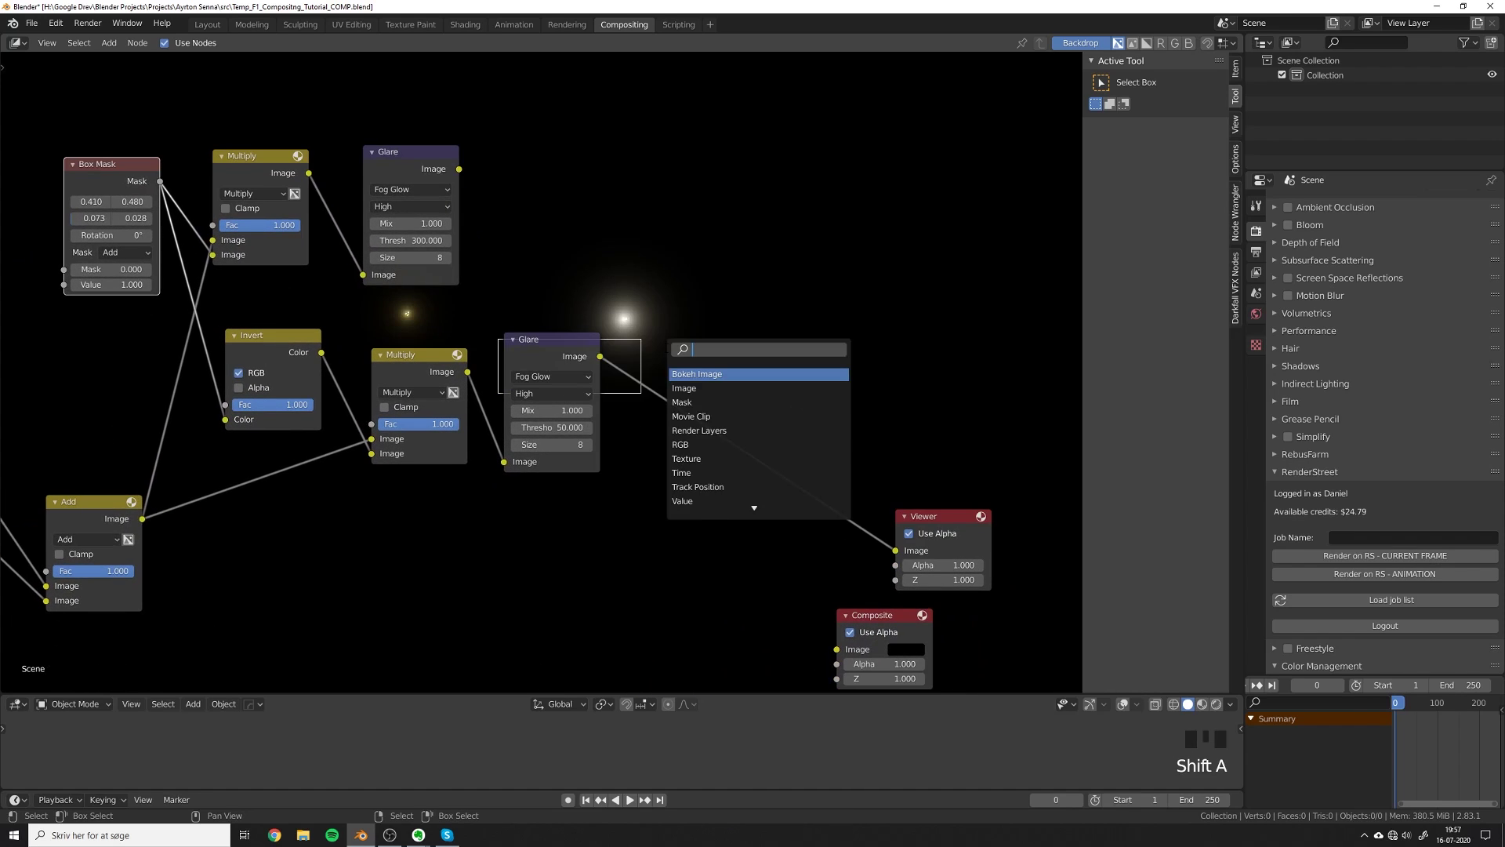
pyautogui.press('Escape')
pyautogui.hotkey('shift', 'd')
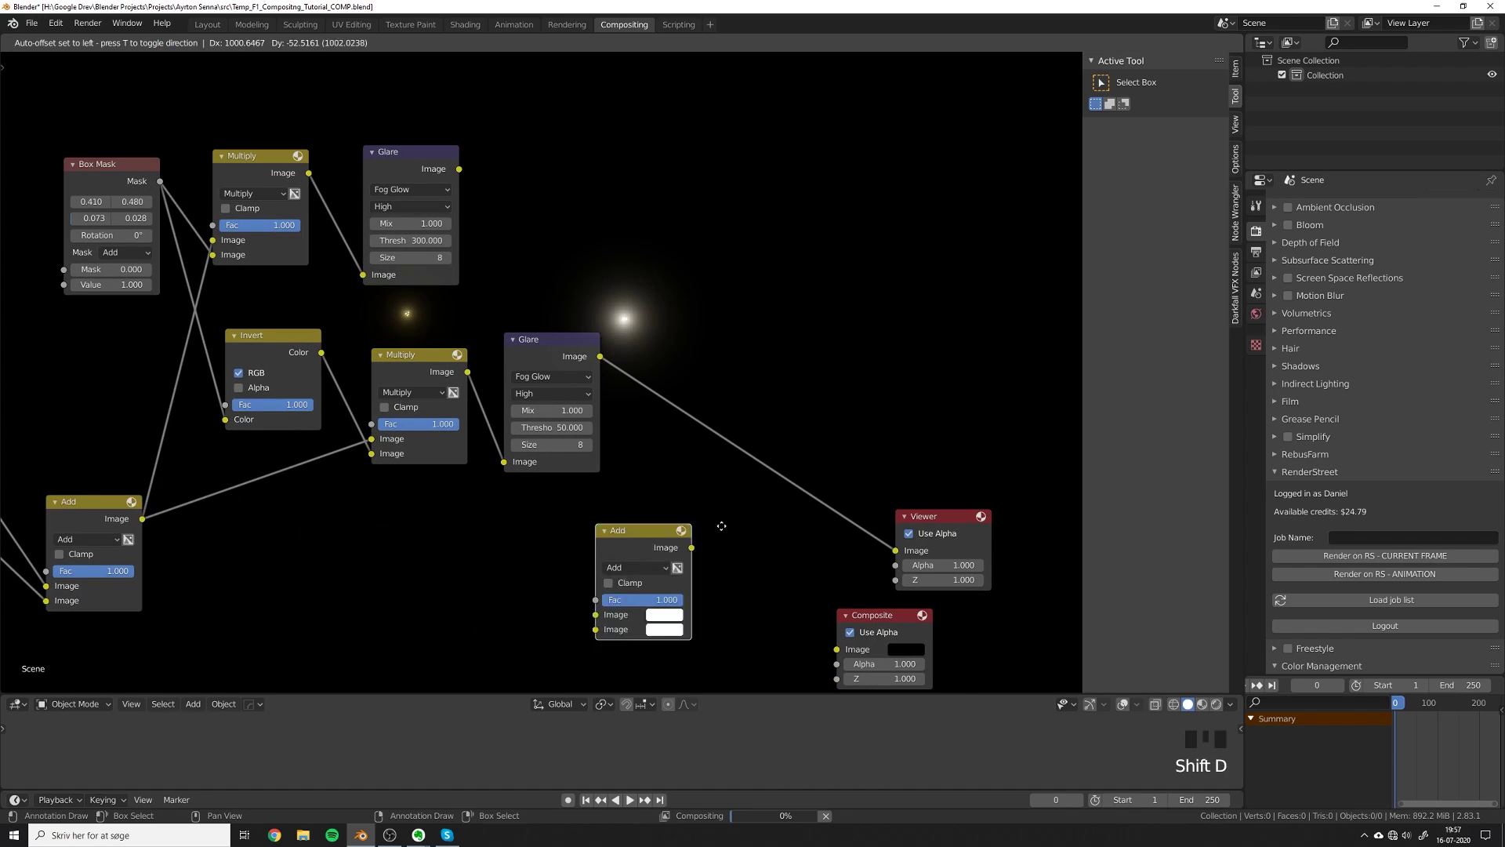
pyautogui.click(737, 521)
pyautogui.moveTo(142, 518); pyautogui.dragTo(682, 596)
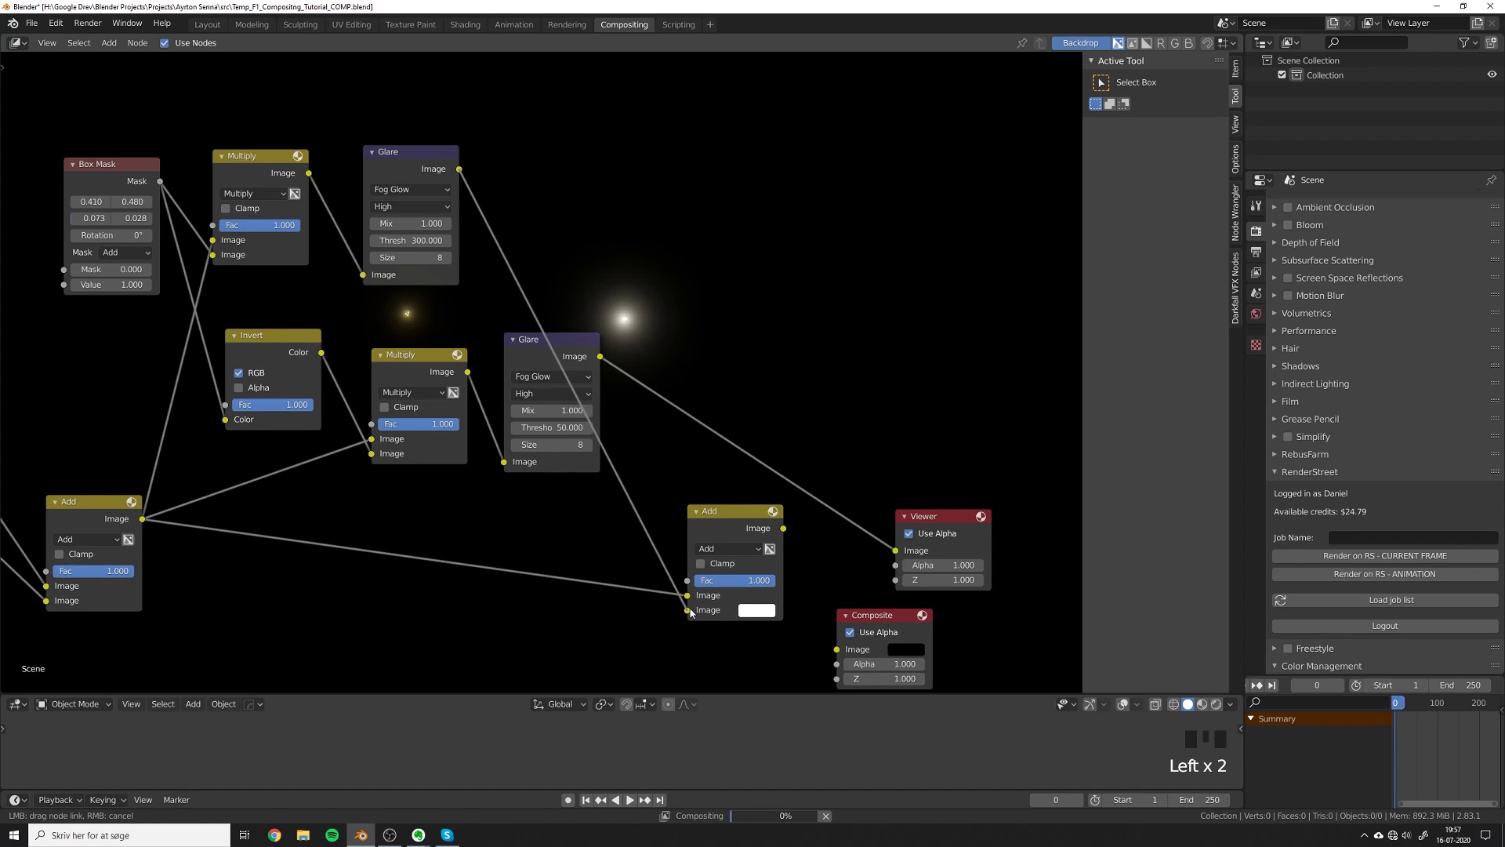
# Move the Viewer and Composite nodes horizontally away from the new Add node to make room.
pyautogui.scroll(-2, 737, 666)
pyautogui.press('b')
pyautogui.moveTo(737, 659); pyautogui.dragTo(741, 661)
pyautogui.press('g')
pyautogui.press('x')
pyautogui.click(996, 350)
pyautogui.hotkey('alt', 'a')
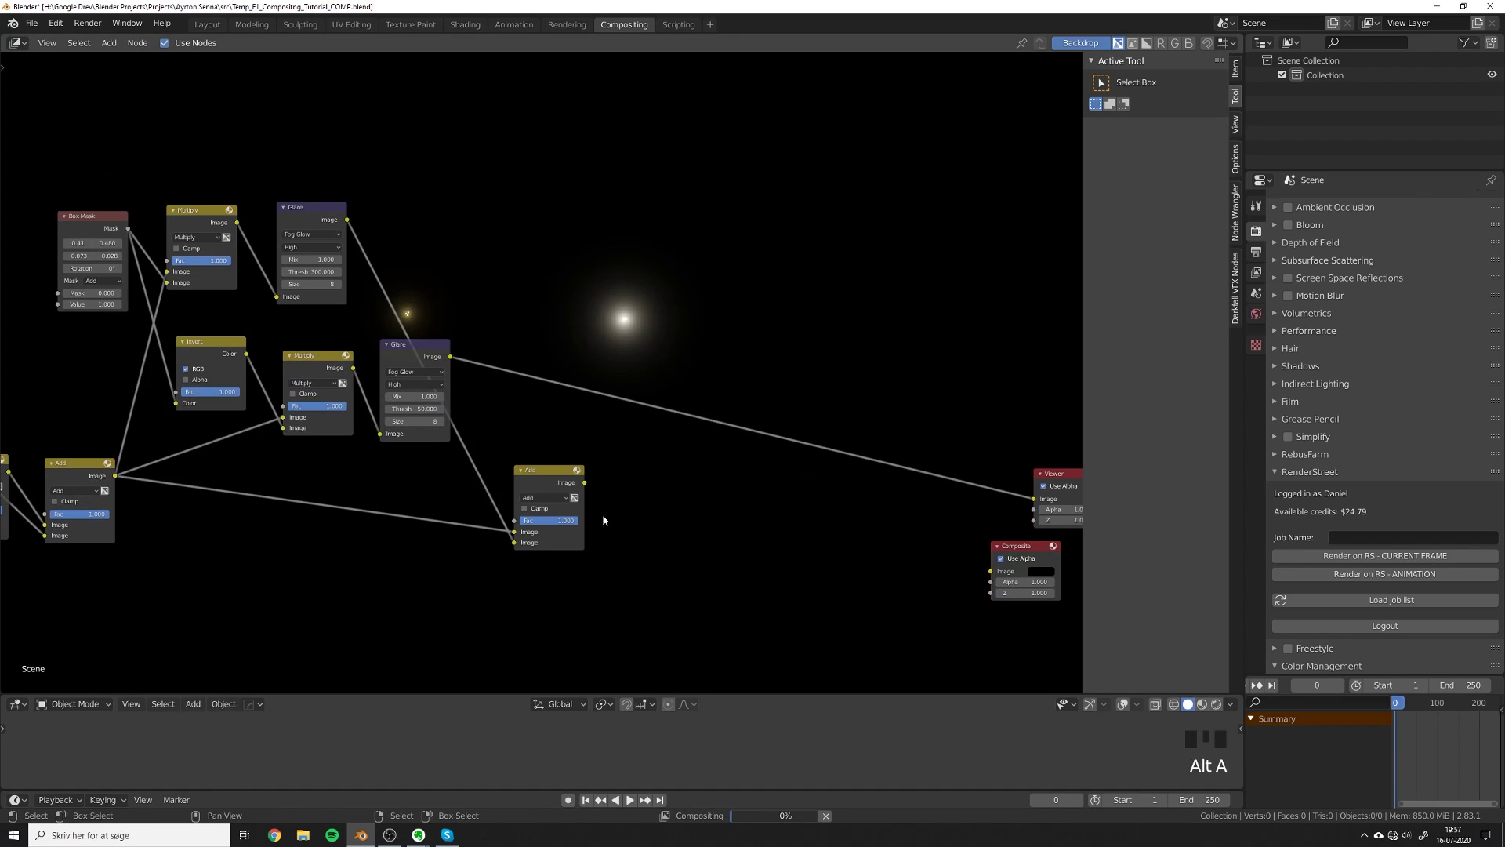
# Duplicate the new Add node horizontally beside it, feeding the copy with the first Add's output and the lower Glare.
pyautogui.click(558, 488)
pyautogui.hotkey('shift', 'd')
pyautogui.press('x')
pyautogui.click(716, 489)
pyautogui.moveTo(585, 483); pyautogui.dragTo(672, 531)
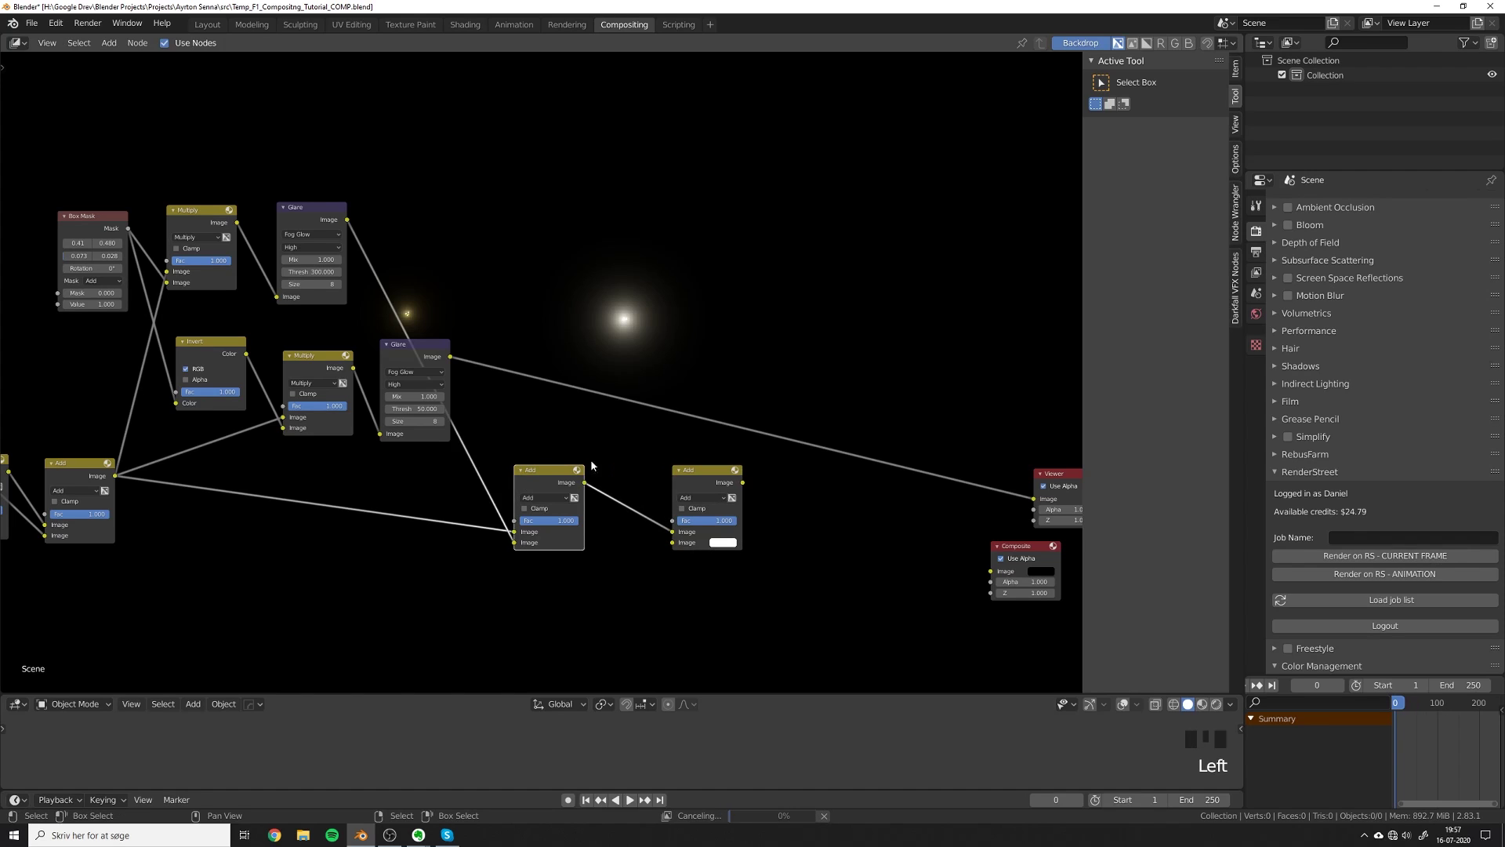
pyautogui.moveTo(450, 358); pyautogui.dragTo(673, 543)
# Preview the last Add node's output and shrink and reposition the backdrop to show more of the car.
pyautogui.keyDown('ctrl'); pyautogui.keyDown('shift'); pyautogui.click(717, 513); pyautogui.keyUp('shift'); pyautogui.keyUp('ctrl')
pyautogui.moveTo(796, 533); pyautogui.dragTo(636, 530, button='middle')
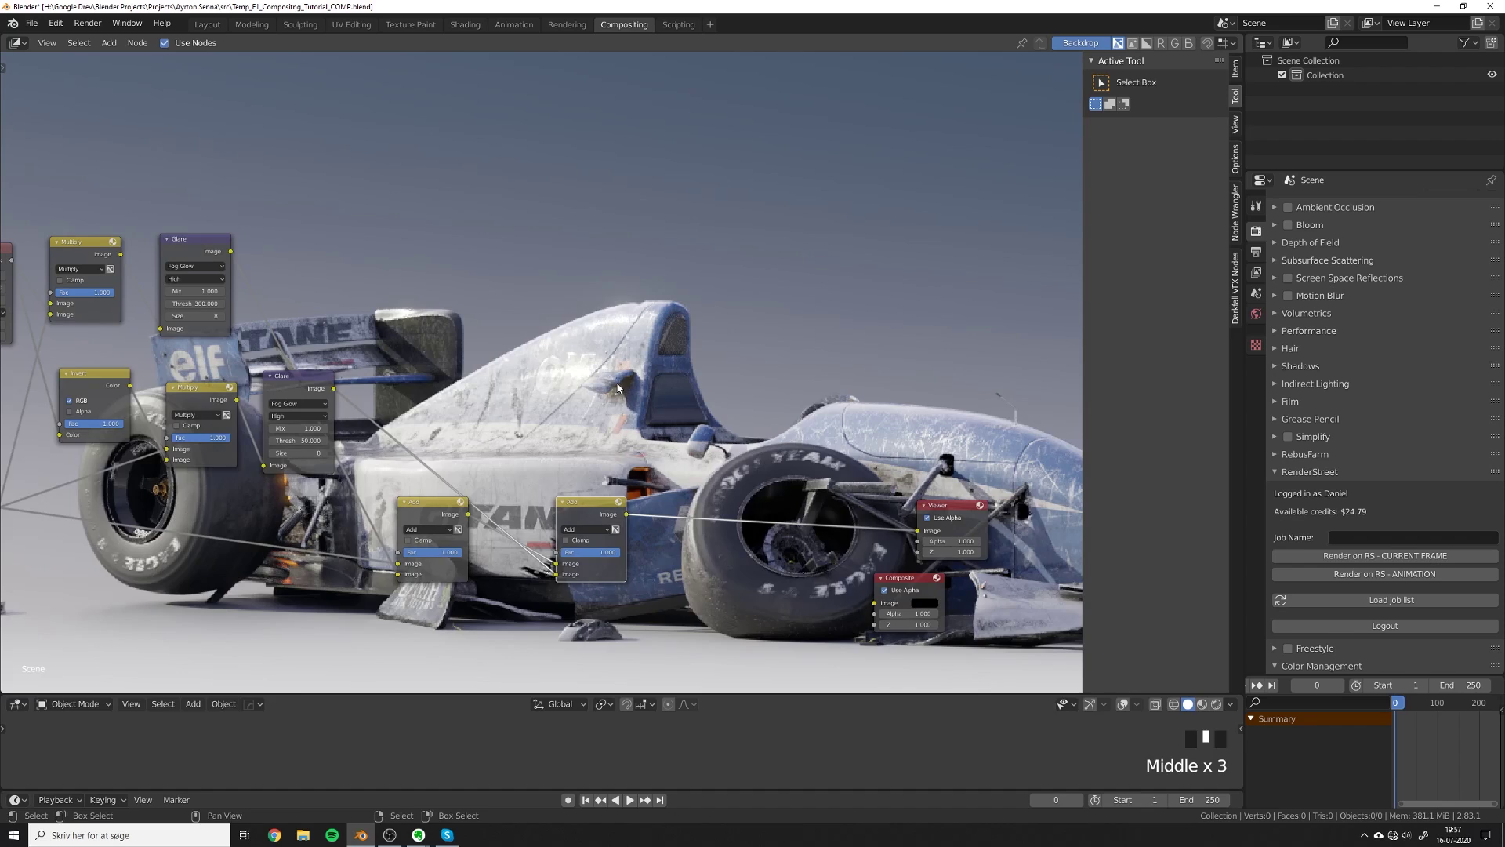
pyautogui.press('v')
pyautogui.press('v')
pyautogui.press('v')
pyautogui.press('v')
pyautogui.press('v')
pyautogui.press('v')
pyautogui.moveTo(672, 401)
pyautogui.keyDown('alt'); pyautogui.mouseDown(button='middle')
pyautogui.moveTo(656, 408)
pyautogui.moveTo(698, 410)
pyautogui.mouseUp(button='middle'); pyautogui.keyUp('alt')
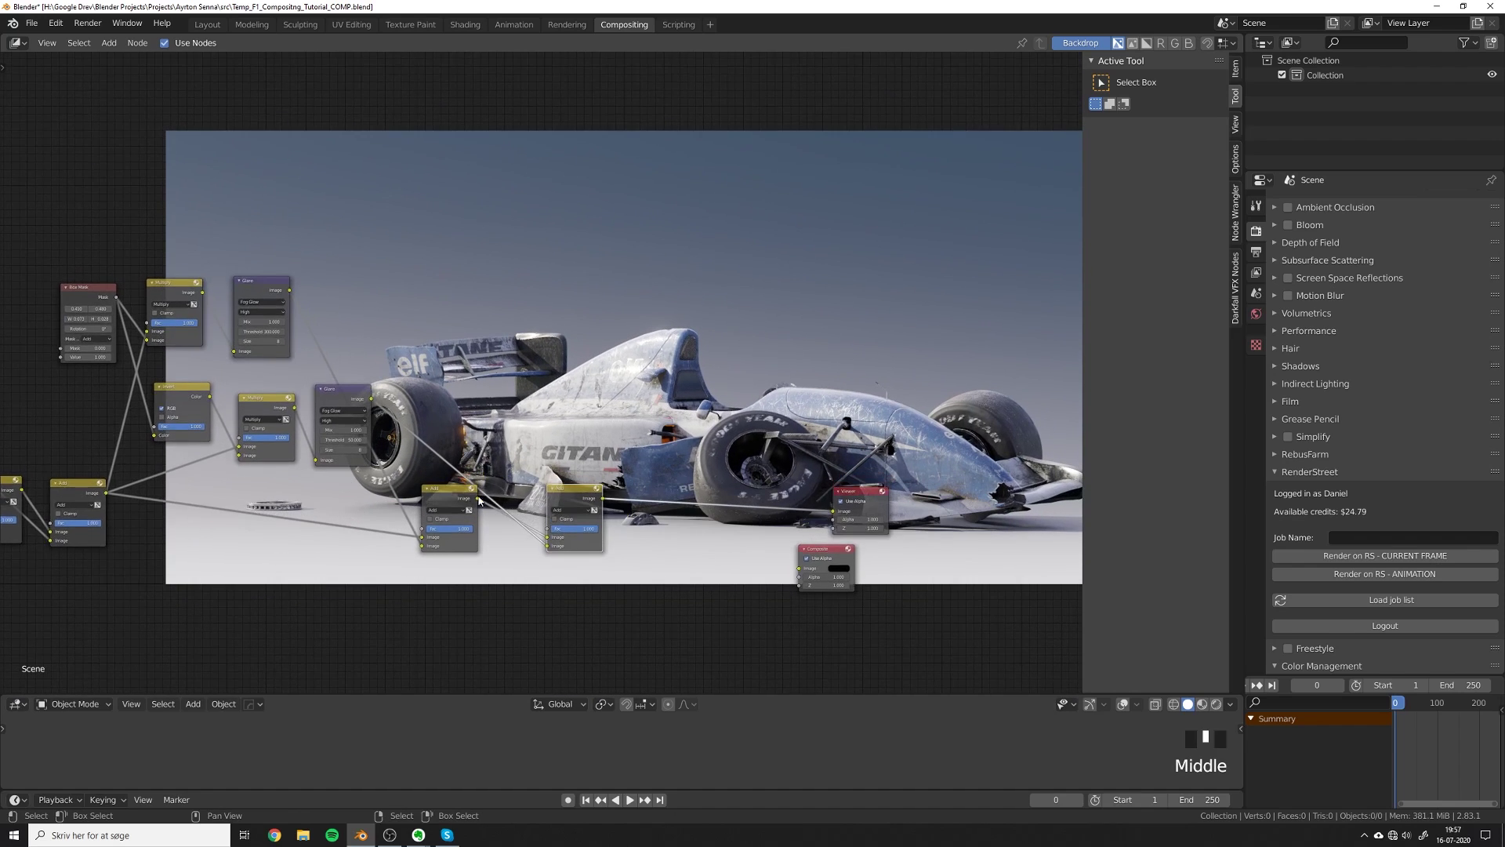
# Compare the output of the Add node before the glares with that of the last Add node.
pyautogui.scroll(1, 697, 410)
pyautogui.keyDown('ctrl'); pyautogui.keyDown('shift'); pyautogui.click(244, 451); pyautogui.keyUp('shift'); pyautogui.keyUp('ctrl')
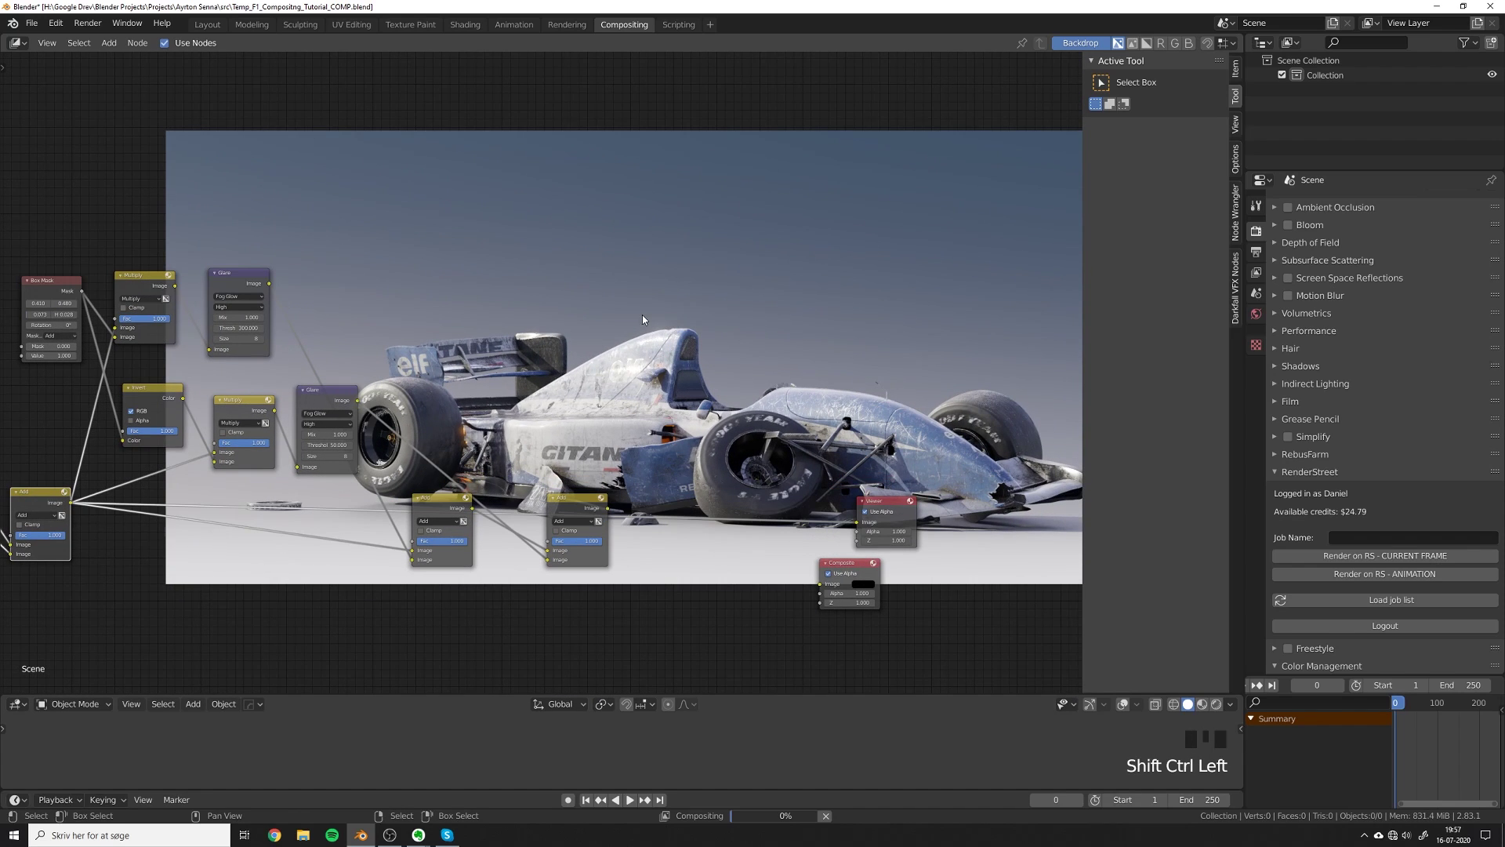
pyautogui.keyDown('ctrl'); pyautogui.keyDown('shift'); pyautogui.click(570, 515); pyautogui.keyUp('shift'); pyautogui.keyUp('ctrl')
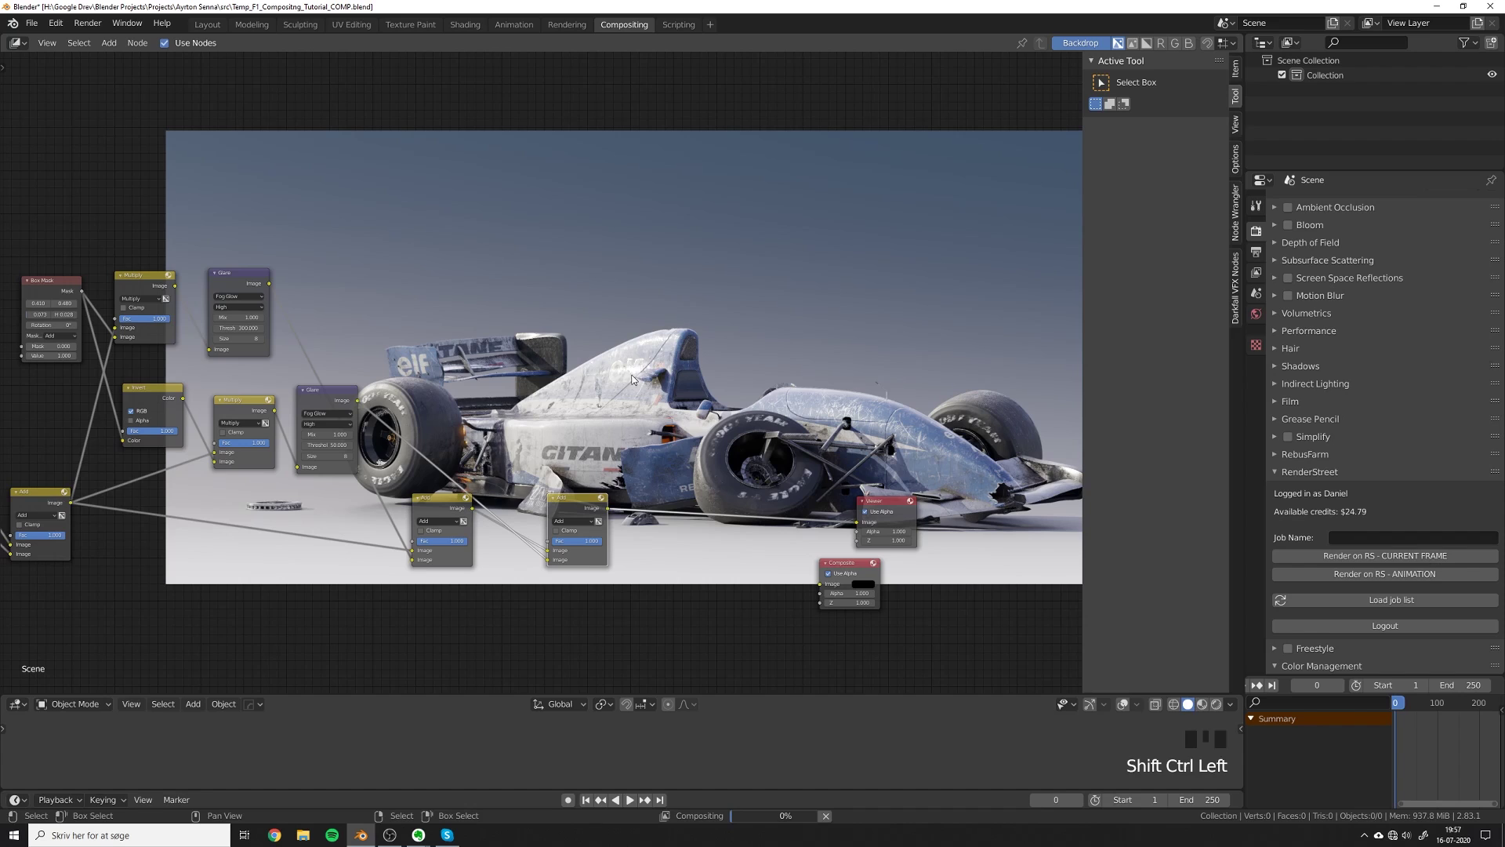
pyautogui.scroll(4, 644, 373)
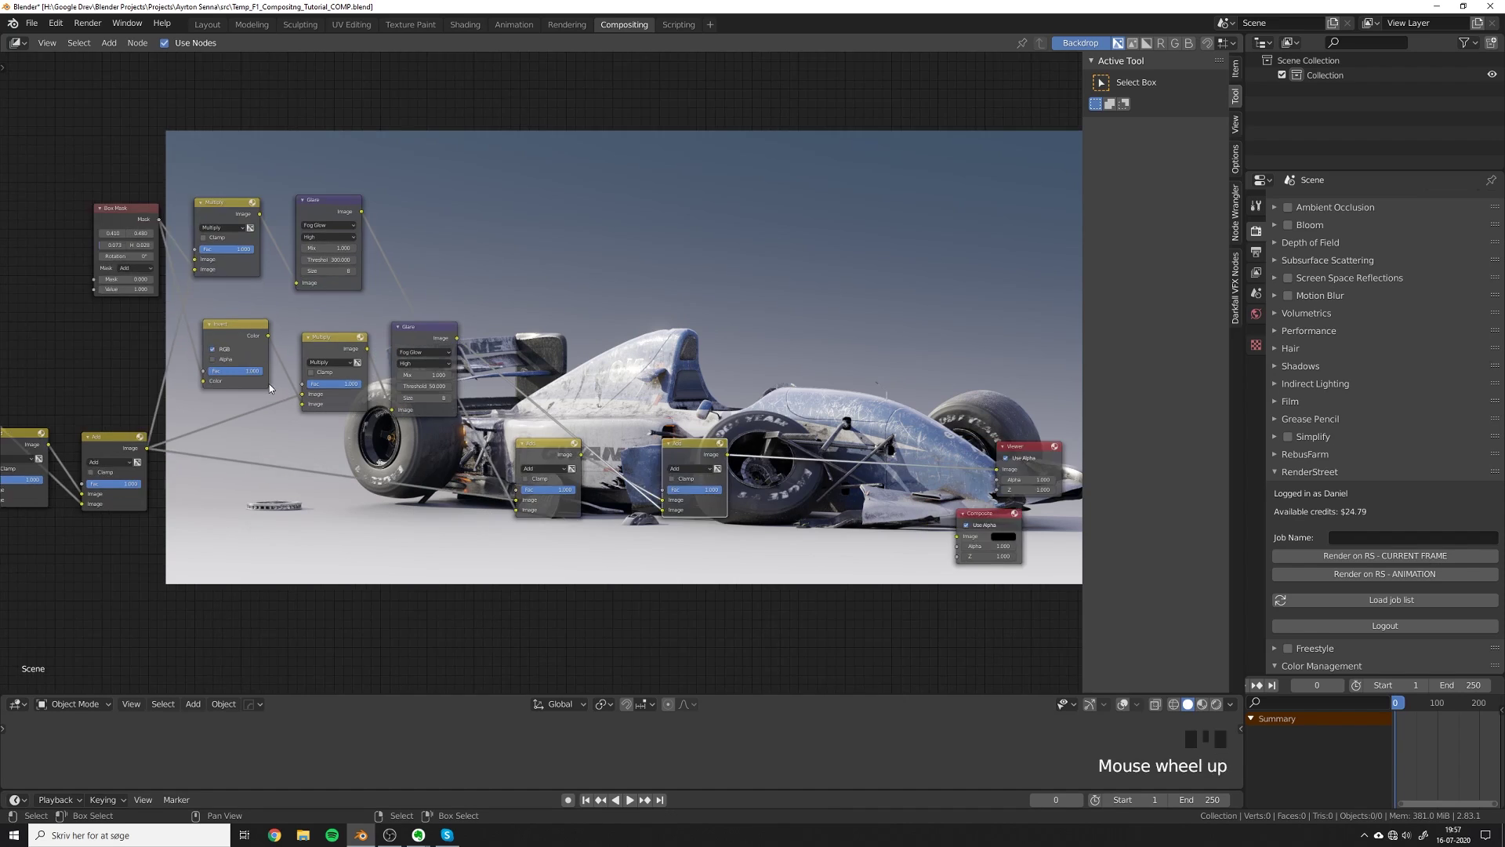
pyautogui.click(391, 347)
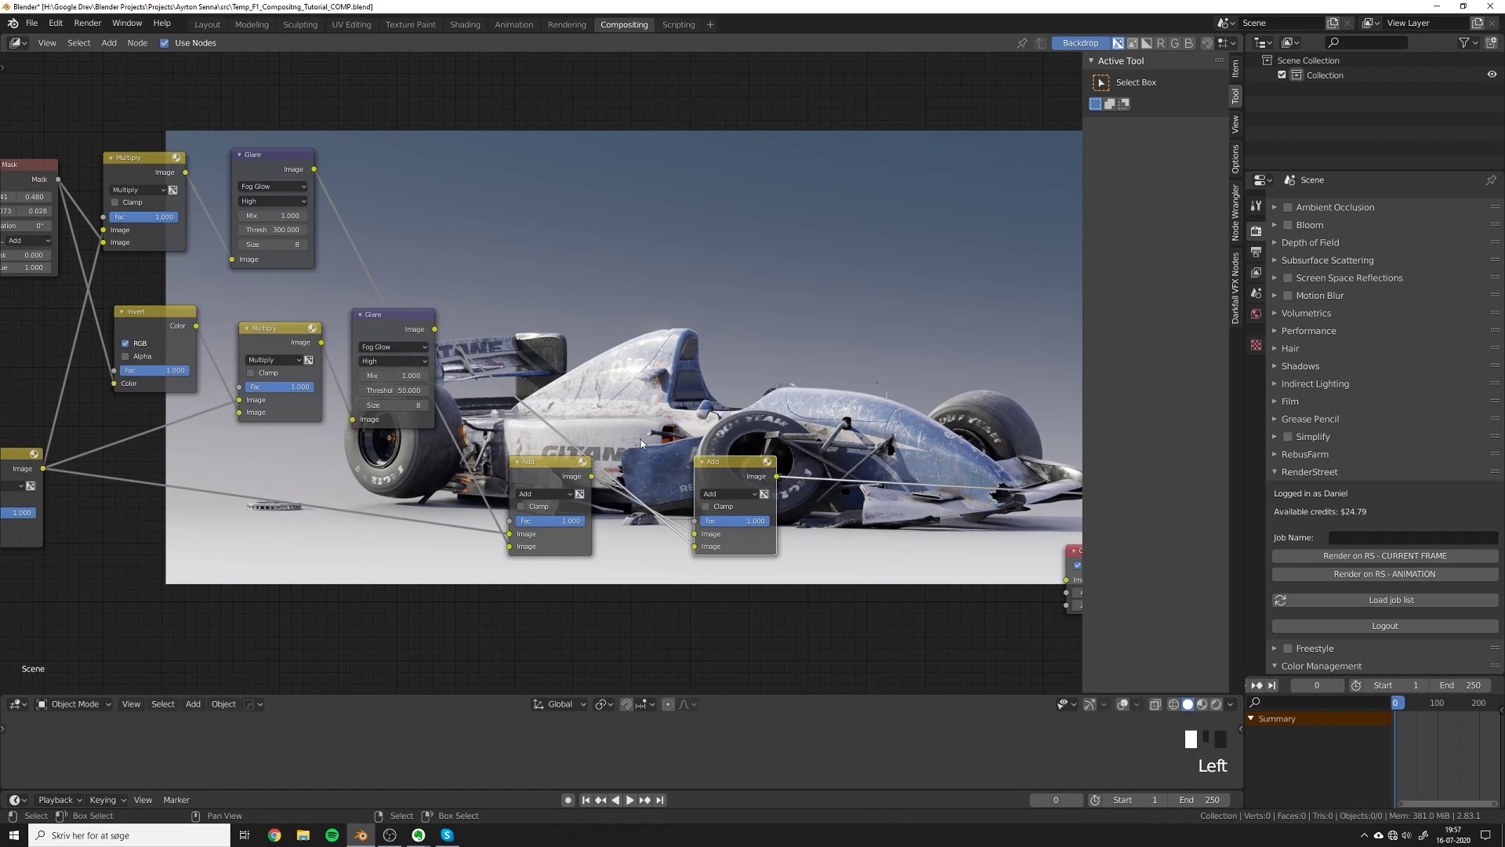
# Move the Viewer and Composite nodes further from the last Add node to free space for finishing nodes.
pyautogui.moveTo(676, 426); pyautogui.dragTo(418, 456, button='middle')
pyautogui.hotkey('alt', 'a')
pyautogui.moveTo(673, 437); pyautogui.dragTo(929, 627)
pyautogui.scroll(-3, 599, 541)
pyautogui.moveTo(600, 541); pyautogui.dragTo(501, 537, button='middle')
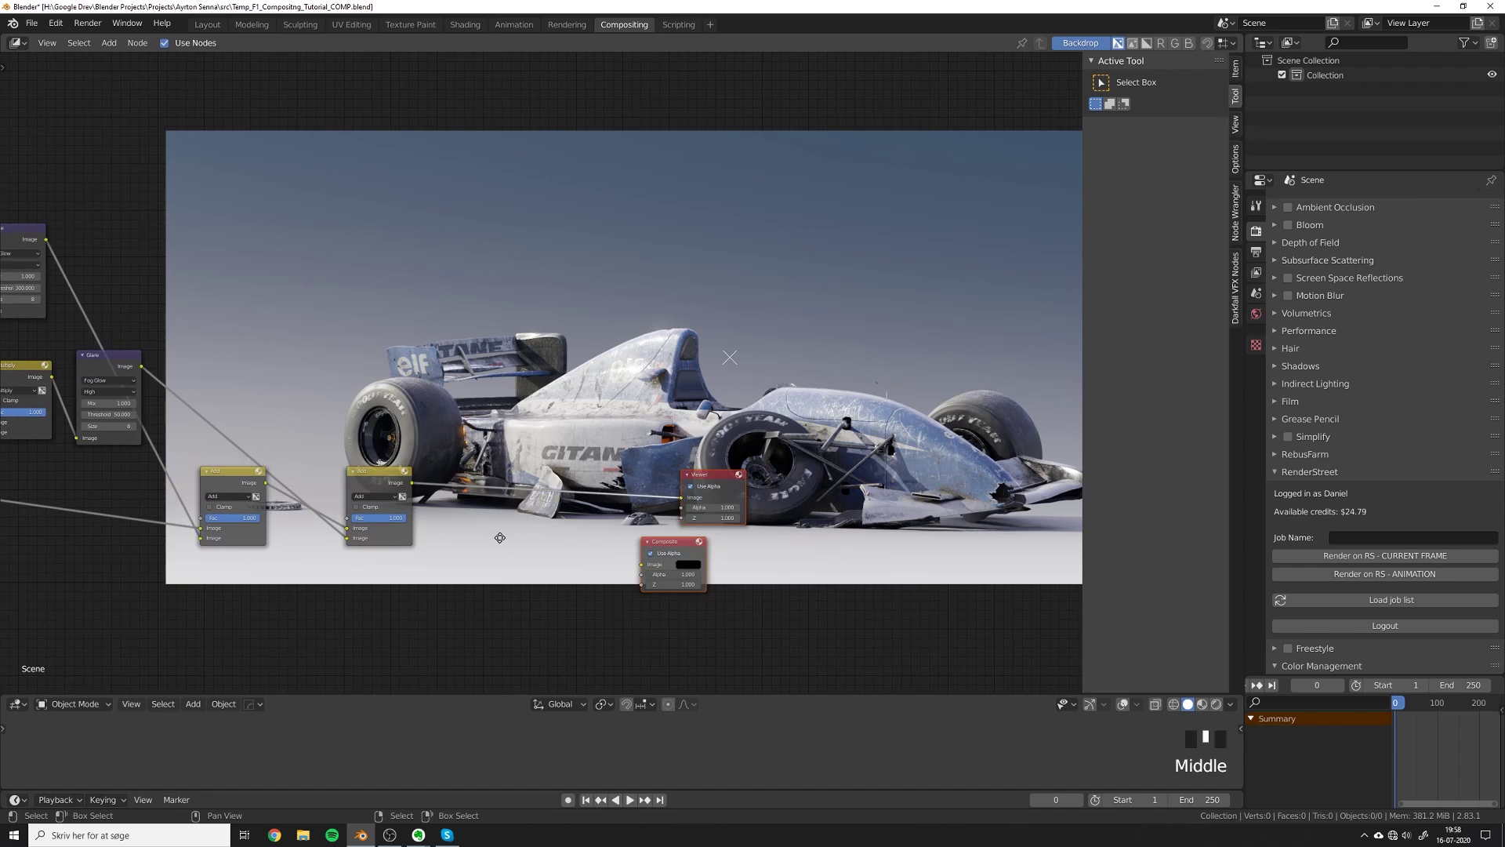
pyautogui.press('g')
pyautogui.click(740, 538)
pyautogui.hotkey('alt', 'a')
pyautogui.scroll(-1, 524, 541)
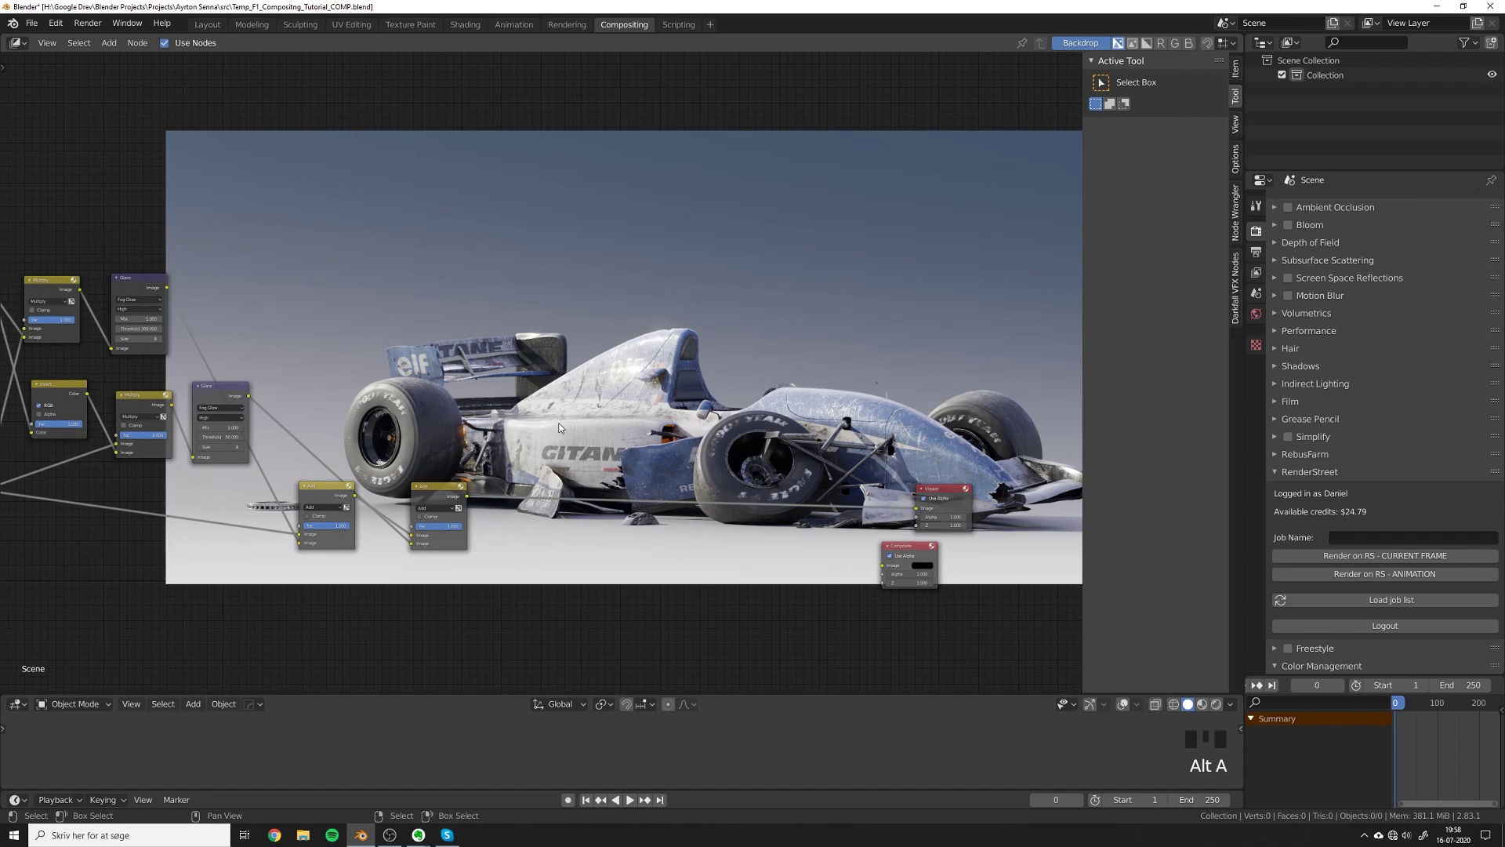
# Append the UnsharpMask(fast) and Vignette node groups from the NodeTree folder of MASTER_NODES.blend.
pyautogui.keyDown('alt'); pyautogui.moveTo(559, 427); pyautogui.dragTo(492, 425, button='middle'); pyautogui.keyUp('alt')
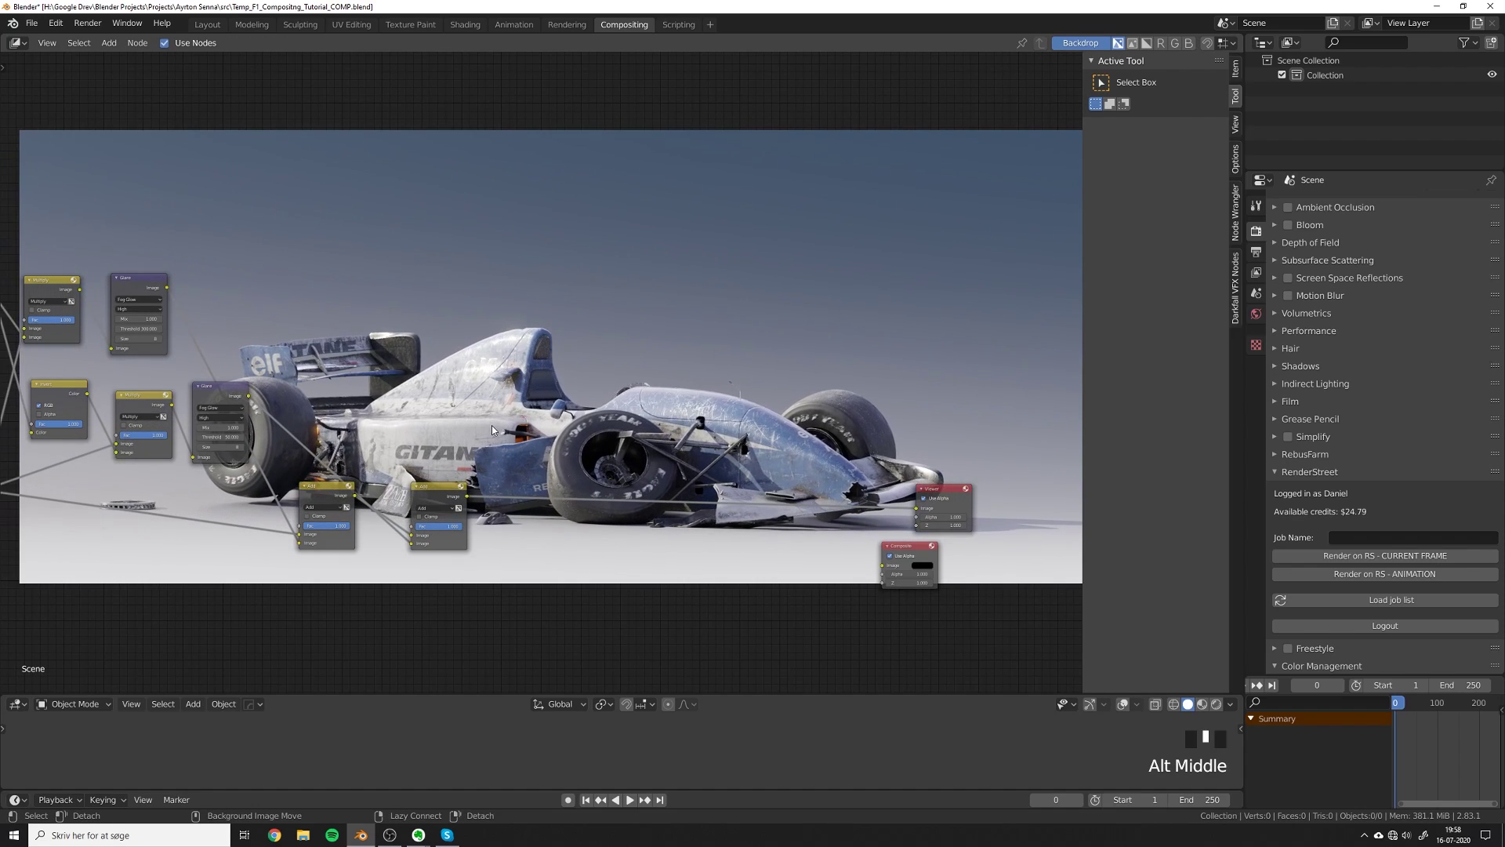
pyautogui.click(549, 360)
pyautogui.click(31, 23)
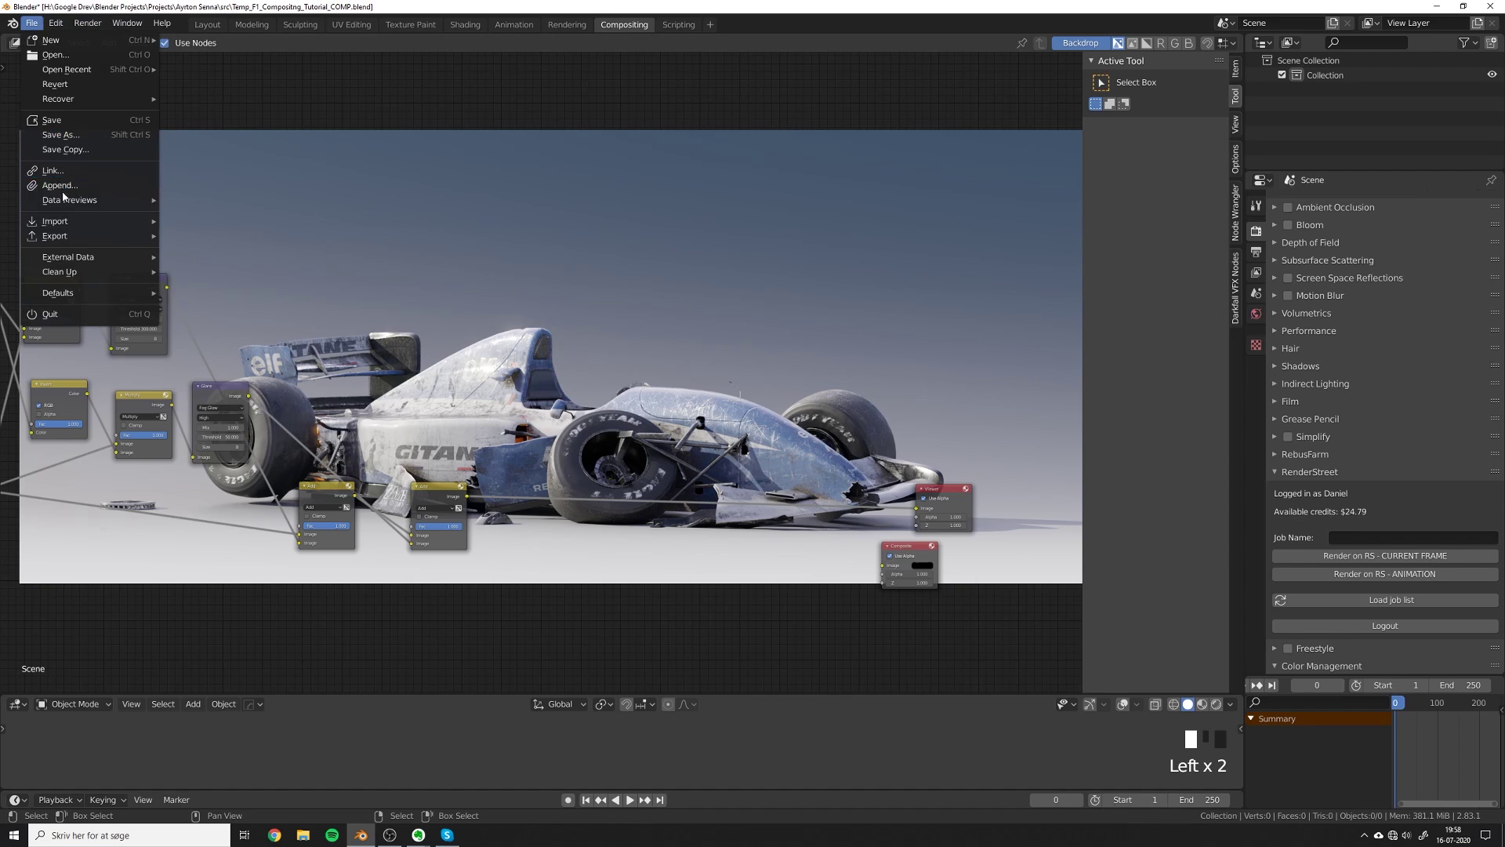
pyautogui.click(74, 192)
pyautogui.click(198, 399)
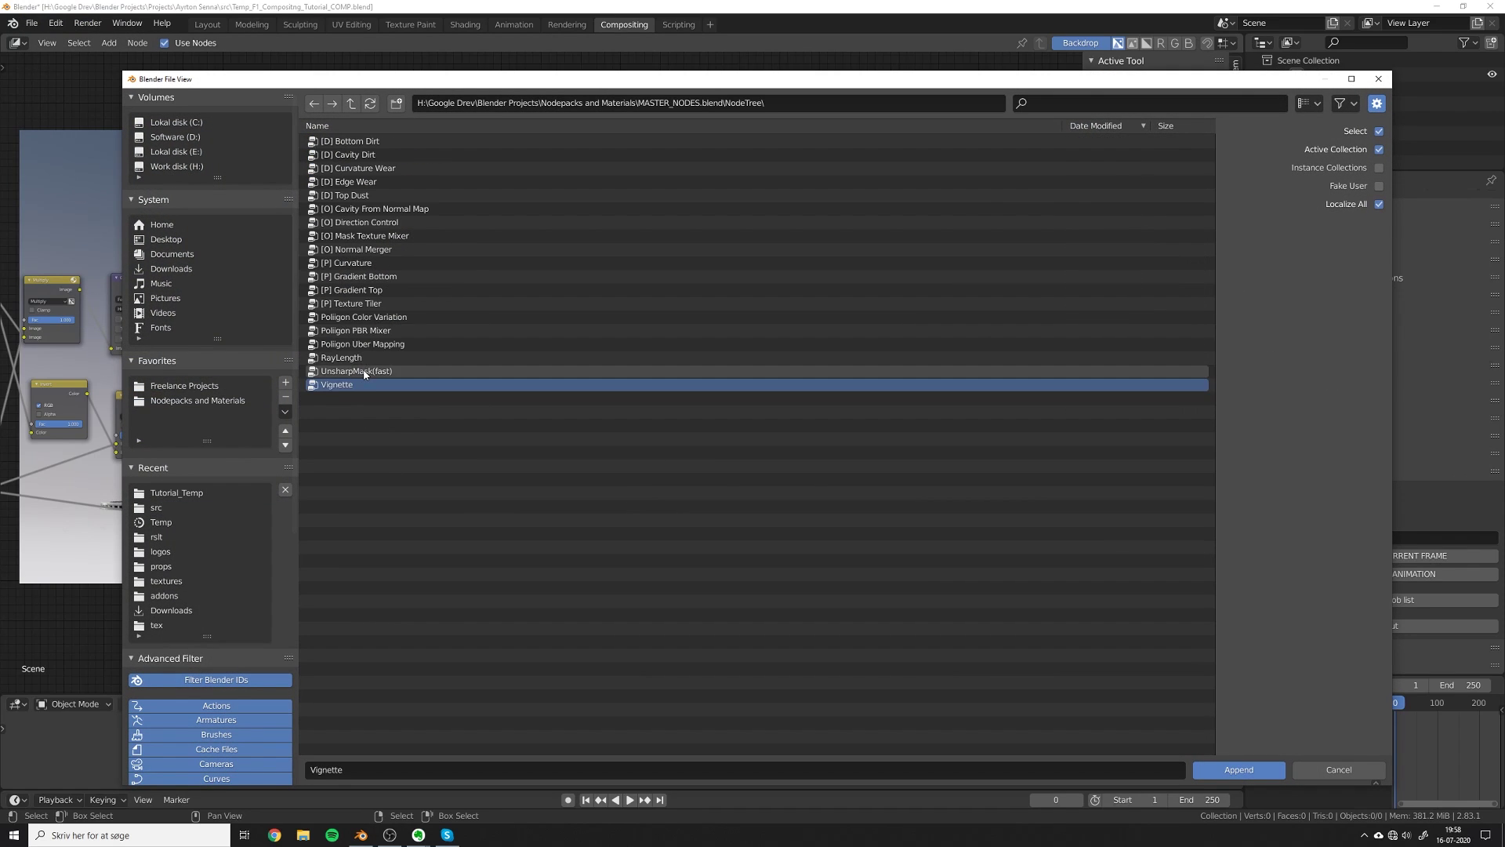
pyautogui.keyDown('shift'); pyautogui.click(363, 372); pyautogui.keyUp('shift')
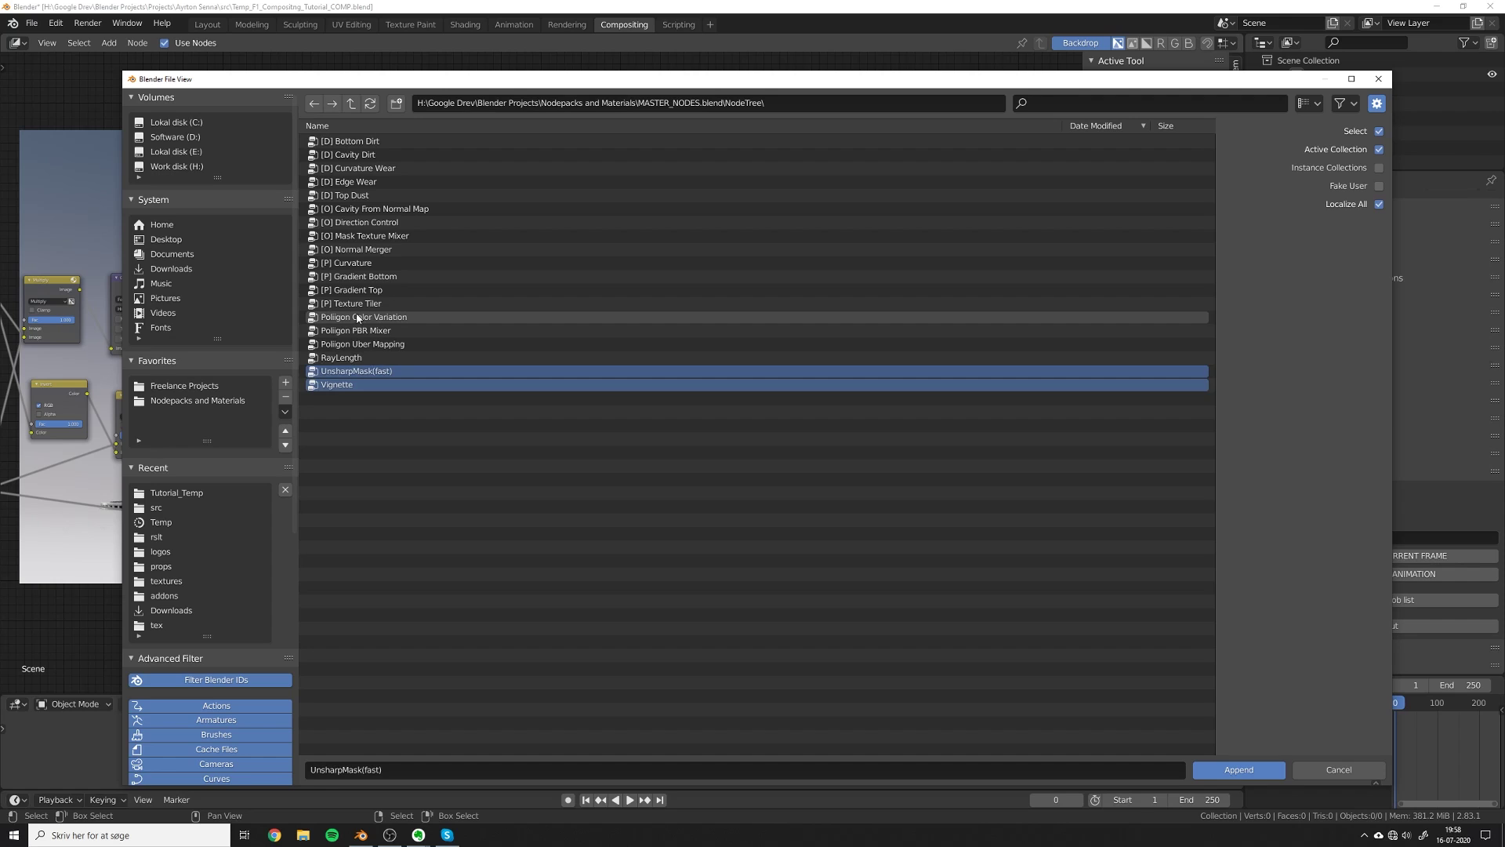
pyautogui.click(1239, 769)
# Append the Noise node group from the NodeTree folder of Photo_Editing_Nodes.blend.
pyautogui.click(31, 23)
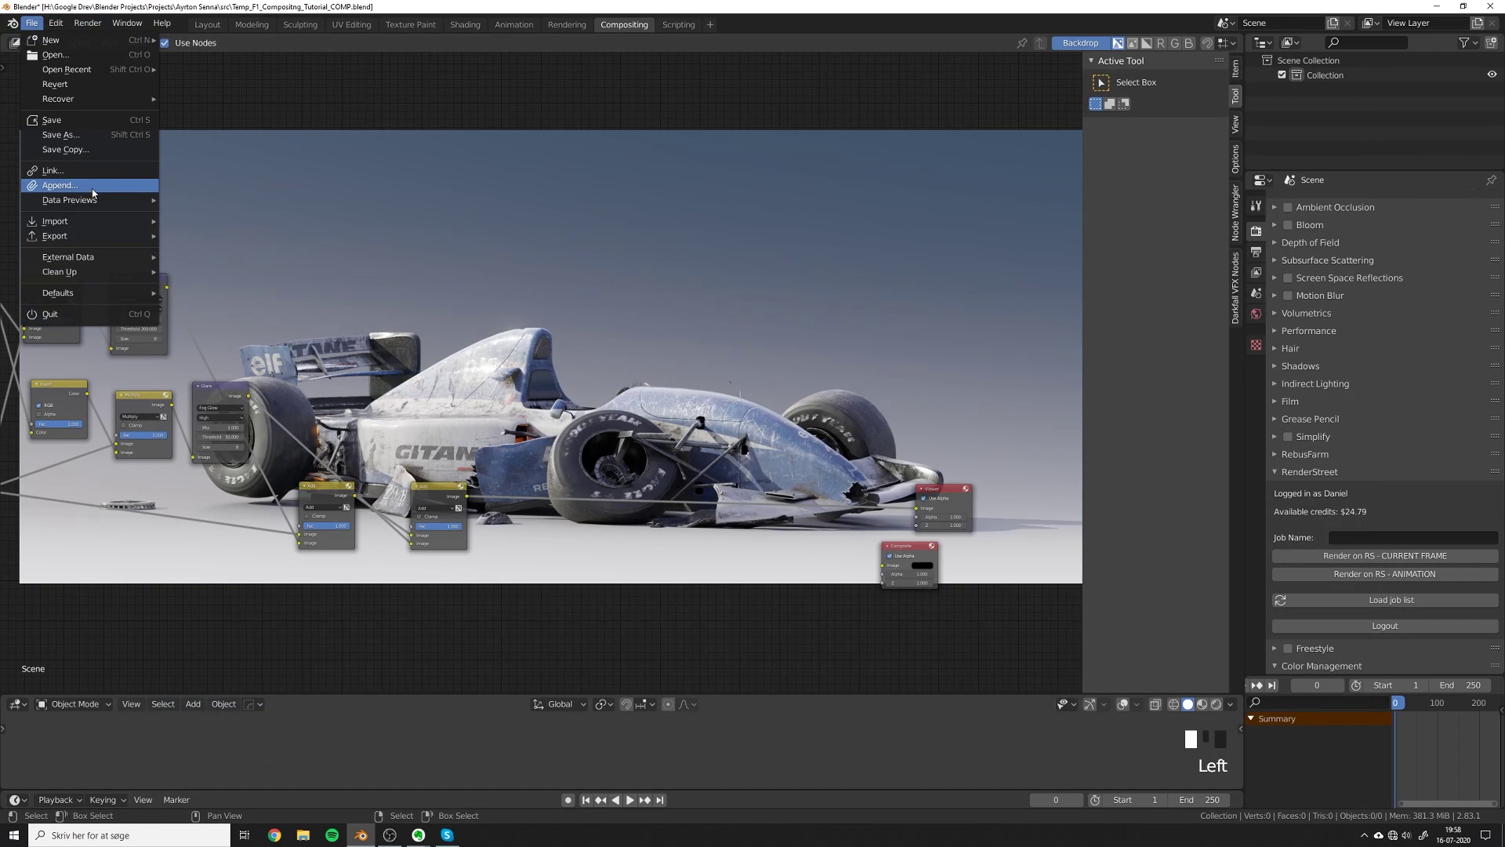
pyautogui.click(59, 185)
pyautogui.click(352, 104)
pyautogui.click(352, 103)
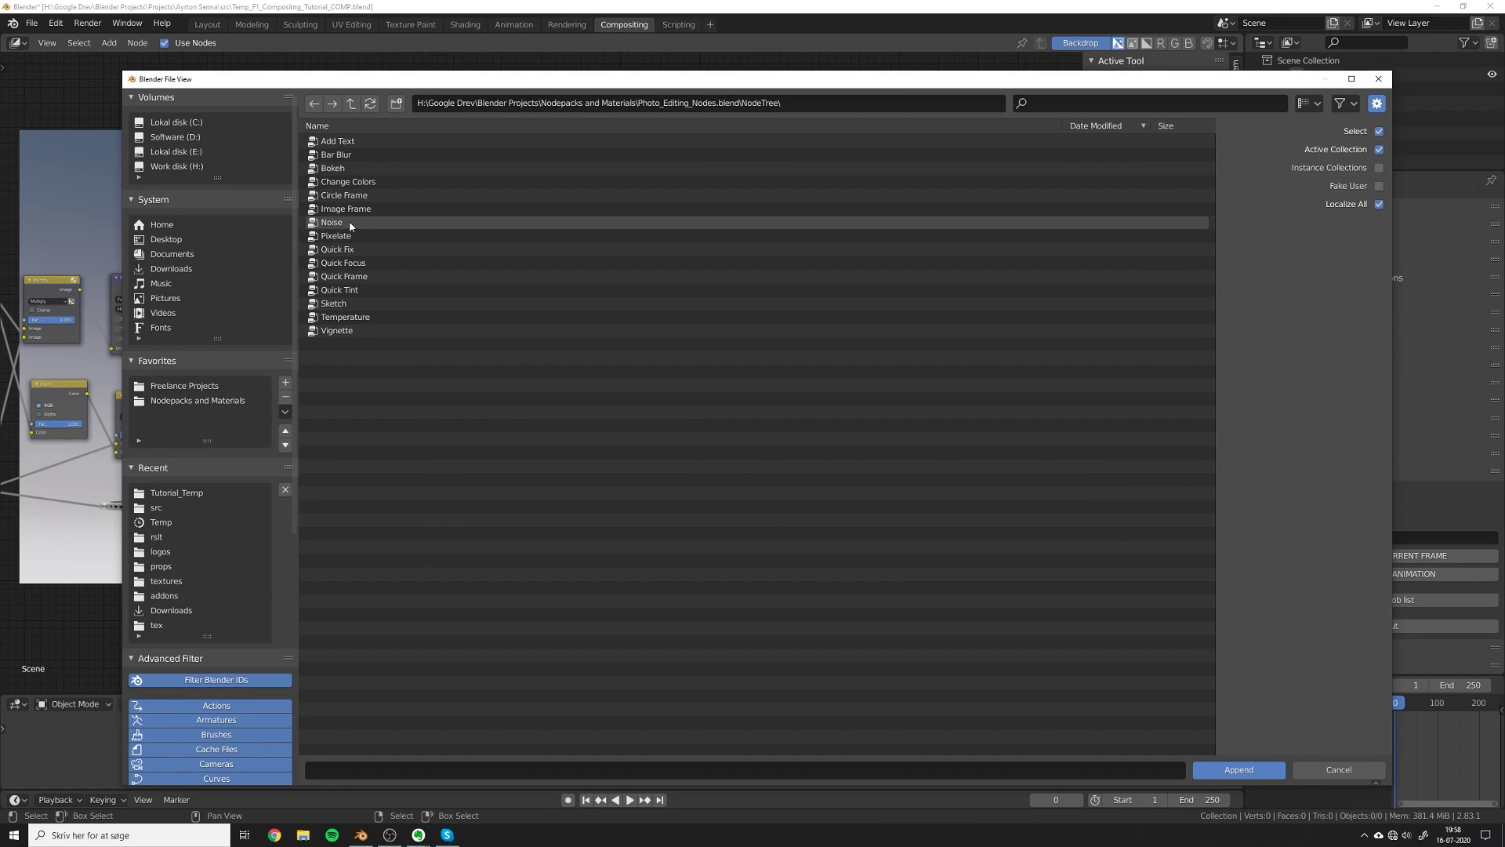
pyautogui.doubleClick(343, 222)
# Insert the Vignette group node on the link between the last Add node and the Viewer.
pyautogui.moveTo(502, 533); pyautogui.dragTo(592, 547, button='middle')
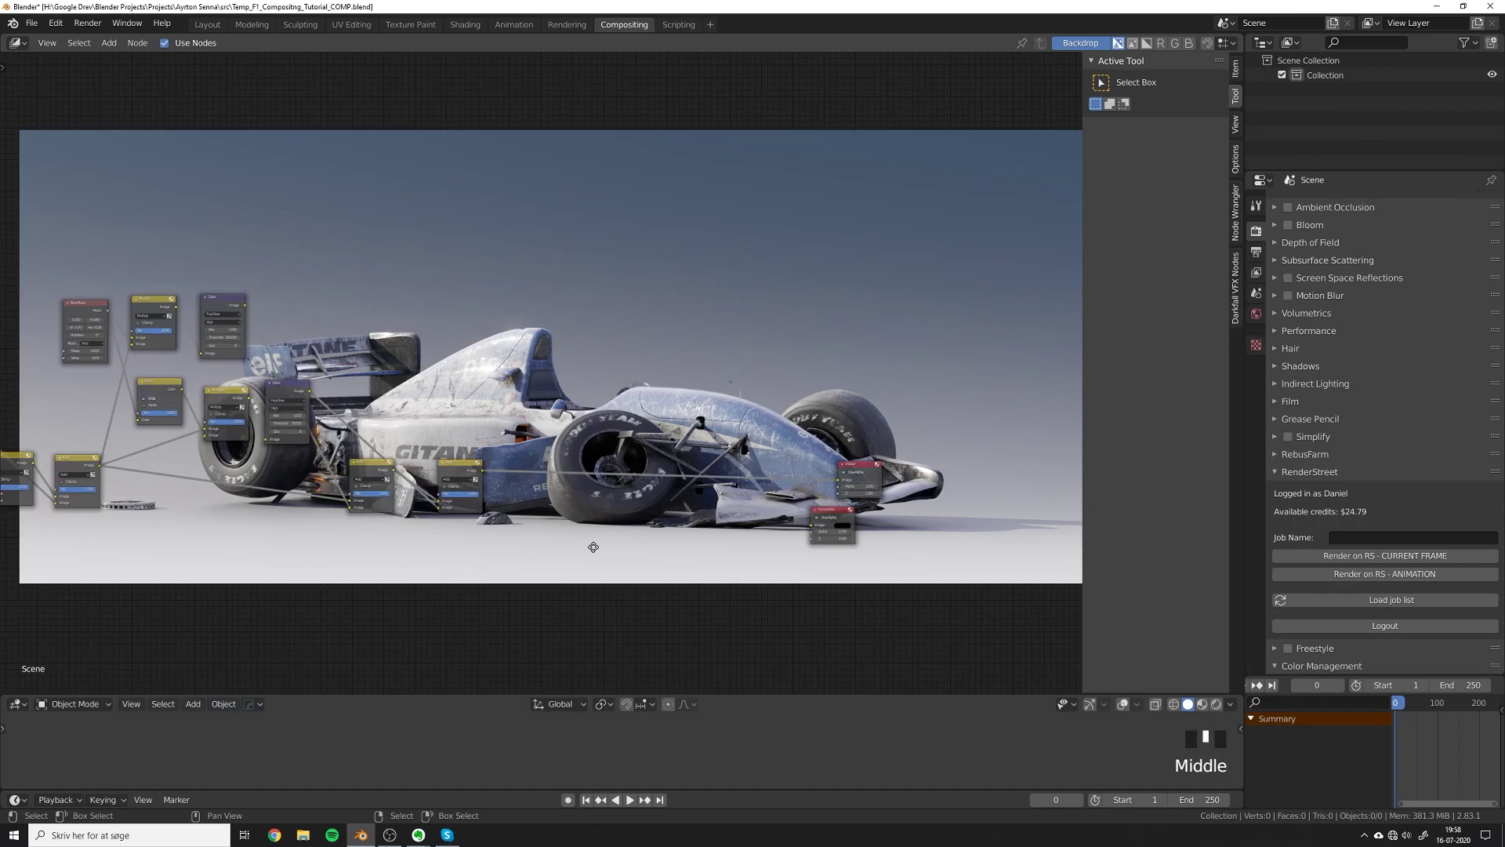
pyautogui.scroll(2, 592, 541)
pyautogui.hotkey('shift', 'a')
pyautogui.moveTo(608, 564)
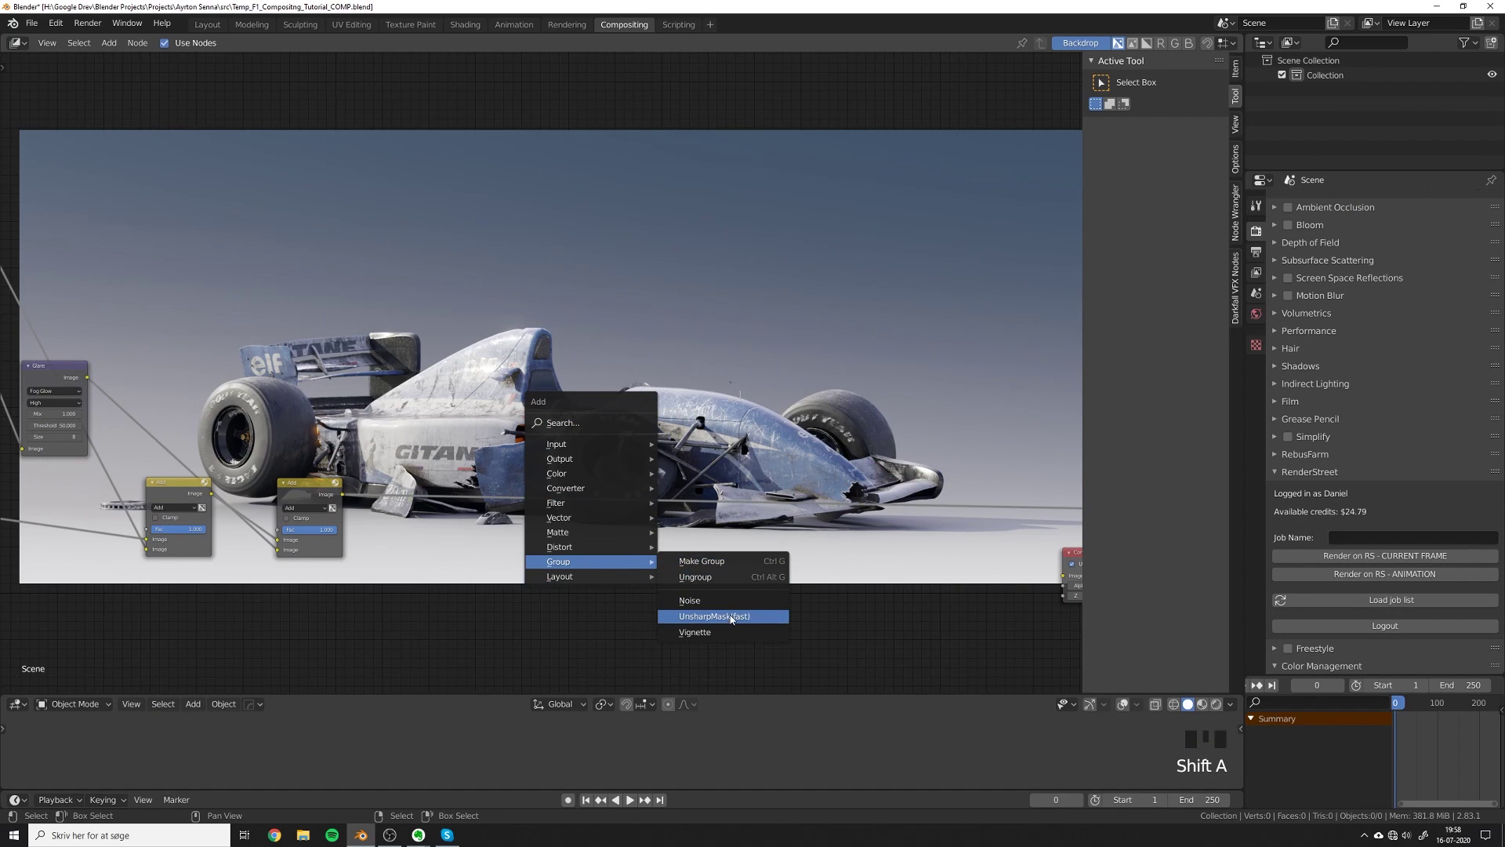
pyautogui.click(725, 638)
pyautogui.click(614, 480)
pyautogui.scroll(5, 614, 480)
pyautogui.moveTo(614, 480); pyautogui.dragTo(525, 448, button='middle')
pyautogui.moveTo(536, 525); pyautogui.dragTo(551, 601, button='middle')
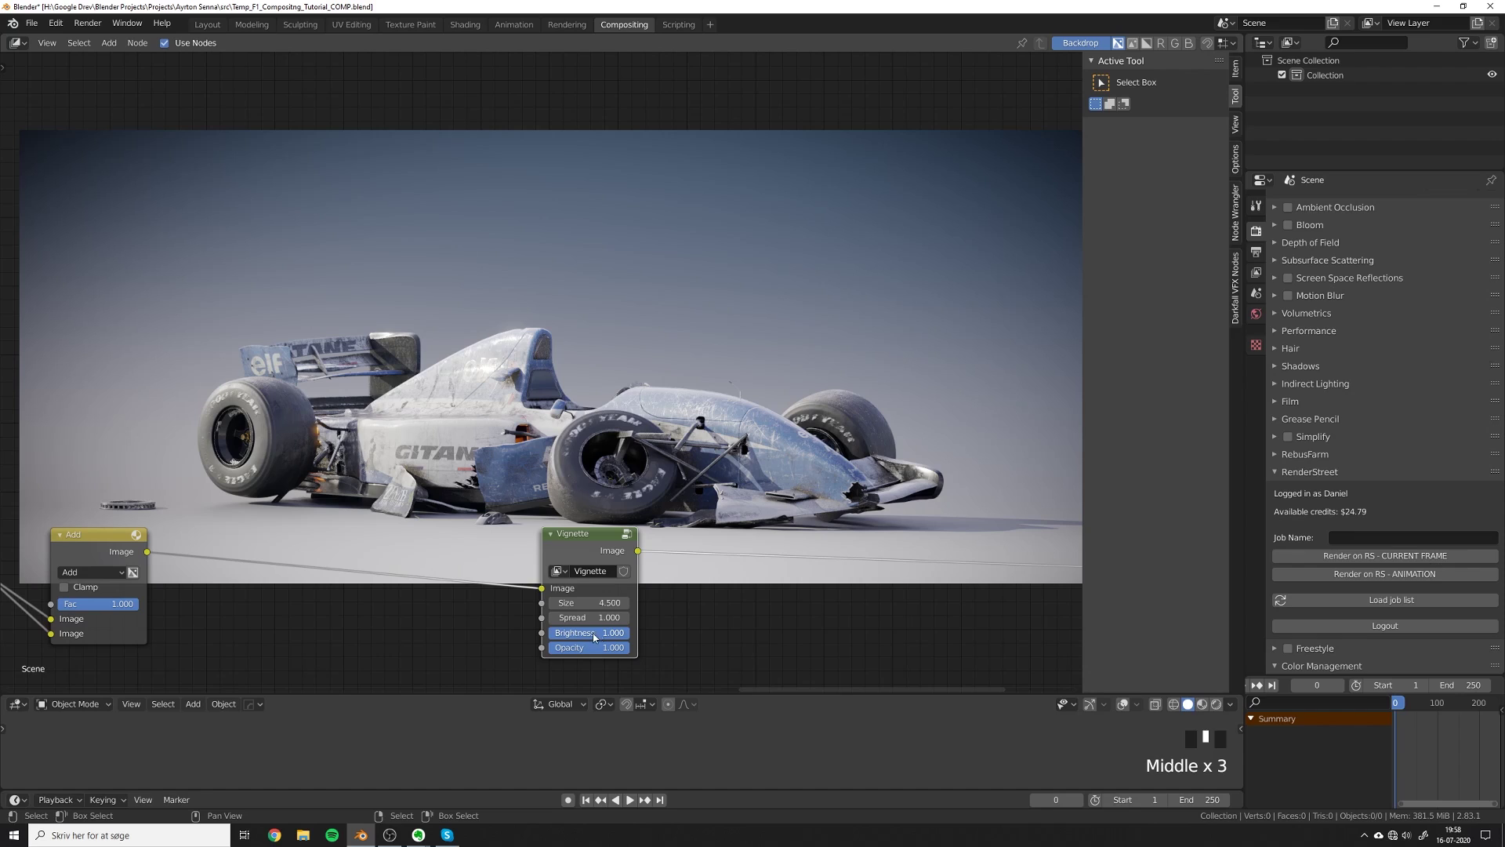
# Set the Vignette node's Brightness to 0.1, Spread to 1.1, Size to 5.5 and Opacity to 0.95.
pyautogui.hotkey('alt', 'v')
pyautogui.moveTo(602, 634); pyautogui.dragTo(533, 635)
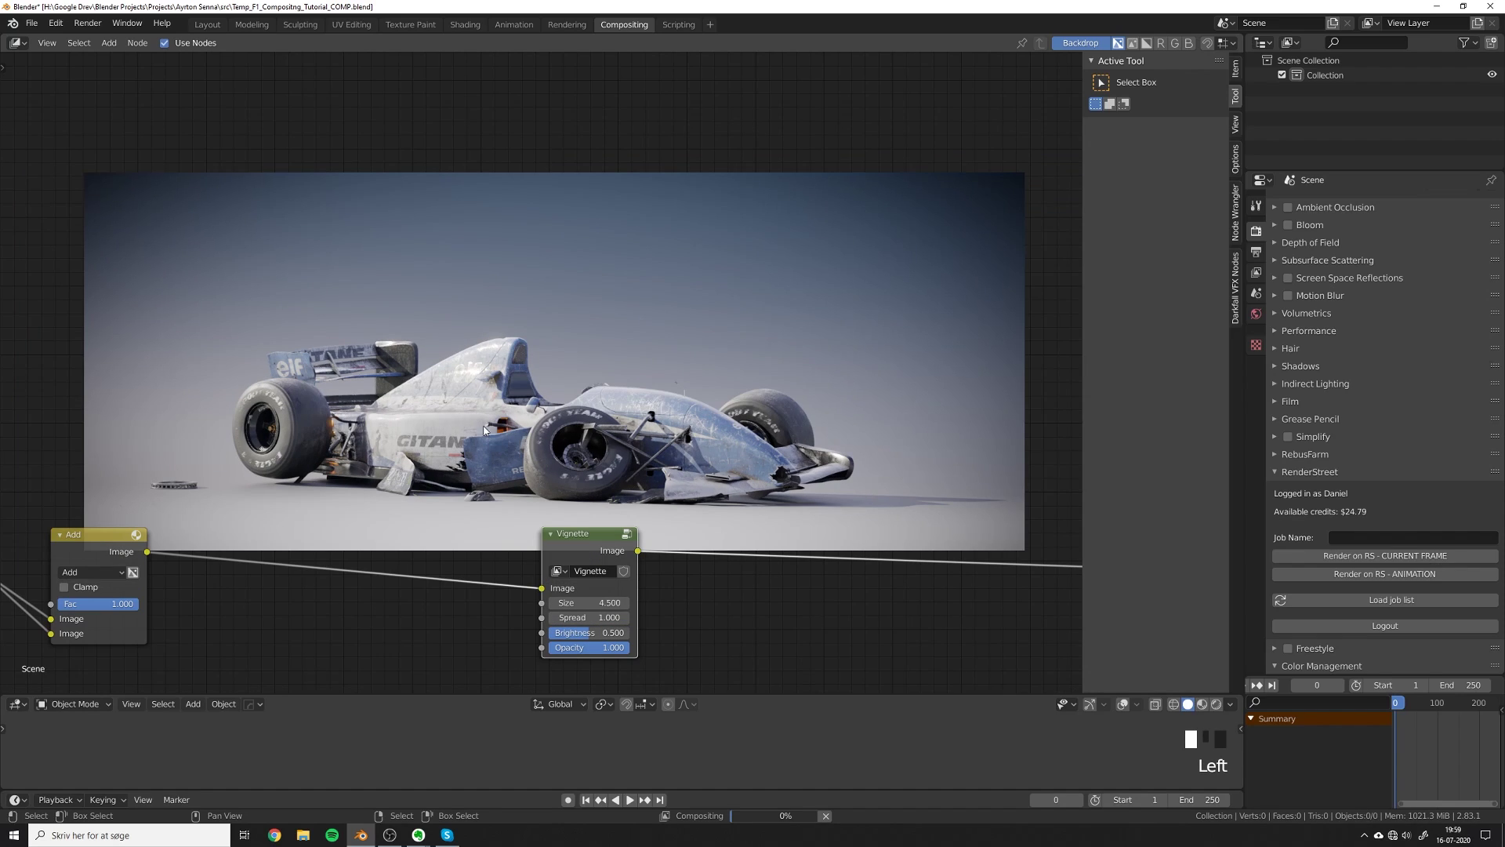
pyautogui.moveTo(592, 633); pyautogui.dragTo(541, 633)
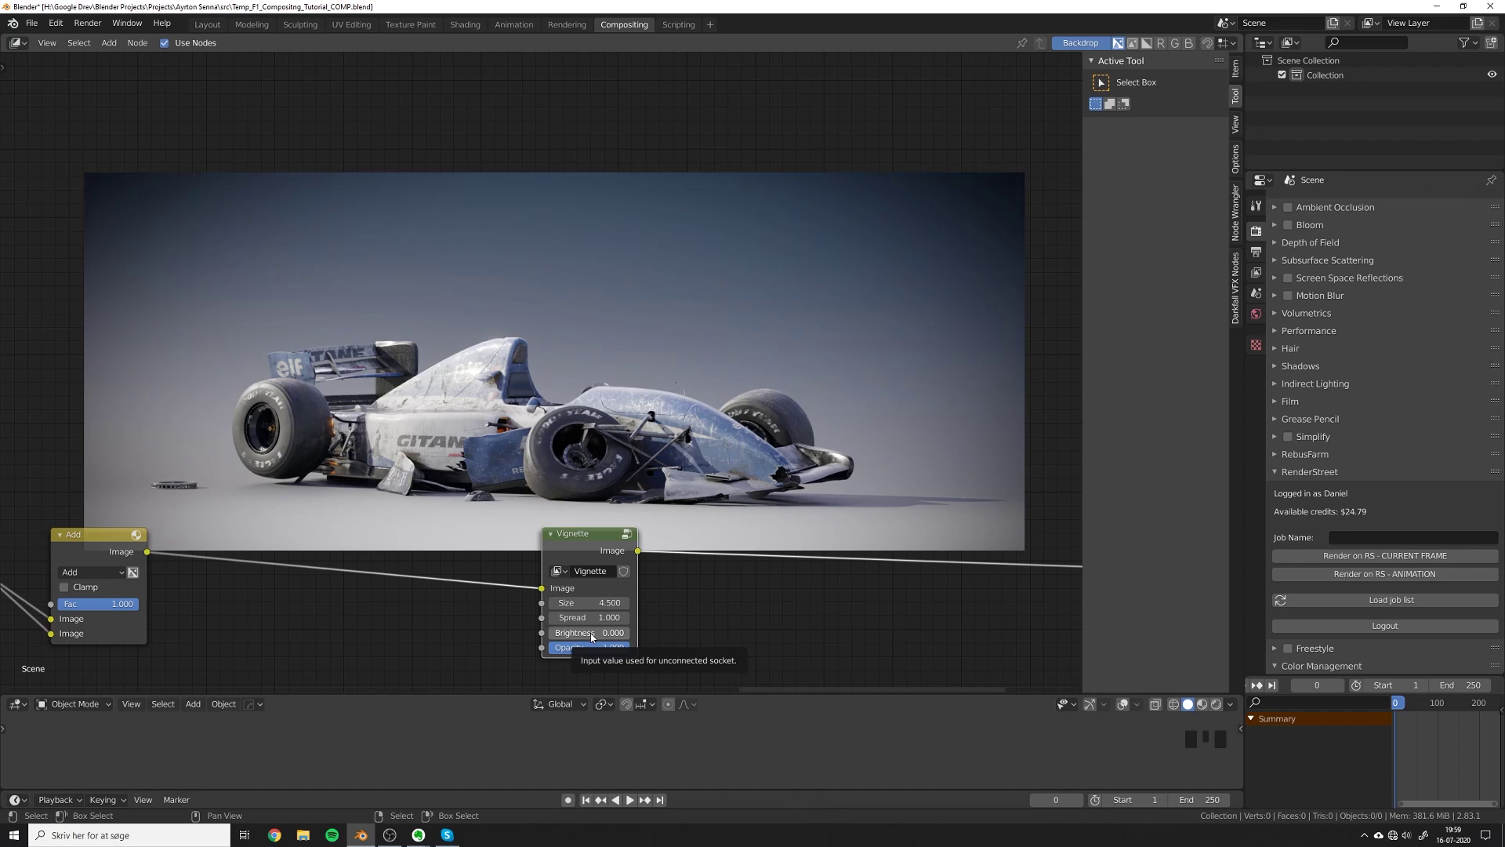
pyautogui.click(591, 634)
pyautogui.write('0.1')
pyautogui.press('Return')
pyautogui.click(591, 617)
pyautogui.write('1.1')
pyautogui.press('Return')
pyautogui.click(590, 603)
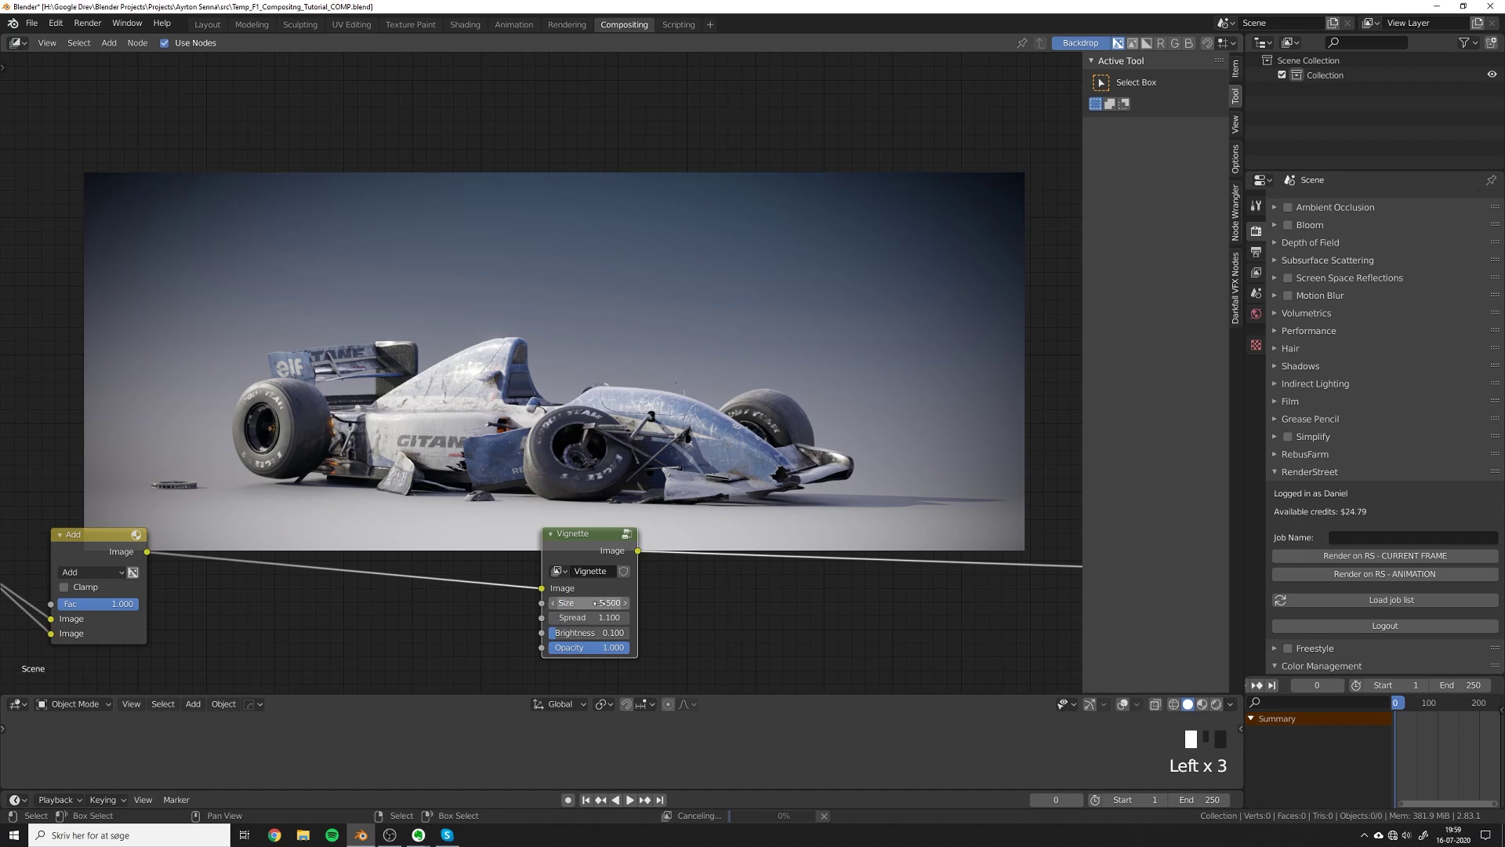
pyautogui.click(600, 647)
pyautogui.write('.95')
pyautogui.press('Return')
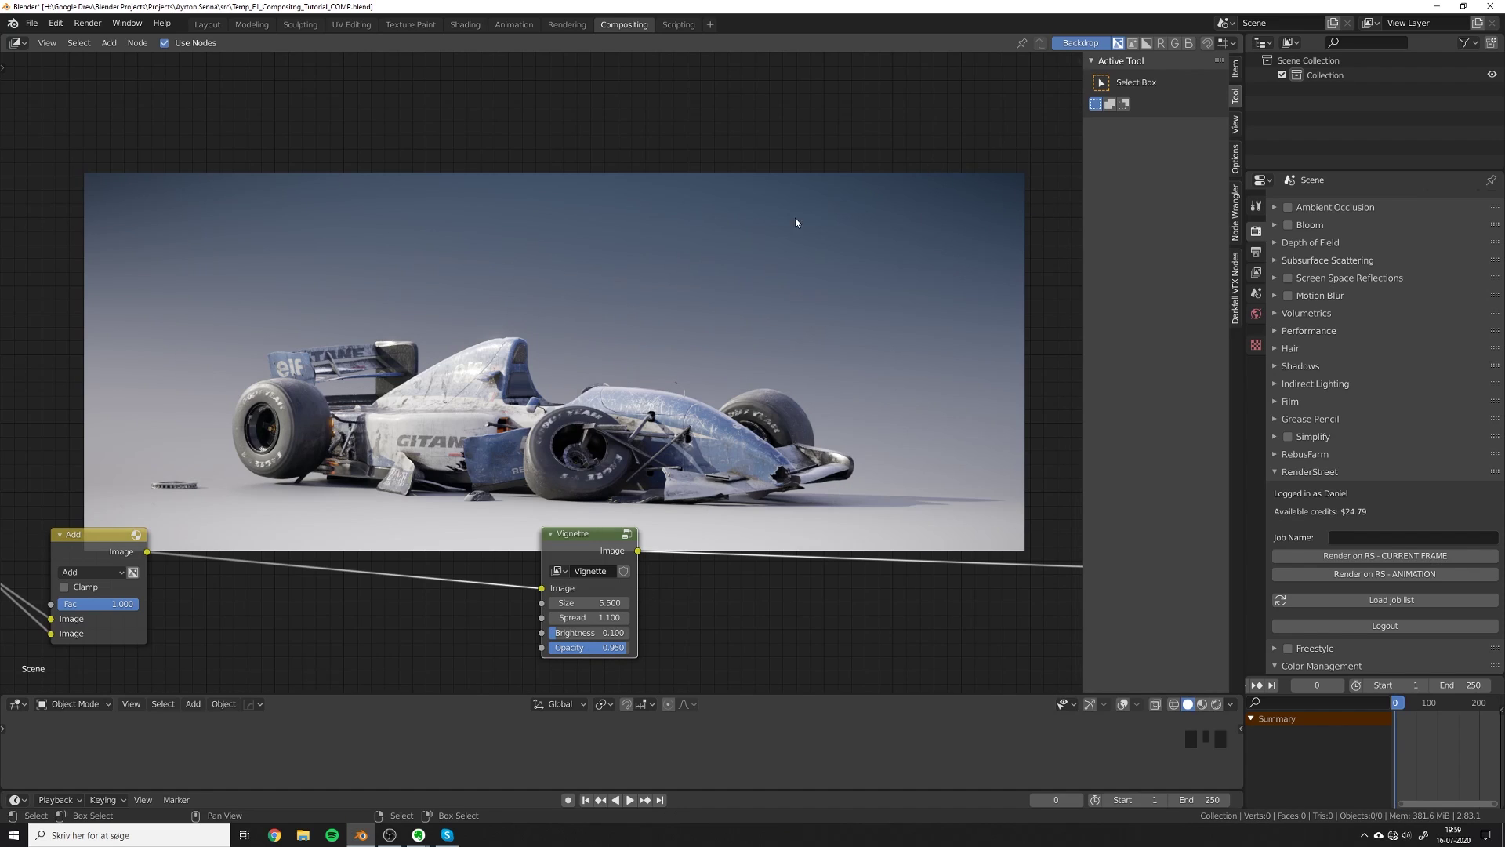
# Mute and unmute the Vignette node to compare the image with and without its effect.
pyautogui.click(570, 536)
pyautogui.press('m')
pyautogui.moveTo(570, 535)
pyautogui.mouseDown(button='middle')
pyautogui.moveTo(576, 502)
pyautogui.moveTo(589, 551)
pyautogui.mouseUp(button='middle')
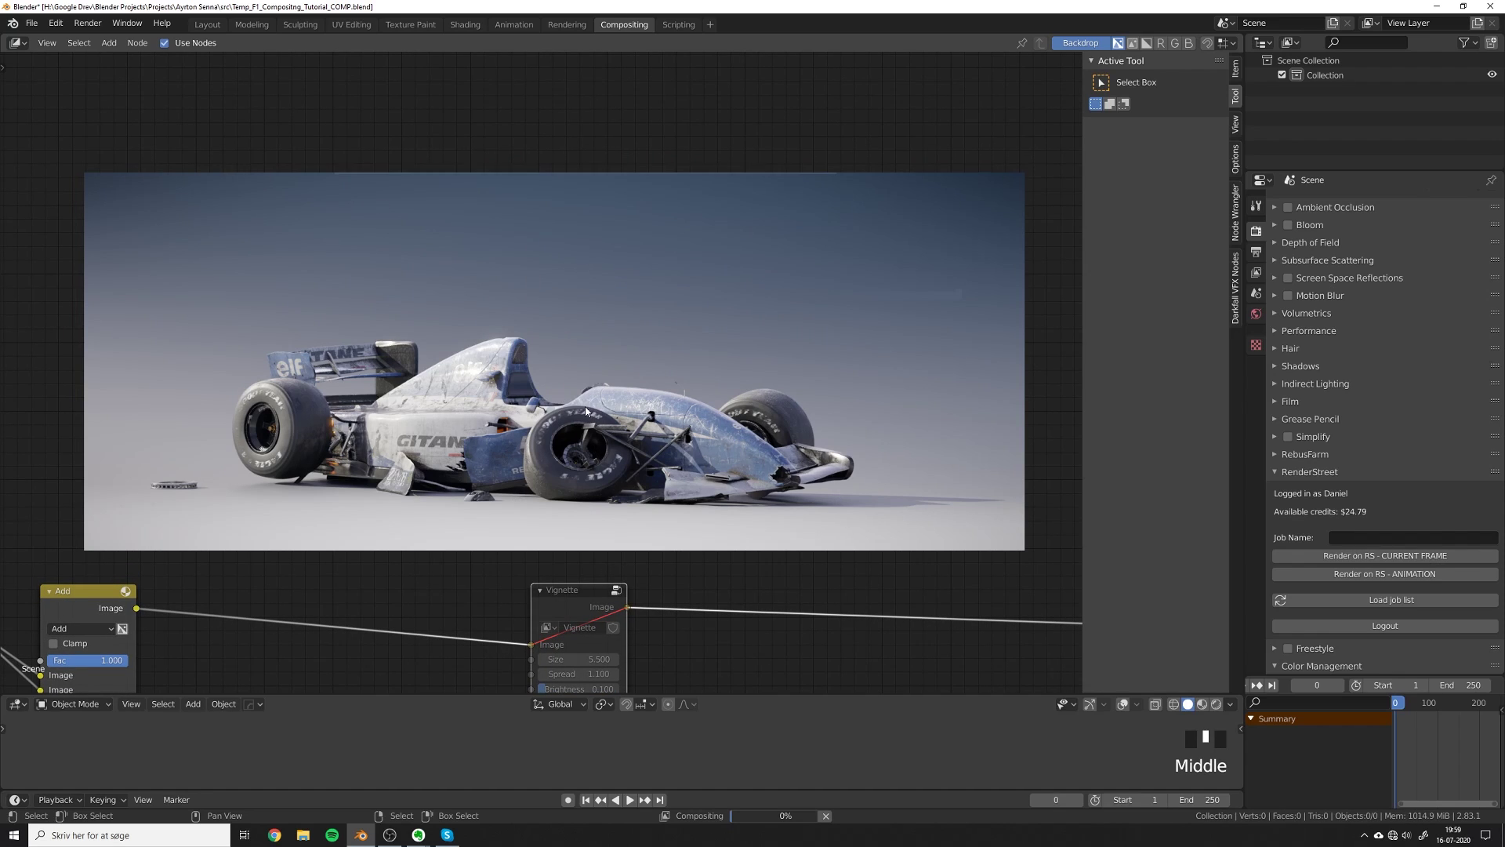
pyautogui.press('m')
# Refine the Vignette node with Brightness 0.25, Opacity 0.97 and Size 5.1.
pyautogui.moveTo(586, 691); pyautogui.dragTo(577, 627, button='middle')
pyautogui.click(577, 625)
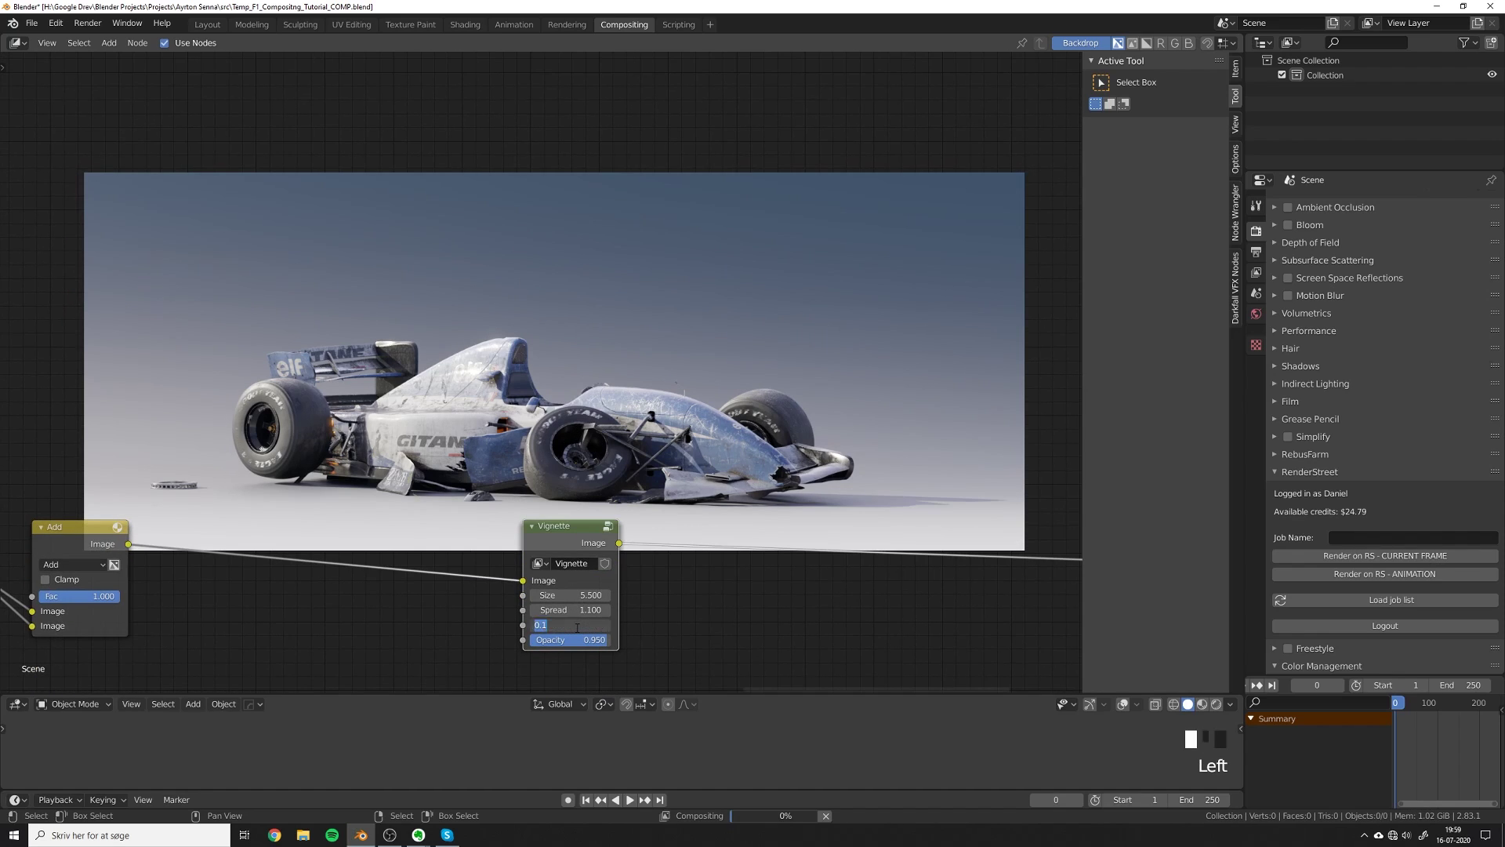
pyautogui.write('.25')
pyautogui.click(583, 639)
pyautogui.write('.9')
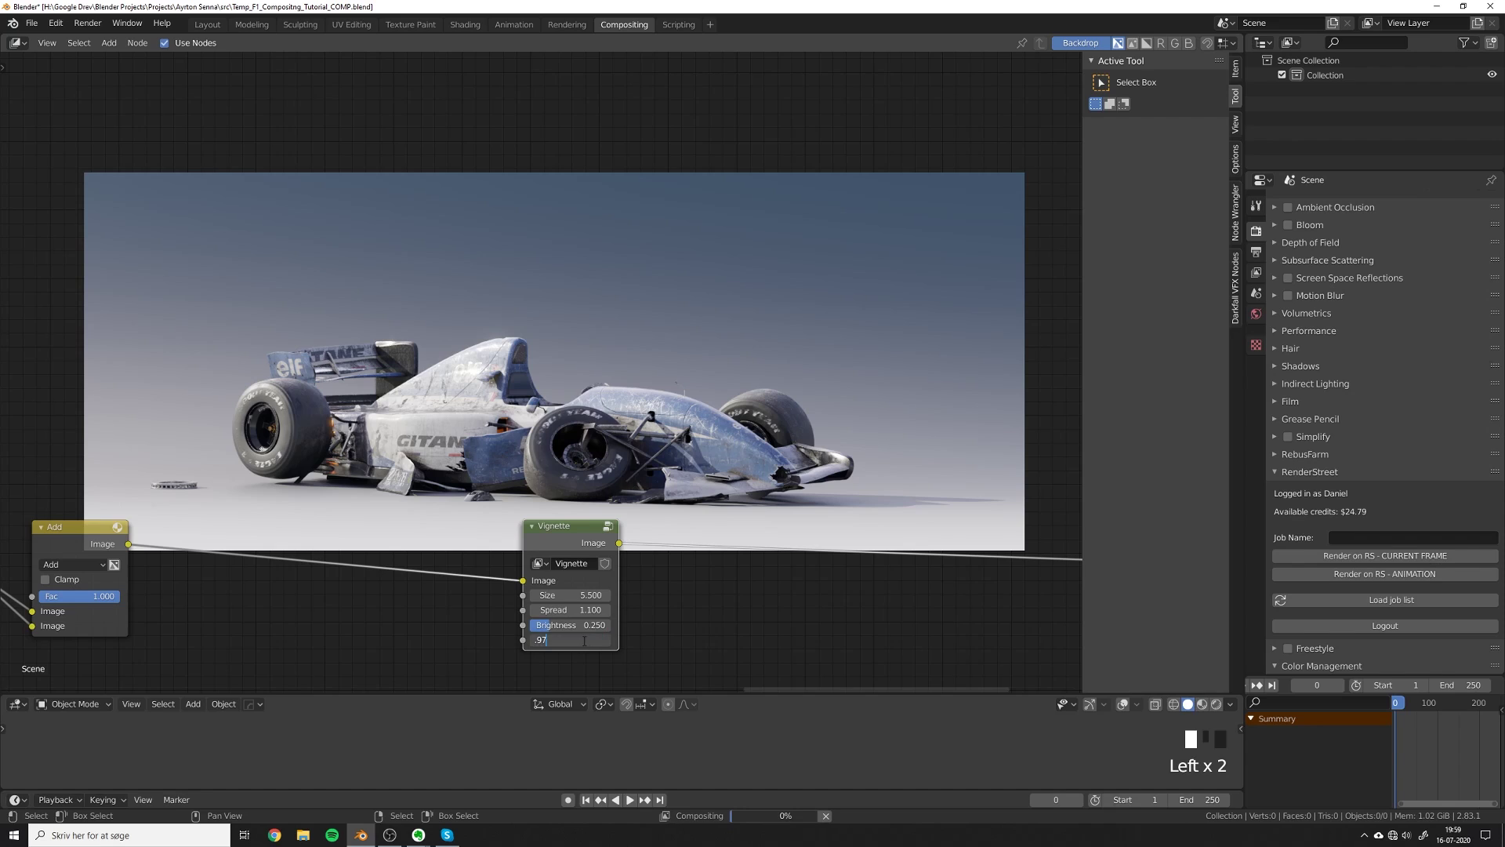
pyautogui.write('7')
pyautogui.press('Return')
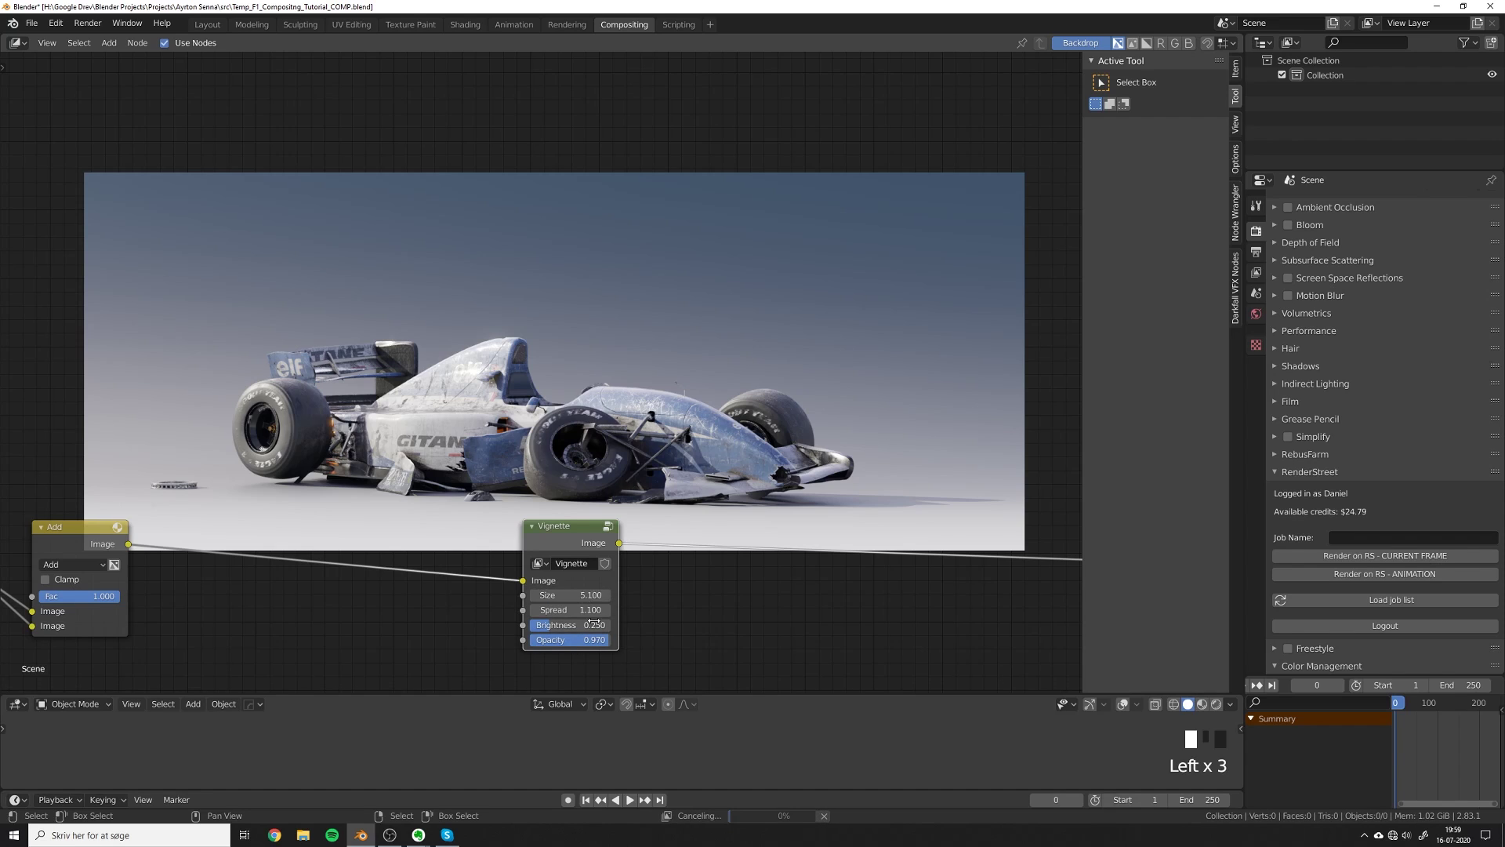
pyautogui.moveTo(593, 621); pyautogui.dragTo(544, 636, button='middle')
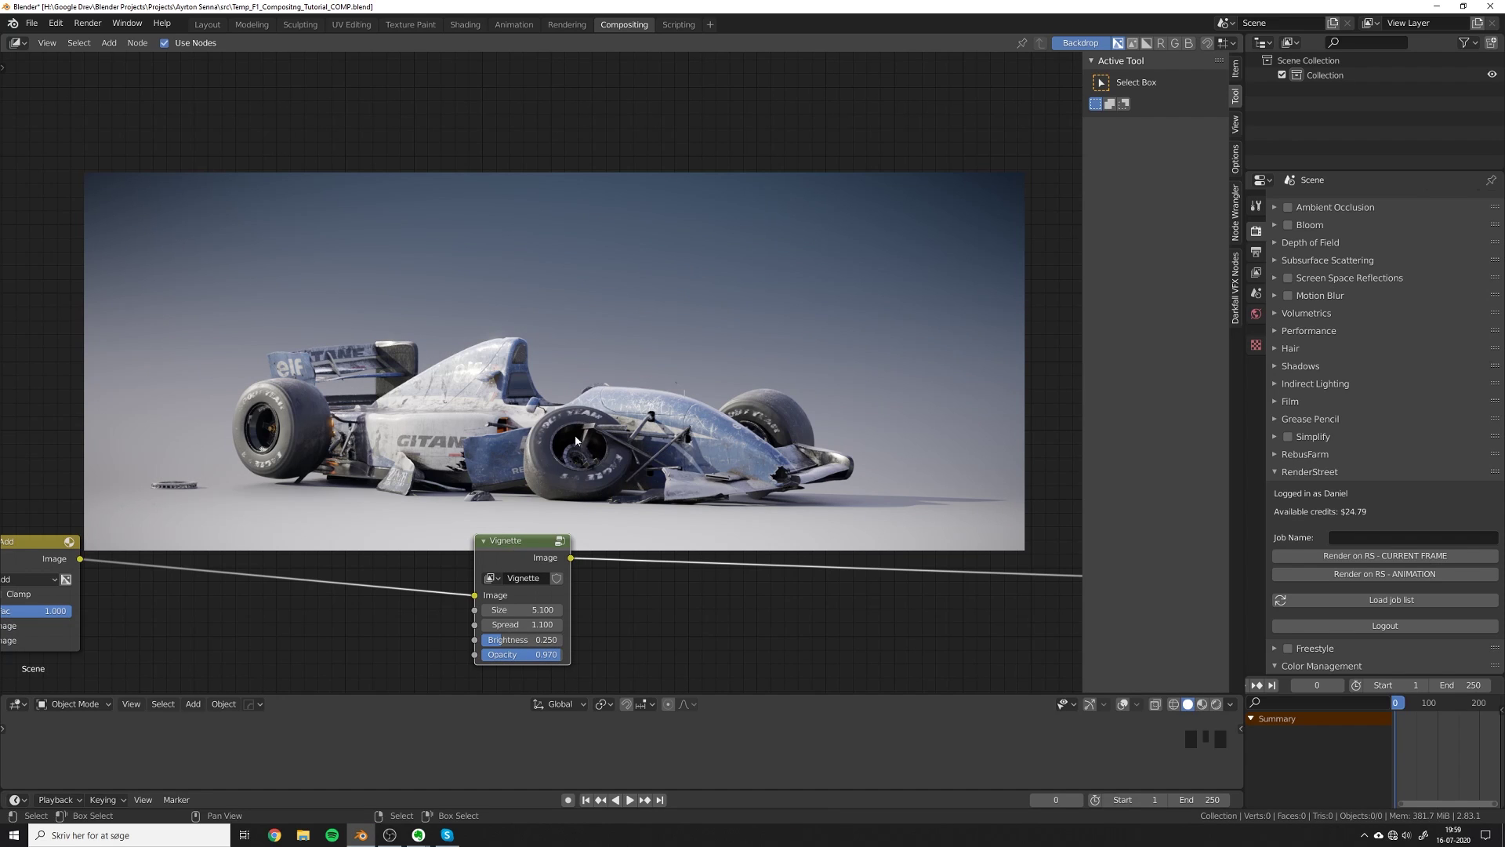
pyautogui.scroll(4, 533, 609)
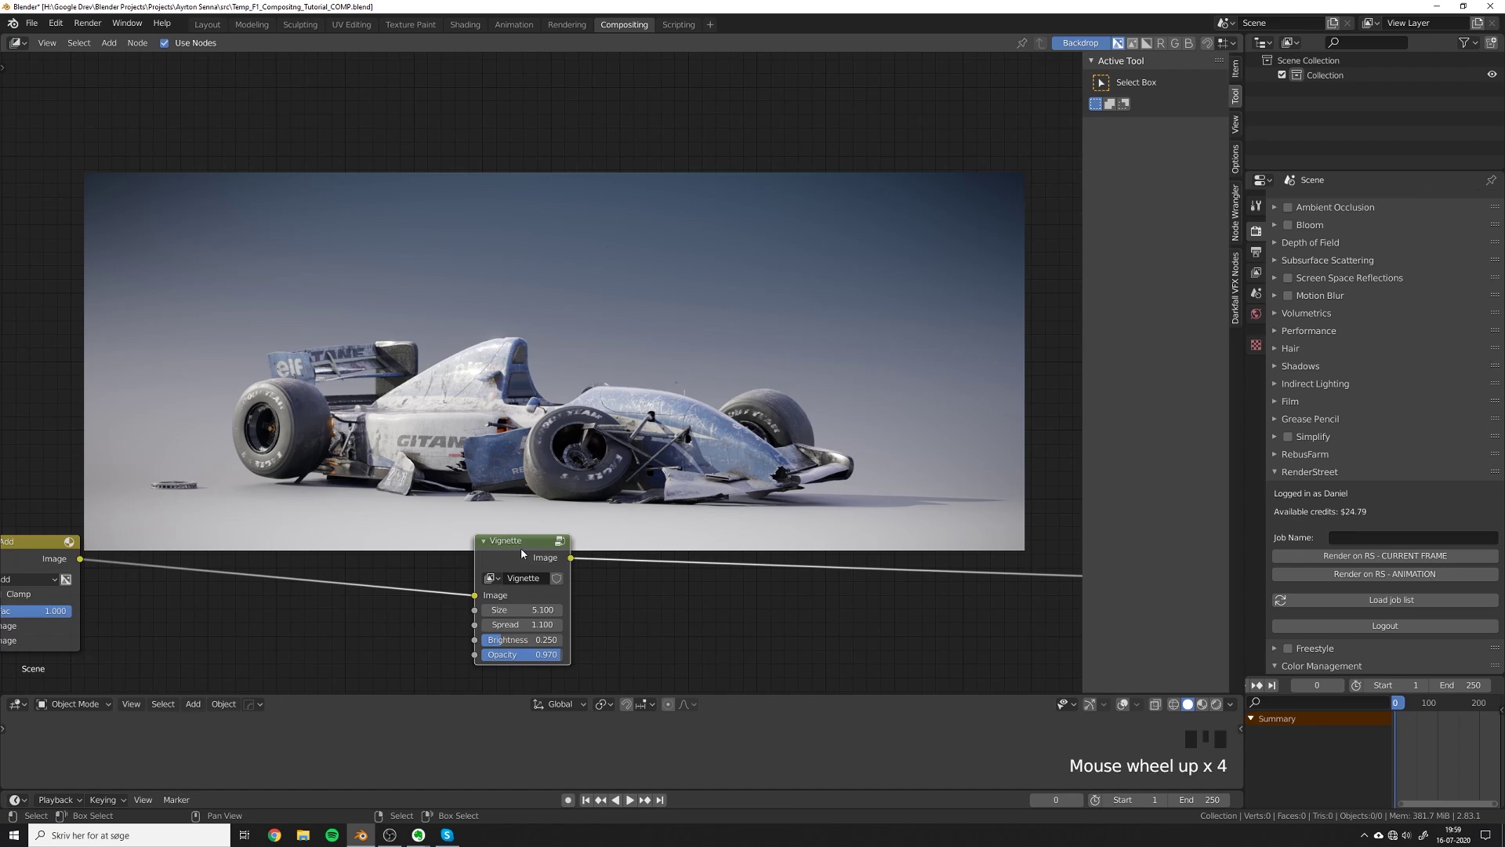
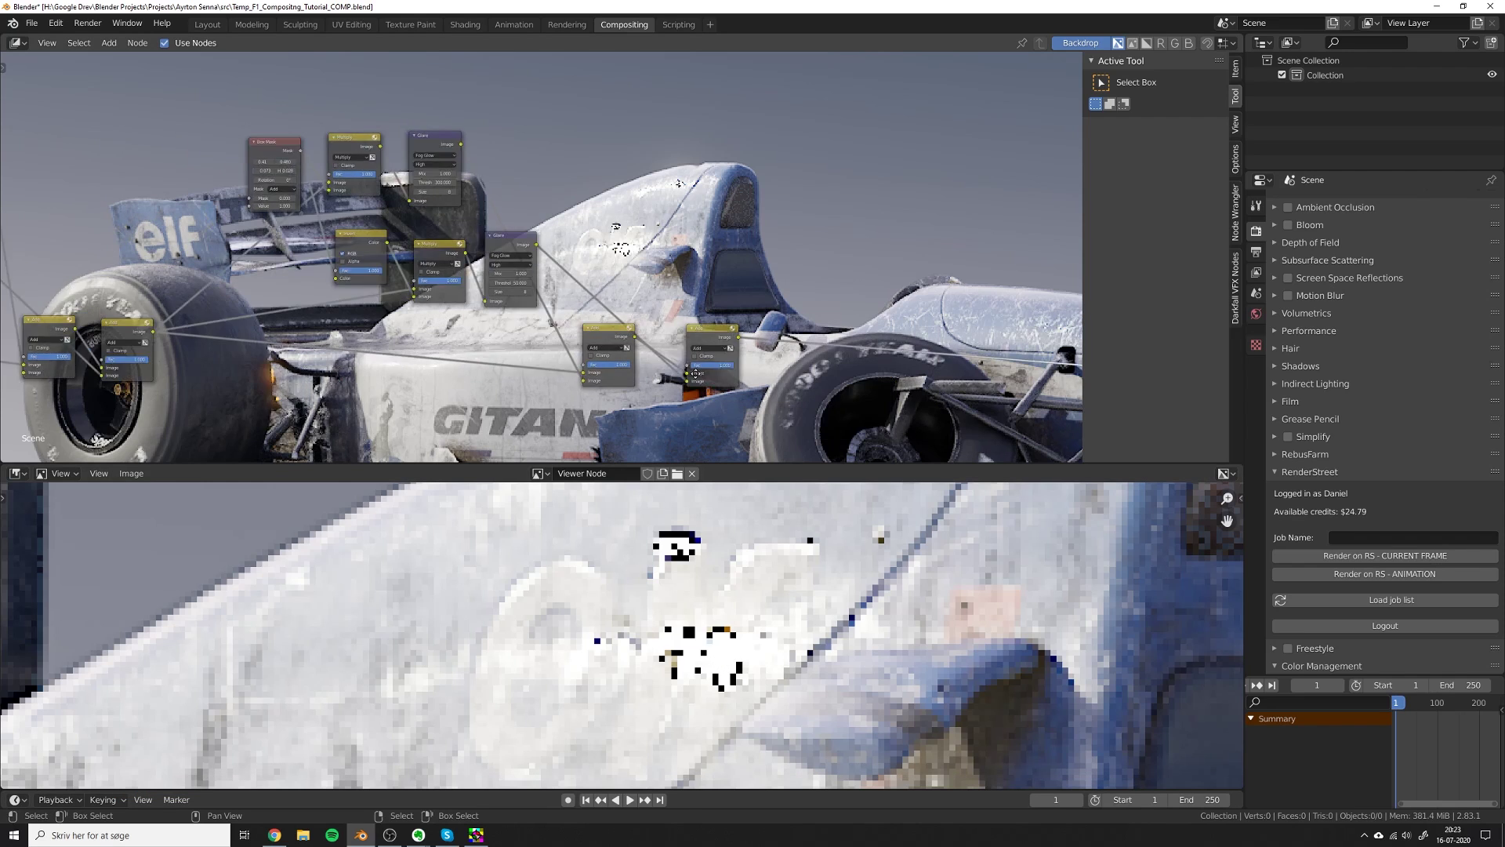
# Enlarge the compositor node editor area and switch the image viewer area below it to the 3D Viewport.
pyautogui.moveTo(382, 229); pyautogui.dragTo(560, 268, button='middle')
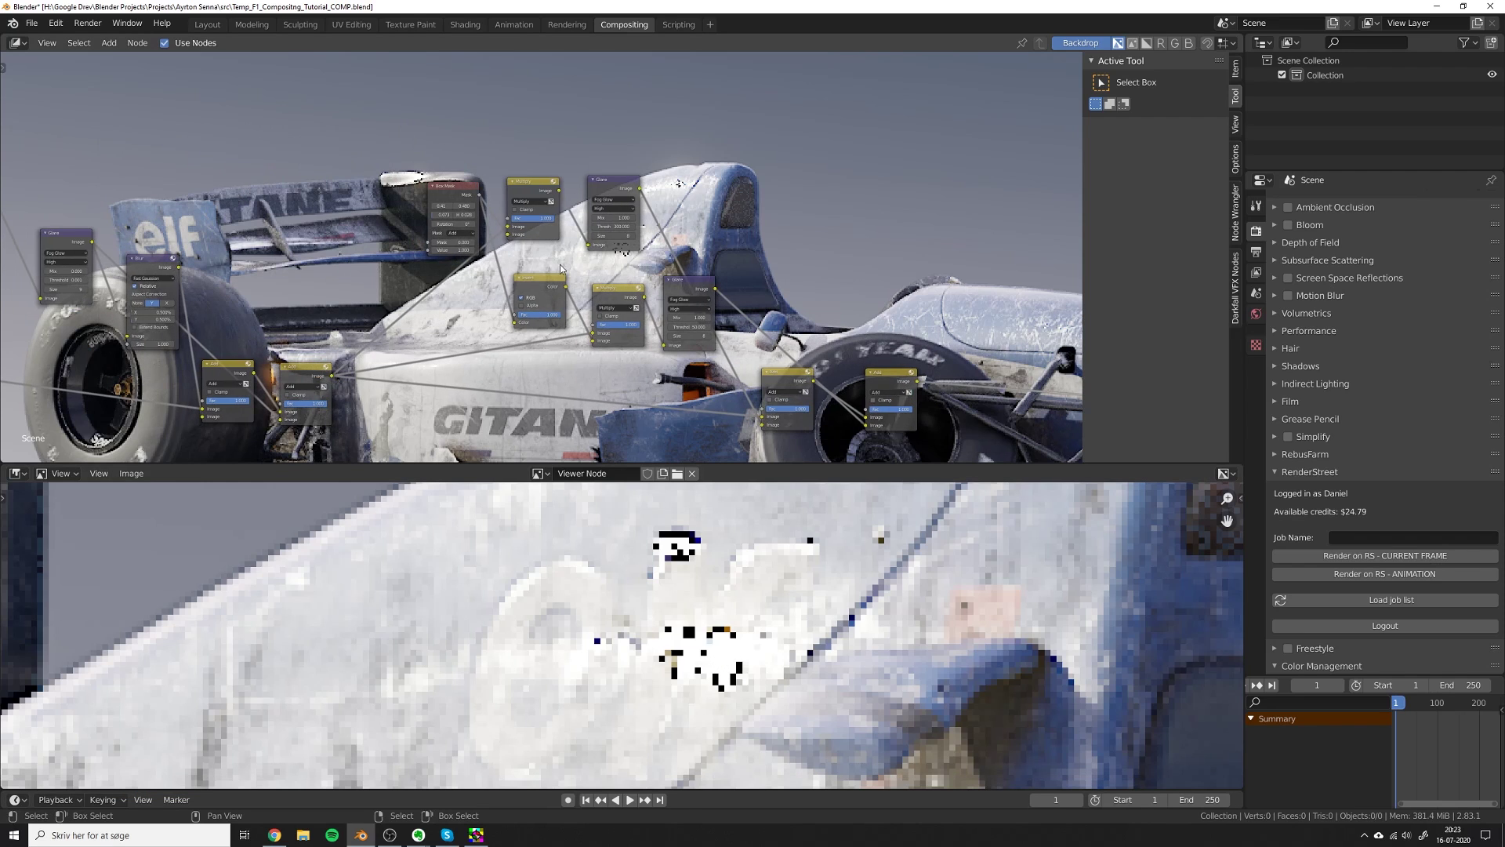
pyautogui.scroll(2, 631, 202)
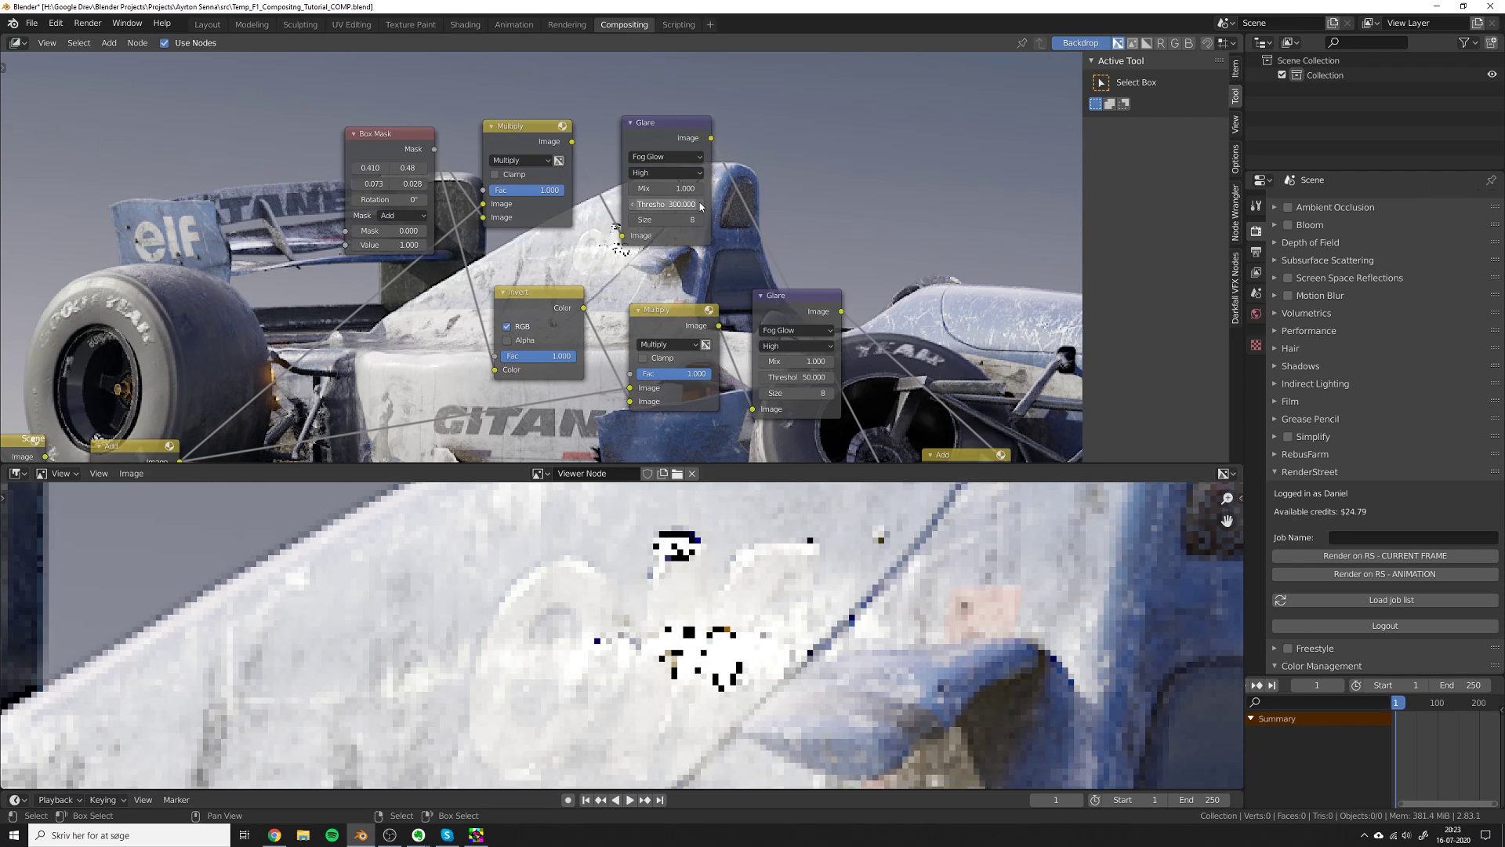
pyautogui.scroll(1, 560, 291)
pyautogui.moveTo(705, 205); pyautogui.dragTo(628, 253, button='middle')
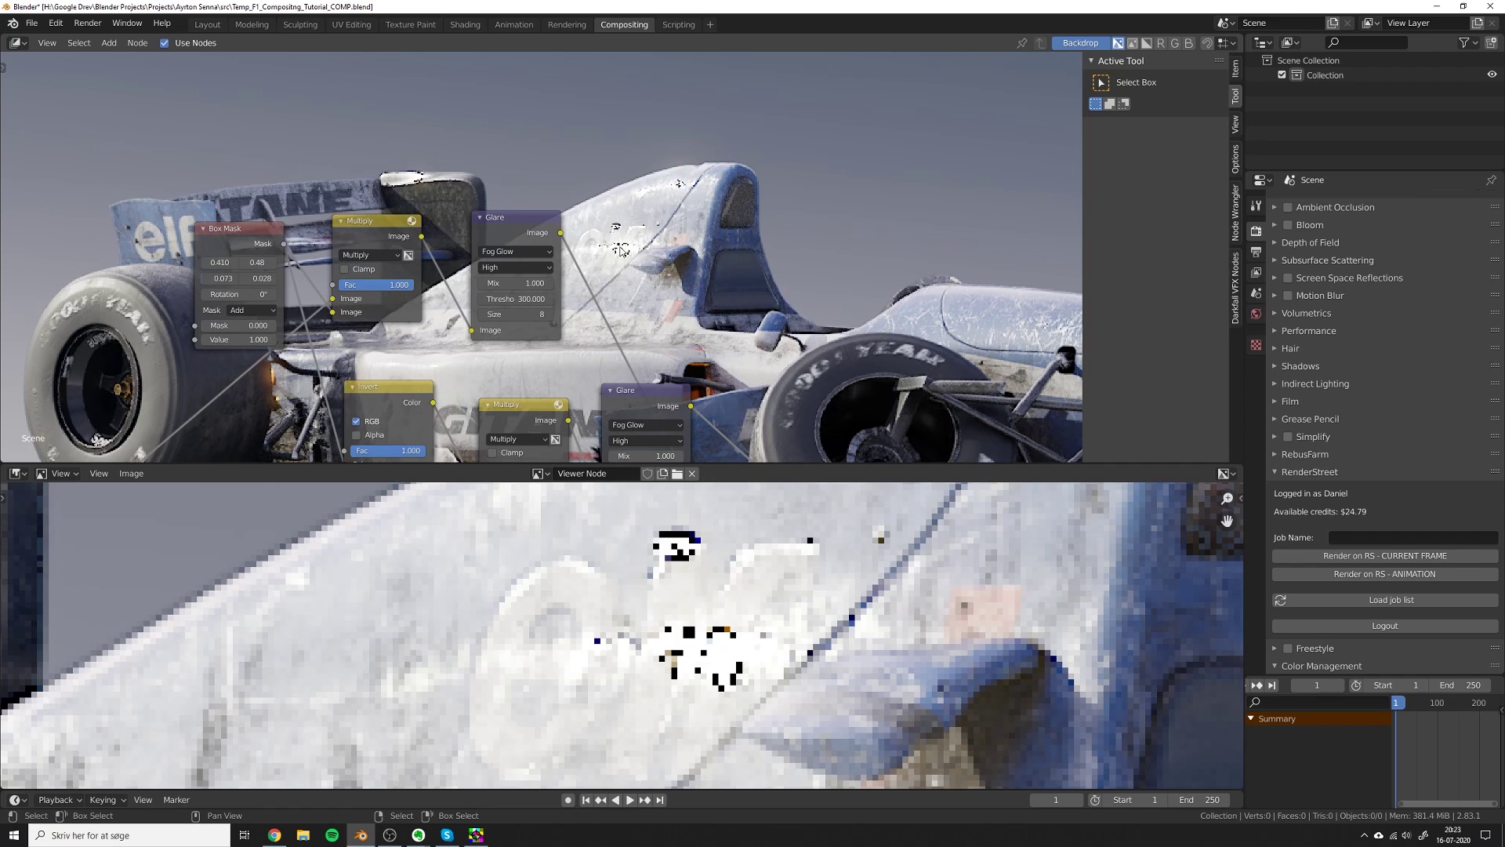
pyautogui.scroll(-3, 556, 146)
pyautogui.moveTo(37, 464); pyautogui.dragTo(38, 656)
pyautogui.click(17, 663)
pyautogui.click(80, 520)
pyautogui.scroll(-2, 502, 357)
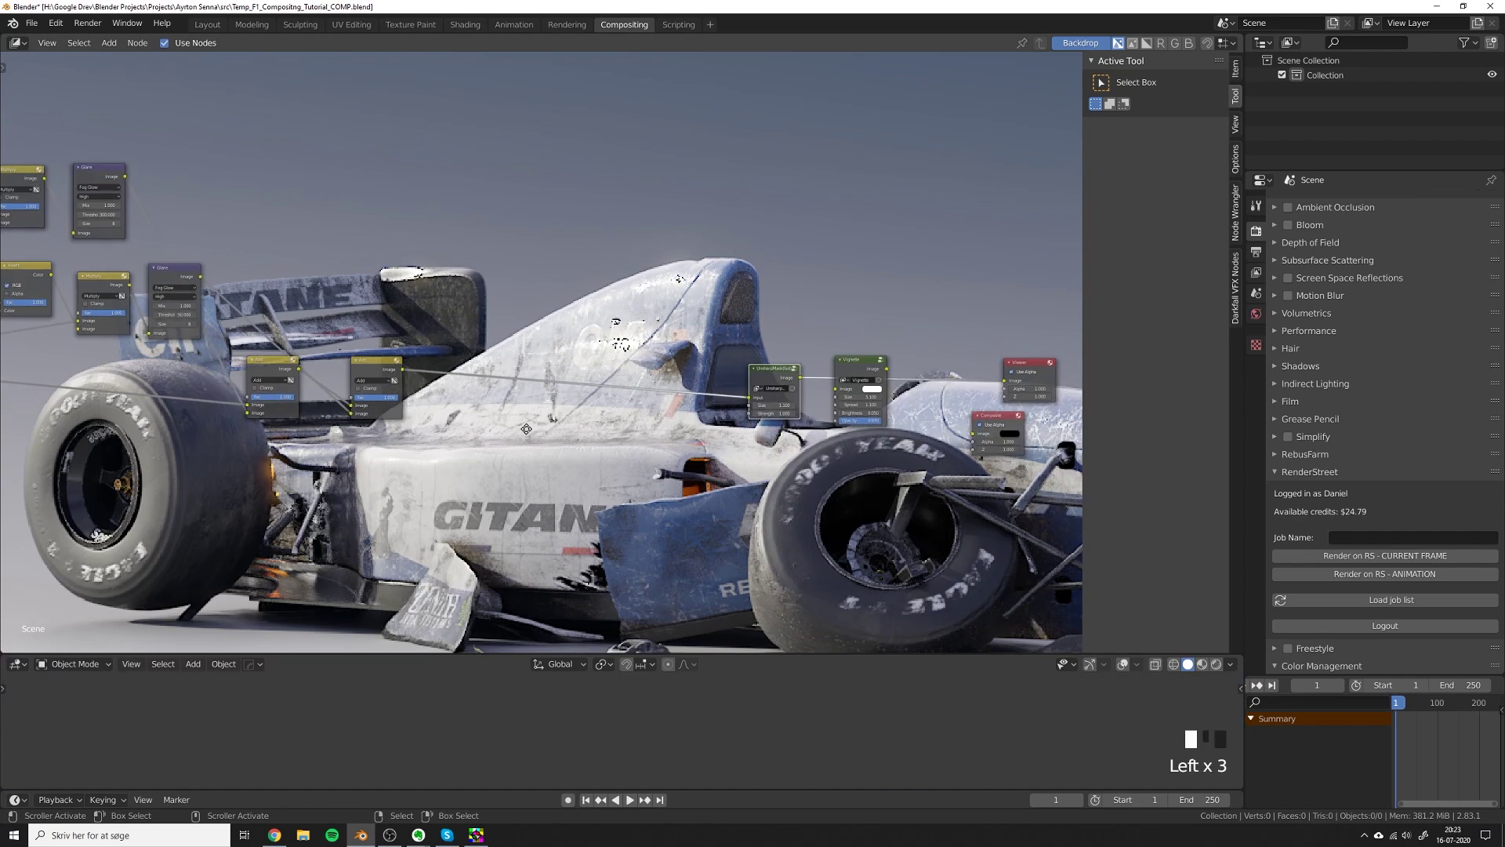
# Add a Separate RGBA node between the last Add node and the UnsharpMask node.
pyautogui.scroll(4, 451, 357)
pyautogui.hotkey('shift', 'a')
pyautogui.moveTo(505, 352)
pyautogui.press('Up')
pyautogui.press('Up')
pyautogui.press('Up')
pyautogui.press('Up')
pyautogui.press('Up')
pyautogui.press('Up')
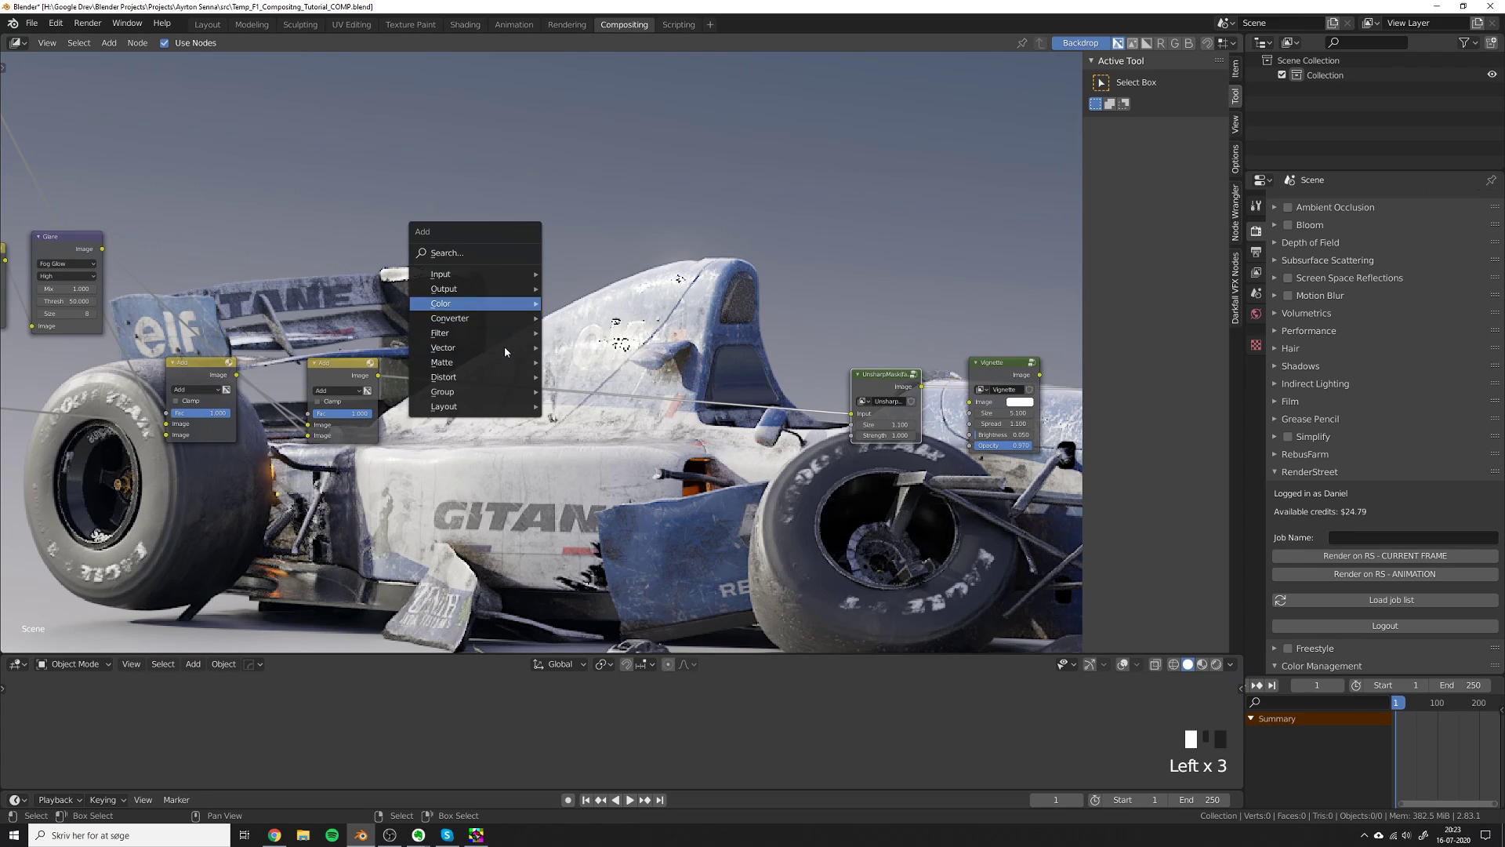
pyautogui.press('Return')
pyautogui.write('se')
pyautogui.press('Down')
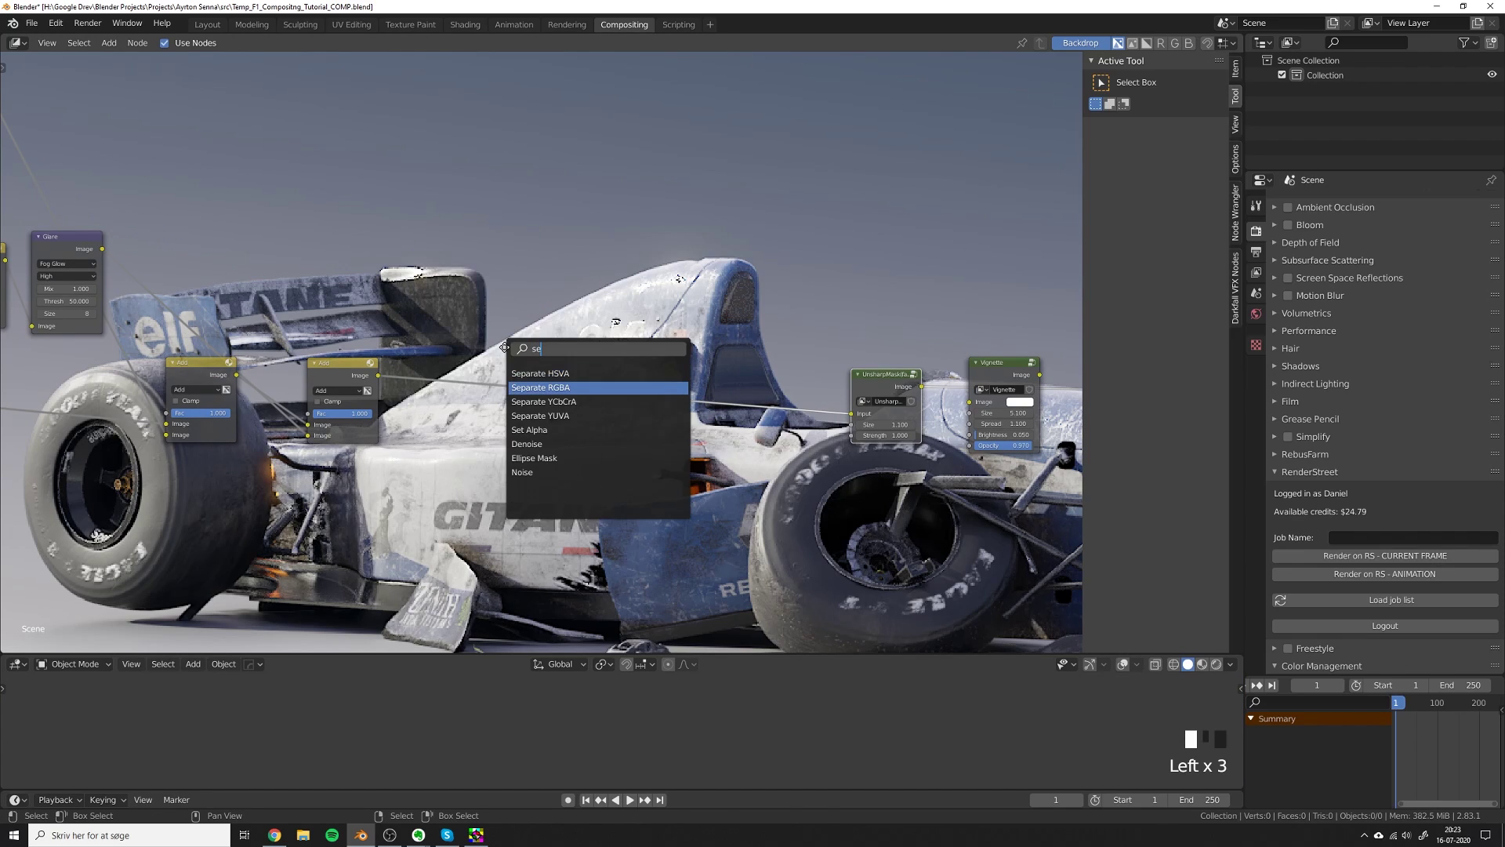
pyautogui.press('Return')
pyautogui.click(501, 363)
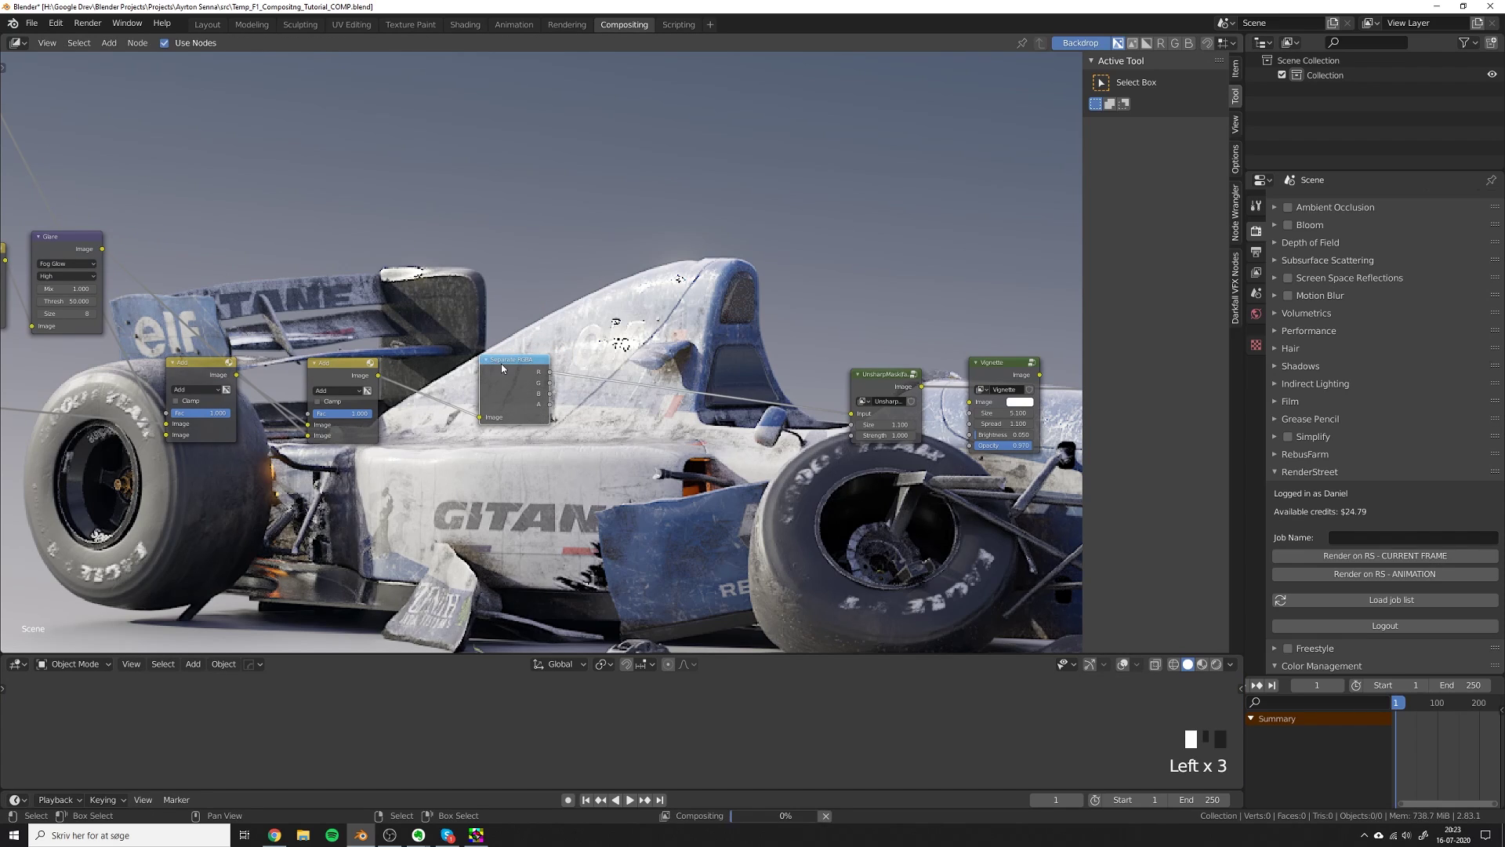
# Preview the last Add node's output and place the Separate RGBA node on the link leaving it.
pyautogui.scroll(2, 353, 386)
pyautogui.keyDown('ctrl'); pyautogui.keyDown('shift'); pyautogui.click(353, 386); pyautogui.keyUp('shift'); pyautogui.keyUp('ctrl')
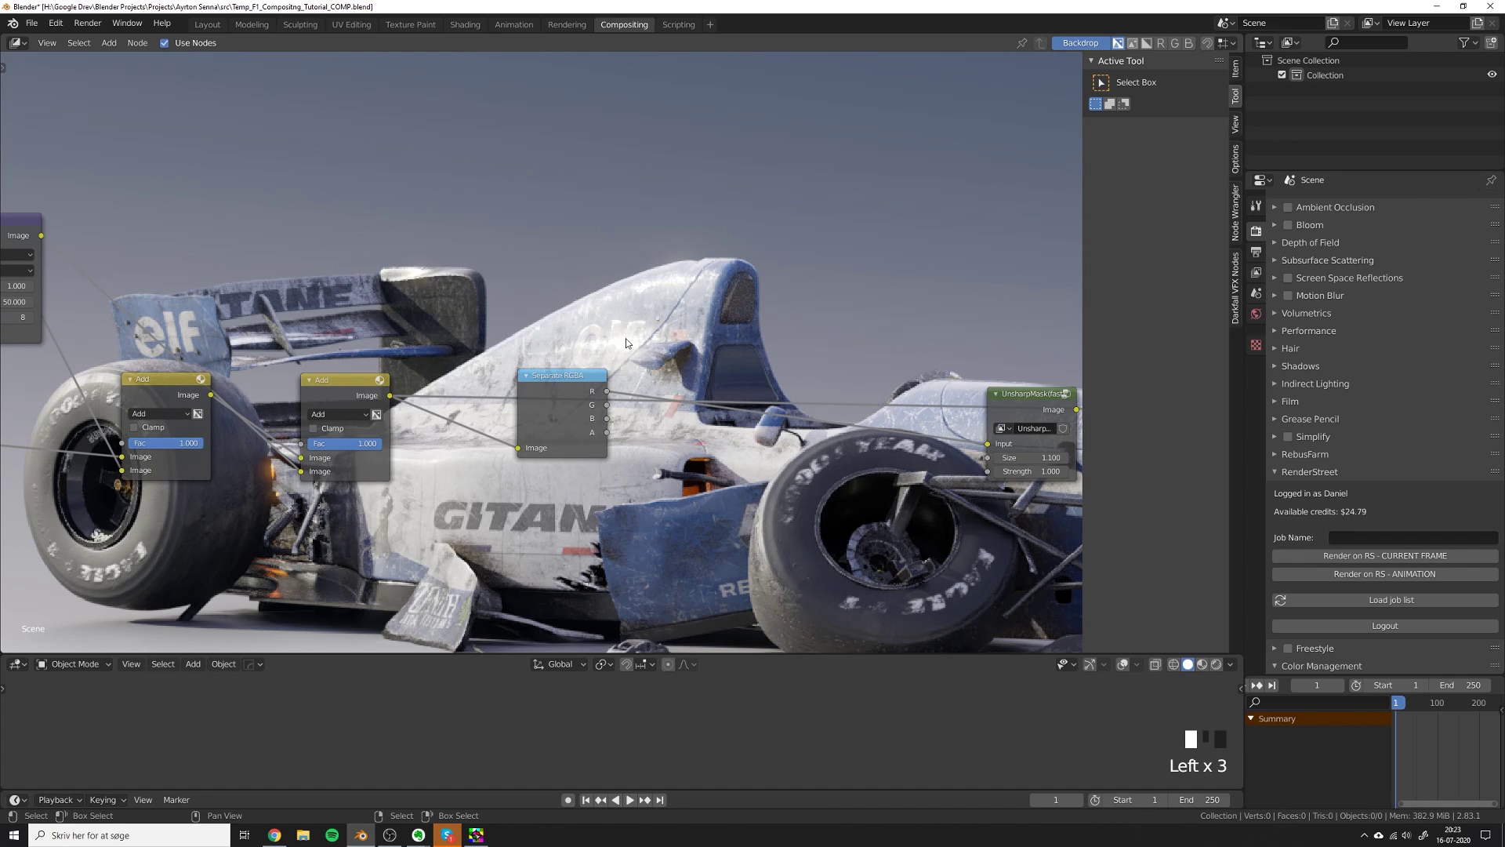
pyautogui.scroll(-2, 628, 340)
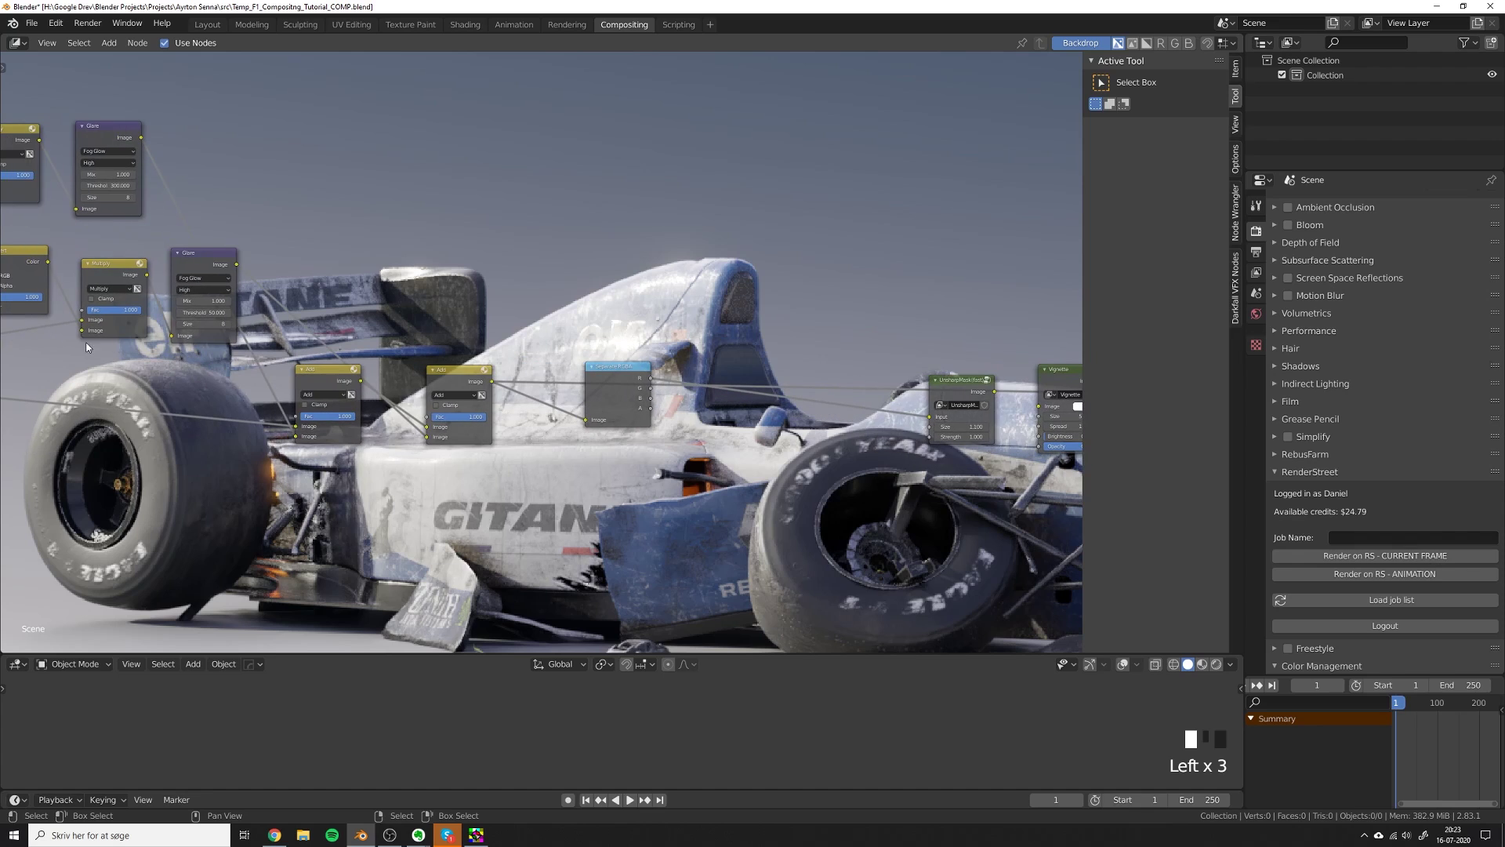
pyautogui.scroll(2, 580, 402)
pyautogui.moveTo(580, 403); pyautogui.dragTo(525, 410)
# Add a Combine RGBA node after the Separate RGBA node, connect the blue channel, and leave space between the two nodes.
pyautogui.hotkey('shift', 'a')
pyautogui.click(652, 361)
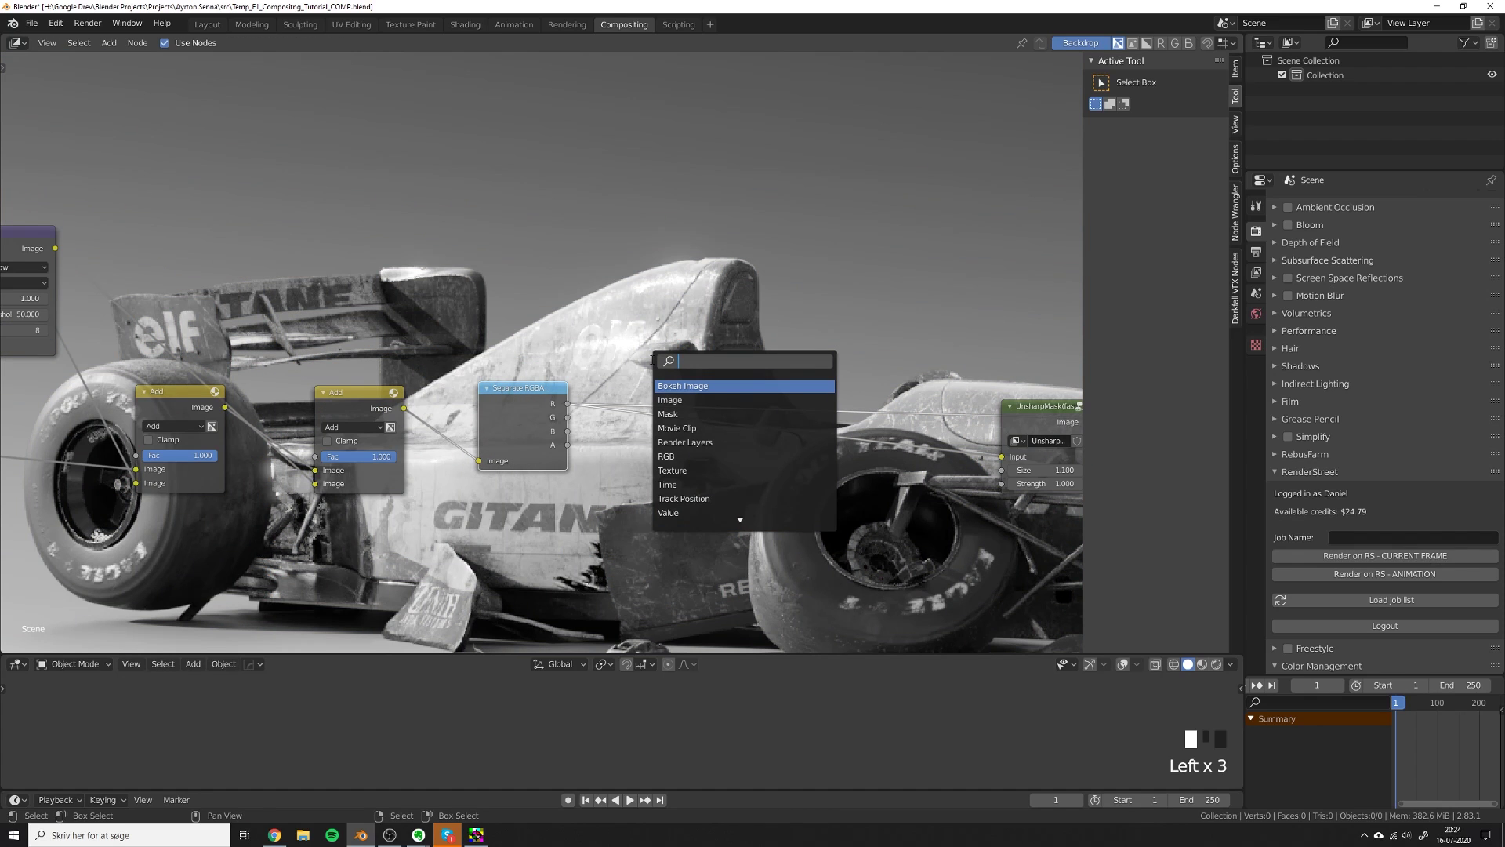
pyautogui.write('com')
pyautogui.click(683, 428)
pyautogui.click(719, 427)
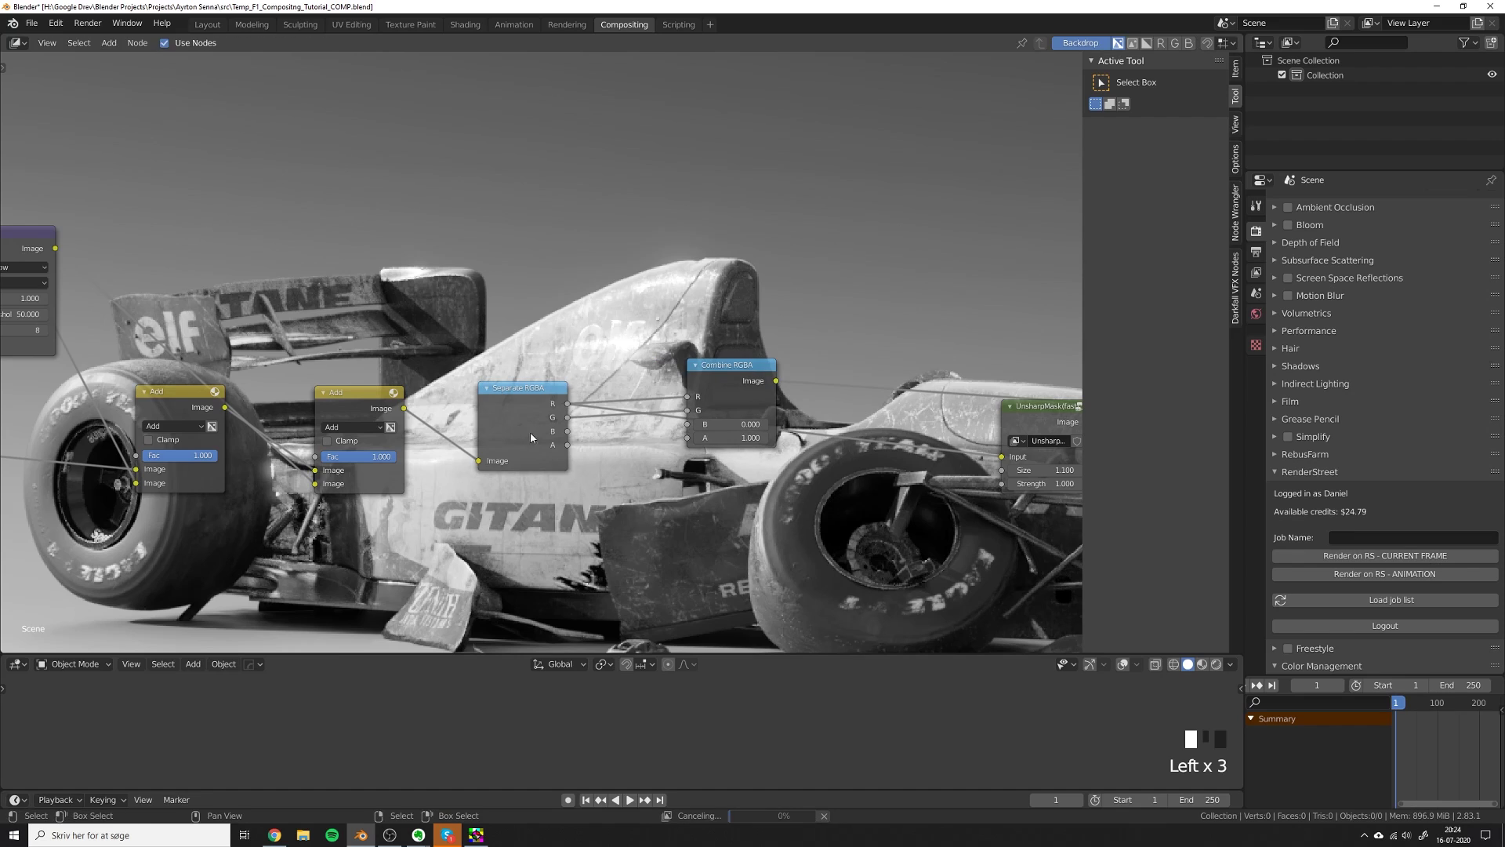
pyautogui.moveTo(566, 431); pyautogui.dragTo(689, 424)
pyautogui.moveTo(732, 373); pyautogui.dragTo(920, 402)
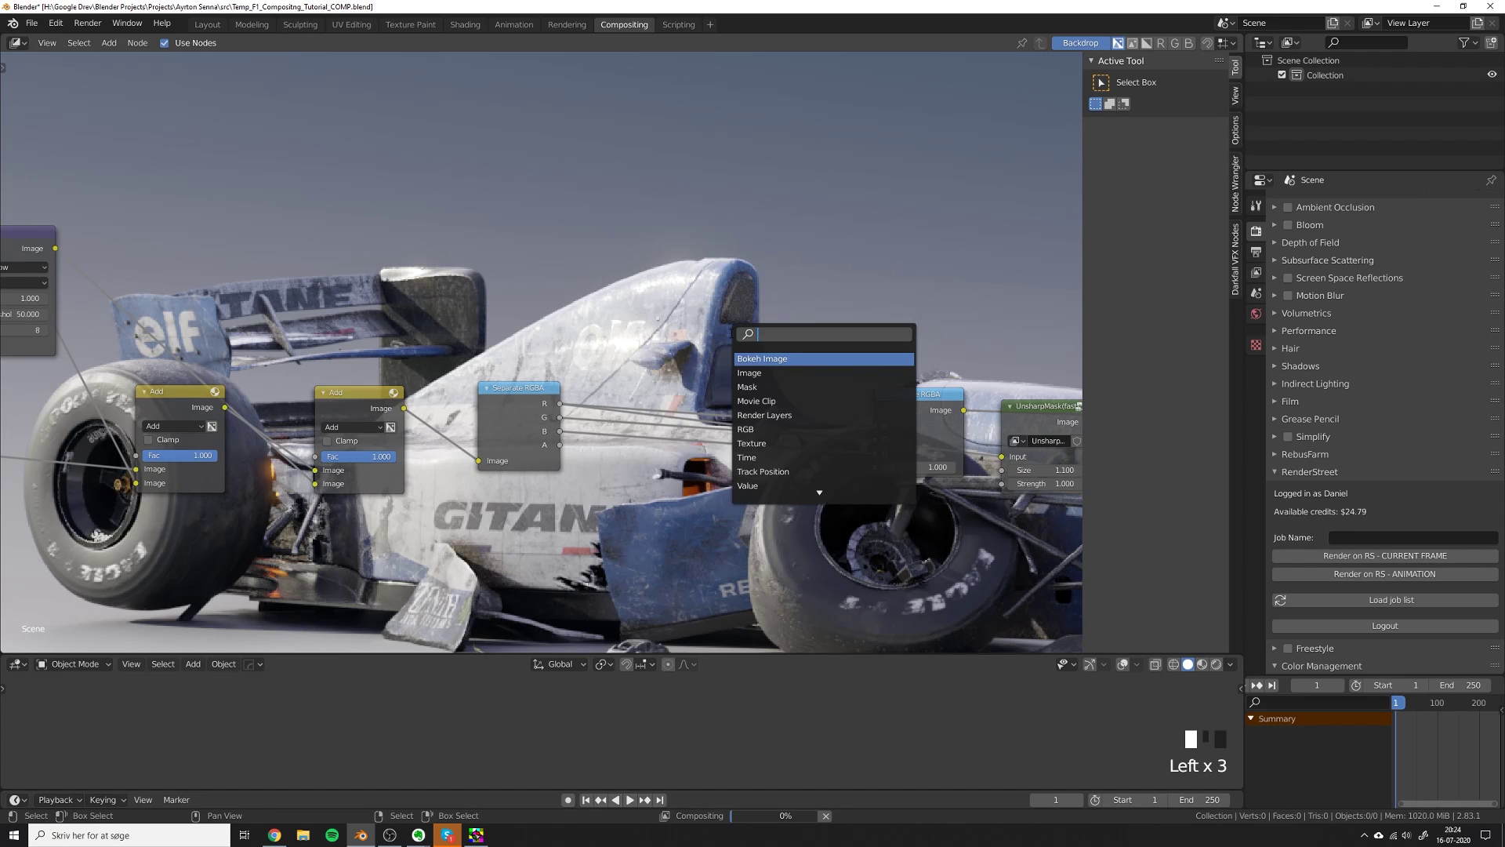
# Add a Map Value node between Separate RGBA and Combine RGBA with Use Minimum and Use Maximum enabled.
pyautogui.write('map')
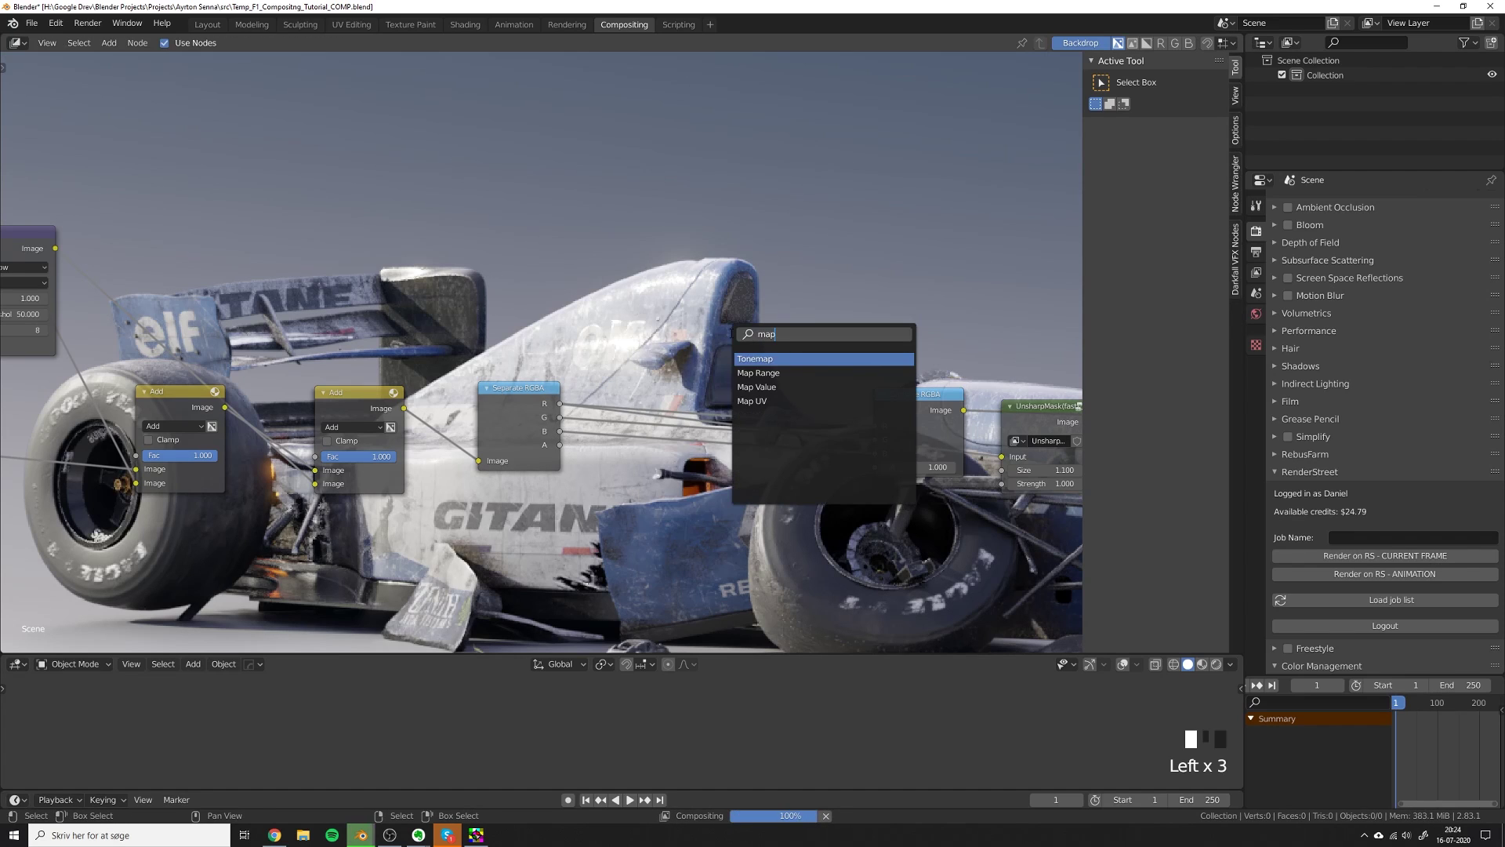
pyautogui.press('Down')
pyautogui.press('Down')
pyautogui.press('Return')
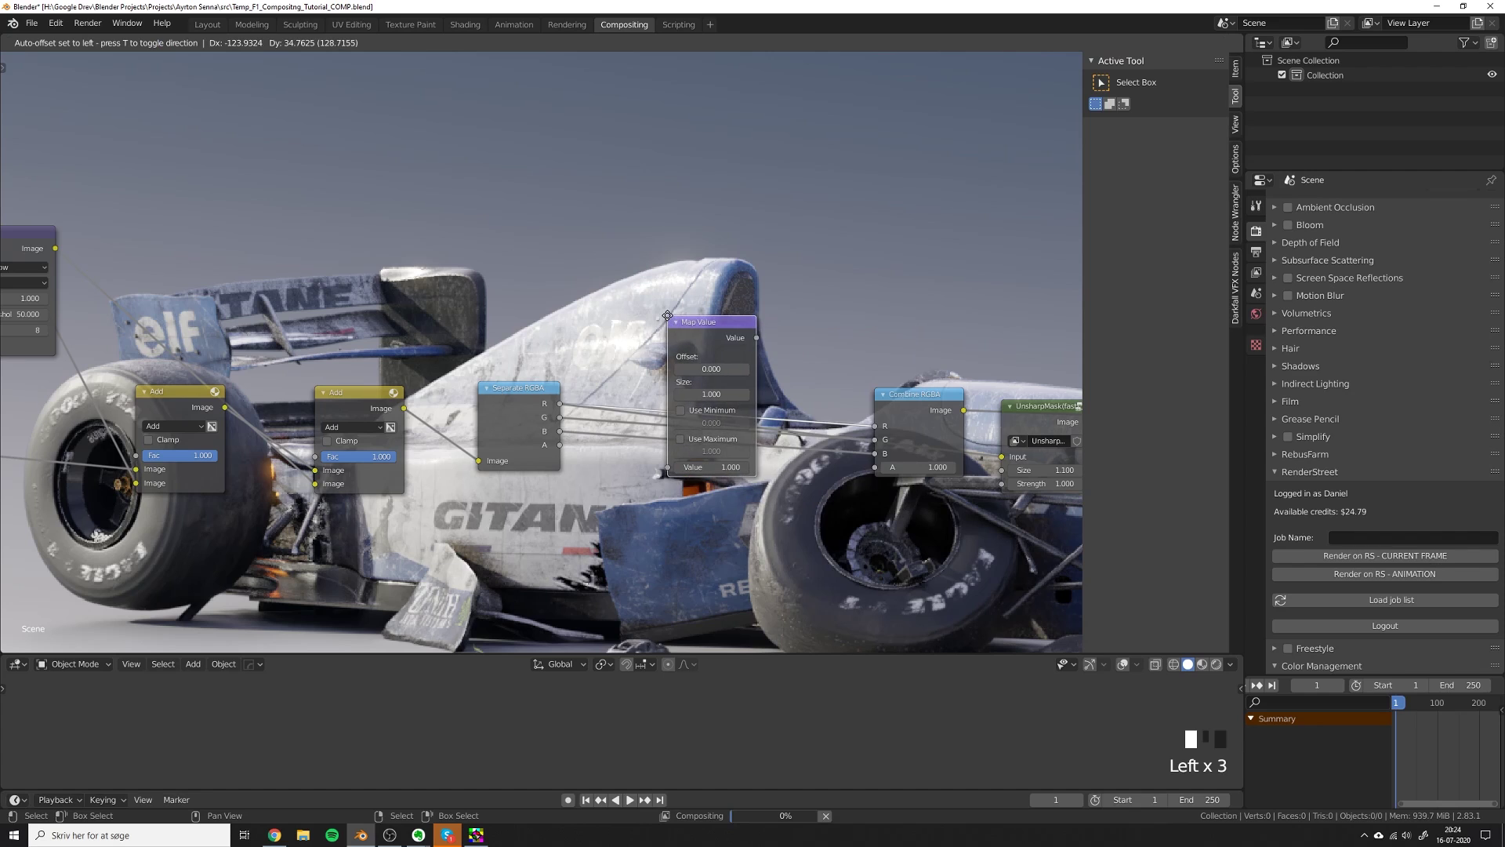
pyautogui.click(642, 308)
pyautogui.moveTo(690, 330); pyautogui.dragTo(666, 242)
pyautogui.click(671, 324)
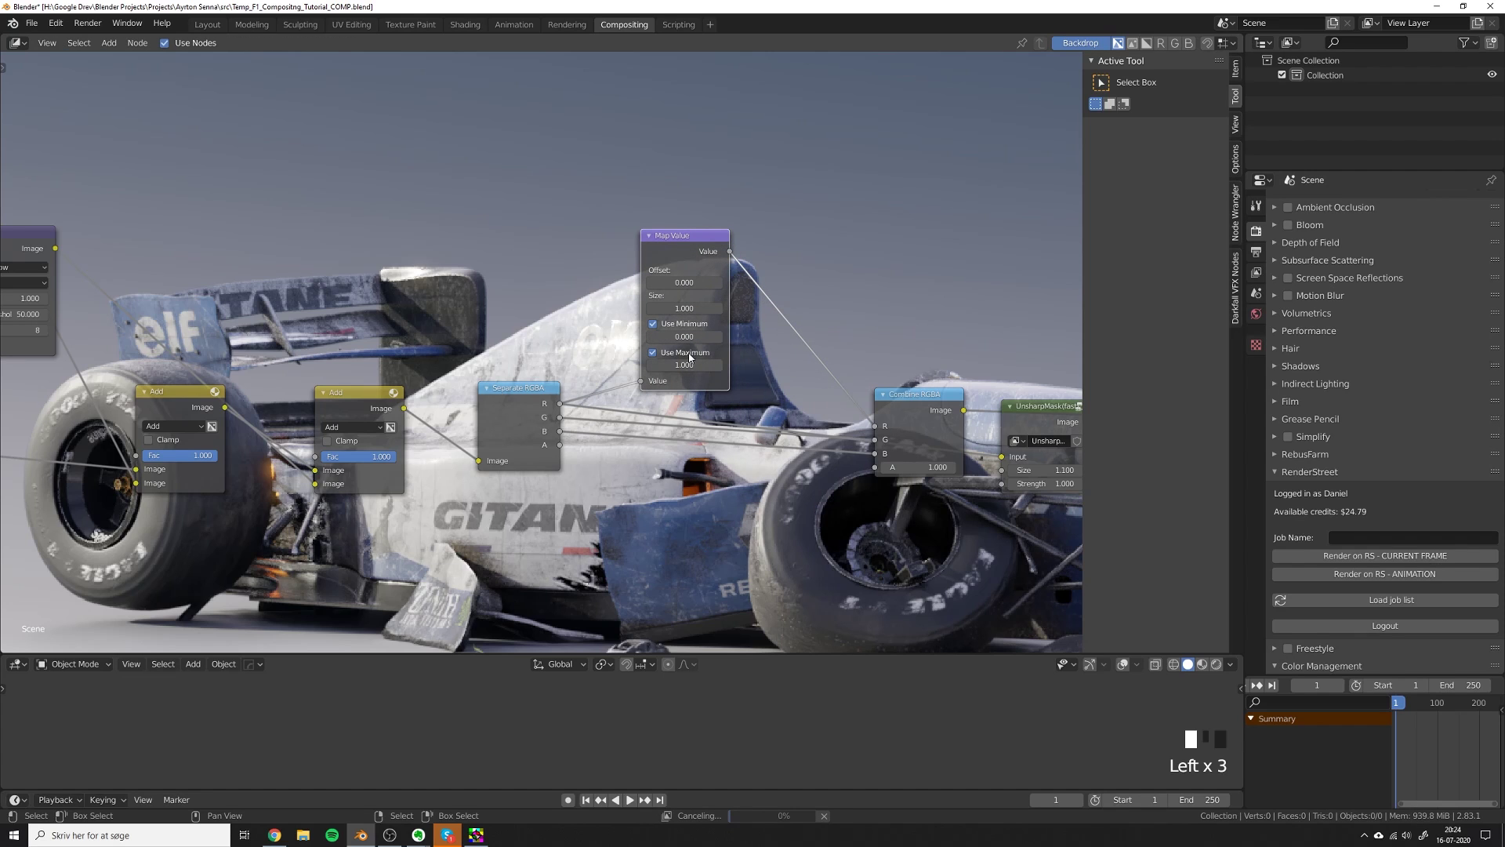
pyautogui.click(686, 353)
# Duplicate the Map Value node twice so the red, green and blue channels each pass through their own copy into Combine RGBA.
pyautogui.moveTo(671, 301); pyautogui.dragTo(604, 300, button='middle')
pyautogui.hotkey('shift', 'd')
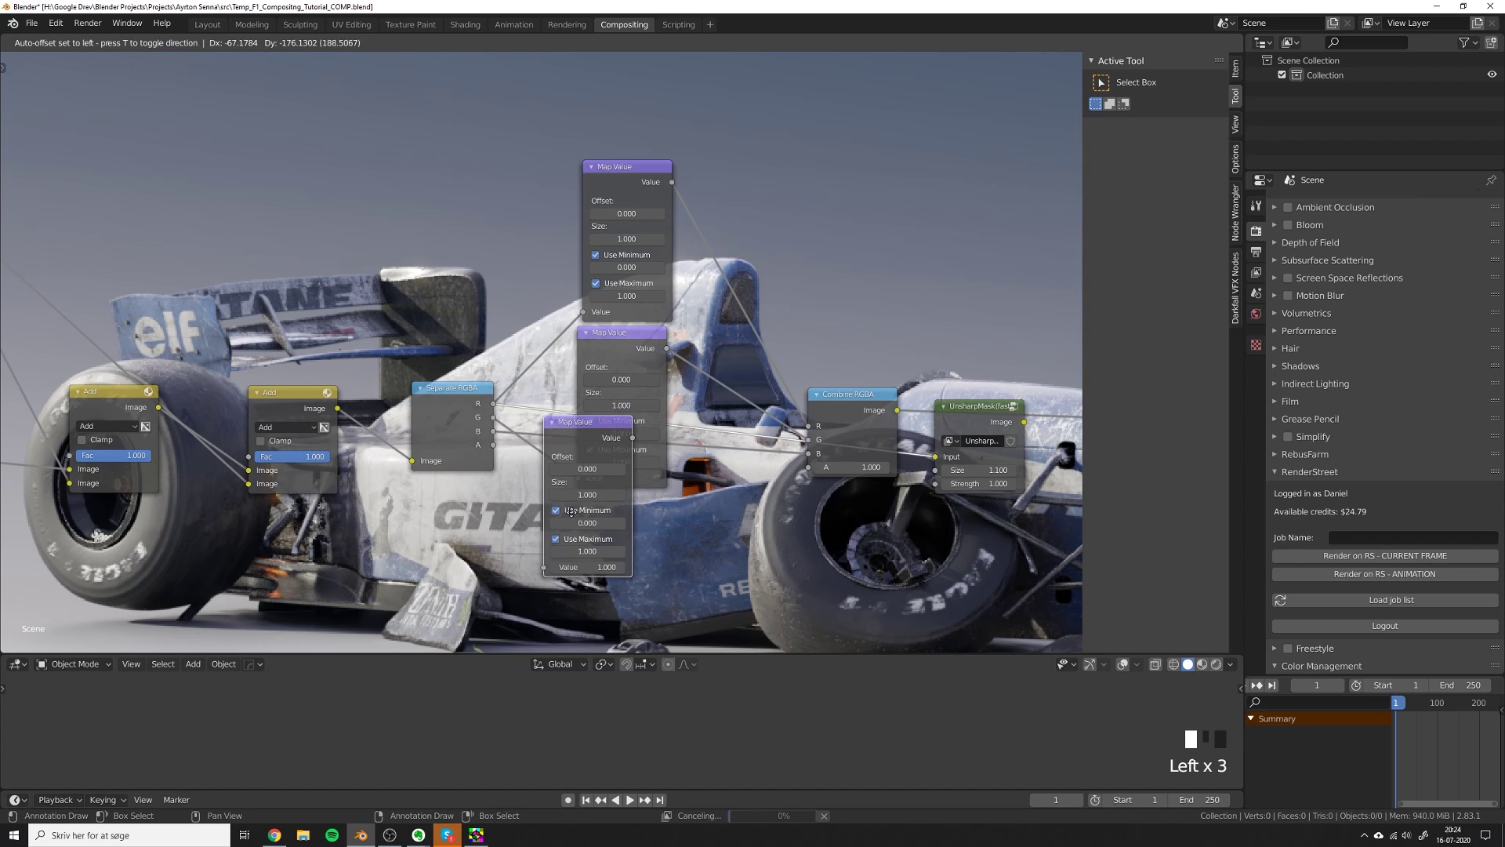
pyautogui.click(607, 591)
pyautogui.scroll(-2, 767, 331)
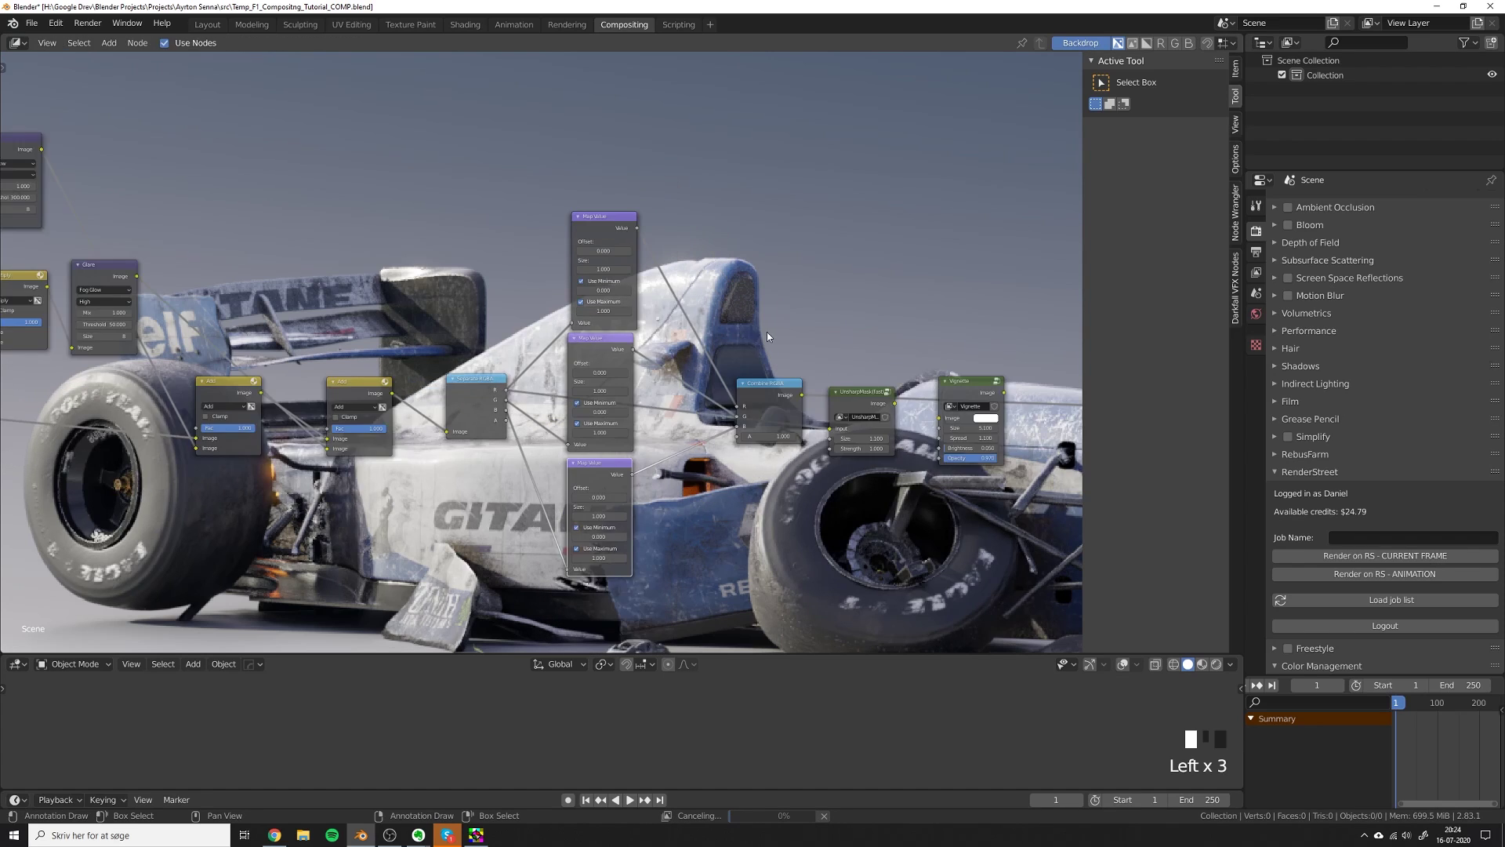
pyautogui.moveTo(792, 369); pyautogui.dragTo(599, 394, button='middle')
pyautogui.scroll(1, 582, 427)
pyautogui.click(579, 448)
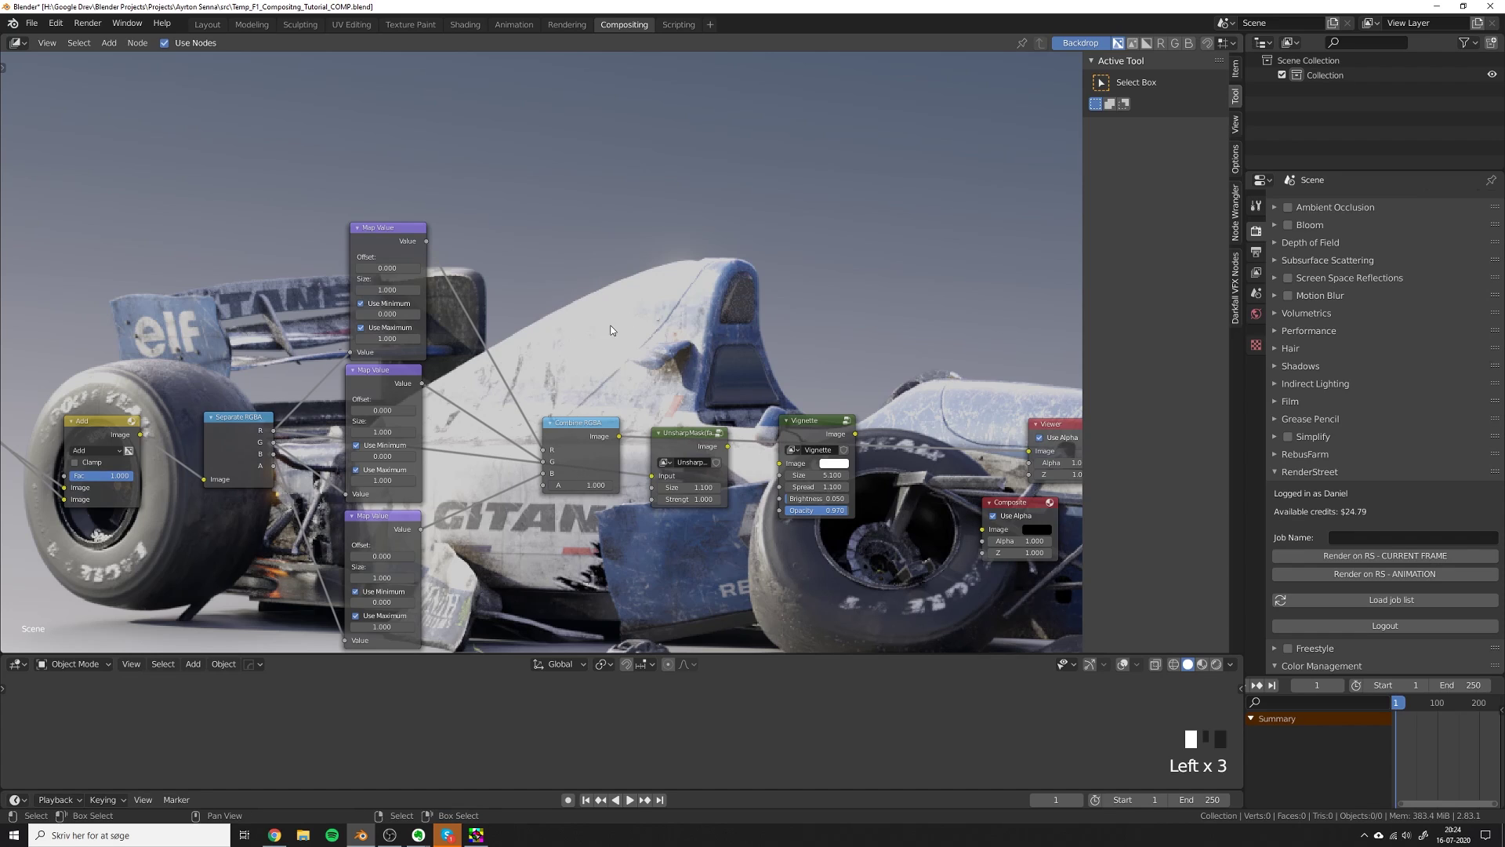
# Set the maximum of all three Map Value nodes to 5 at once.
pyautogui.moveTo(586, 330); pyautogui.dragTo(572, 323, button='middle')
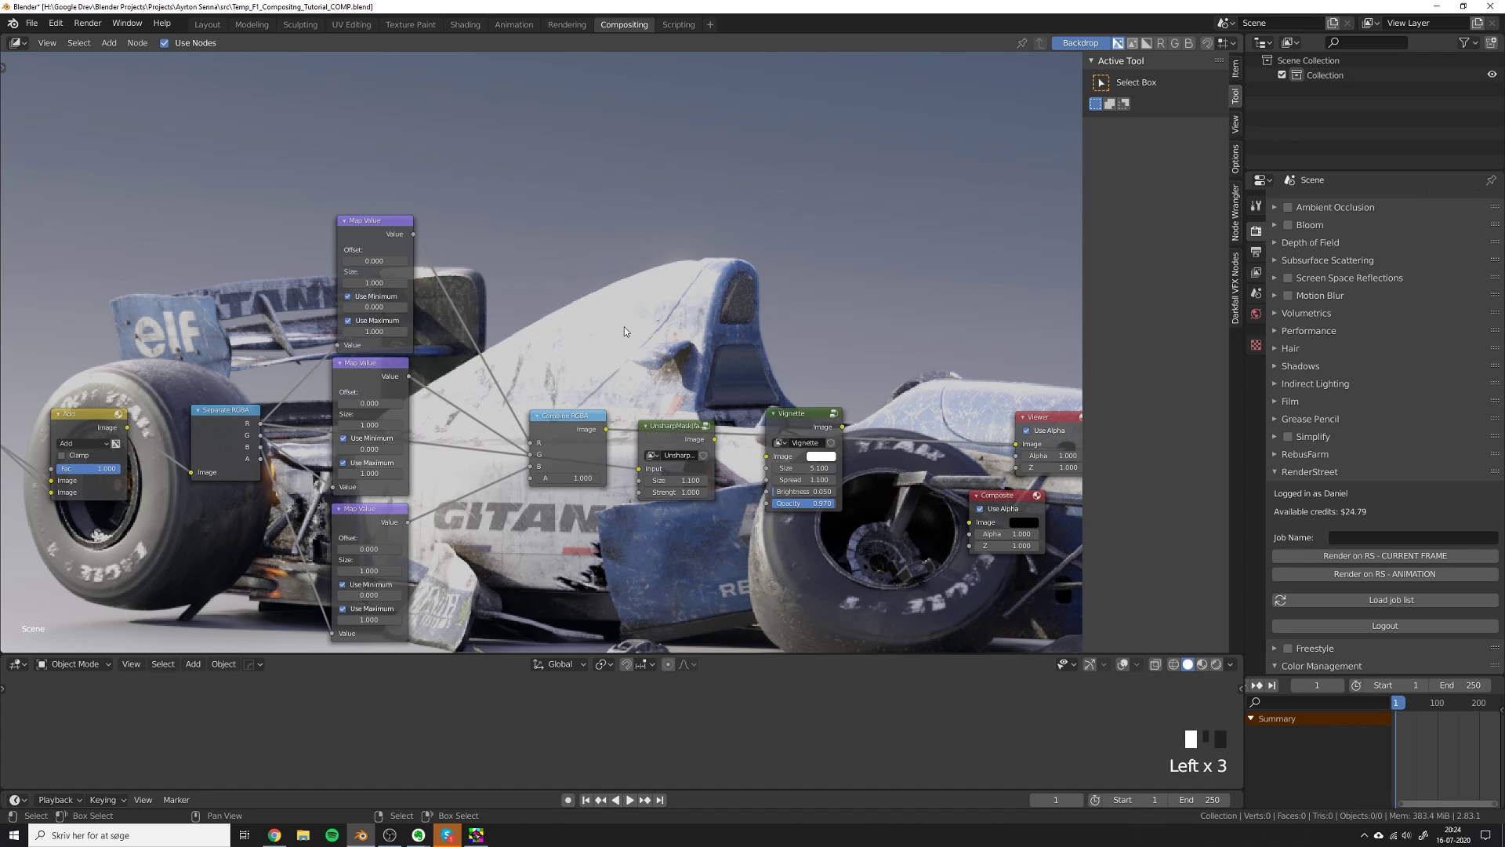
pyautogui.moveTo(624, 331); pyautogui.dragTo(609, 325, button='middle')
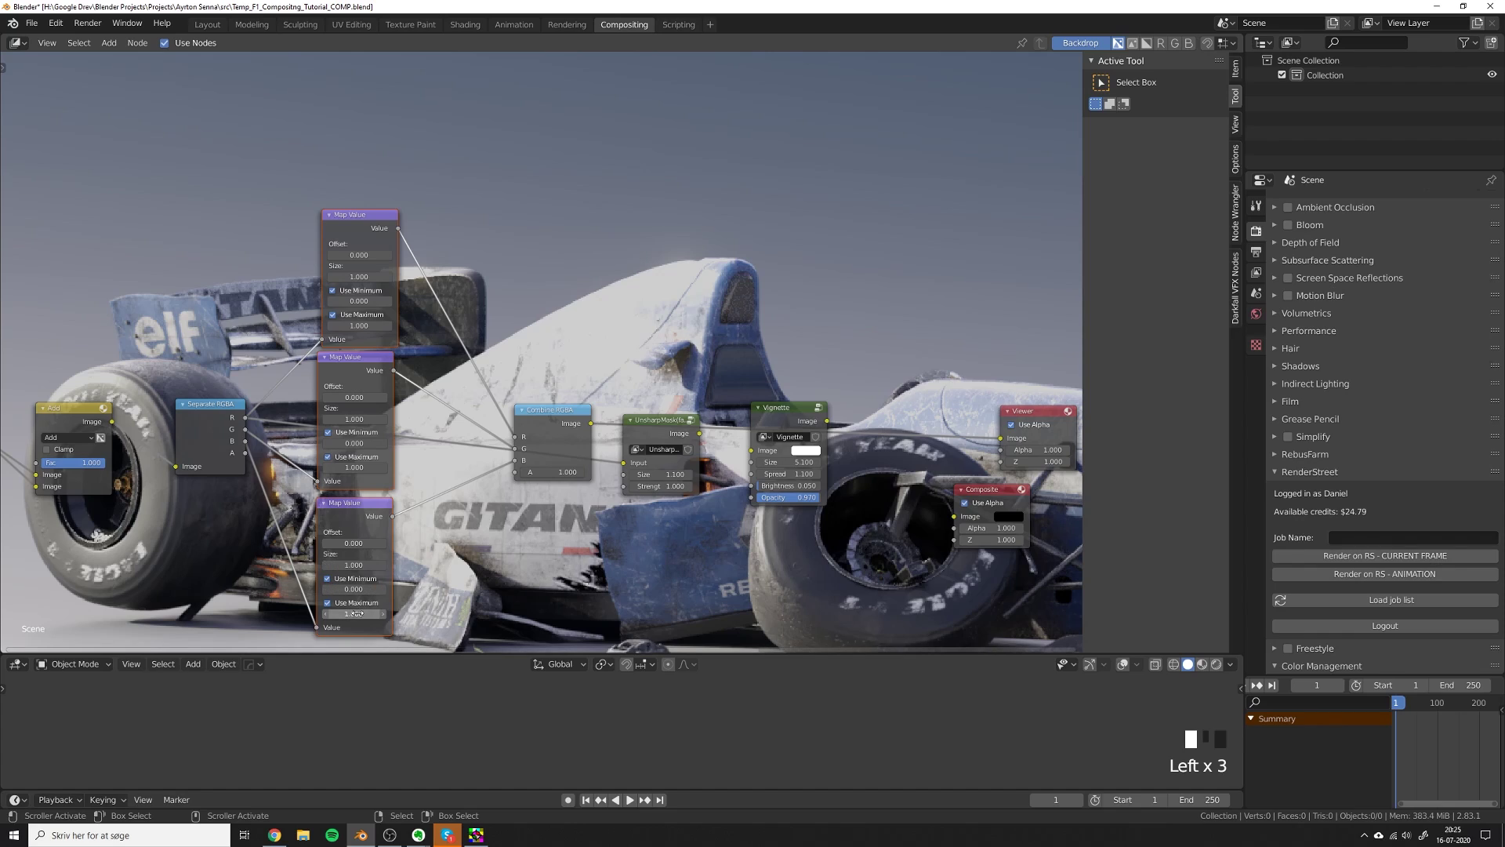
pyautogui.click(354, 613)
pyautogui.write('5')
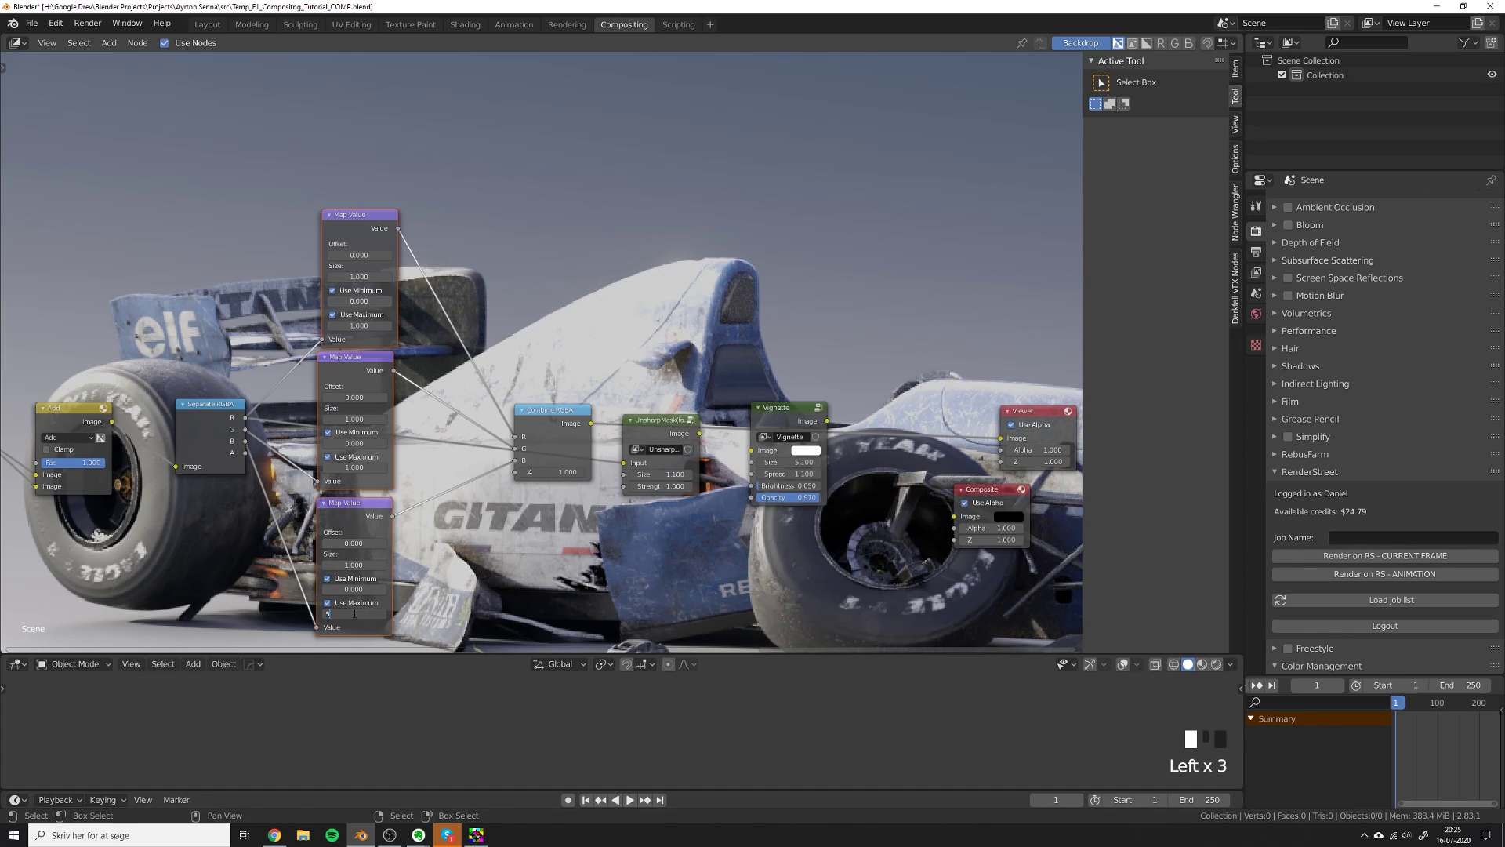
pyautogui.press('alt')
pyautogui.hotkey('alt', 'Return')
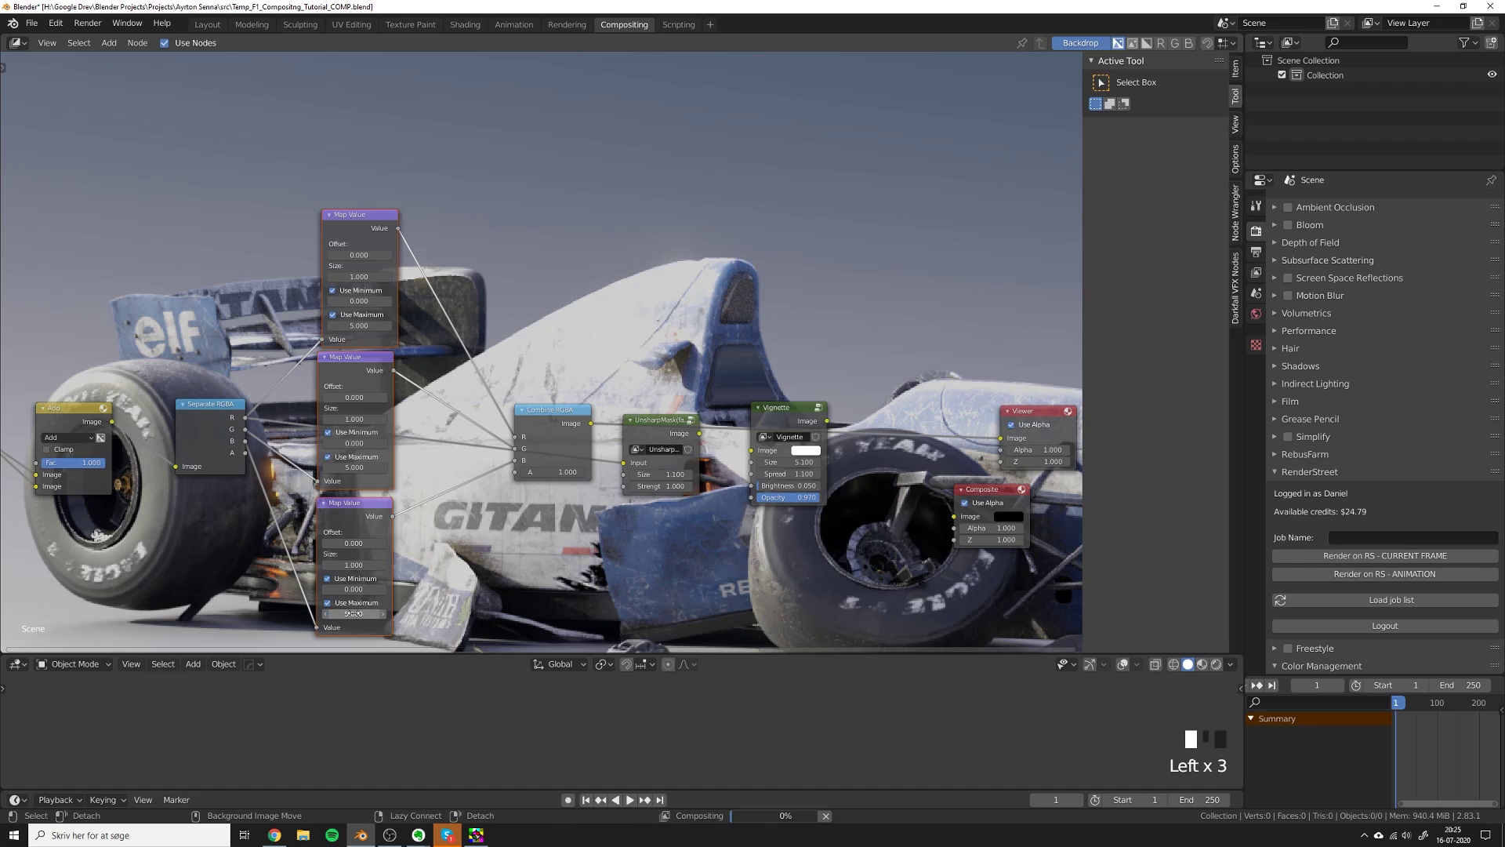
# Connect the Combine RGBA node's image output to the UnsharpMask node's input.
pyautogui.scroll(1, 615, 359)
pyautogui.moveTo(641, 388); pyautogui.dragTo(614, 359, button='middle')
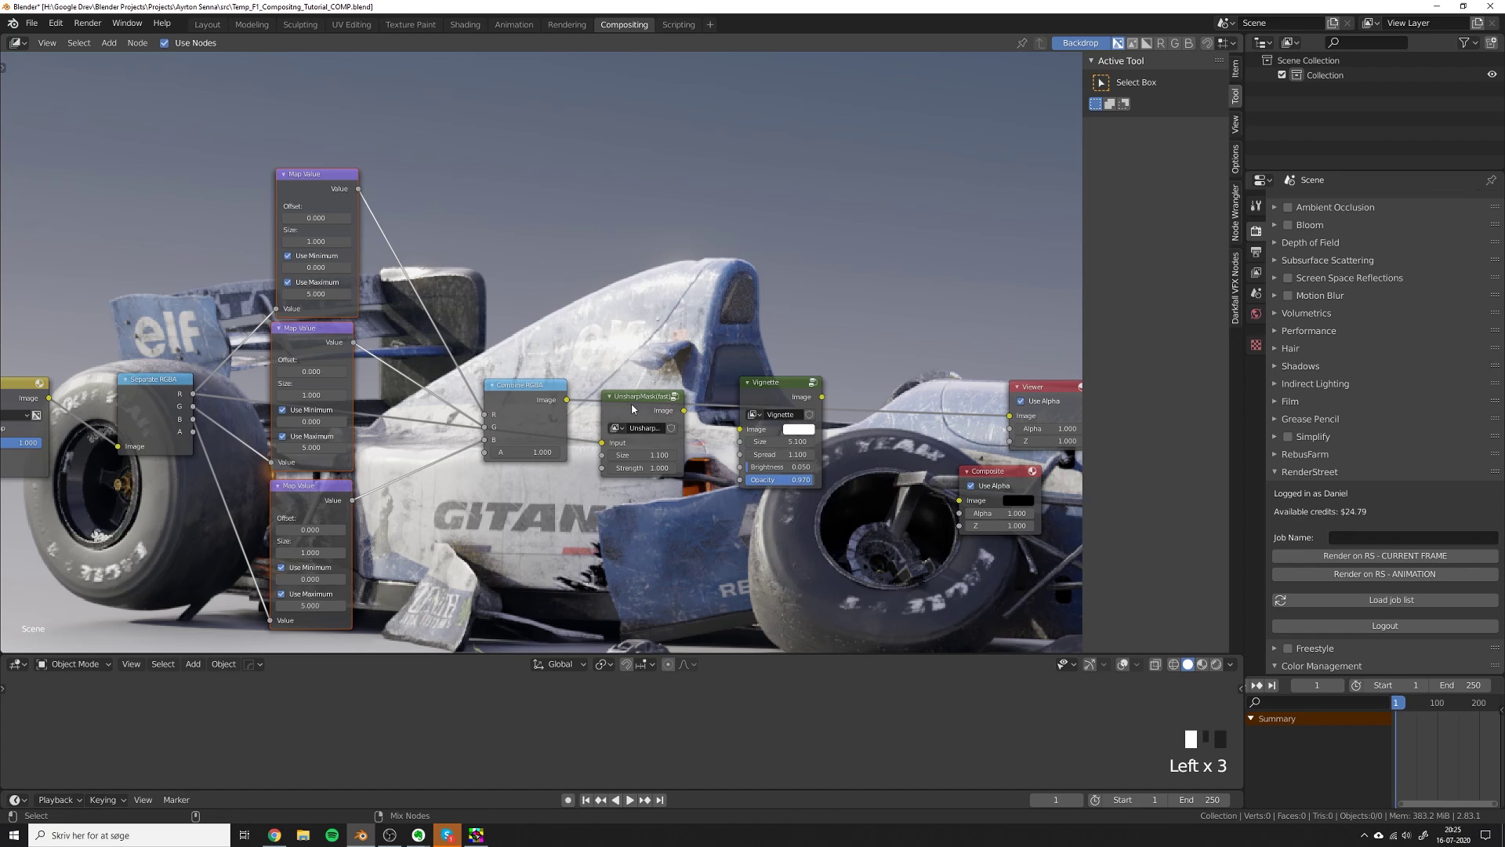
pyautogui.moveTo(567, 399); pyautogui.dragTo(601, 442)
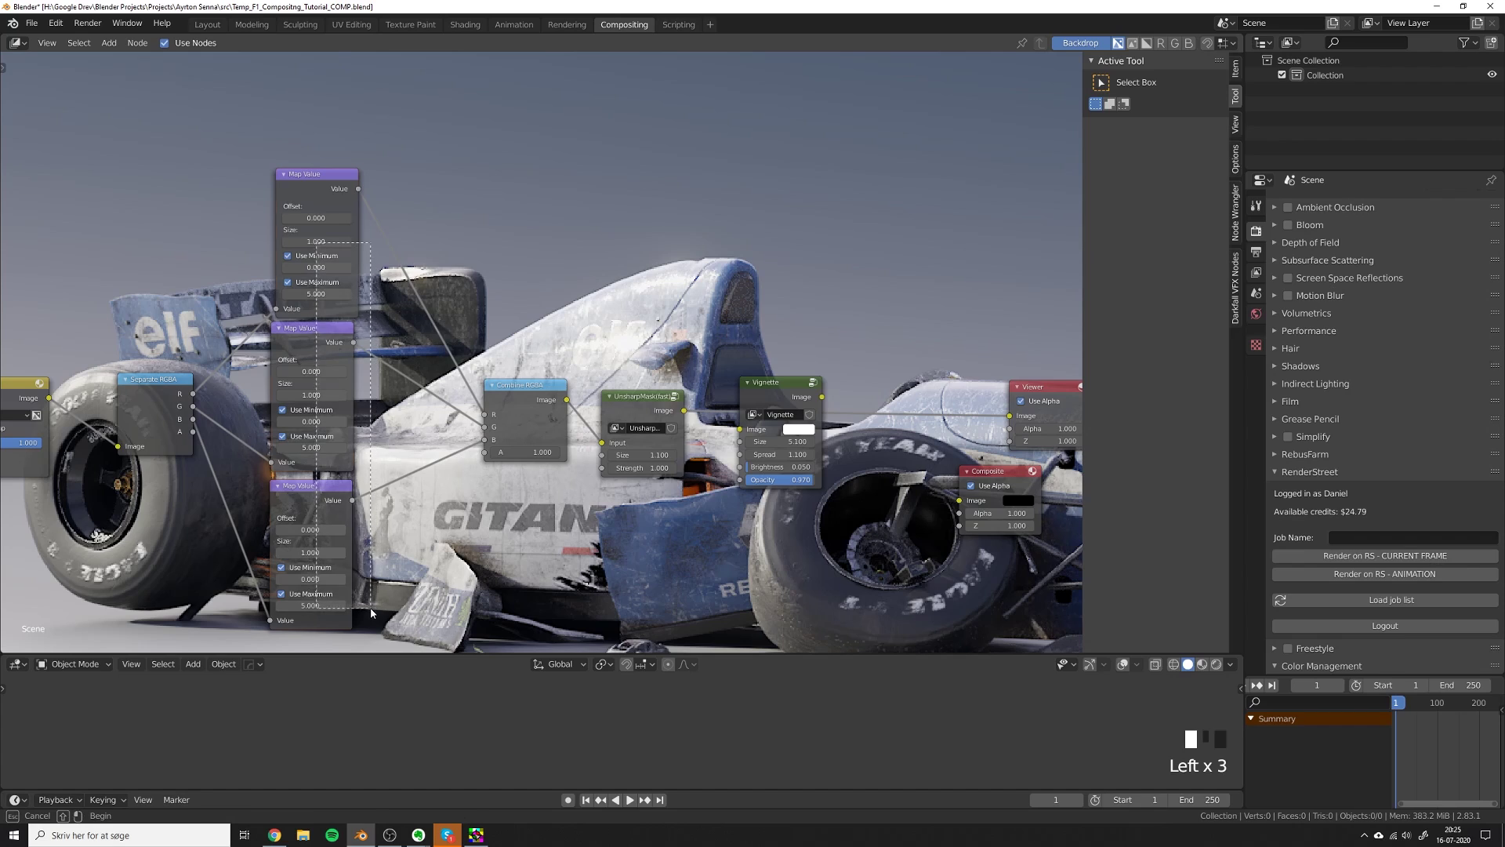
# Try maximum values of 10 and 20 on all three Map Value nodes.
pyautogui.click(306, 603)
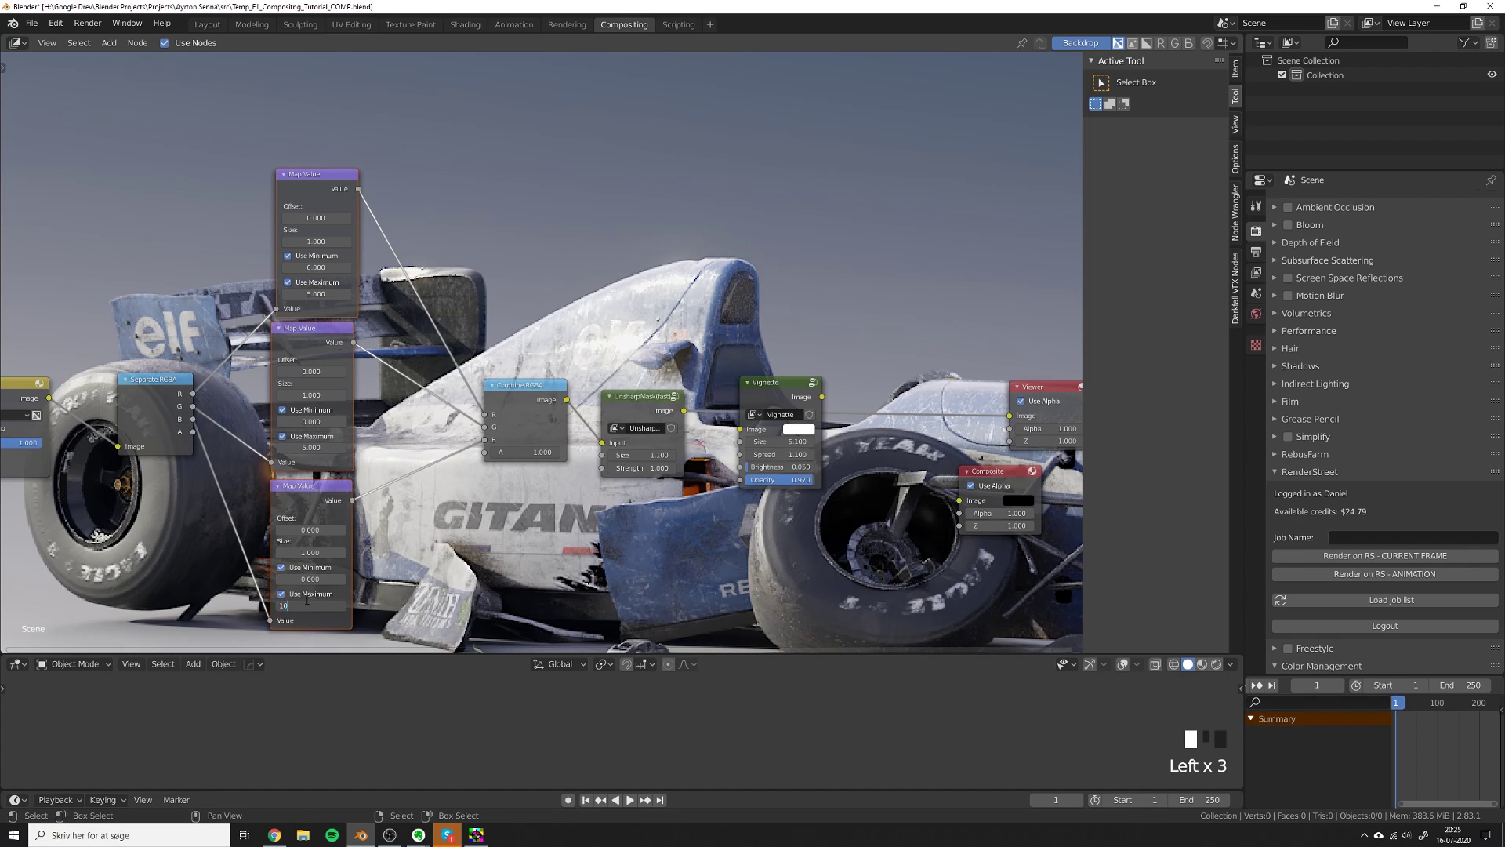
pyautogui.write('10')
pyautogui.hotkey('alt', 'Return')
pyautogui.click(310, 605)
pyautogui.write('20')
pyautogui.hotkey('alt', 'Return')
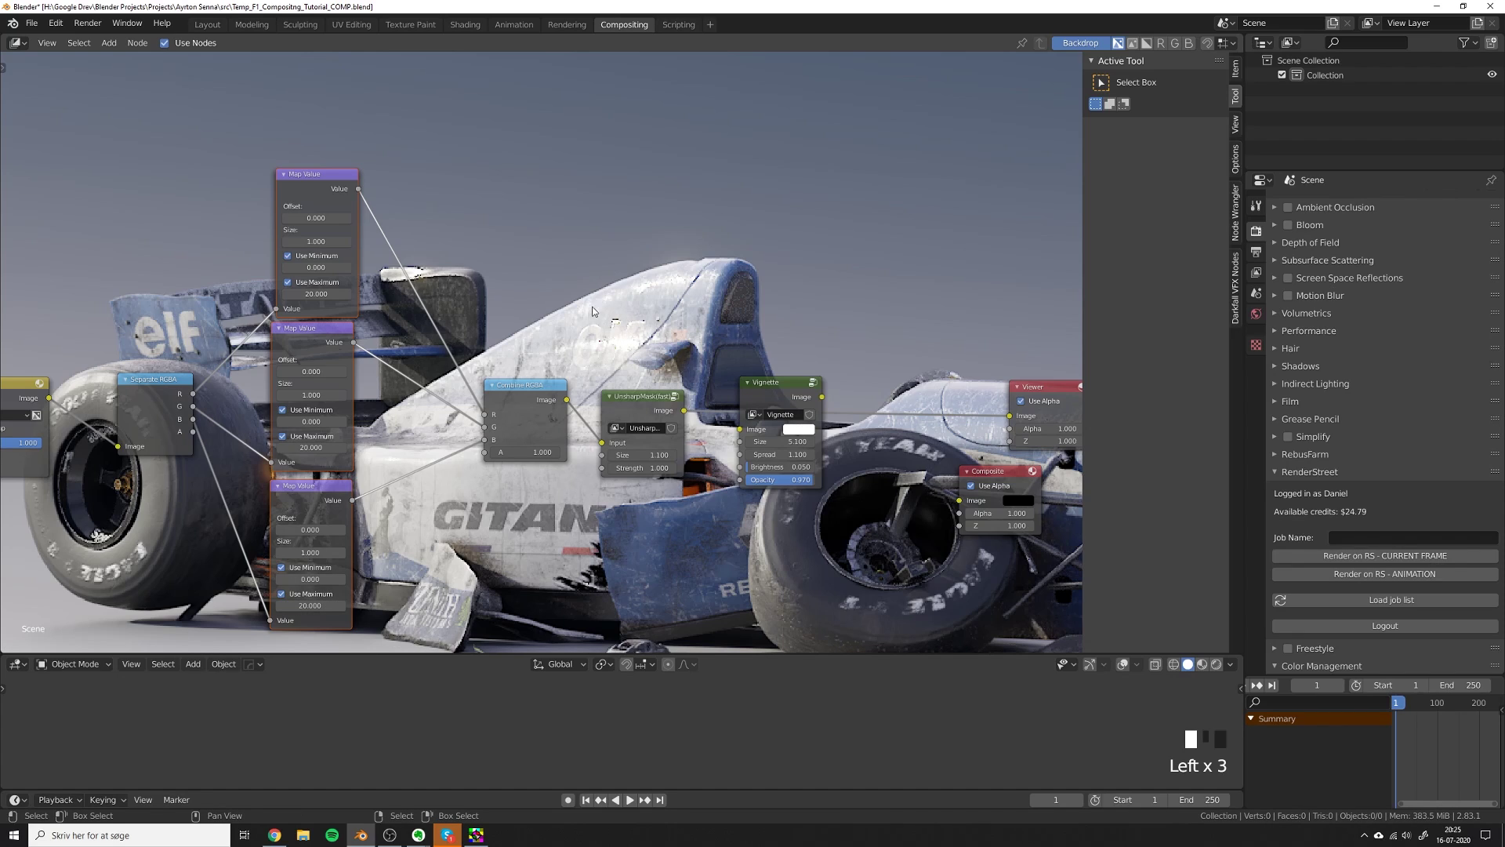
# Set the maximum of all three Map Value nodes to 10.
pyautogui.click(312, 605)
pyautogui.write('10')
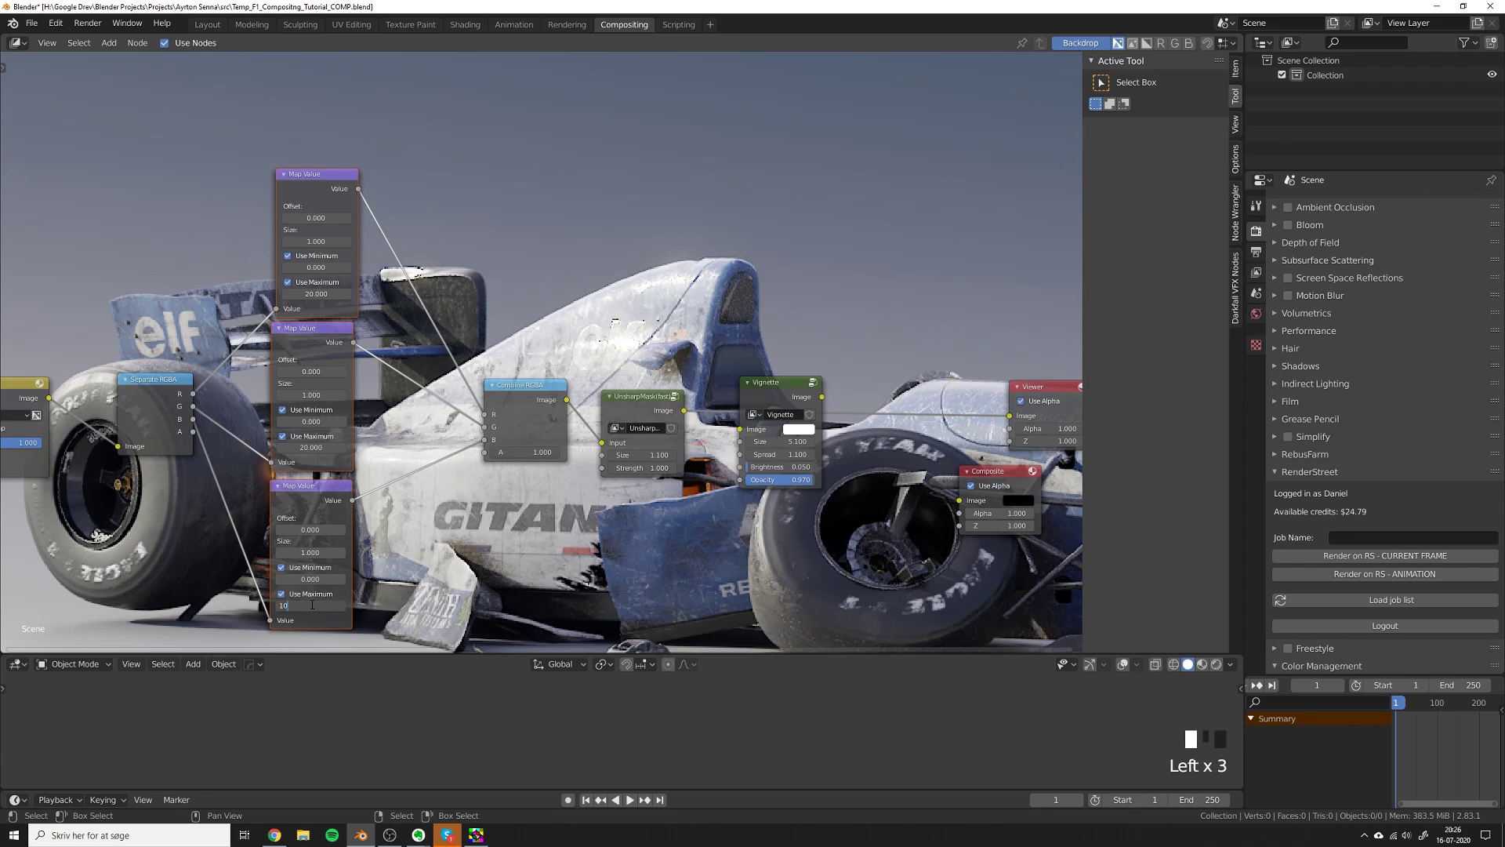
pyautogui.hotkey('alt', 'Return')
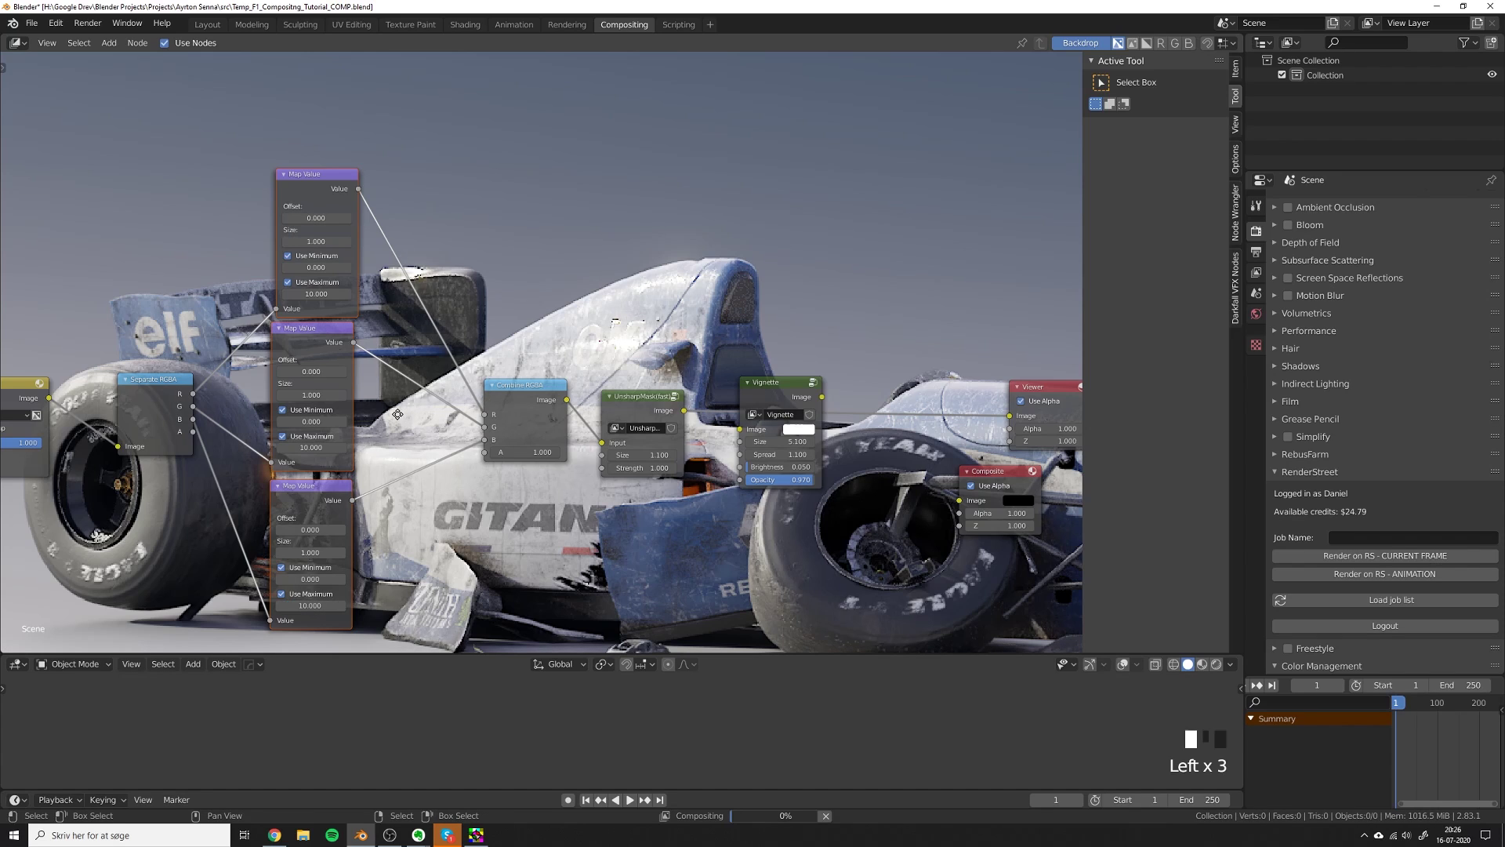
# Examine the bright highlights on the car up close and the whole composited image in the backdrop.
pyautogui.moveTo(446, 402); pyautogui.dragTo(361, 423, button='middle')
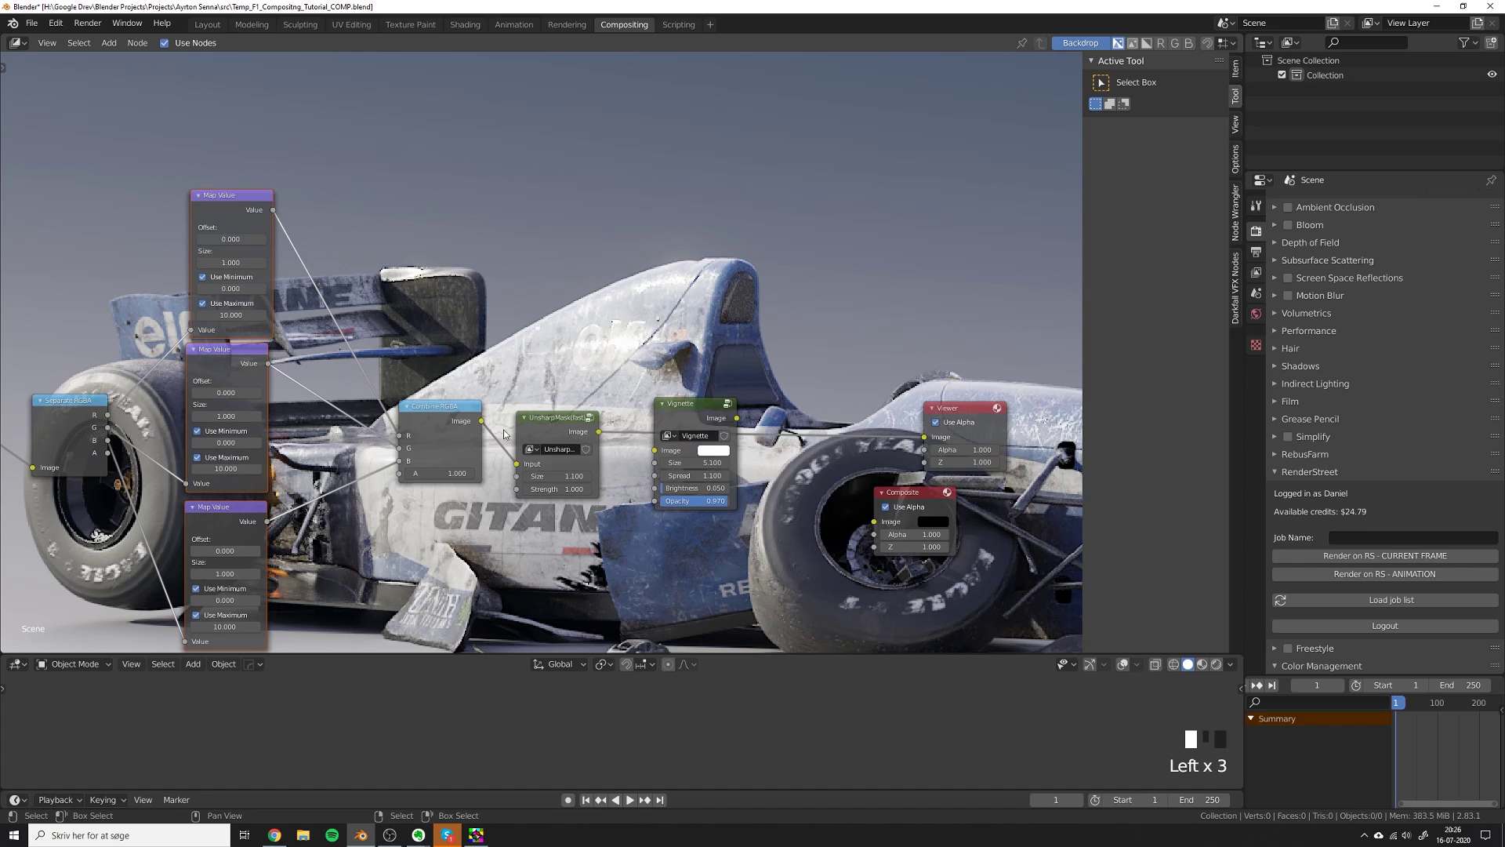
pyautogui.scroll(1, 516, 452)
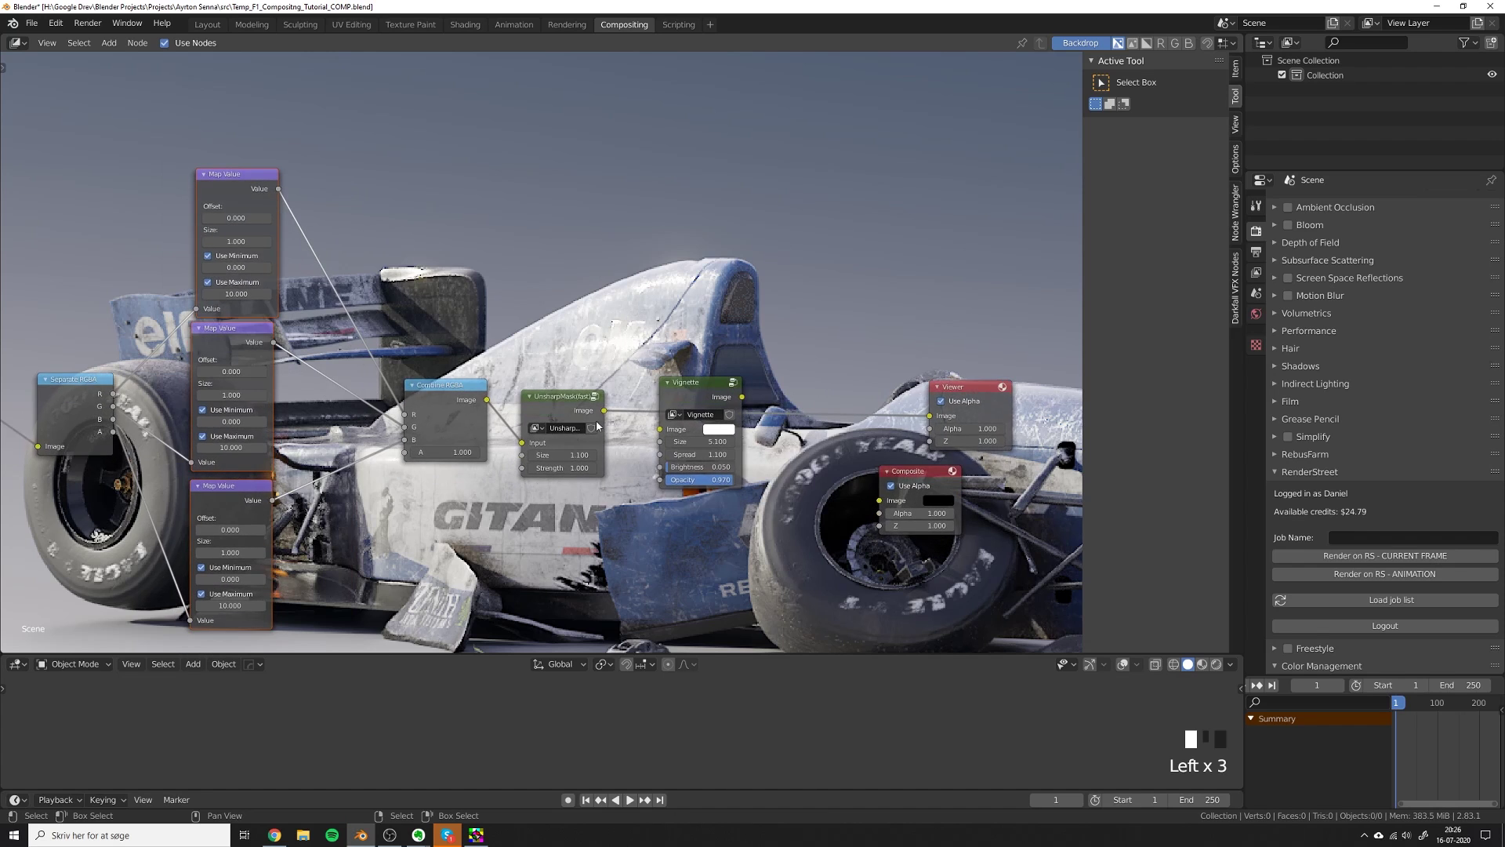
pyautogui.hotkey('alt', 'v')
pyautogui.hotkey('alt', 'v')
pyautogui.hotkey('alt', 'v')
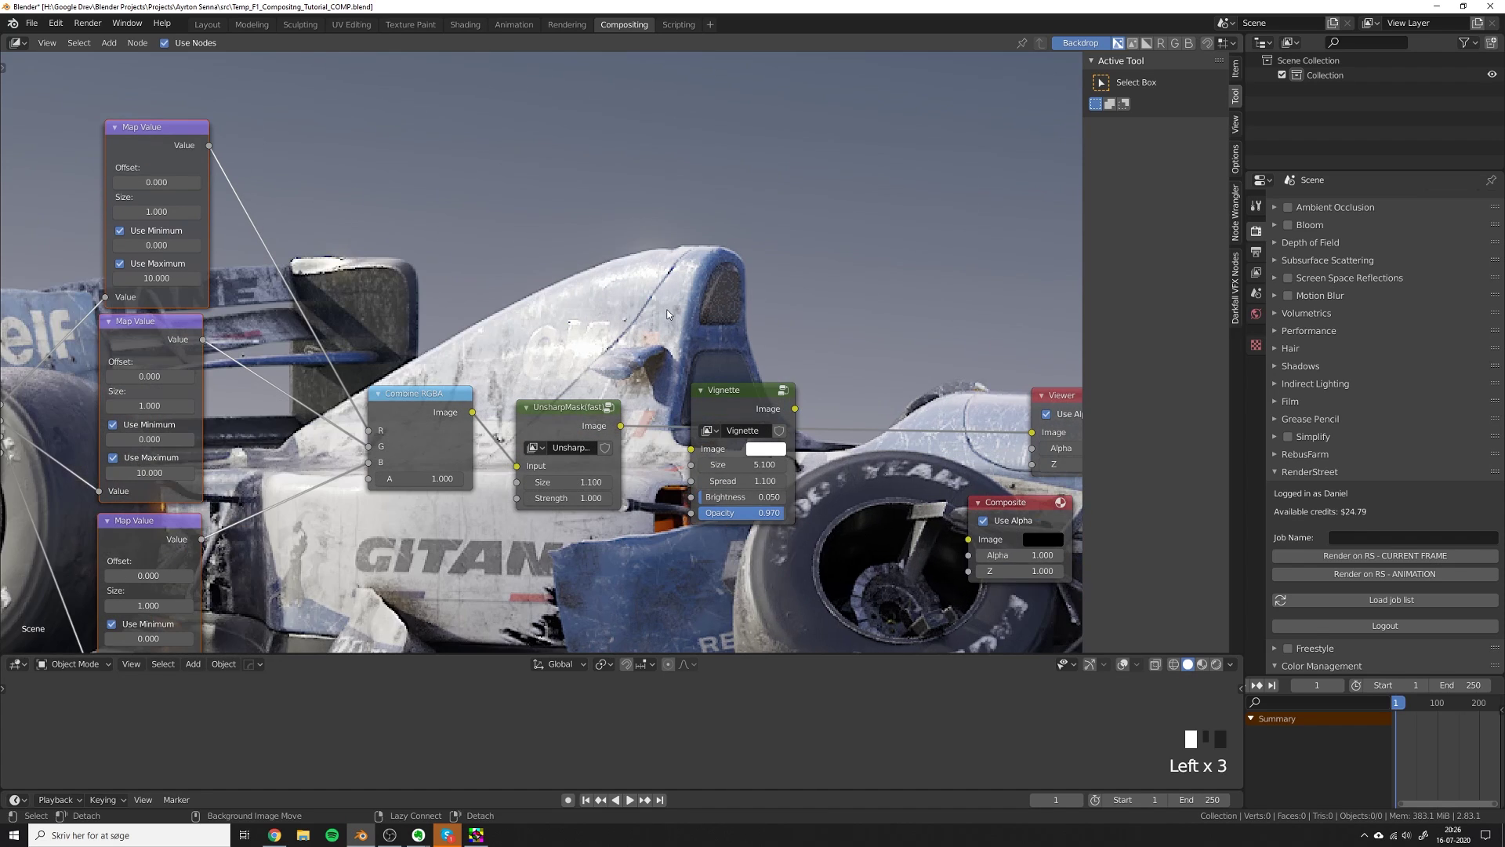
pyautogui.press('v')
pyautogui.press('v')
pyautogui.press('v')
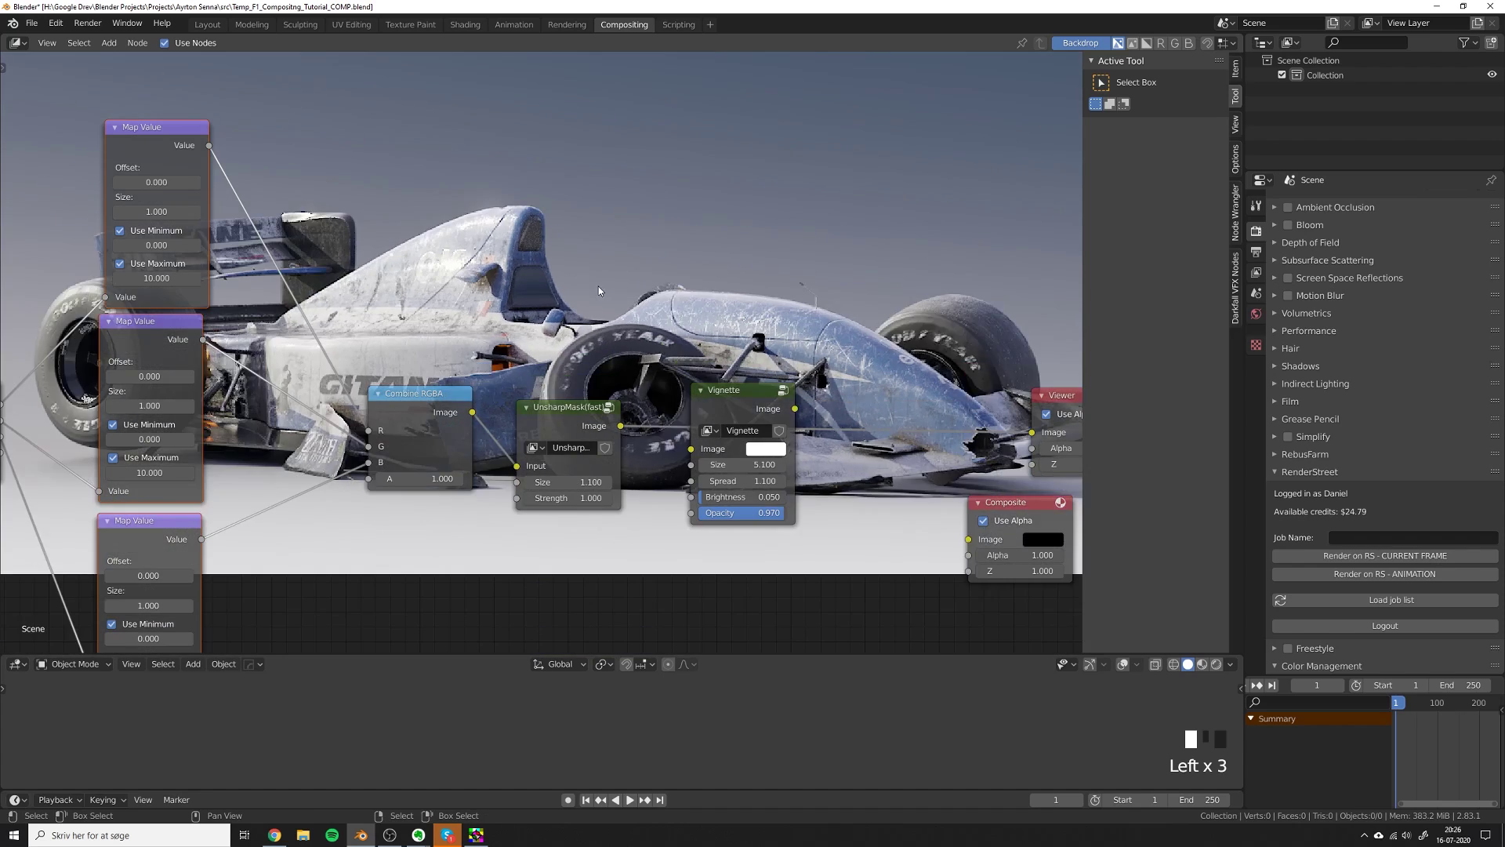
# Select the UnsharpMask node between Combine RGBA and Vignette.
pyautogui.moveTo(216, 527); pyautogui.dragTo(246, 534, button='middle')
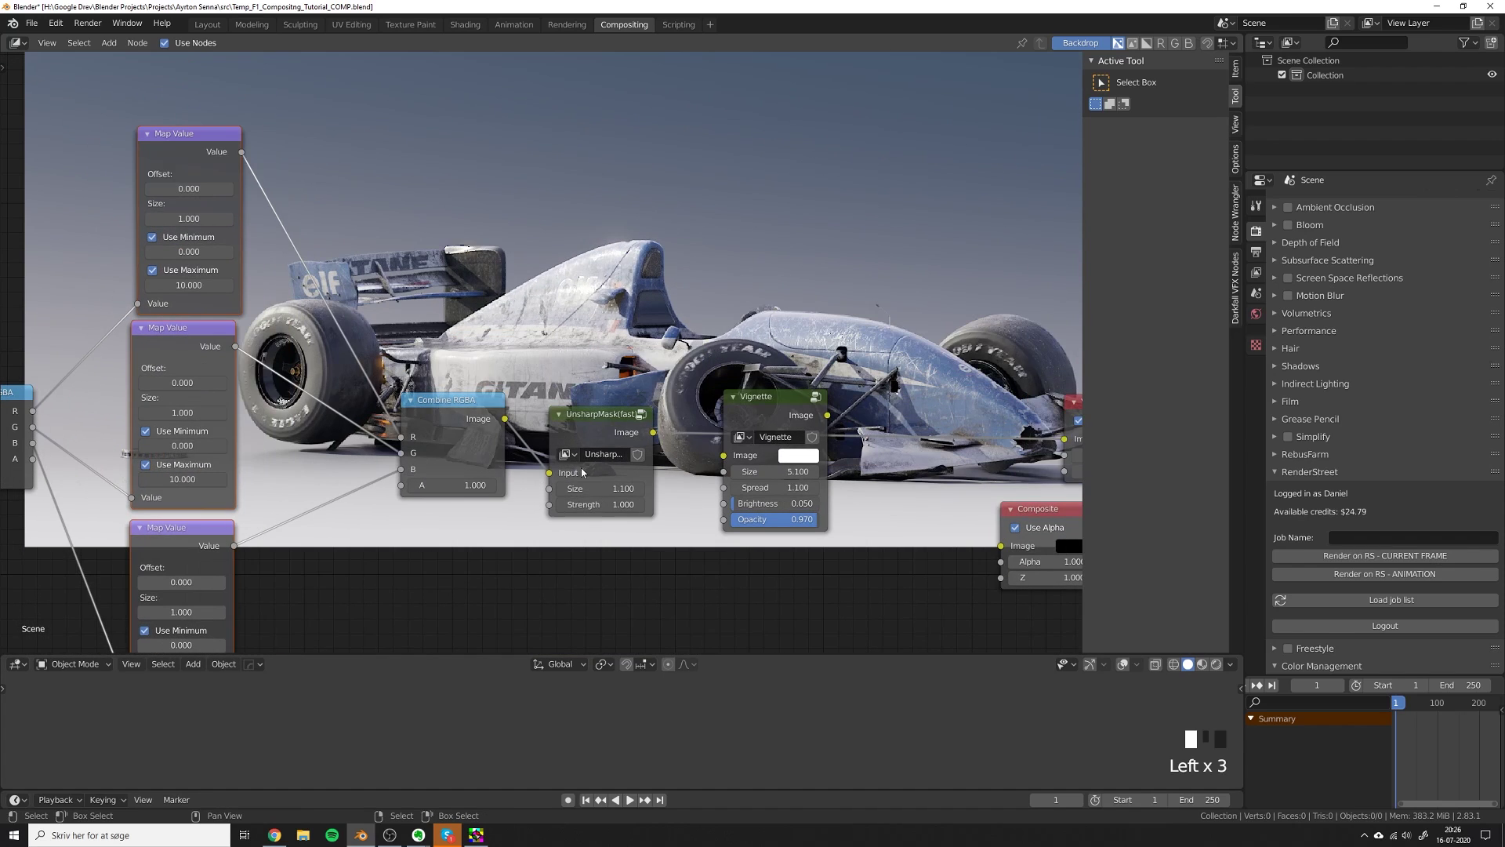
pyautogui.click(596, 424)
pyautogui.moveTo(596, 424); pyautogui.dragTo(550, 484, button='middle')
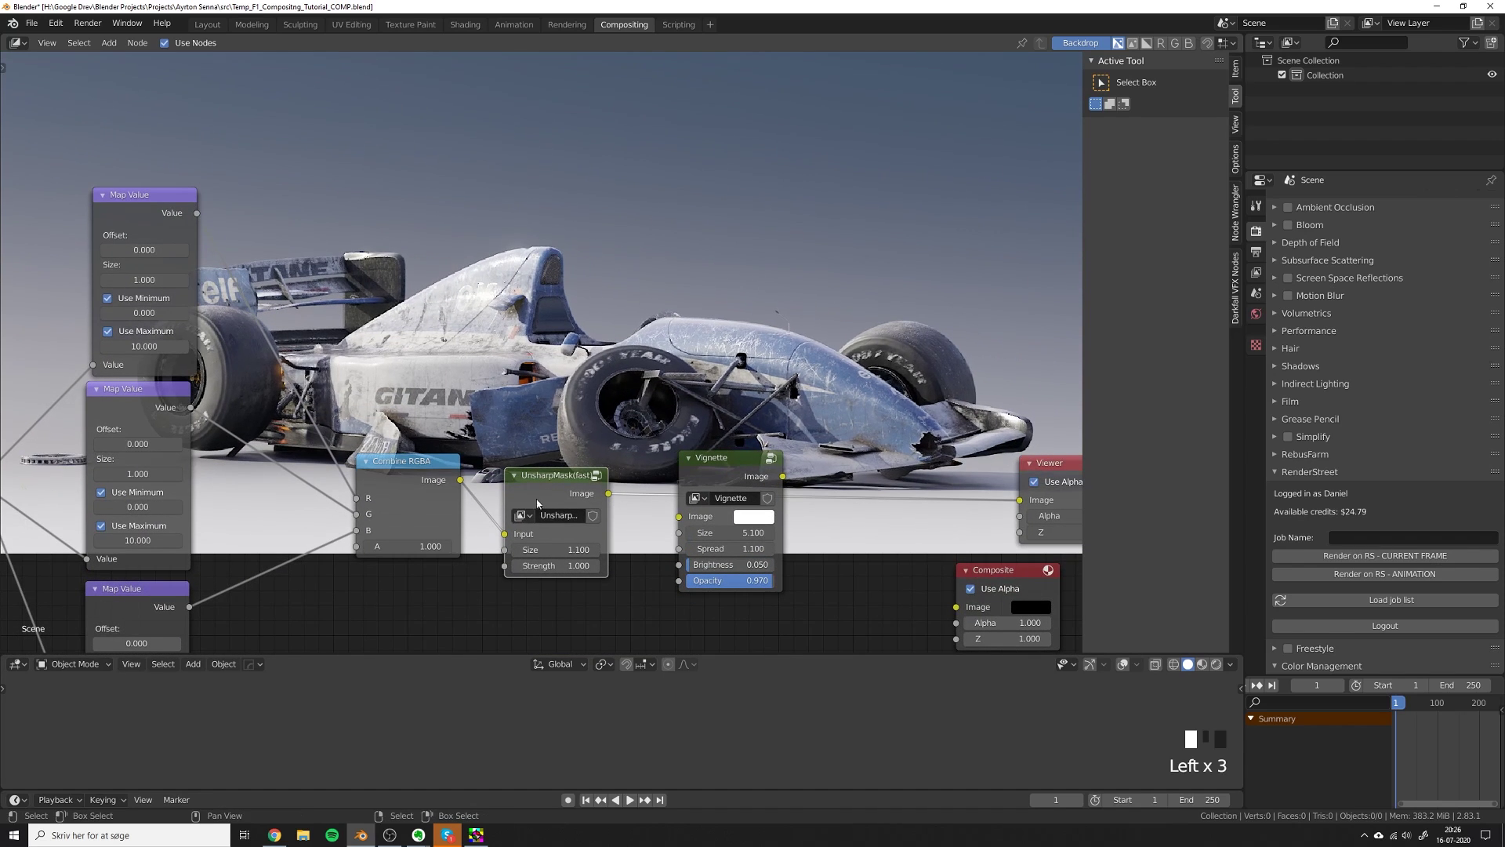
# Mute and unmute the UnsharpMask node to compare the sharpening on the front of the car.
pyautogui.press('m')
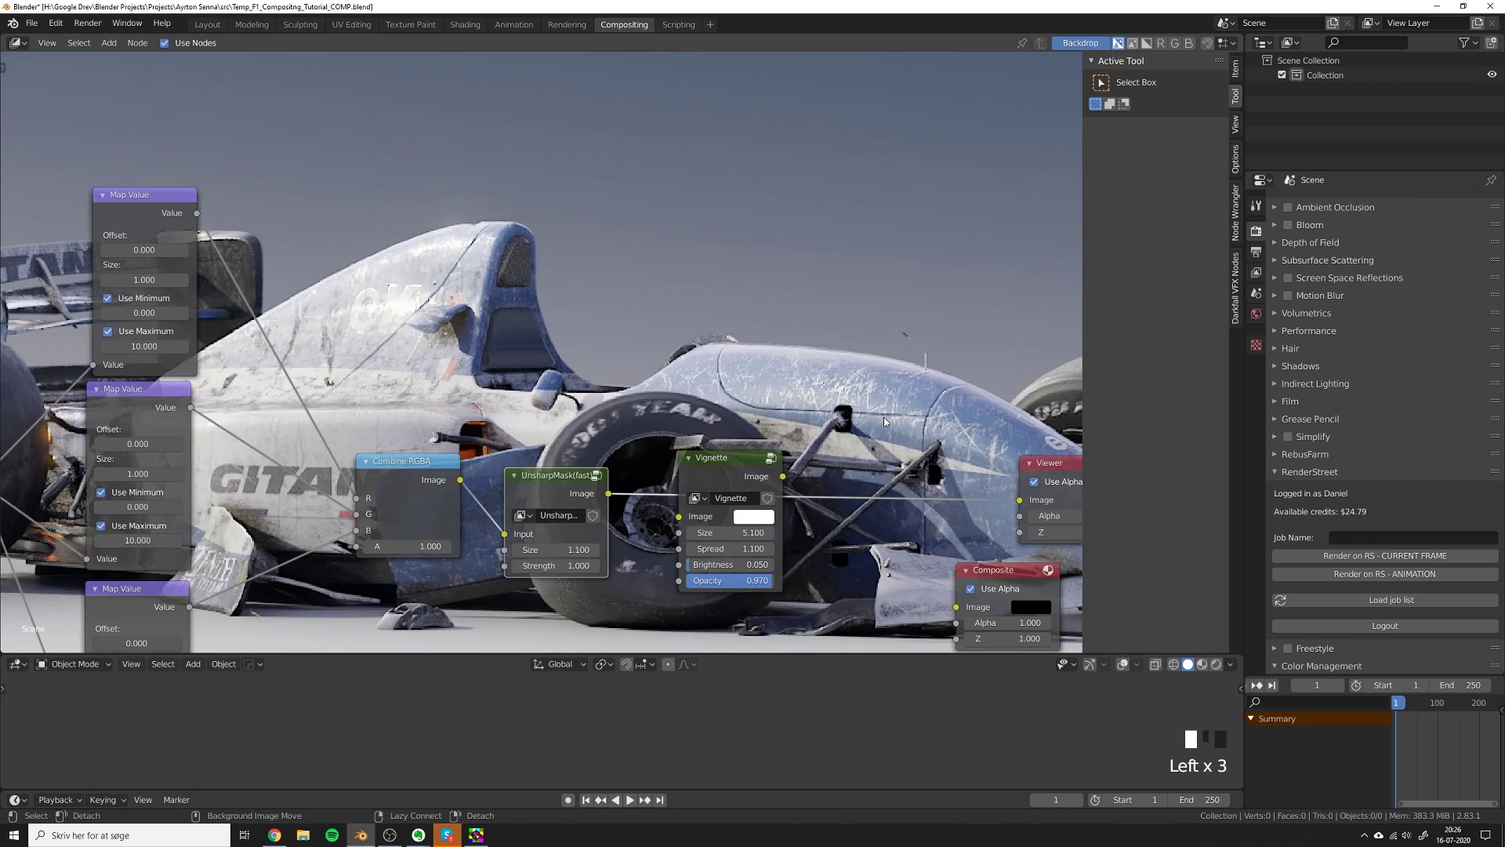
pyautogui.keyDown('alt'); pyautogui.moveTo(883, 416); pyautogui.dragTo(703, 359, button='middle'); pyautogui.keyUp('alt')
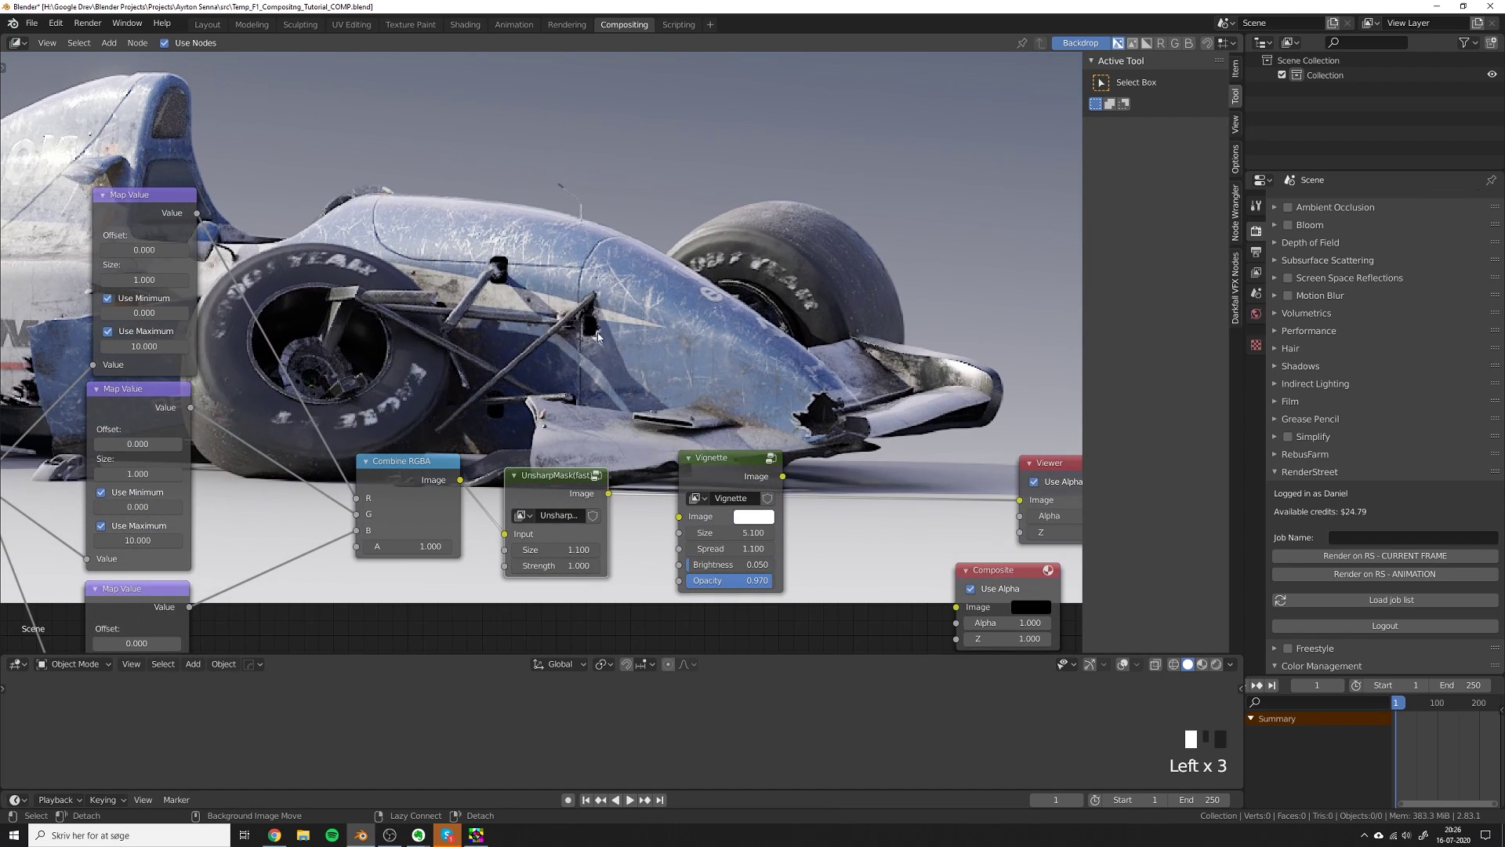
pyautogui.press('m')
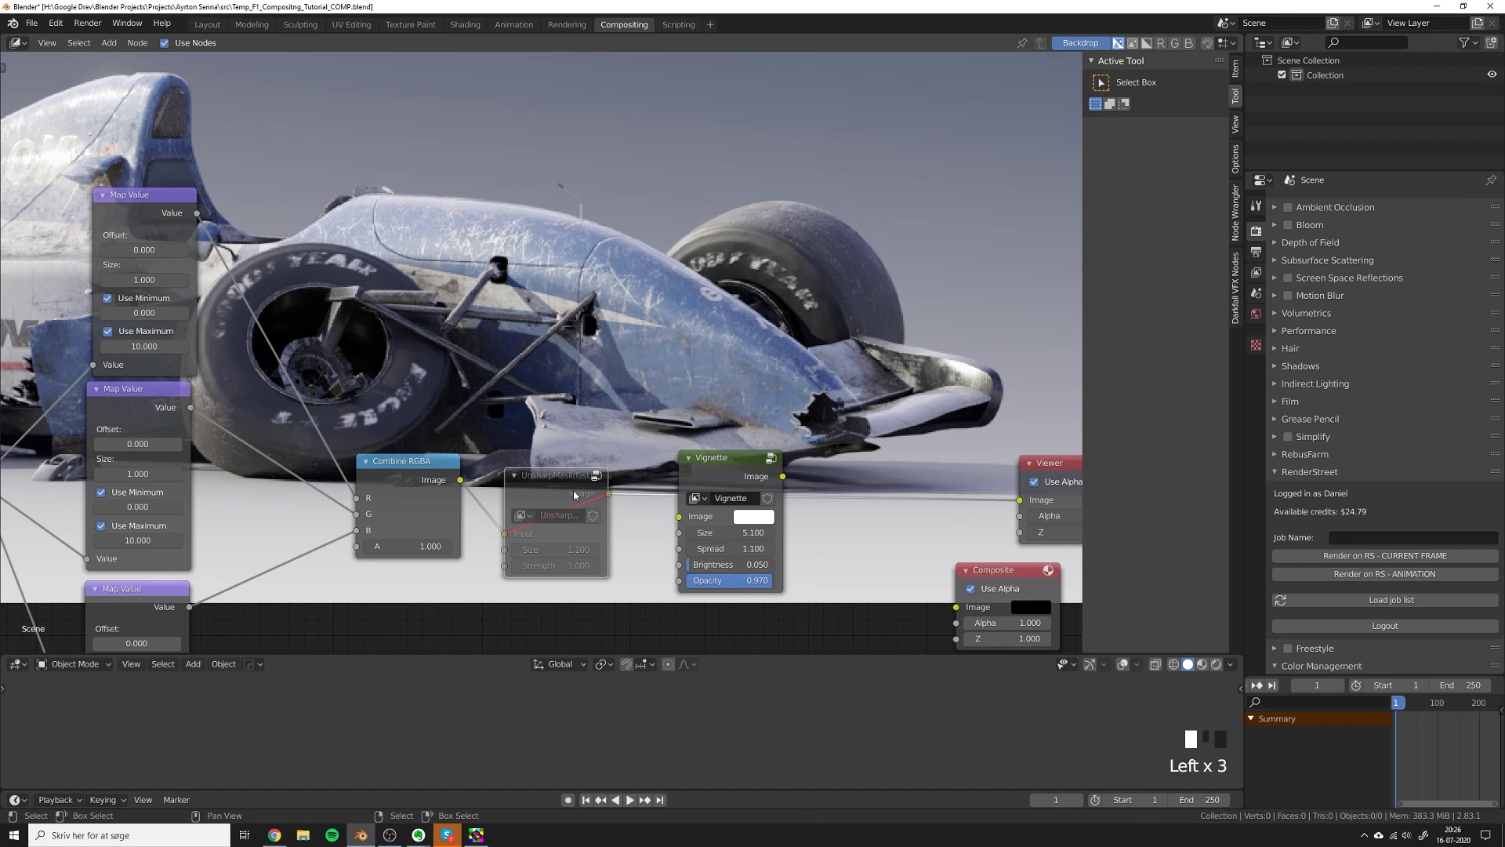
pyautogui.press('m')
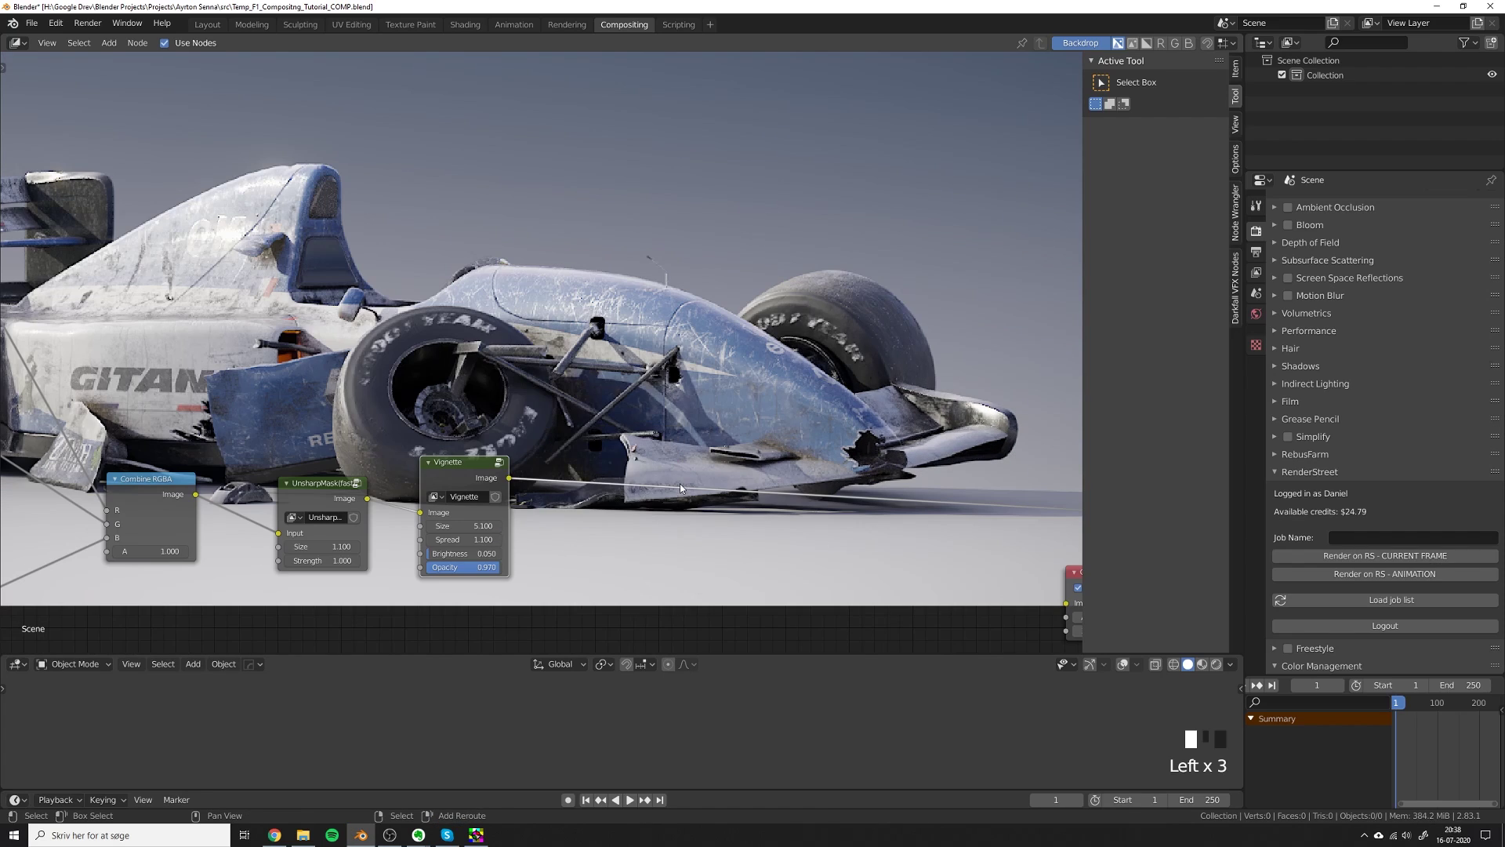
# Insert a Lens Distortion node between the Vignette and Viewer nodes and set its Dispersion to 0.007.
pyautogui.hotkey('shift', 'a')
pyautogui.click(679, 484)
pyautogui.write('lens')
pyautogui.press('Return')
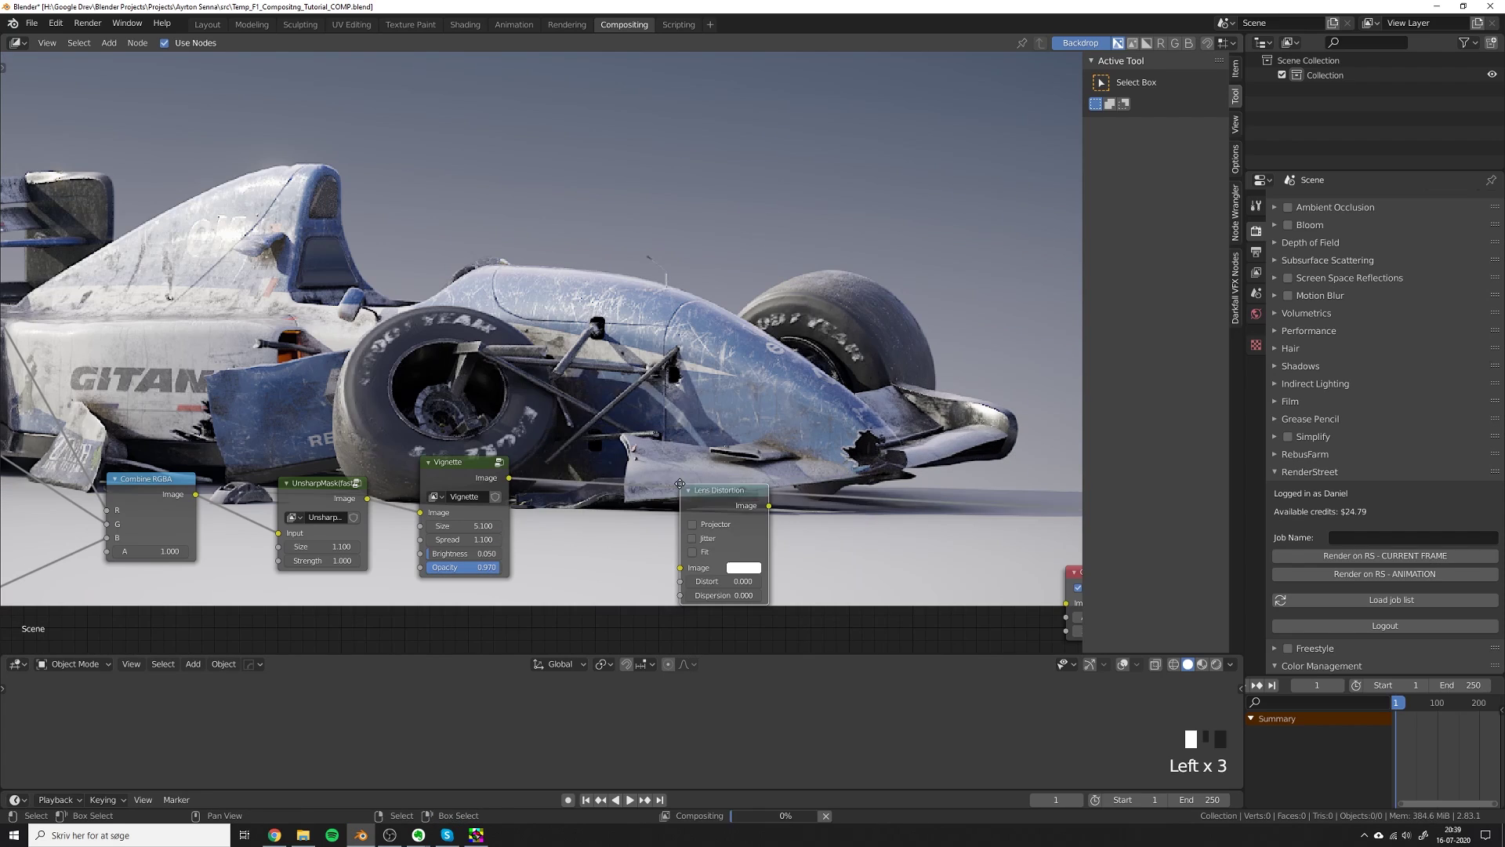
pyautogui.click(579, 429)
pyautogui.moveTo(678, 564); pyautogui.dragTo(638, 577, button='middle')
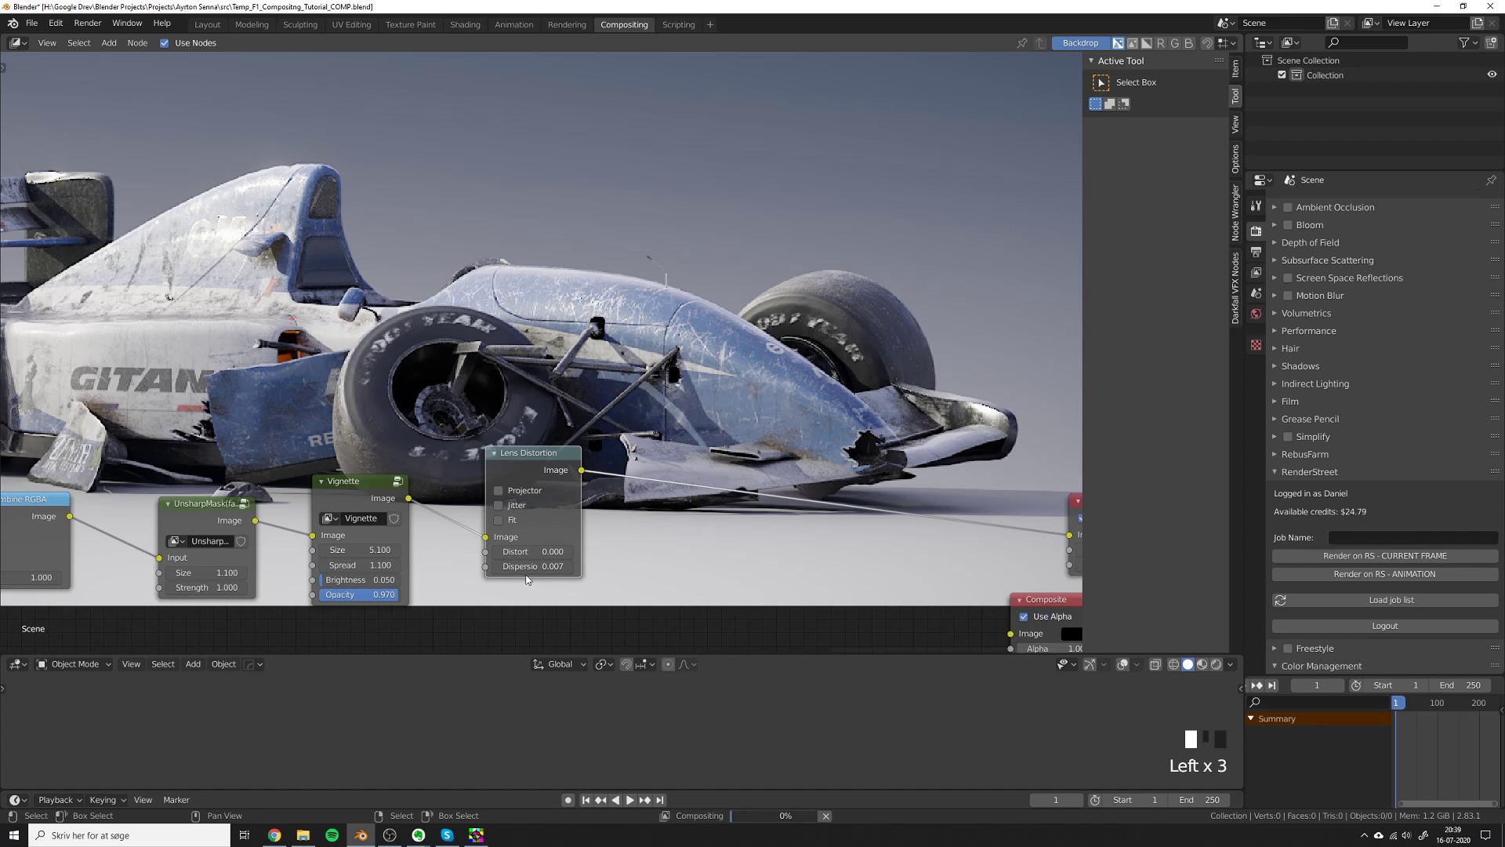
pyautogui.click(537, 566)
pyautogui.write('0.007')
pyautogui.press('Return')
# Examine the colour dispersion along the car's front wing, nose and image edges in the backdrop.
pyautogui.keyDown('alt'); pyautogui.moveTo(568, 373); pyautogui.dragTo(182, 317, button='middle'); pyautogui.keyUp('alt')
pyautogui.press('v')
pyautogui.press('v')
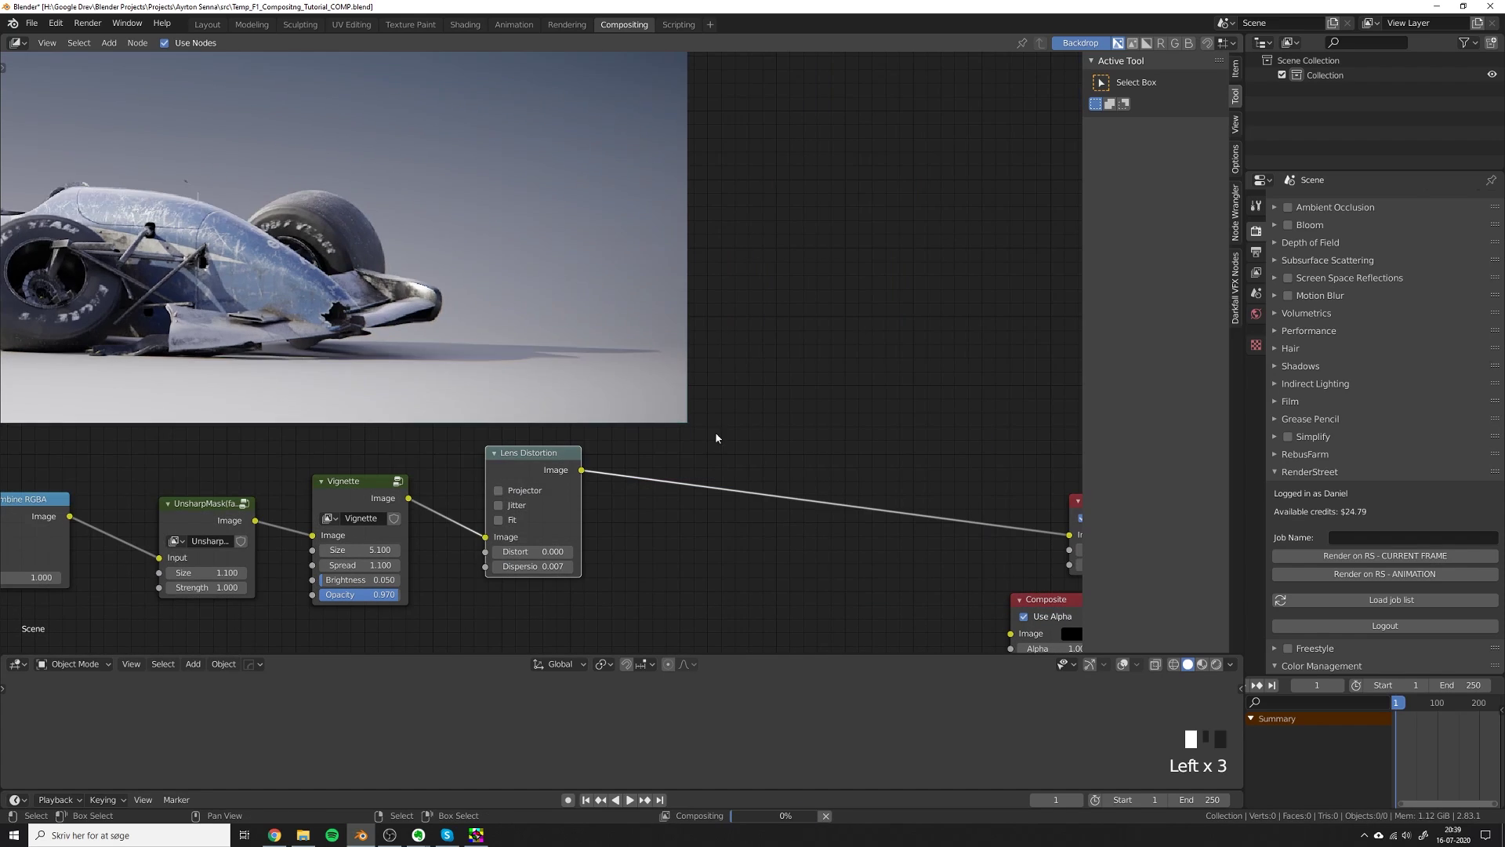
pyautogui.hotkey('alt', 'v')
pyautogui.hotkey('alt', 'v')
pyautogui.hotkey('alt', 'v')
pyautogui.hotkey('alt', 'v')
pyautogui.keyDown('alt'); pyautogui.moveTo(925, 486); pyautogui.dragTo(687, 312, button='middle'); pyautogui.keyUp('alt')
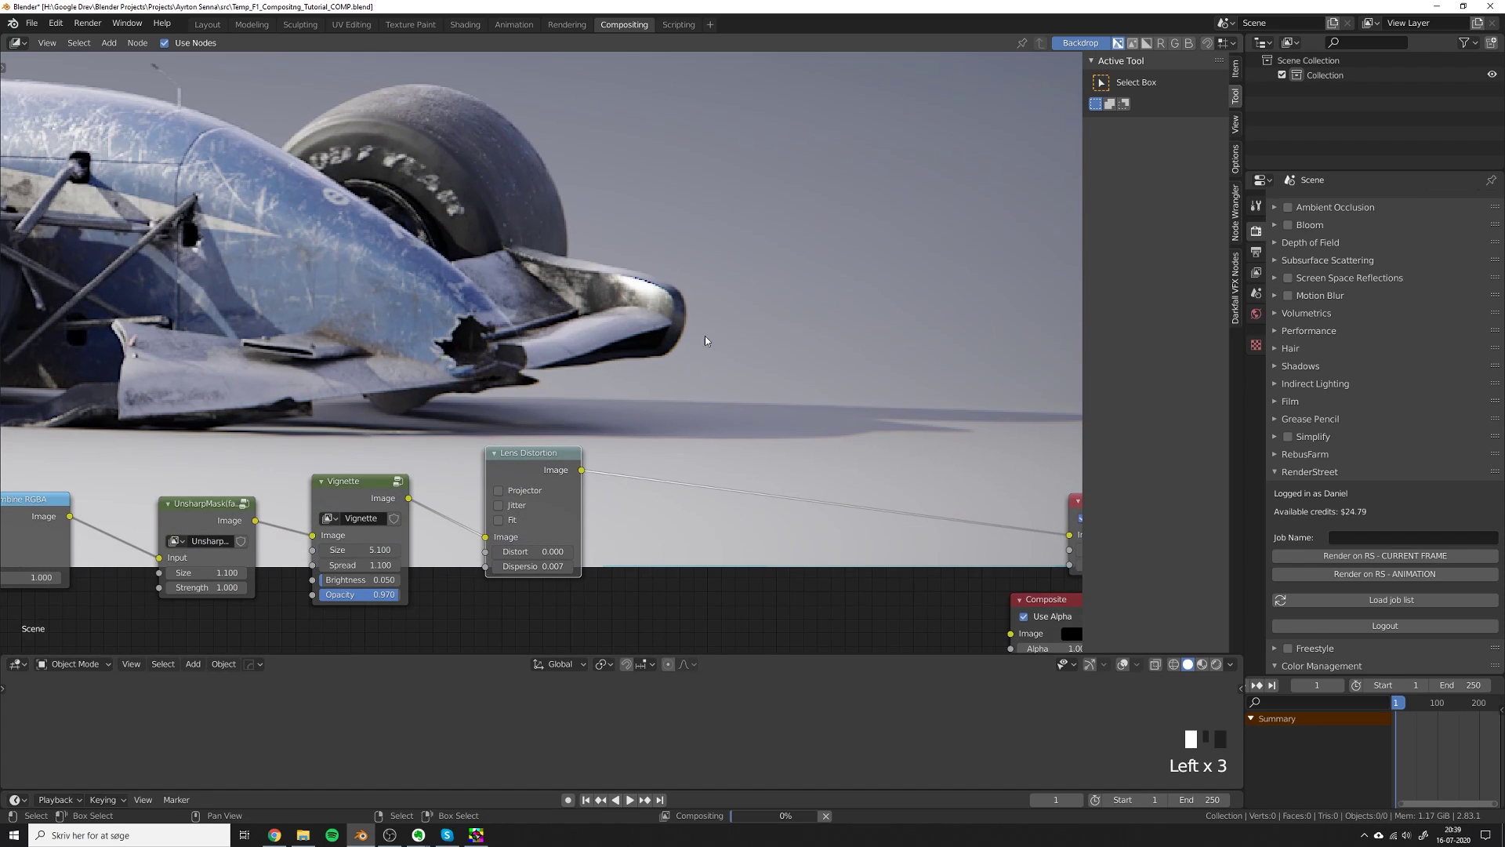
pyautogui.keyDown('alt'); pyautogui.moveTo(585, 328); pyautogui.dragTo(845, 370, button='middle'); pyautogui.keyUp('alt')
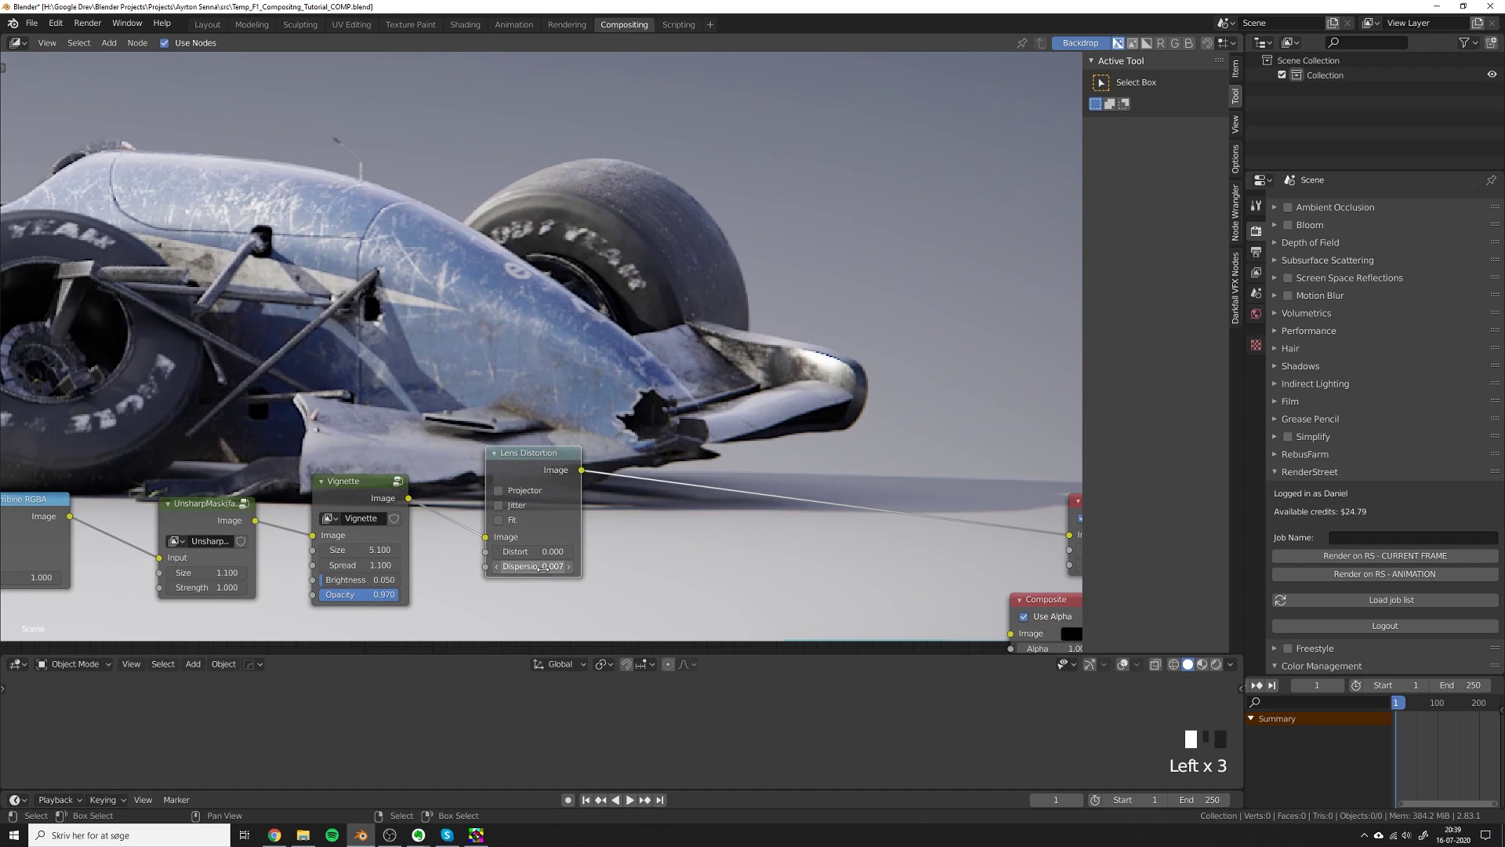
pyautogui.keyDown('alt'); pyautogui.moveTo(533, 565); pyautogui.dragTo(909, 651, button='middle'); pyautogui.keyUp('alt')
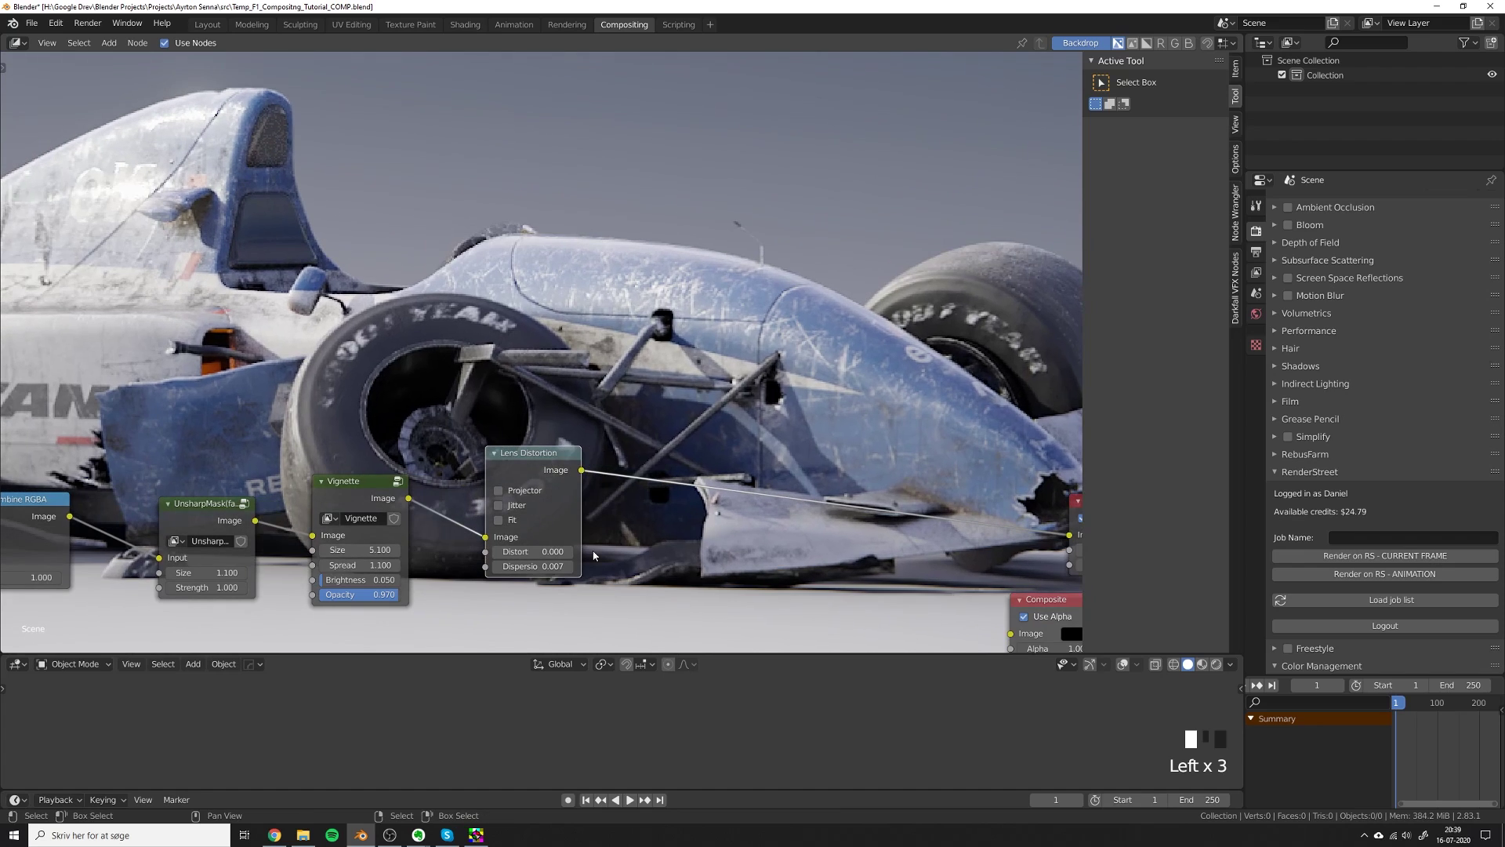
# Try a Distort value of -0.002 on the Lens Distortion node and set it back to 0.
pyautogui.click(532, 551)
pyautogui.press('Left')
pyautogui.write('-')
pyautogui.press('Return')
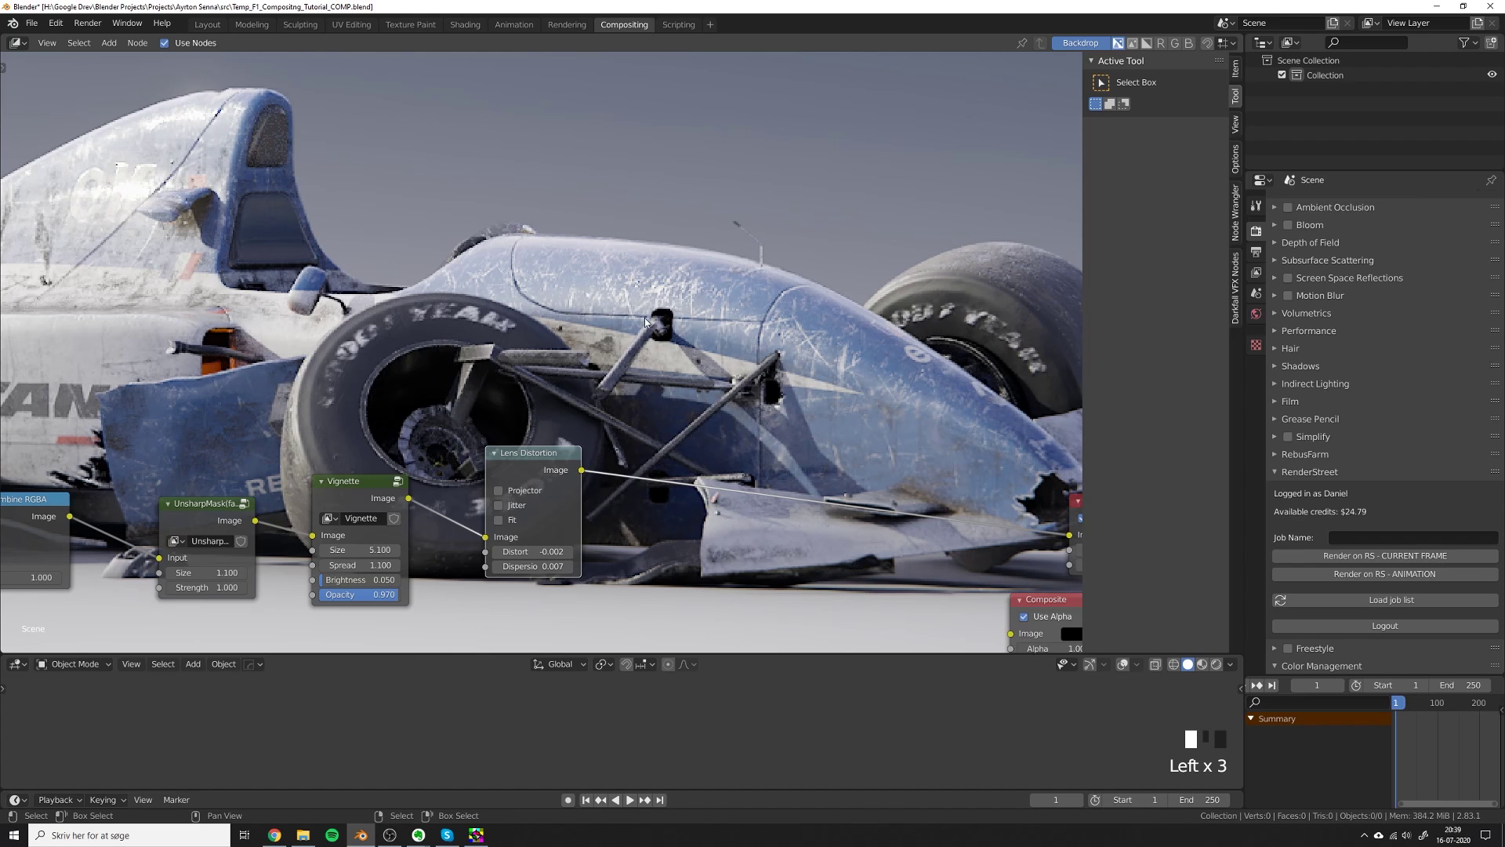
pyautogui.click(535, 553)
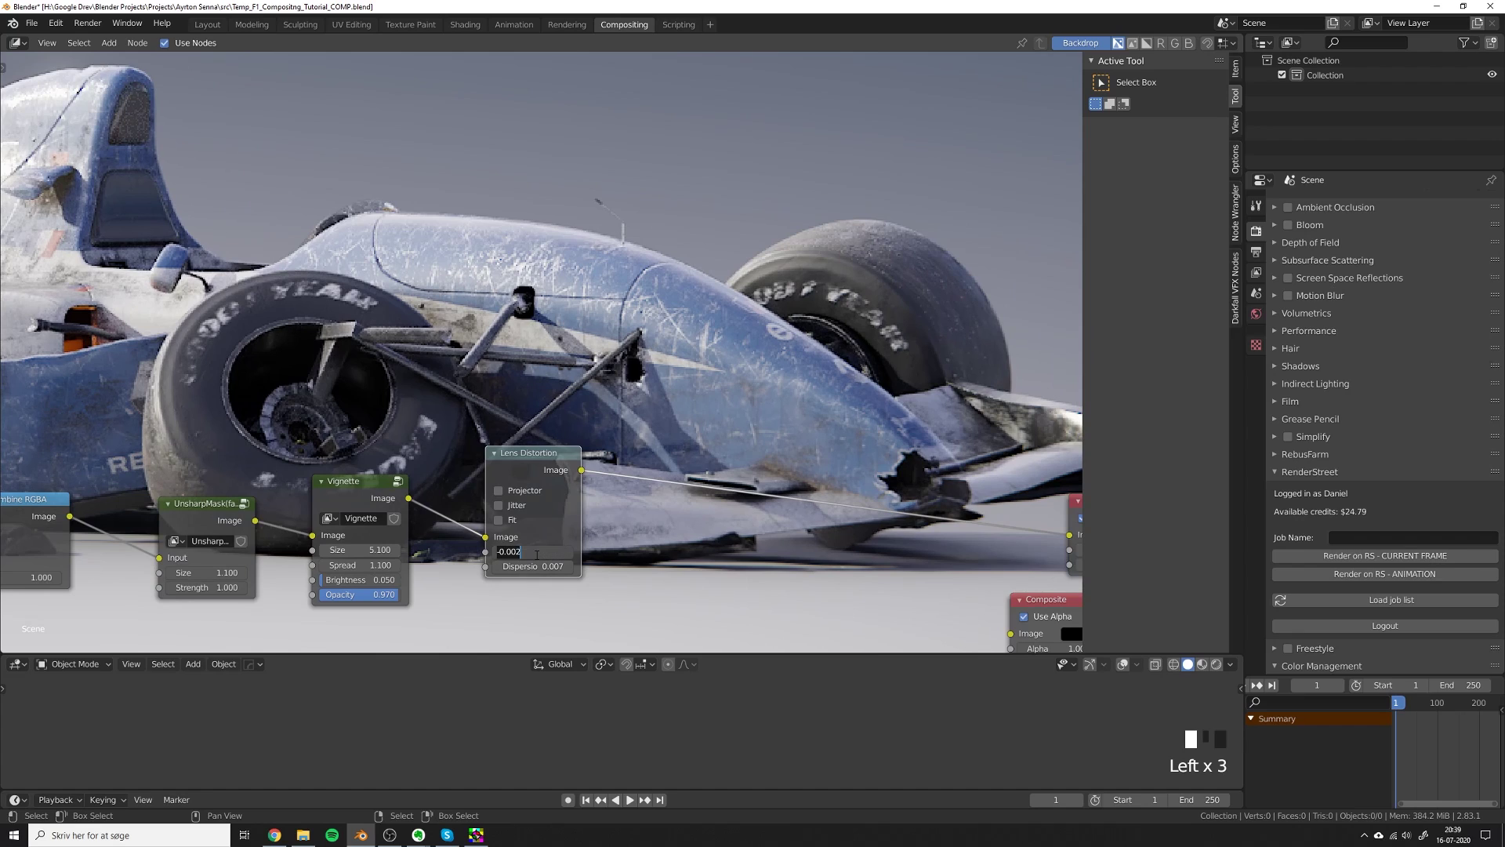
pyautogui.press('BackSpace')
pyautogui.write('0')
pyautogui.press('Return')
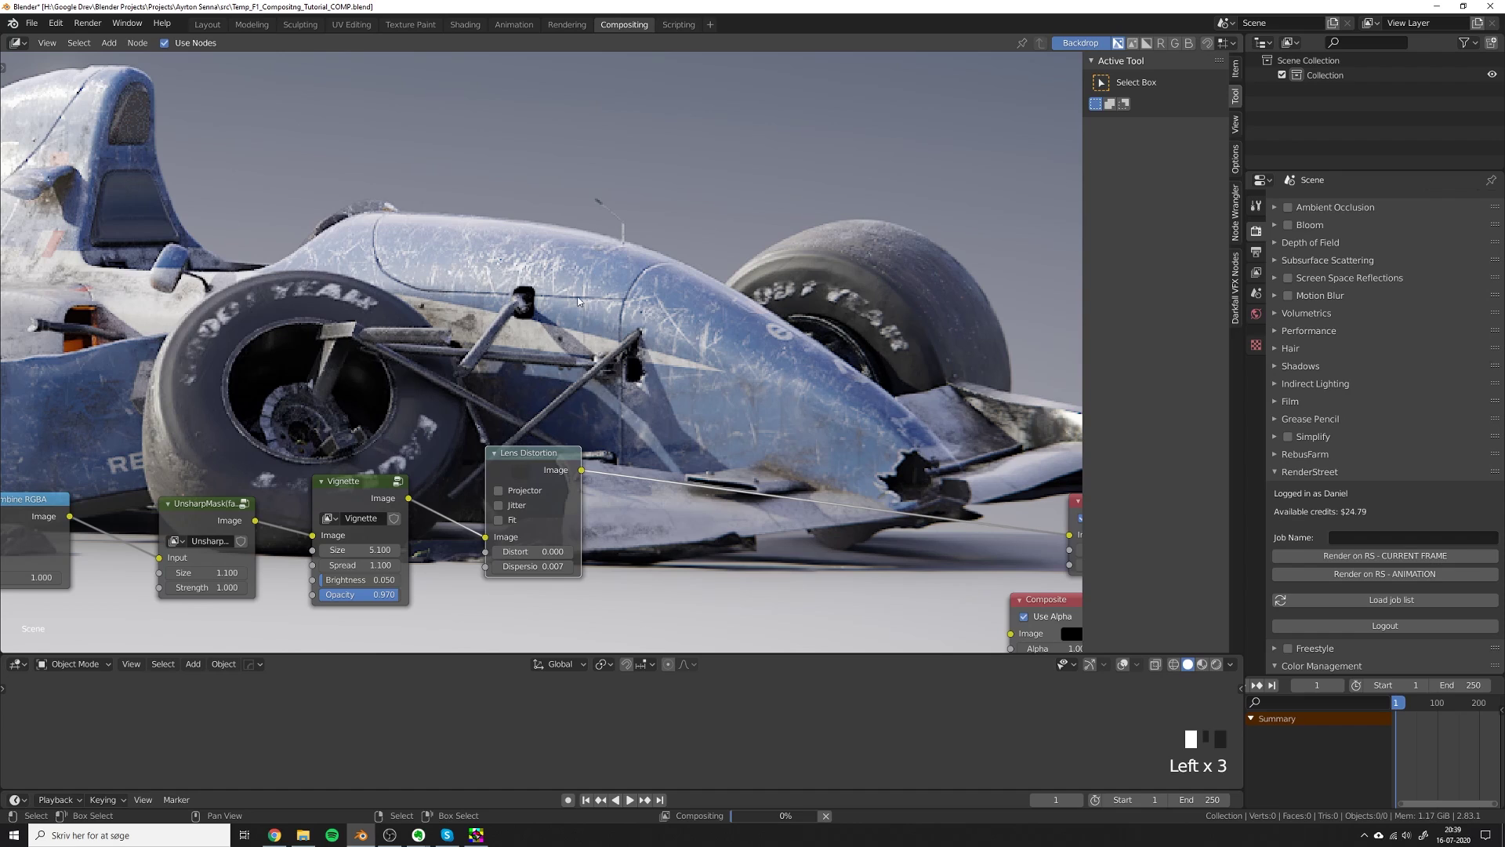
# Set the Lens Distortion node's Distort to -0.002.
pyautogui.click(530, 552)
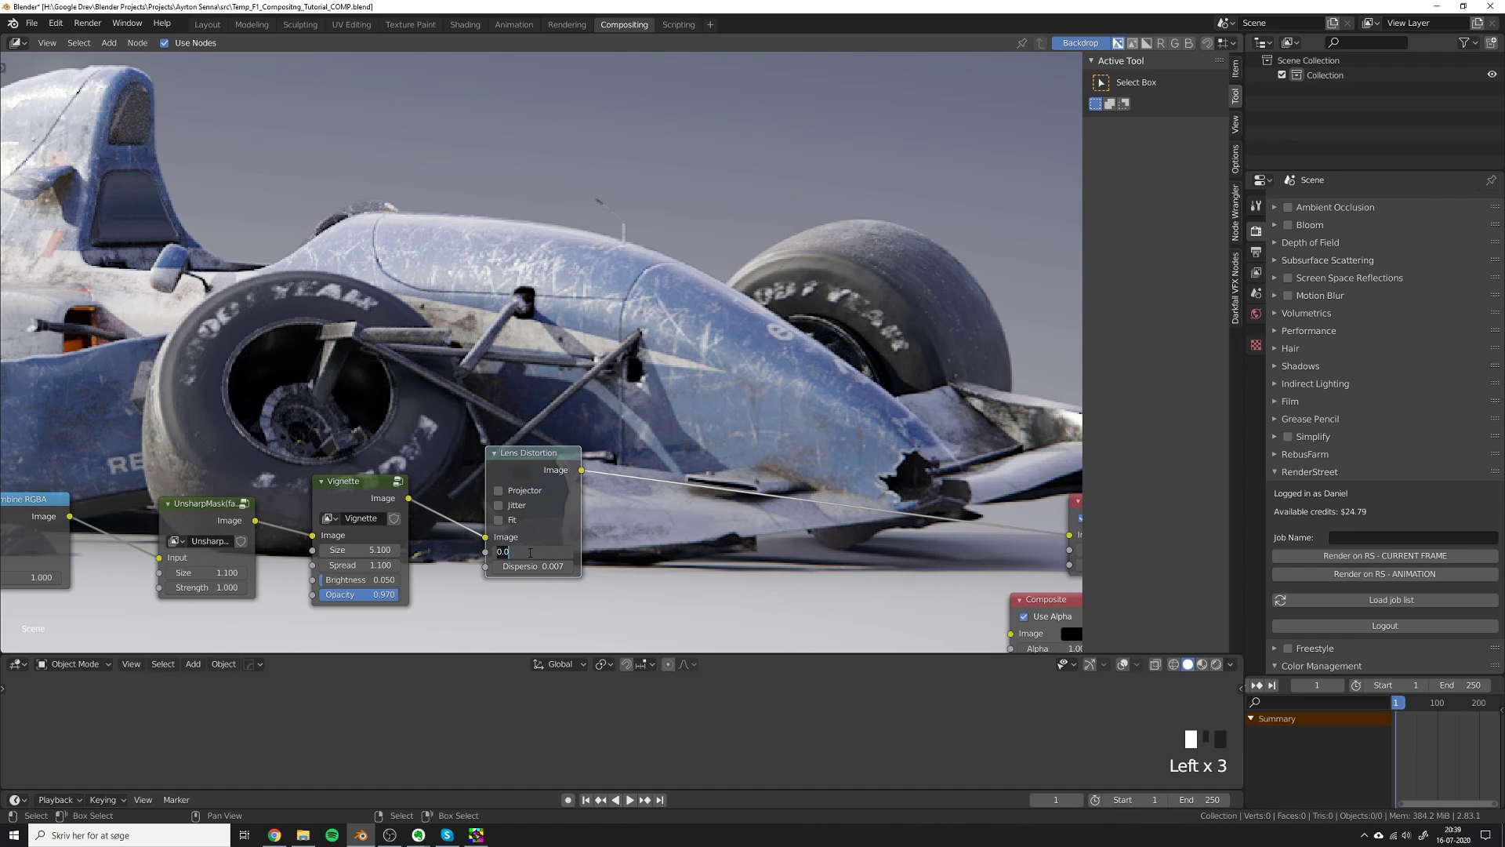
pyautogui.write('-0.002')
pyautogui.press('Return')
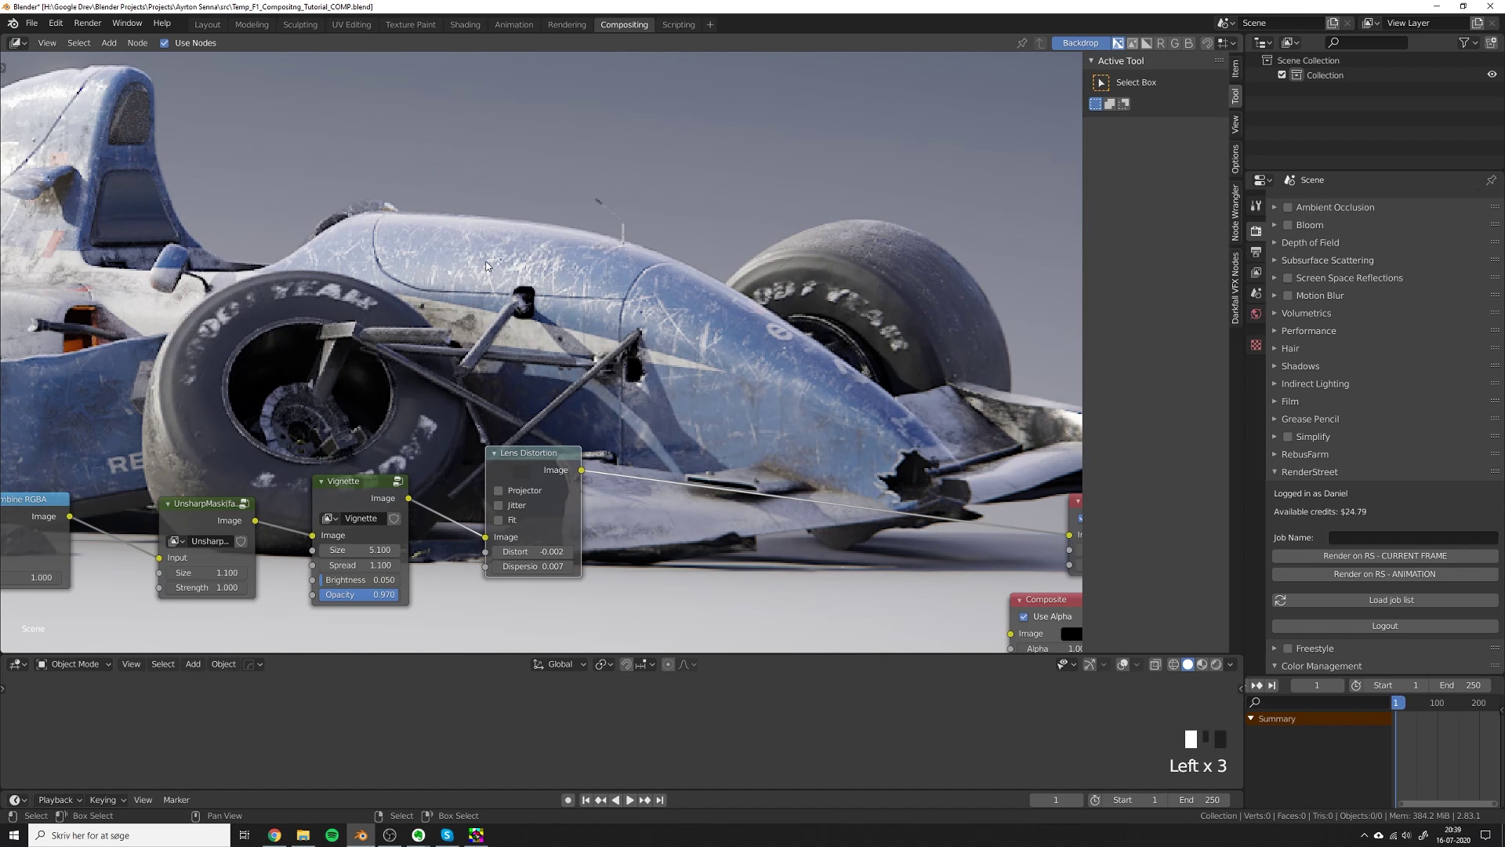
# Duplicate the UnsharpMask node to the output side of Lens Distortion and delete the original while keeping its links connected.
pyautogui.scroll(-1, 351, 510)
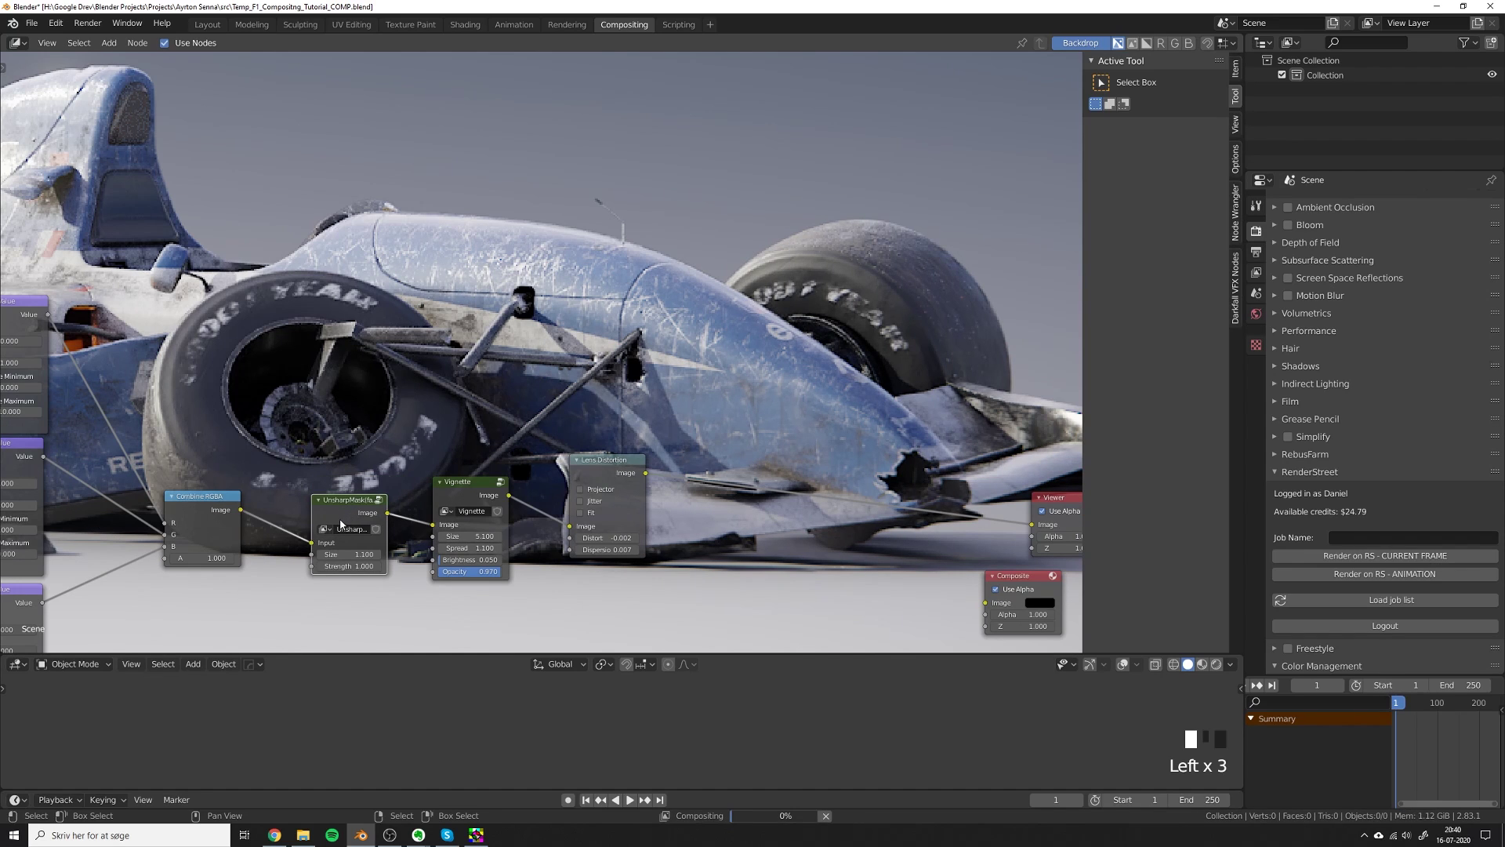
pyautogui.hotkey('shift', 'd')
pyautogui.click(757, 468)
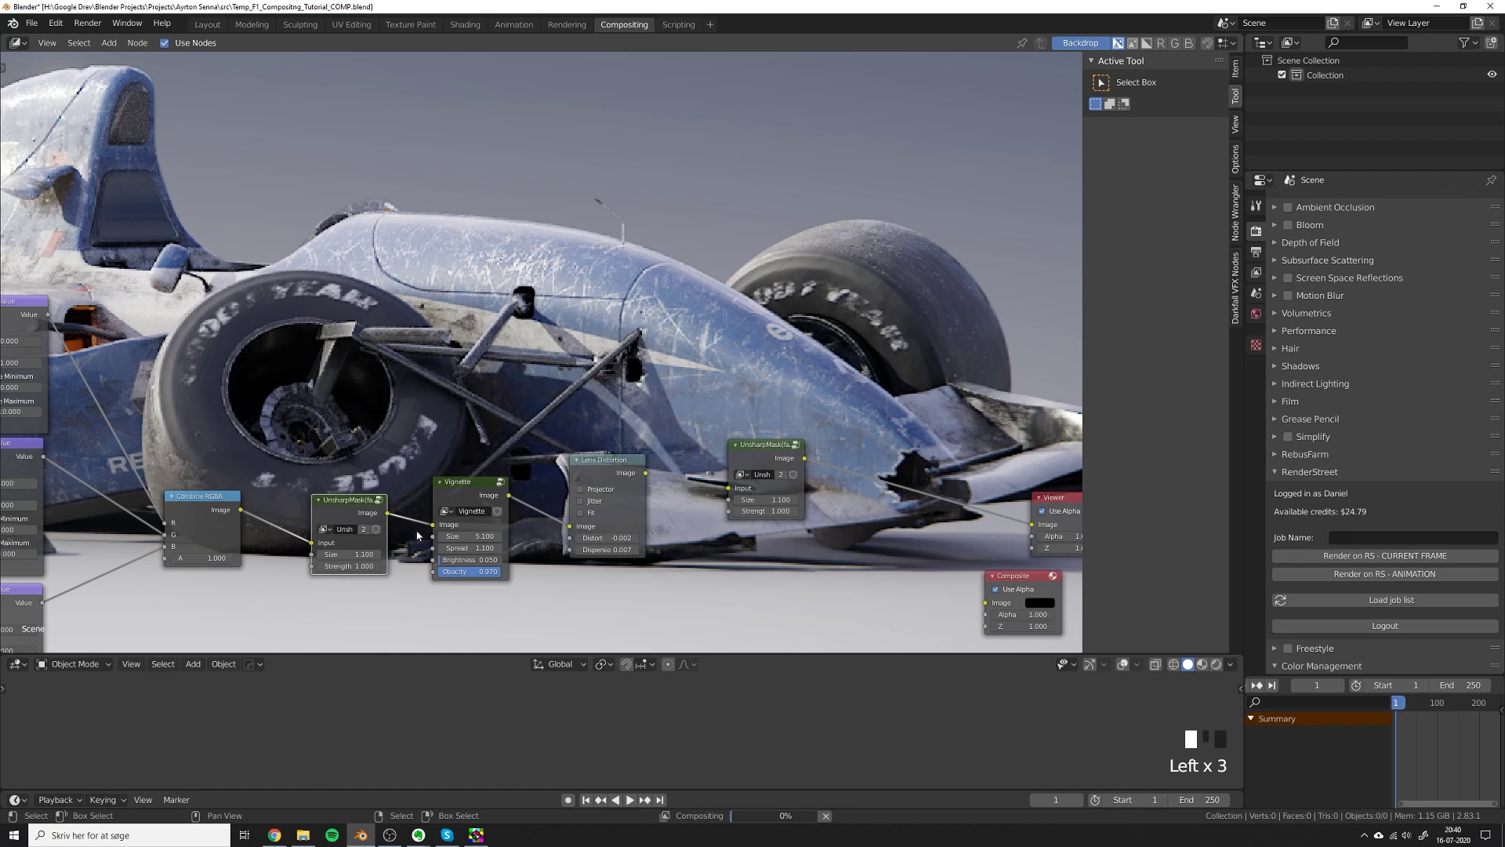
pyautogui.hotkey('ctrl', 'x')
# Replace the Vignette before Lens Distortion with a duplicate after UnsharpMask, and move the reordered nodes closer to Combine RGBA.
pyautogui.moveTo(463, 493); pyautogui.dragTo(400, 475)
pyautogui.hotkey('shift', 'd')
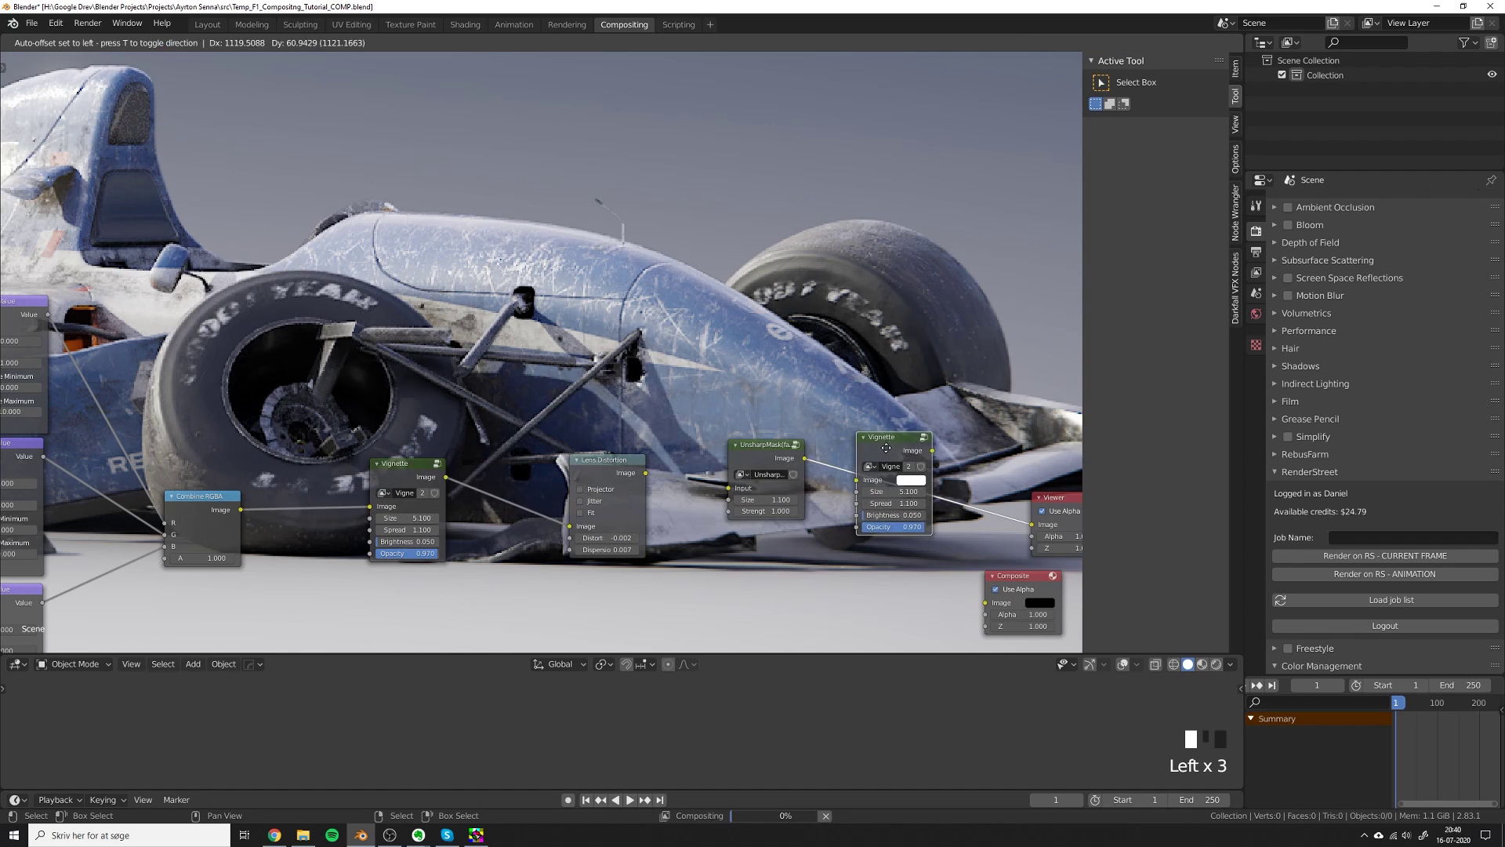
pyautogui.click(884, 450)
pyautogui.click(424, 475)
pyautogui.hotkey('ctrl', 'x')
pyautogui.moveTo(529, 384); pyautogui.dragTo(989, 523)
pyautogui.moveTo(879, 443); pyautogui.dragTo(546, 477)
pyautogui.keyDown('shift'); pyautogui.click(566, 472); pyautogui.keyUp('shift')
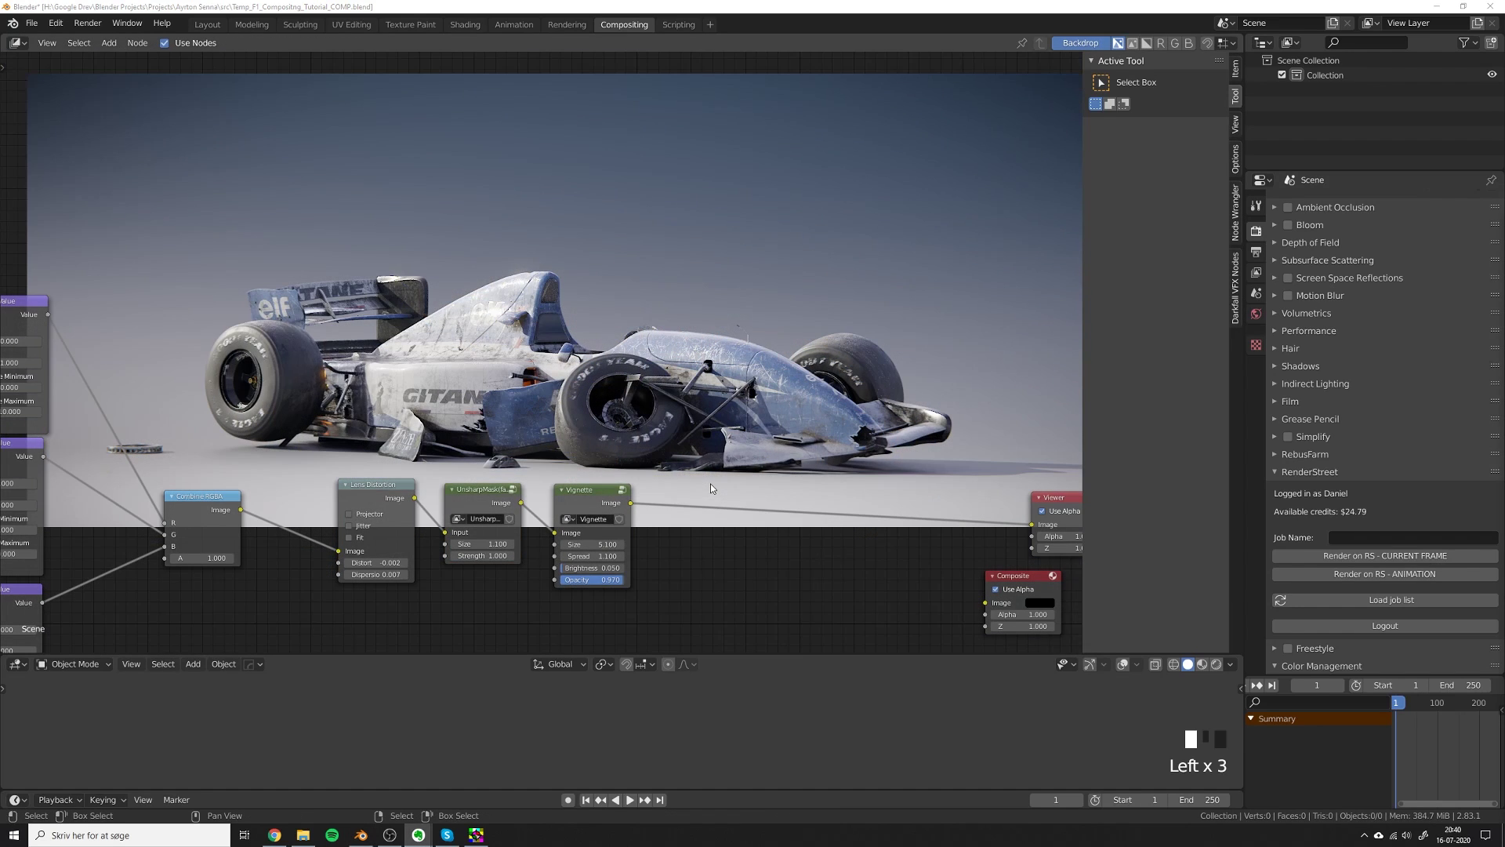
pyautogui.click(770, 452)
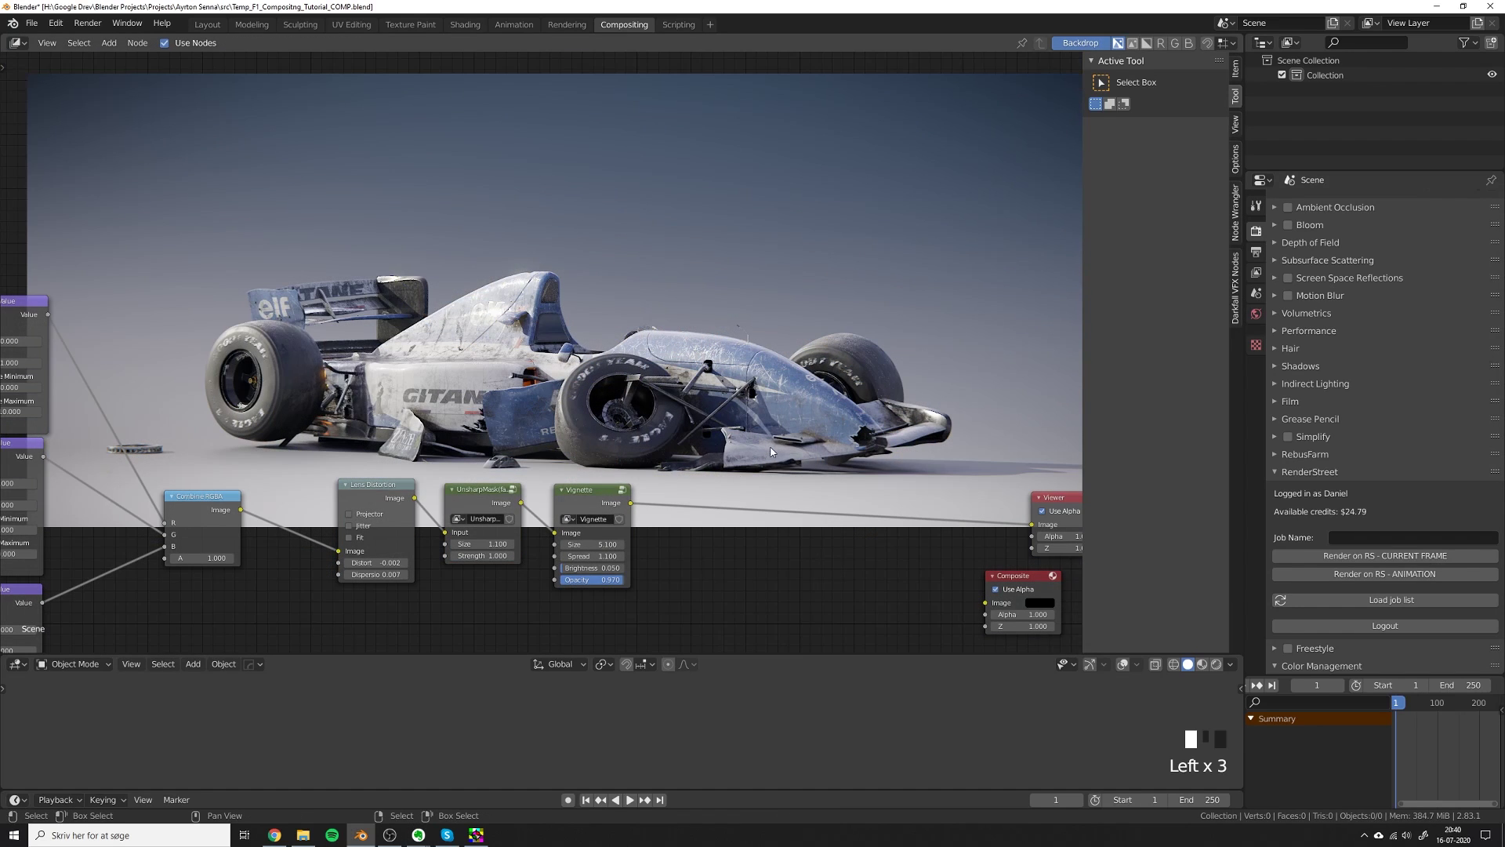
# Add the Noise node group between the Vignette and Viewer nodes.
pyautogui.moveTo(770, 451); pyautogui.dragTo(744, 457, button='middle')
pyautogui.hotkey('shift', 'a')
pyautogui.click(743, 457)
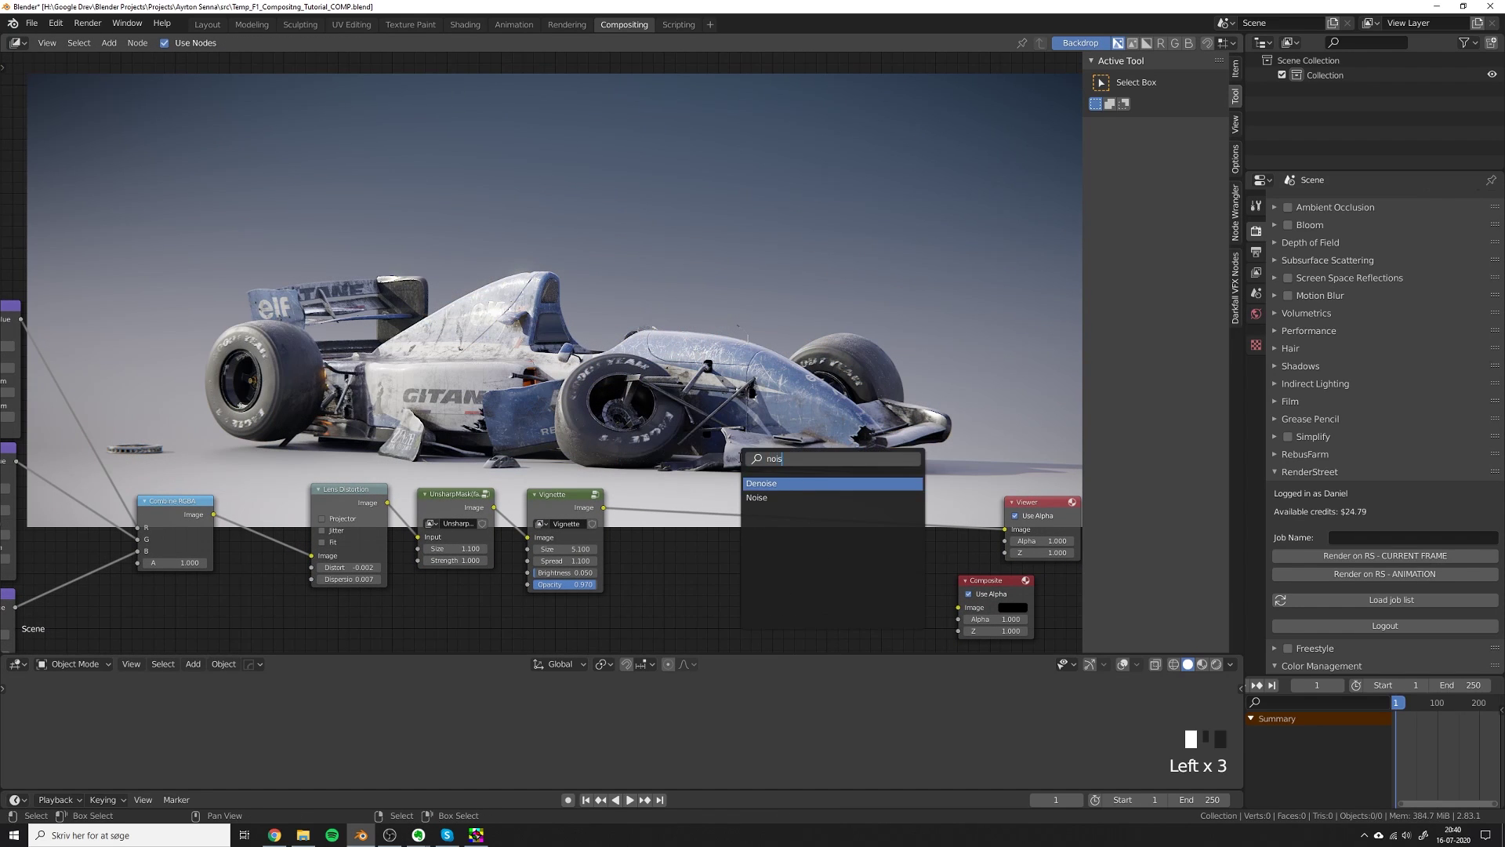
pyautogui.press('Escape')
pyautogui.hotkey('shift', 'a')
pyautogui.moveTo(715, 603)
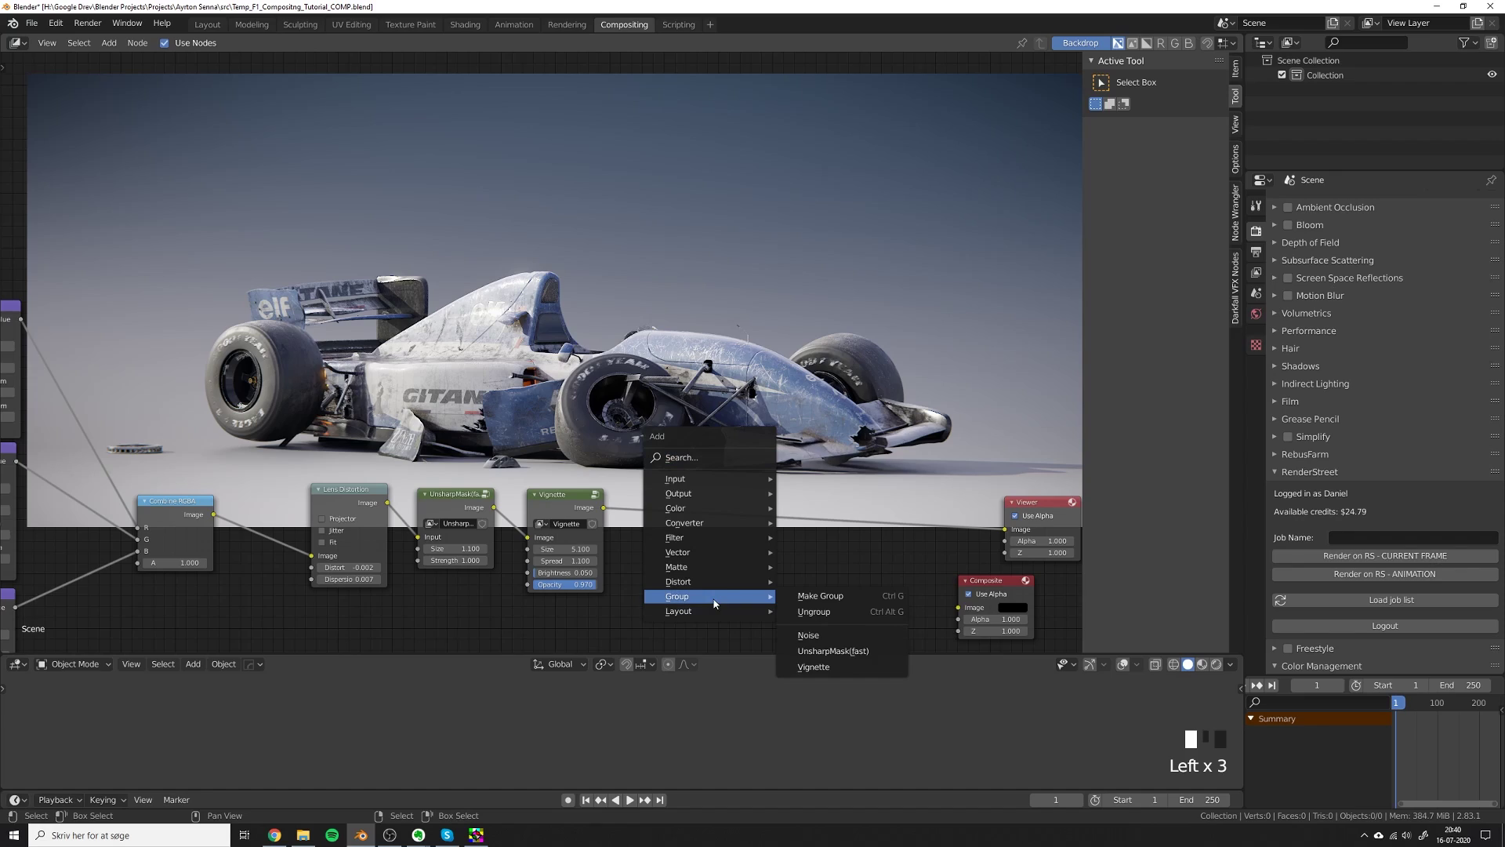
pyautogui.click(825, 636)
pyautogui.click(663, 468)
# Try a size of 0.5 on X, Y and Z of the Noise node.
pyautogui.hotkey('alt', 'v')
pyautogui.hotkey('alt', 'v')
pyautogui.hotkey('alt', 'v')
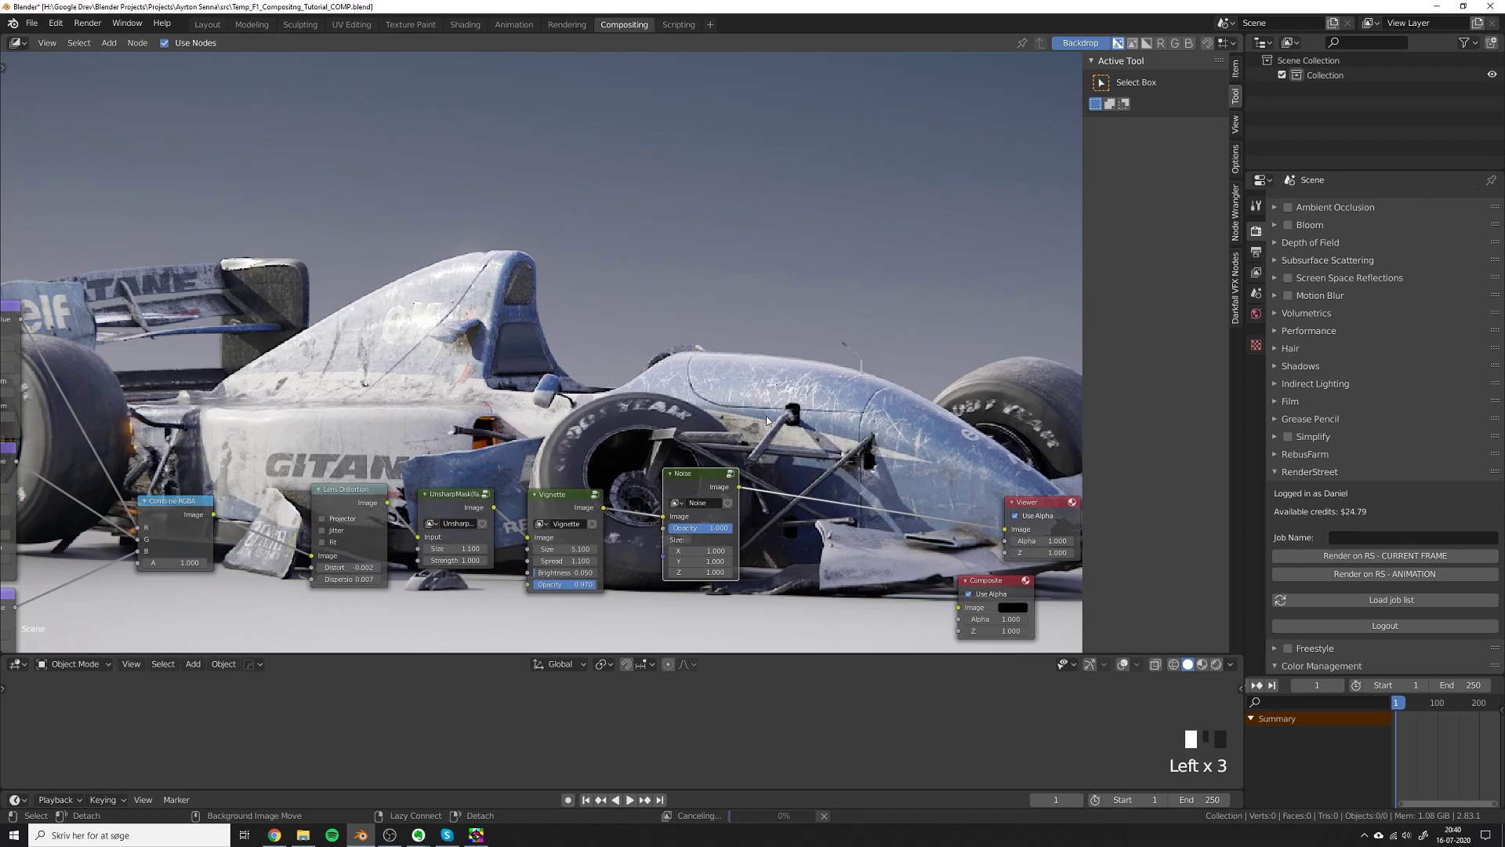
pyautogui.moveTo(625, 416)
pyautogui.keyDown('alt'); pyautogui.mouseDown(button='middle')
pyautogui.moveTo(674, 364)
pyautogui.moveTo(611, 416)
pyautogui.mouseUp(button='middle'); pyautogui.keyUp('alt')
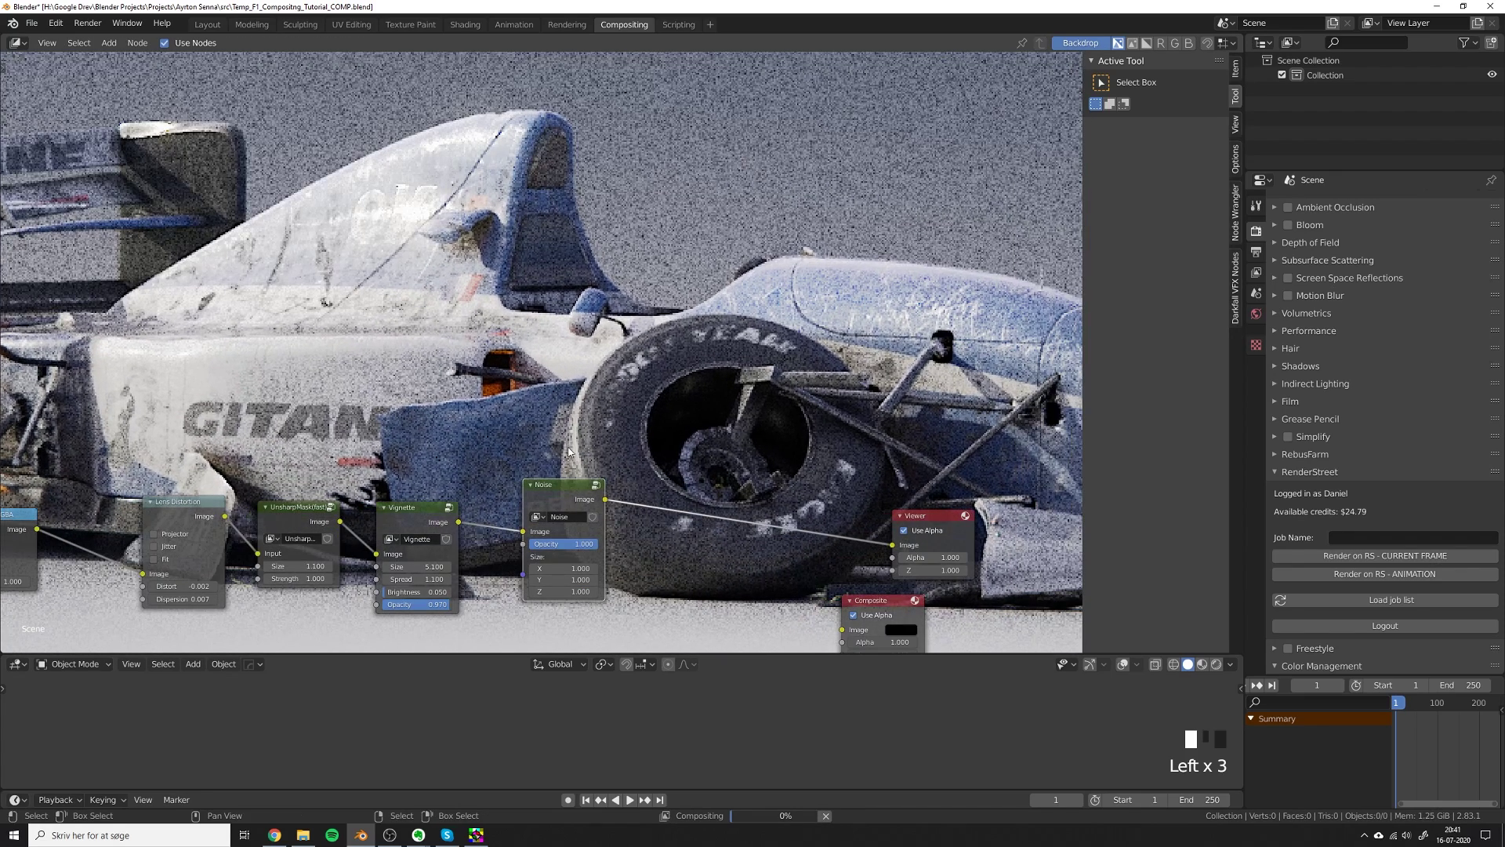
pyautogui.moveTo(537, 515); pyautogui.dragTo(617, 461, button='middle')
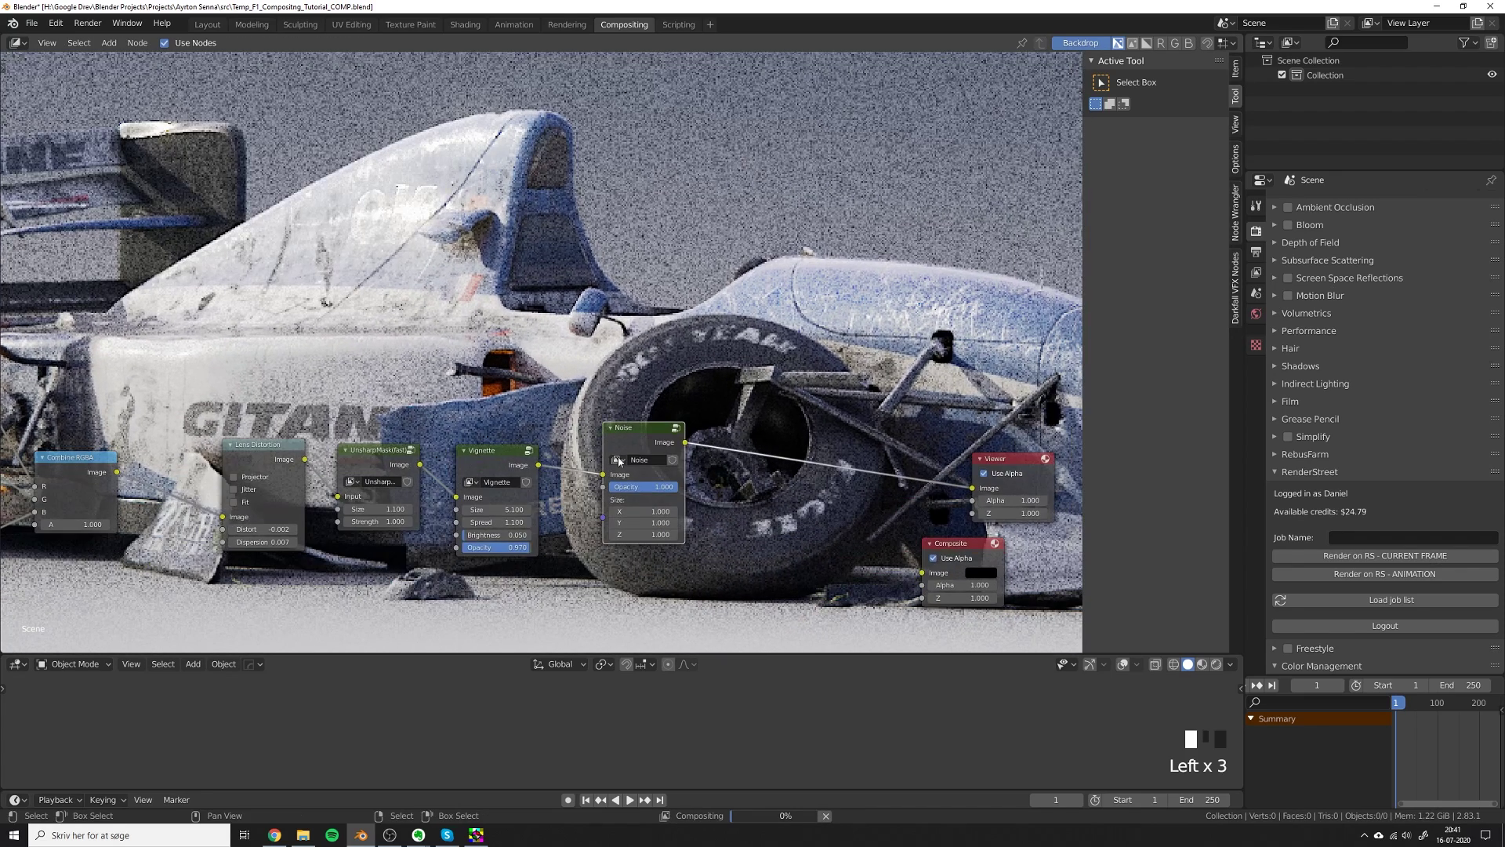
pyautogui.scroll(2, 619, 460)
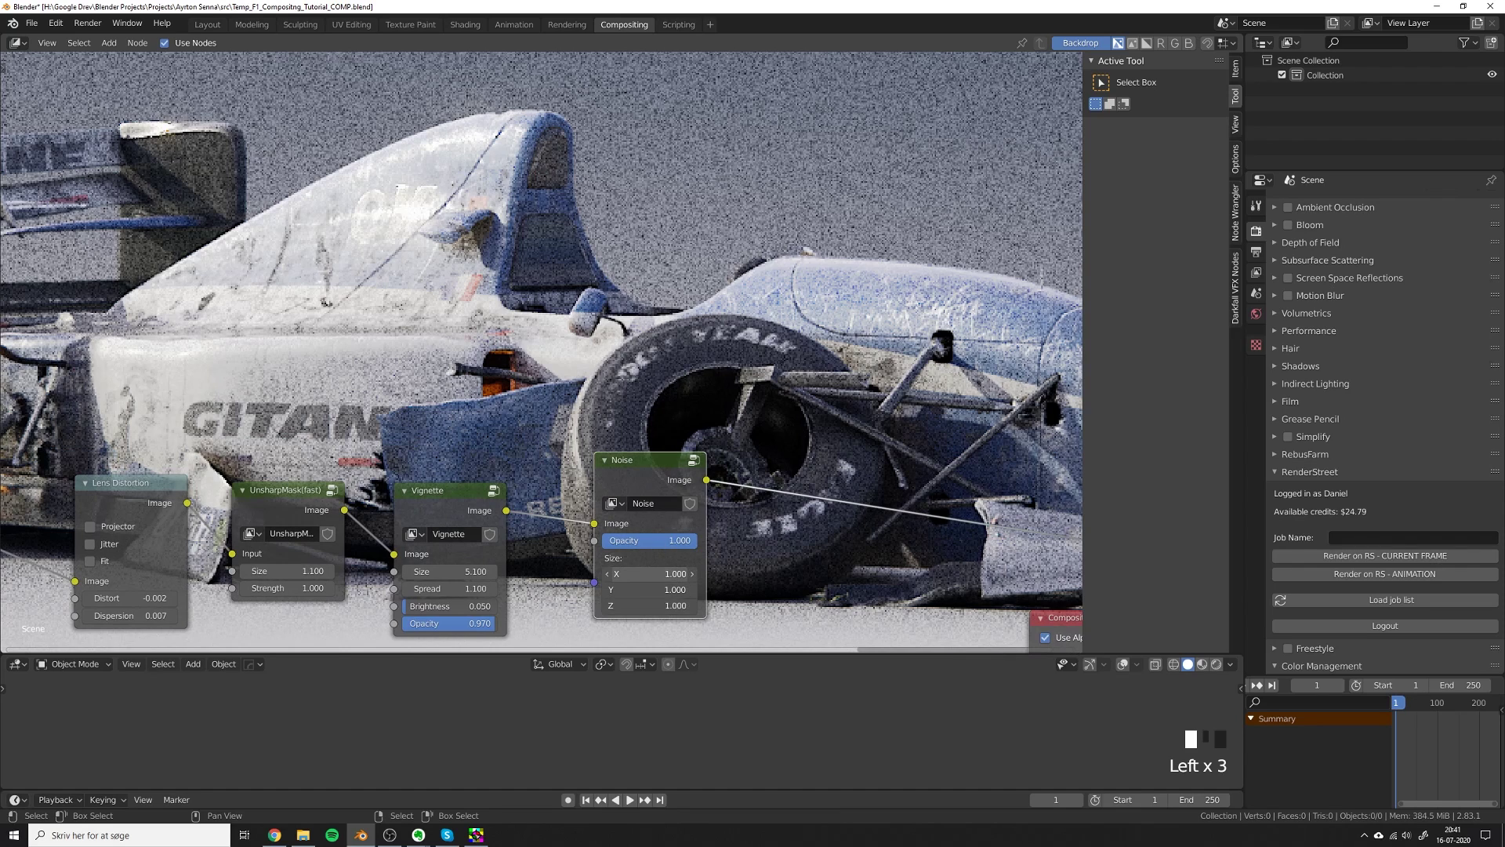
pyautogui.moveTo(648, 573); pyautogui.dragTo(649, 605)
pyautogui.write('.5')
pyautogui.press('Return')
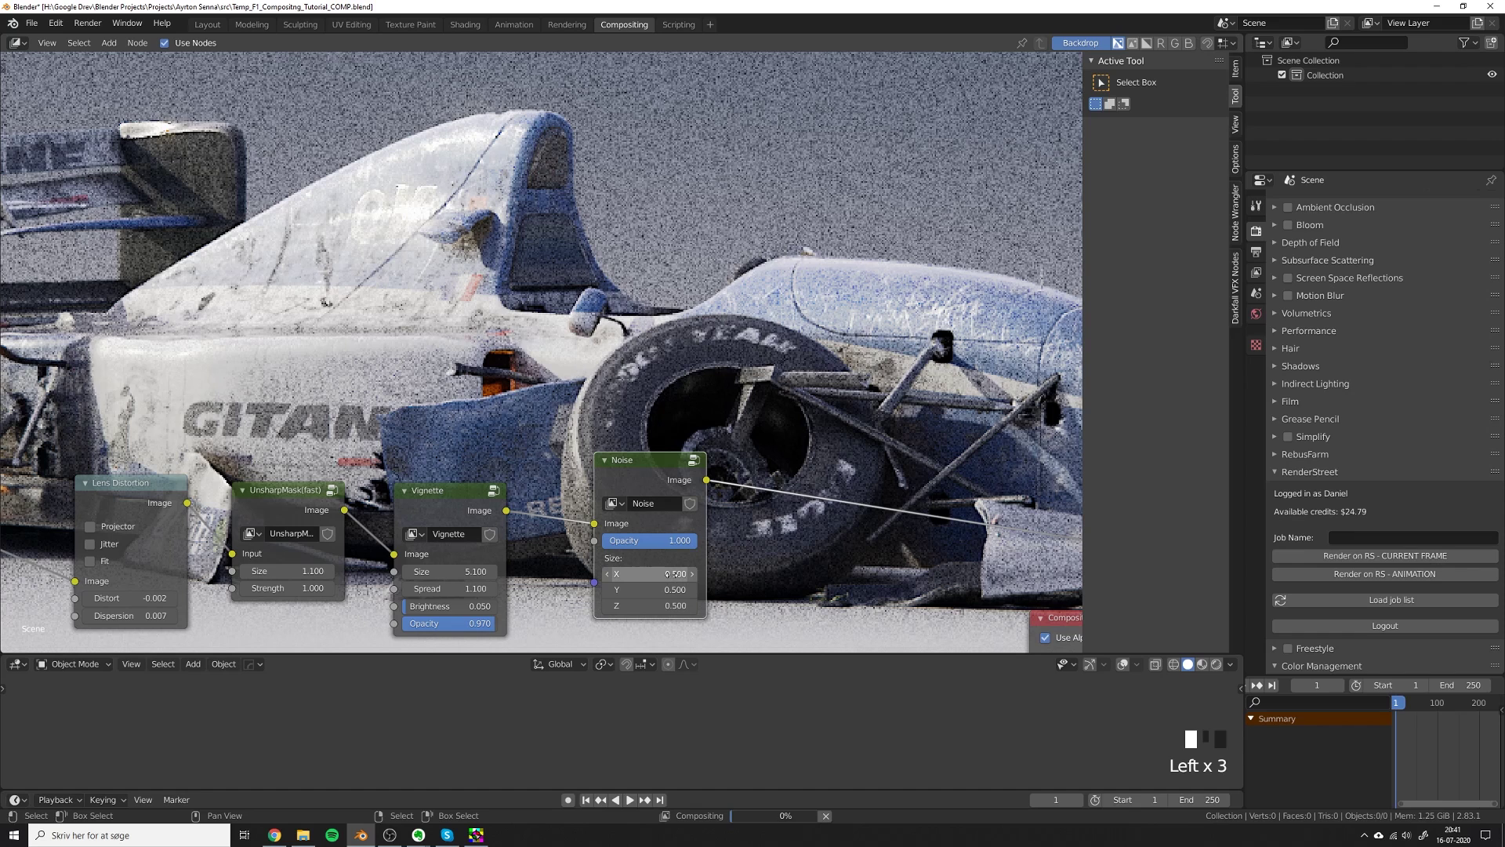
# Set the Noise node's X, Y and Z size to 2.
pyautogui.moveTo(653, 575); pyautogui.dragTo(653, 606)
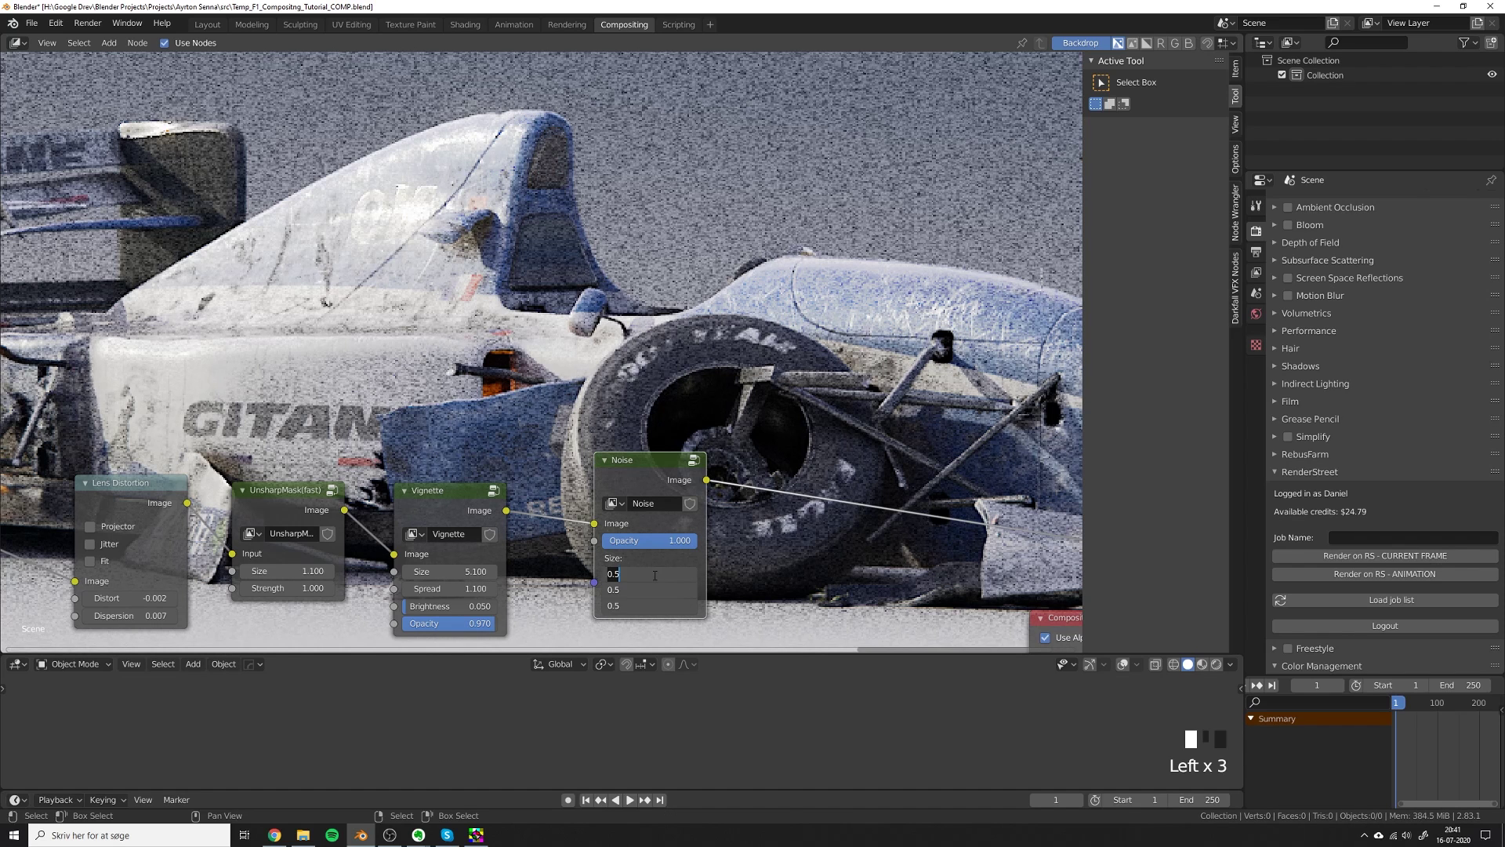
pyautogui.write('2')
pyautogui.press('Return')
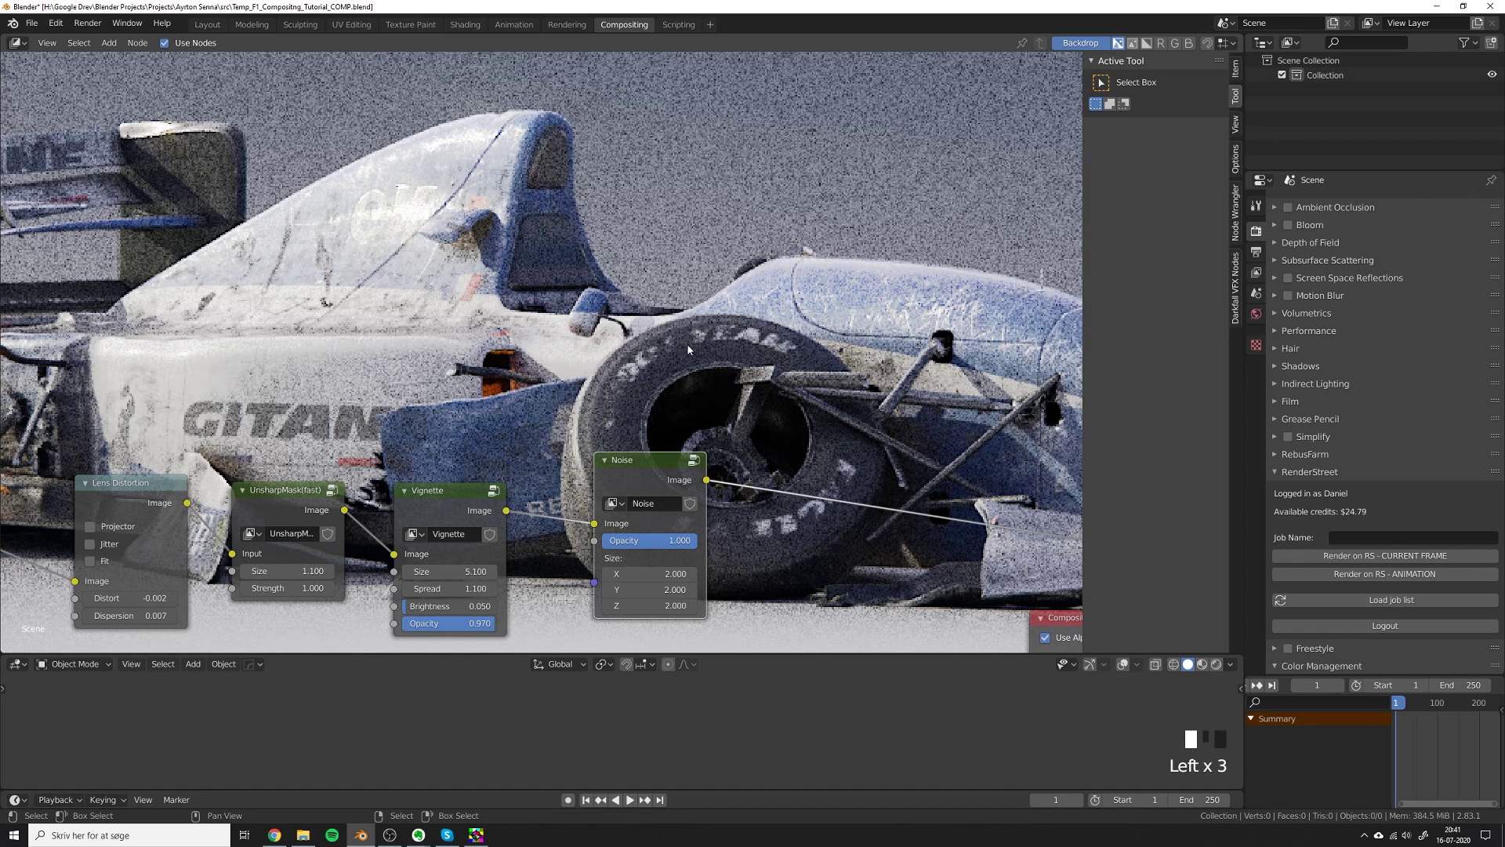
# Try an opacity of 0.05 on the Noise node.
pyautogui.click(643, 540)
pyautogui.press('BackSpace')
pyautogui.press('Escape')
pyautogui.click(654, 541)
pyautogui.write('.05')
pyautogui.press('Return')
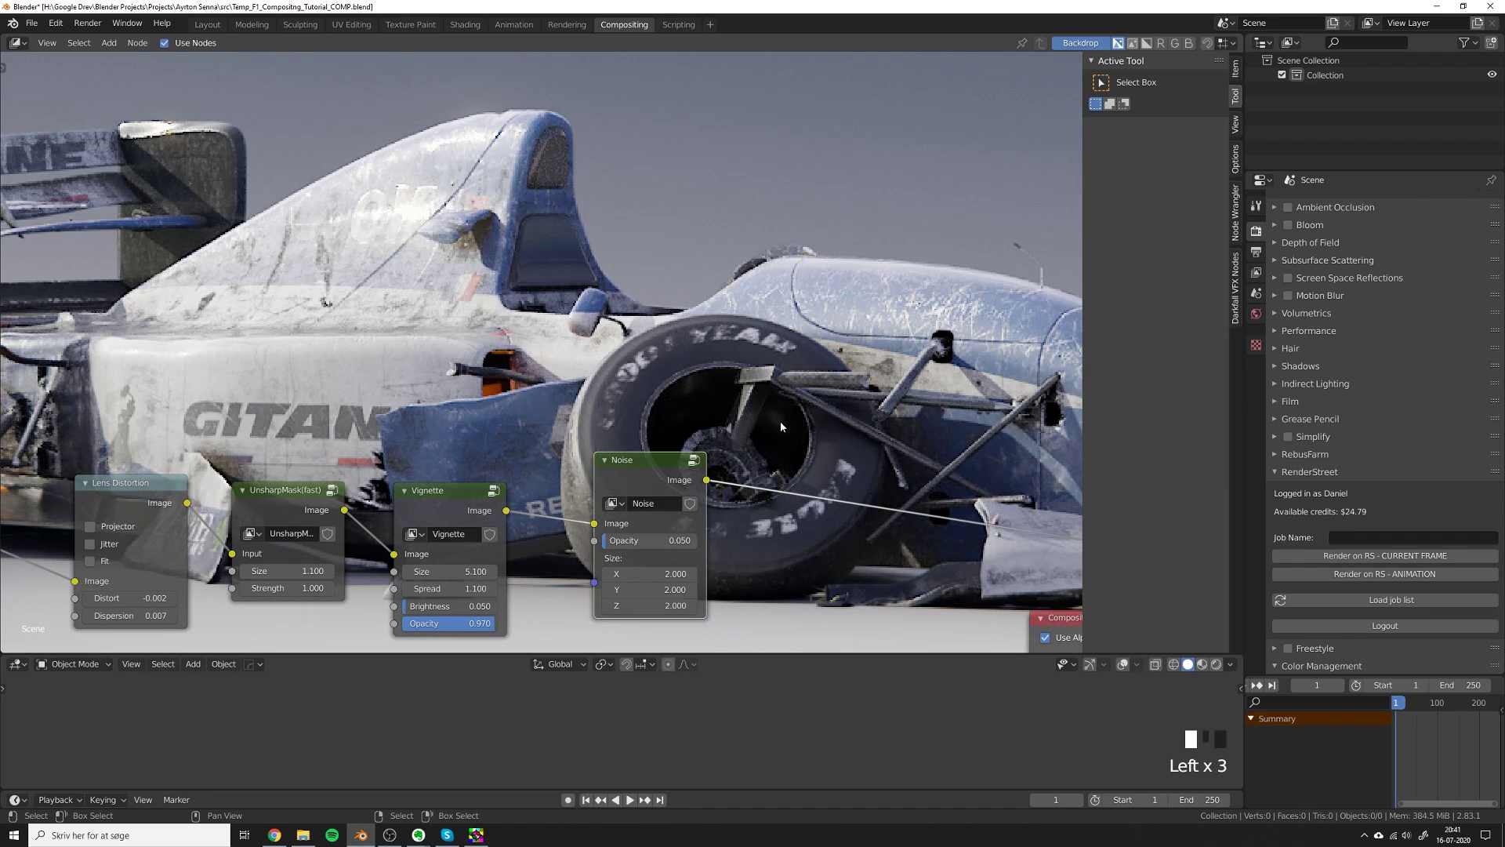
# Inspect the grain on the car up close and try a Noise opacity of 0.08.
pyautogui.keyDown('alt'); pyautogui.moveTo(780, 422); pyautogui.dragTo(747, 435, button='middle'); pyautogui.keyUp('alt')
pyautogui.moveTo(648, 460); pyautogui.dragTo(641, 472)
pyautogui.hotkey('alt', 'v')
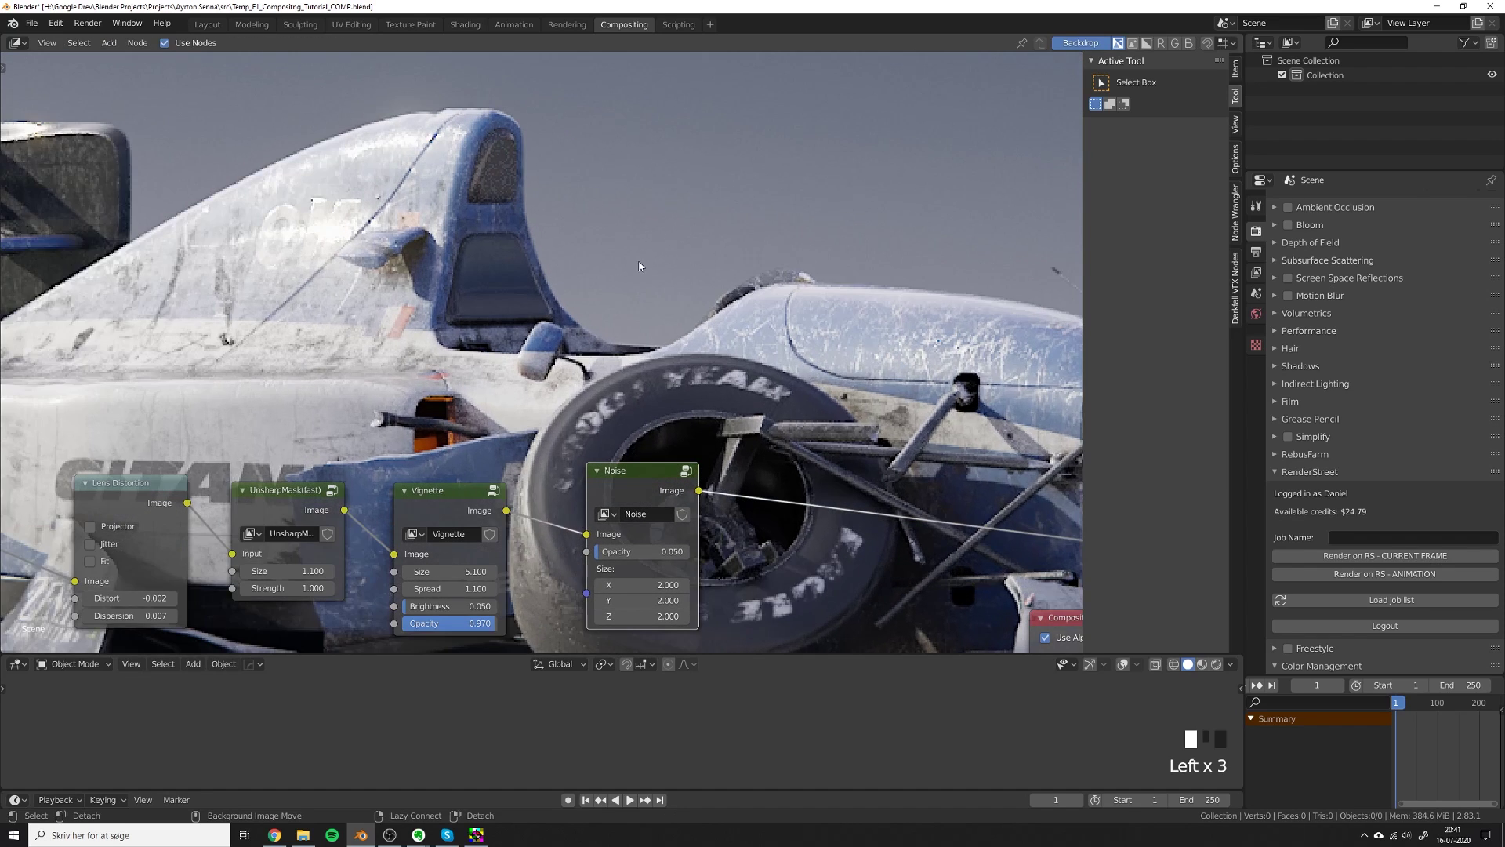
pyautogui.hotkey('alt', 'v')
pyautogui.keyDown('alt'); pyautogui.moveTo(932, 596); pyautogui.dragTo(585, 327, button='middle'); pyautogui.keyUp('alt')
pyautogui.click(647, 551)
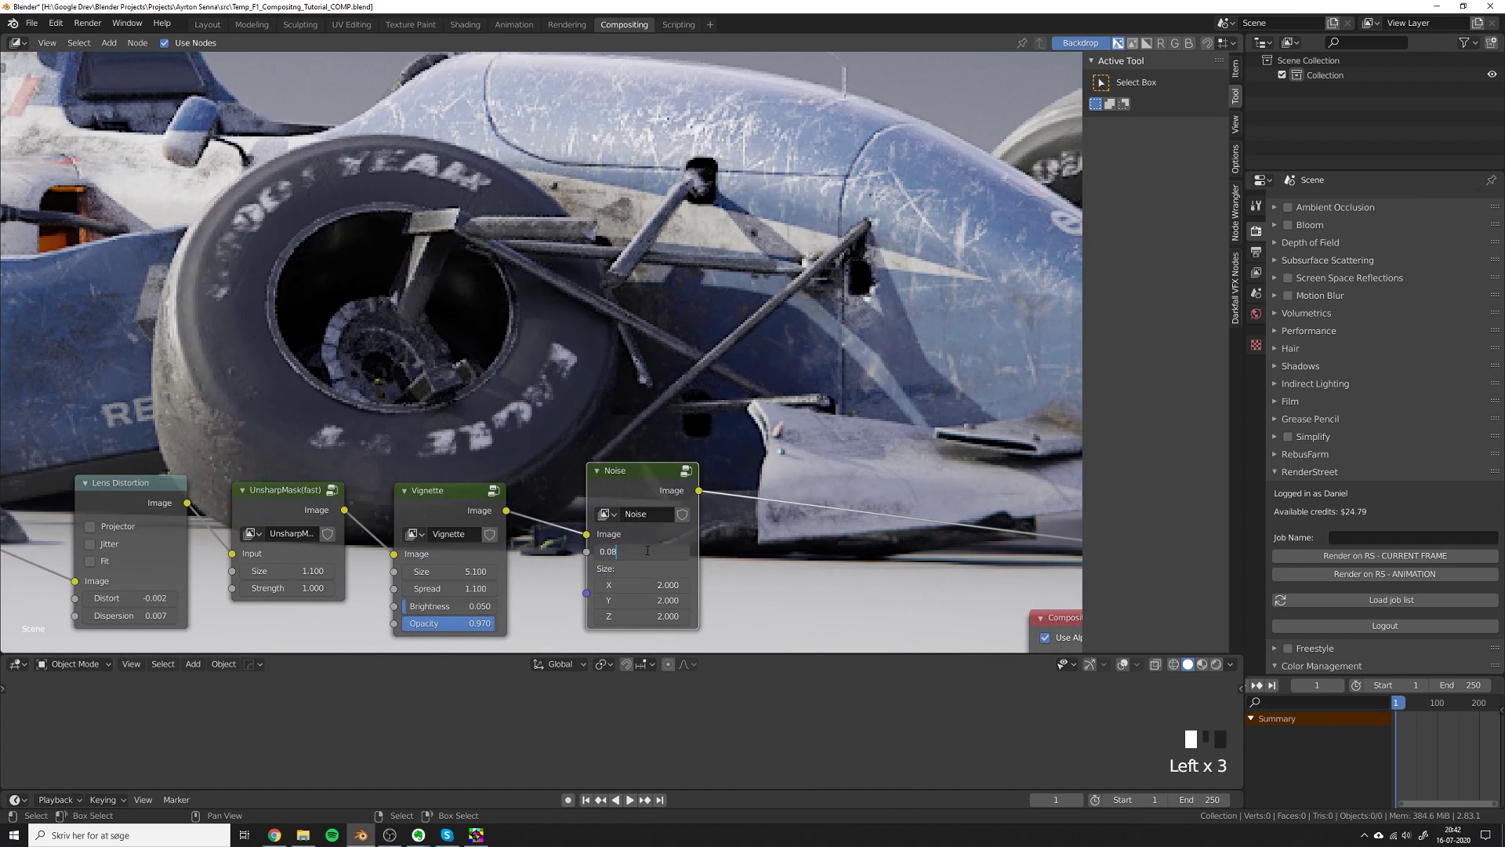
pyautogui.press('Return')
# Examine the noise on the car and check the whole composited image in the backdrop.
pyautogui.press('v')
pyautogui.press('v')
pyautogui.press('v')
pyautogui.keyDown('alt'); pyautogui.moveTo(610, 340); pyautogui.dragTo(665, 404, button='middle'); pyautogui.keyUp('alt')
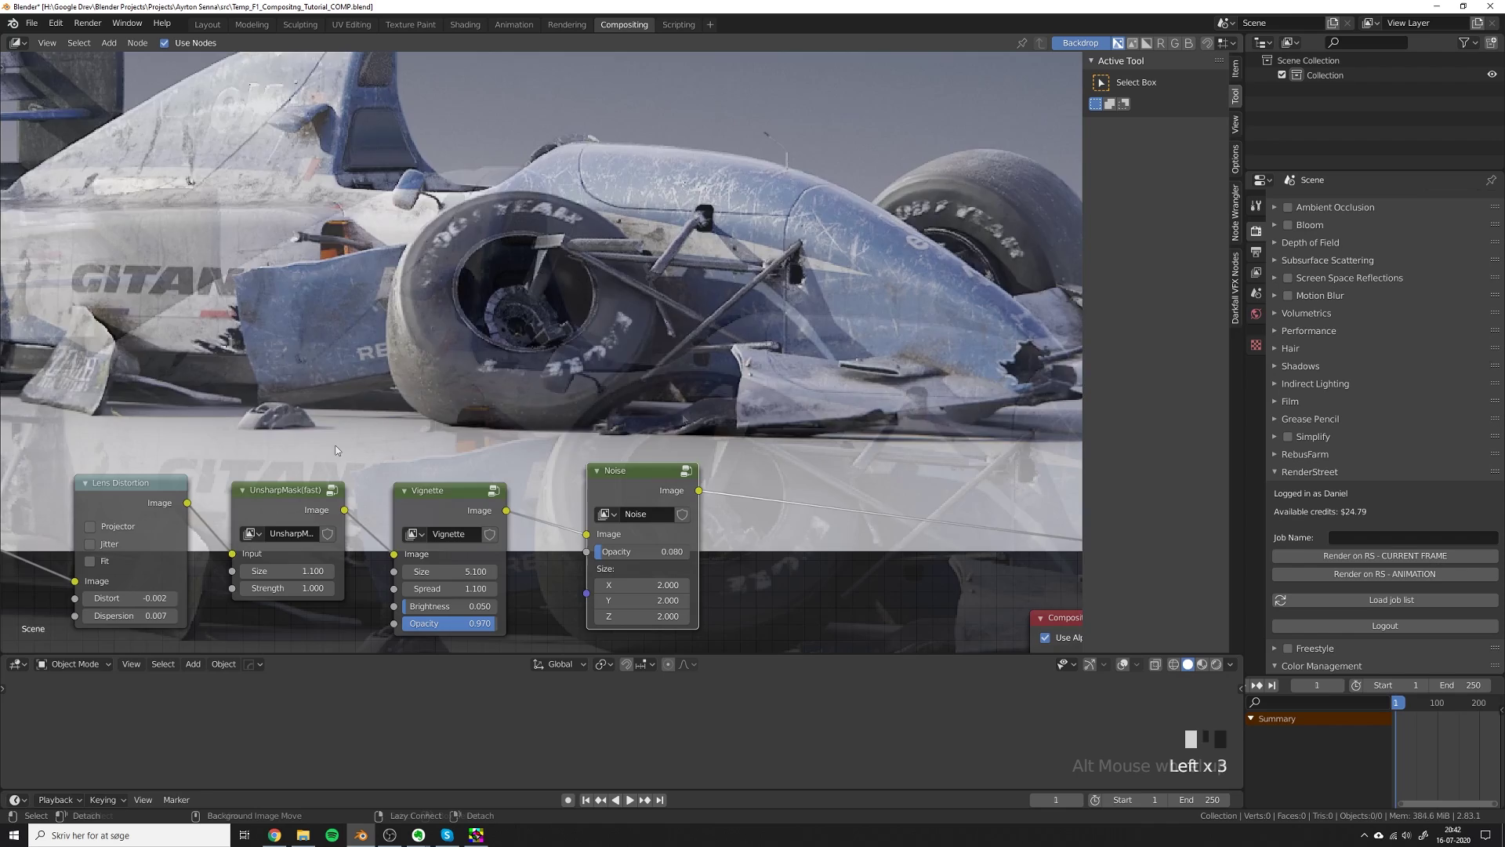
pyautogui.keyDown('alt'); pyautogui.scroll(8, 471, 391); pyautogui.keyUp('alt')
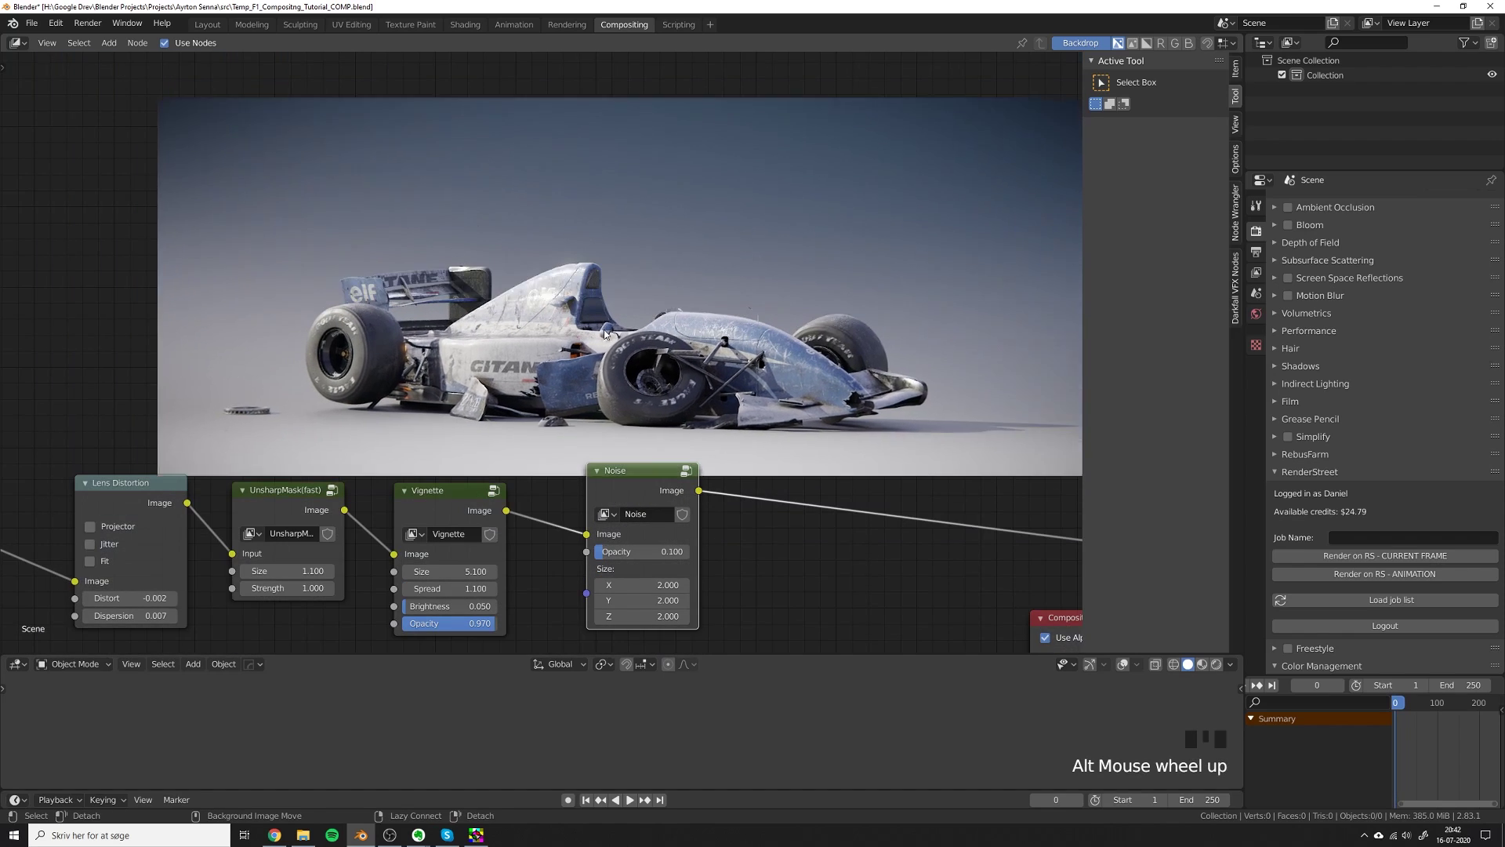
pyautogui.keyDown('alt'); pyautogui.moveTo(604, 334); pyautogui.dragTo(553, 334, button='middle'); pyautogui.keyUp('alt')
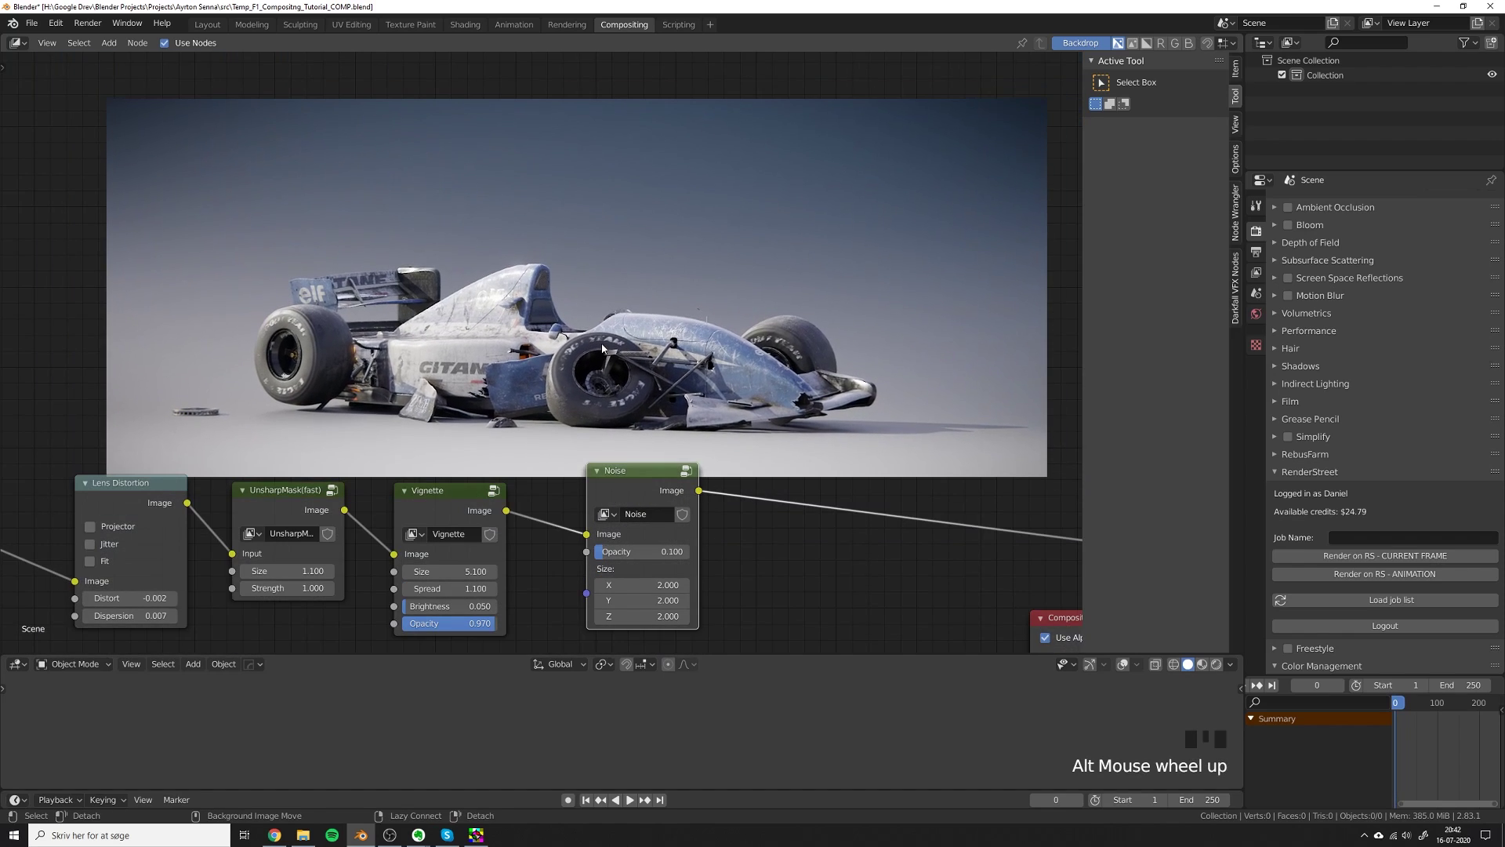
# Move the Viewer and Composite nodes closer to the Noise node, with Viewer stacked above Composite.
pyautogui.hotkey('alt', 'v')
pyautogui.moveTo(798, 442); pyautogui.dragTo(521, 402, button='middle')
pyautogui.scroll(-3, 661, 435)
pyautogui.moveTo(705, 427); pyautogui.dragTo(785, 559)
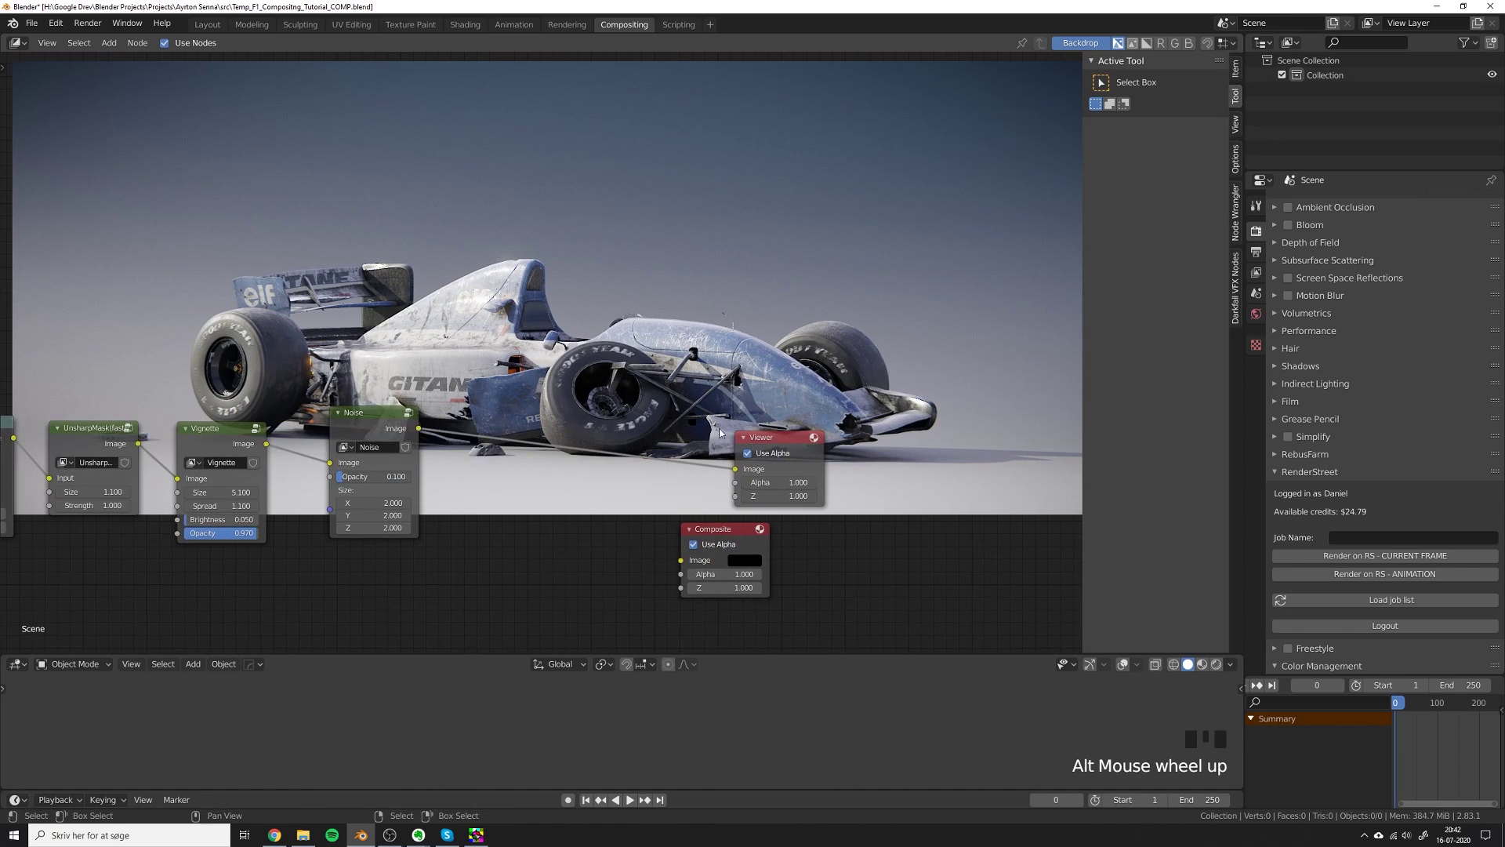
pyautogui.press('g')
pyautogui.click(621, 551)
pyautogui.press('b')
pyautogui.moveTo(521, 513); pyautogui.dragTo(568, 535)
pyautogui.press('g')
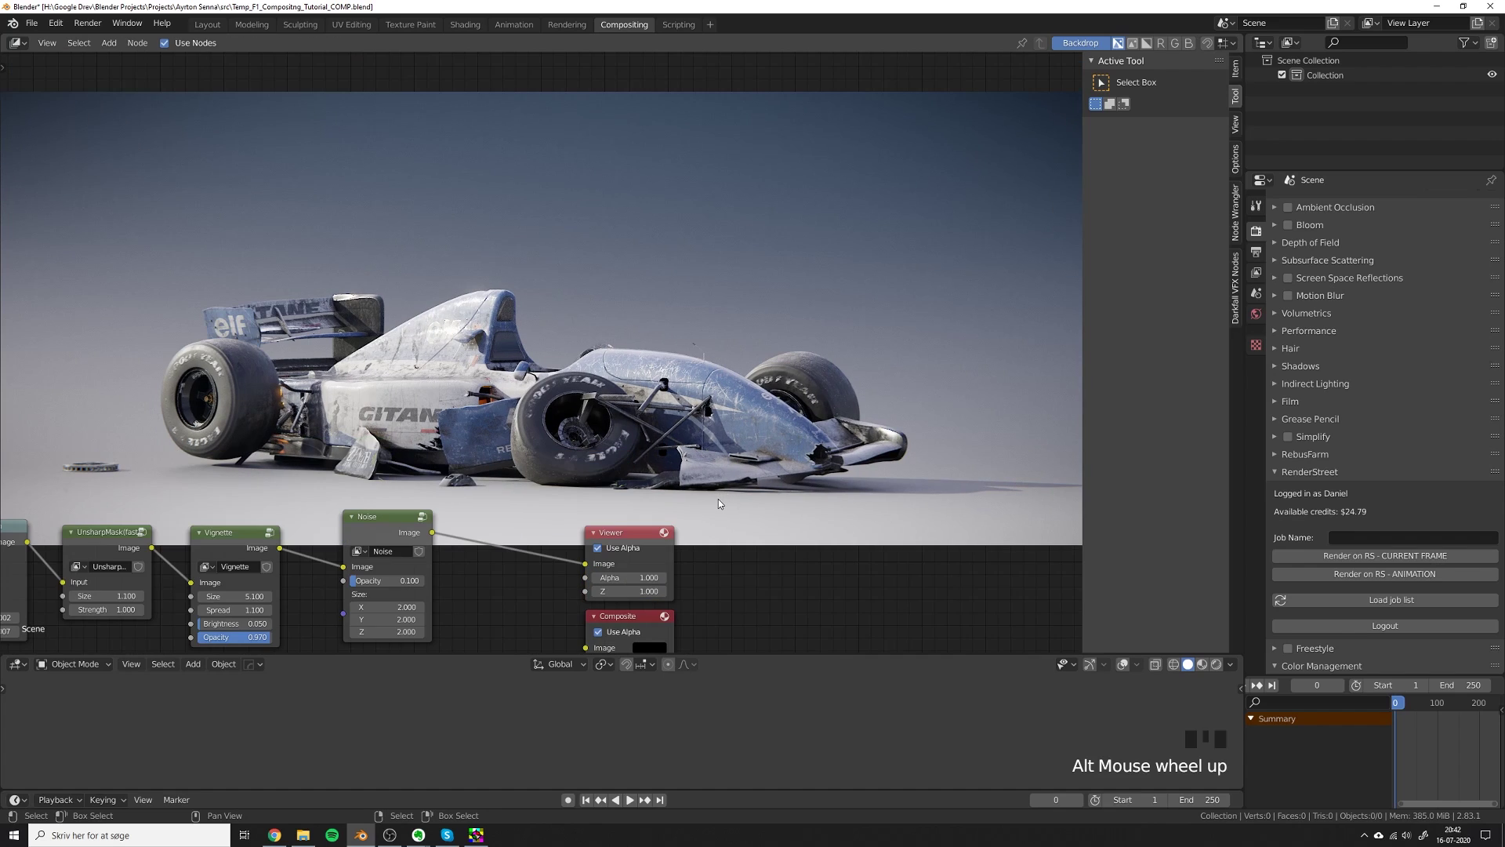
pyautogui.scroll(-2, 485, 533)
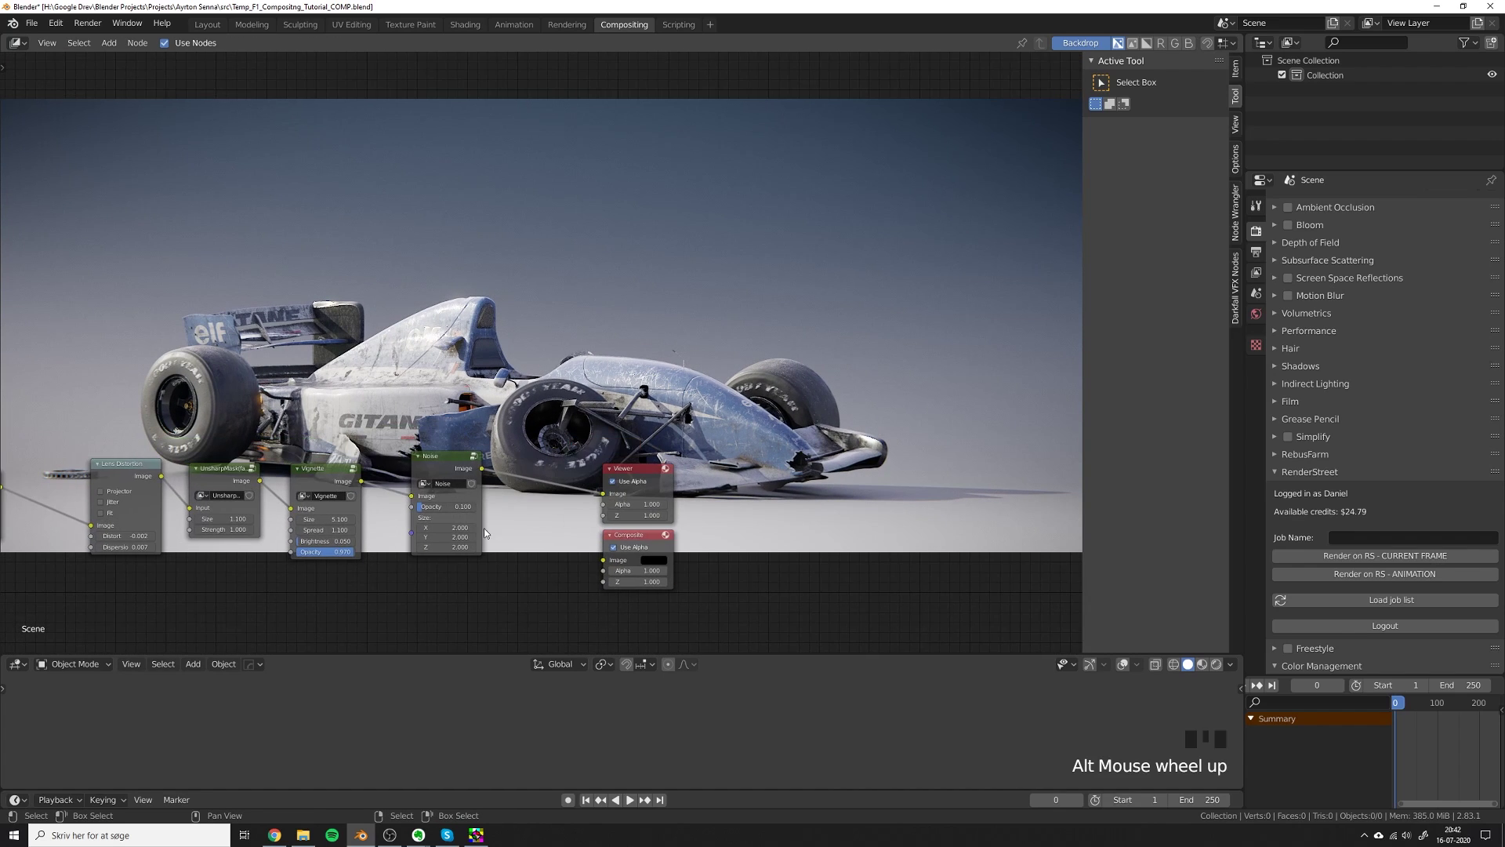
pyautogui.scroll(2, 633, 448)
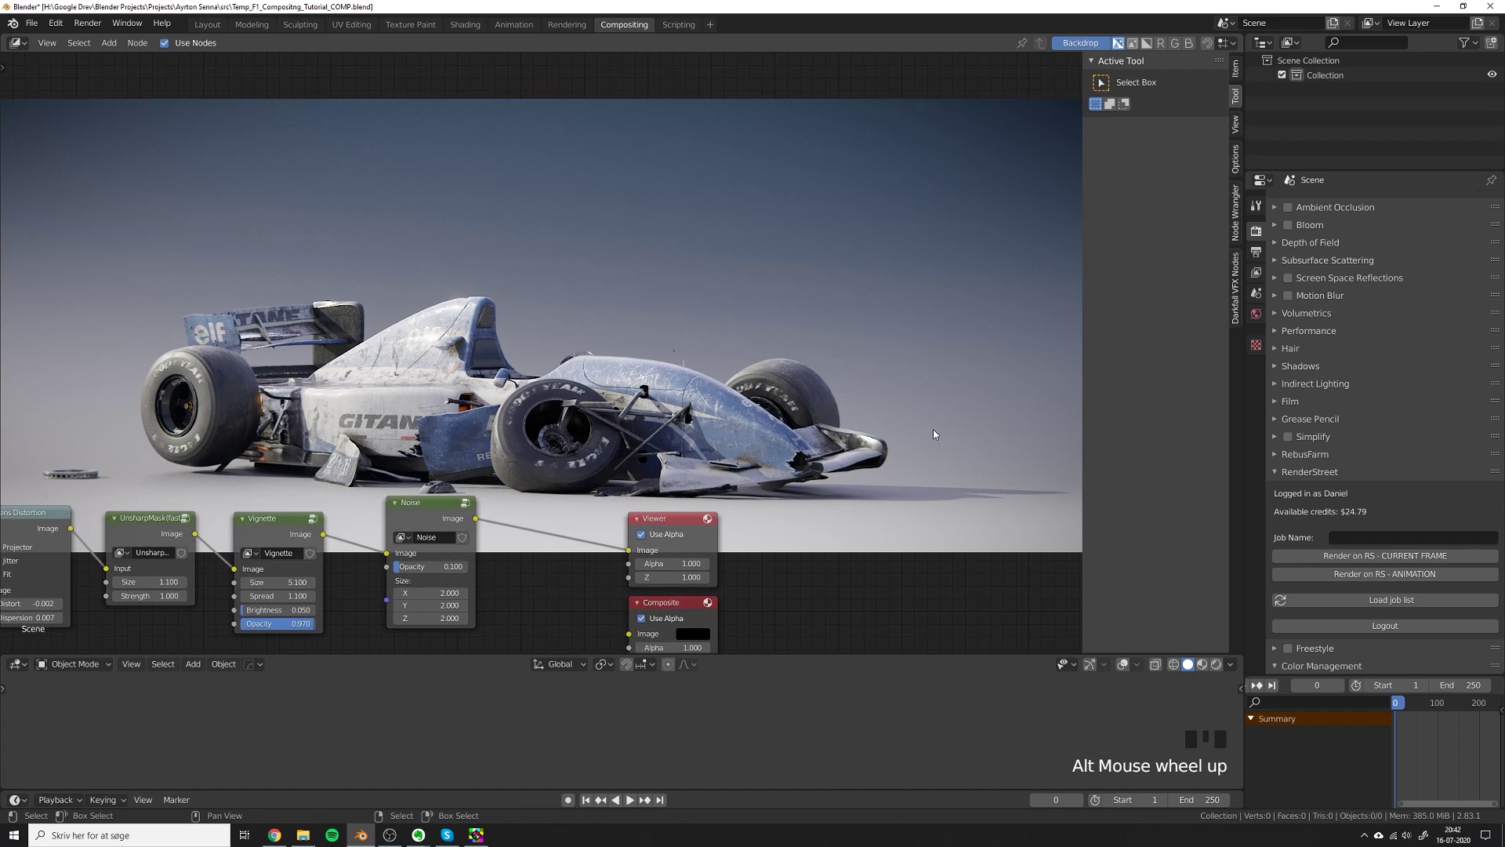
# Enlarge the 3D viewport area below the node editor and switch it to an Image Editor showing the Viewer Node image.
pyautogui.scroll(-4, 1387, 514)
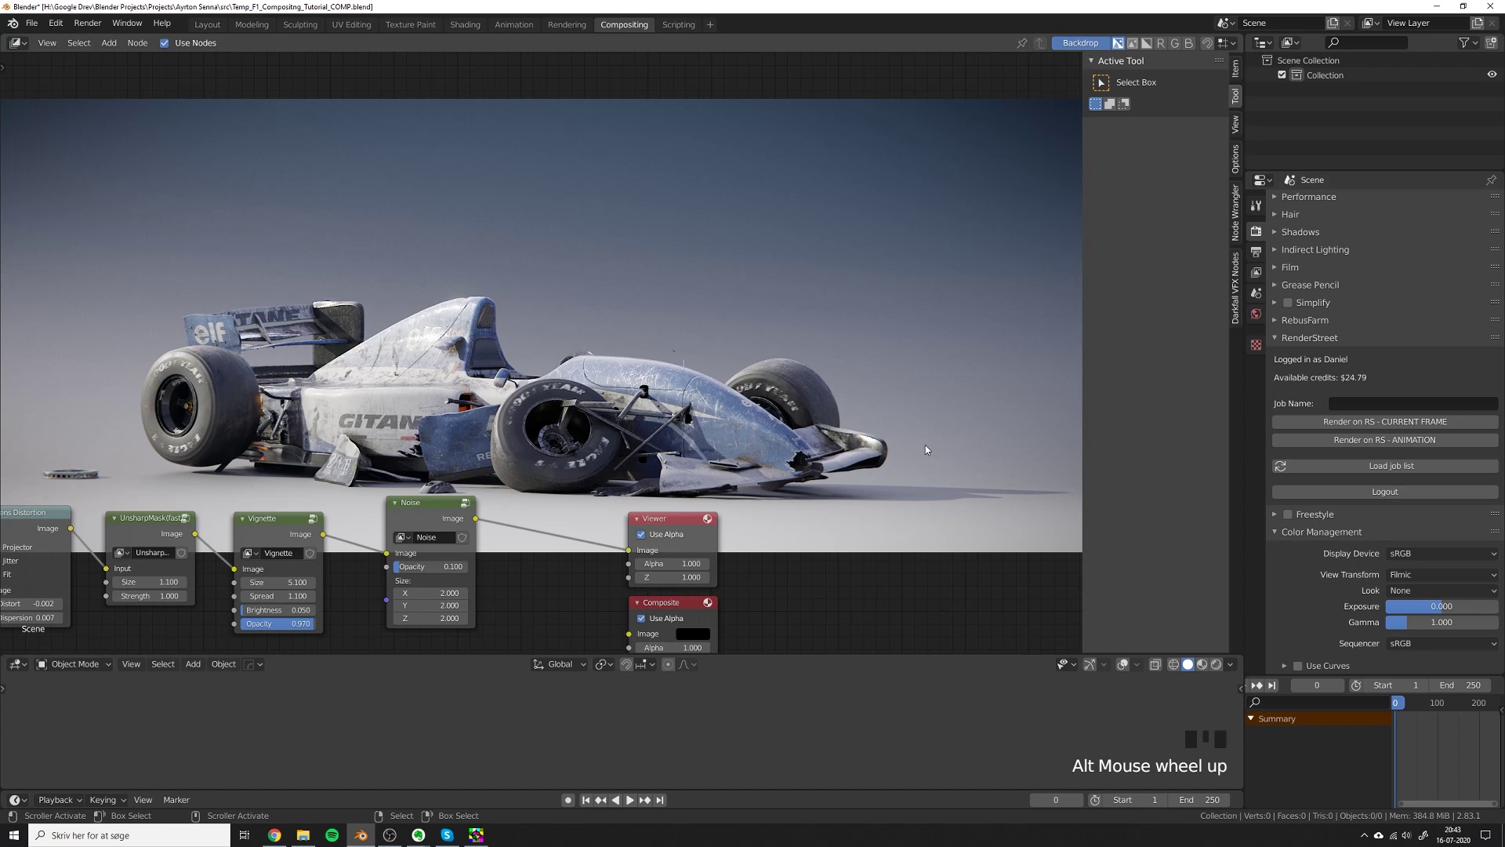
pyautogui.moveTo(280, 652); pyautogui.dragTo(39, 258)
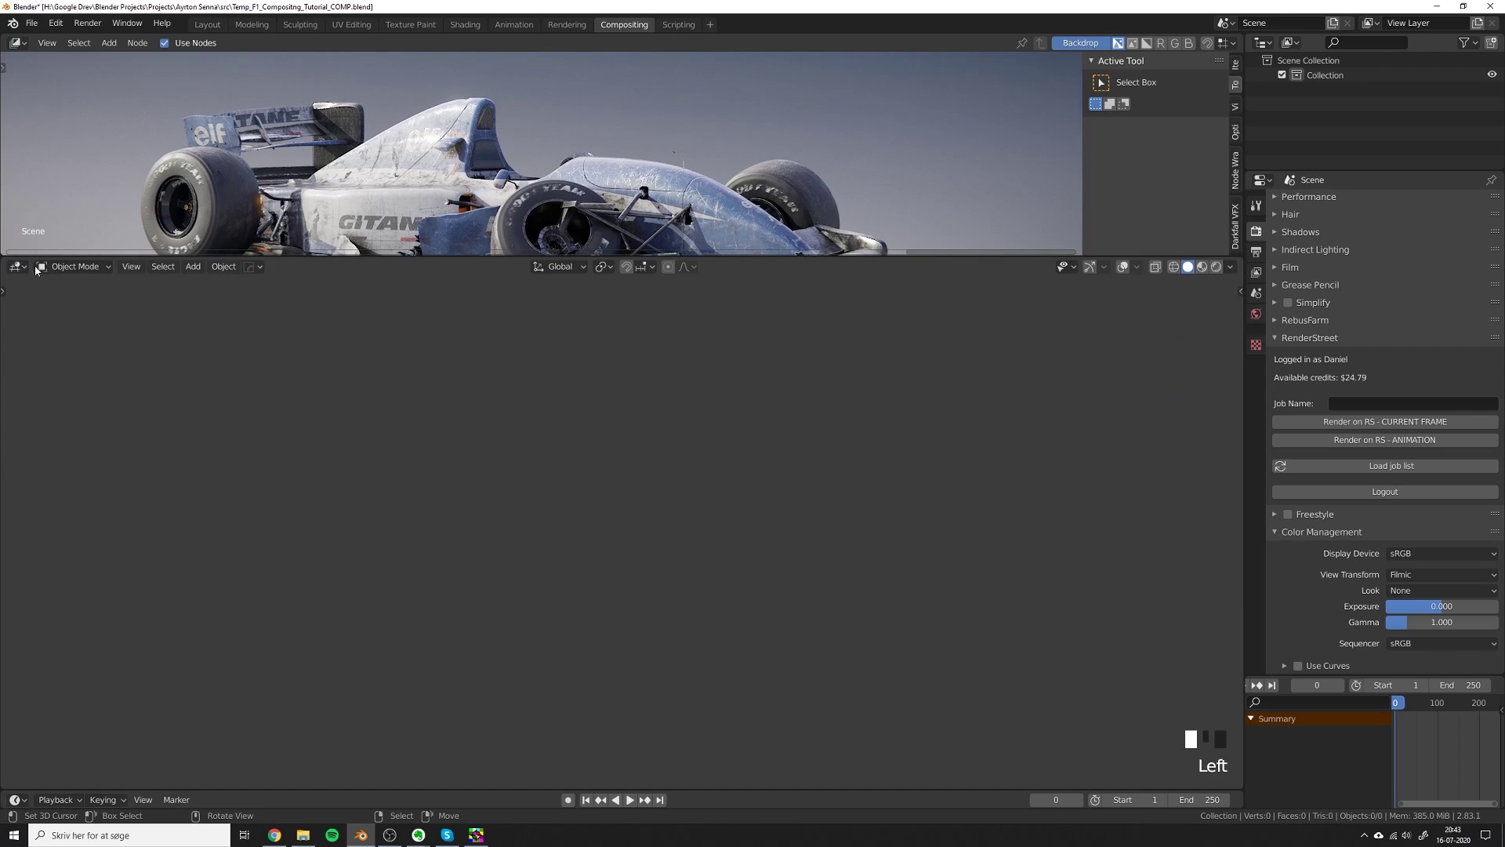
pyautogui.click(19, 267)
pyautogui.click(63, 324)
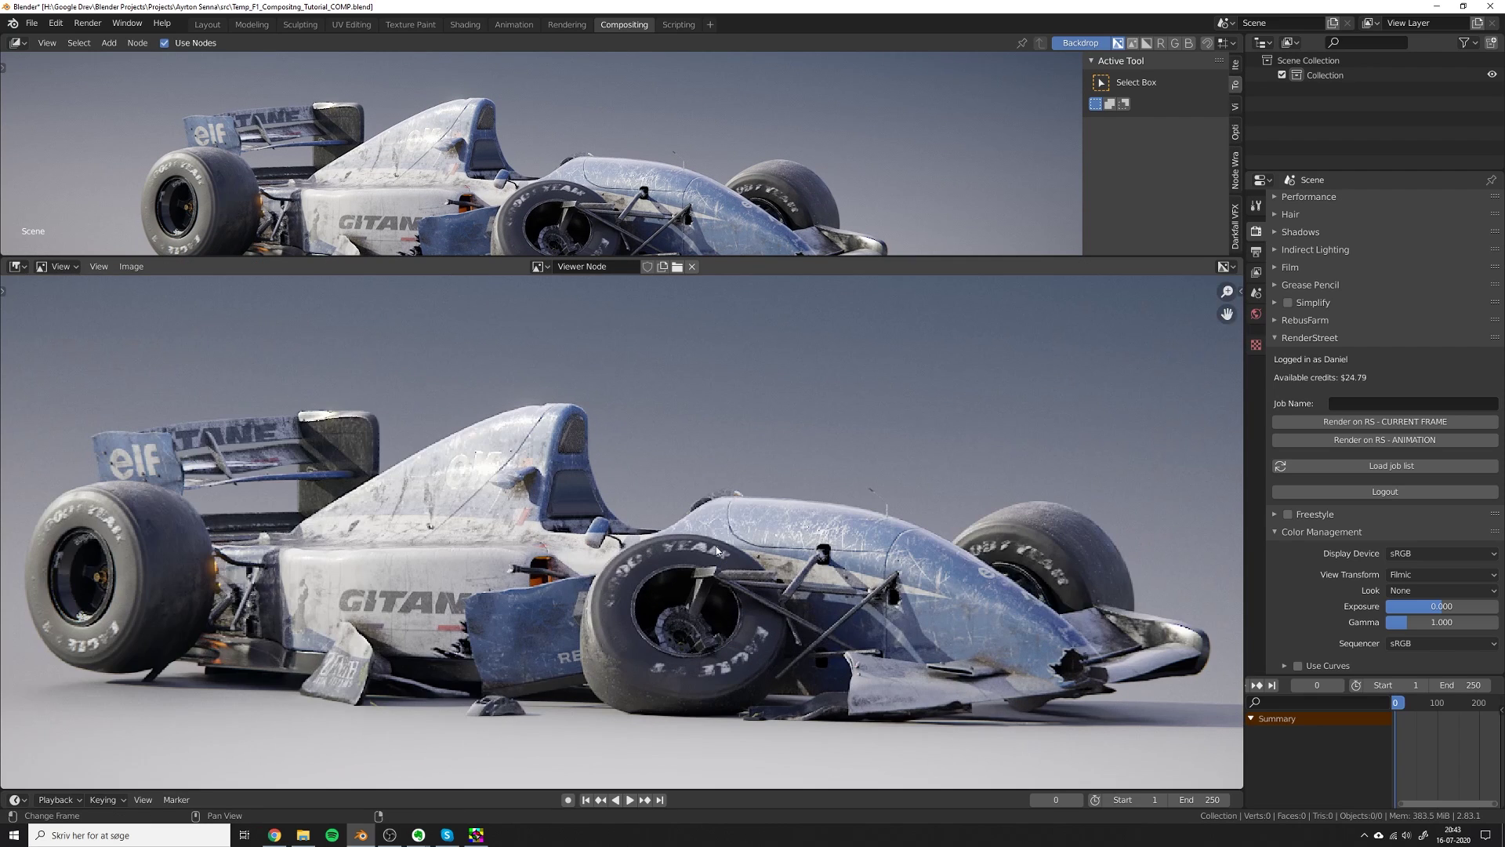
# Show the image scopes beside the Viewer Node image and enlarge the waveform display.
pyautogui.press('n')
pyautogui.click(1236, 323)
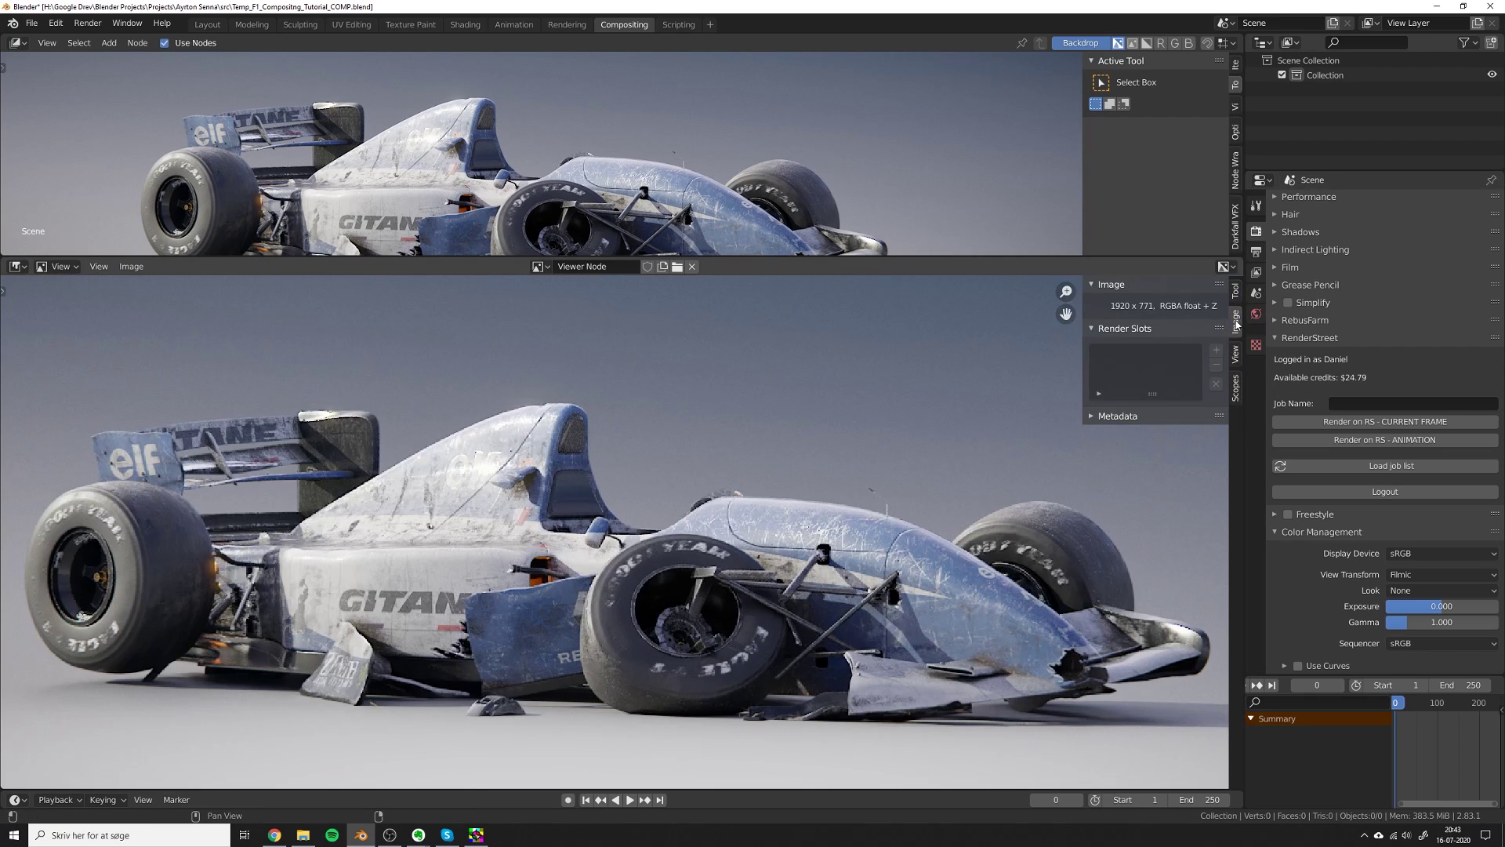
pyautogui.click(1237, 354)
pyautogui.click(1235, 388)
pyautogui.scroll(-1, 884, 565)
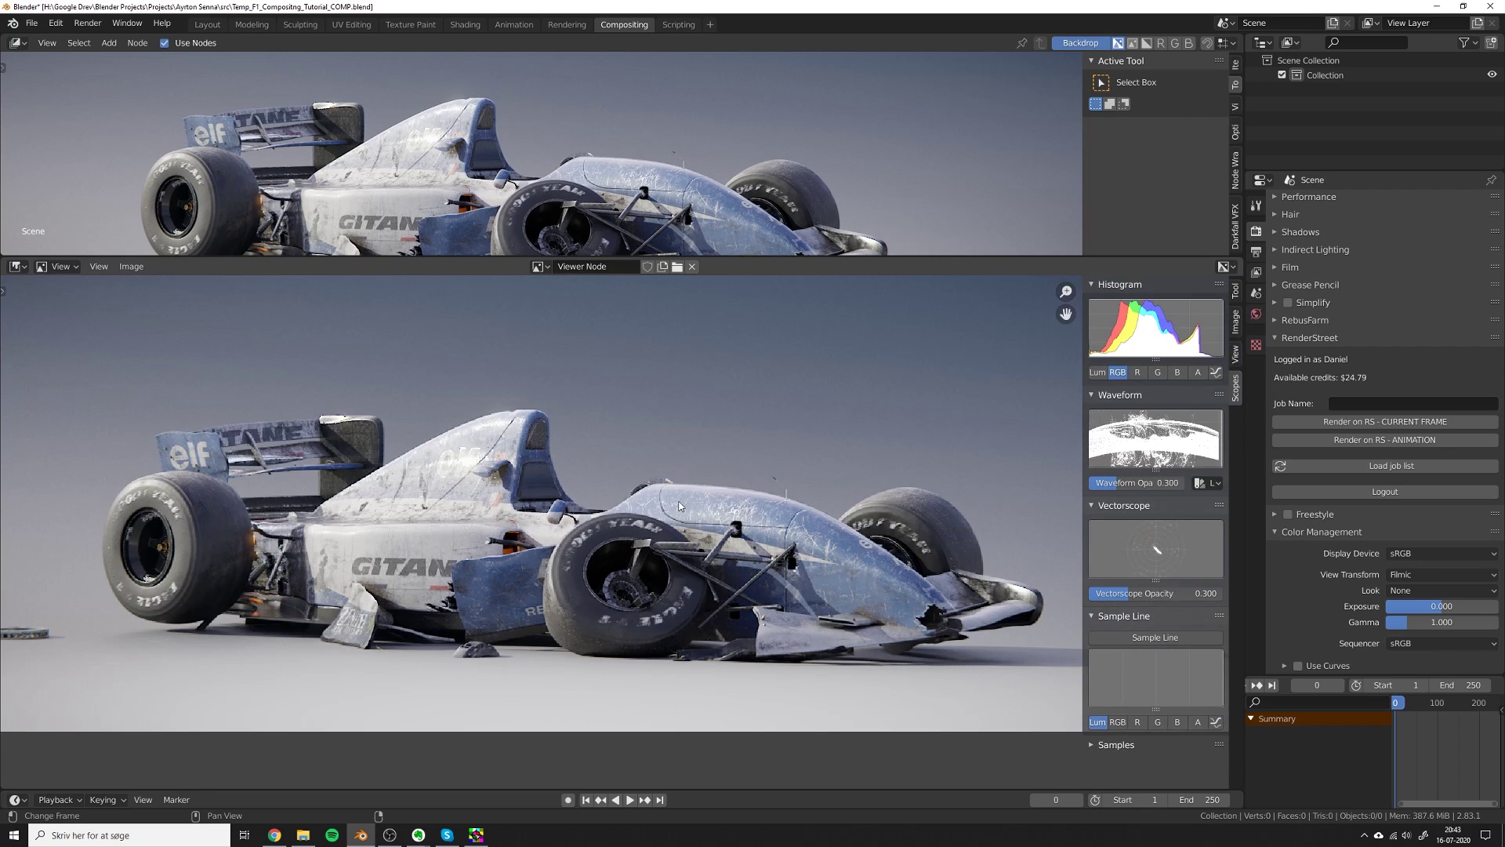
pyautogui.moveTo(1040, 494); pyautogui.dragTo(988, 504, button='middle')
pyautogui.moveTo(1155, 469); pyautogui.dragTo(1156, 627)
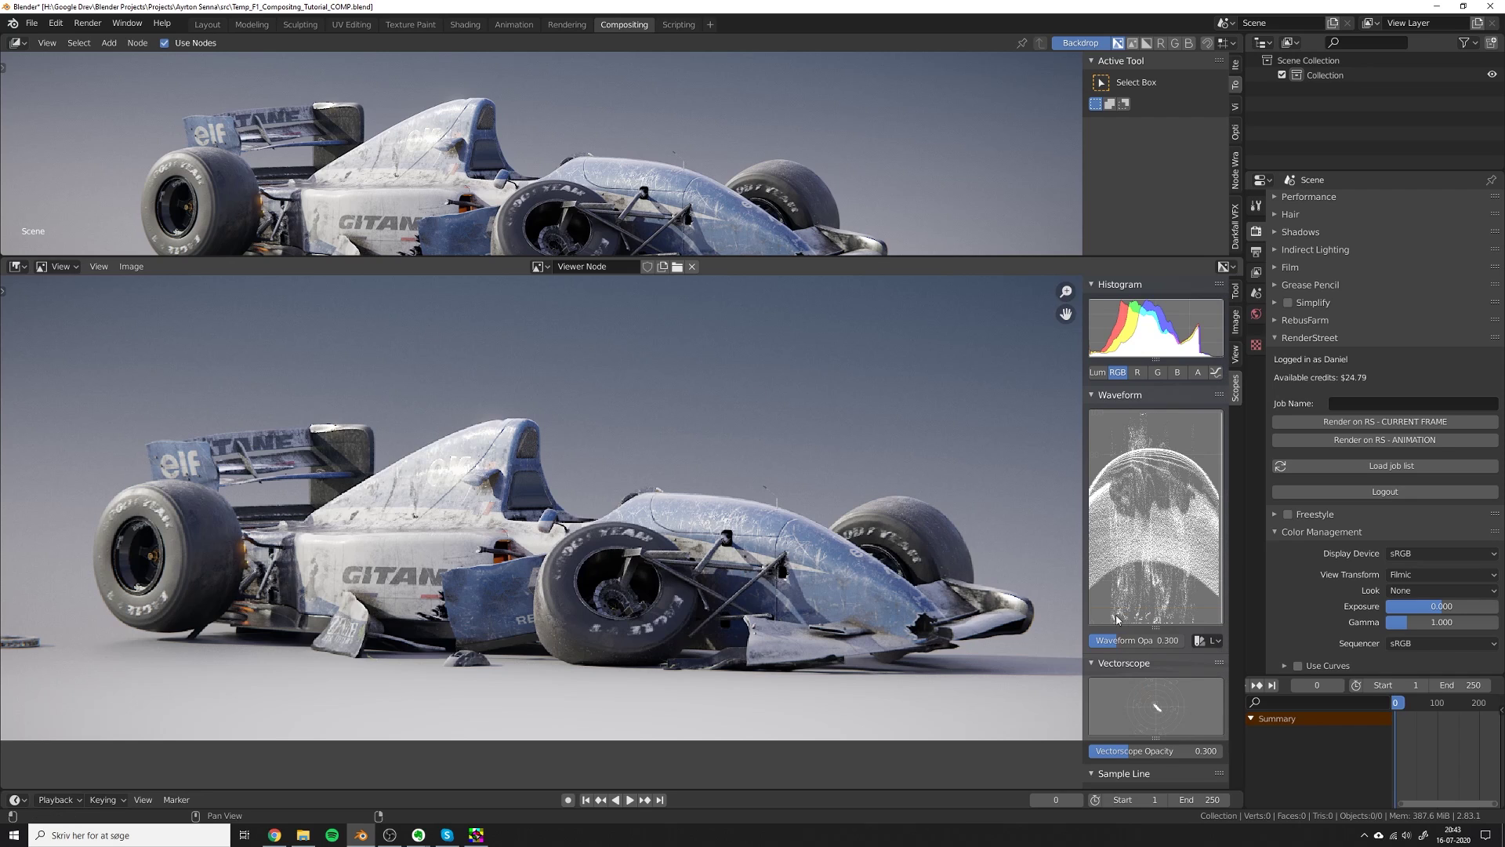
# Try the Medium High Contrast and High Contrast looks in Color Management.
pyautogui.click(1440, 590)
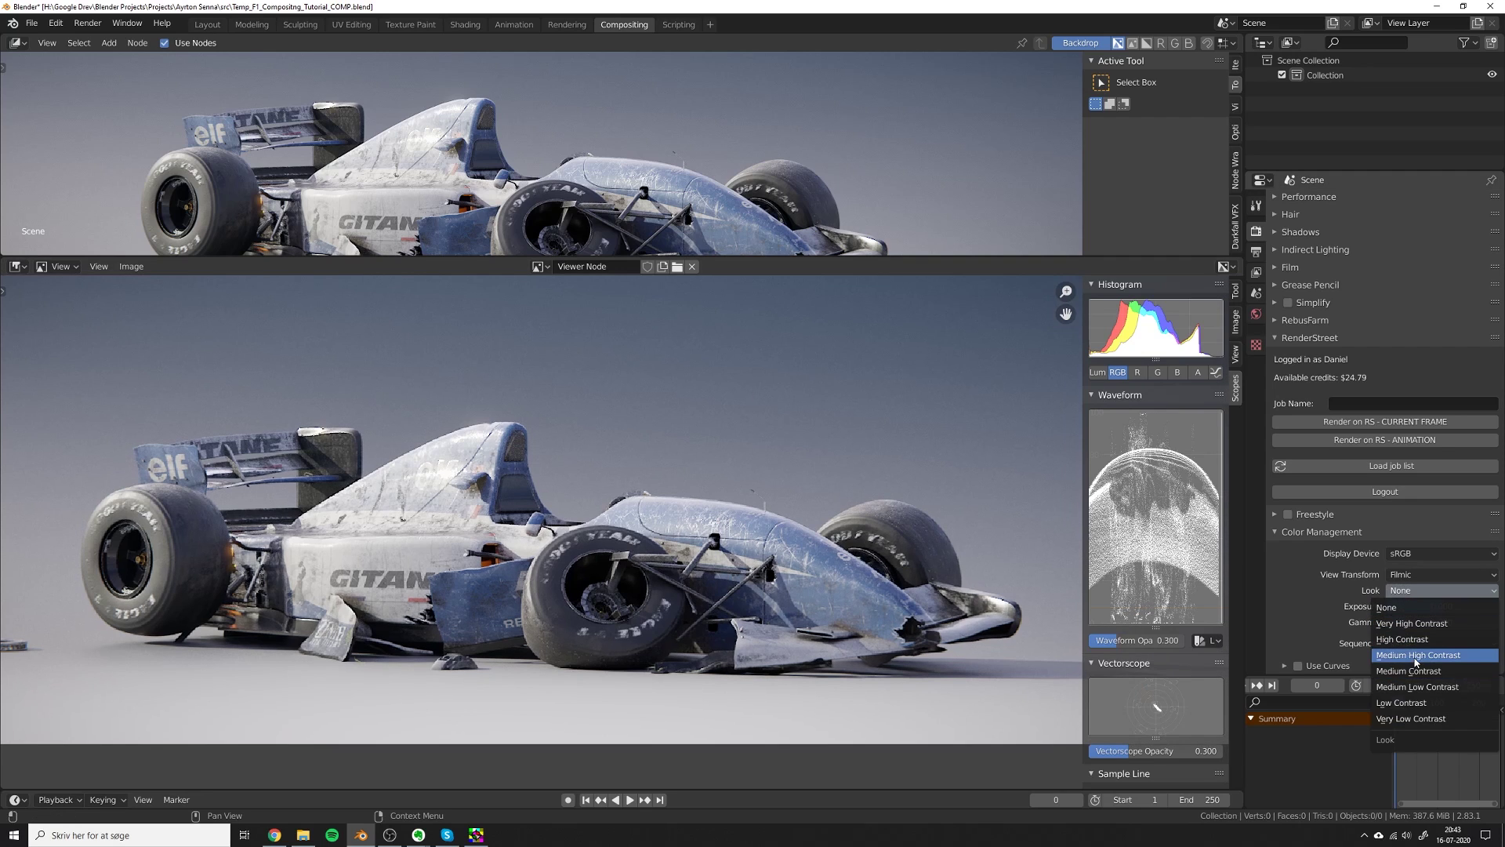
pyautogui.click(1411, 663)
pyautogui.click(1441, 590)
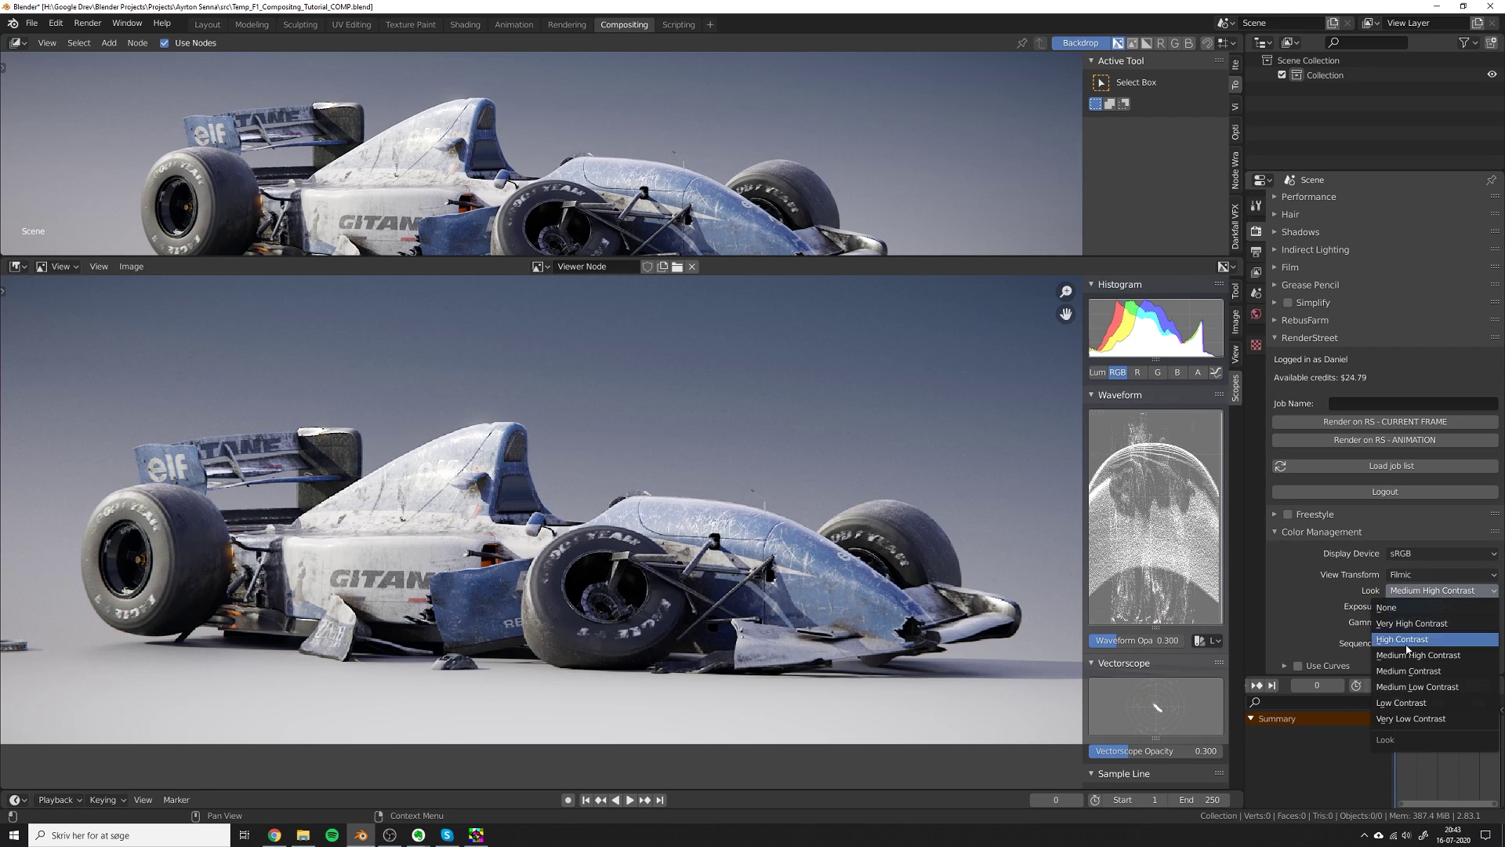
pyautogui.click(1410, 648)
pyautogui.moveTo(627, 641); pyautogui.dragTo(633, 639, button='middle')
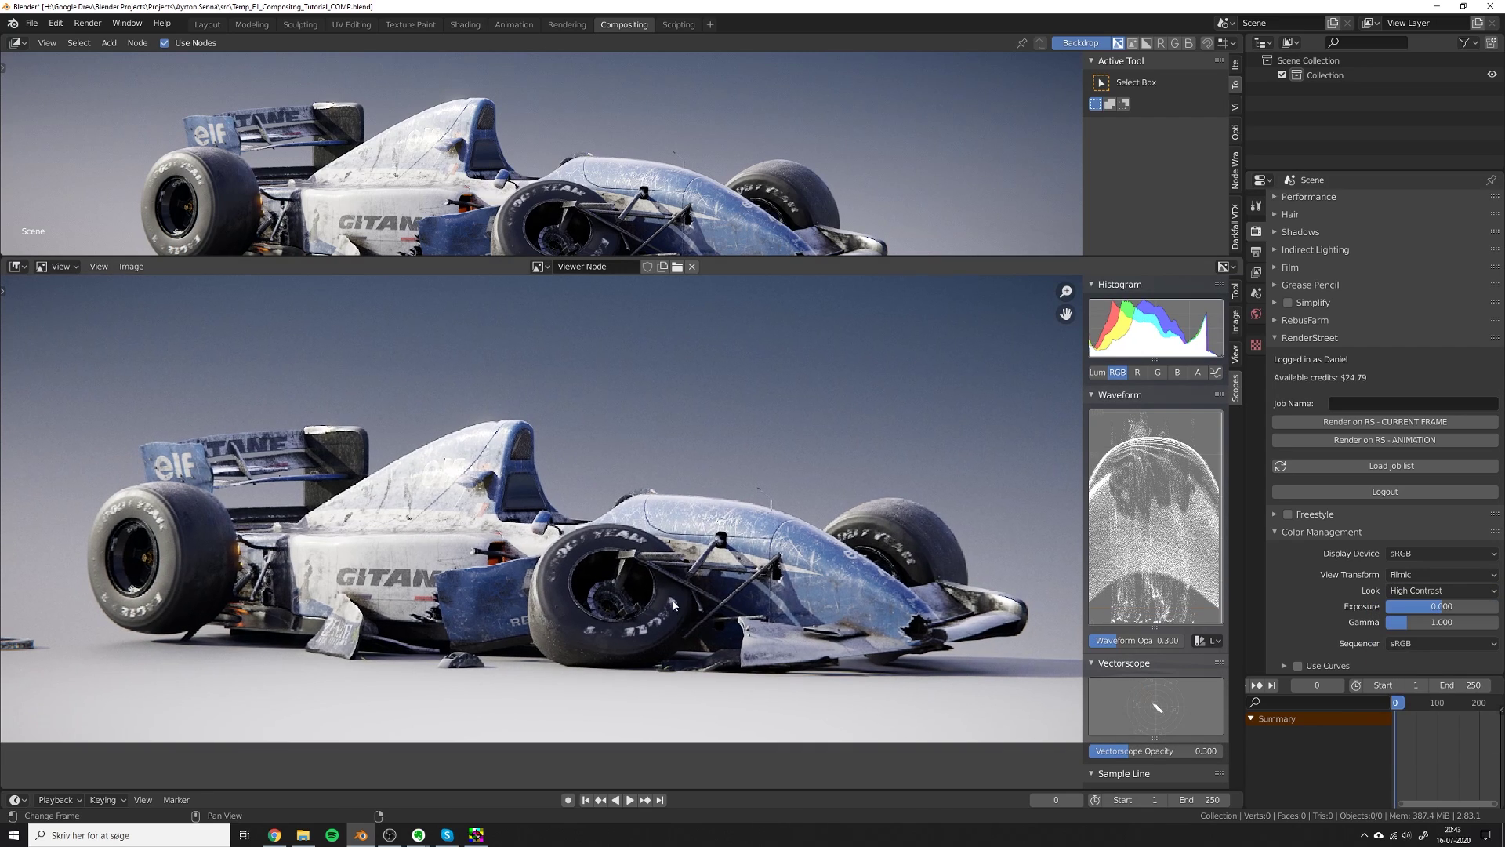
# Set the Color Management Look to Medium Contrast.
pyautogui.click(1440, 591)
pyautogui.click(1411, 679)
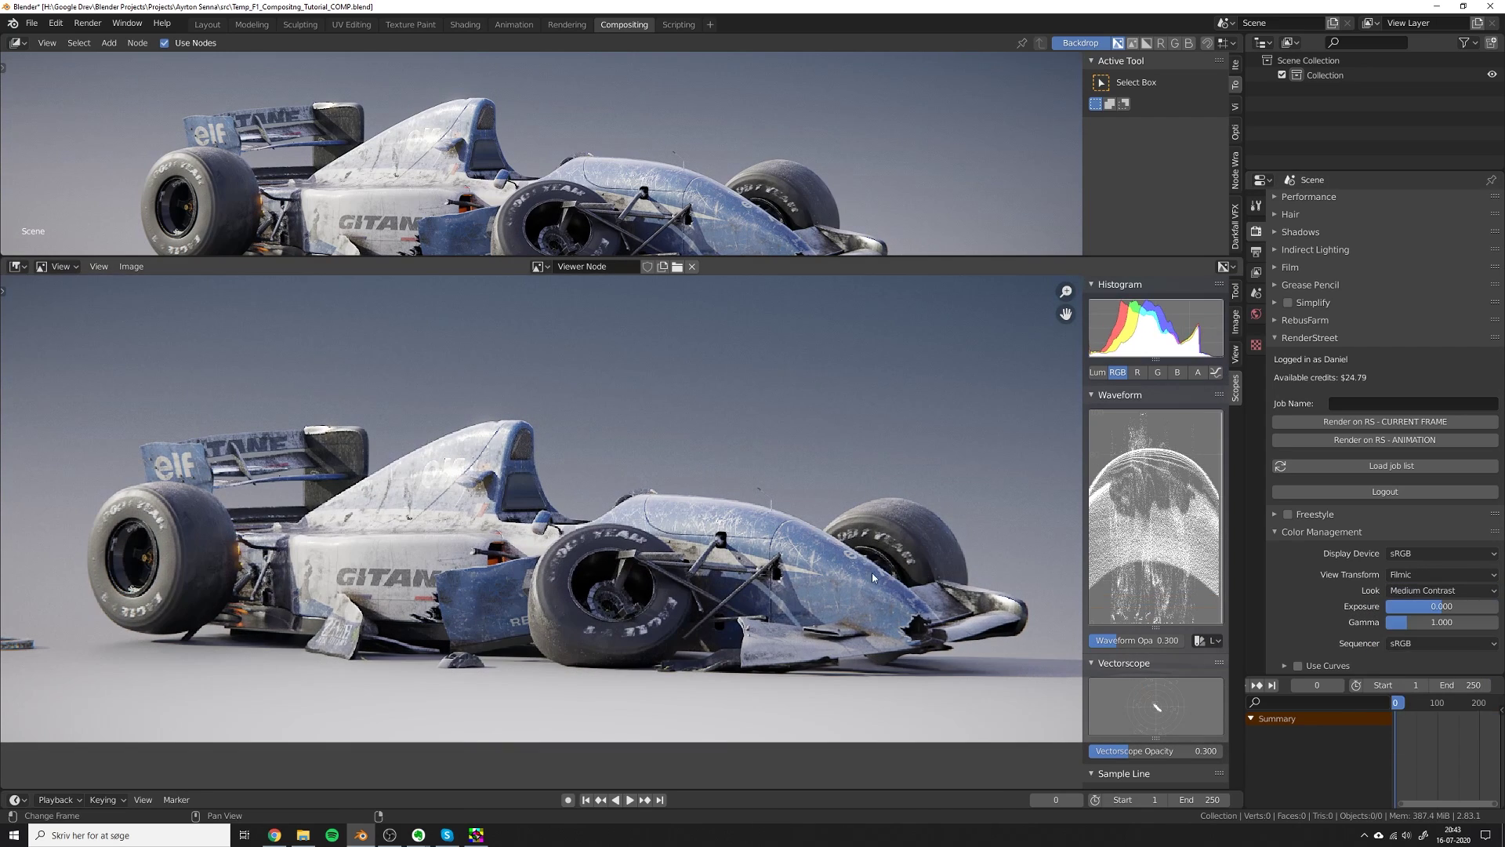
pyautogui.click(1440, 590)
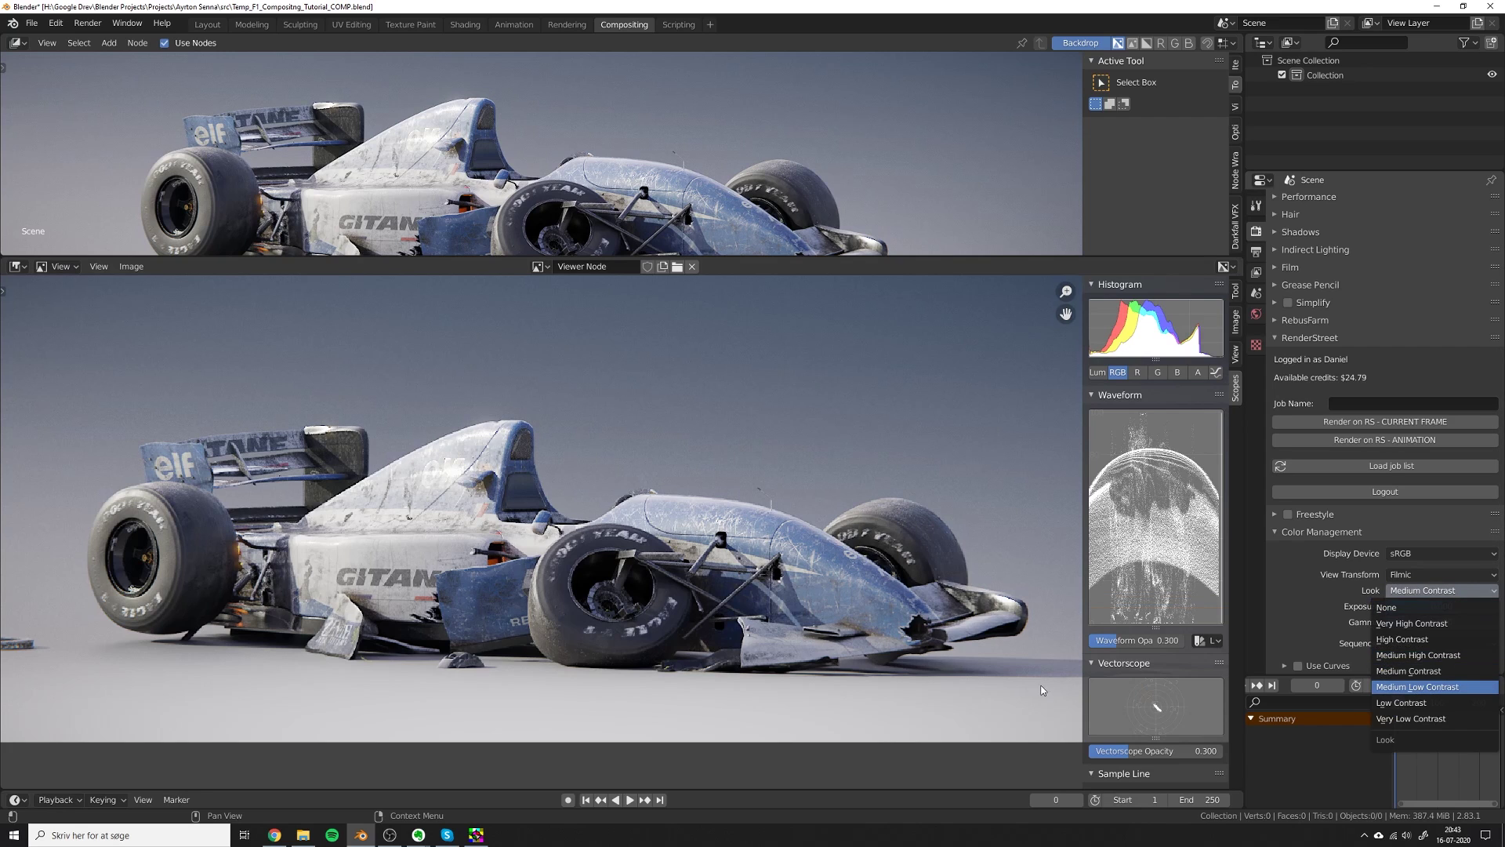
pyautogui.hotkey('ctrl', 'z')
pyautogui.moveTo(664, 634)
pyautogui.mouseDown(button='middle')
pyautogui.moveTo(721, 643)
pyautogui.moveTo(656, 633)
pyautogui.mouseUp(button='middle')
# Try Color Management exposure values of 0.2, 0.3 and 0.5 while viewing the whole image.
pyautogui.click(1442, 608)
pyautogui.write('.2')
pyautogui.press('Return')
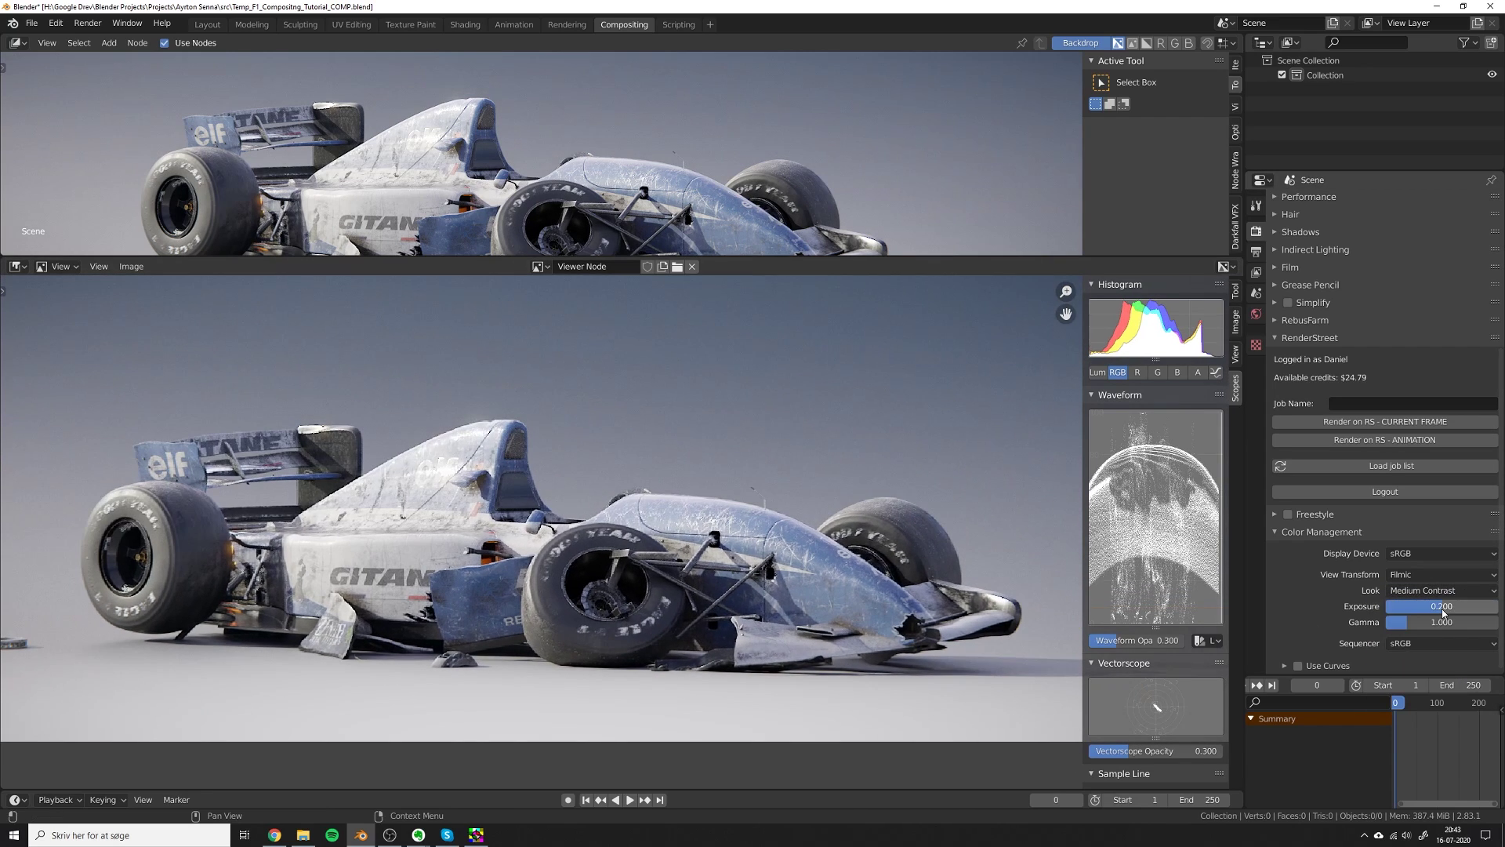
pyautogui.moveTo(1444, 611); pyautogui.dragTo(1447, 611)
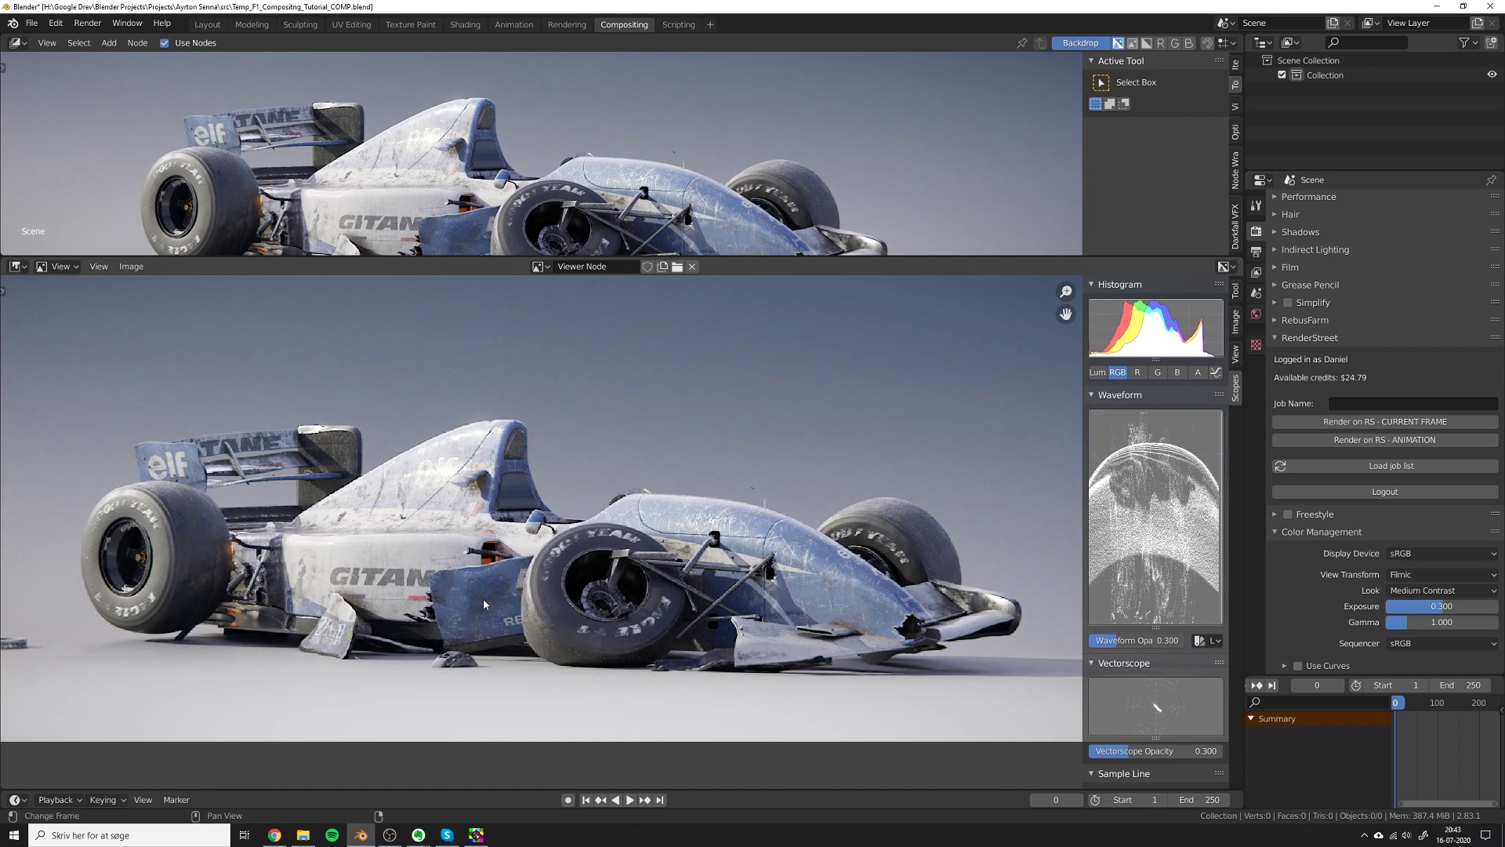
pyautogui.scroll(-3, 484, 604)
pyautogui.scroll(1, 554, 582)
pyautogui.moveTo(554, 582); pyautogui.dragTo(563, 607, button='middle')
pyautogui.click(1447, 607)
pyautogui.write('.')
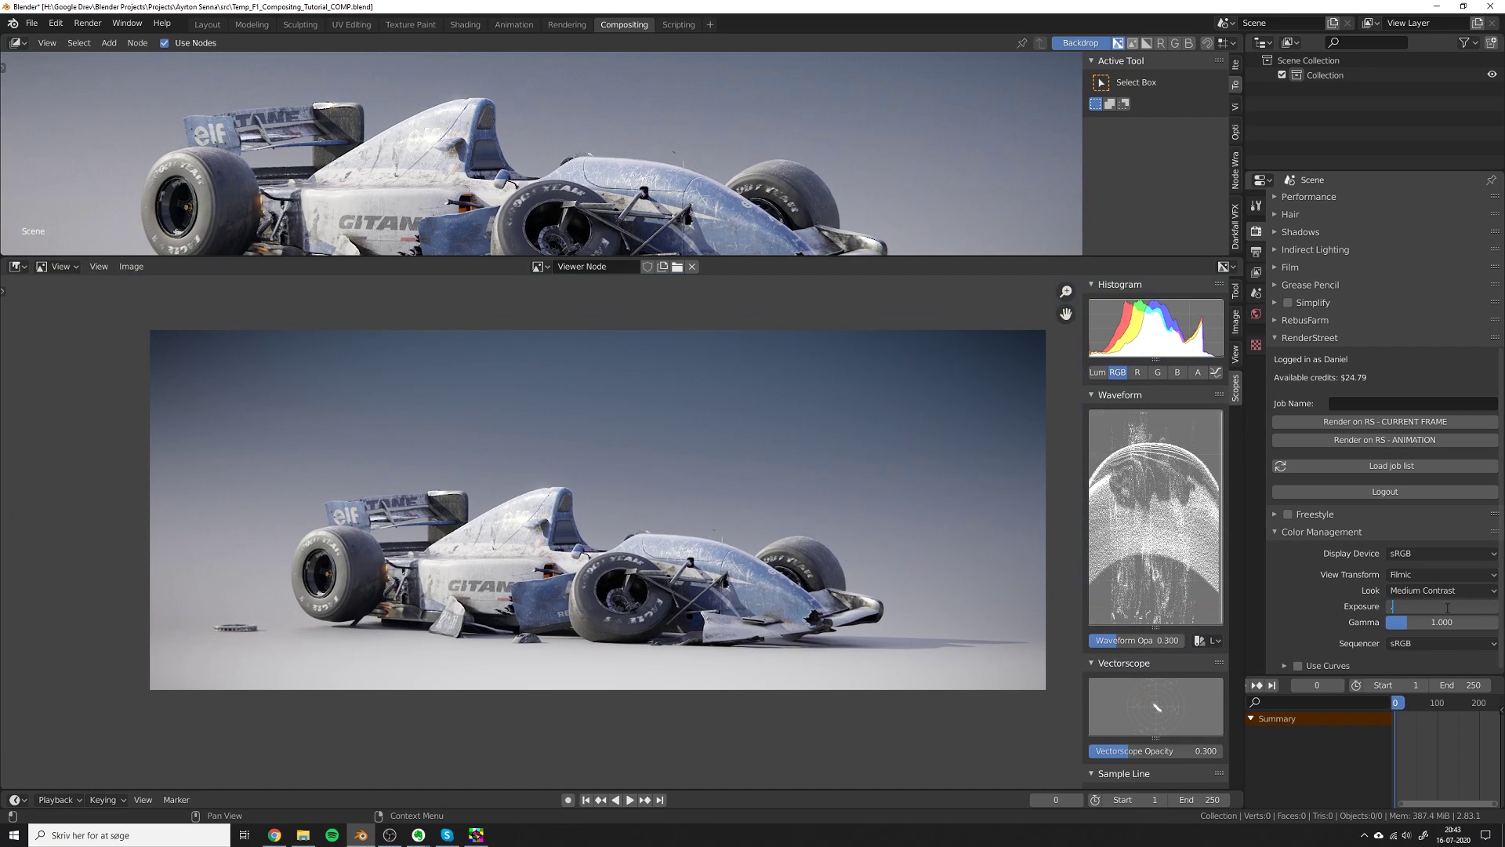
pyautogui.write('0.5')
pyautogui.press('Return')
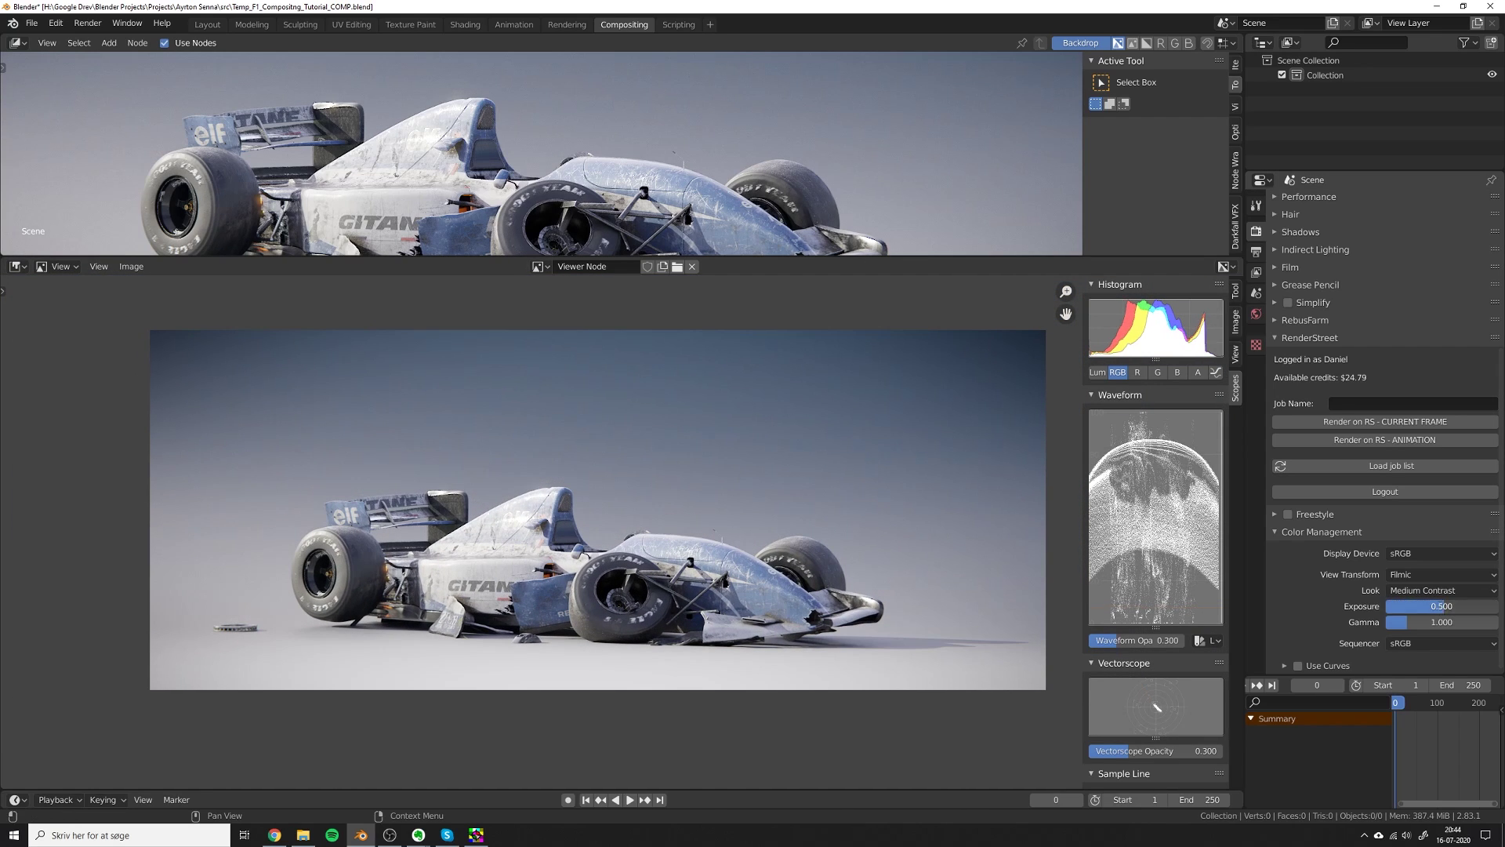
# Set the Color Management exposure to 0.25.
pyautogui.doubleClick(1439, 606)
pyautogui.press('BackSpace')
pyautogui.write('0.25')
pyautogui.press('Return')
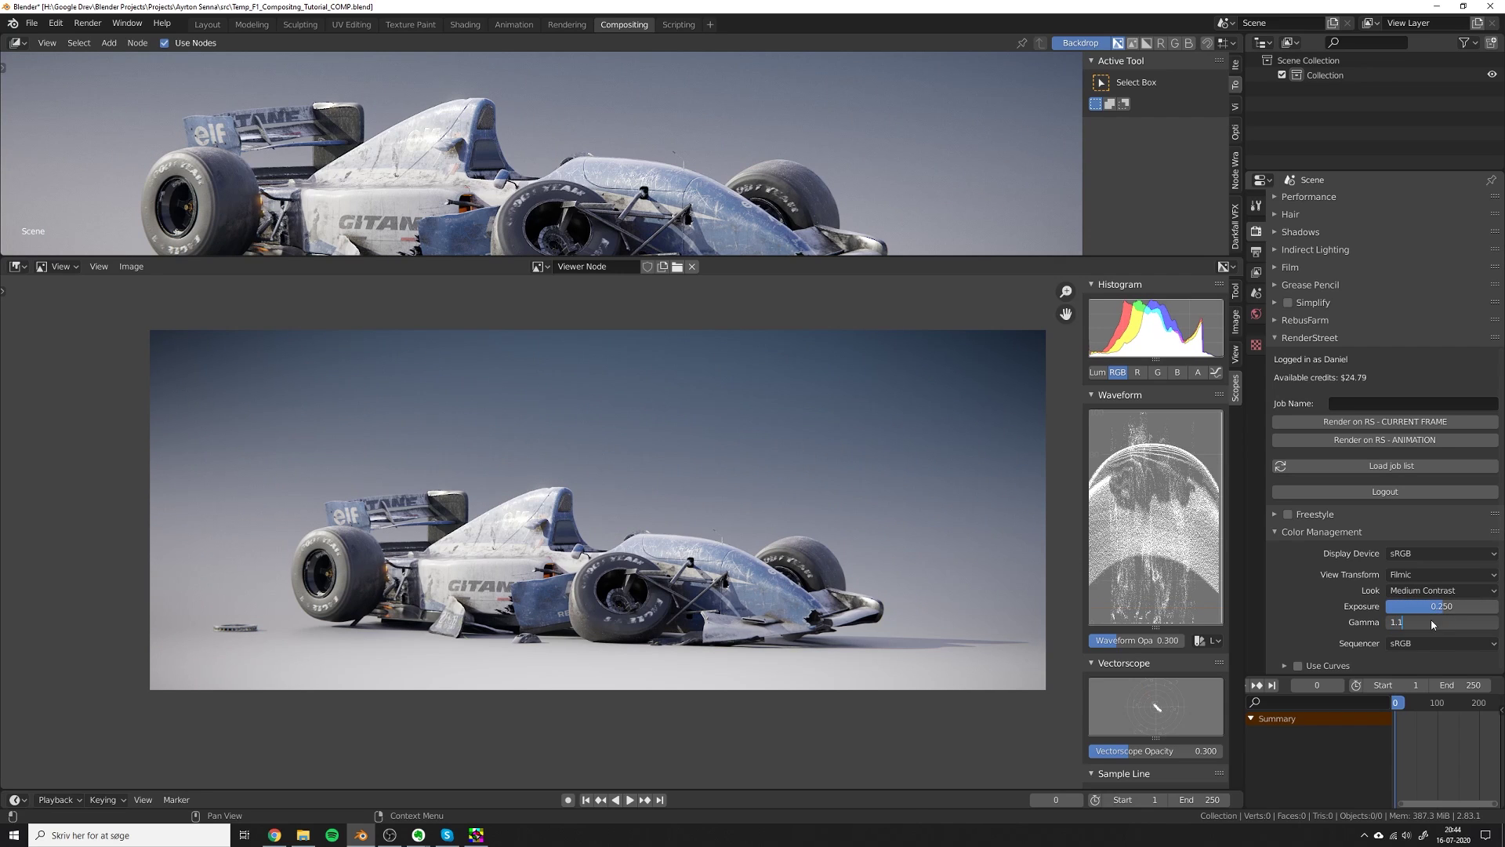
# Try a gamma of 1.1 and return it to 1.
pyautogui.press('Return')
pyautogui.click(1431, 623)
pyautogui.write('1')
pyautogui.press('Return')
pyautogui.click(1431, 622)
pyautogui.write('1')
pyautogui.press('Return')
# Set the Color Management gamma to 1.02.
pyautogui.click(1431, 625)
pyautogui.write('1.02')
pyautogui.press('Return')
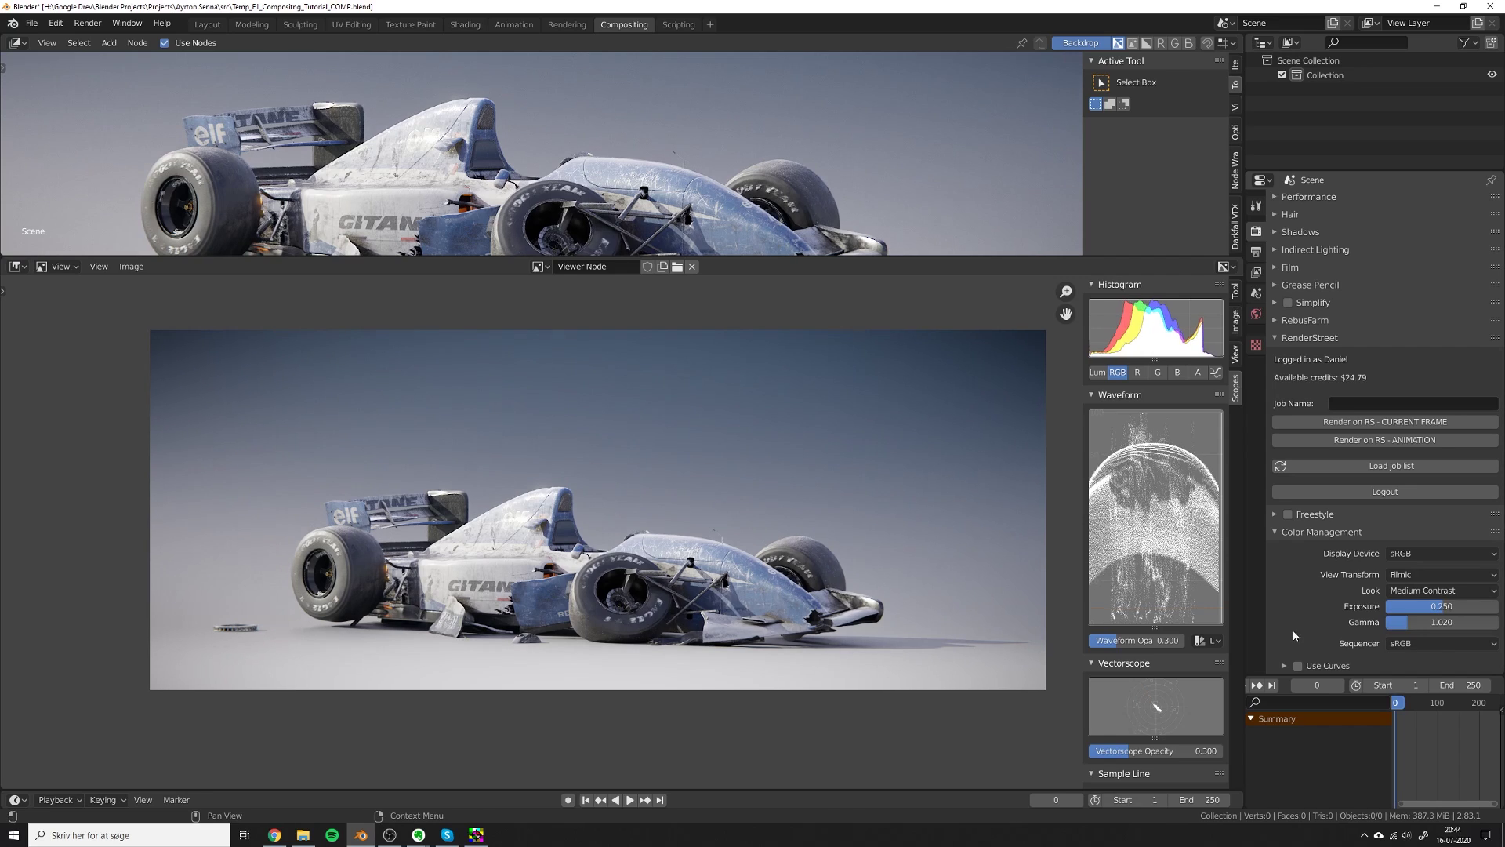
# Expand and enable Use Curves in the Color Management settings.
pyautogui.click(1286, 665)
pyautogui.scroll(-5, 1288, 670)
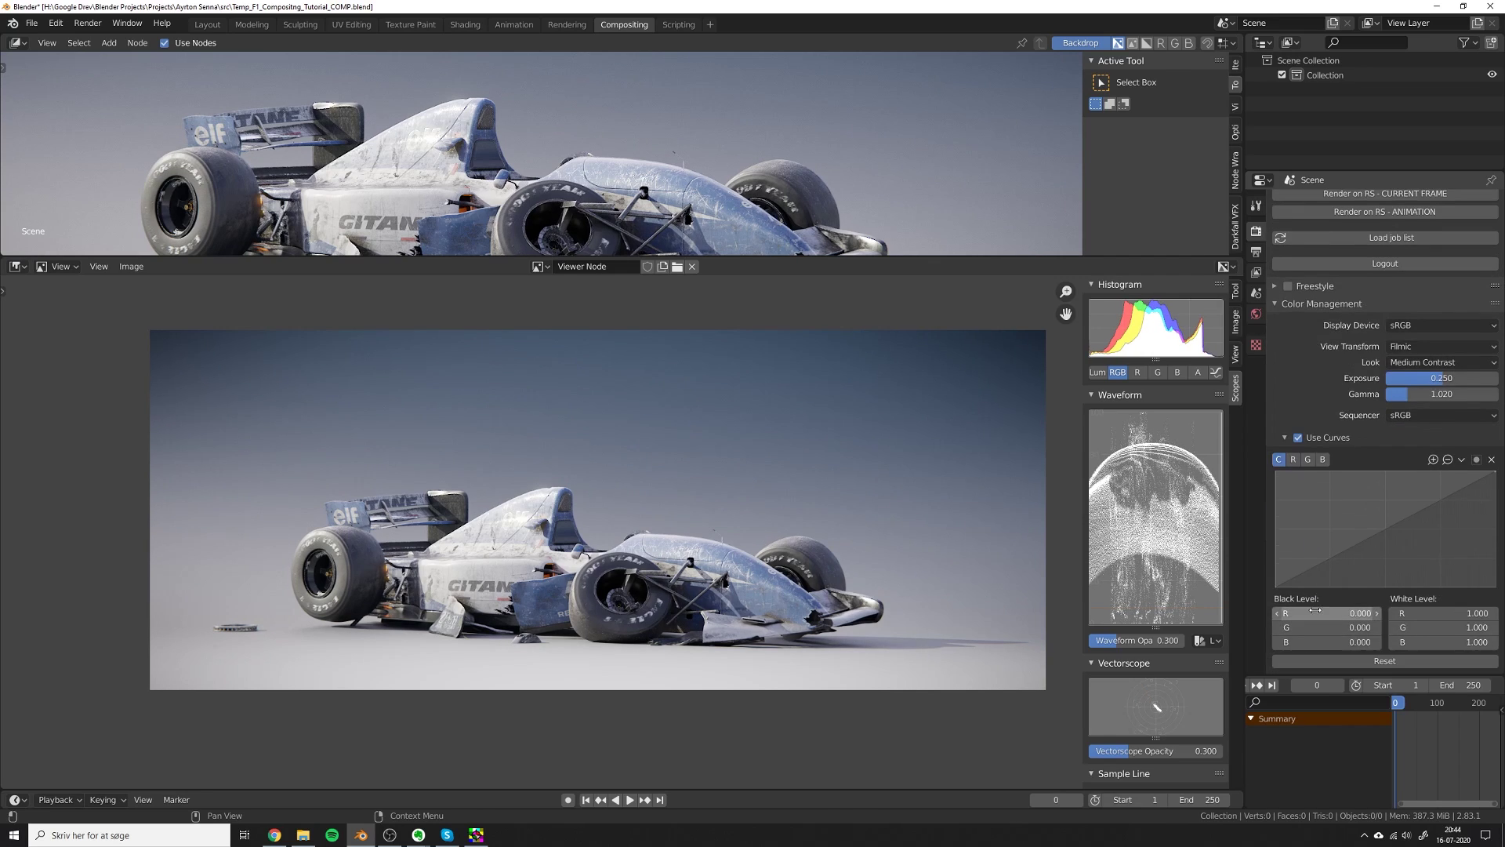
pyautogui.scroll(3, 704, 605)
pyautogui.scroll(-2, 559, 553)
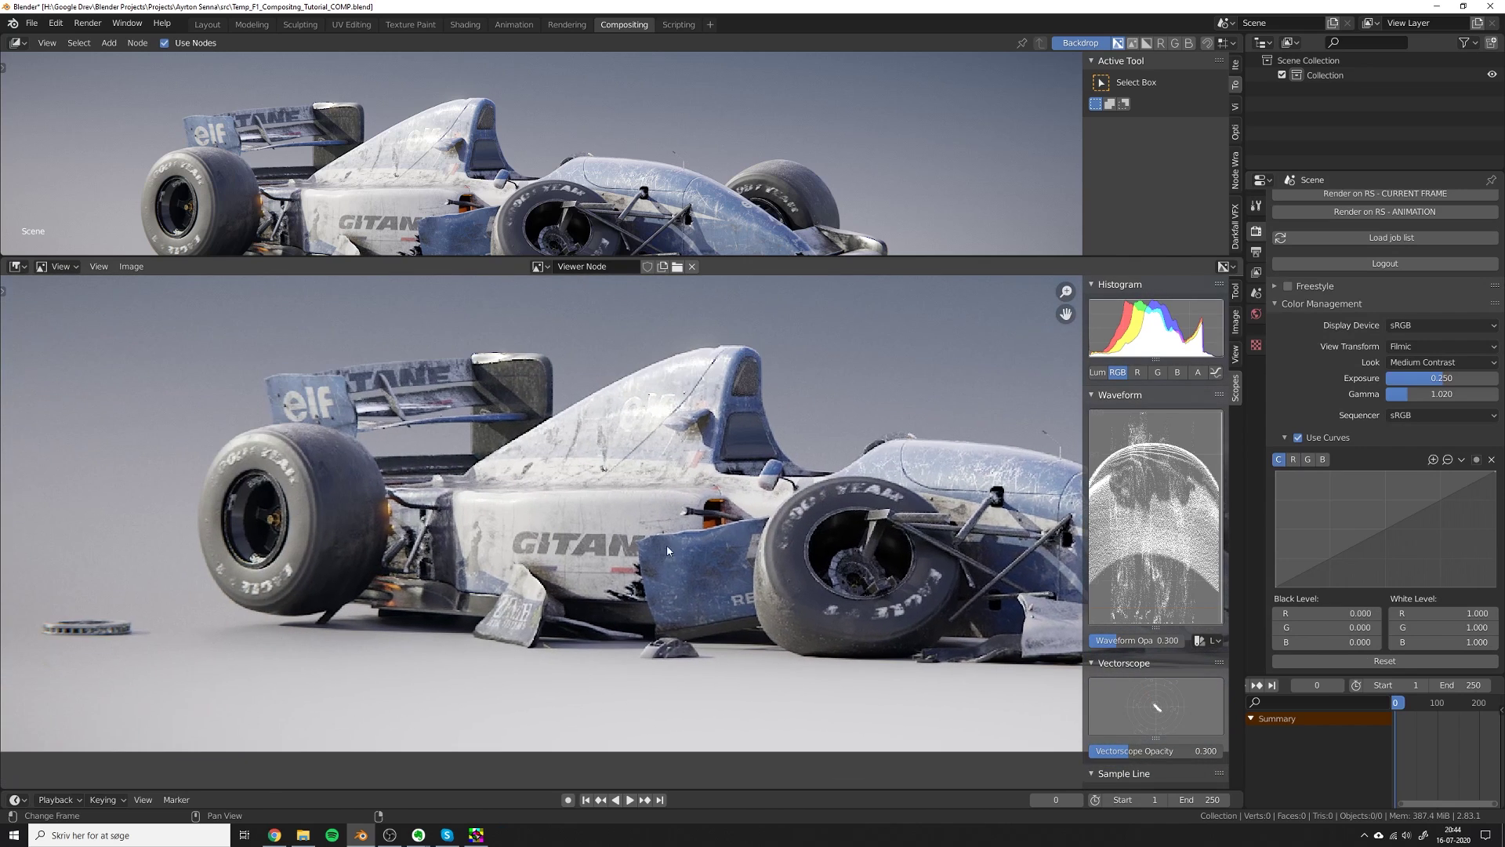
# Try black levels of 0.002 for R and G and -0.003 for B on the color management curves.
pyautogui.click(1311, 642)
pyautogui.write('0.0')
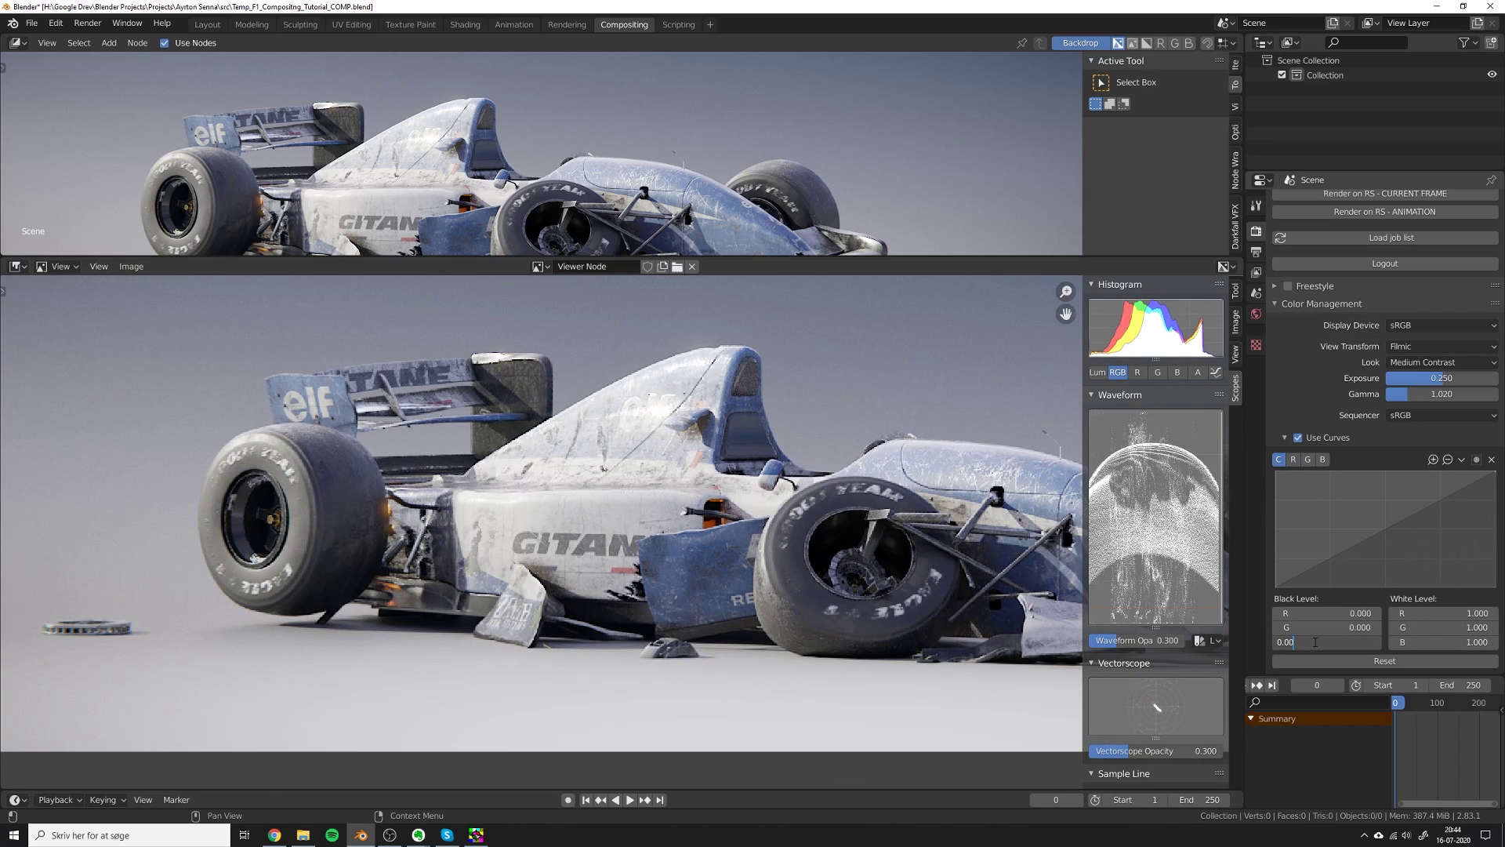
pyautogui.press('End')
pyautogui.press('BackSpace')
pyautogui.write('5')
pyautogui.press('Return')
pyautogui.click(1323, 643)
pyautogui.press('Return')
pyautogui.moveTo(1338, 614); pyautogui.dragTo(1338, 628)
pyautogui.write('02')
pyautogui.press('Return')
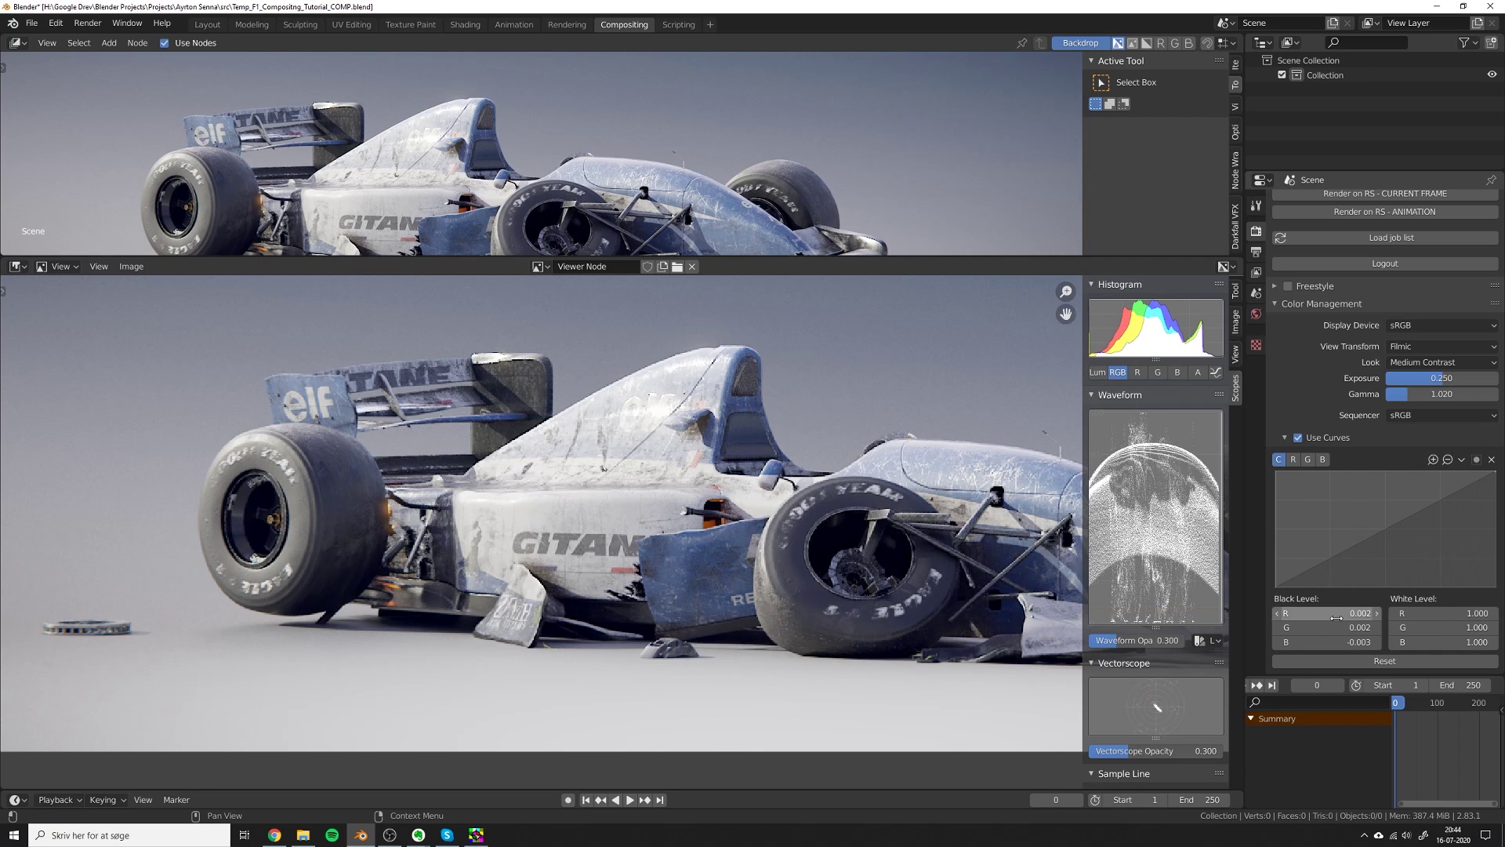
# Toggle Use Curves to compare the image and bend the combined curve into a gentle S-shape.
pyautogui.click(1298, 438)
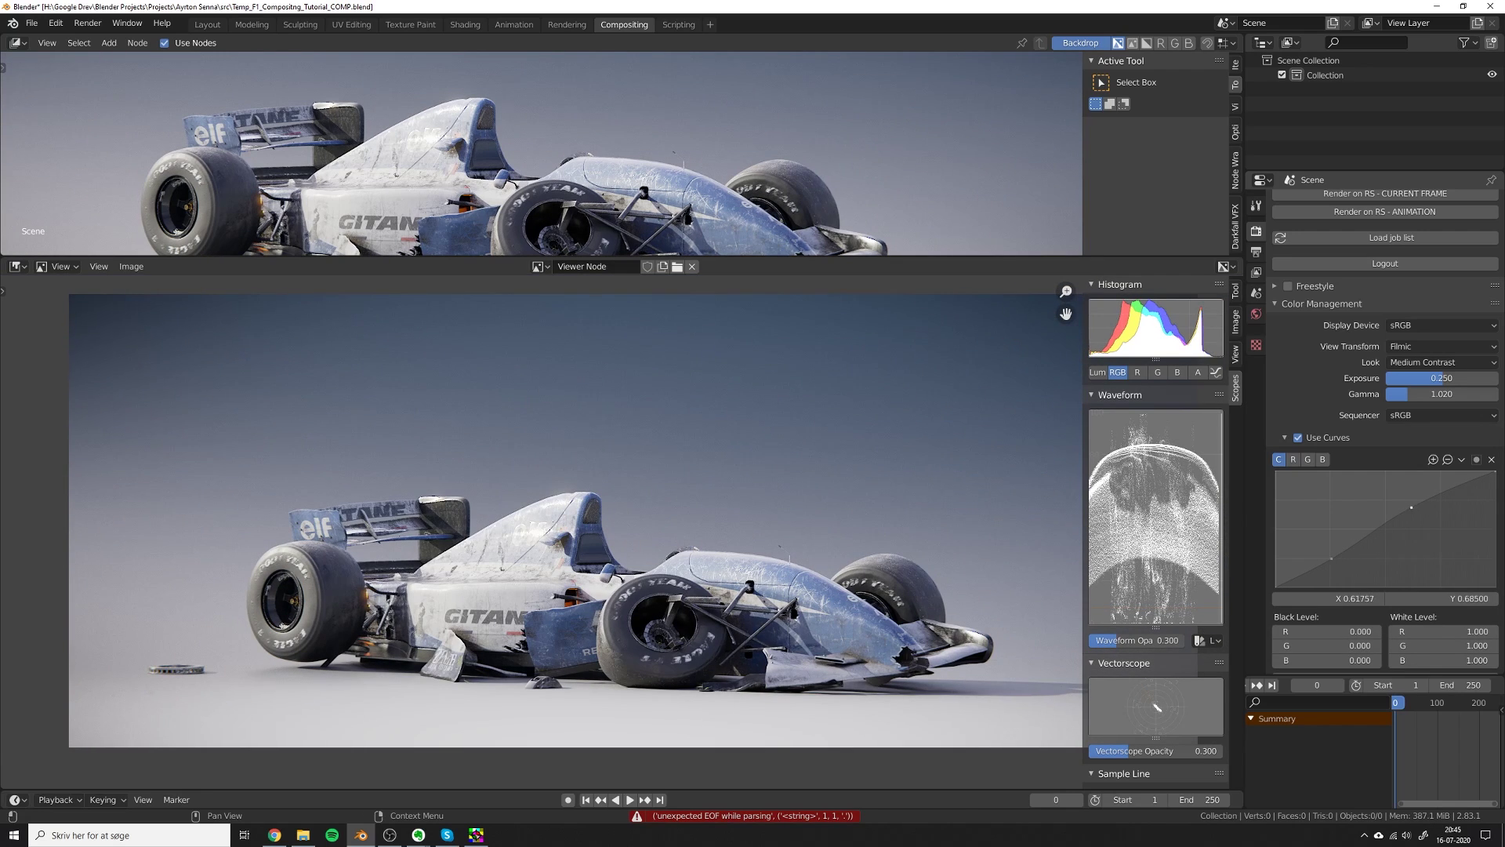
pyautogui.click(1298, 437)
pyautogui.moveTo(1275, 586); pyautogui.dragTo(1425, 500)
# Shape the blue curve with a shadow point near X 0.13, Y 0.12 and a highlight point near X 0.69, Y 0.72.
pyautogui.click(1293, 460)
pyautogui.click(1322, 459)
pyautogui.click(1316, 572)
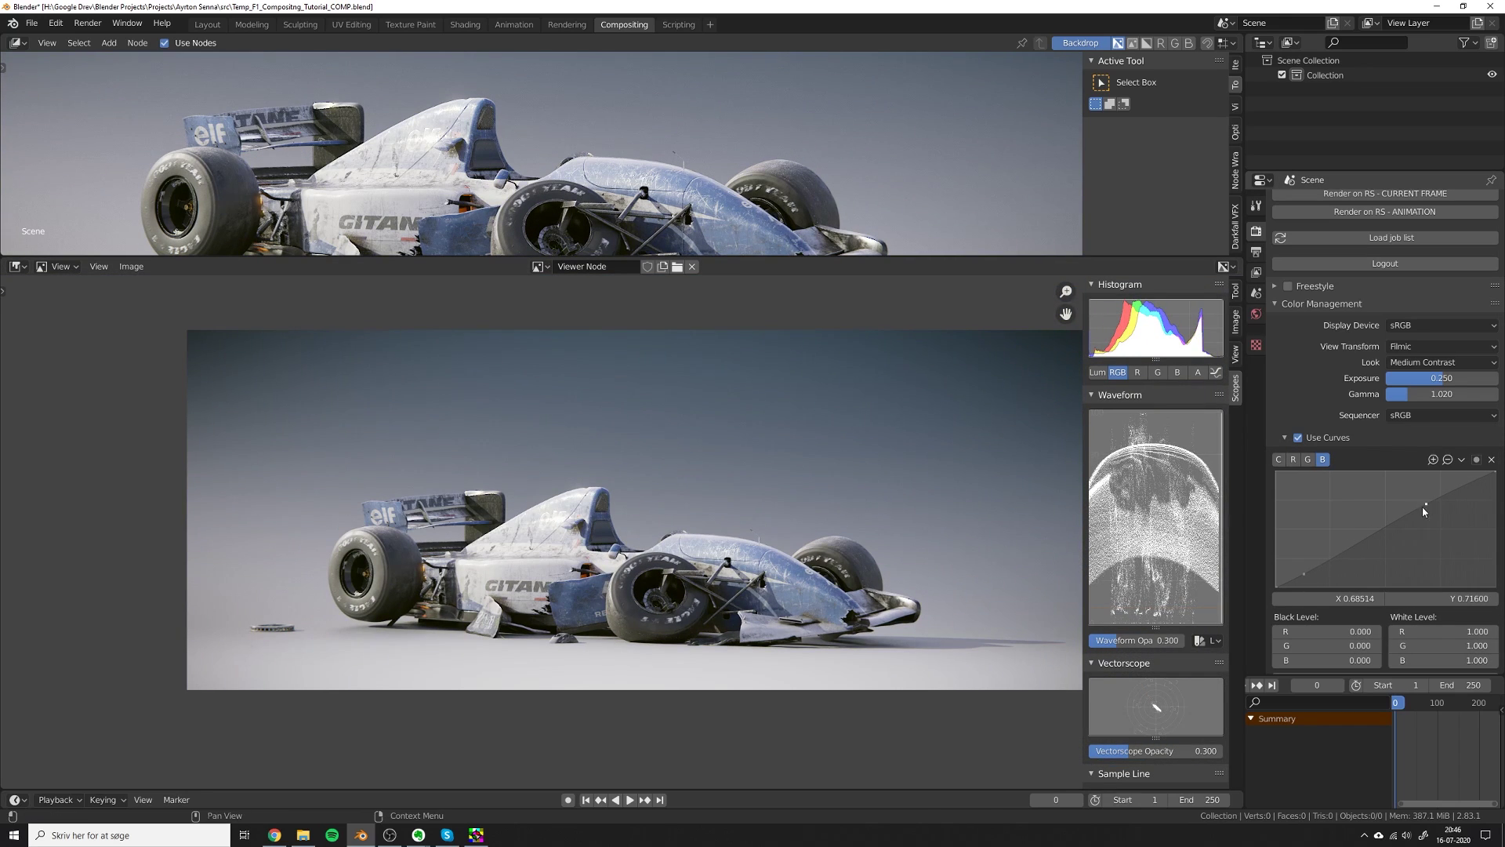
# Compare the image with Use Curves off and on, checking the whole composite in the backdrop.
pyautogui.click(1298, 438)
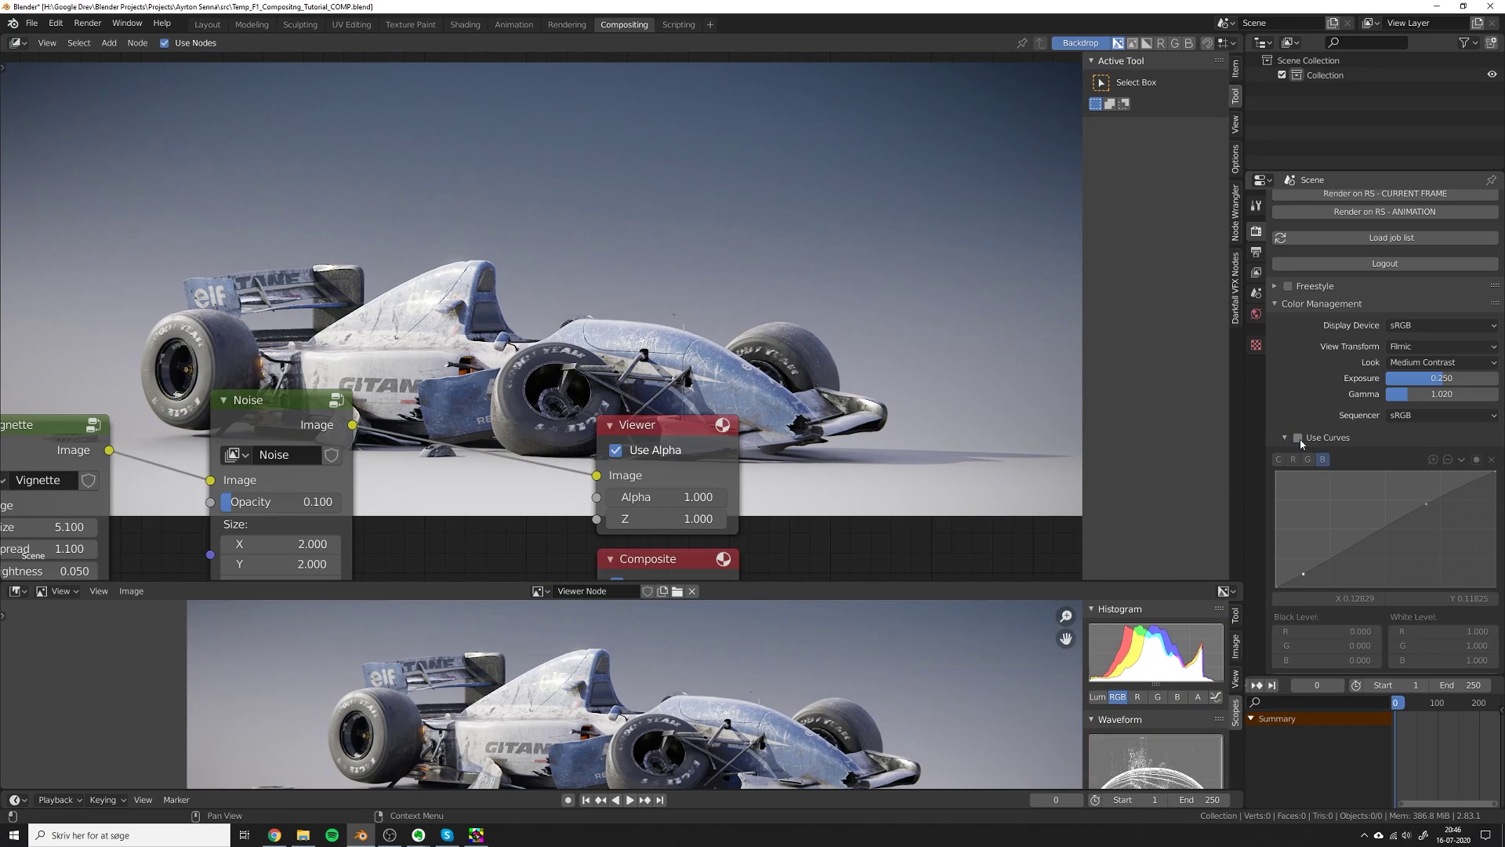
pyautogui.click(1299, 438)
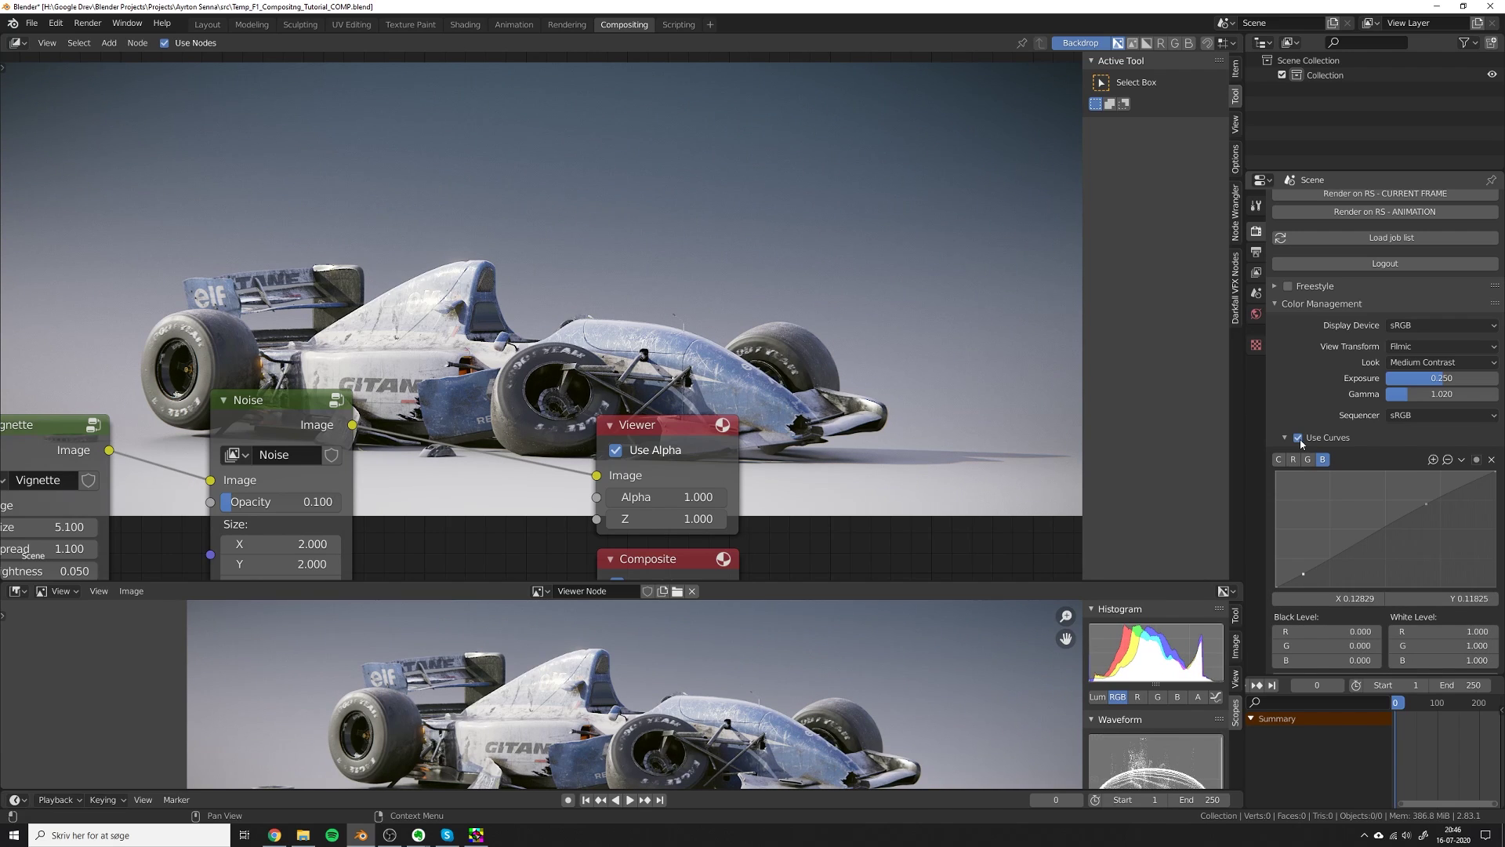
pyautogui.press('v')
pyautogui.press('v')
pyautogui.press('v')
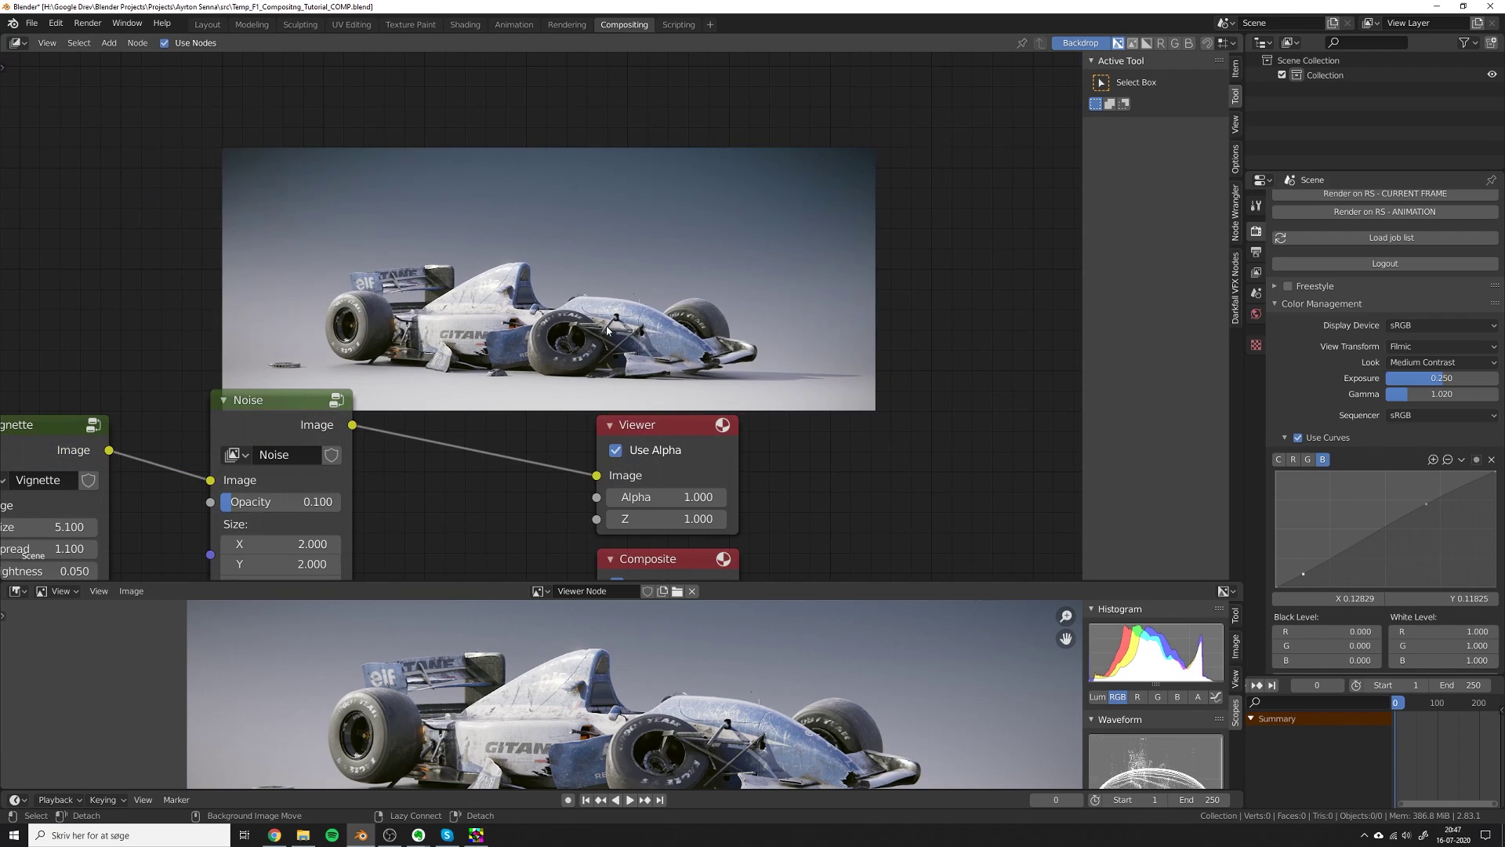
pyautogui.hotkey('alt', 'v')
# Pull the middle of the green curve down slightly to about X 0.48, Y 0.47.
pyautogui.click(1307, 460)
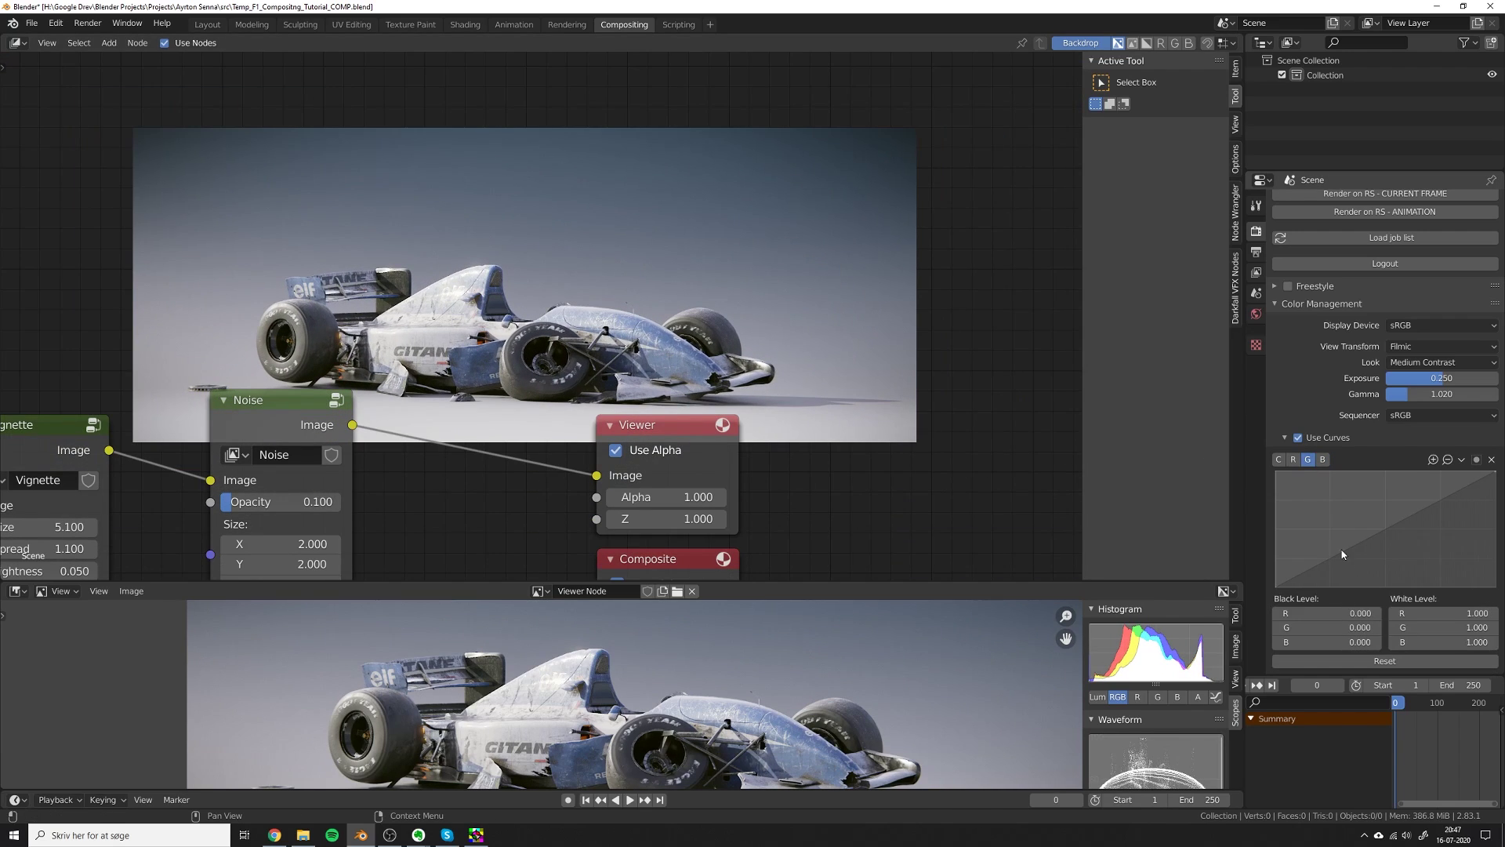
pyautogui.moveTo(1388, 528); pyautogui.dragTo(1386, 536)
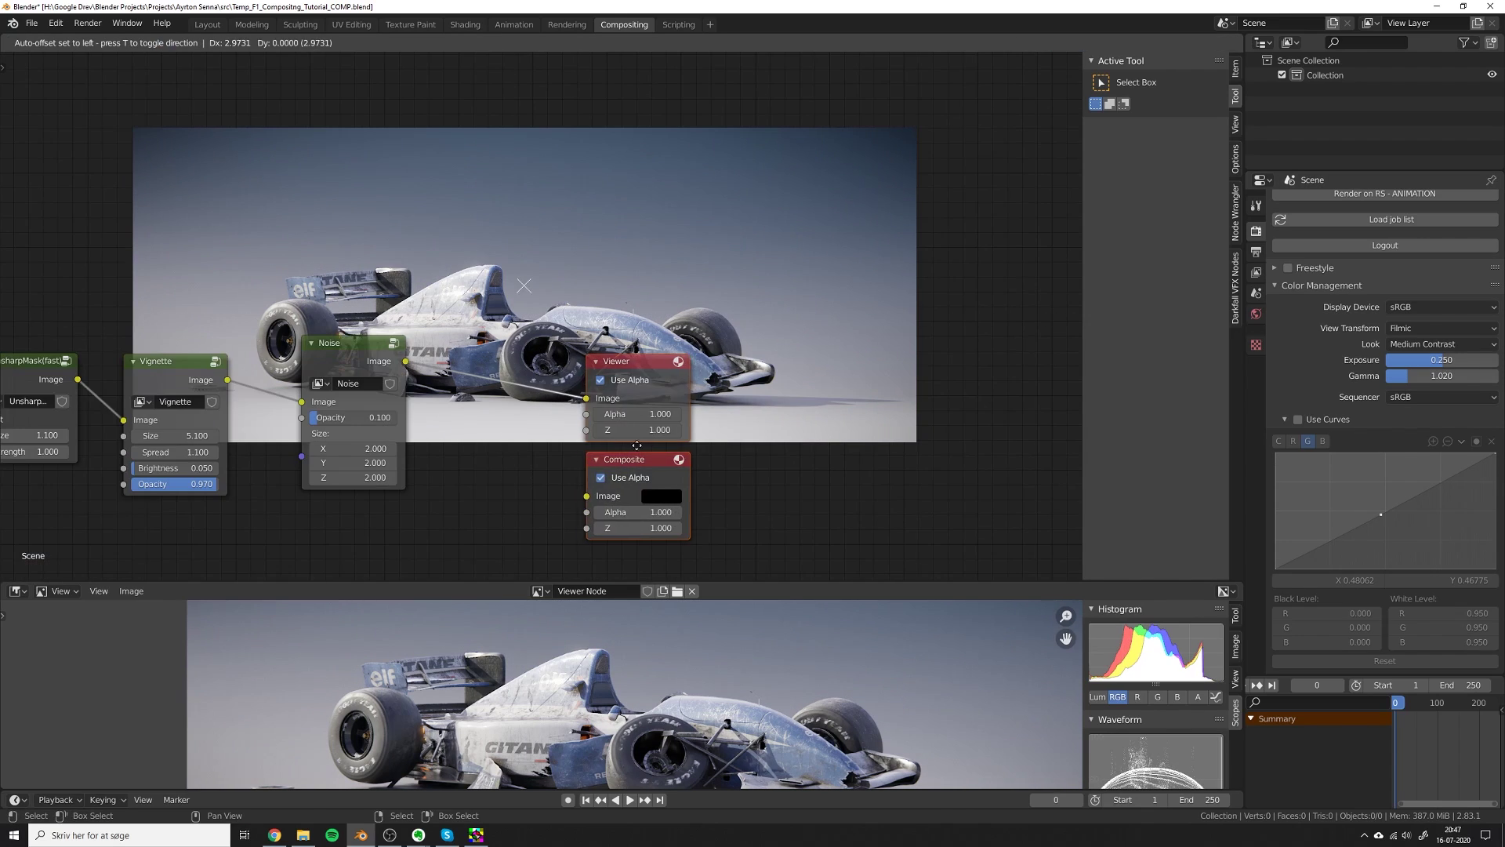
# Move the Viewer and Composite nodes farther from Noise and insert a Hue Correct node on the link between Noise and Viewer.
pyautogui.moveTo(635, 442); pyautogui.dragTo(893, 441)
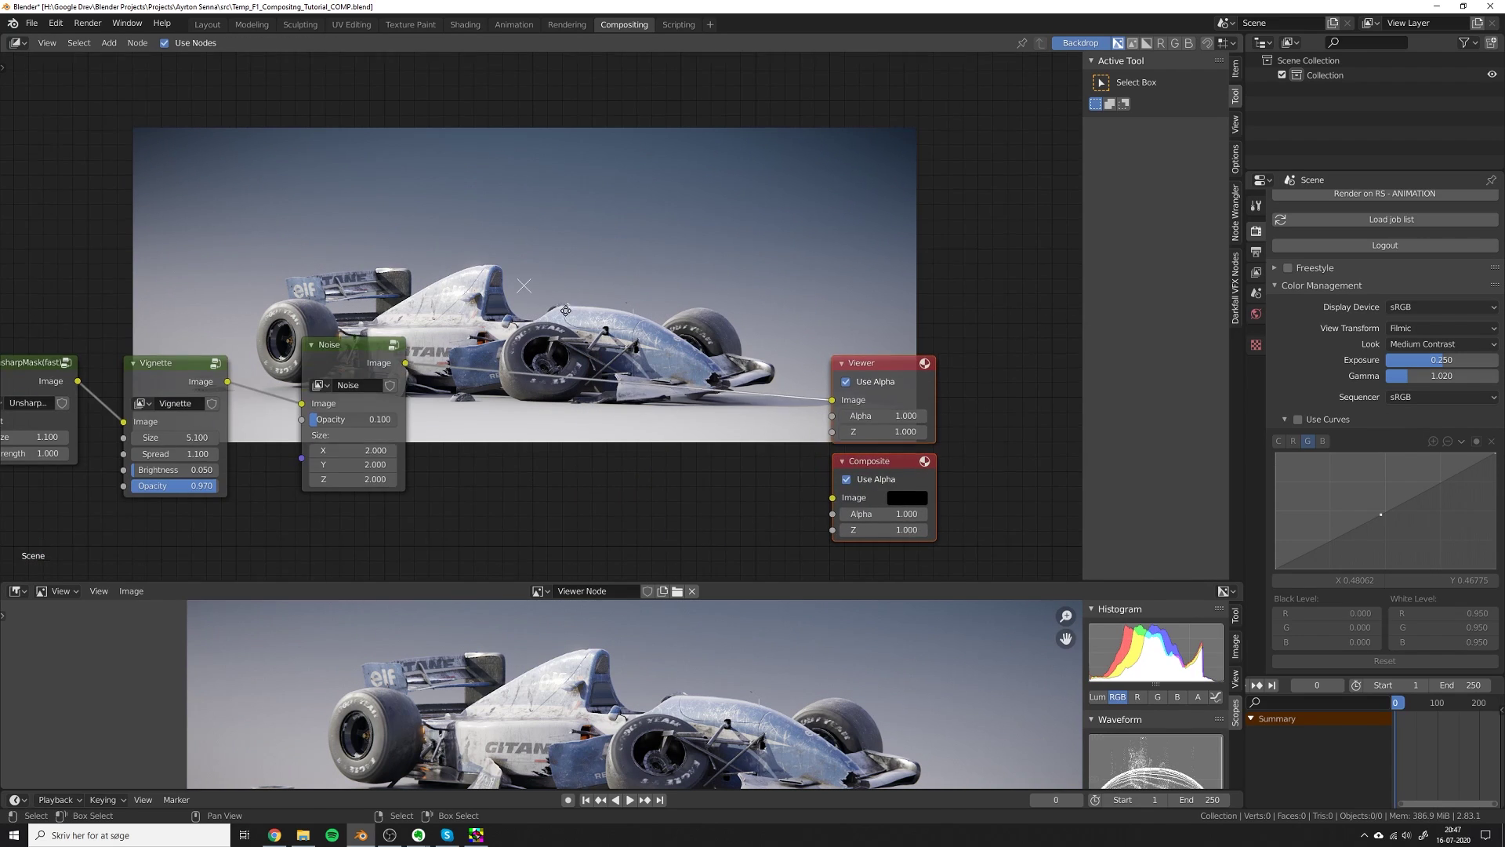
pyautogui.hotkey('shift', 'a')
pyautogui.hotkey('shift', 'a')
pyautogui.click(531, 225)
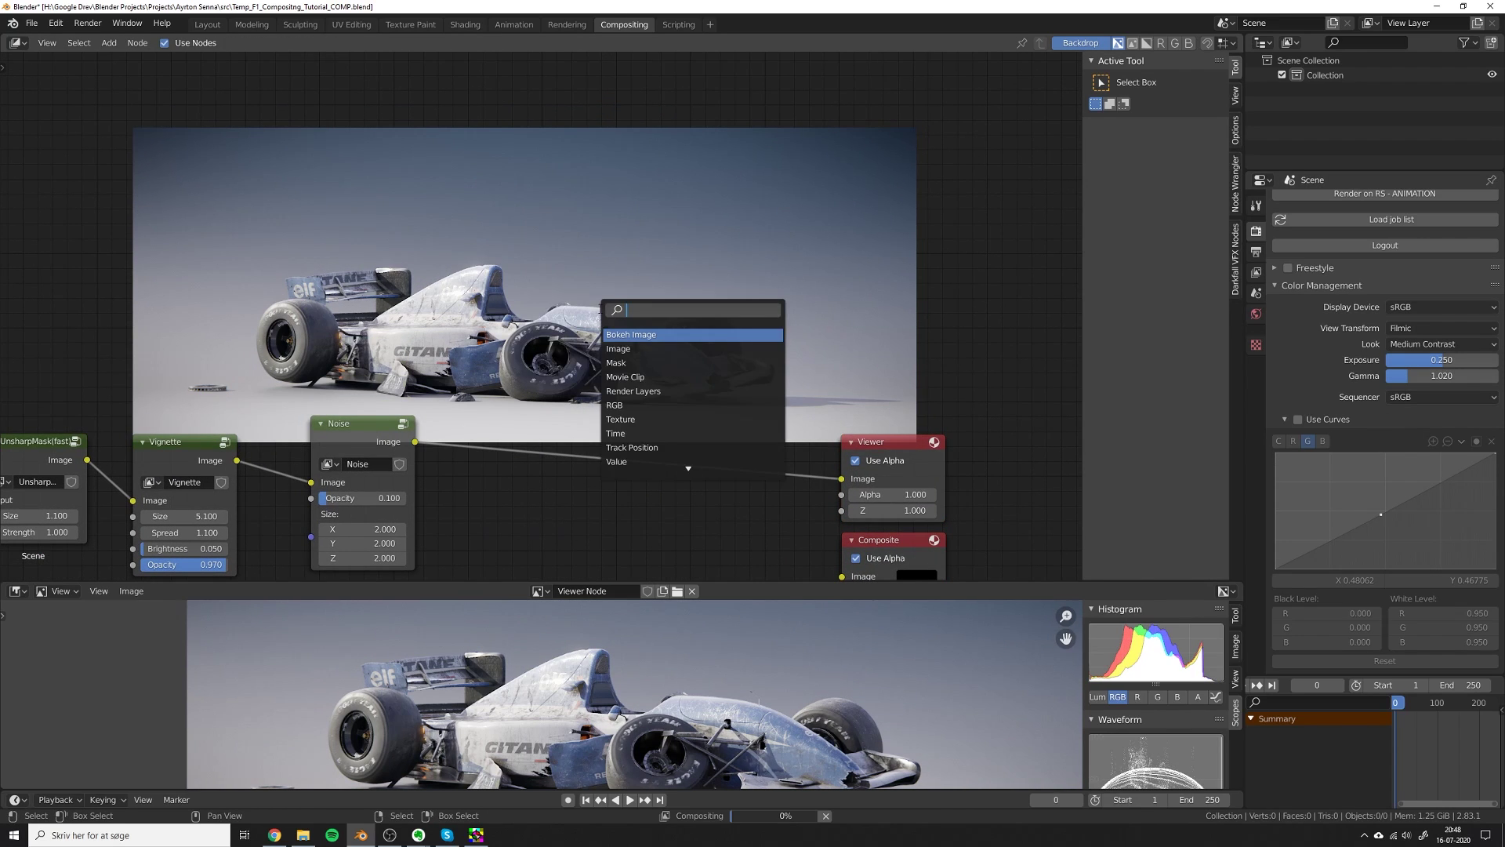
pyautogui.write('hue')
pyautogui.press('Return')
pyautogui.click(615, 443)
pyautogui.scroll(2, 616, 443)
pyautogui.moveTo(623, 455); pyautogui.dragTo(518, 291, button='middle')
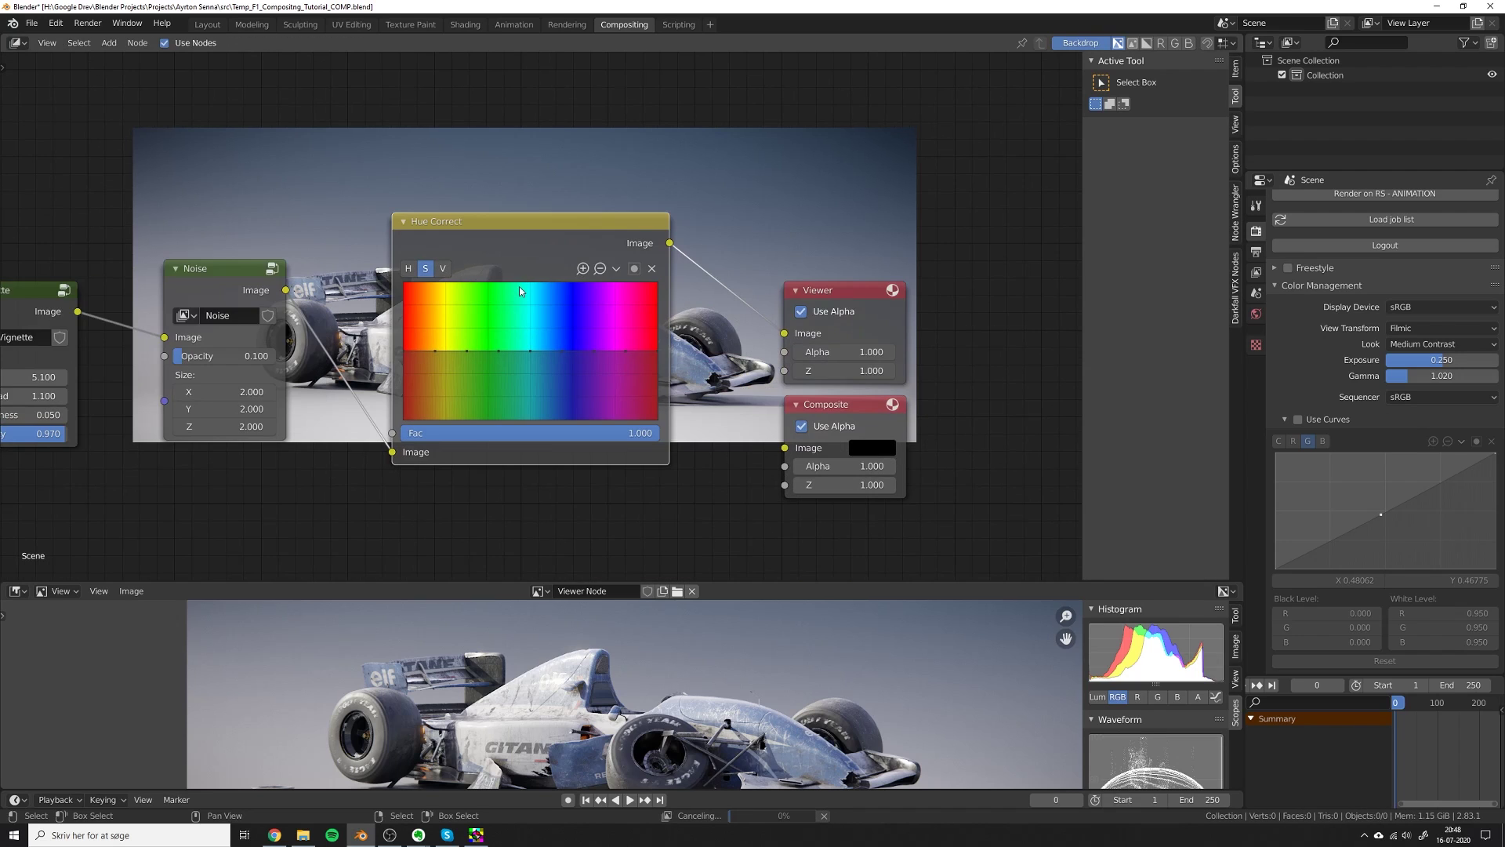
# Shift the hue of the blue tones slightly with the blue point on the Hue Correct node's hue curve, checking the whole image in the backdrop.
pyautogui.scroll(-2, 520, 291)
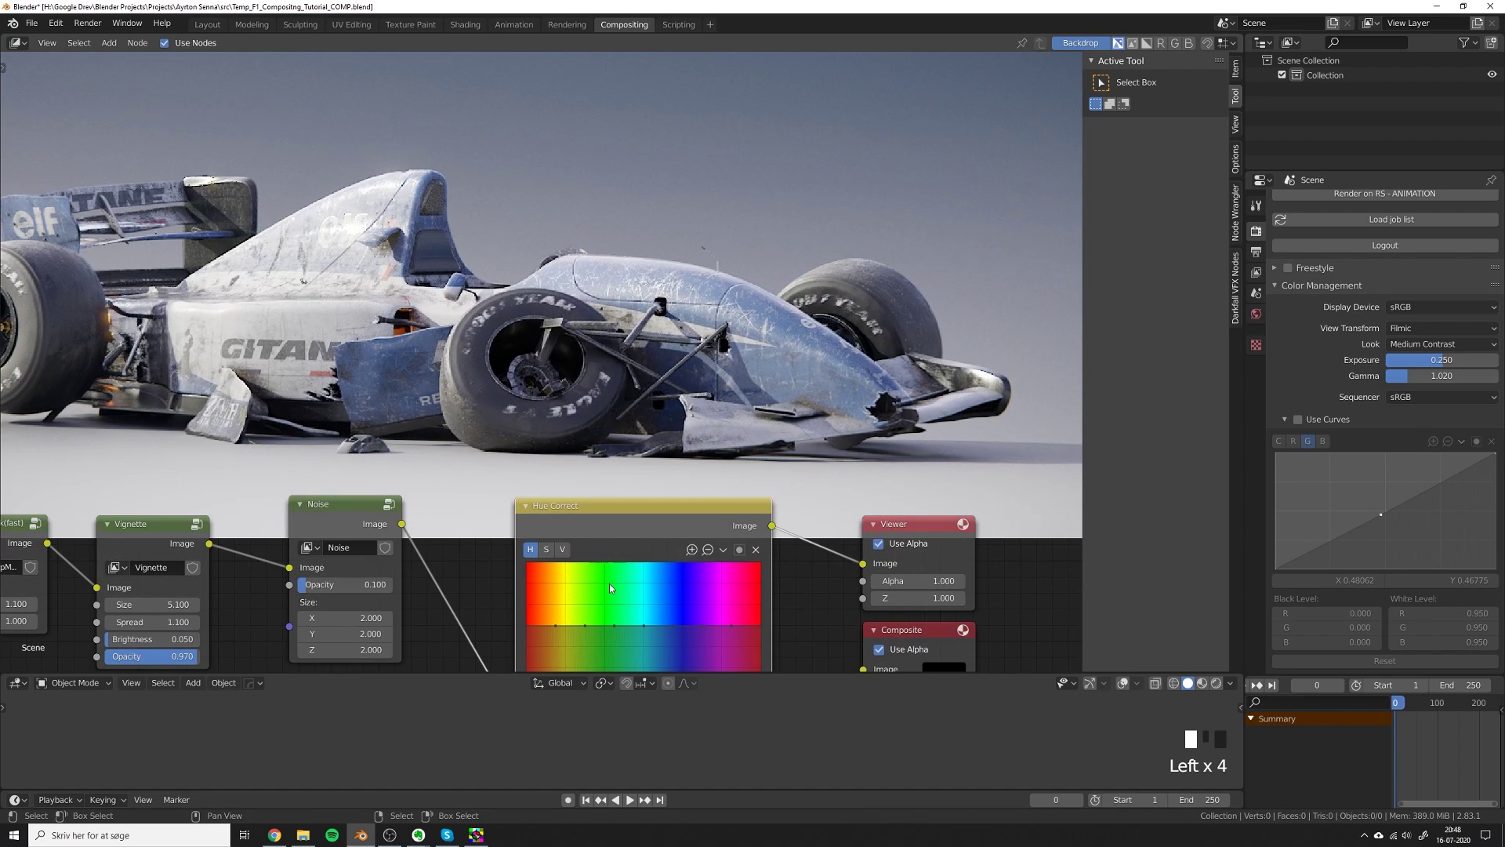
pyautogui.moveTo(610, 588); pyautogui.dragTo(564, 501, button='middle')
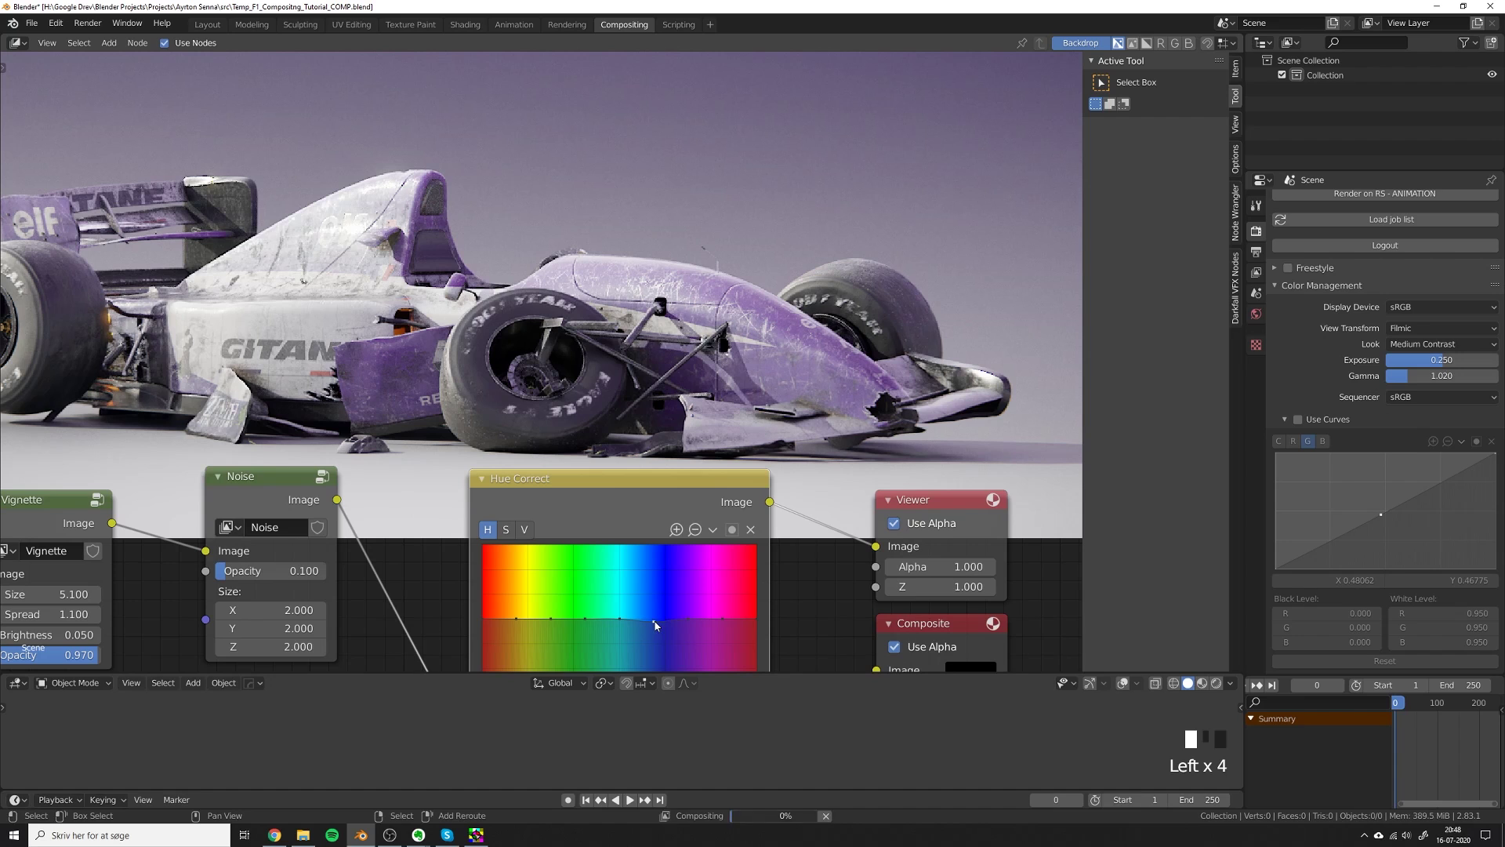
pyautogui.hotkey('alt', 'v')
pyautogui.press('v')
pyautogui.press('v')
pyautogui.press('v')
pyautogui.press('v')
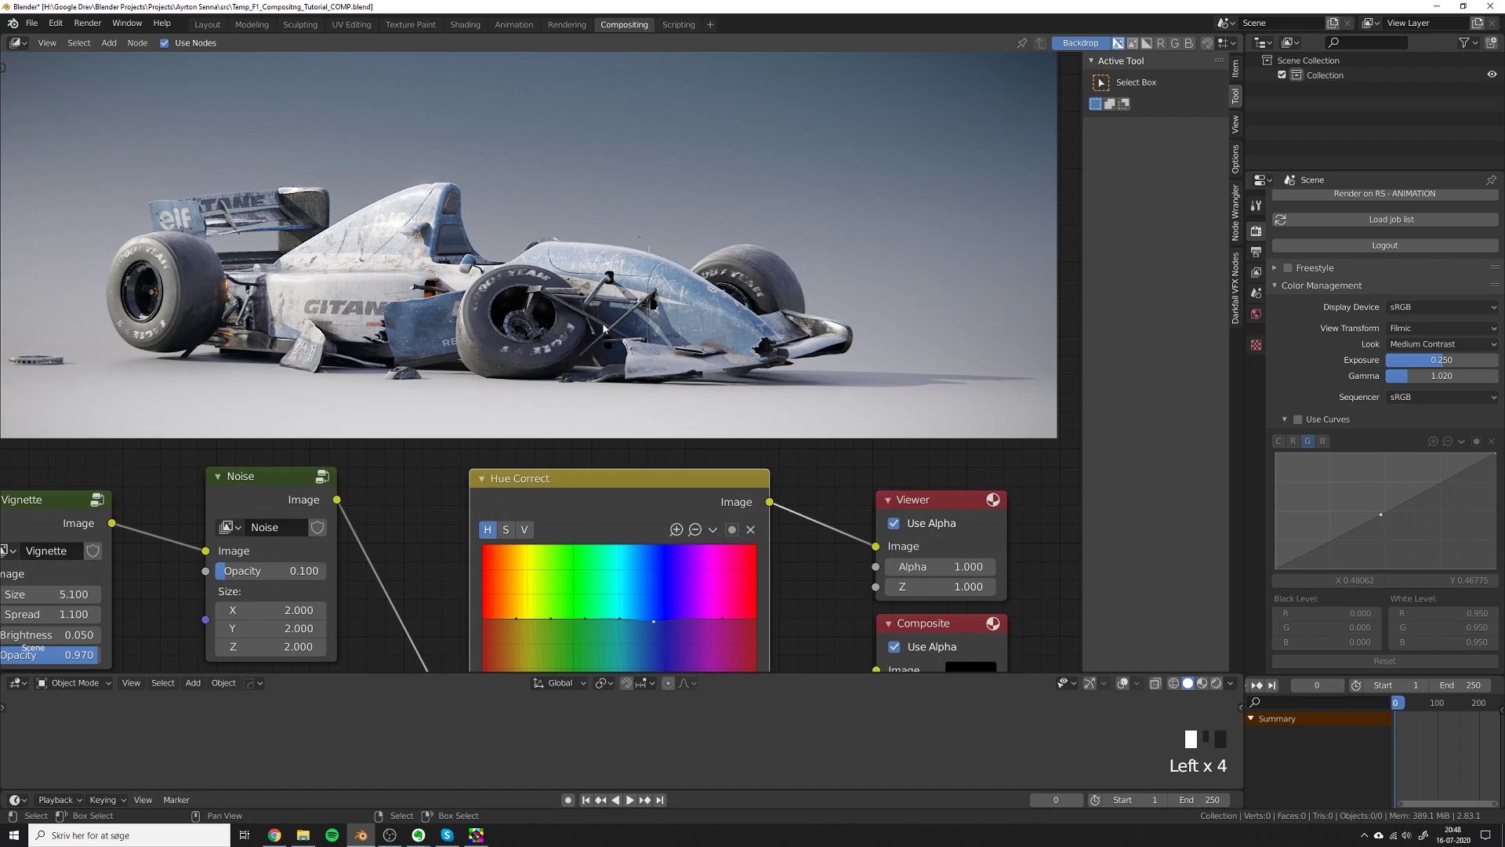
# Compare the image with the Hue Correct node muted and unmuted.
pyautogui.keyDown('alt'); pyautogui.moveTo(607, 476); pyautogui.dragTo(610, 508, button='middle'); pyautogui.keyUp('alt')
pyautogui.press('m')
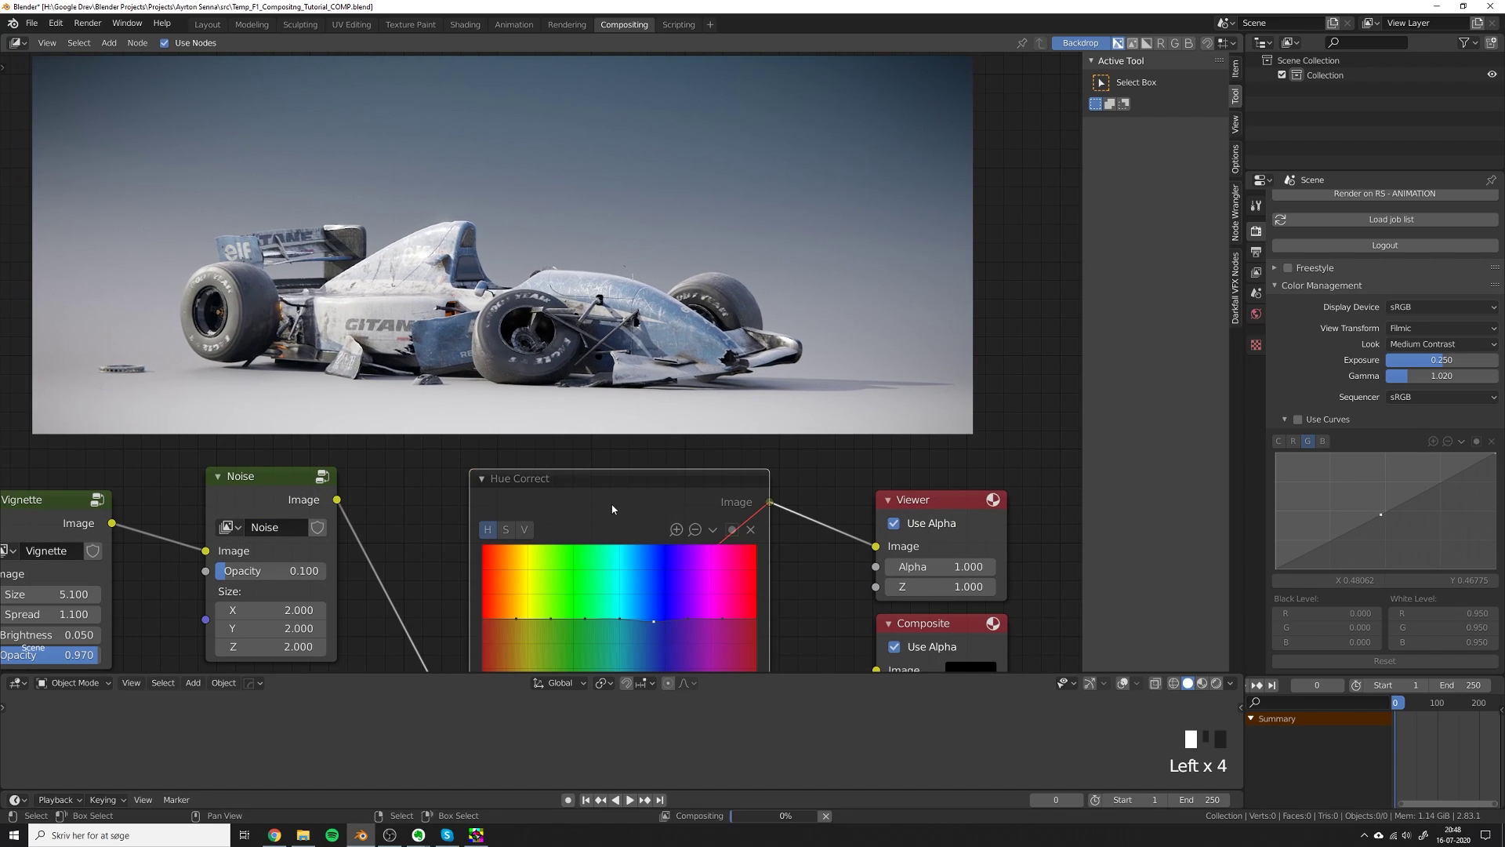
pyautogui.press('m')
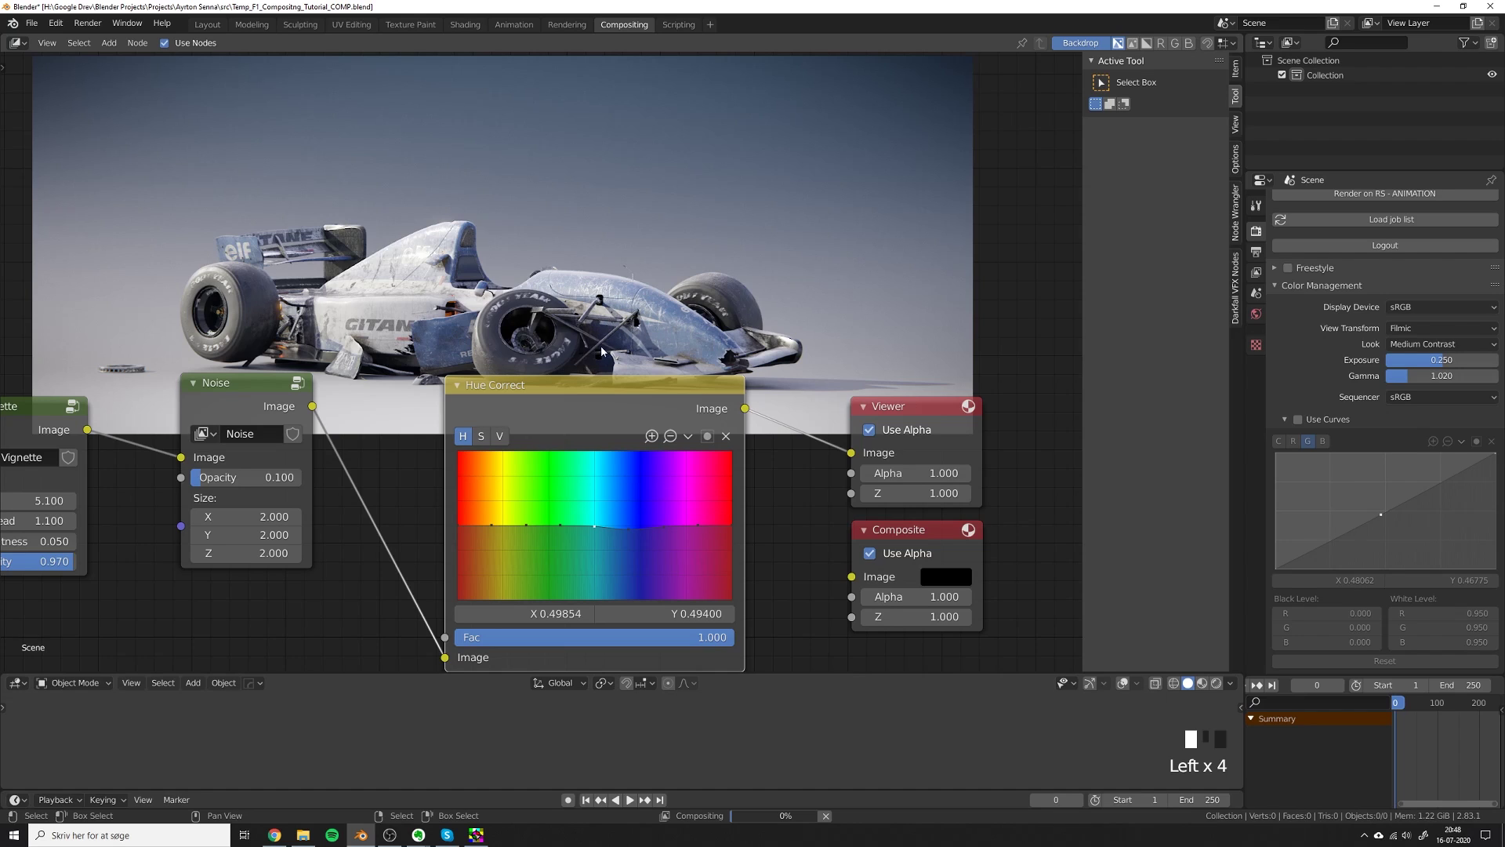
# Try the Hue Correct node with its Fac at 0, then set the Fac to about two thirds.
pyautogui.moveTo(591, 386); pyautogui.dragTo(615, 409, button='middle')
pyautogui.moveTo(669, 652); pyautogui.dragTo(669, 638, button='middle')
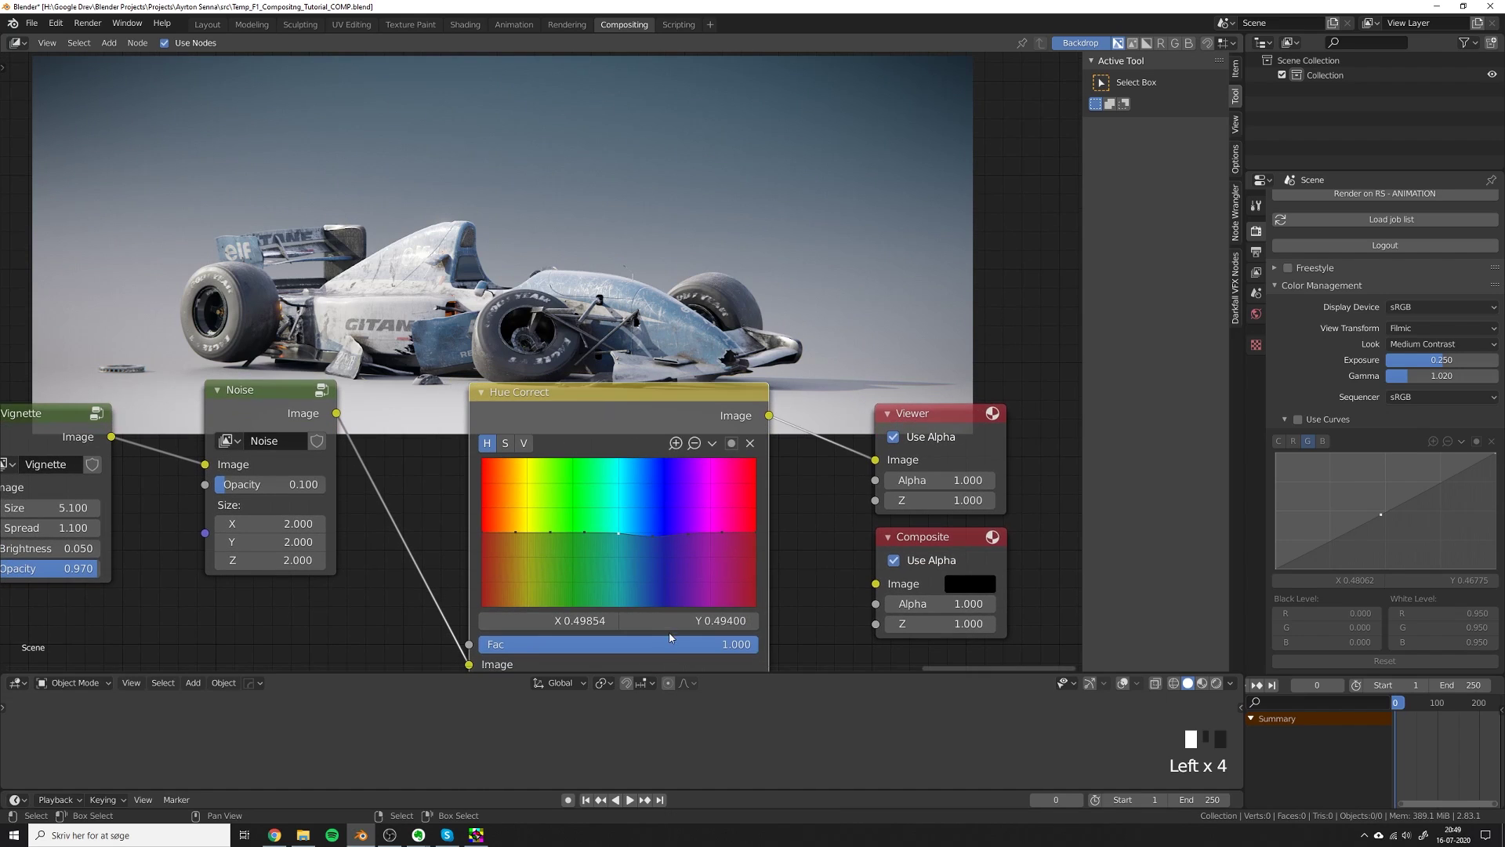
pyautogui.click(670, 644)
pyautogui.write('0')
pyautogui.press('Return')
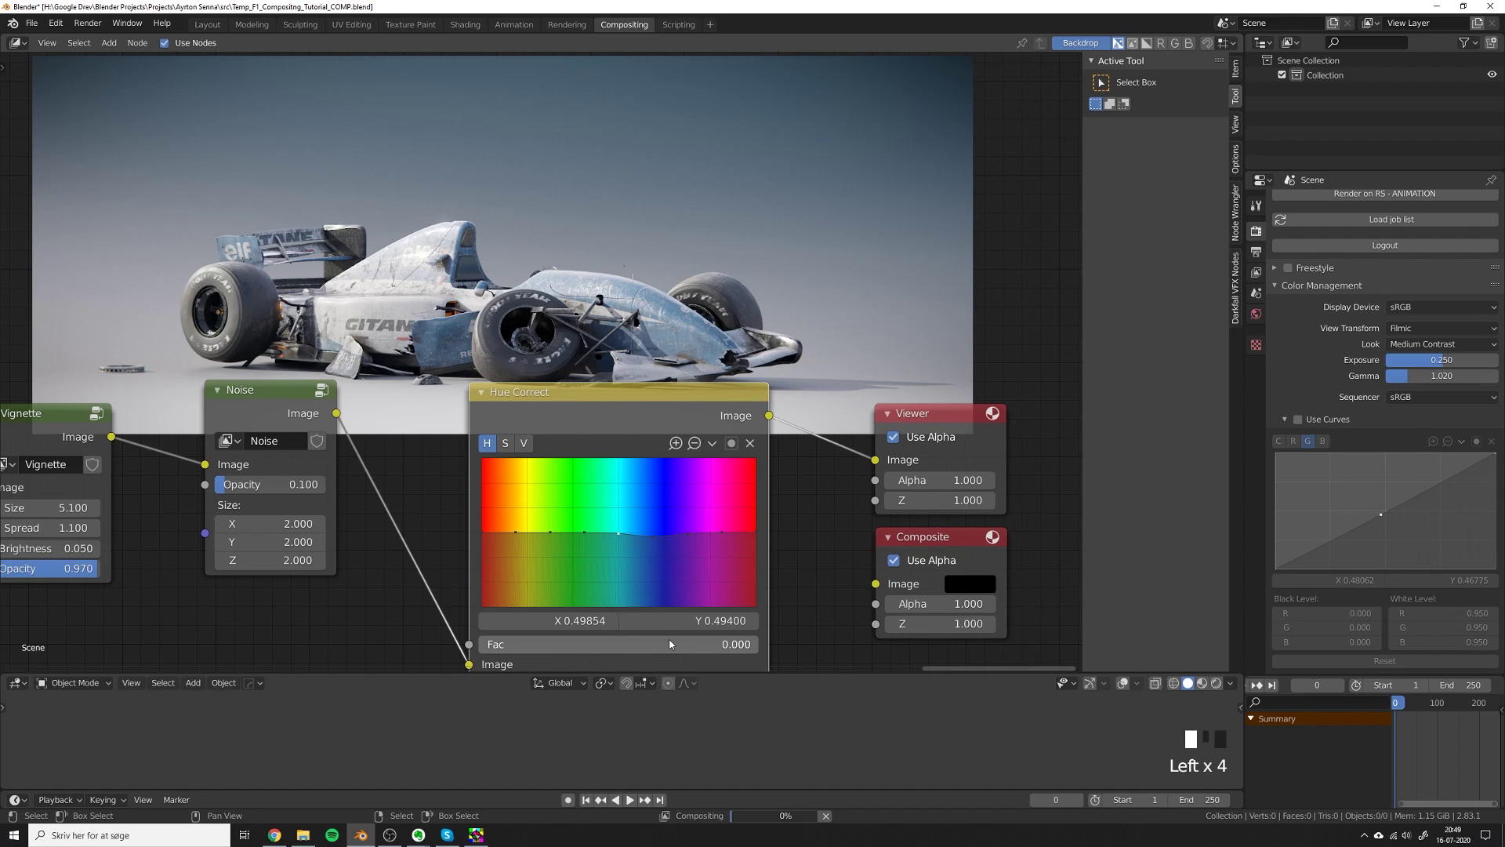
pyautogui.click(670, 639)
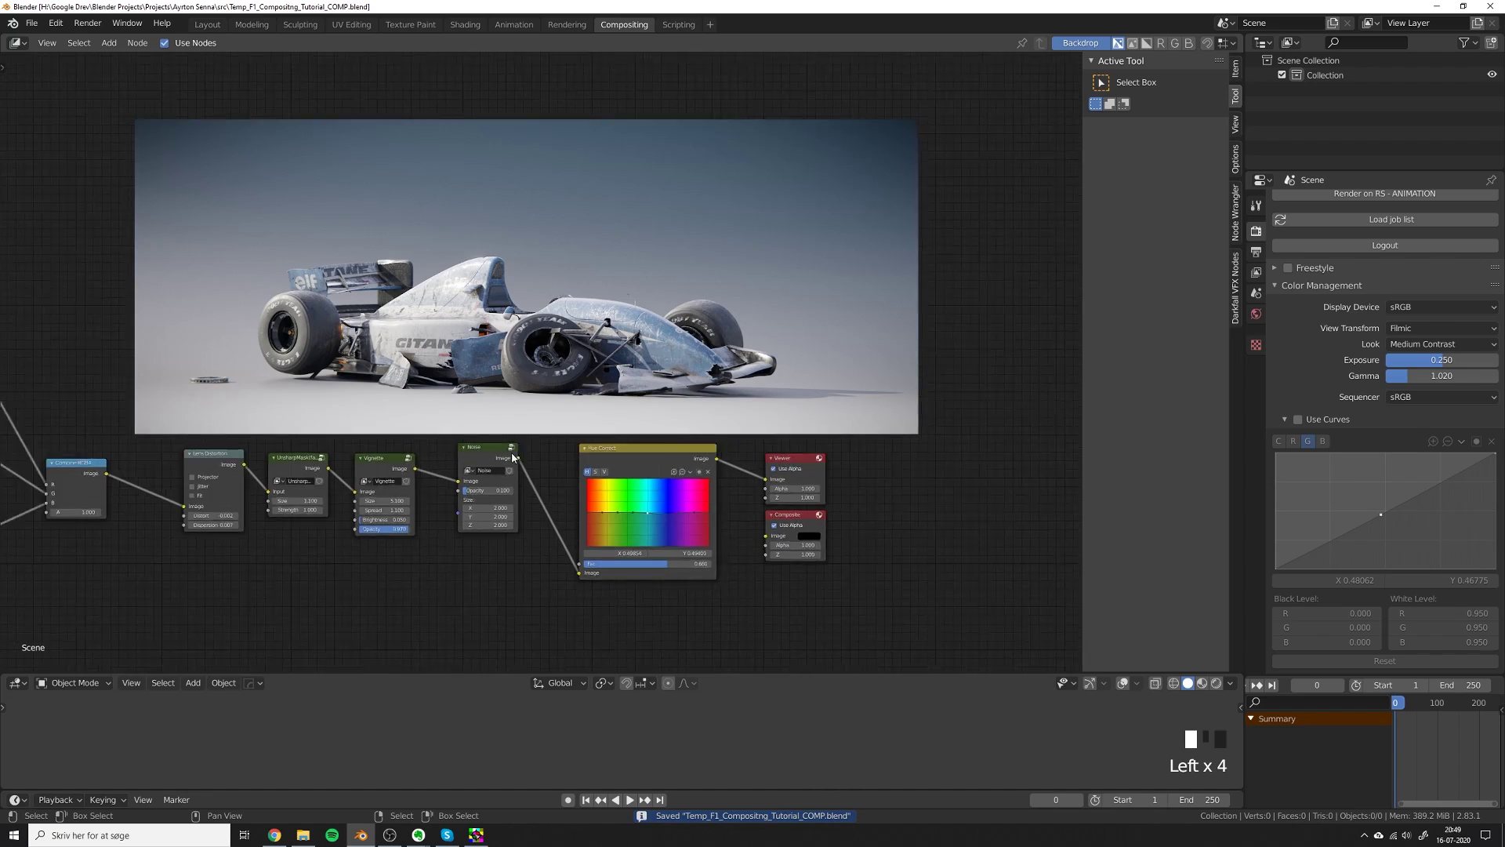
# Review the node tree from the render inputs to the final nodes and examine the composited car enlarged in the backdrop.
pyautogui.scroll(-4, 512, 457)
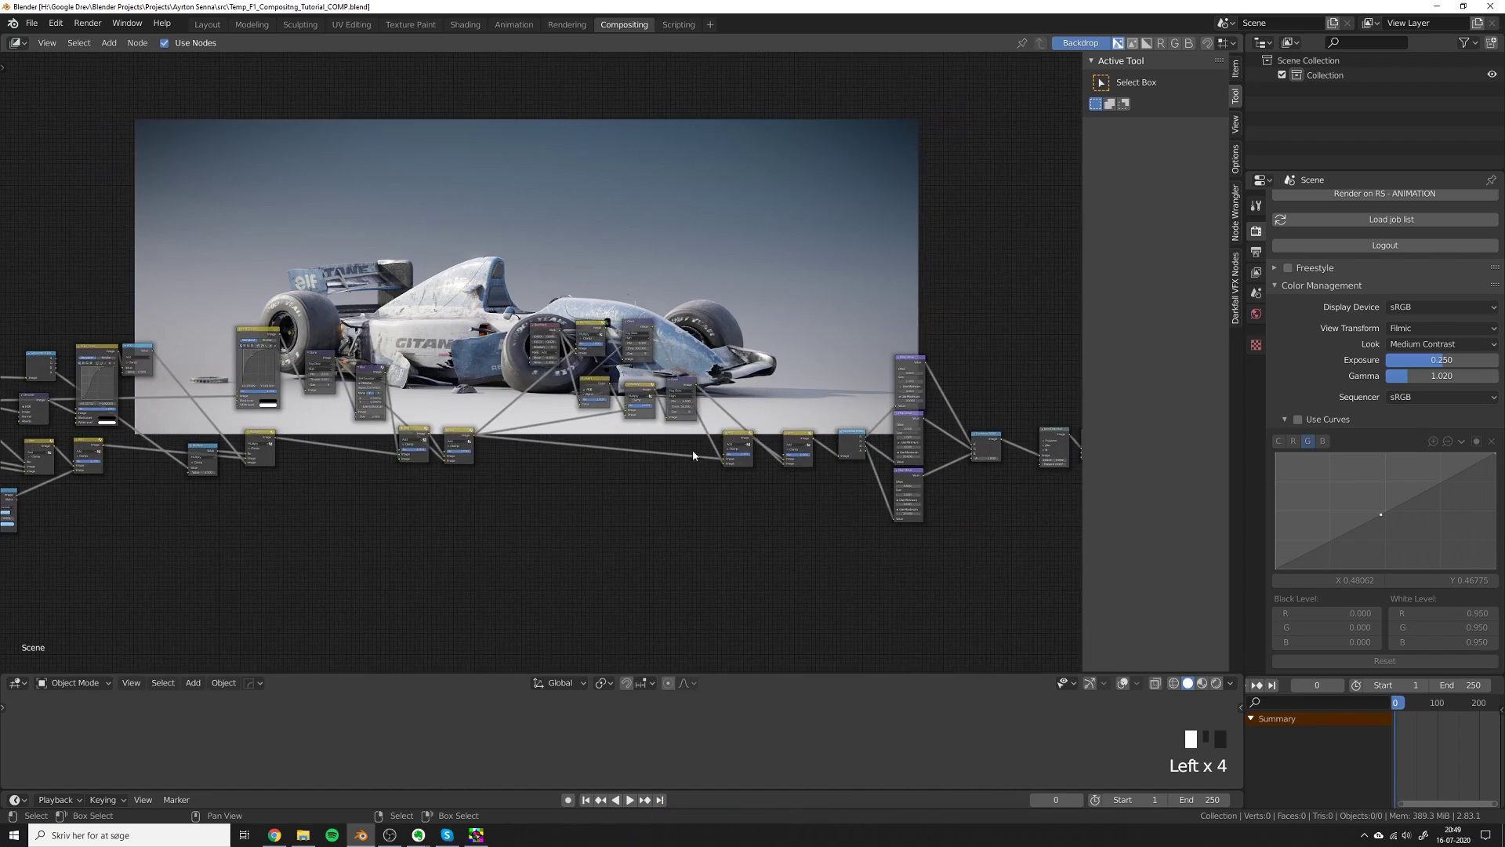
pyautogui.scroll(4, 480, 486)
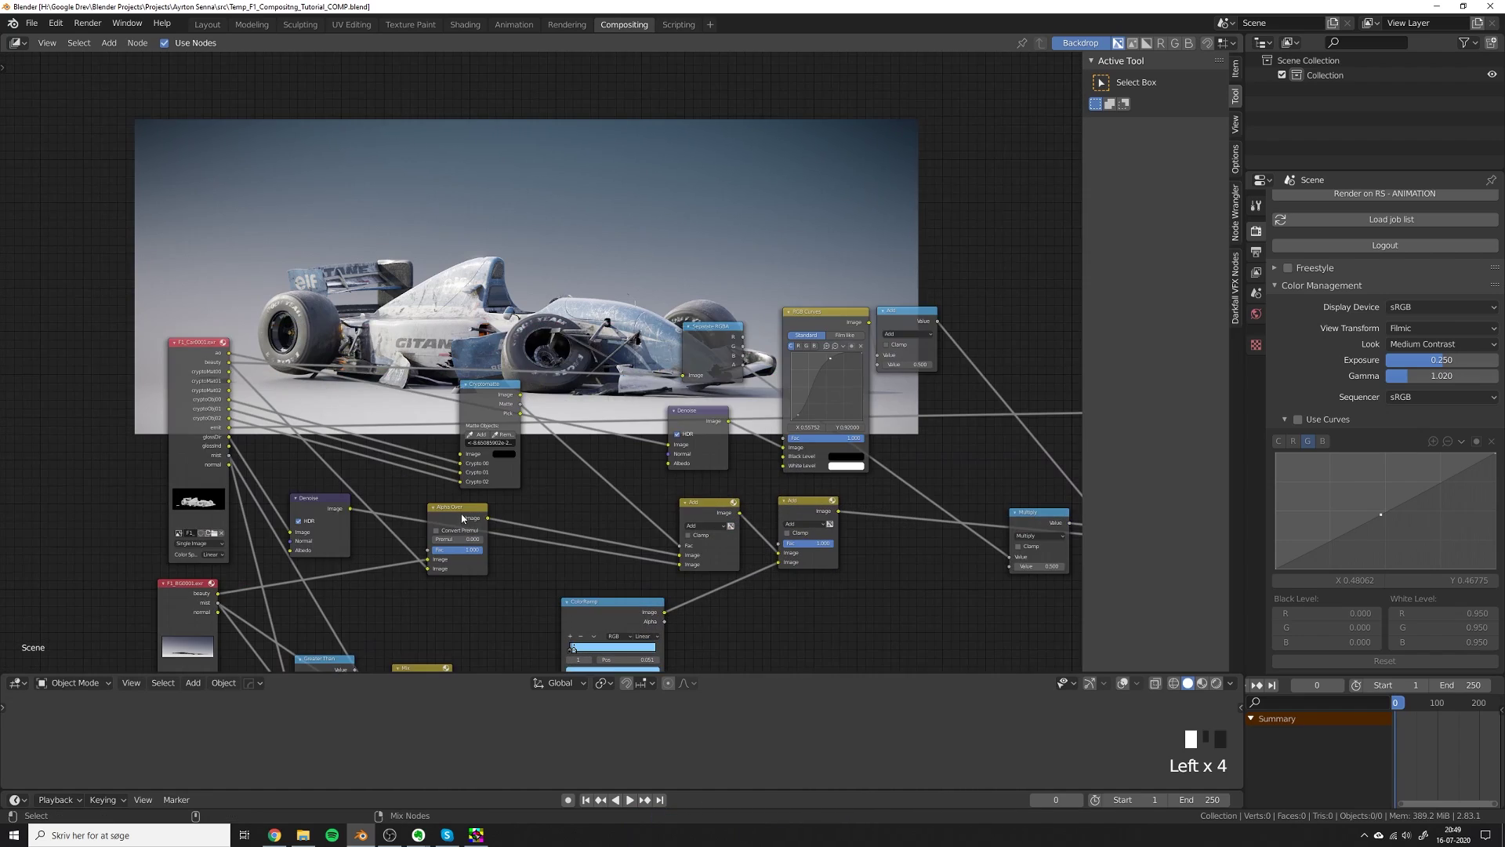
pyautogui.scroll(-5, 461, 518)
pyautogui.moveTo(462, 518); pyautogui.dragTo(31, 518, button='middle')
pyautogui.moveTo(1014, 449); pyautogui.dragTo(286, 463, button='middle')
pyautogui.scroll(4, 286, 462)
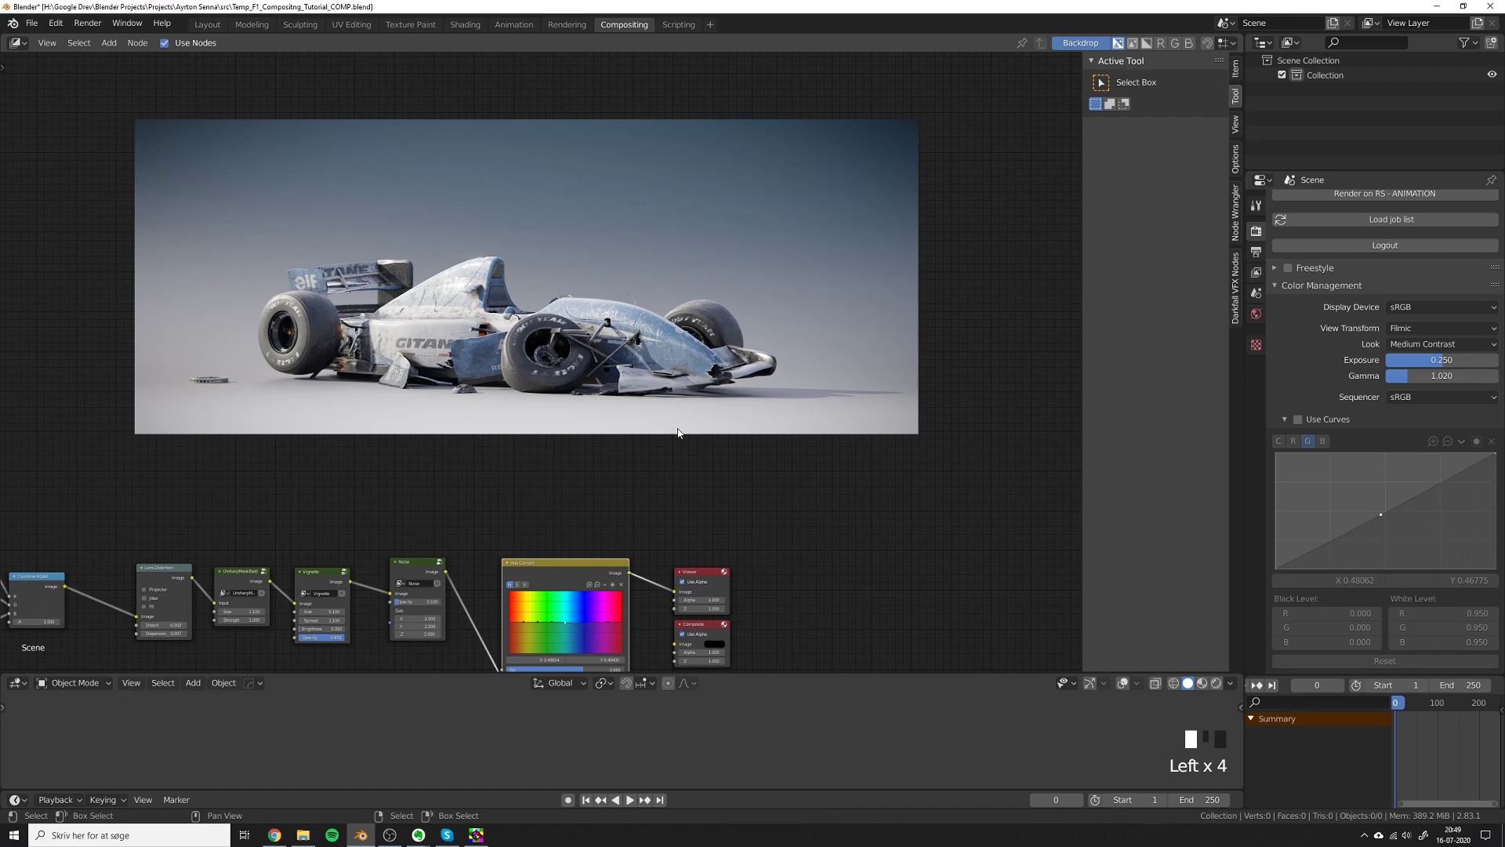
pyautogui.hotkey('alt', 'v')
pyautogui.hotkey('alt', 'v')
pyautogui.hotkey('alt', 'v')
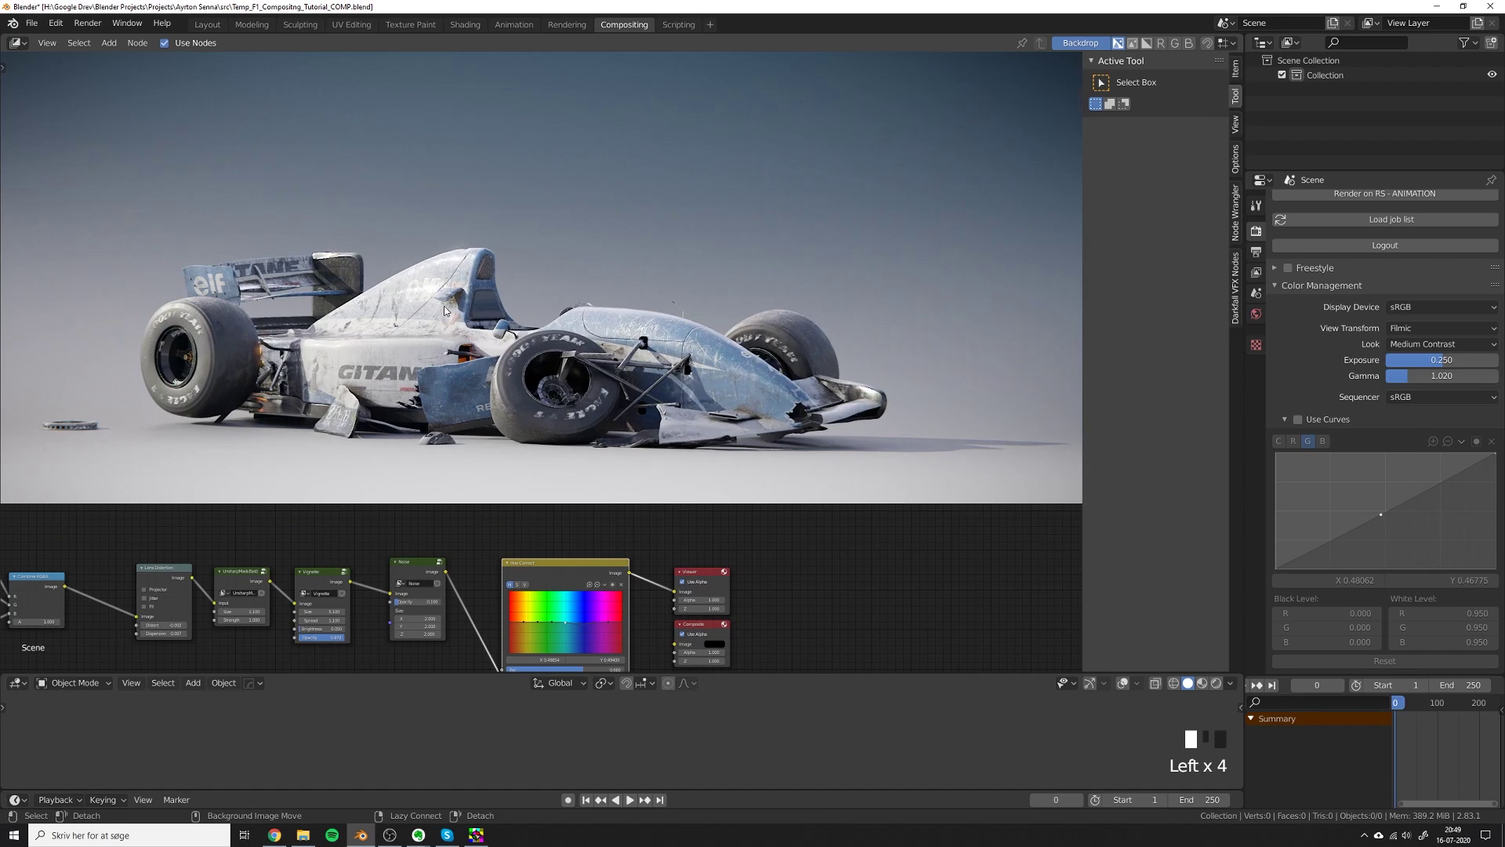
pyautogui.keyDown('alt'); pyautogui.moveTo(444, 337); pyautogui.dragTo(541, 357, button='middle'); pyautogui.keyUp('alt')
pyautogui.press('v')
# Preview the Alpha Over node near the render inputs in the Viewer to see the image before the compositing effects.
pyautogui.scroll(-4, 483, 561)
pyautogui.moveTo(484, 561); pyautogui.dragTo(1082, 615, button='middle')
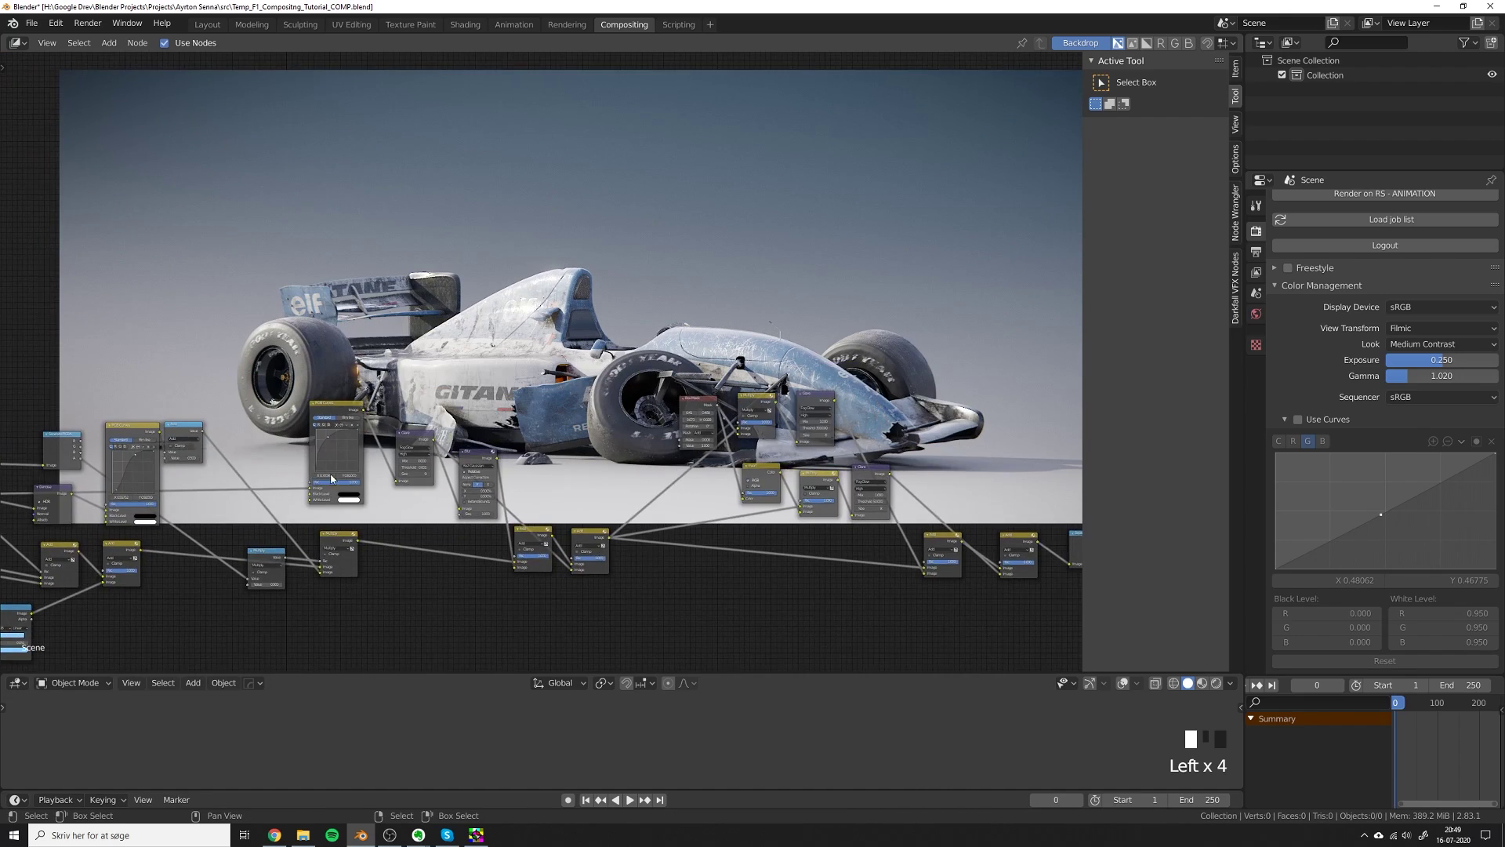
pyautogui.moveTo(64, 486); pyautogui.dragTo(573, 501, button='middle')
pyautogui.keyDown('ctrl'); pyautogui.keyDown('shift'); pyautogui.click(415, 558); pyautogui.keyUp('shift'); pyautogui.keyUp('ctrl')
pyautogui.moveTo(625, 415); pyautogui.dragTo(562, 470, button='middle')
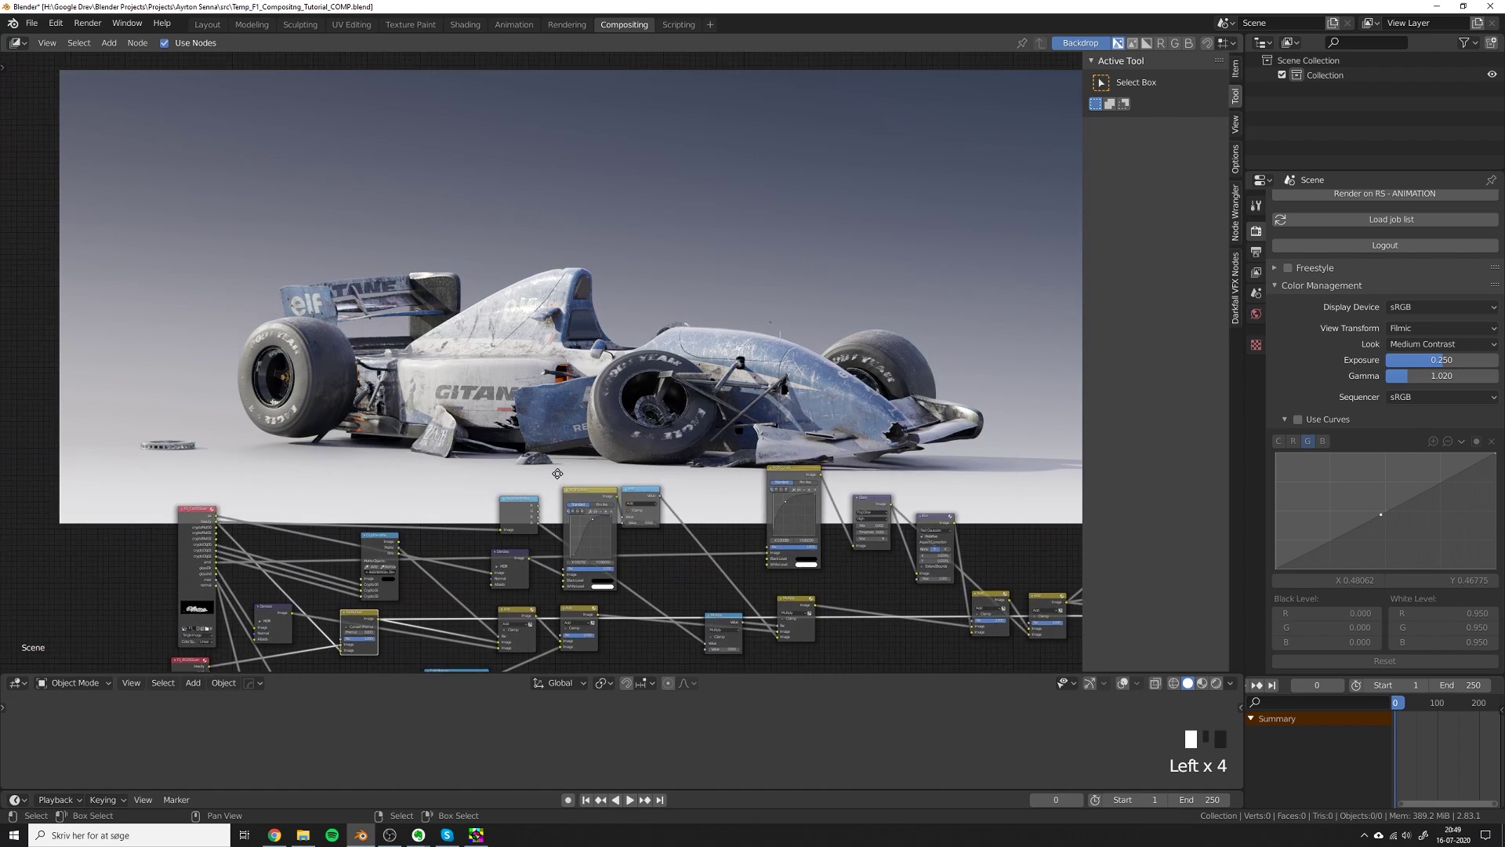
# Reconnect the Viewer to the final Hue Correct node to compare the finished composite with the early result.
pyautogui.scroll(-4, 562, 471)
pyautogui.moveTo(1019, 486); pyautogui.dragTo(279, 478, button='middle')
pyautogui.moveTo(697, 510); pyautogui.dragTo(488, 510, button='middle')
pyautogui.keyDown('ctrl'); pyautogui.keyDown('shift'); pyautogui.click(602, 538); pyautogui.keyUp('shift'); pyautogui.keyUp('ctrl')
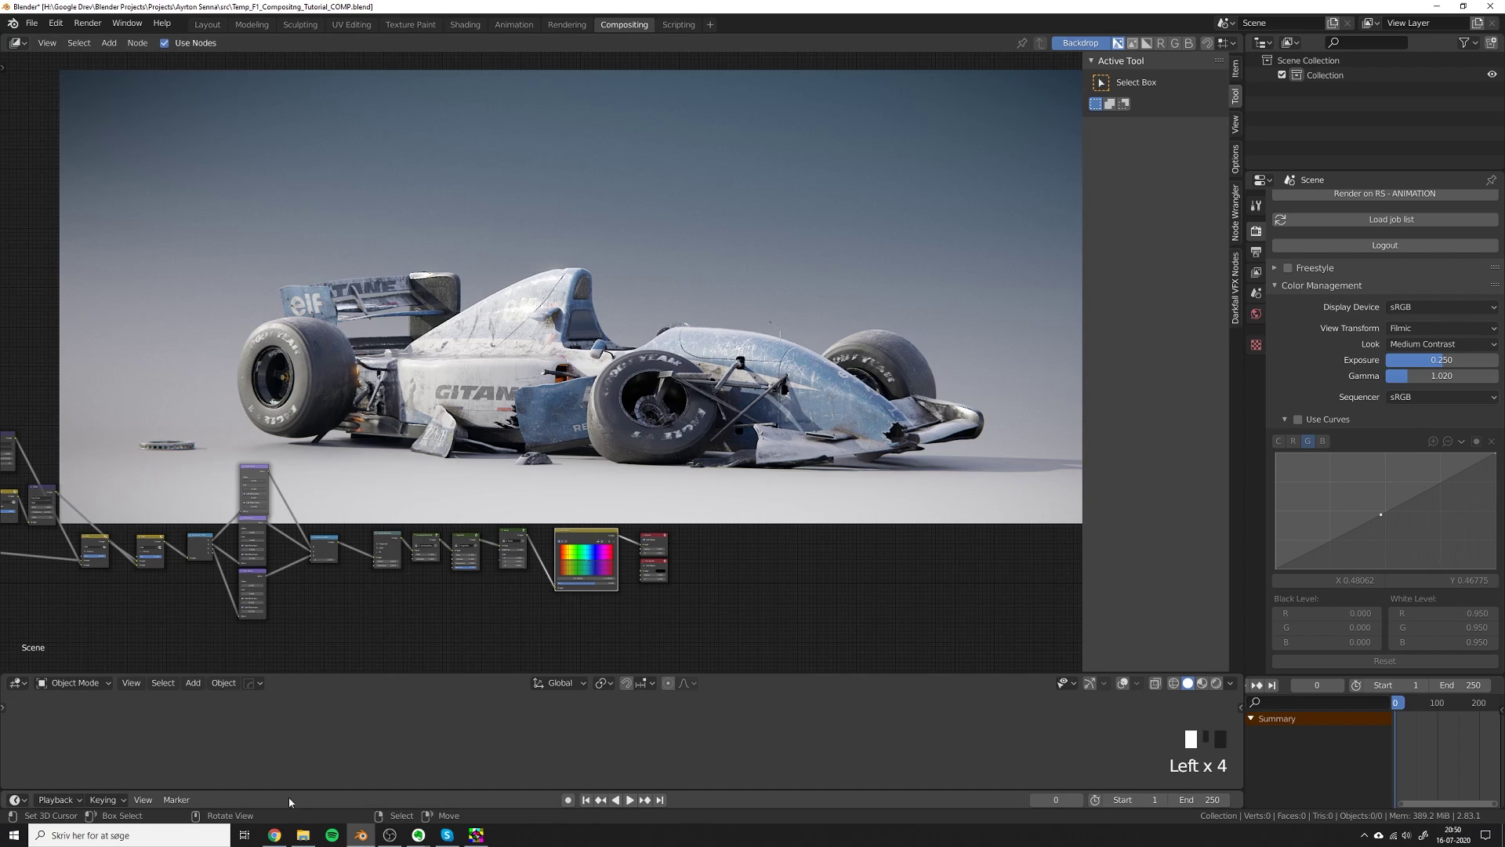
pyautogui.moveTo(274, 835)
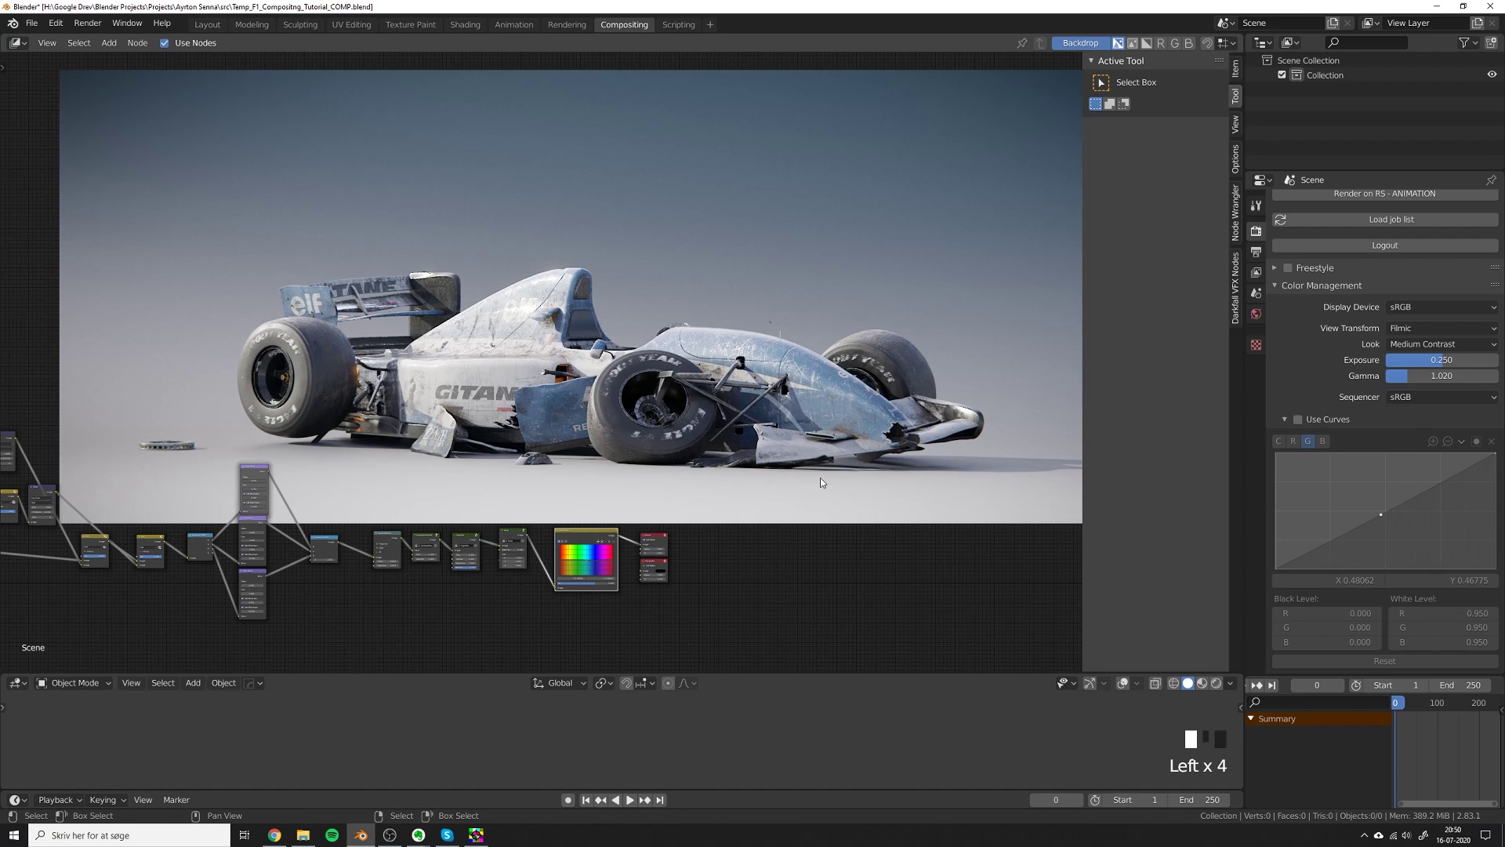
pyautogui.scroll(4, 819, 475)
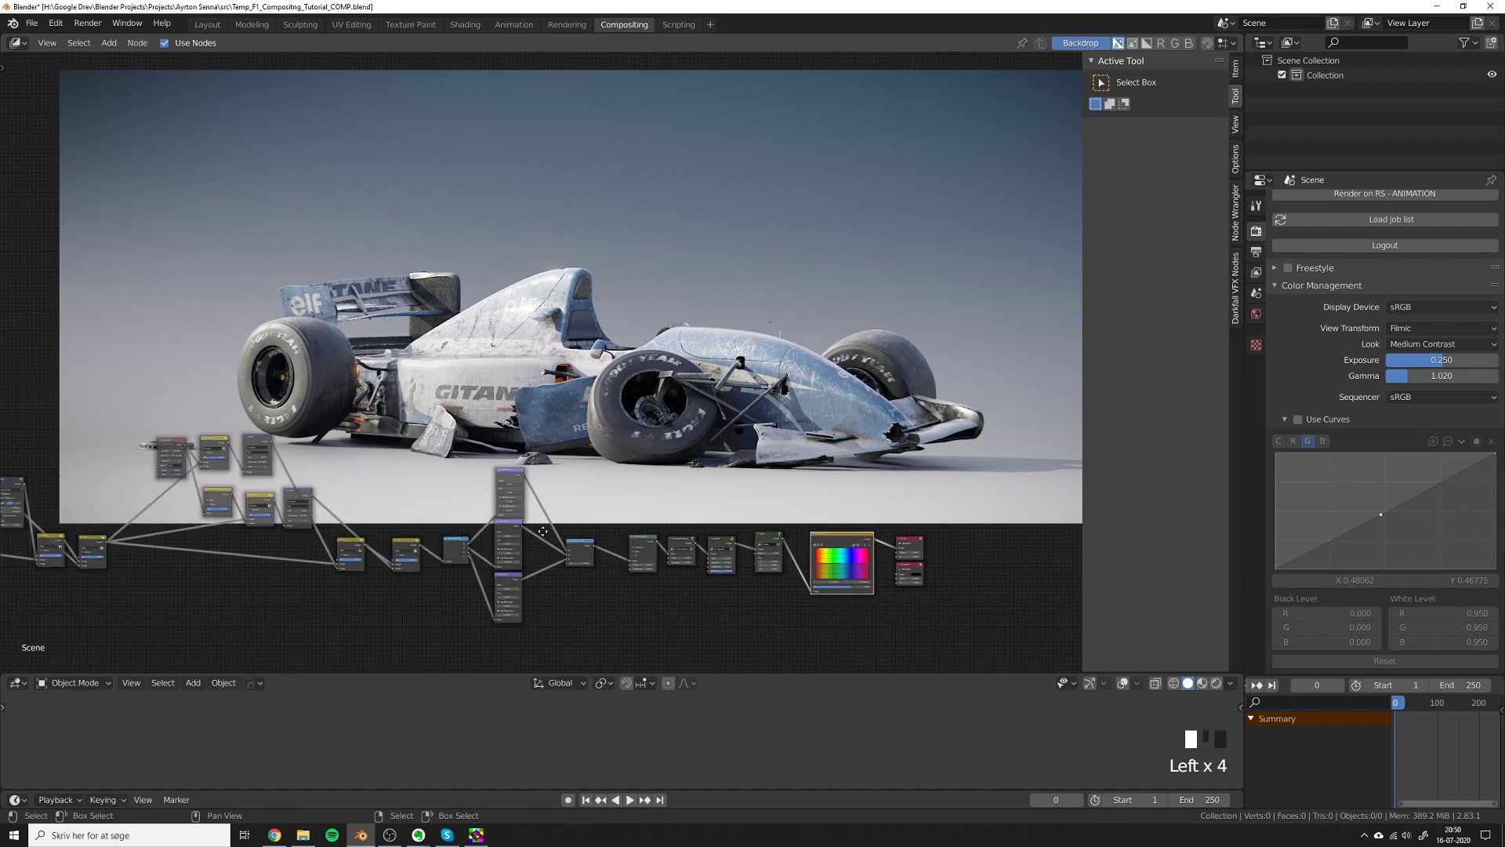
pyautogui.moveTo(886, 531); pyautogui.dragTo(367, 533, button='middle')
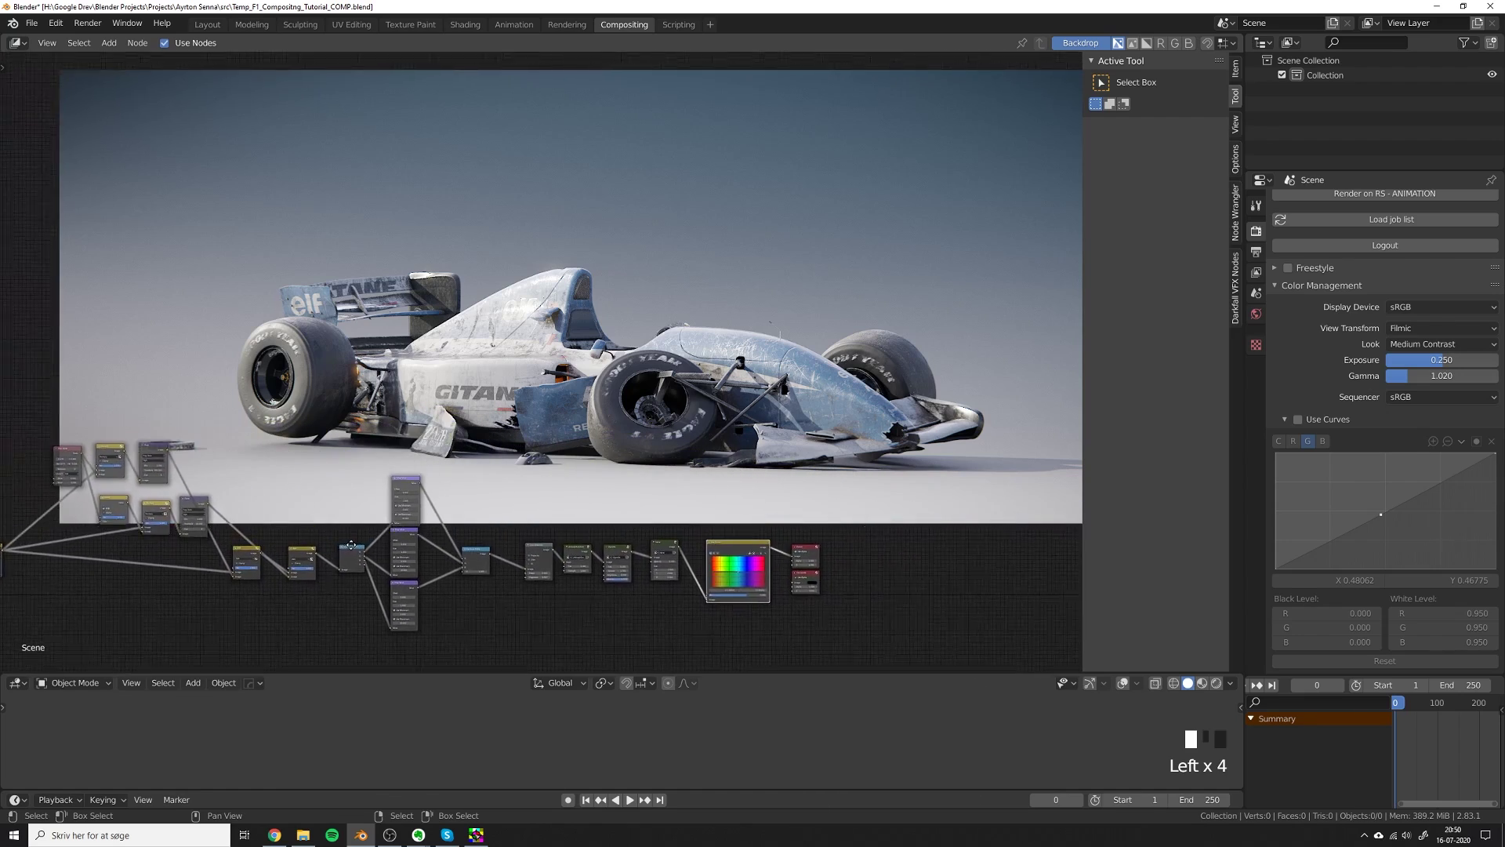